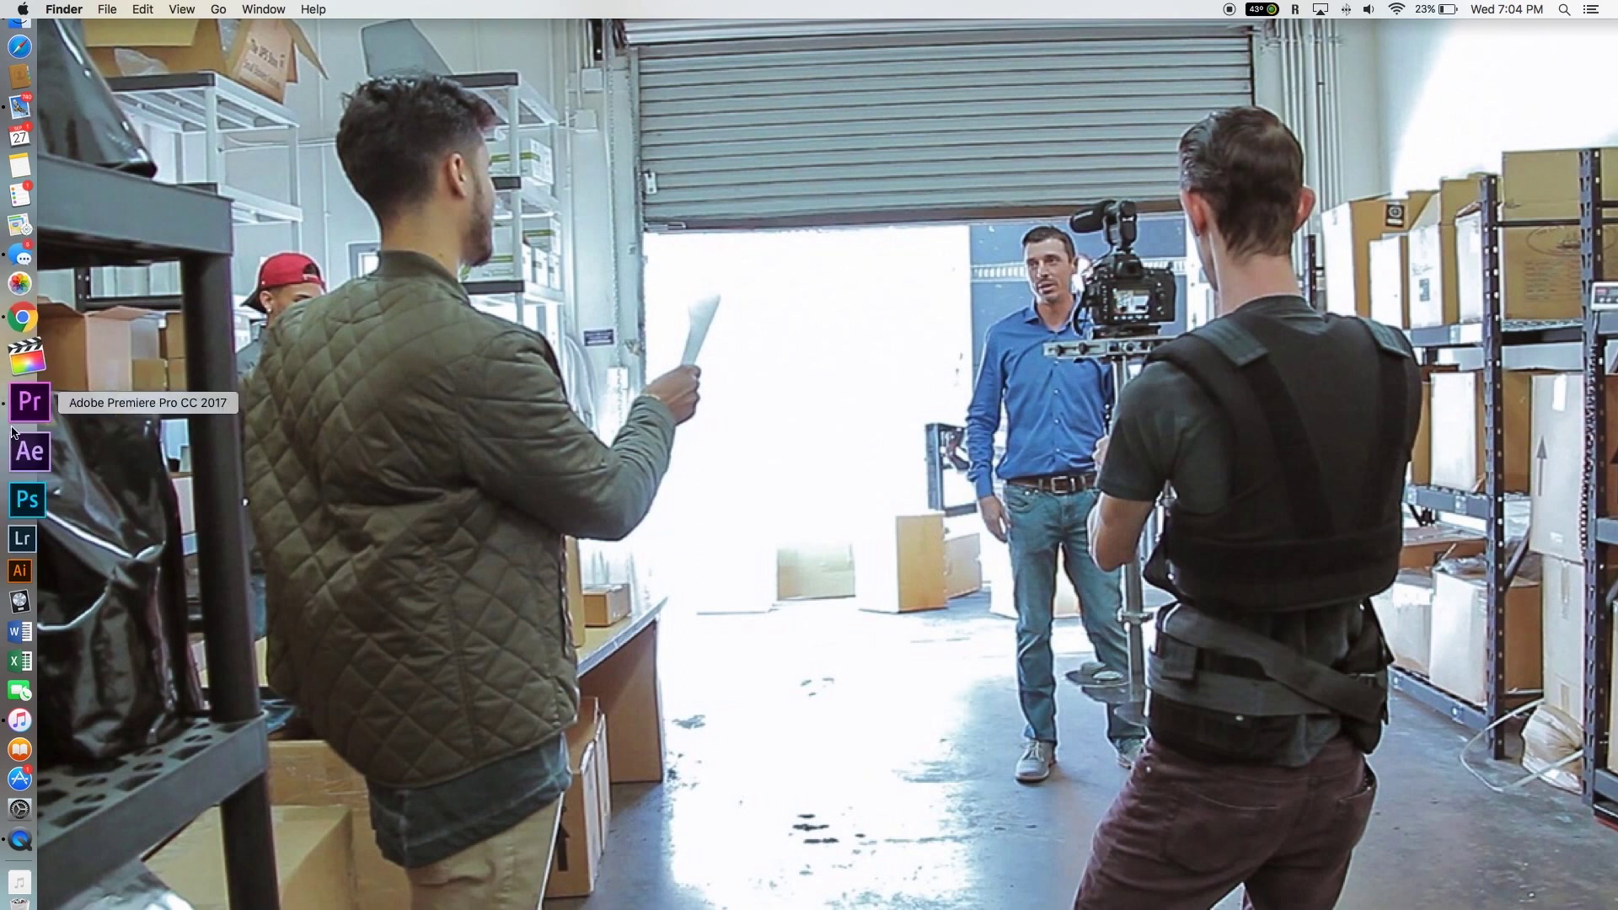
# Step: Launch Adobe Premiere Pro CC 2017
pyautogui.click(22, 449)
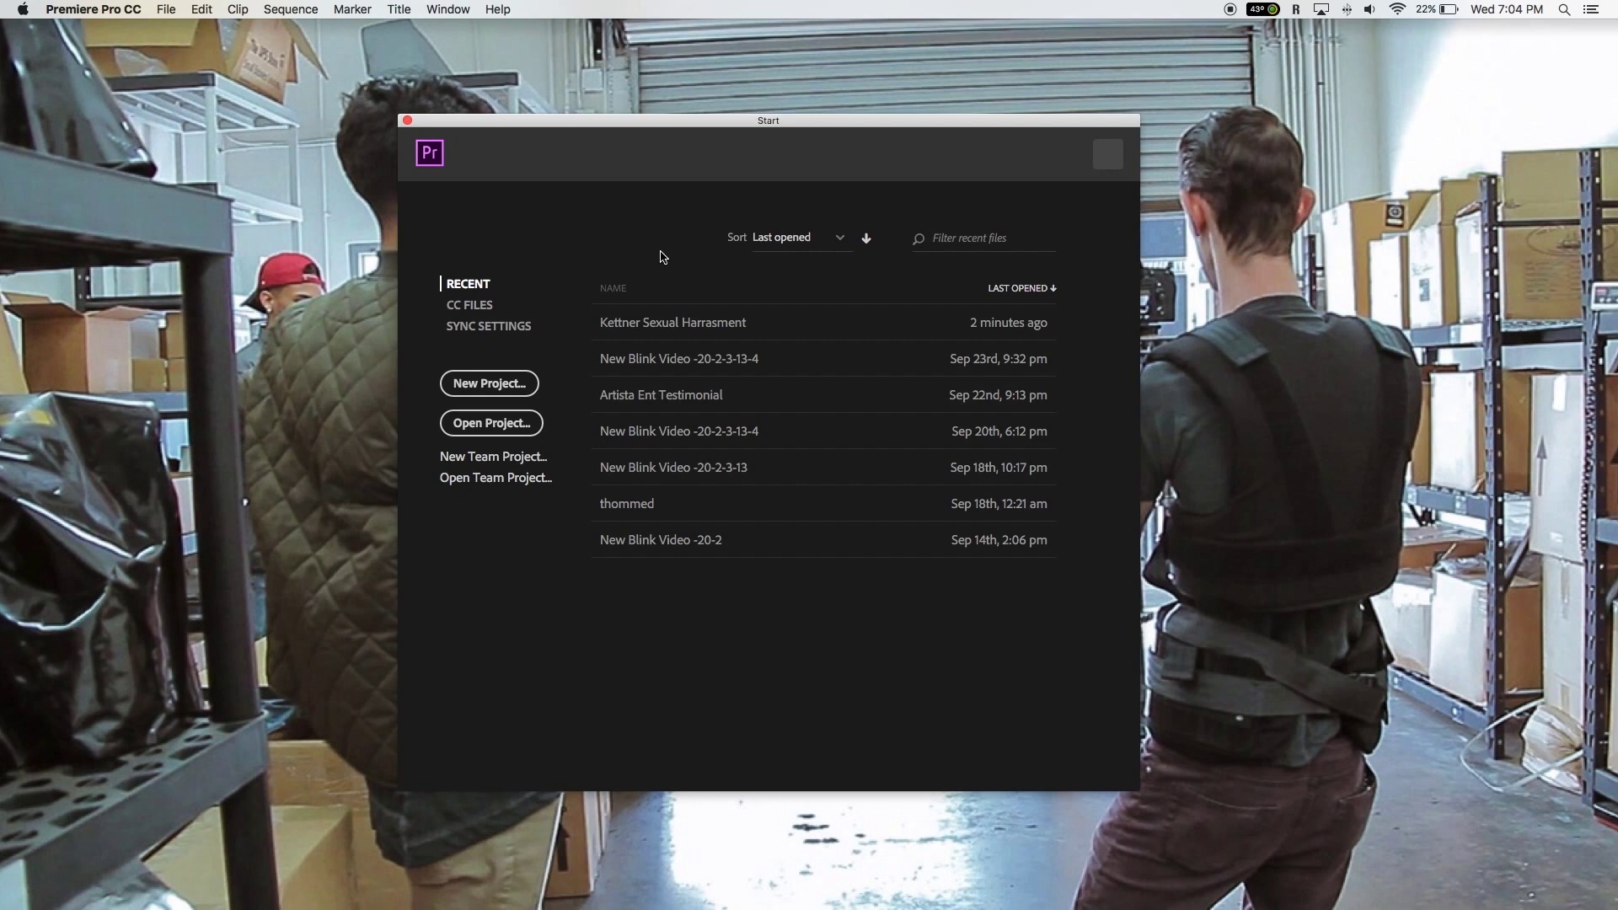
pyautogui.click(498, 386)
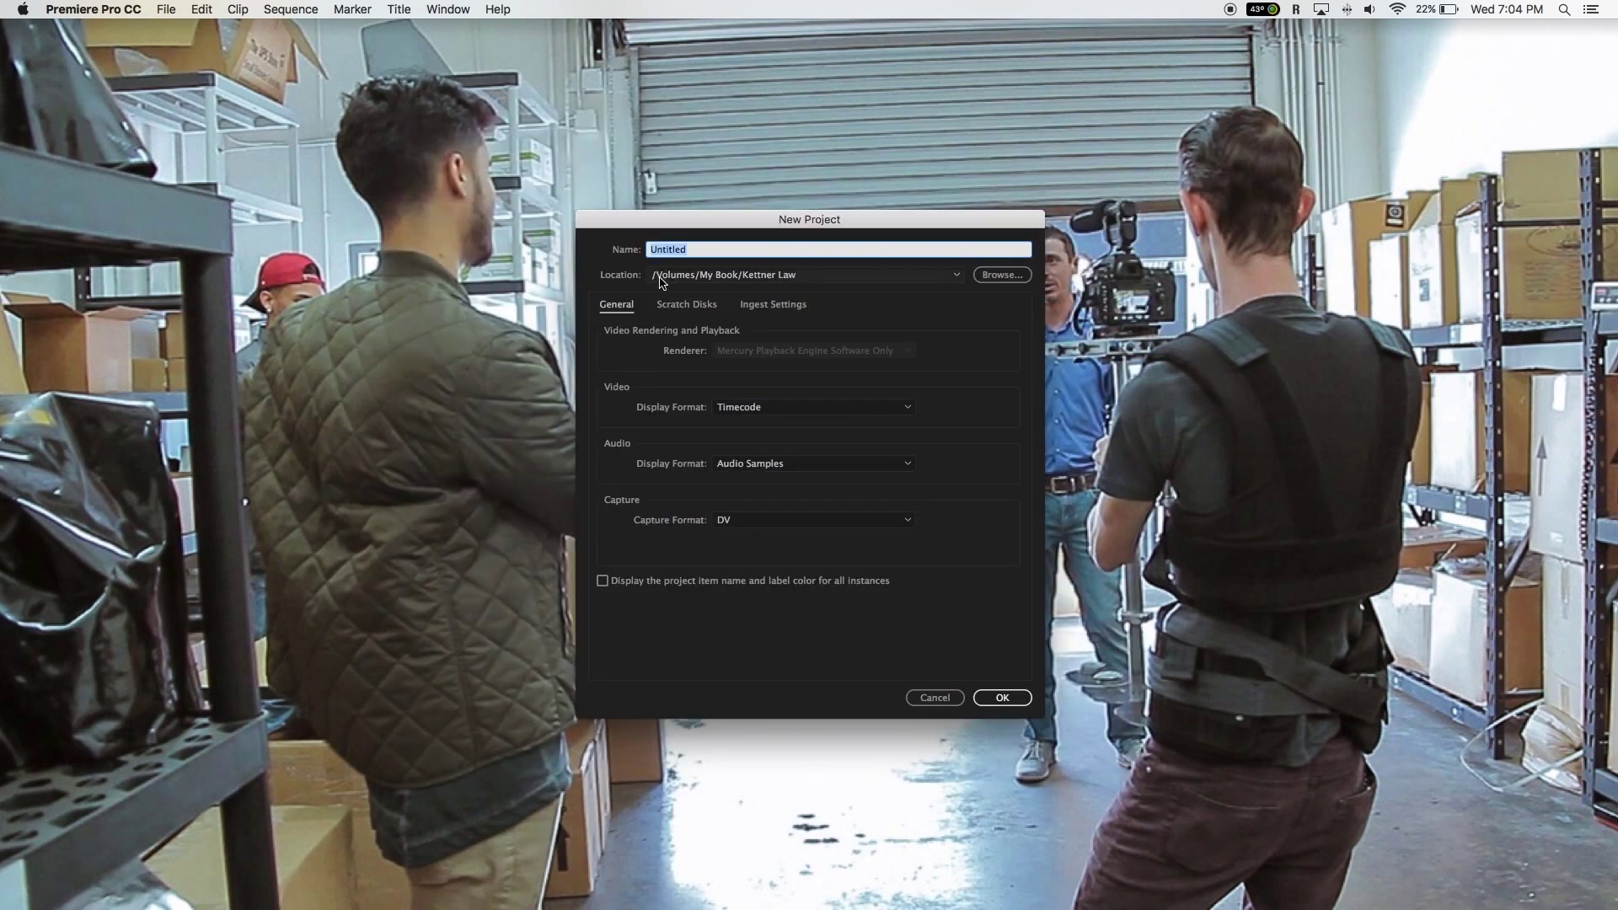
pyautogui.click(708, 275)
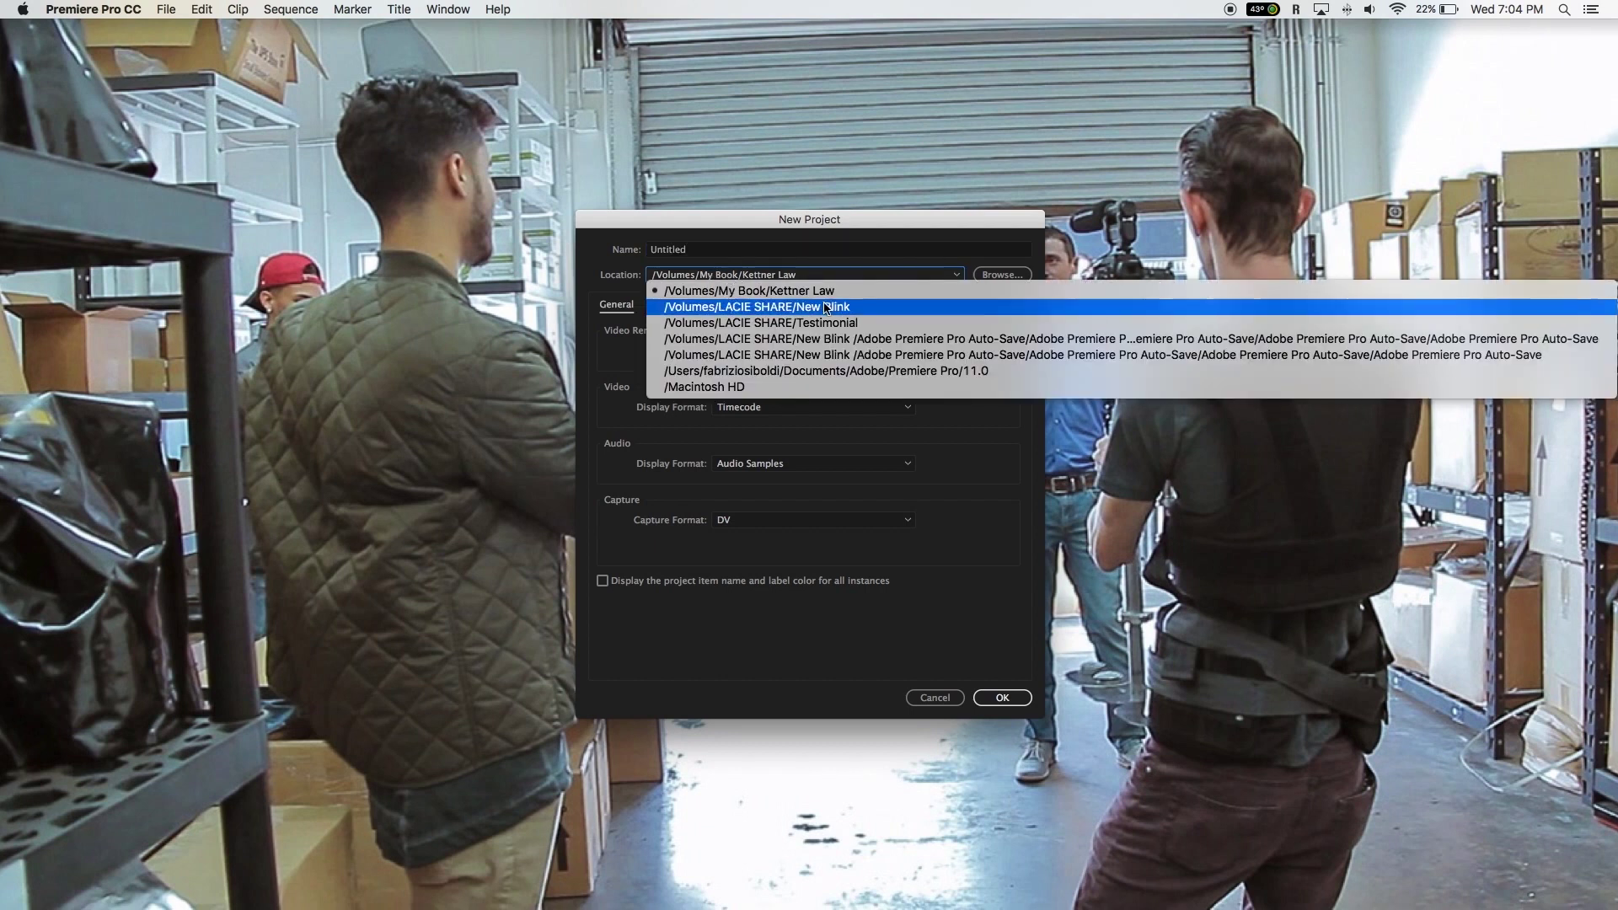
pyautogui.click(815, 291)
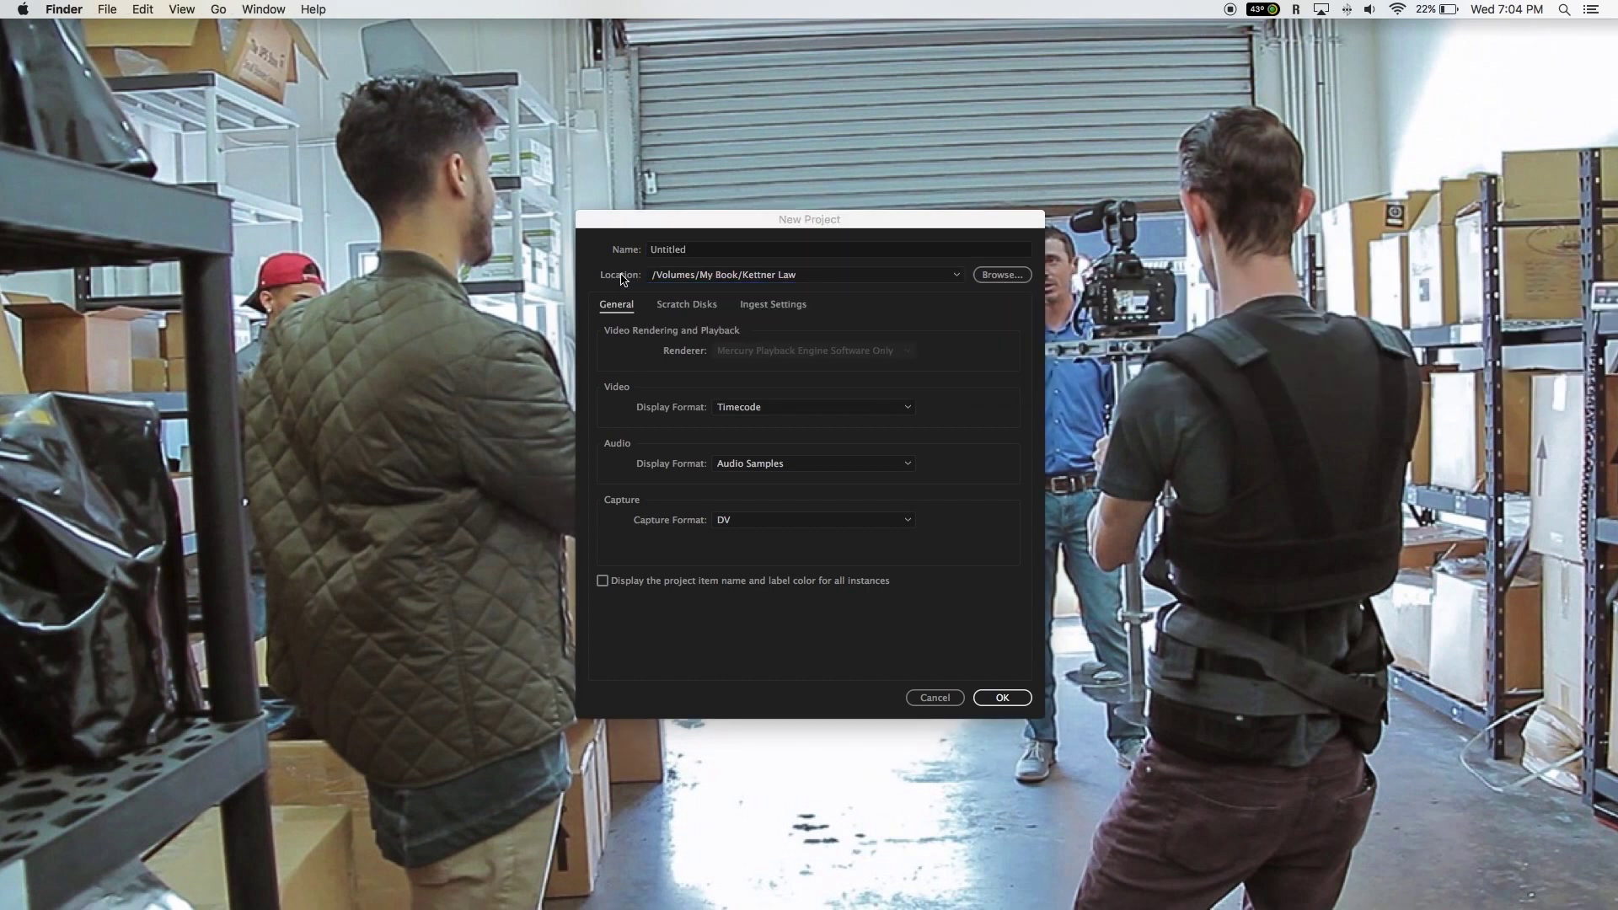
pyautogui.click(951, 689)
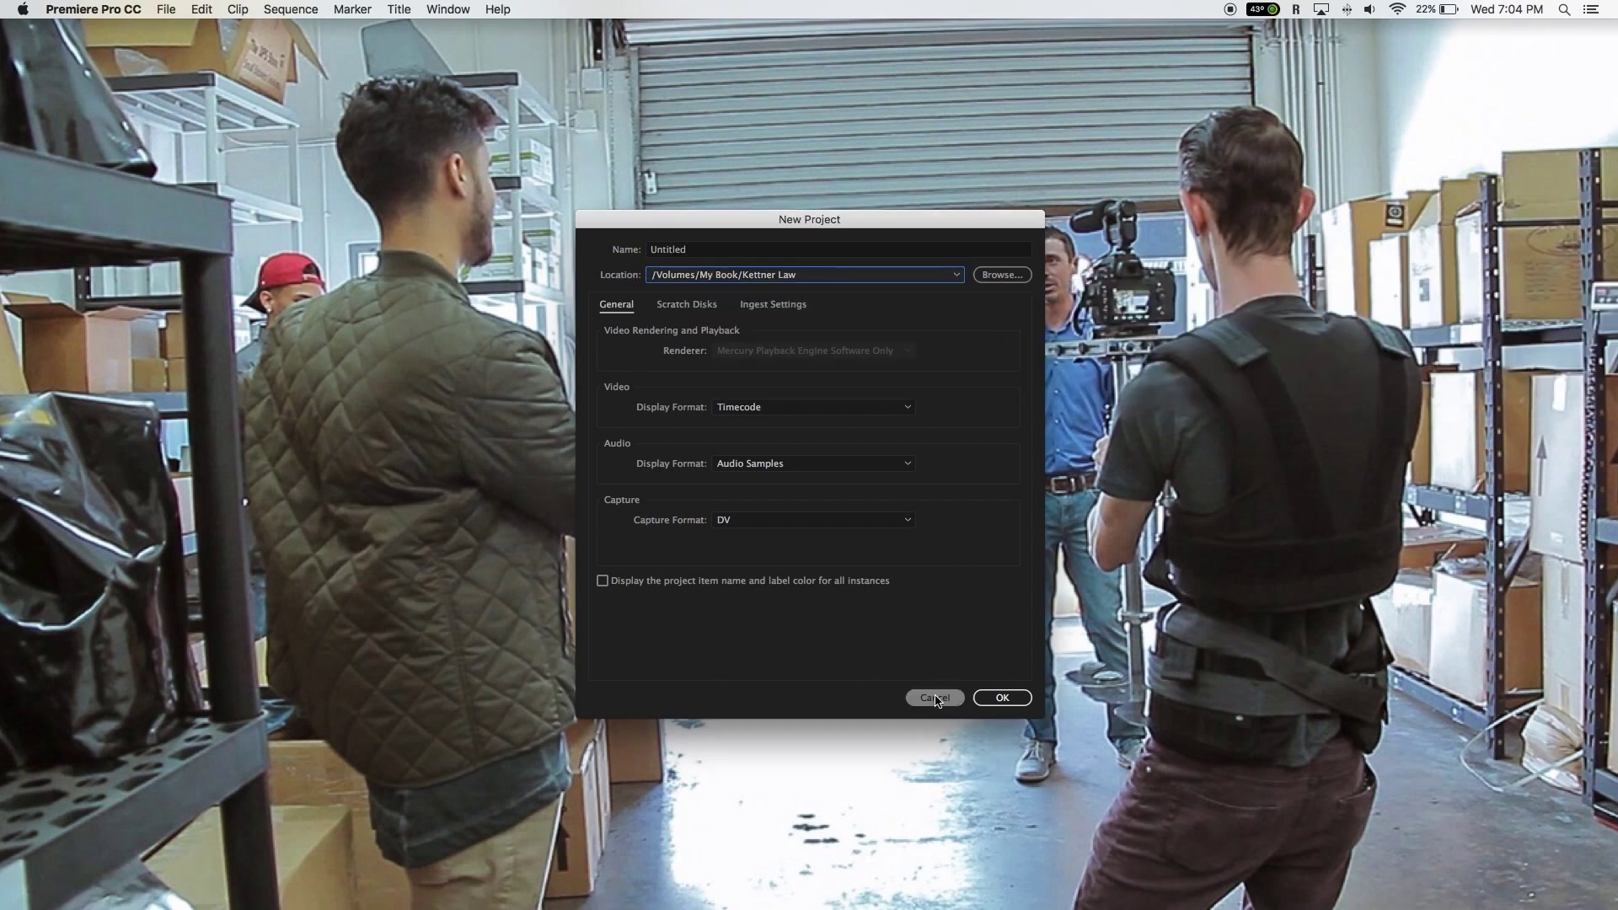
pyautogui.click(934, 698)
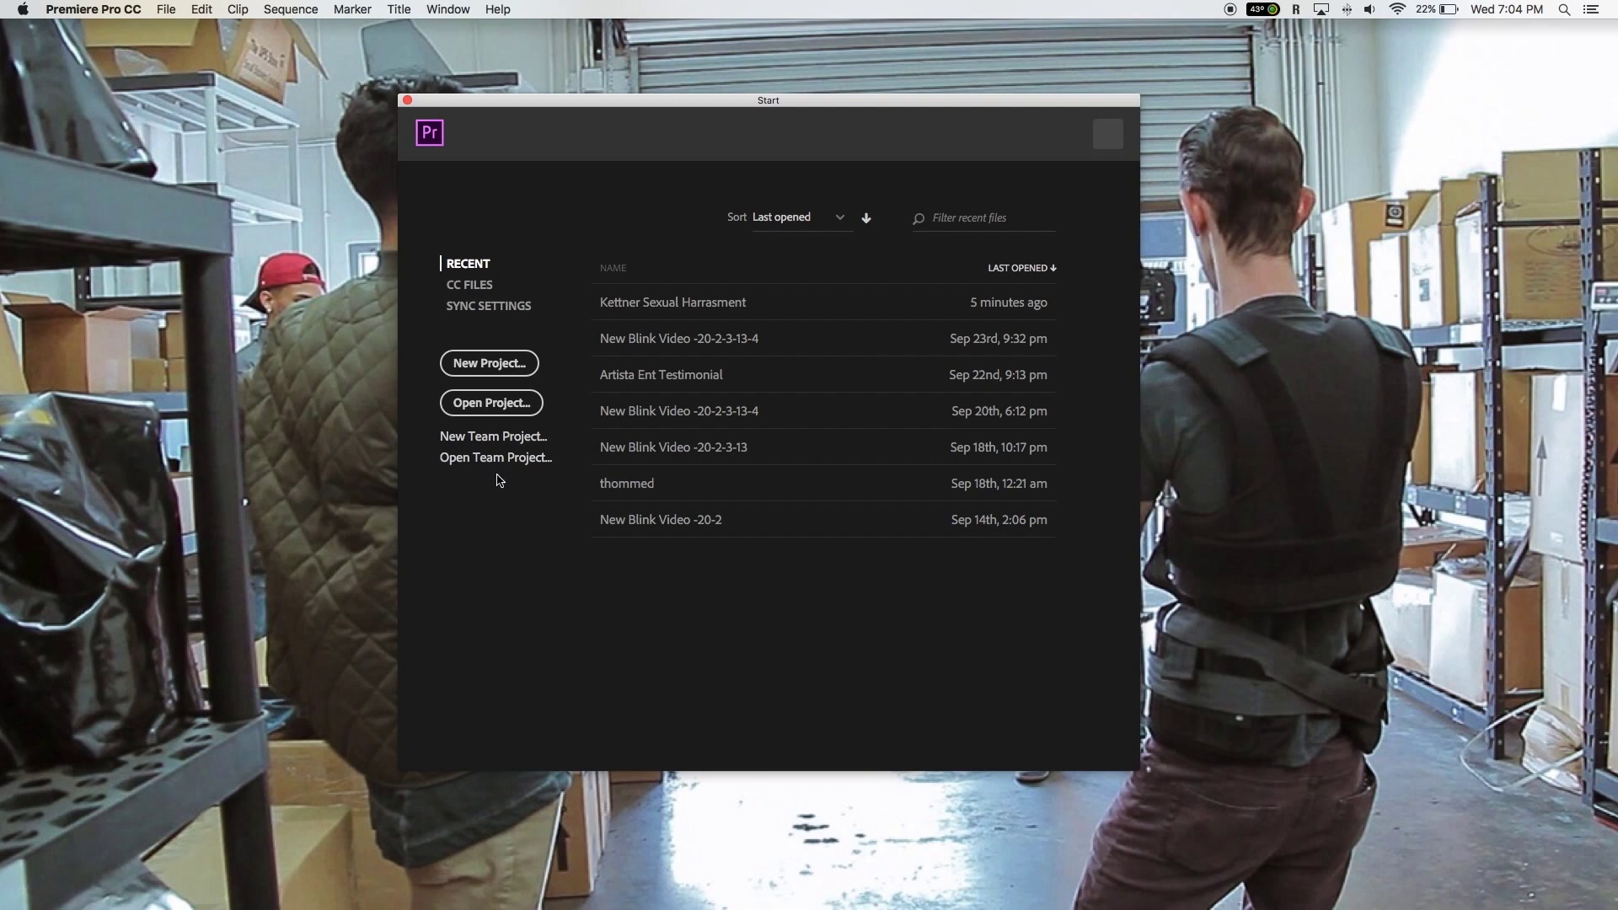
# Step: Start a new project and review its scratch disk settings, ingest settings and recent save locations
pyautogui.click(503, 366)
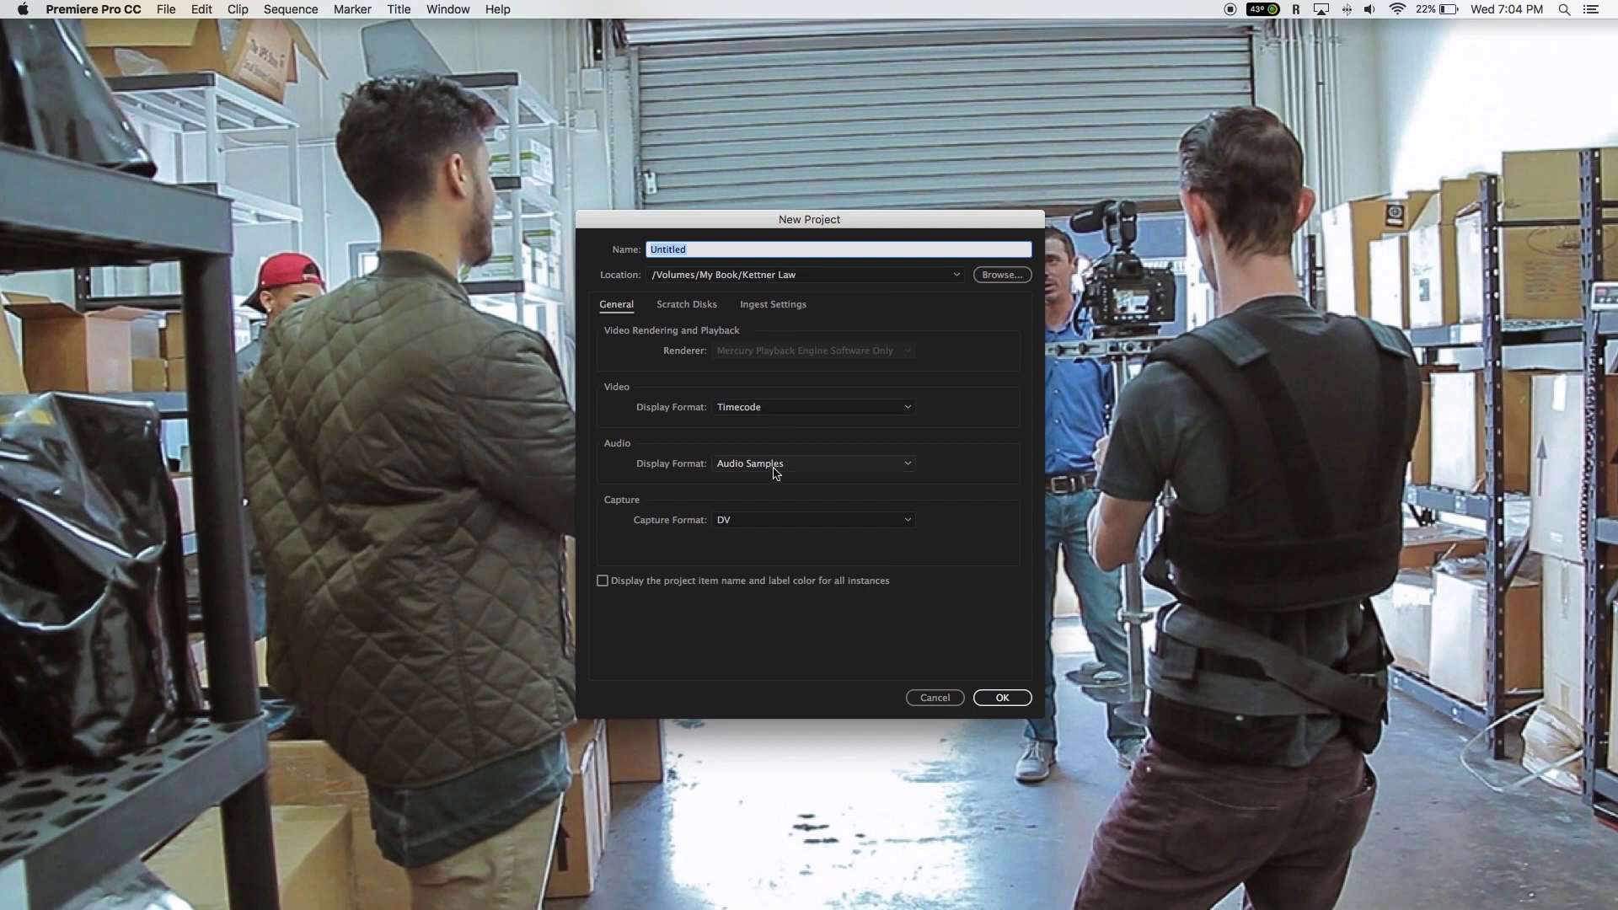
pyautogui.click(668, 308)
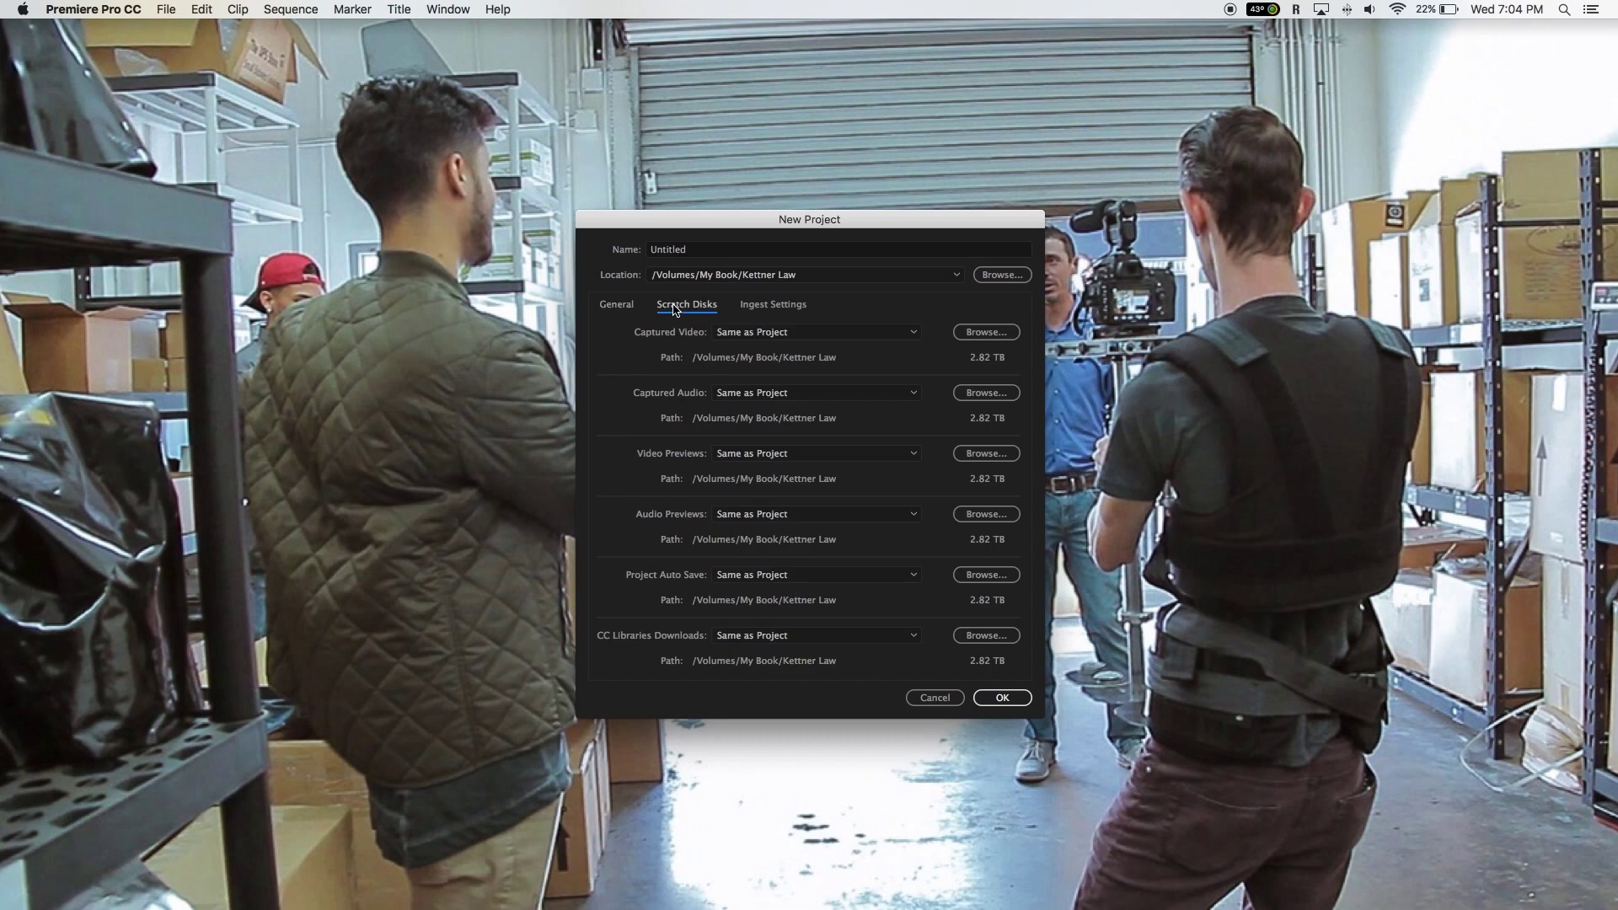
pyautogui.click(768, 300)
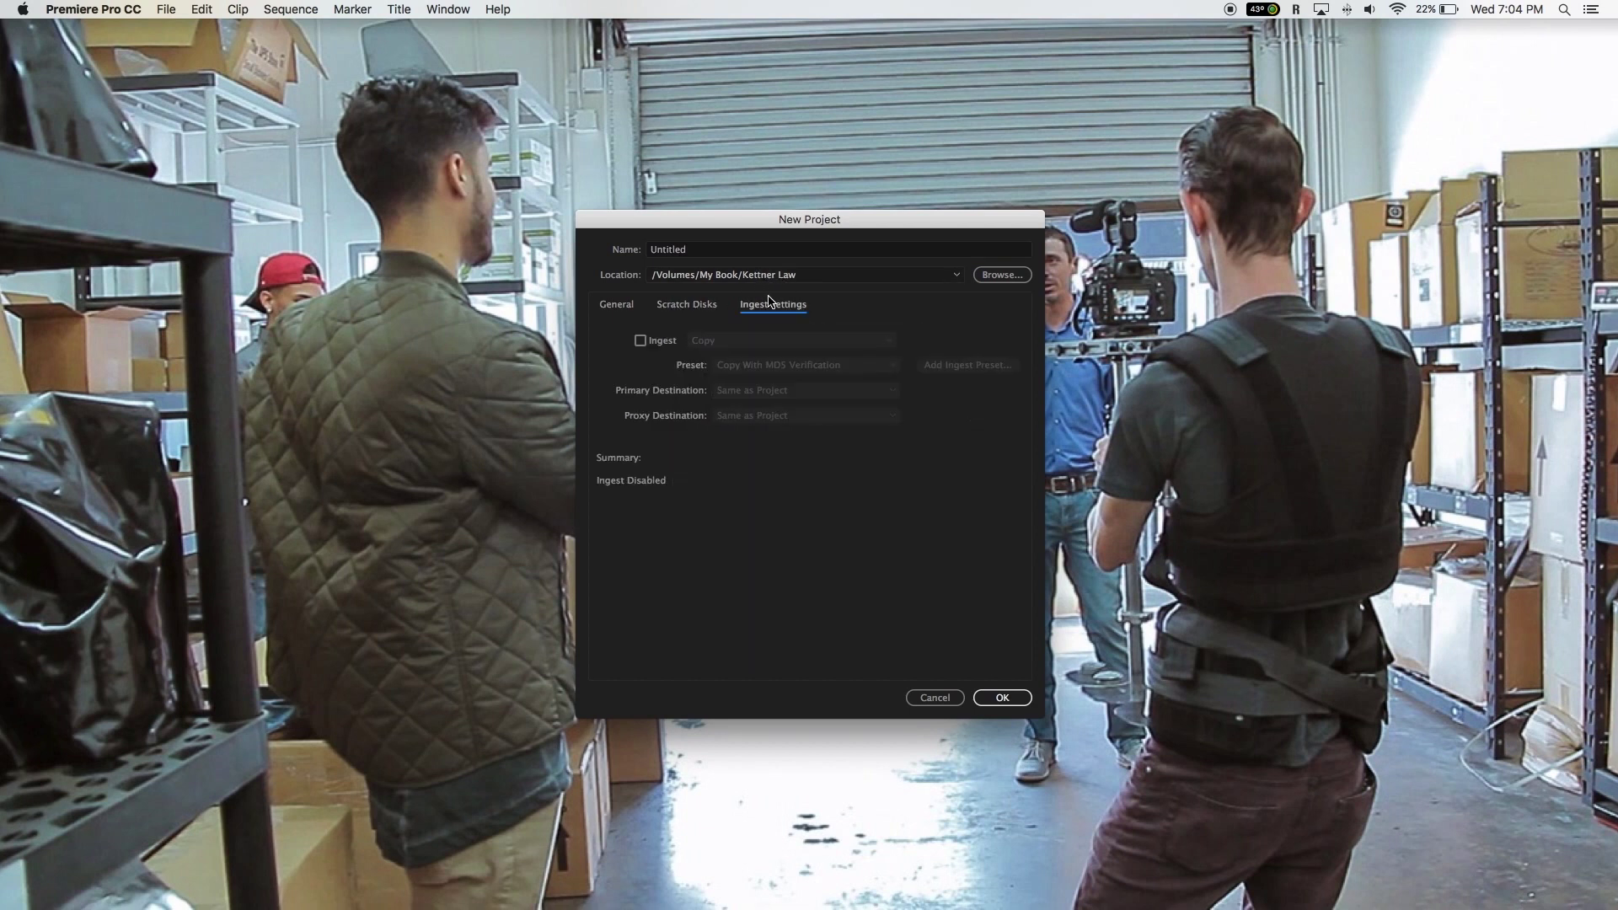
pyautogui.click(612, 307)
pyautogui.click(754, 278)
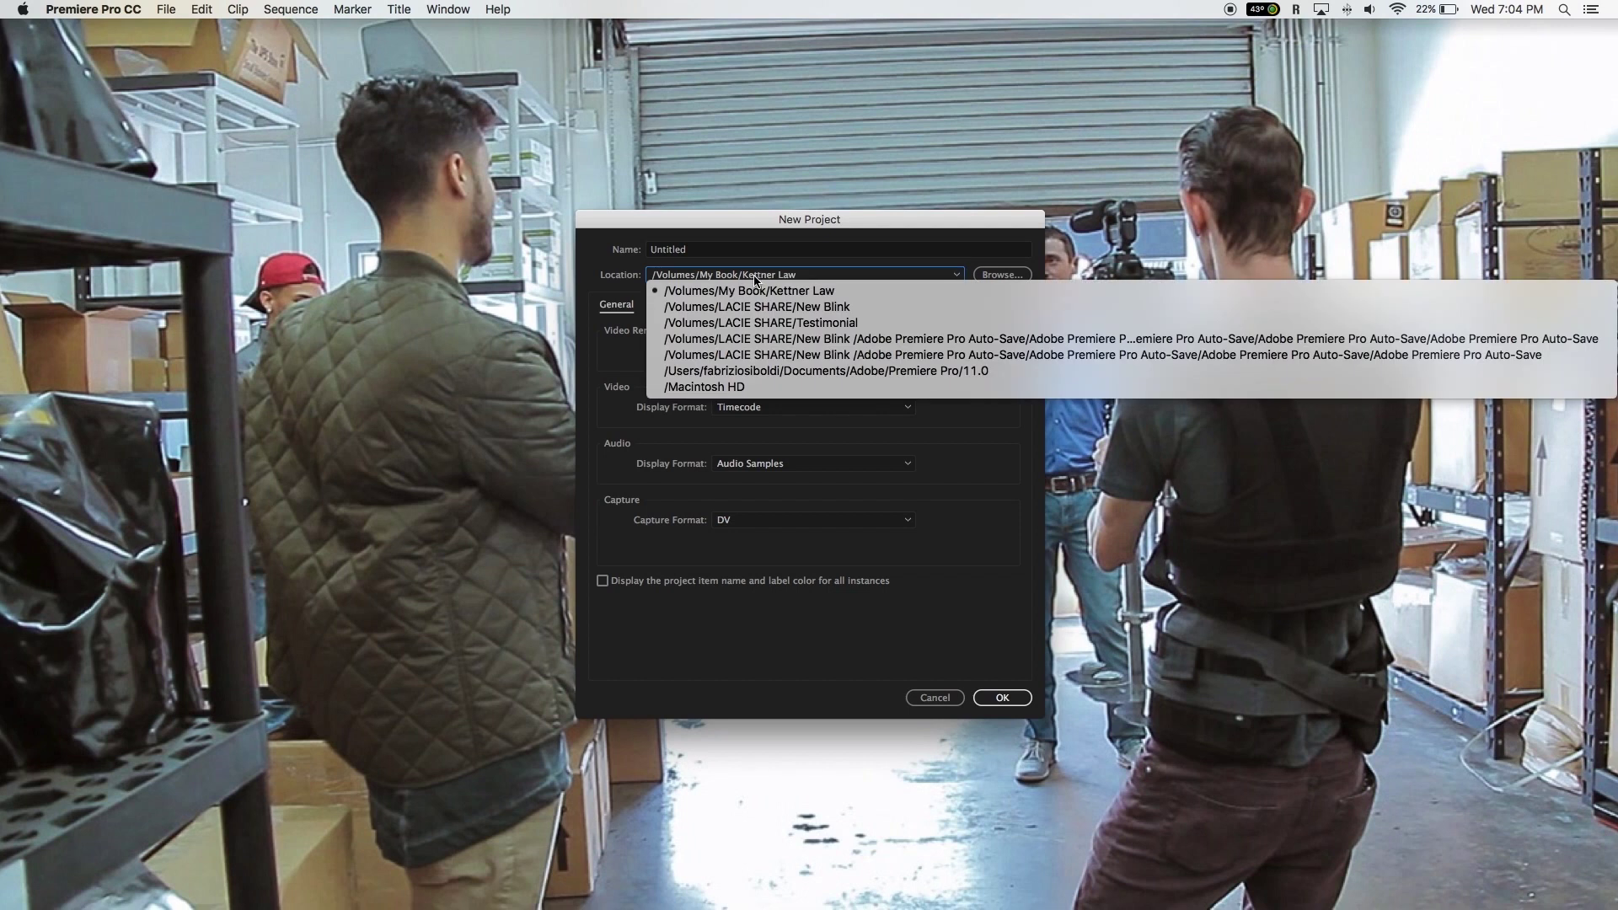
pyautogui.click(755, 278)
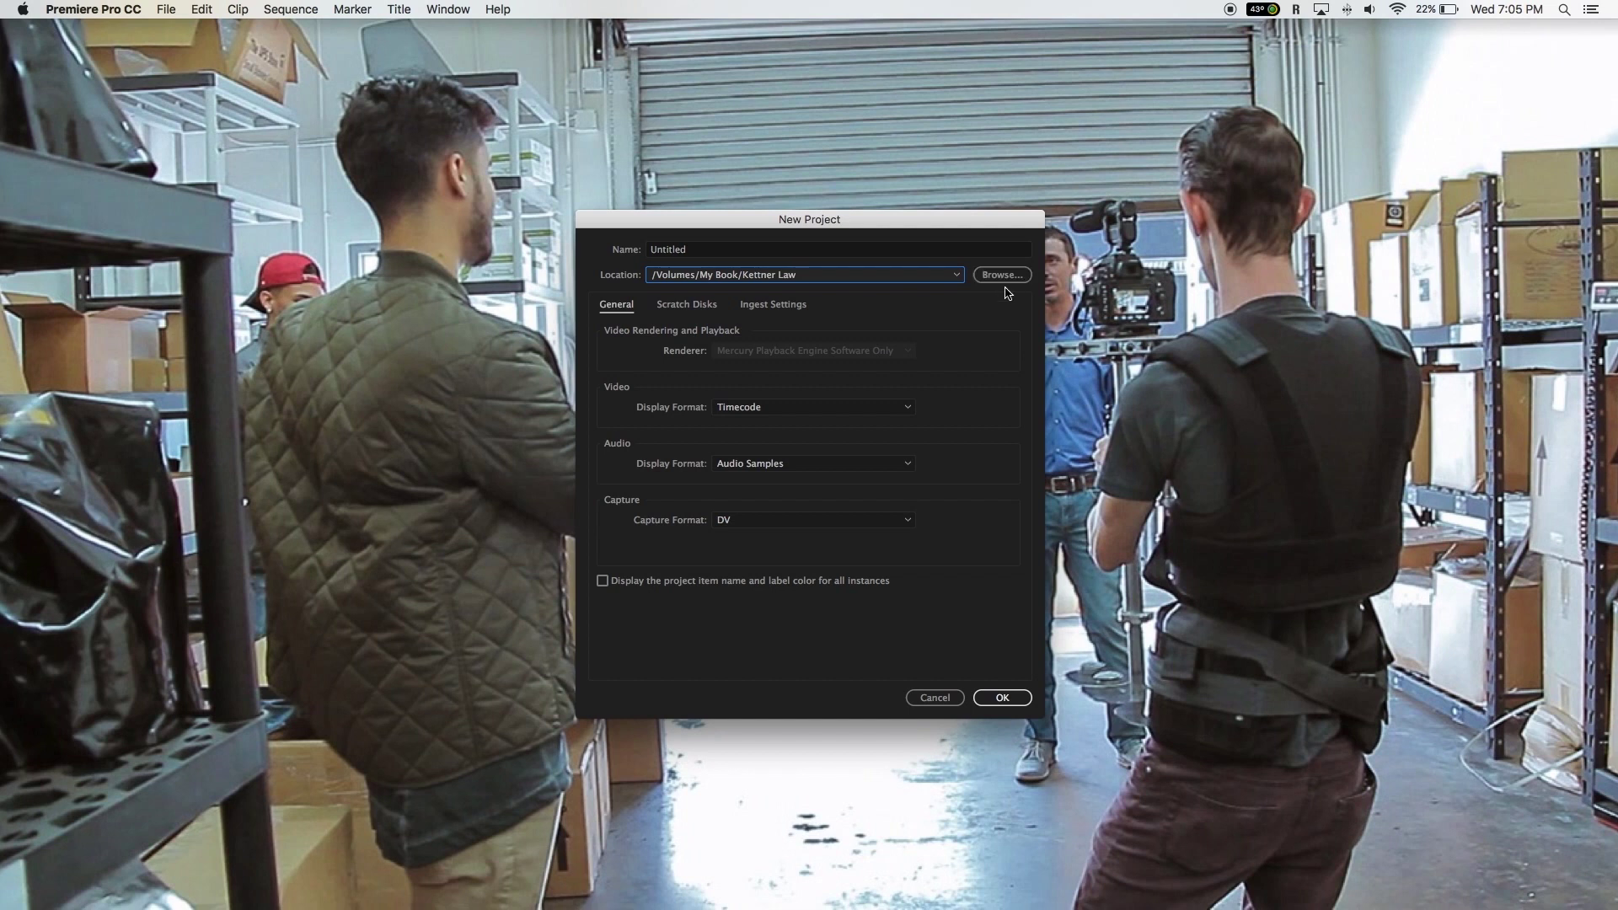
# Step: Set the new project's location to the Kettner Law folder on the My Book drive
pyautogui.click(1018, 277)
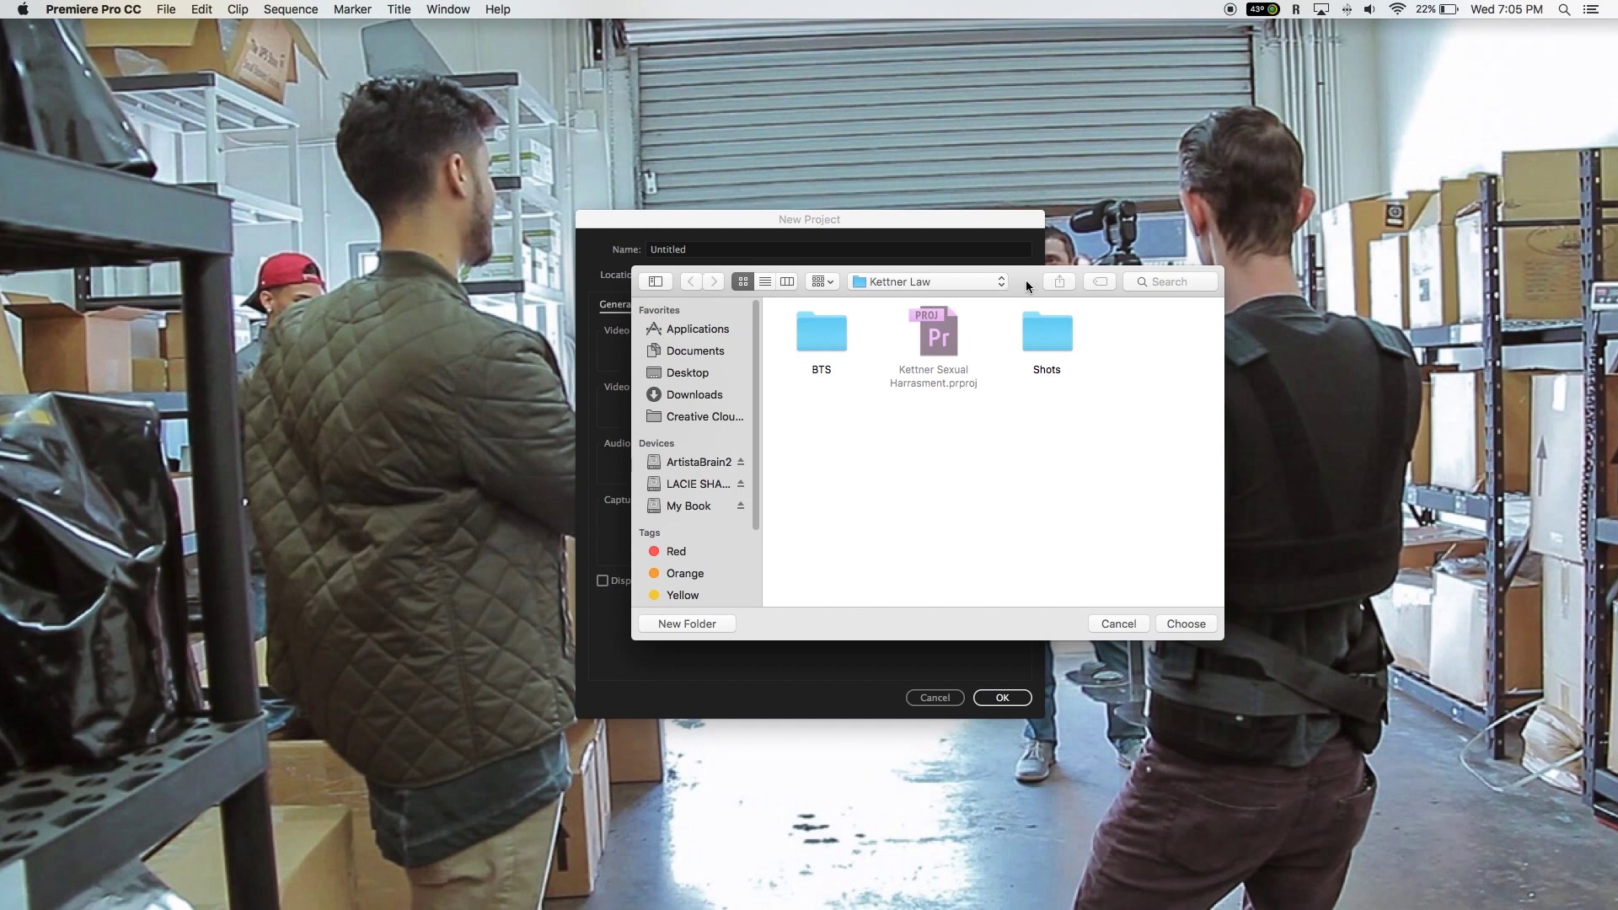
pyautogui.click(574, 465)
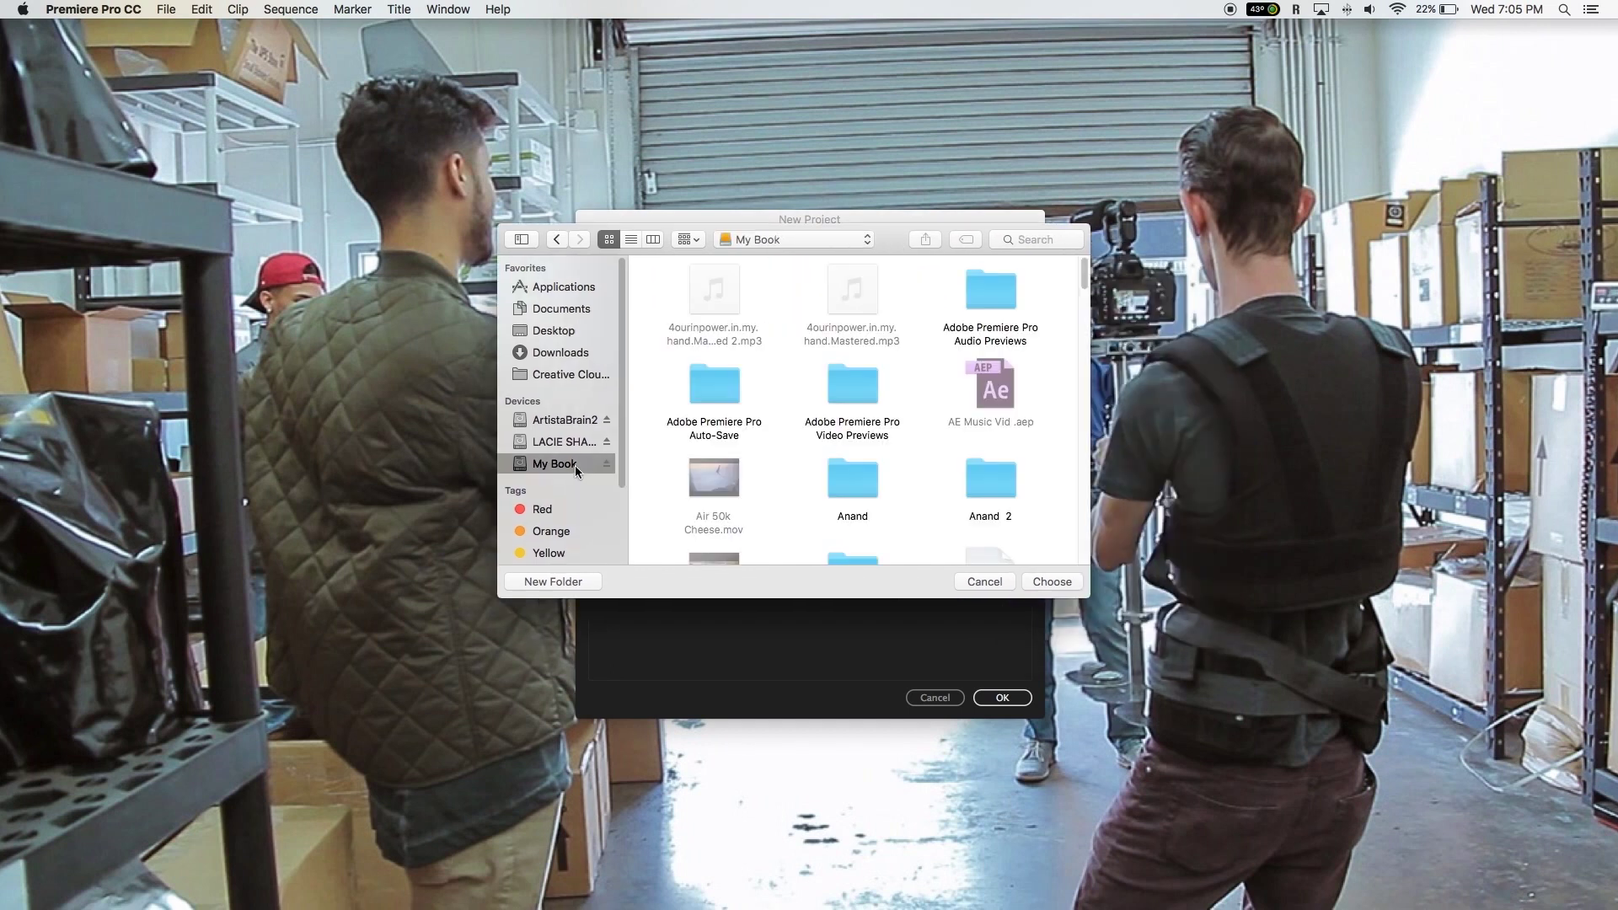
pyautogui.scroll(-10, 919, 398)
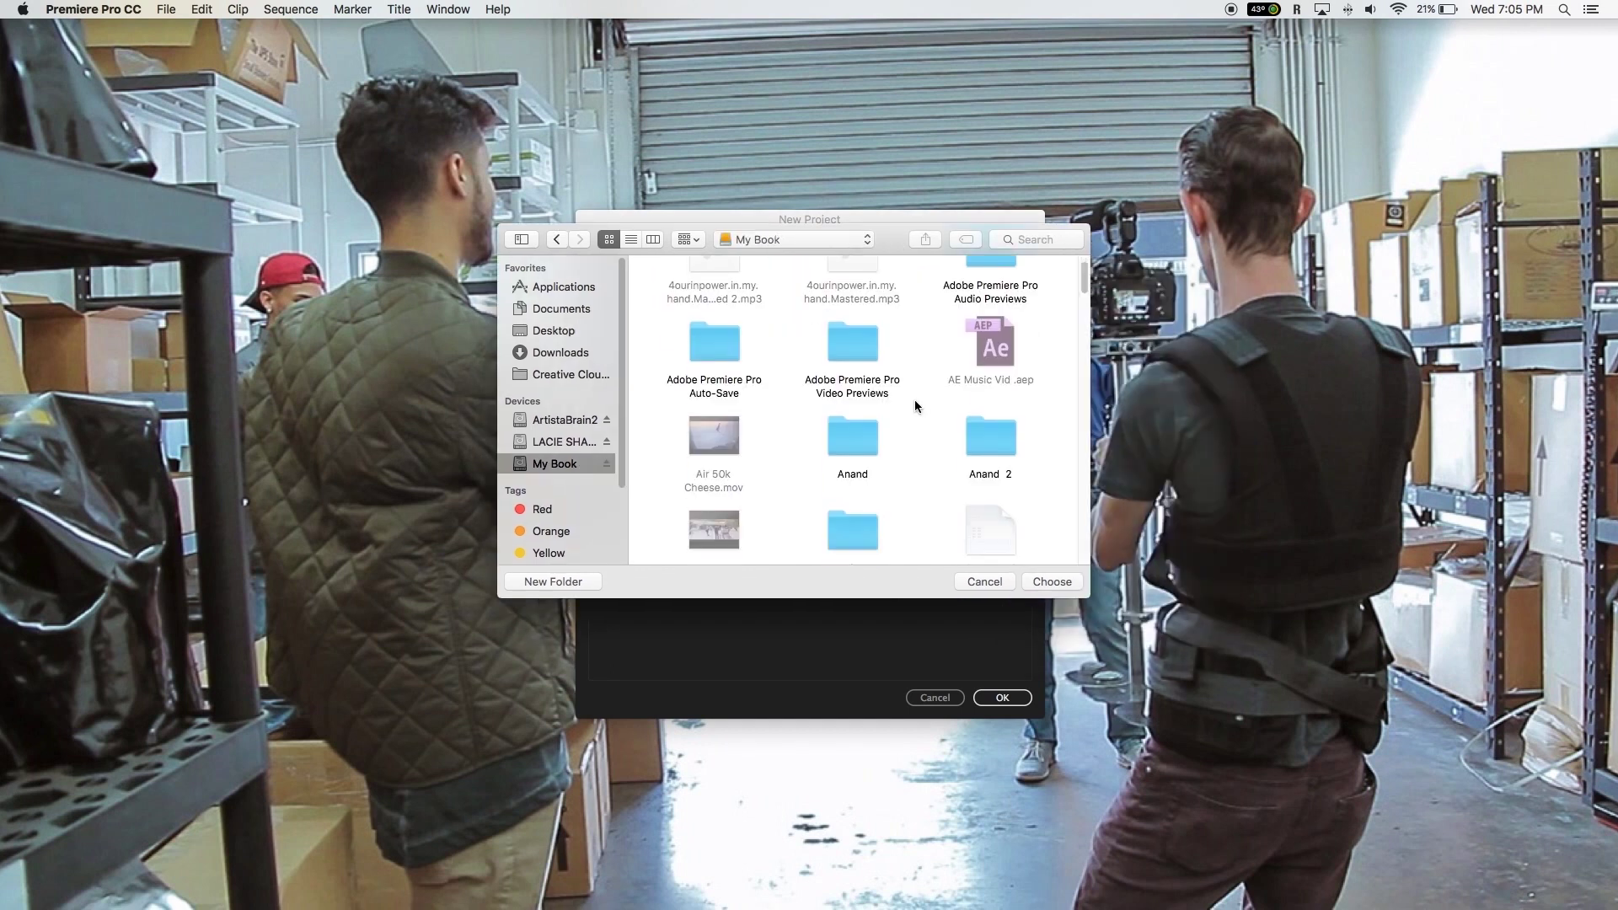
pyautogui.scroll(-10, 915, 407)
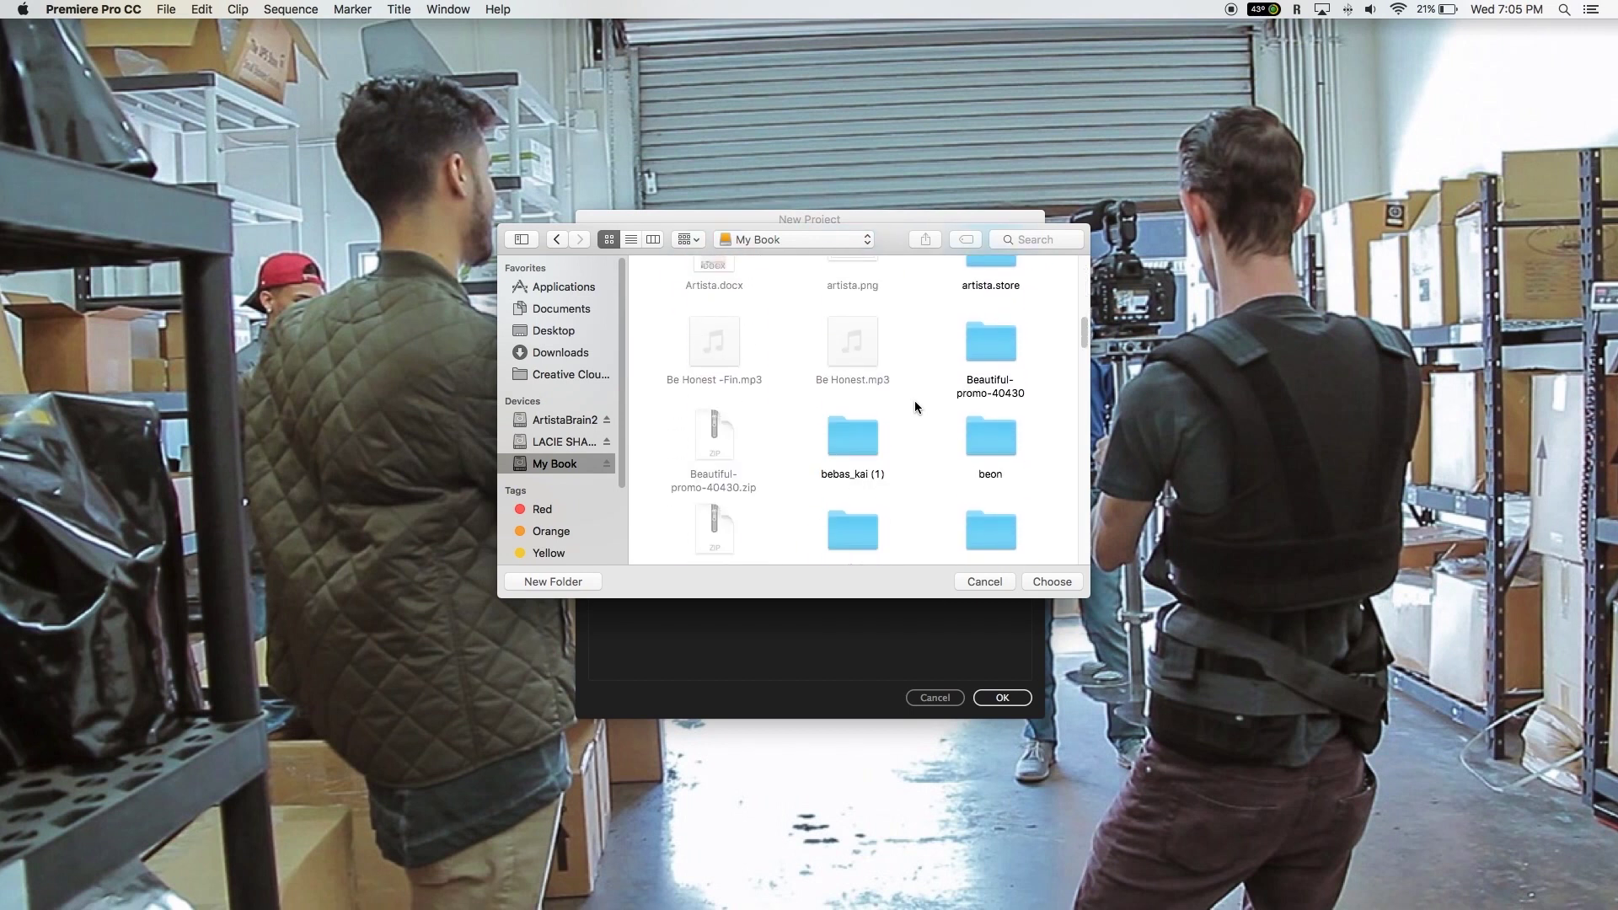
pyautogui.scroll(-10, 915, 407)
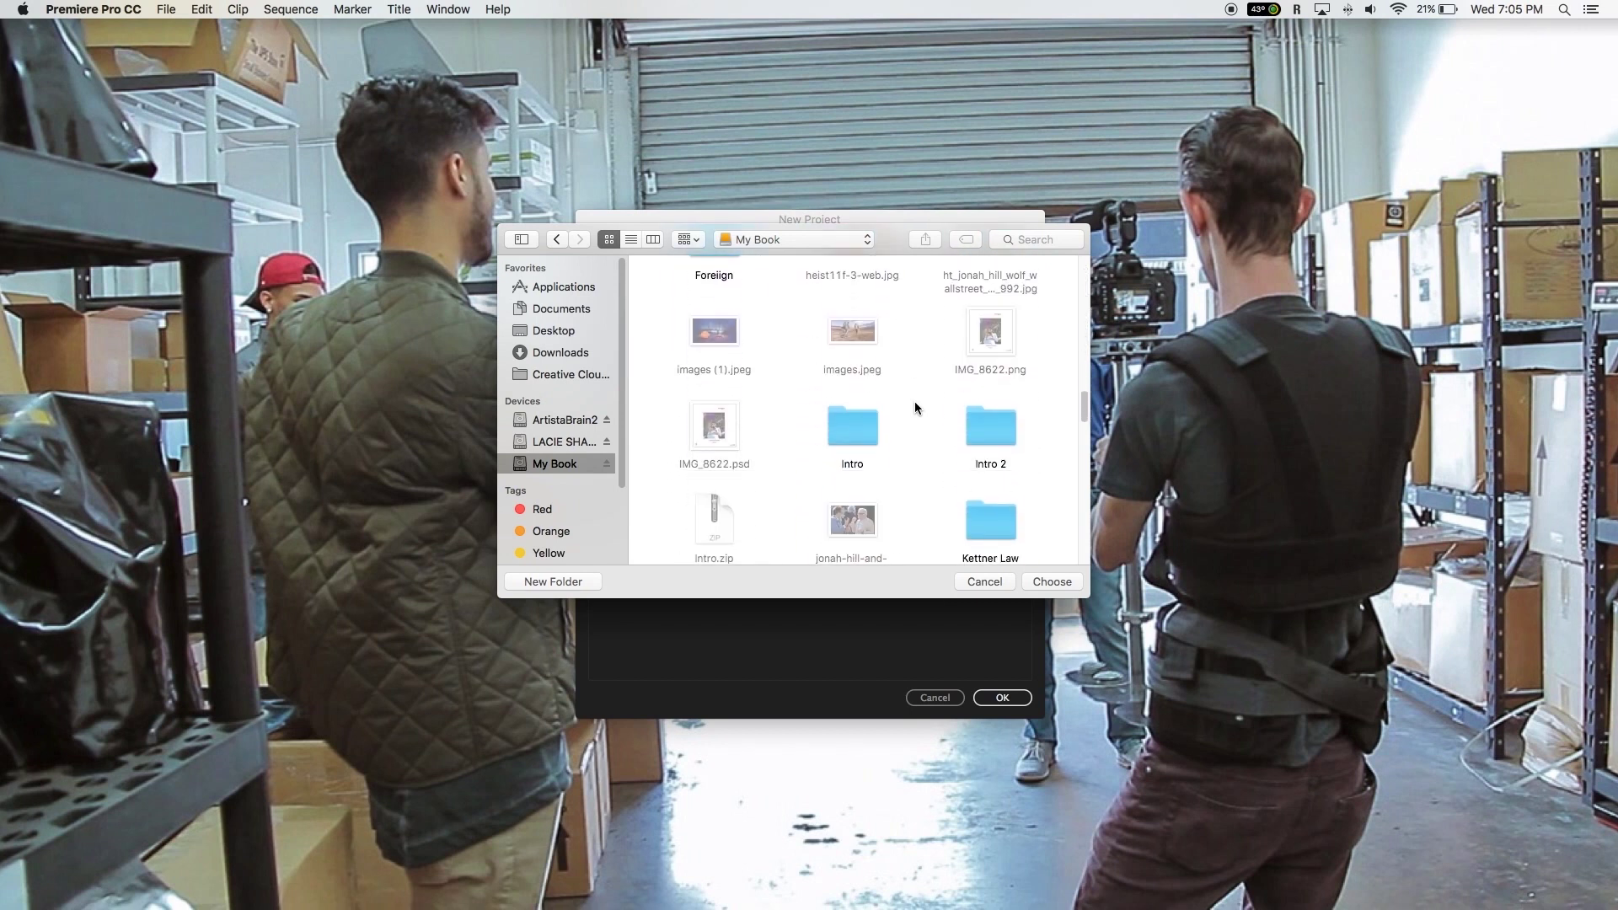
pyautogui.doubleClick(982, 344)
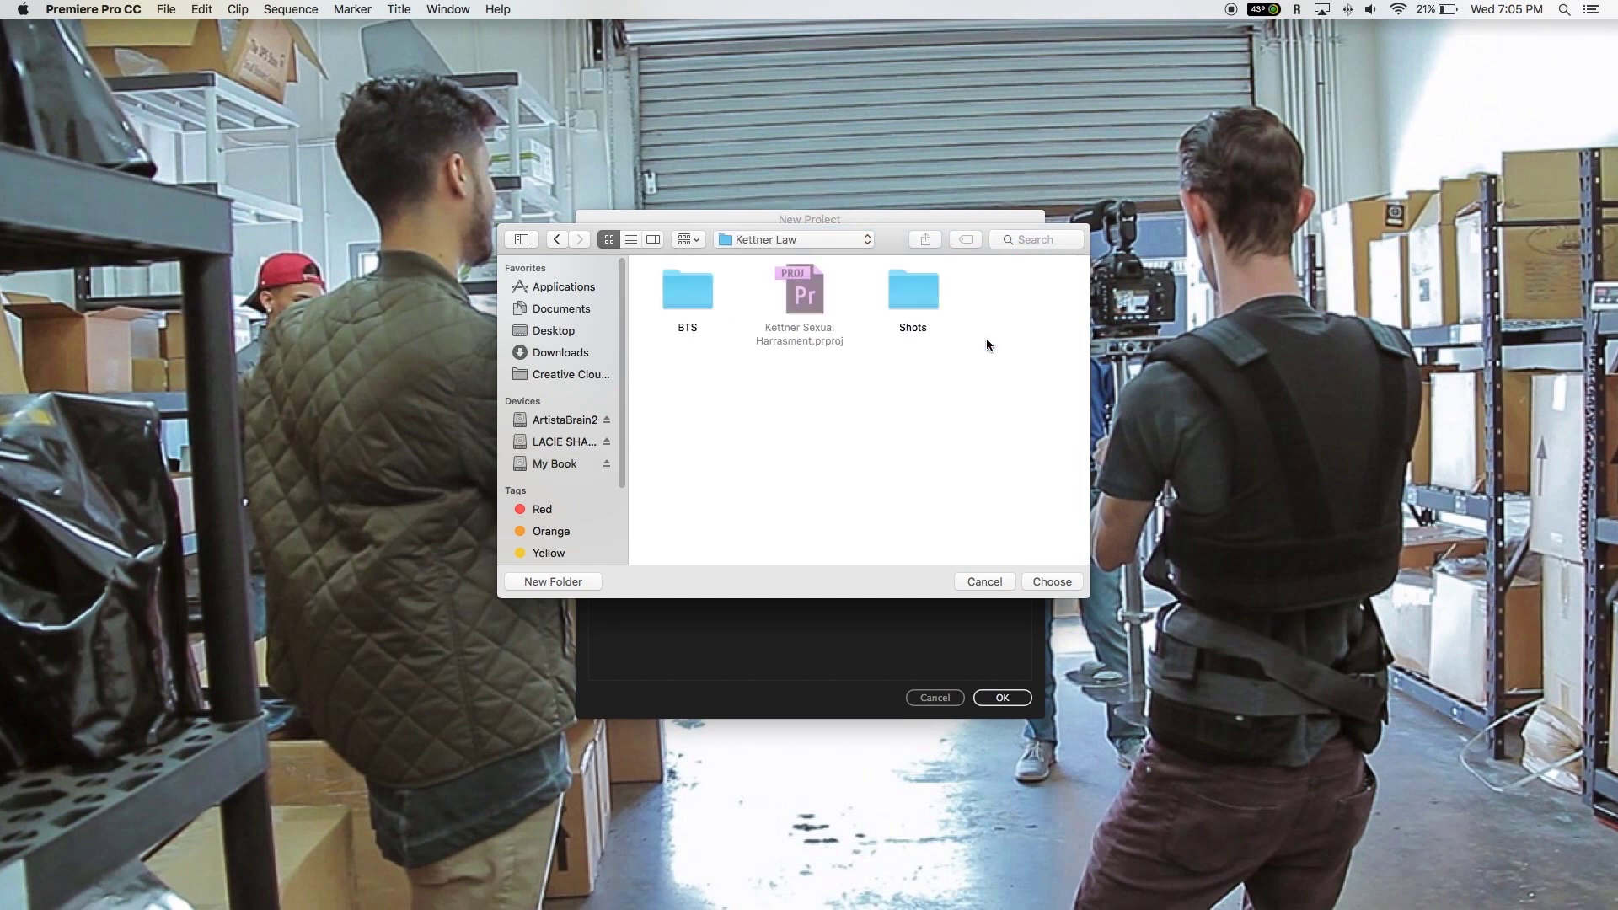
pyautogui.click(1069, 583)
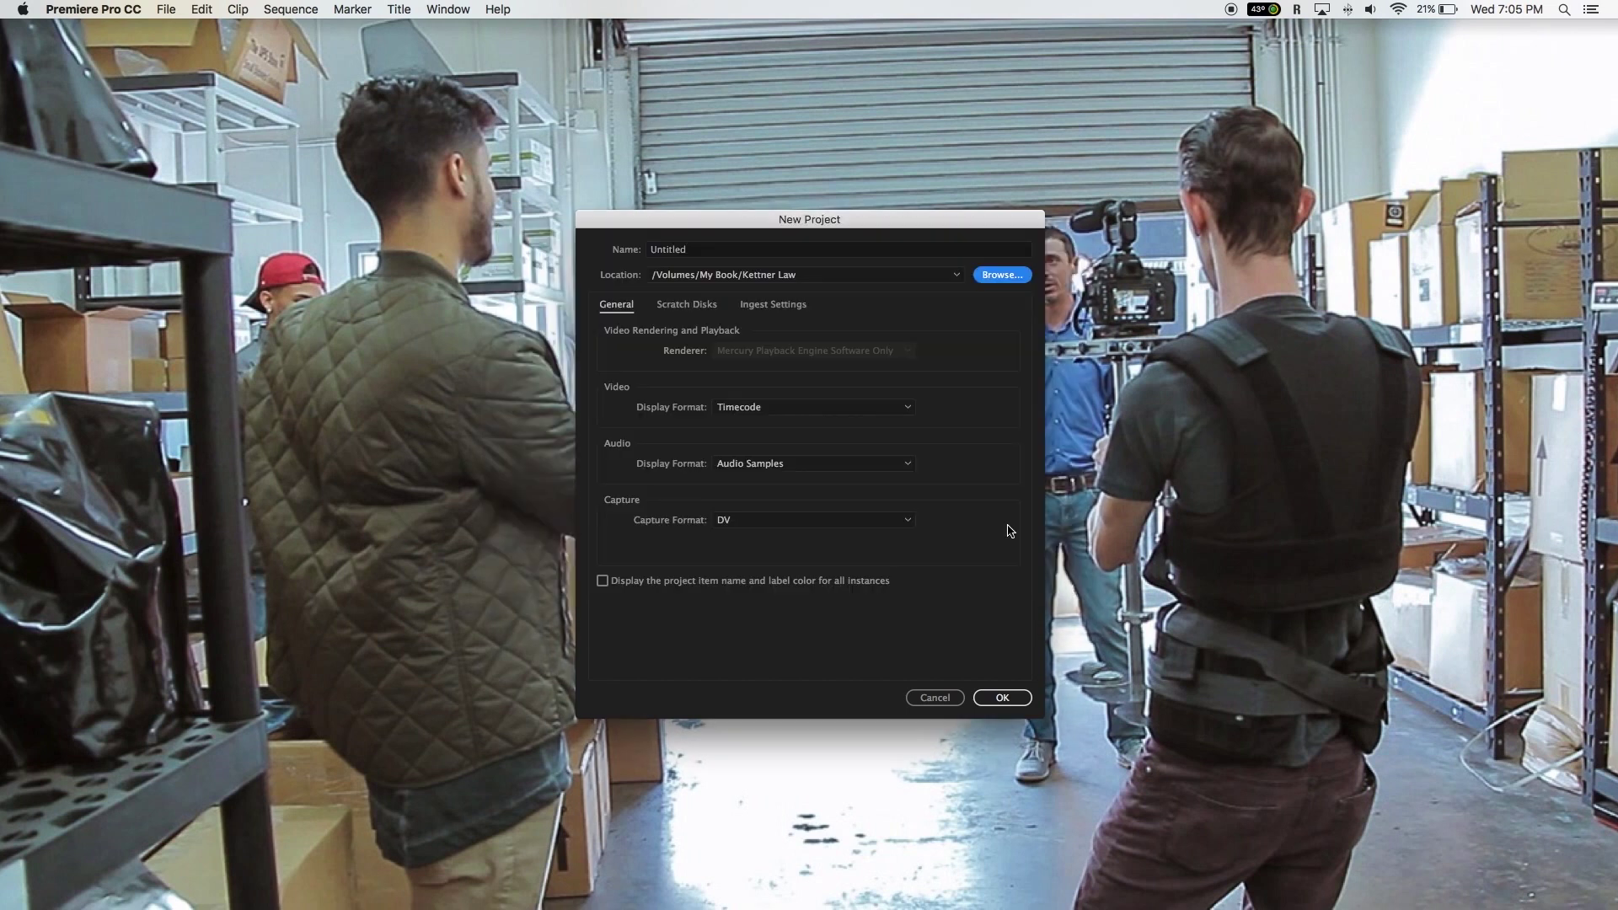
# Step: Name the new project SH Commercial and create it
pyautogui.click(706, 253)
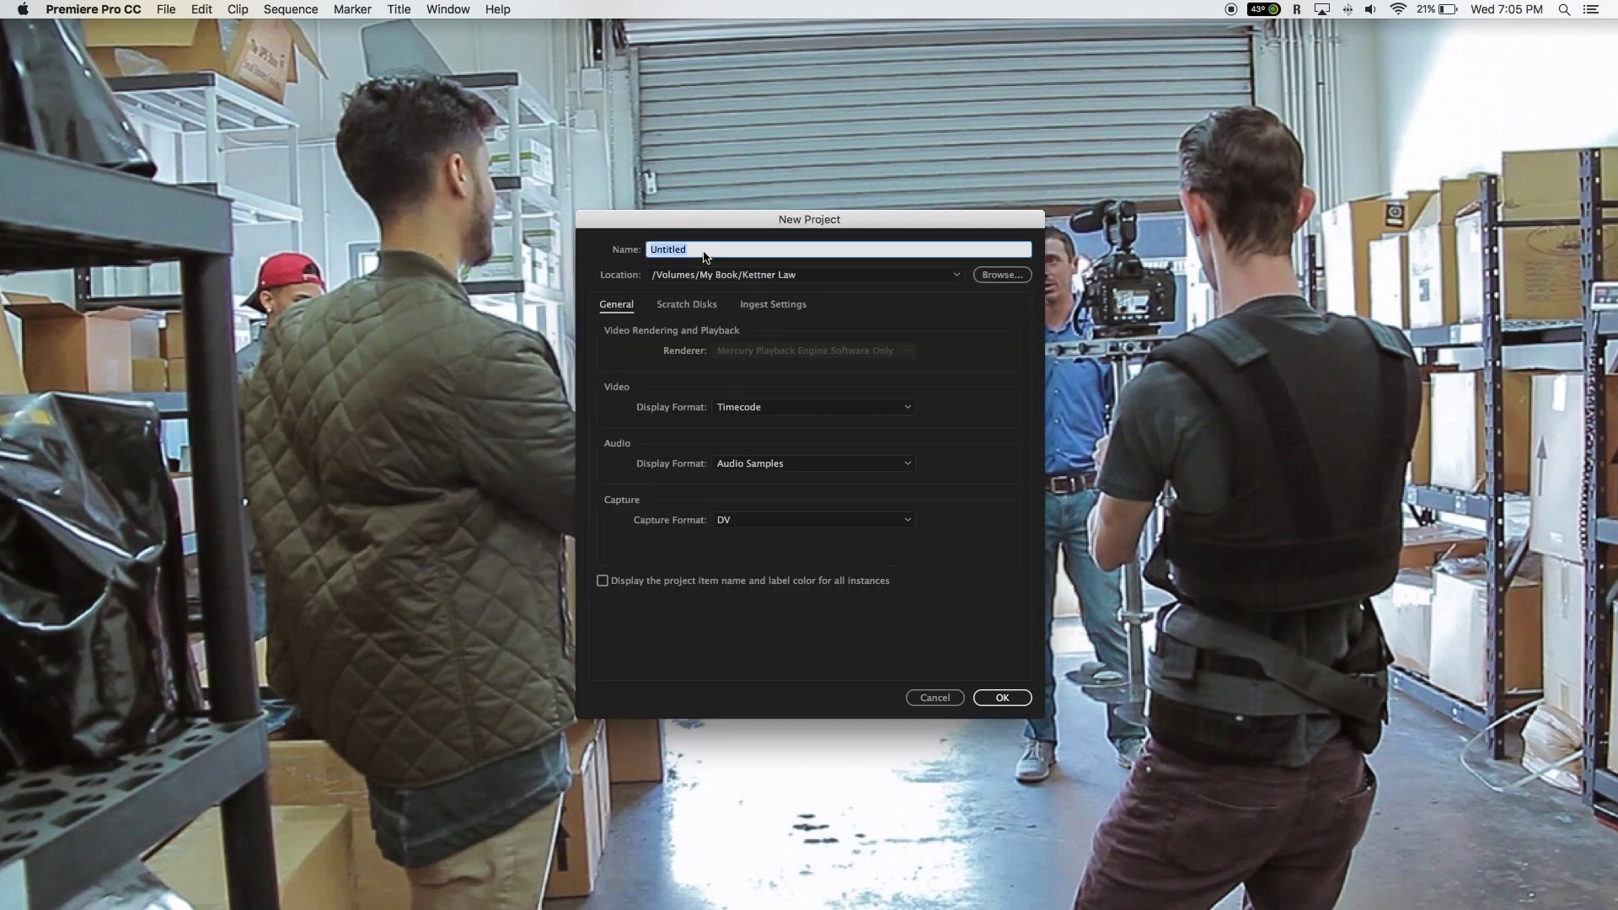
pyautogui.write('S')
pyautogui.click(1007, 699)
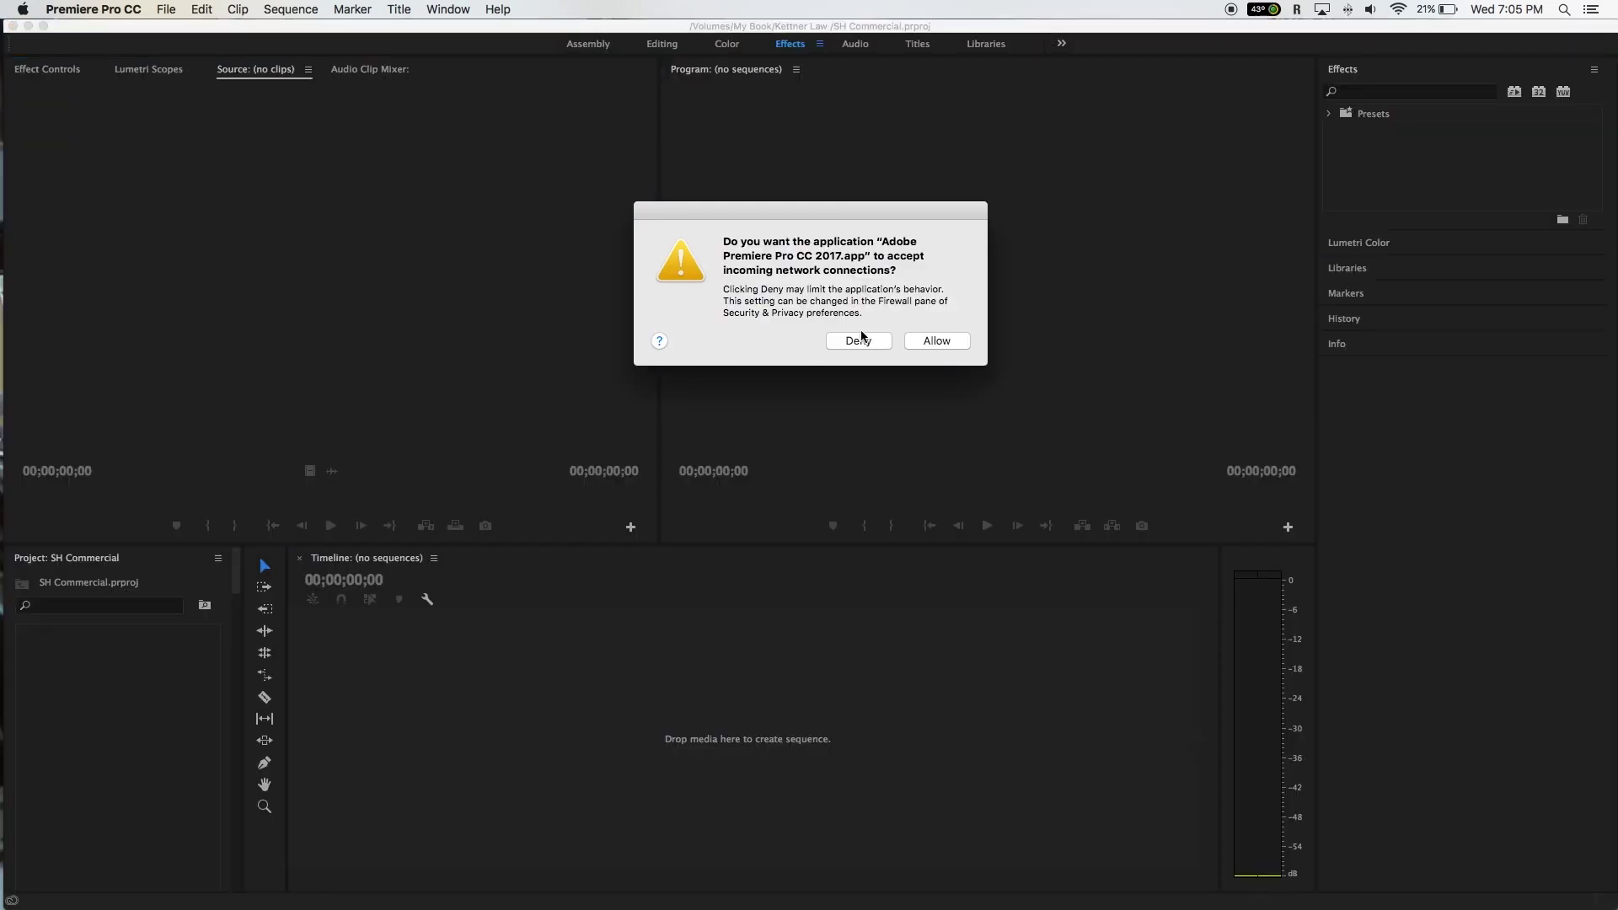
# Step: Deny the application incoming network connections and make the Source monitor active
pyautogui.click(865, 342)
pyautogui.click(969, 325)
pyautogui.click(228, 330)
pyautogui.click(832, 268)
pyautogui.click(316, 481)
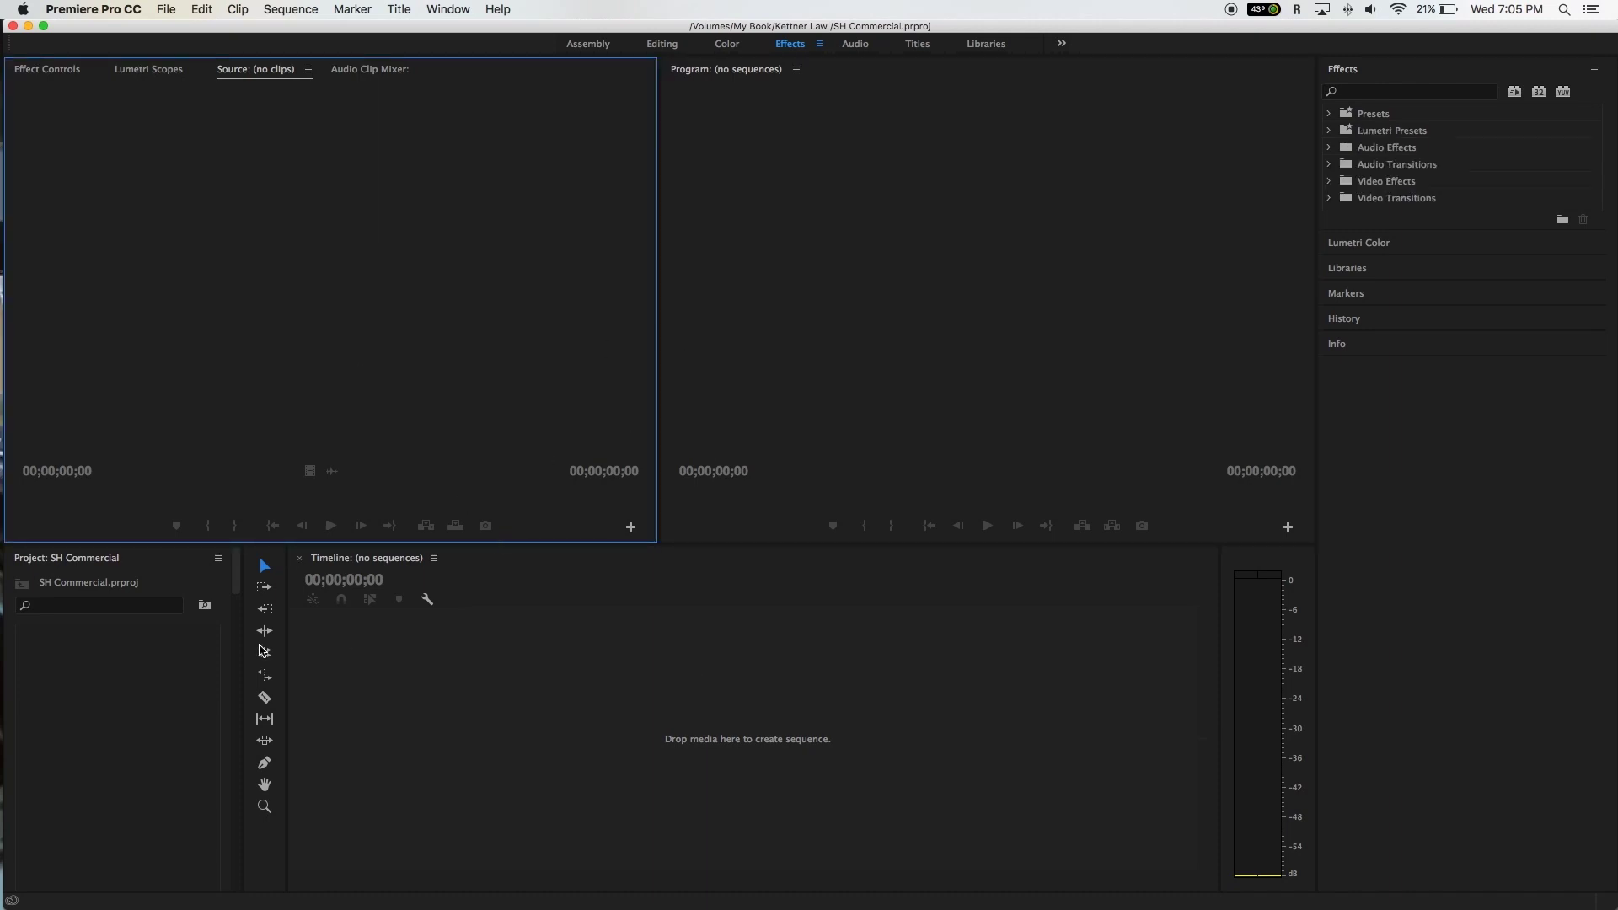
# Step: Open the media import dialog and cancel it
pyautogui.doubleClick(110, 665)
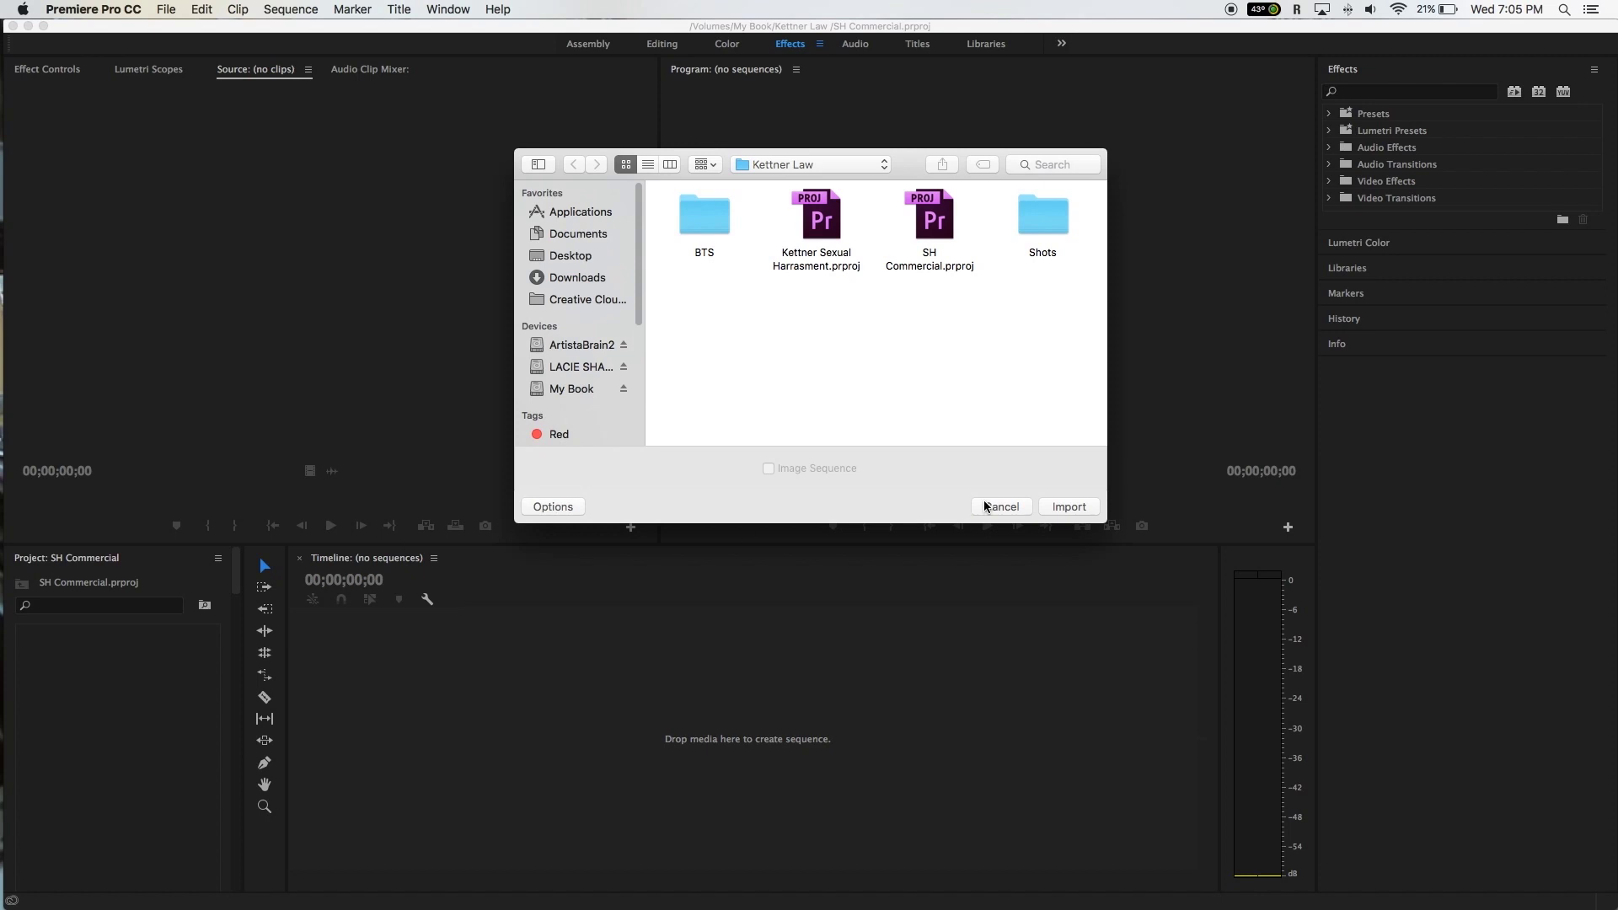
pyautogui.click(996, 510)
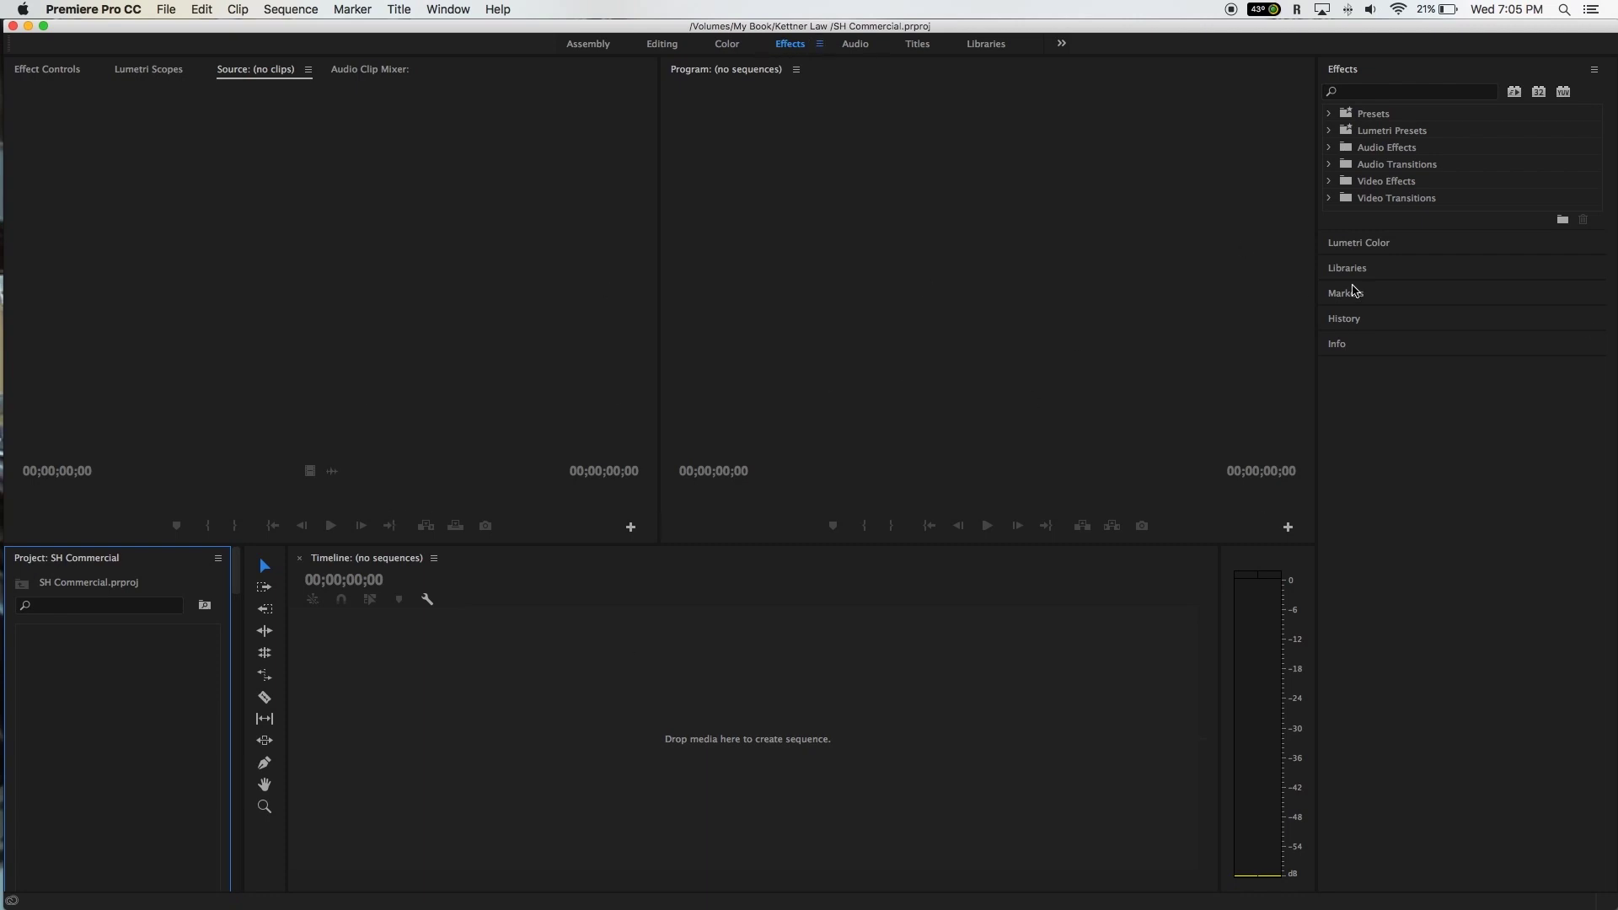
# Step: Narrow the Effects panel, audio meters and Source monitor to give the timeline and Program monitor more width
pyautogui.moveTo(1321, 383); pyautogui.dragTo(1454, 382)
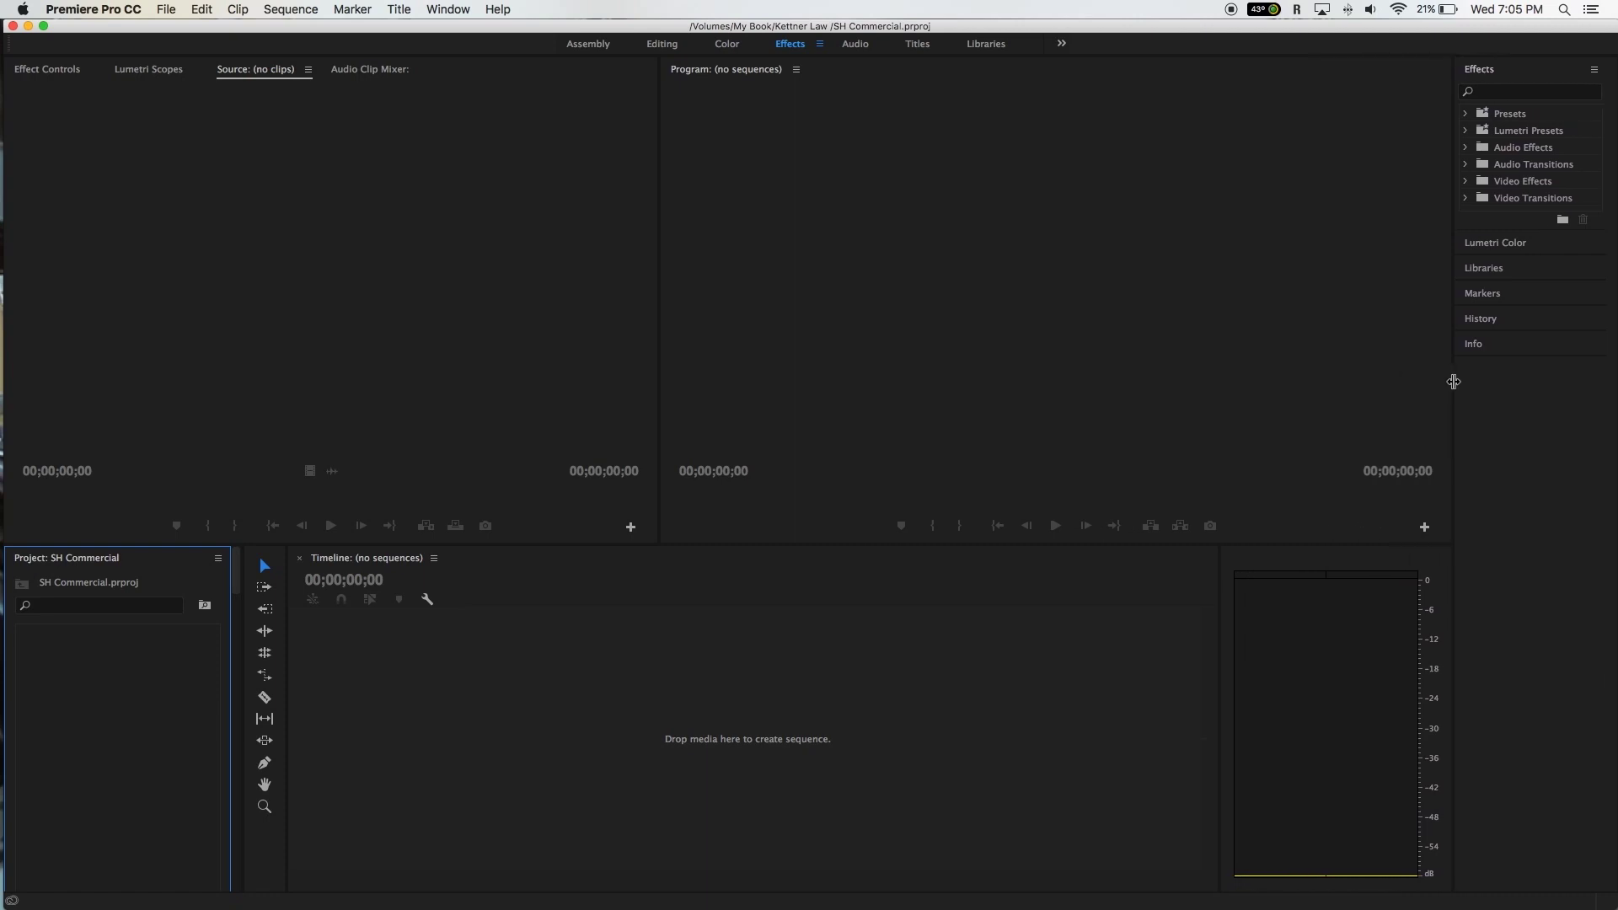
pyautogui.moveTo(1221, 597); pyautogui.dragTo(1409, 600)
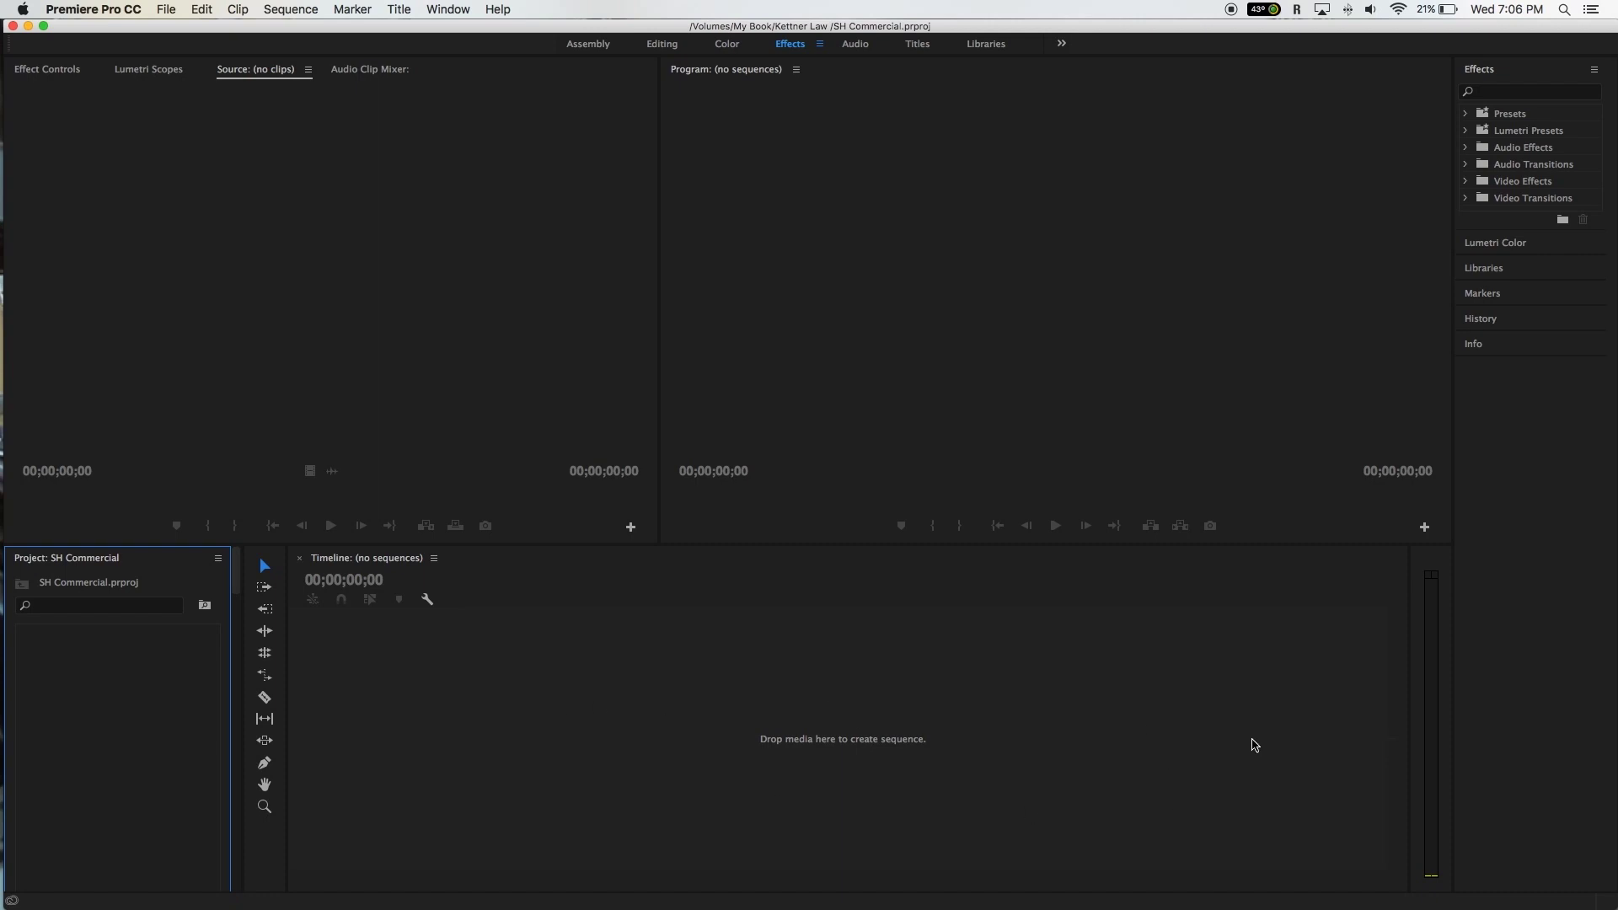
pyautogui.moveTo(656, 368); pyautogui.dragTo(534, 363)
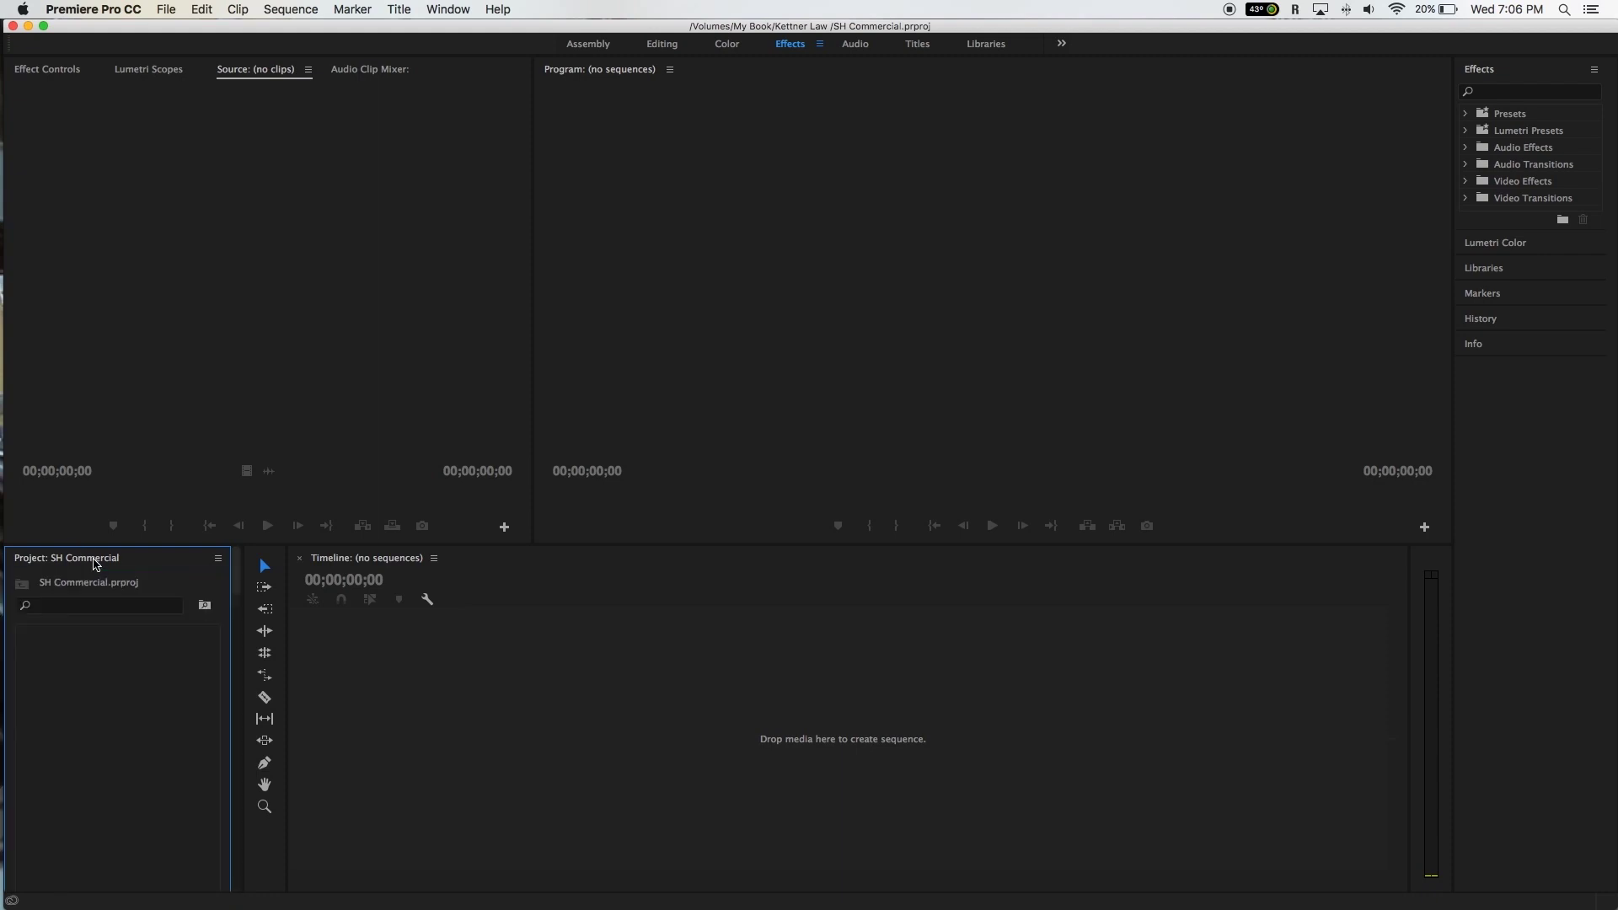
# Step: Import all the video clips from the Shots folder into the project
pyautogui.doubleClick(129, 668)
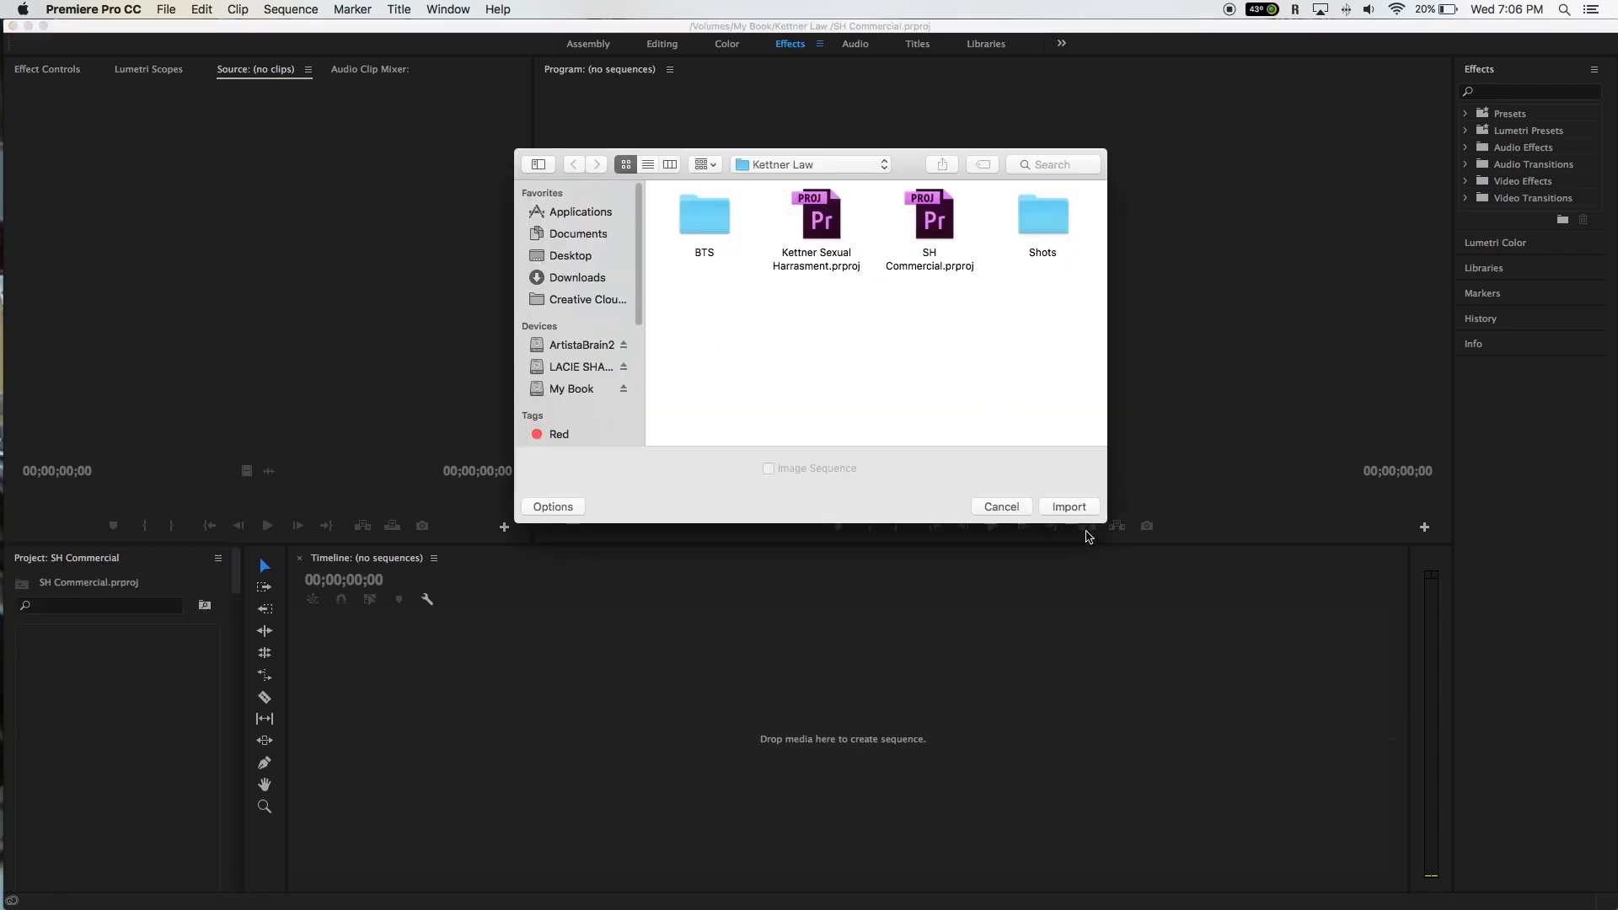
pyautogui.click(1019, 506)
pyautogui.click(161, 8)
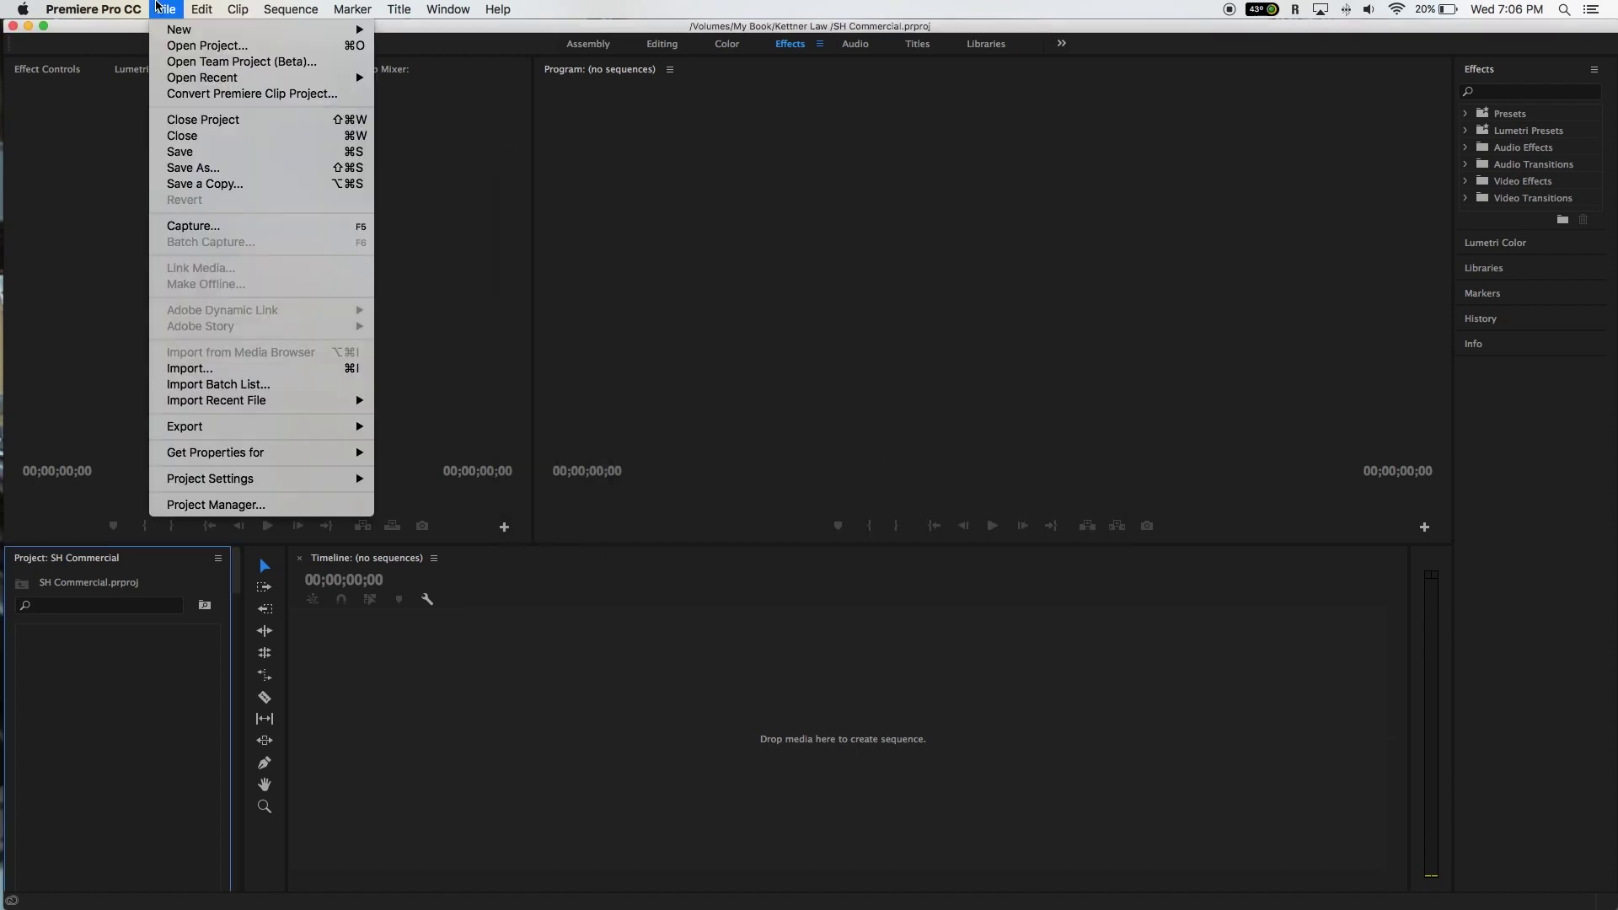
pyautogui.click(221, 369)
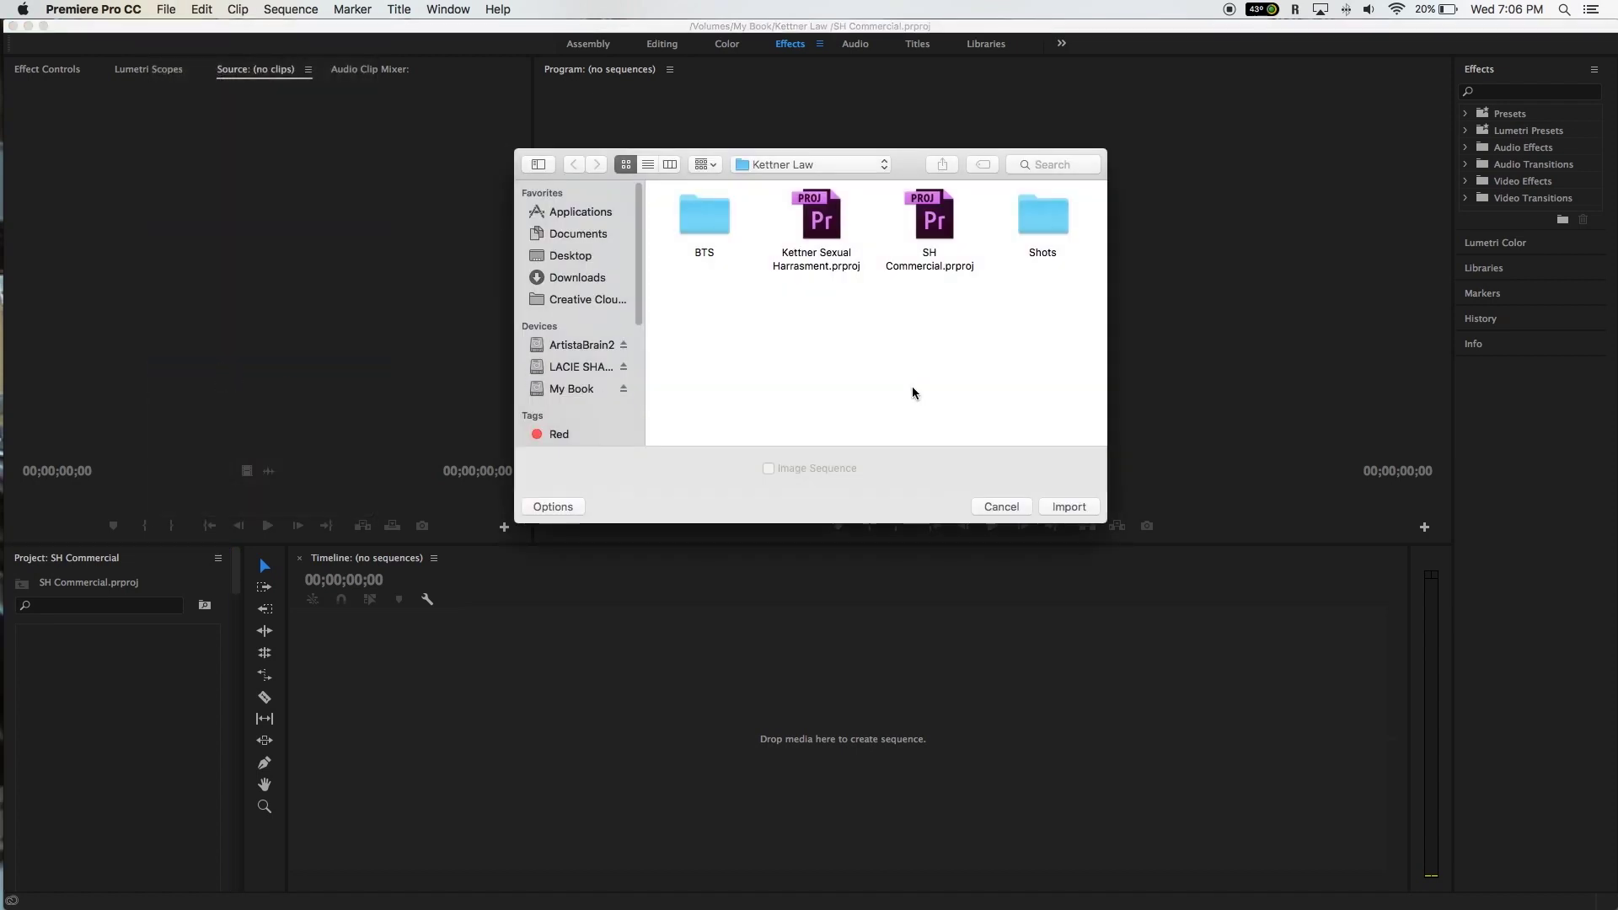
pyautogui.doubleClick(1051, 218)
pyautogui.moveTo(671, 214); pyautogui.dragTo(1073, 476)
pyautogui.click(1070, 506)
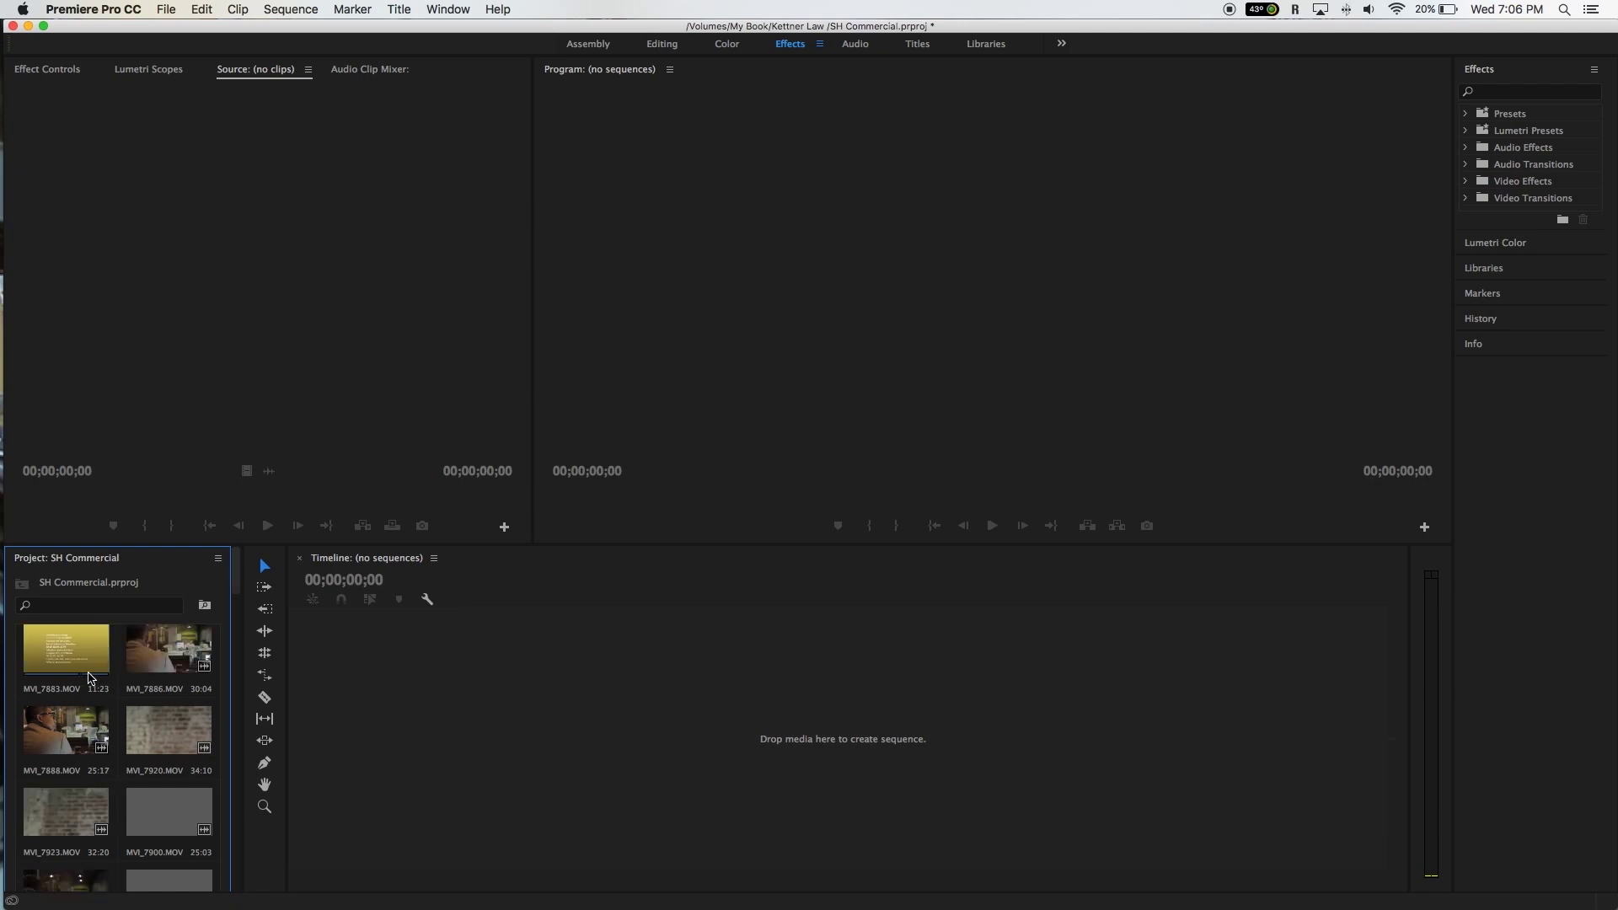
# Step: Sort the imported clip thumbnails by List View Sort and look through the reordered clips
pyautogui.scroll(-10, 109, 640)
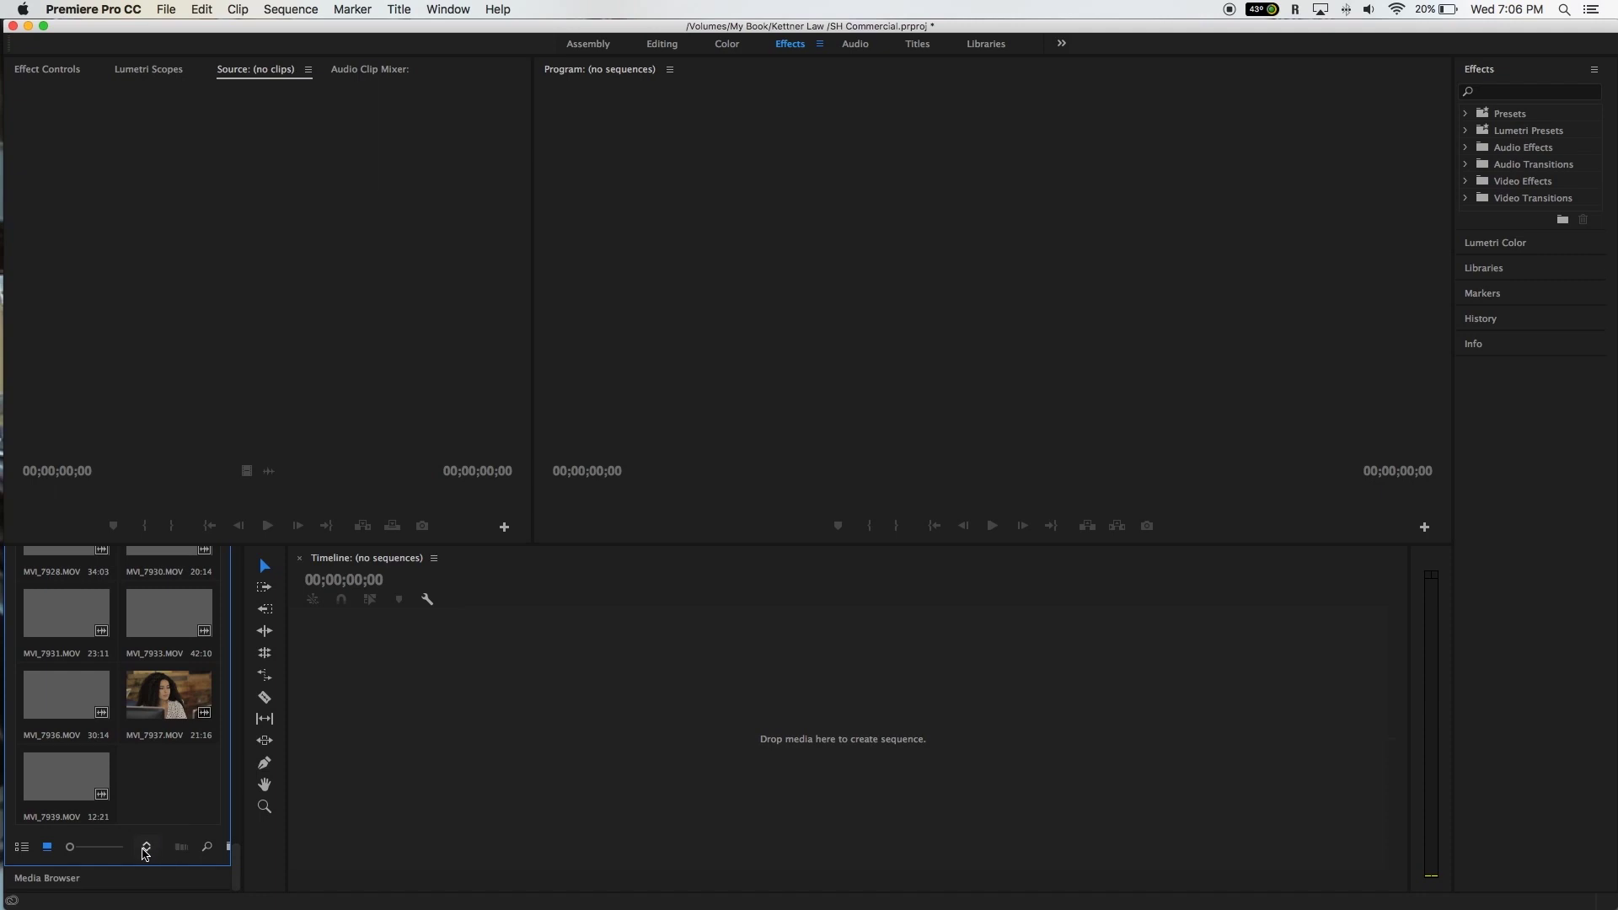
pyautogui.click(146, 849)
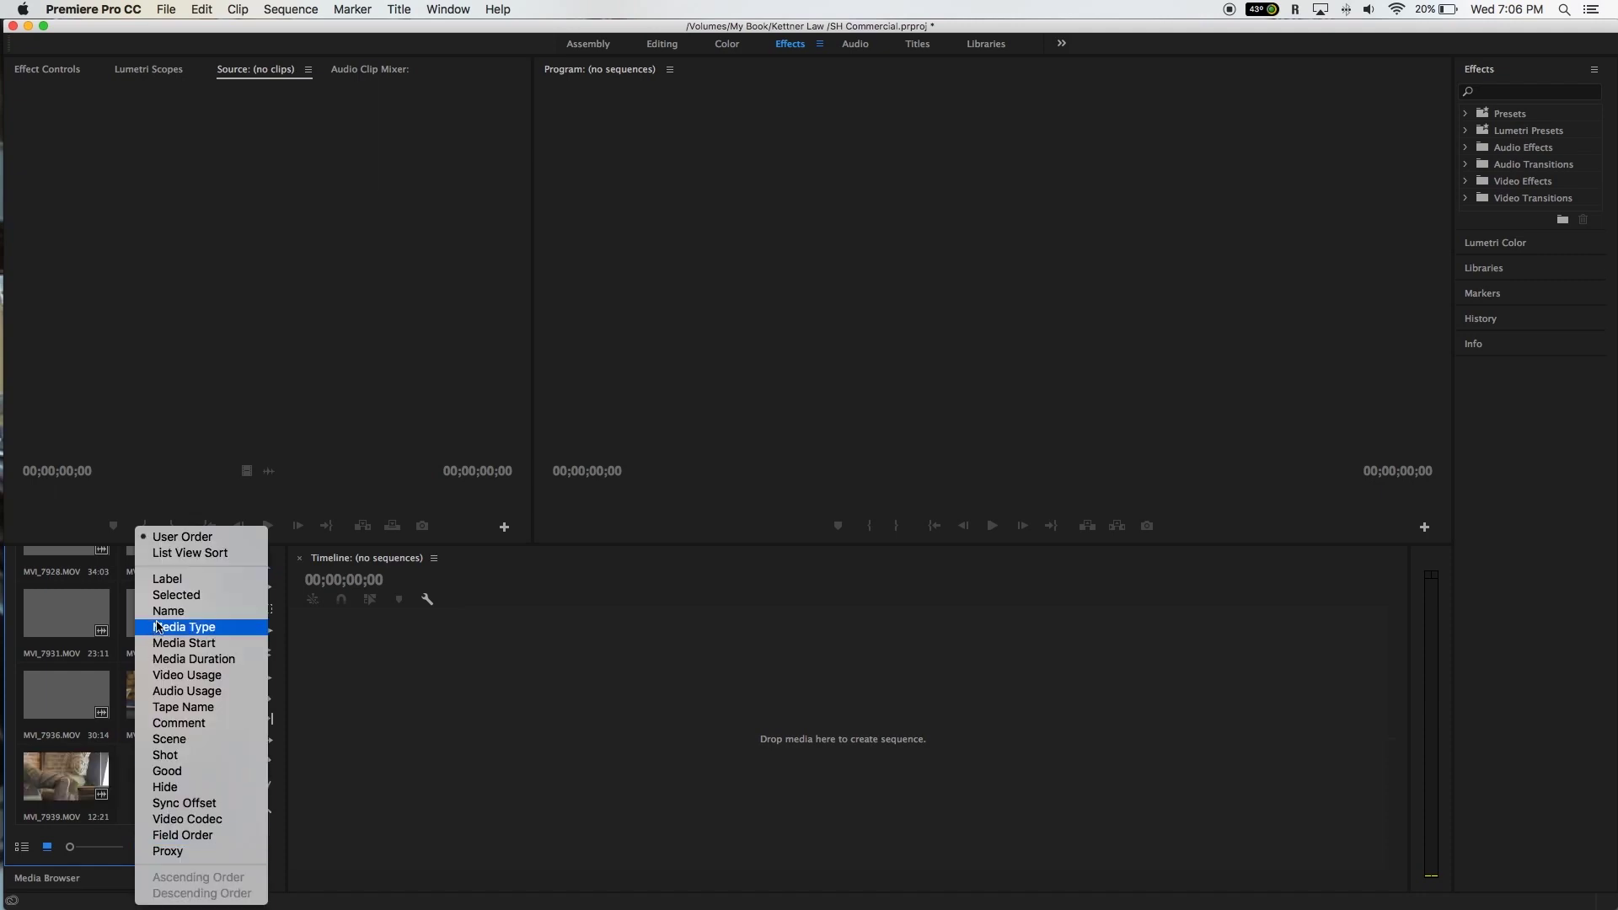
pyautogui.click(190, 553)
pyautogui.scroll(10, 125, 681)
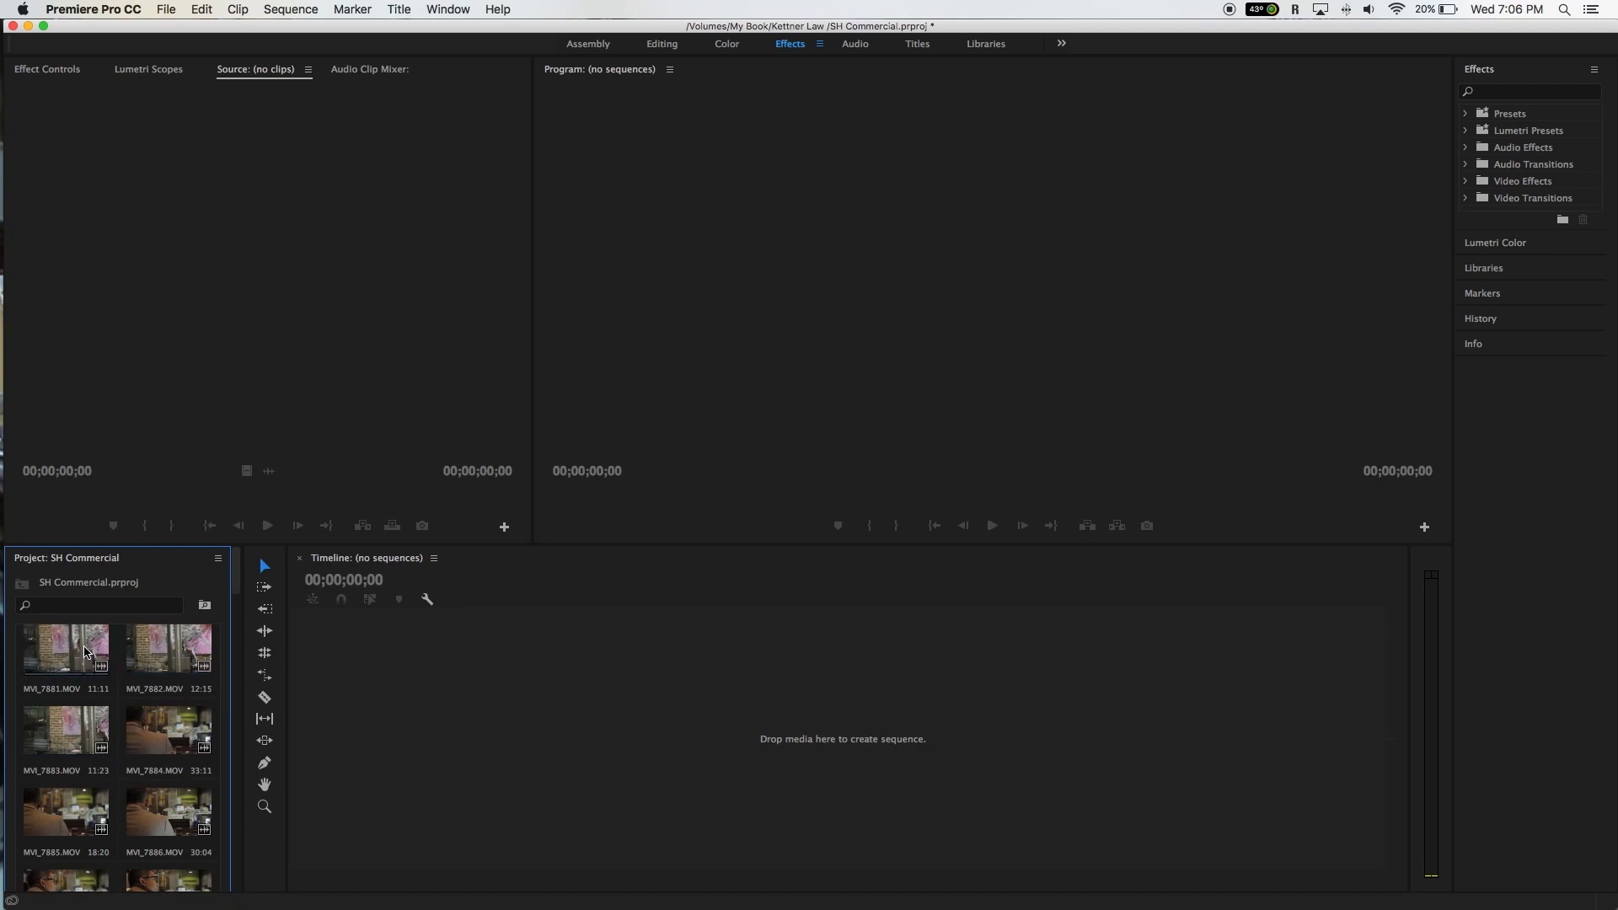
pyautogui.scroll(-8, 139, 718)
pyautogui.scroll(10, 139, 719)
# Step: Load the clip MVI_7881.MOV into the Source monitor, then make the Project panel active again
pyautogui.doubleClick(68, 645)
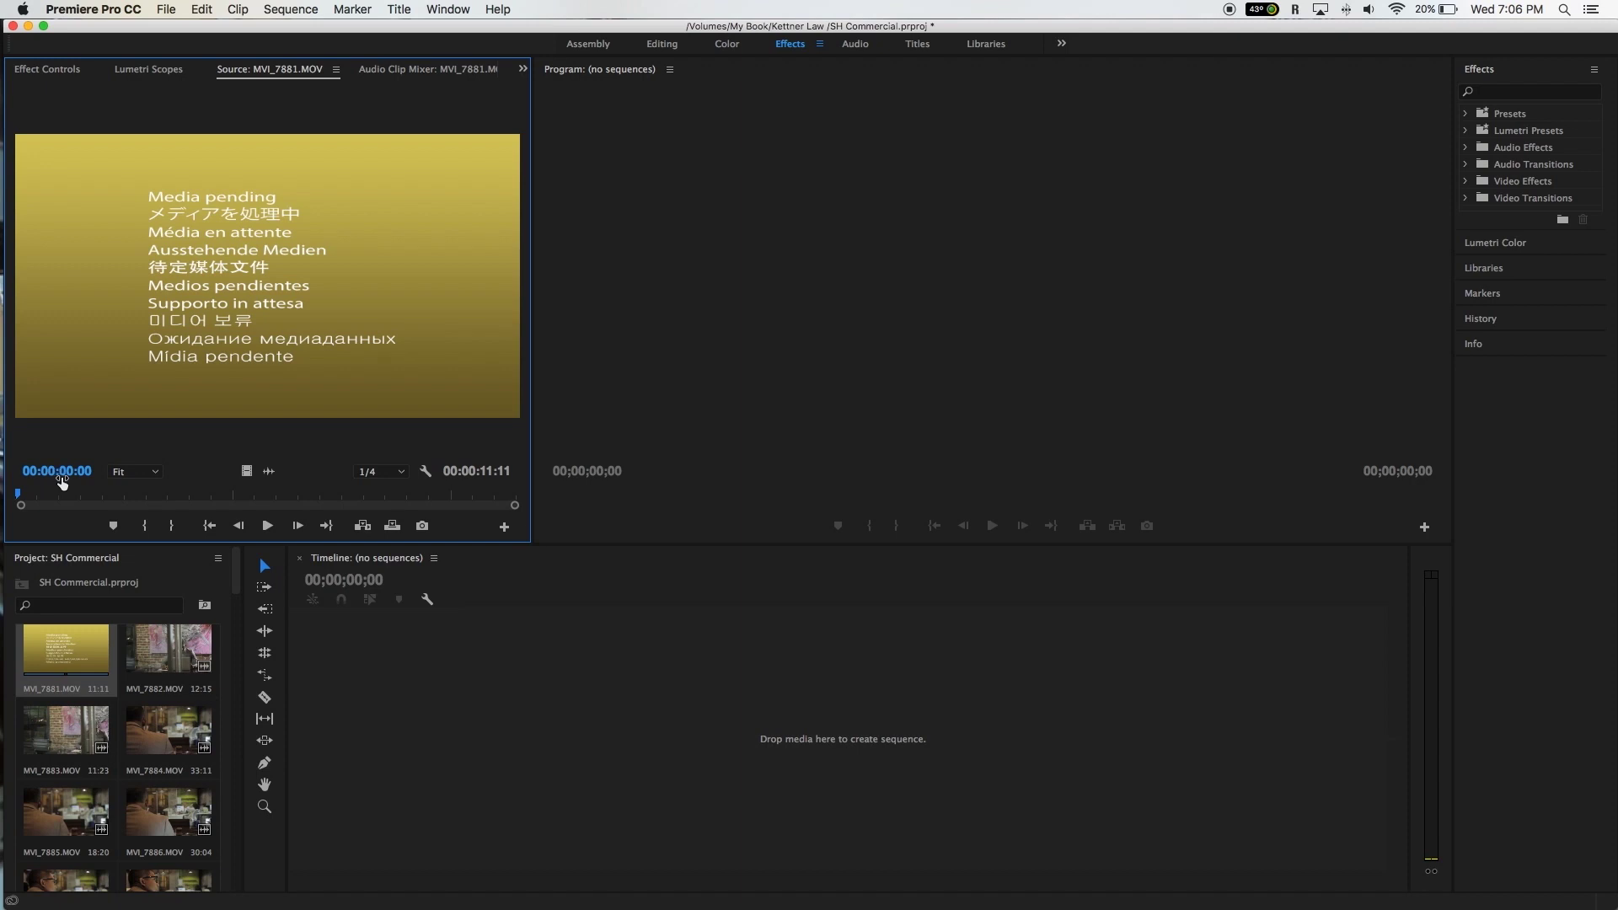
pyautogui.click(61, 632)
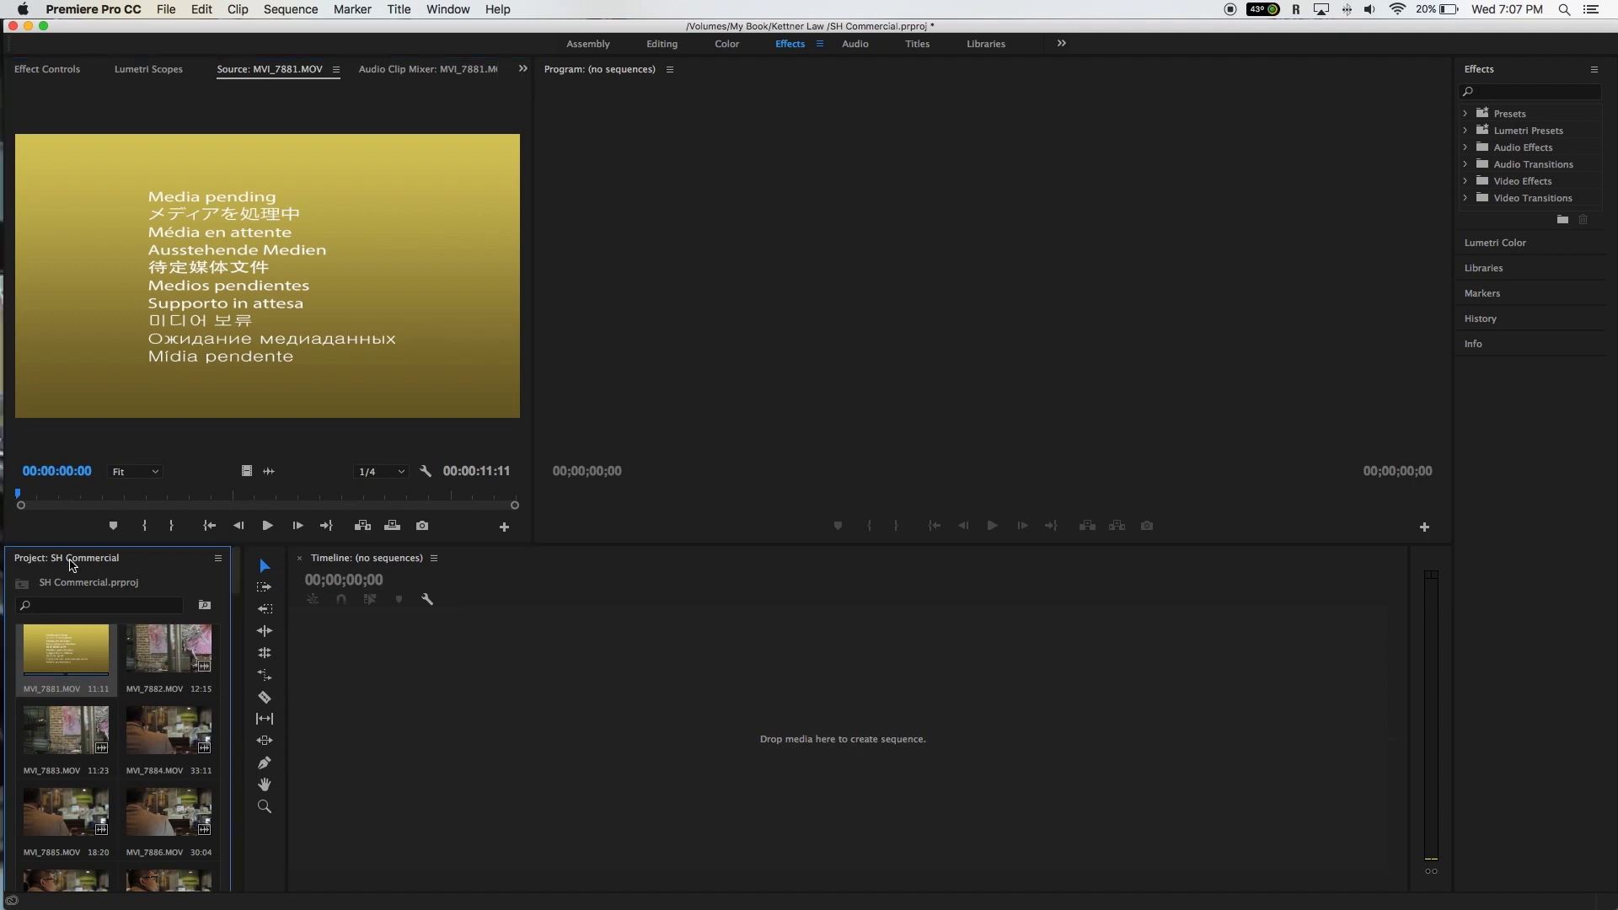
# Step: Load MVI_7881.MOV into the Source monitor and scrub through the shot to judge its framing
pyautogui.doubleClick(162, 656)
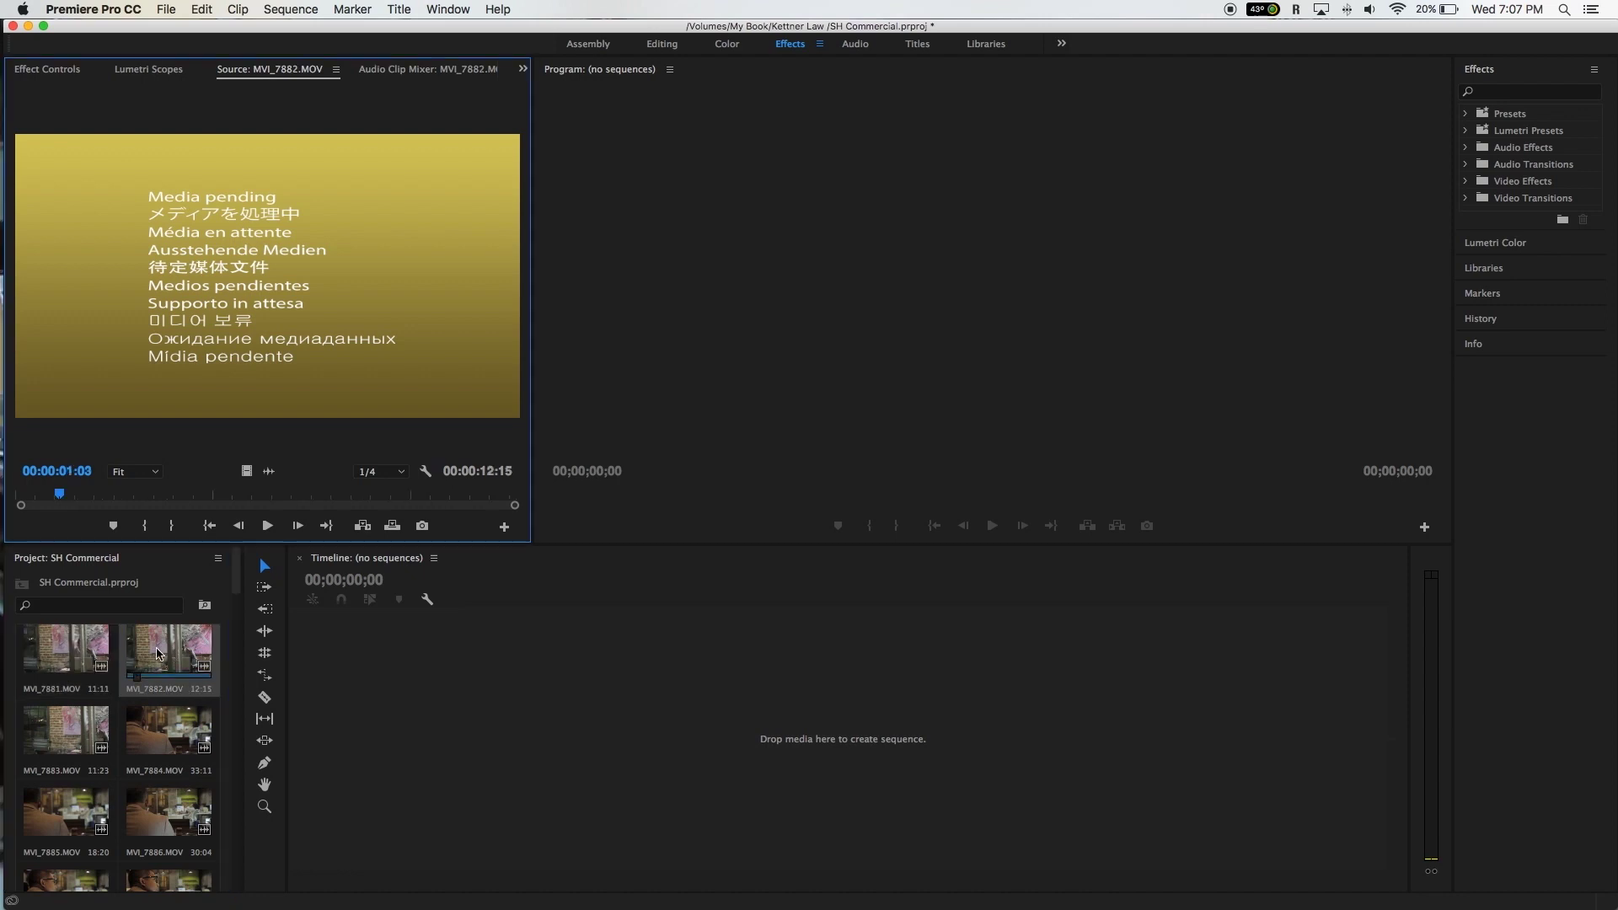
pyautogui.doubleClick(81, 652)
pyautogui.moveTo(82, 495); pyautogui.dragTo(1, 493)
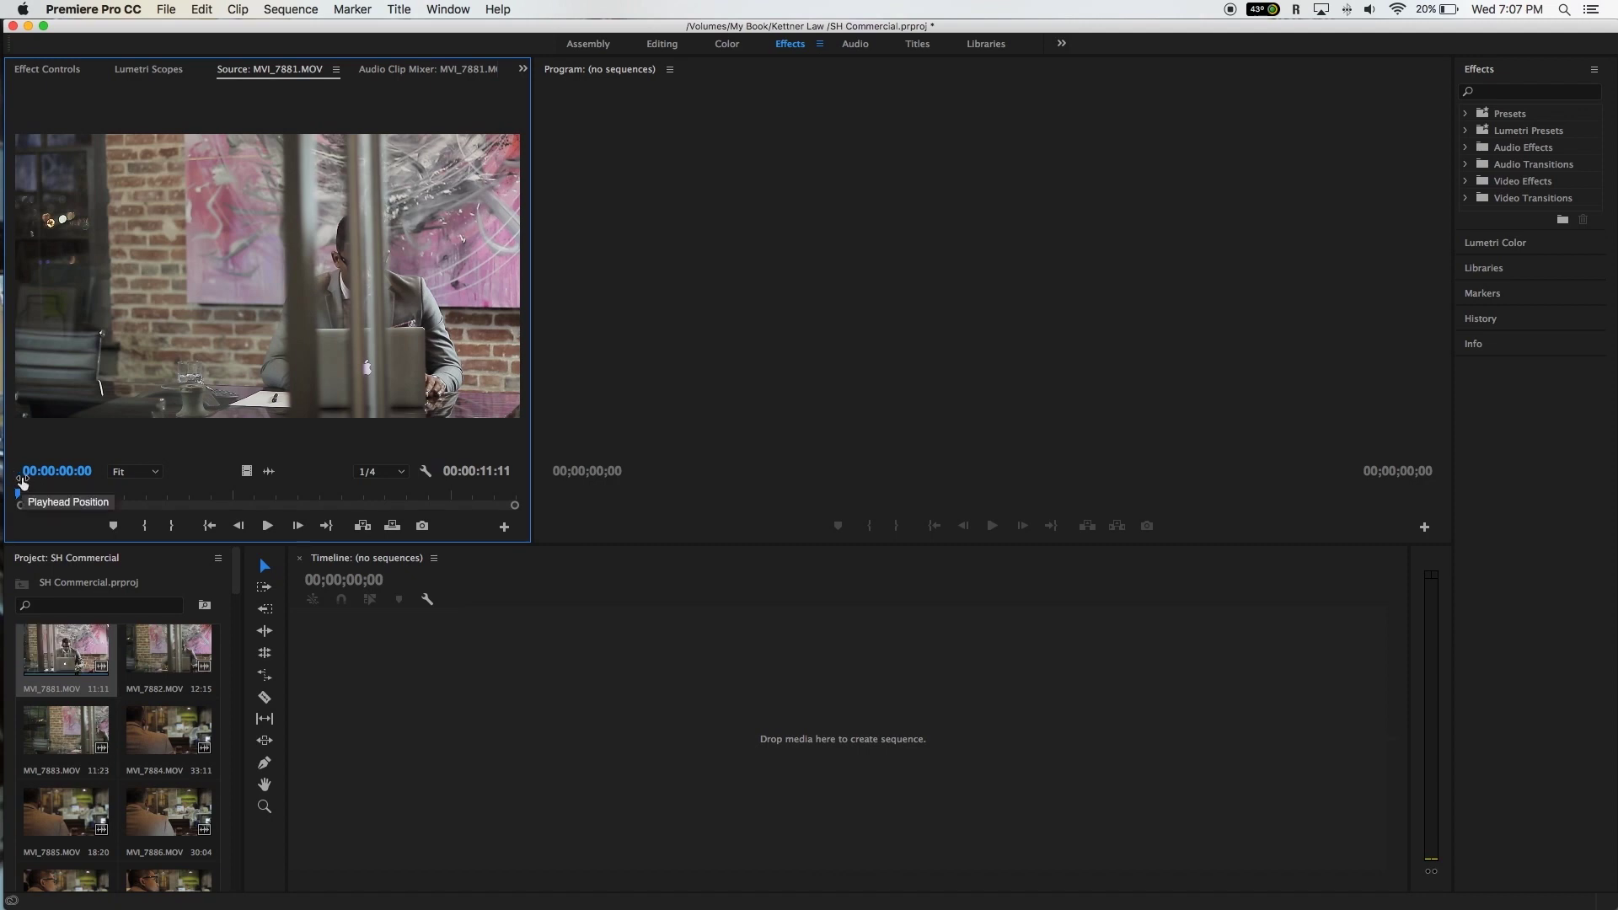
pyautogui.click(71, 647)
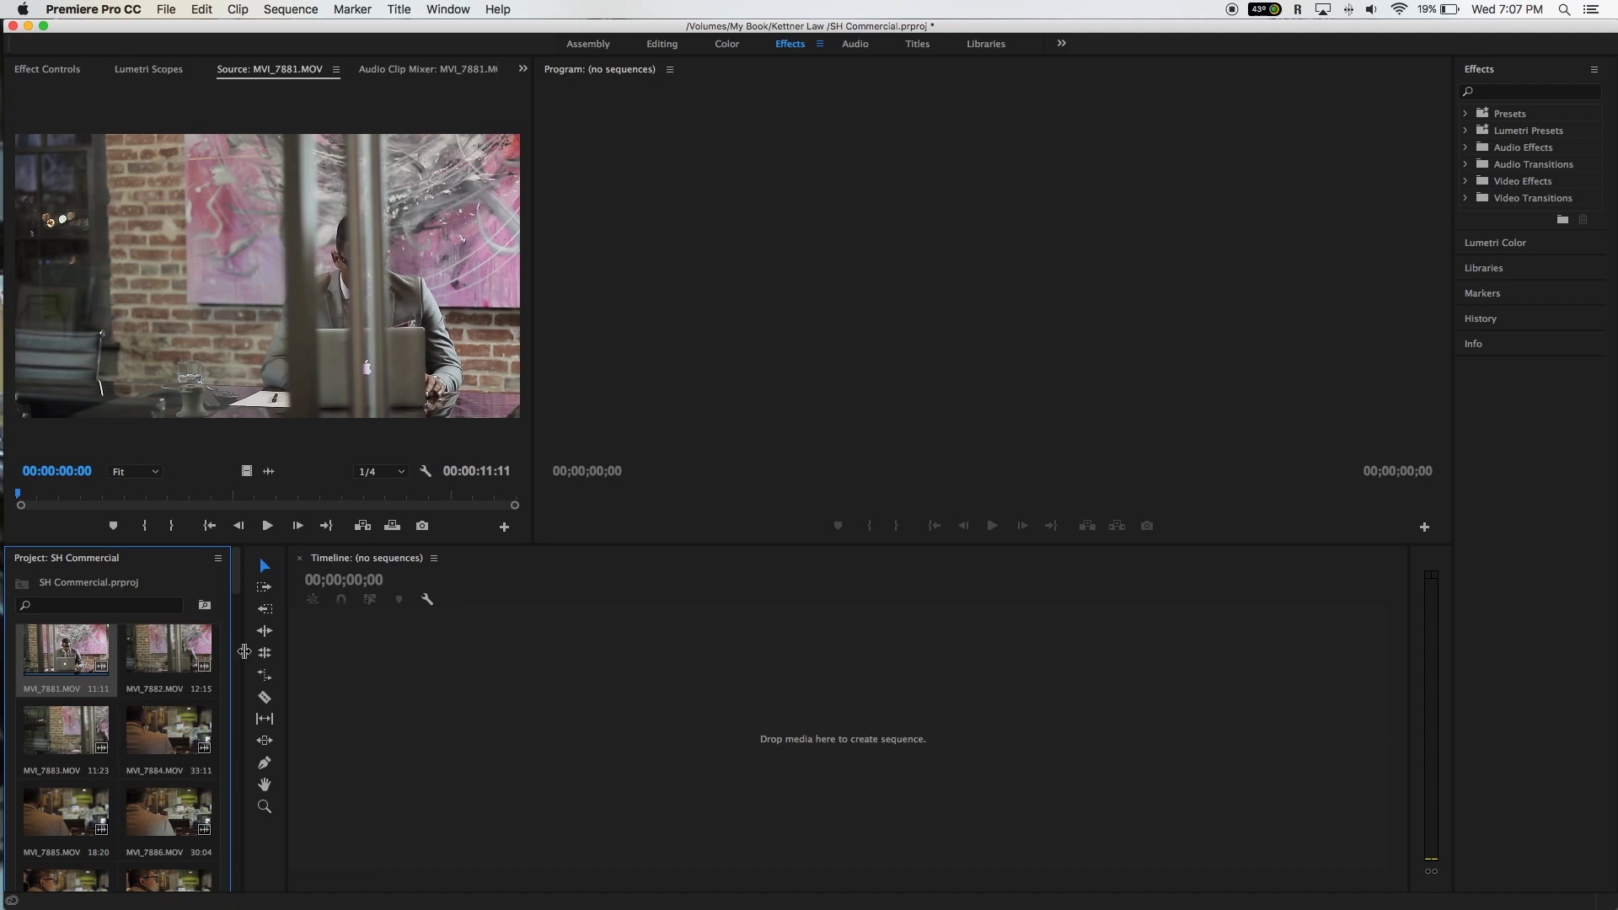
pyautogui.click(143, 651)
pyautogui.doubleClick(61, 650)
pyautogui.moveTo(38, 505); pyautogui.dragTo(405, 500)
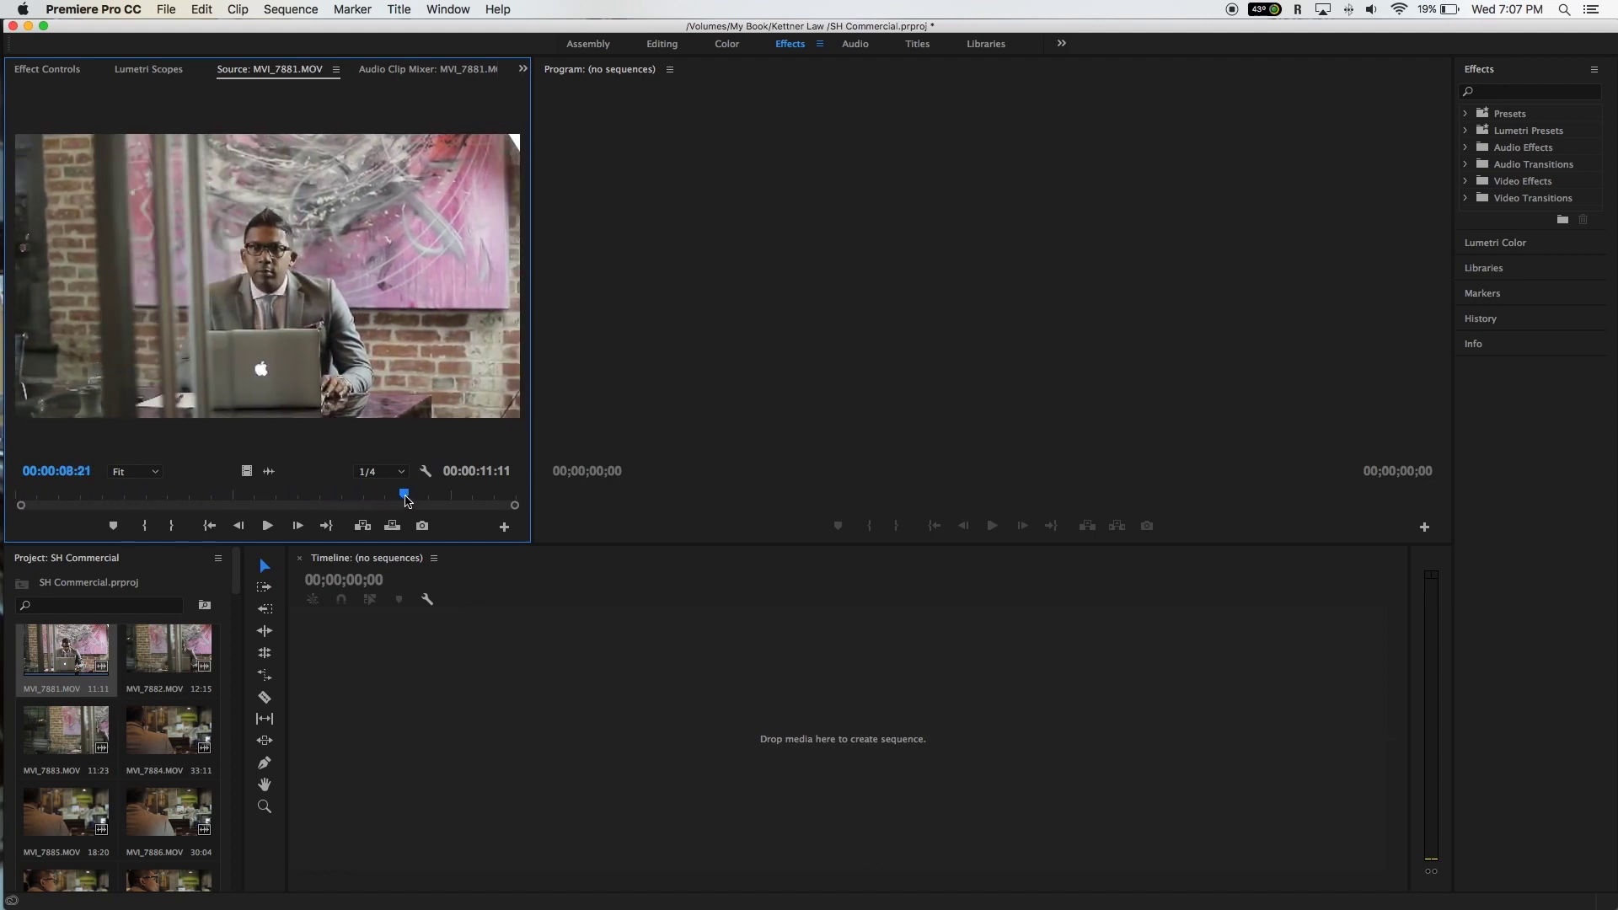
# Step: Load MVI_7882.MOV into the Source monitor and scrub through it for usable footage
pyautogui.doubleClick(171, 662)
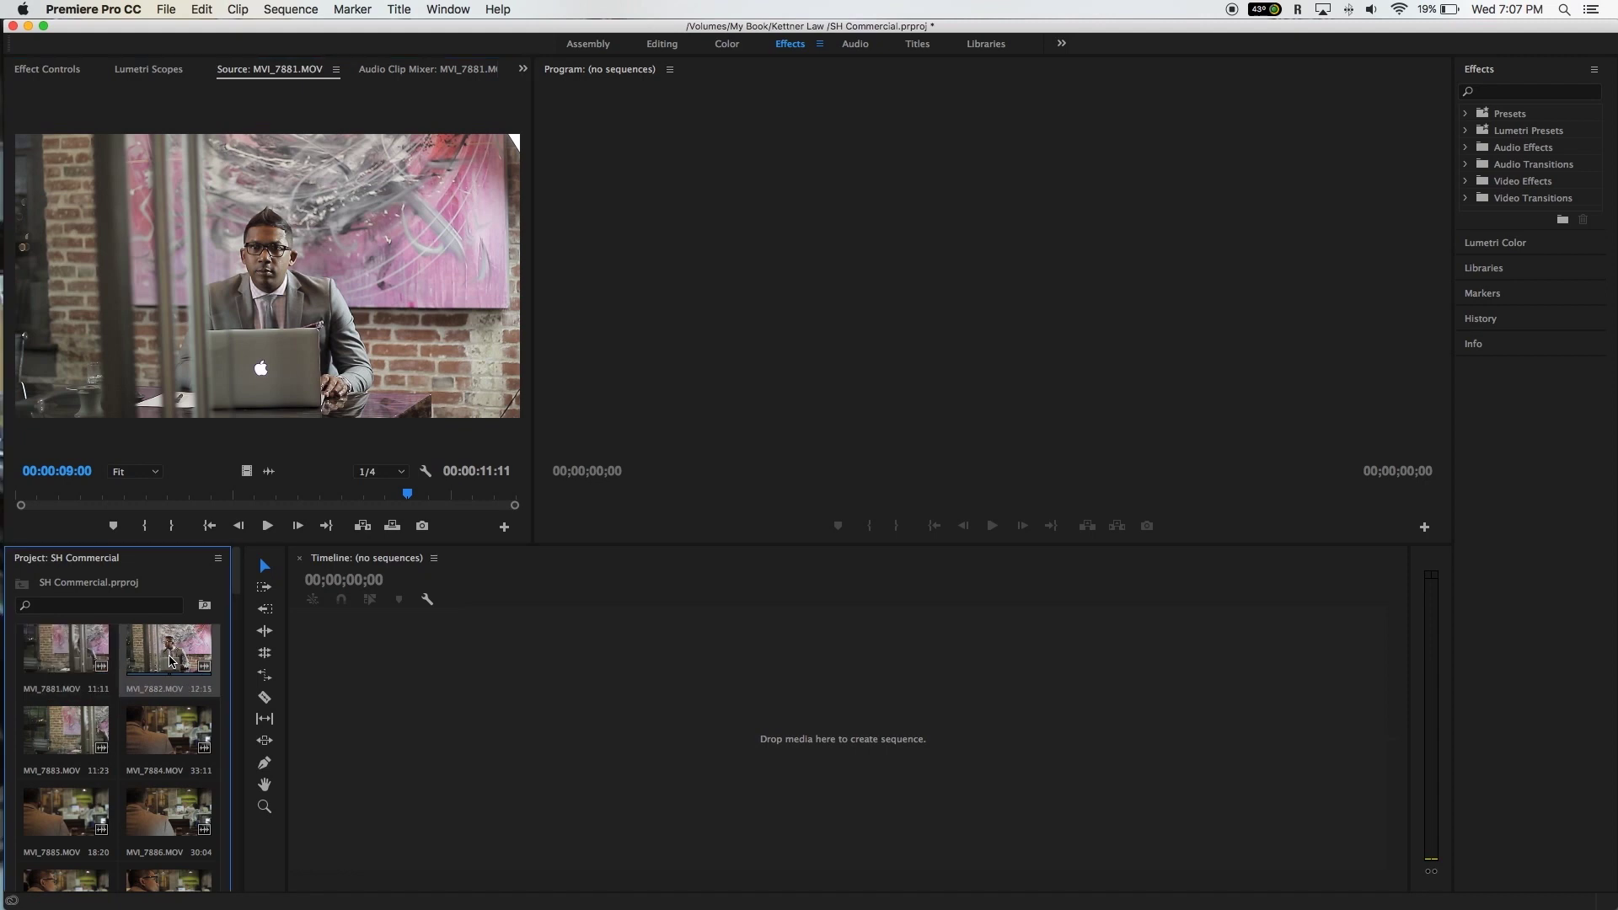
pyautogui.click(38, 504)
pyautogui.click(57, 495)
pyautogui.press('space')
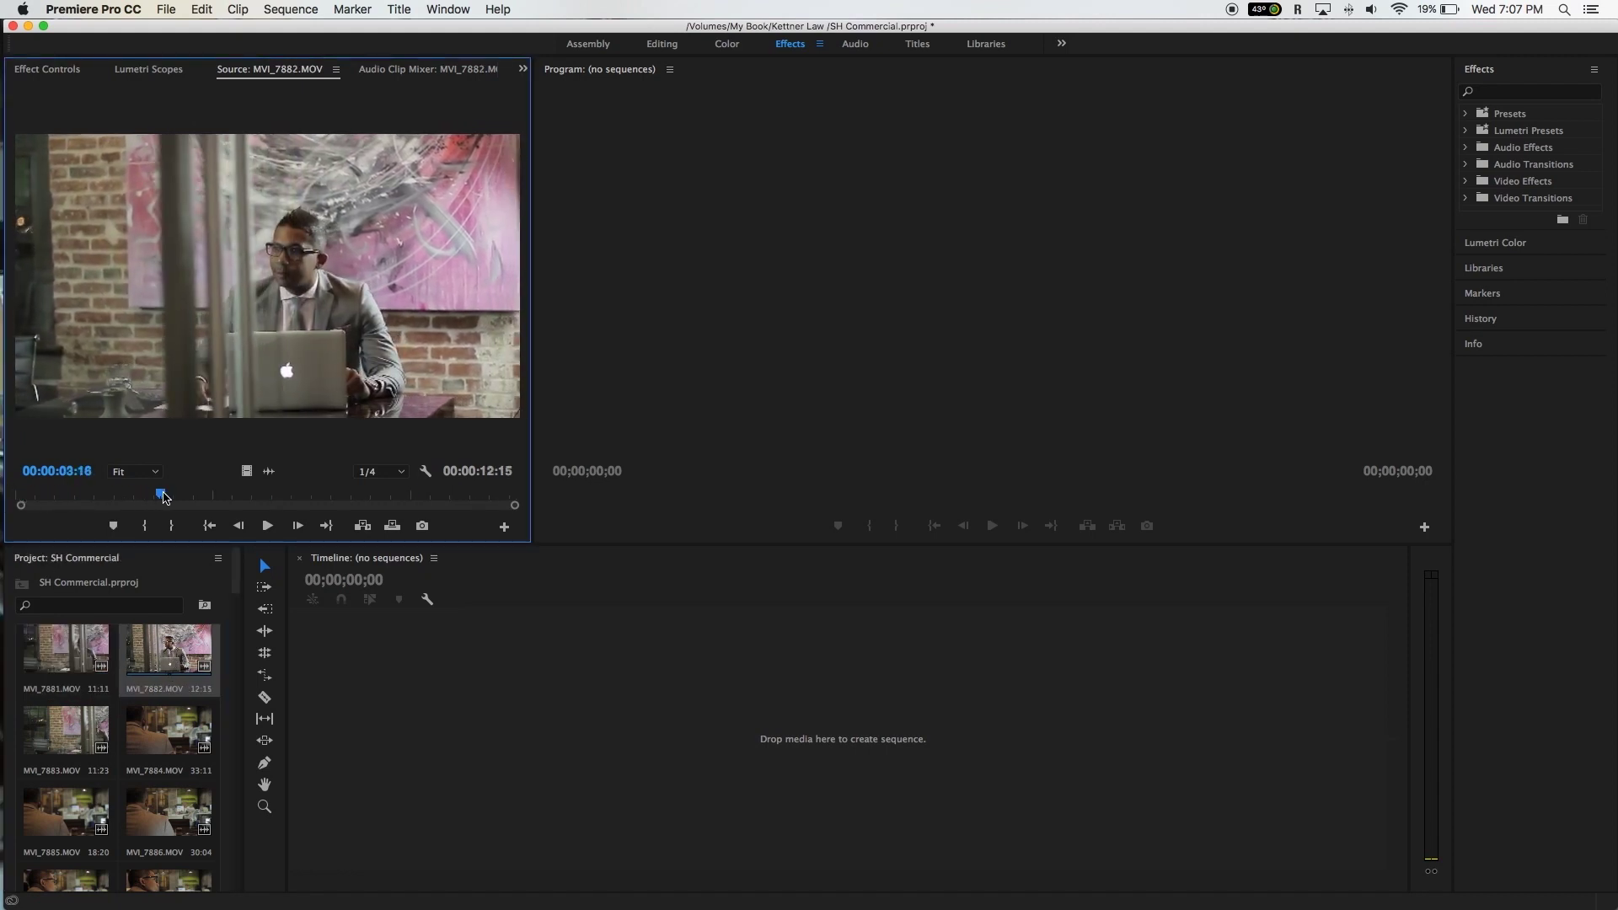
pyautogui.moveTo(148, 501); pyautogui.dragTo(341, 502)
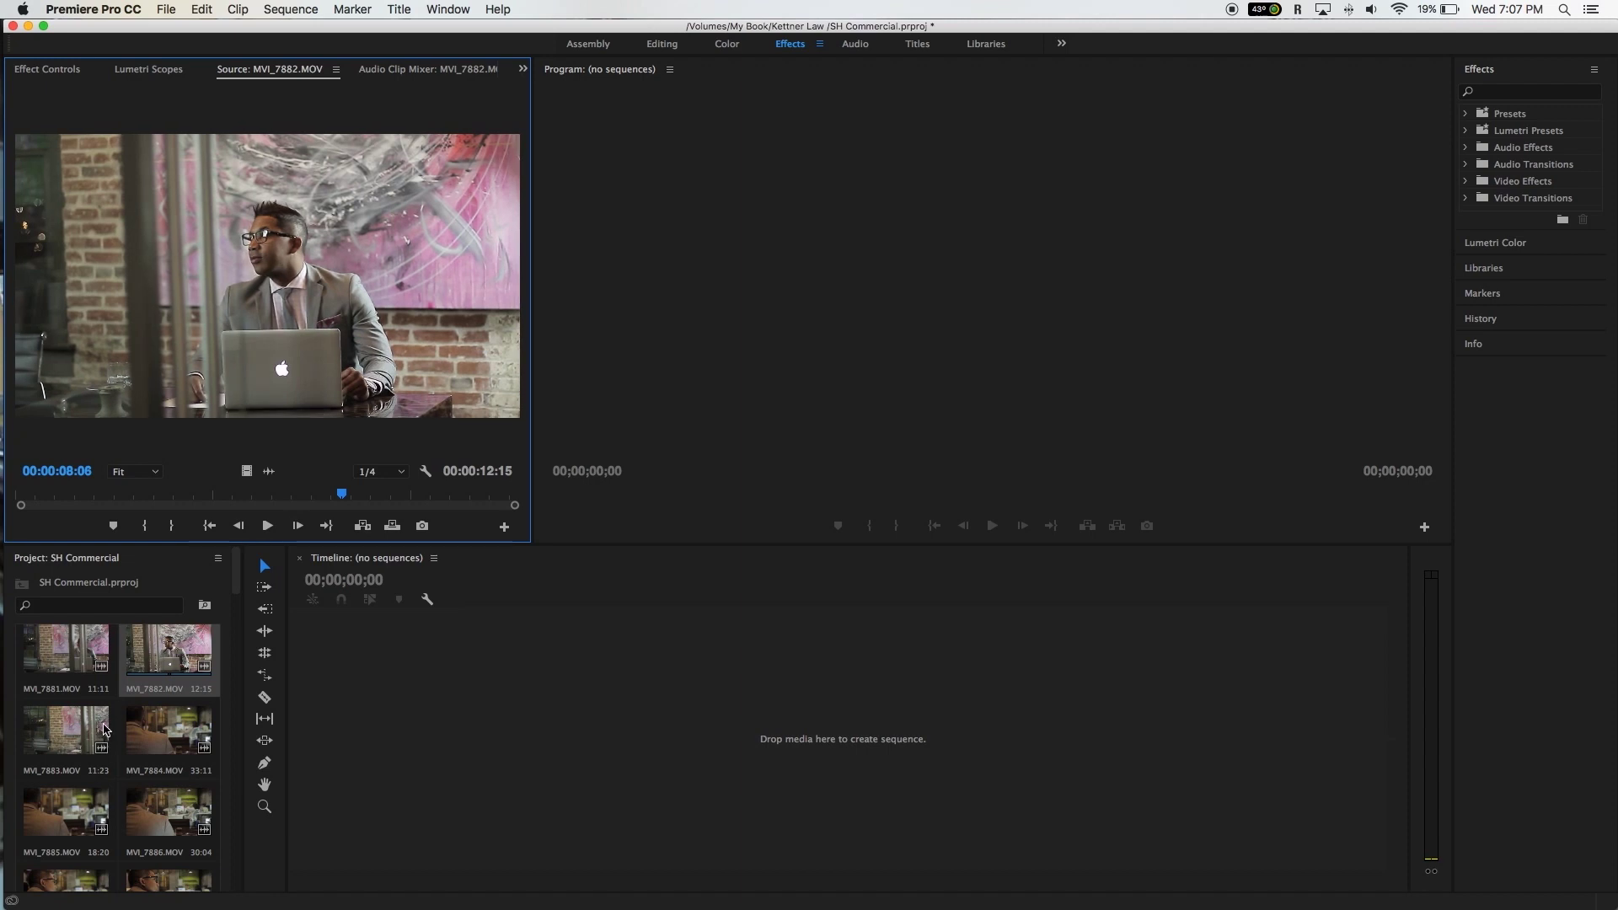
# Step: Mark MVI_7883.MOV from about 00:00:02:11 to 00:00:09:20 and create a sequence from its video only
pyautogui.doubleClick(62, 734)
pyautogui.click(28, 495)
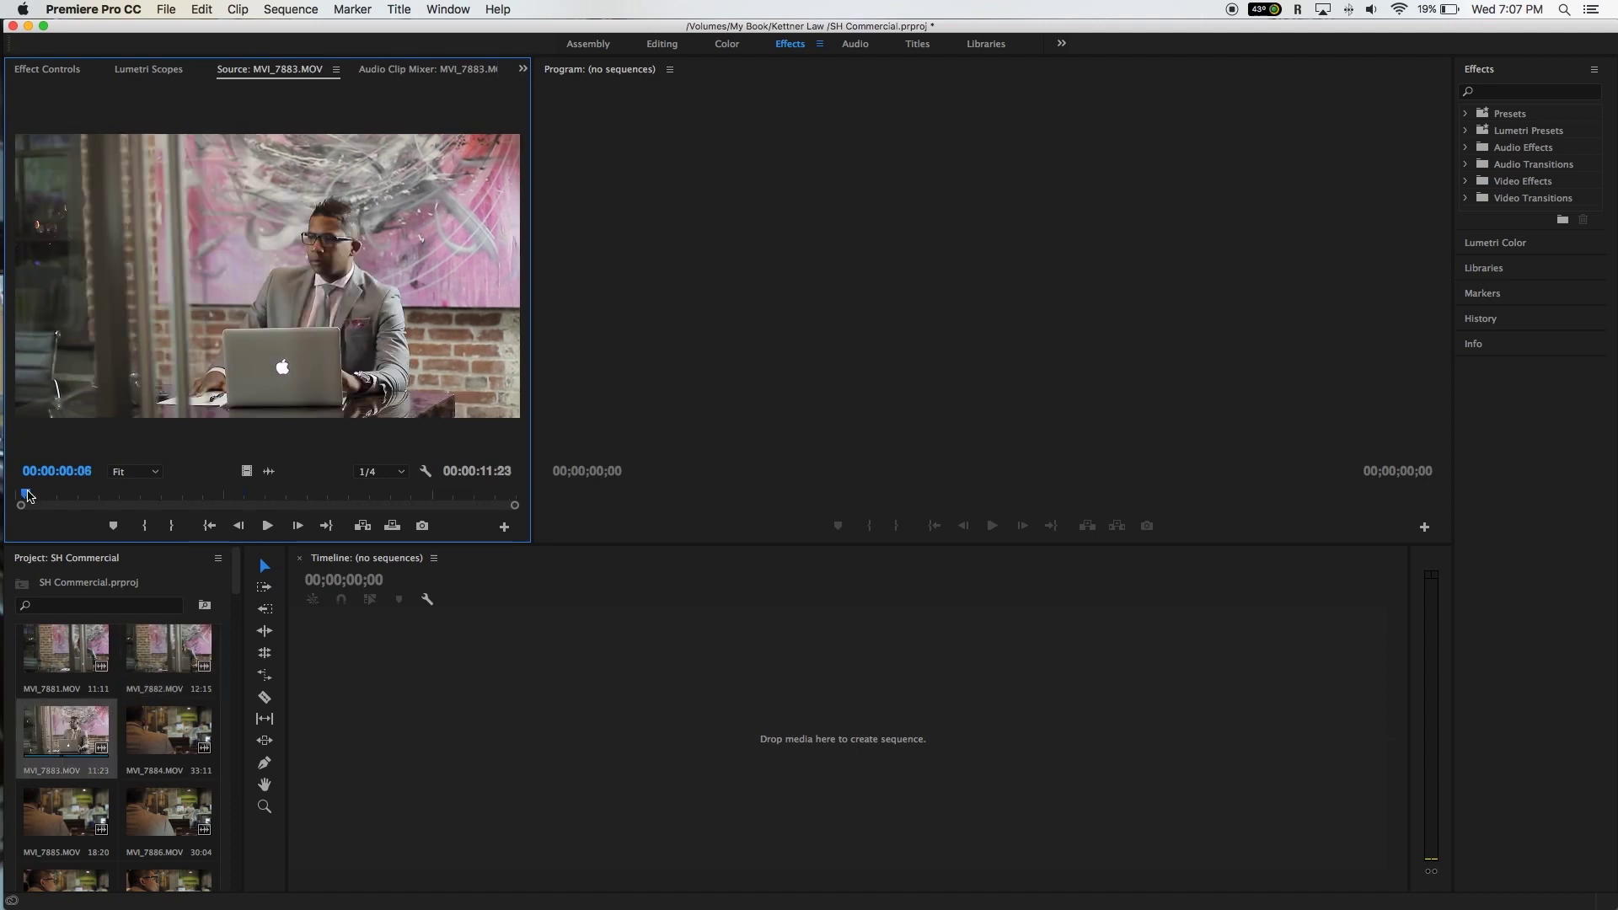
pyautogui.moveTo(20, 498); pyautogui.dragTo(122, 495)
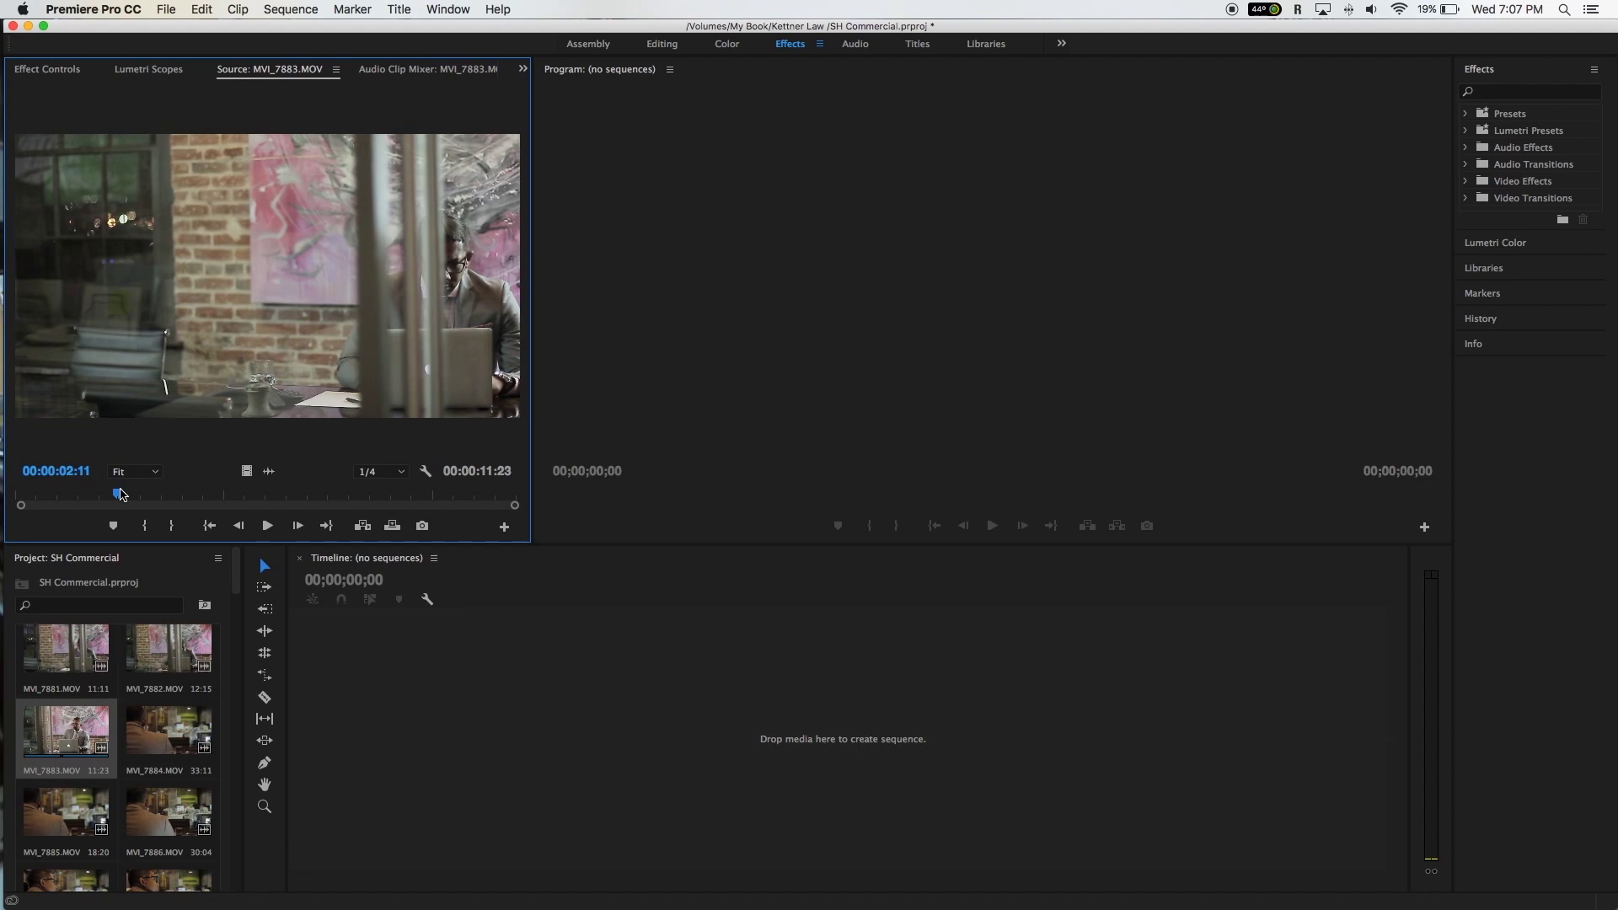
pyautogui.press('space')
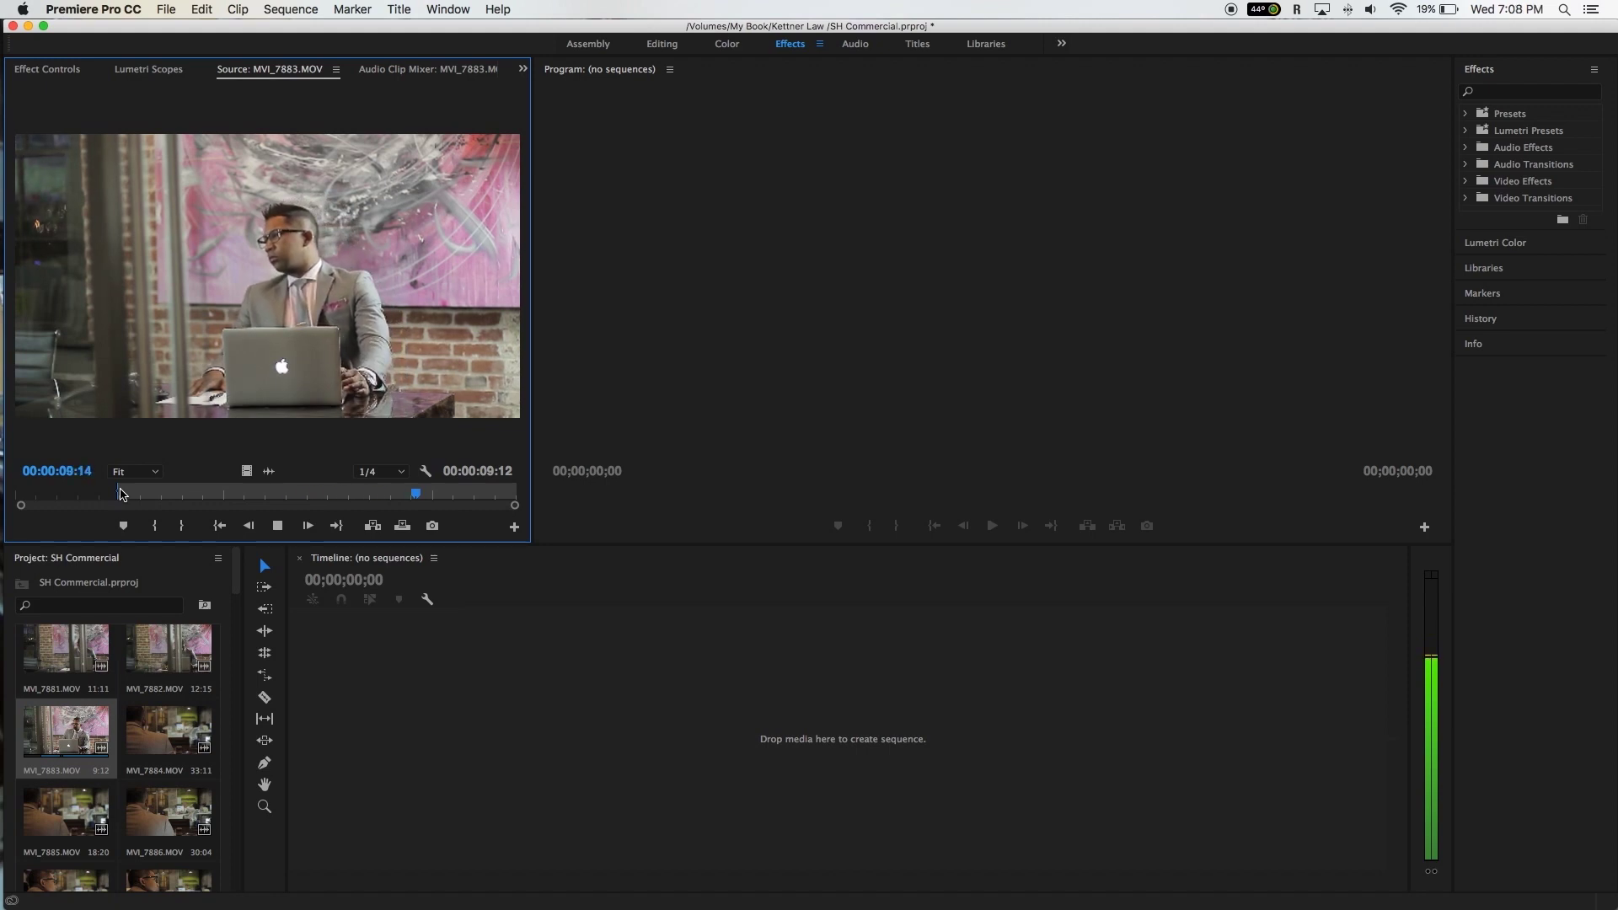
pyautogui.press('space')
pyautogui.press('o')
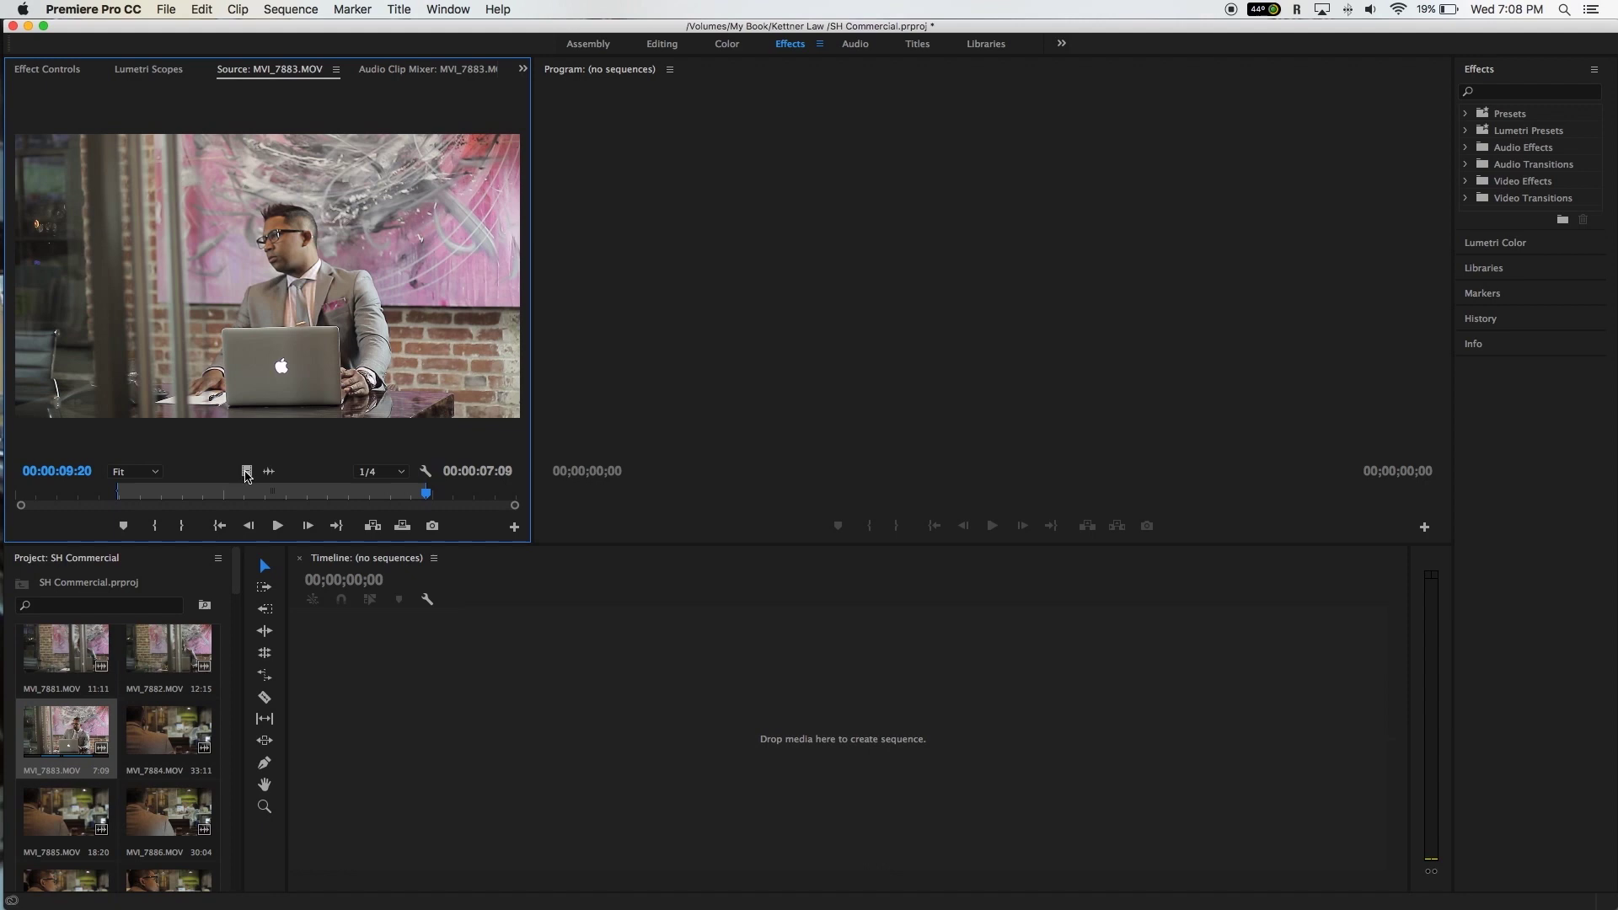
pyautogui.moveTo(569, 721); pyautogui.dragTo(567, 715)
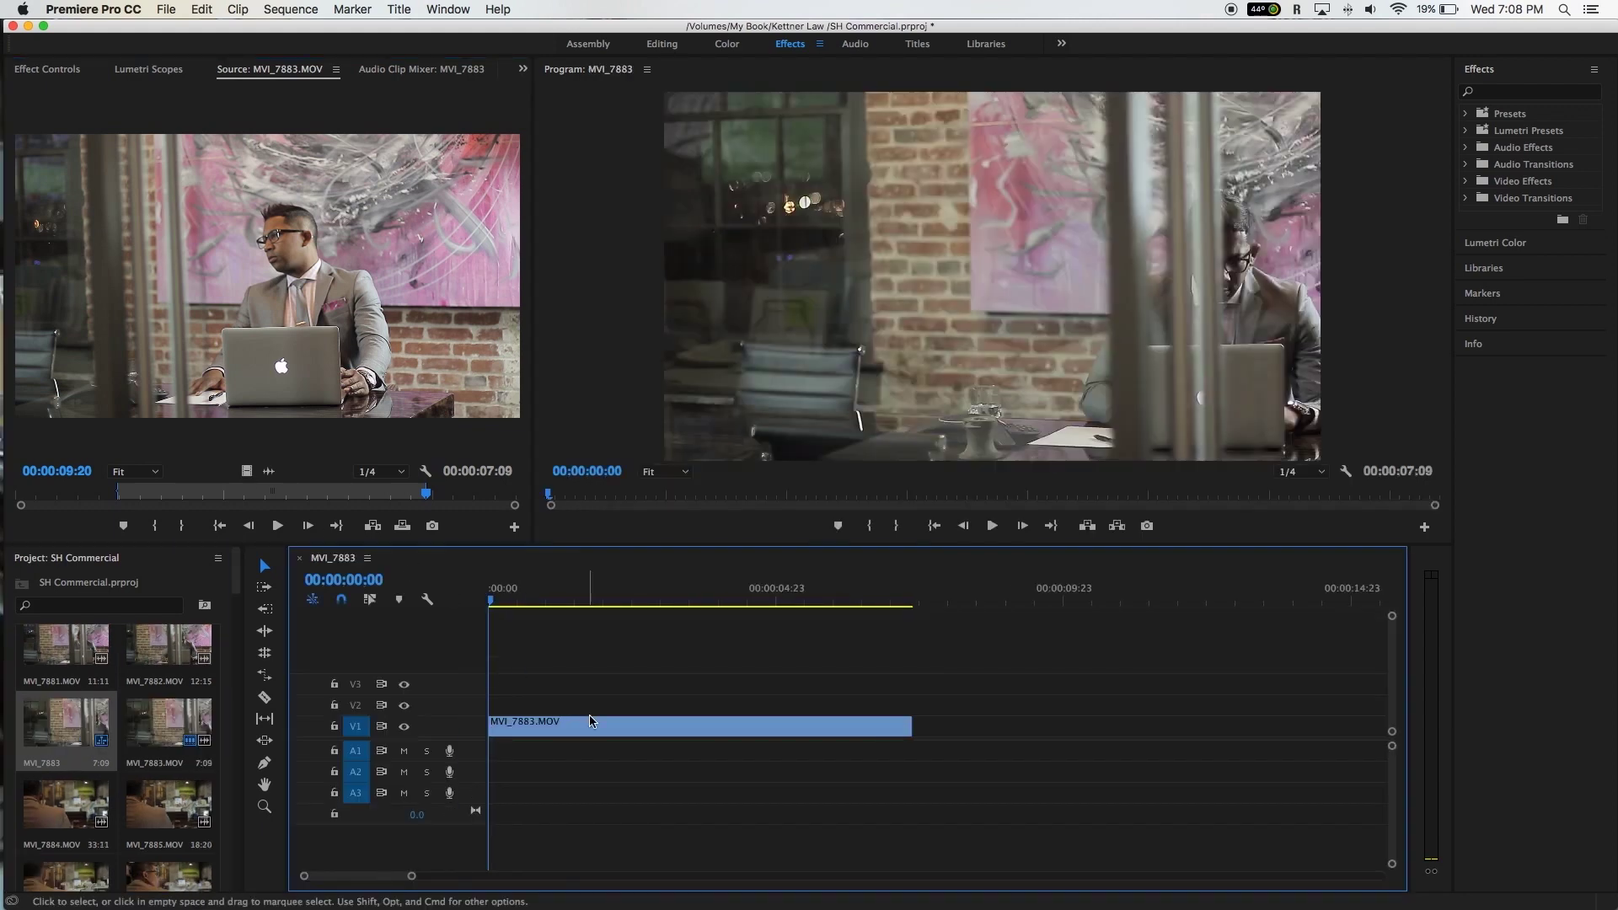
# Step: Delete the clip from the timeline and re-mark MVI_7883.MOV with In at 00:00:02:17 and Out at 00:00:09:09
pyautogui.press('Delete')
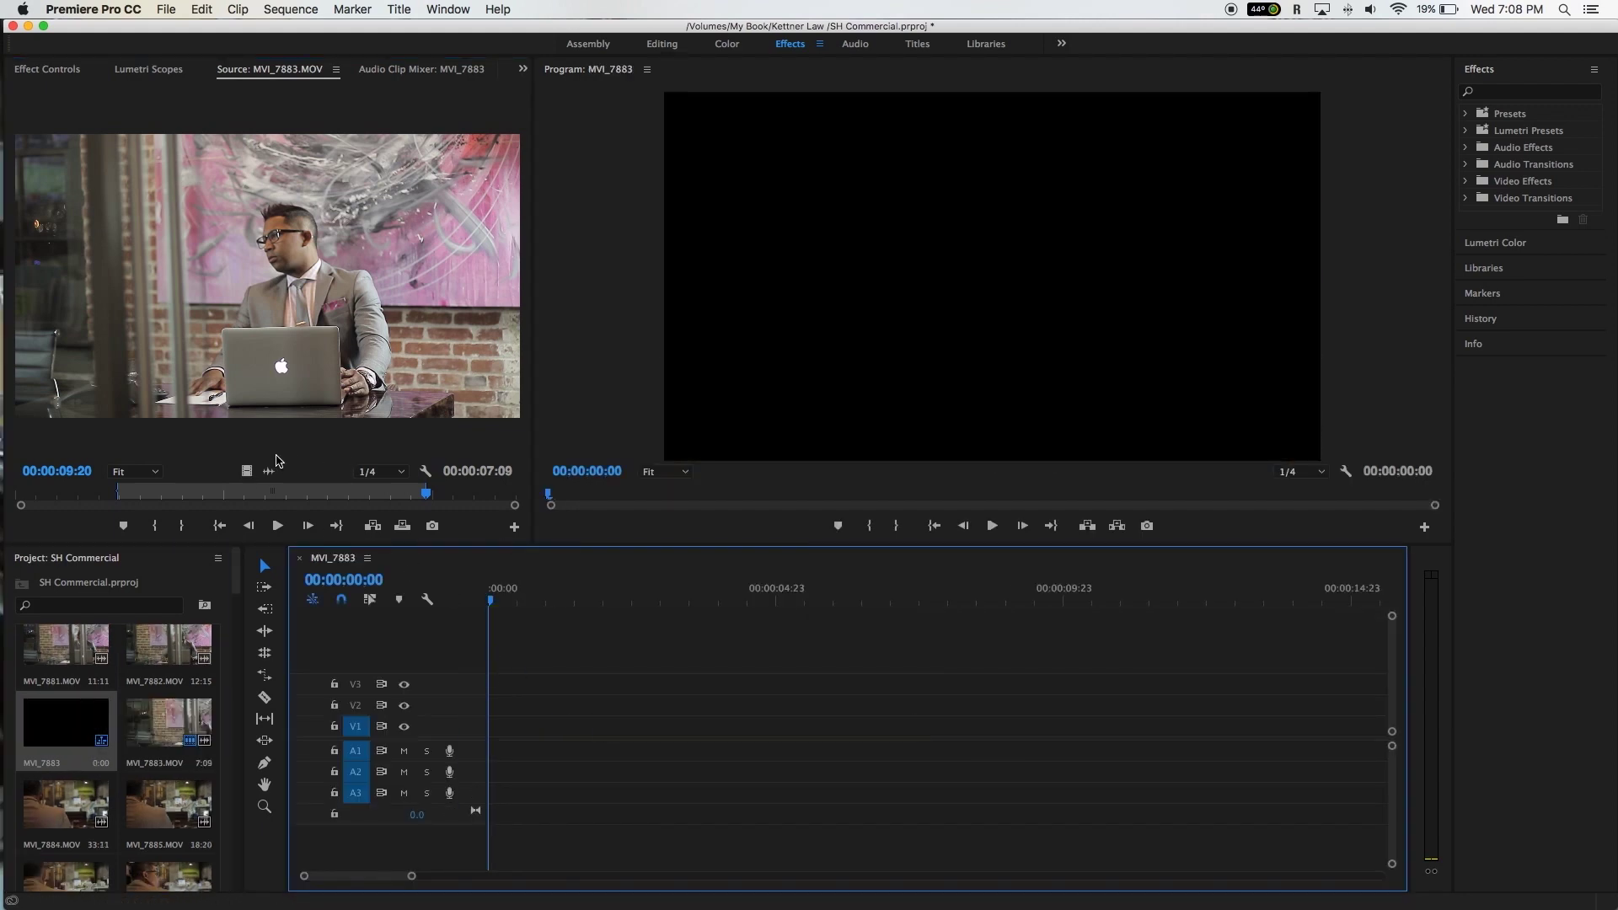
pyautogui.click(76, 726)
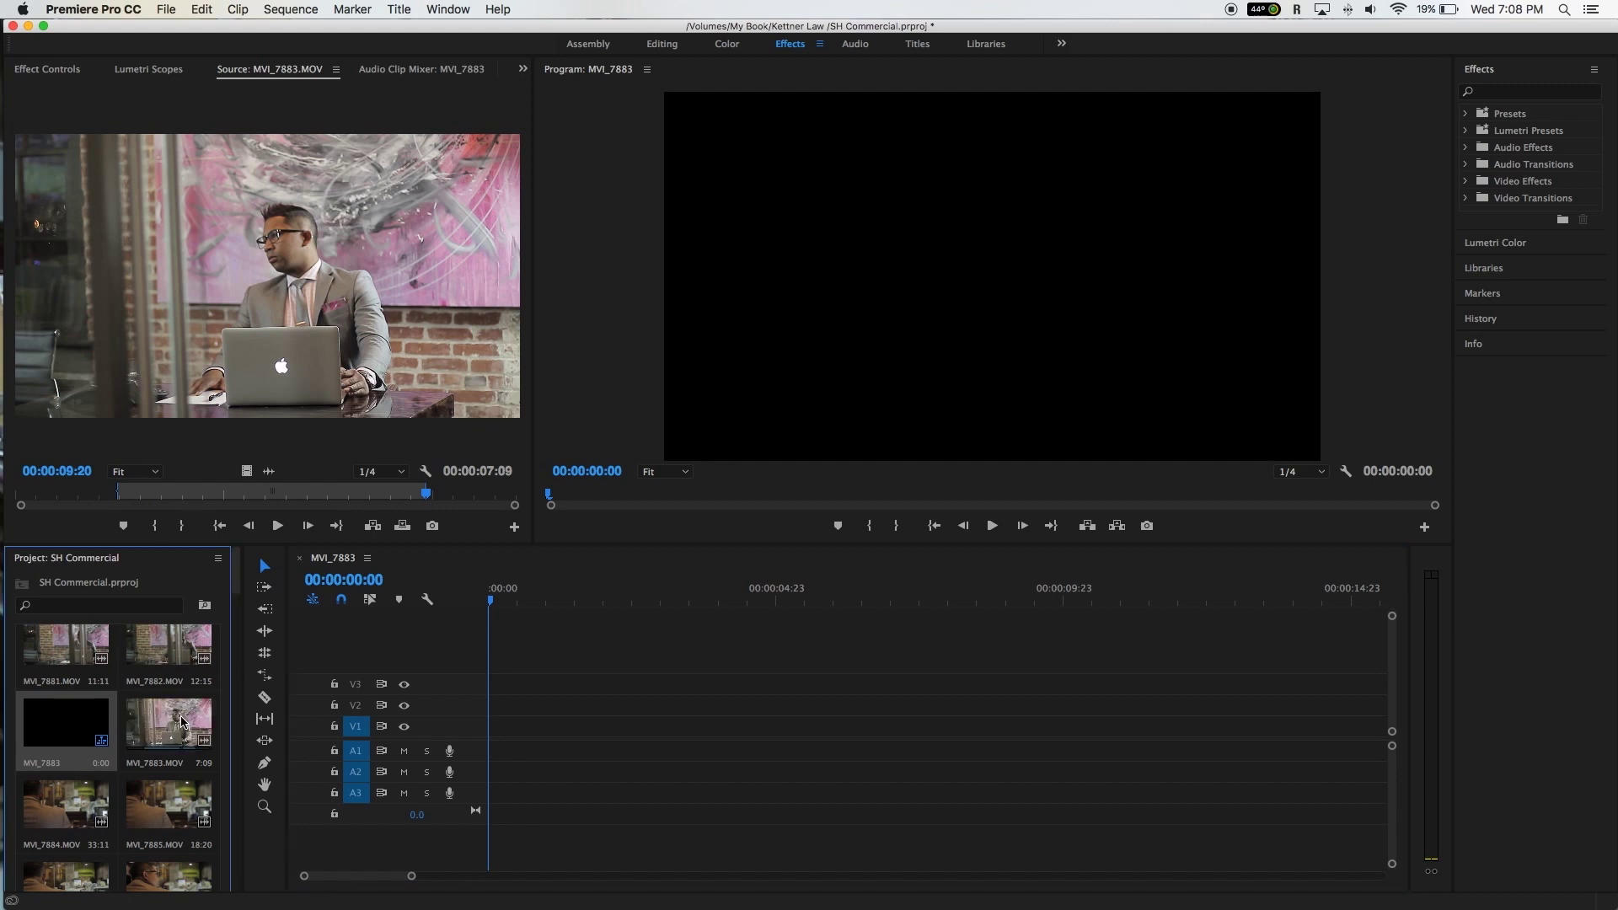
pyautogui.moveTo(77, 495); pyautogui.dragTo(131, 495)
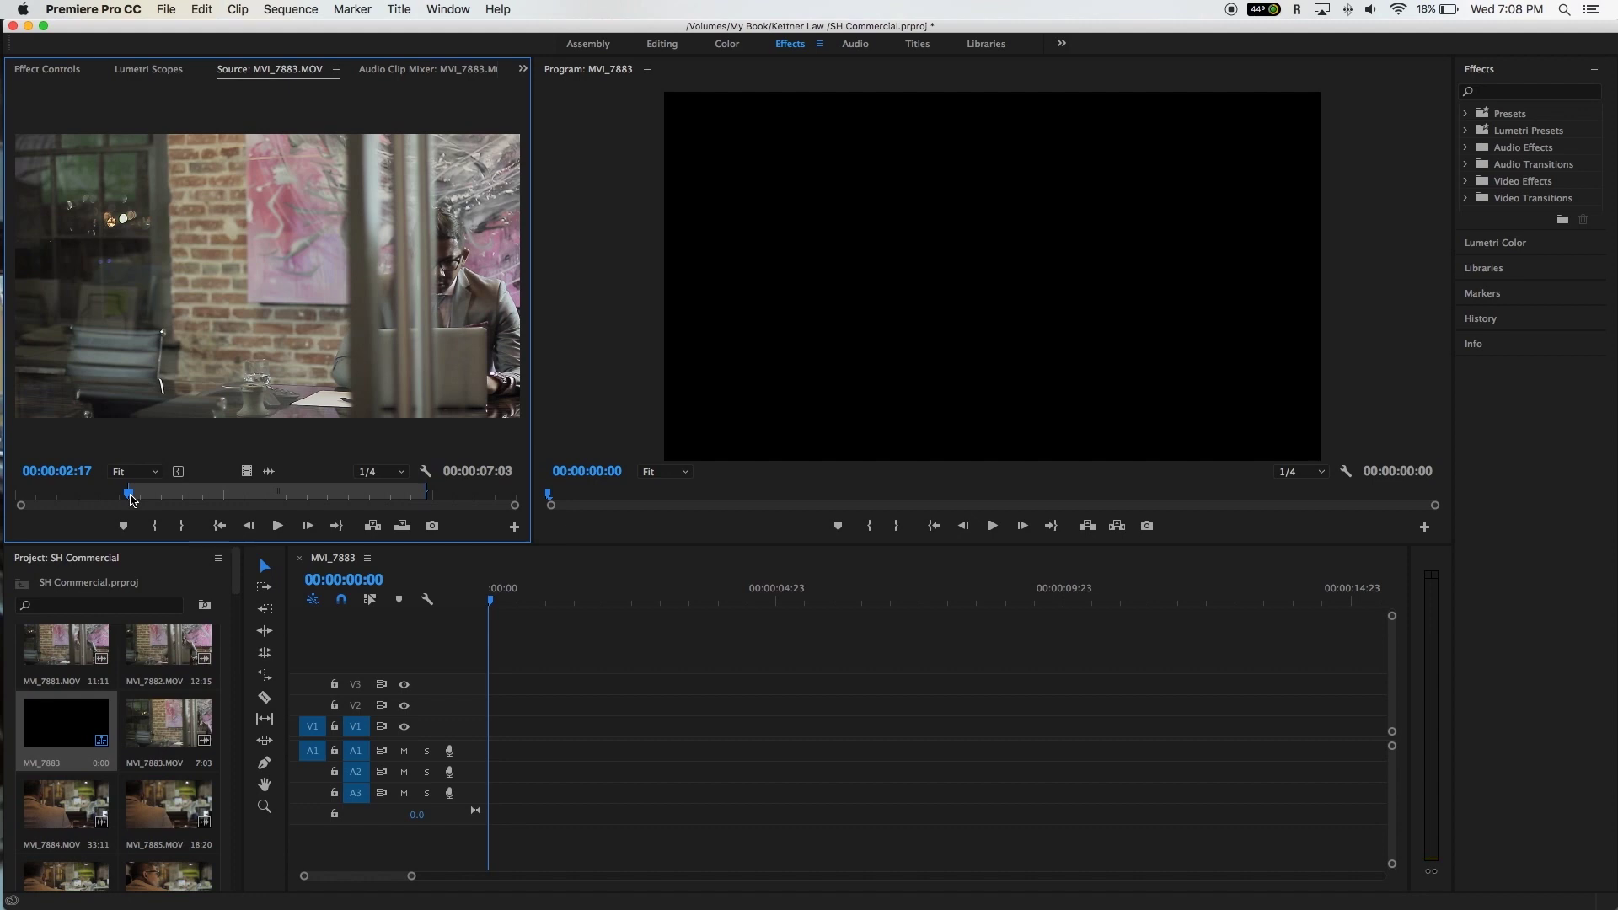
pyautogui.moveTo(130, 498); pyautogui.dragTo(405, 494)
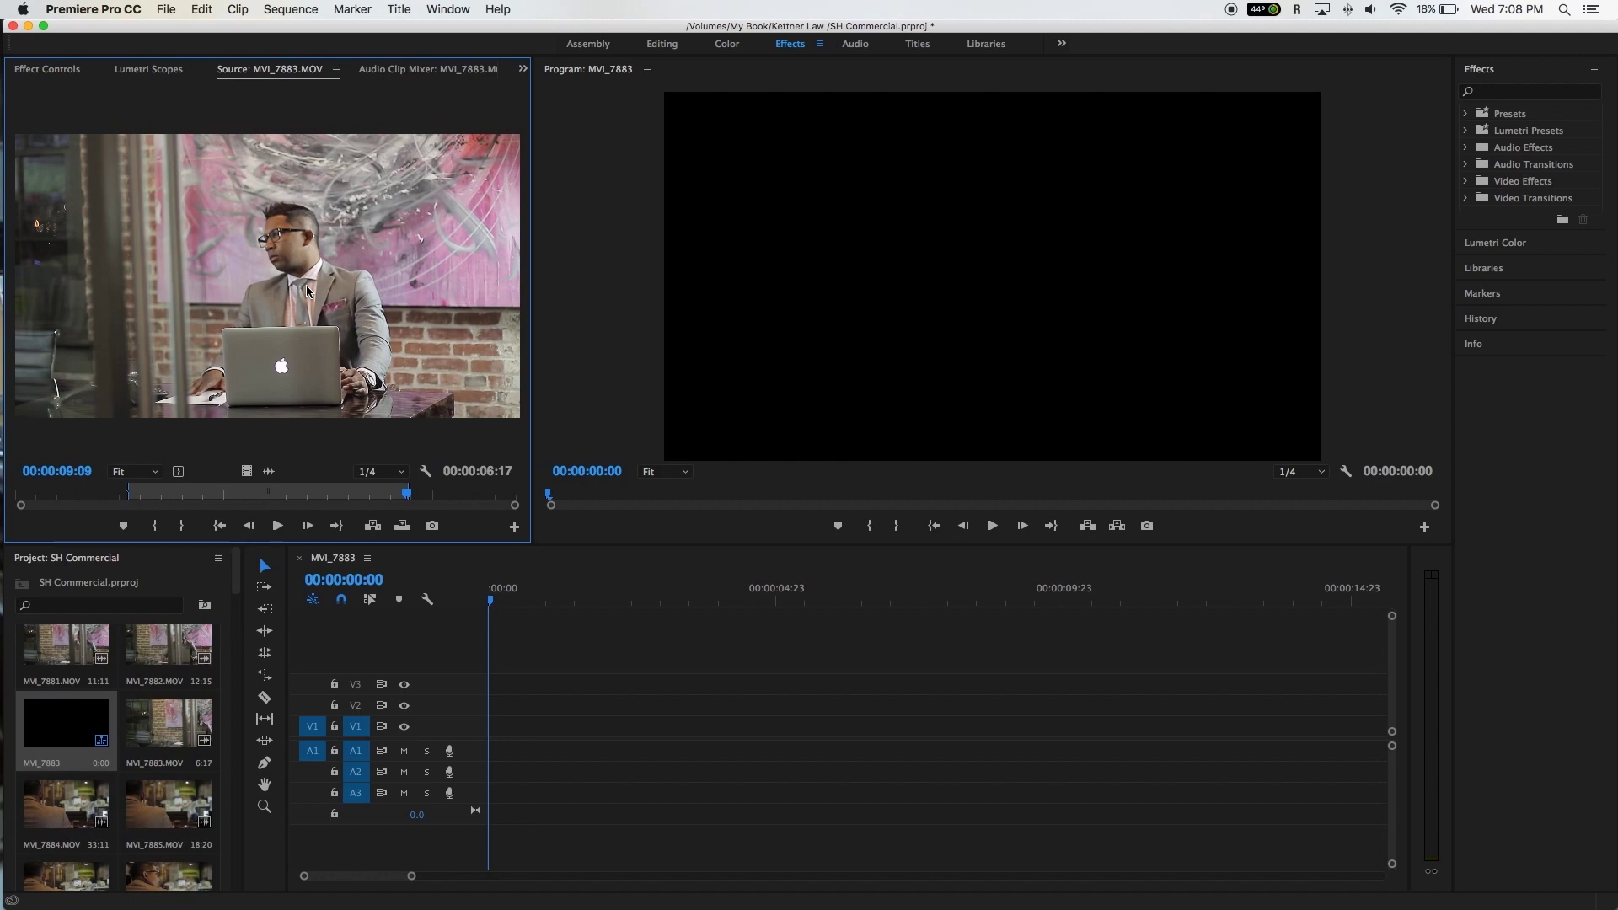
# Step: Try the marked MVI_7883.MOV with its audio in the sequence, then delete the audio and video parts
pyautogui.moveTo(554, 619); pyautogui.dragTo(487, 735)
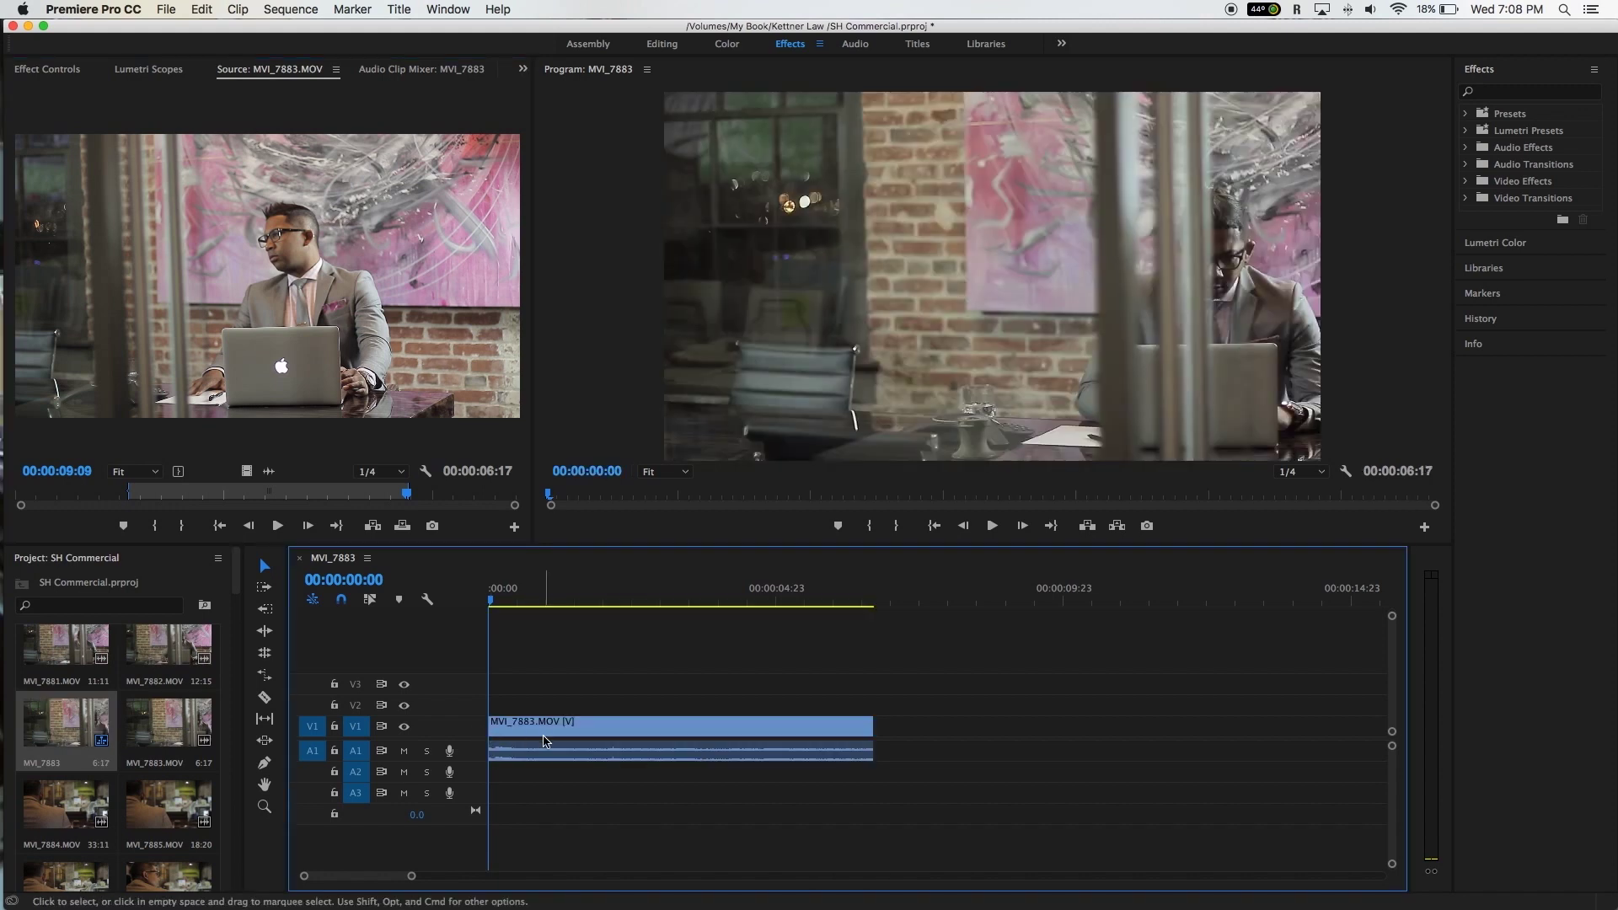
pyautogui.press('space')
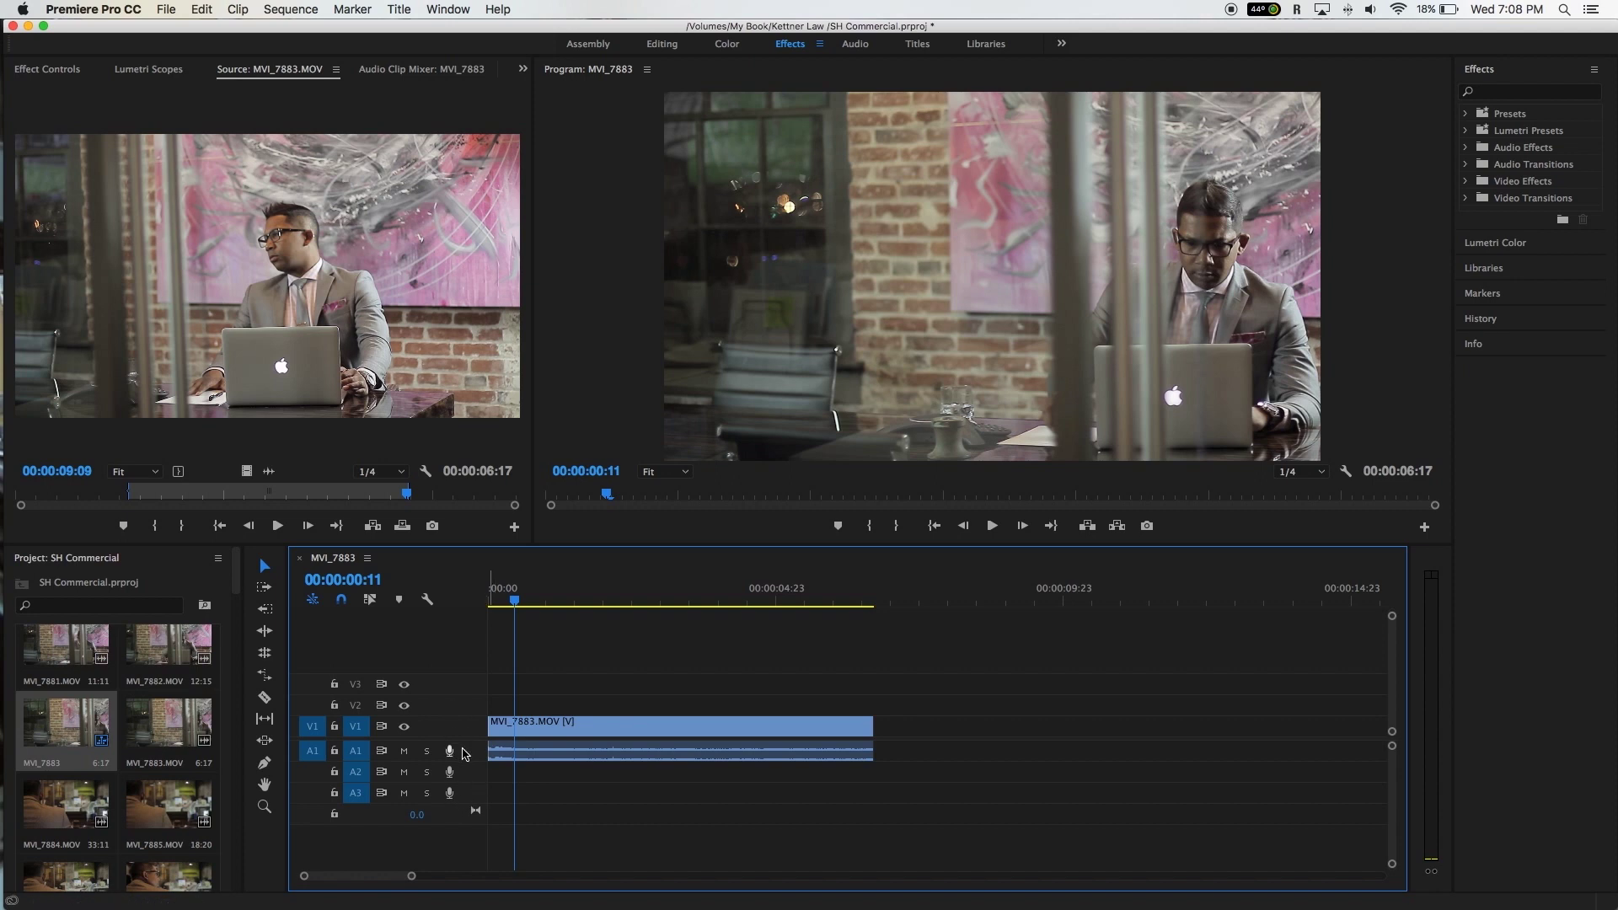
pyautogui.keyDown('alt'); pyautogui.click(555, 755); pyautogui.keyUp('alt')
pyautogui.press('Delete')
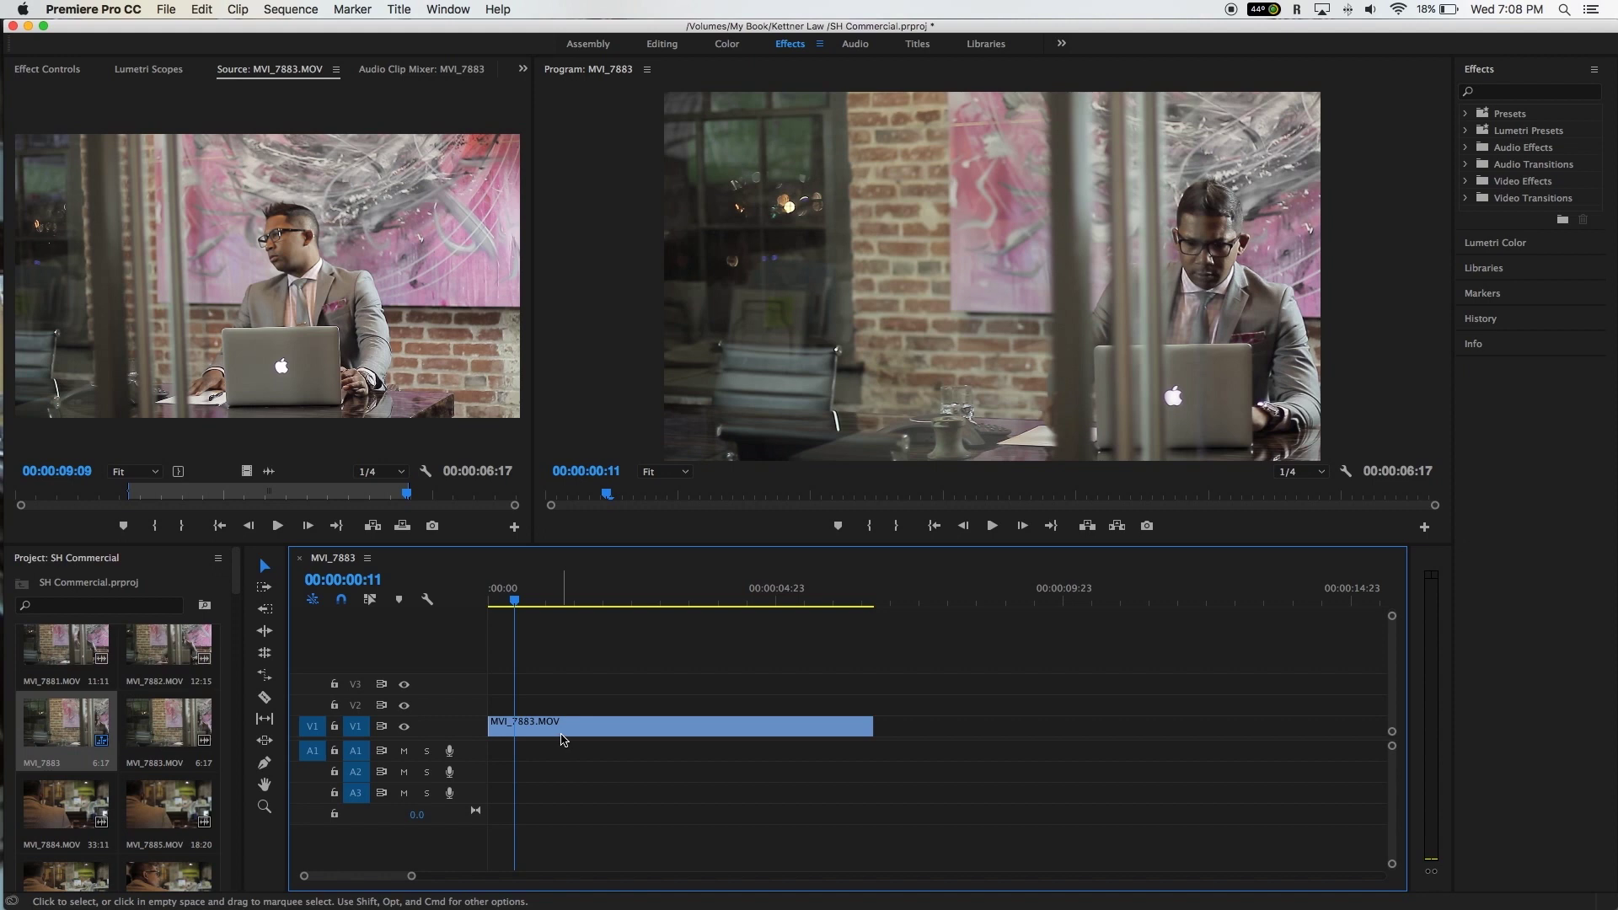
pyautogui.click(555, 722)
pyautogui.press('Delete')
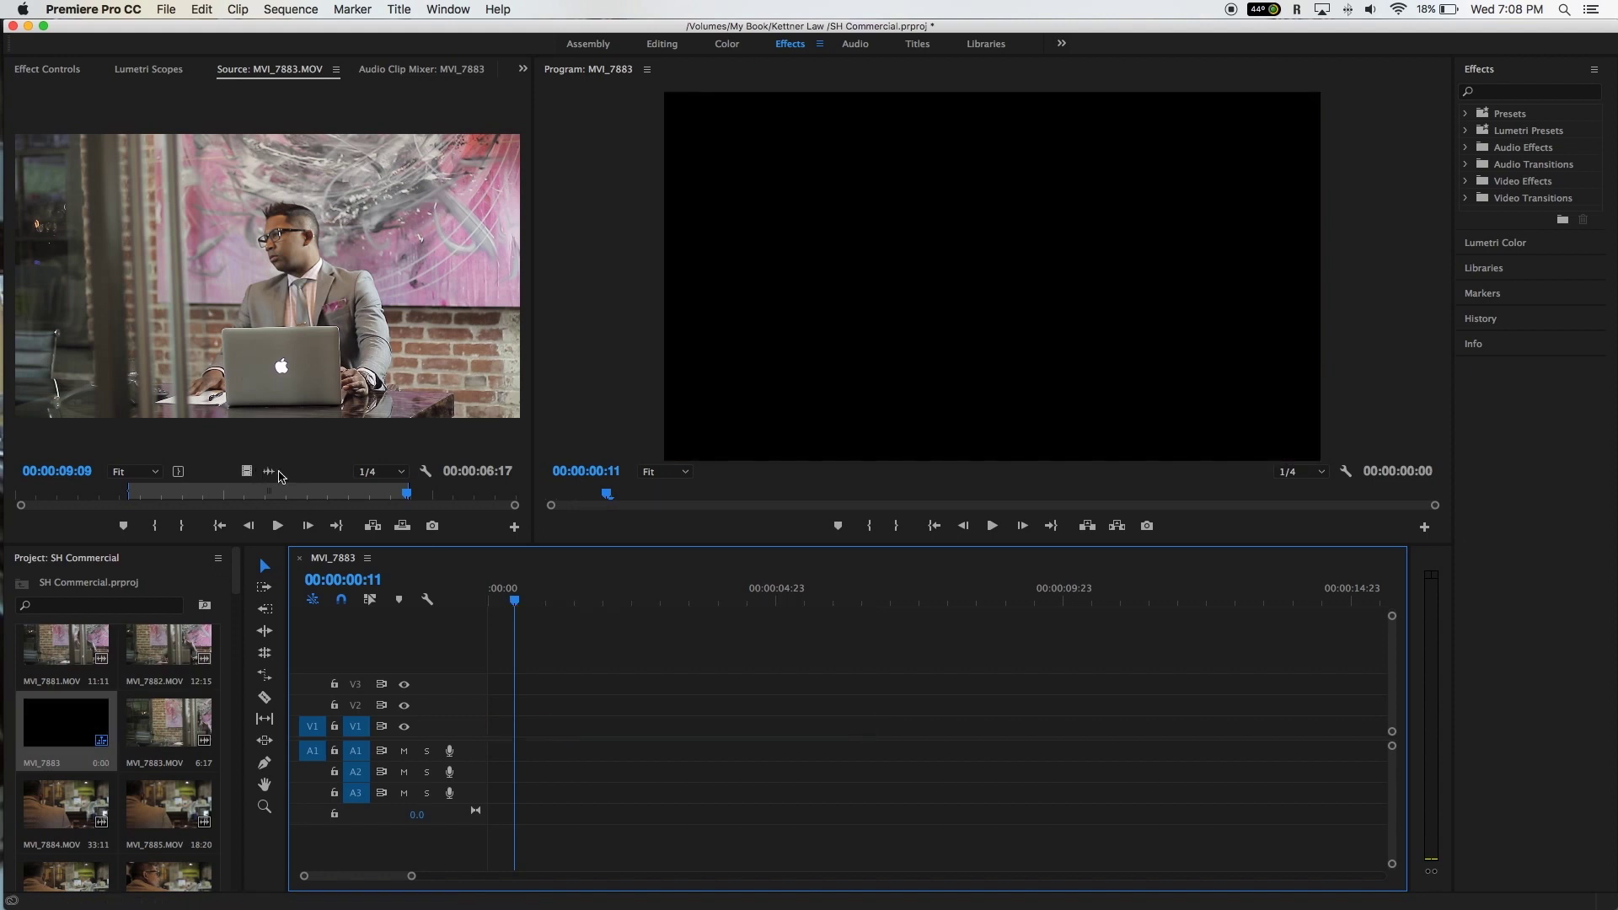
# Step: Place only the video of the marked MVI_7883.MOV range at the start of track V1
pyautogui.click(247, 472)
pyautogui.moveTo(247, 473); pyautogui.dragTo(487, 726)
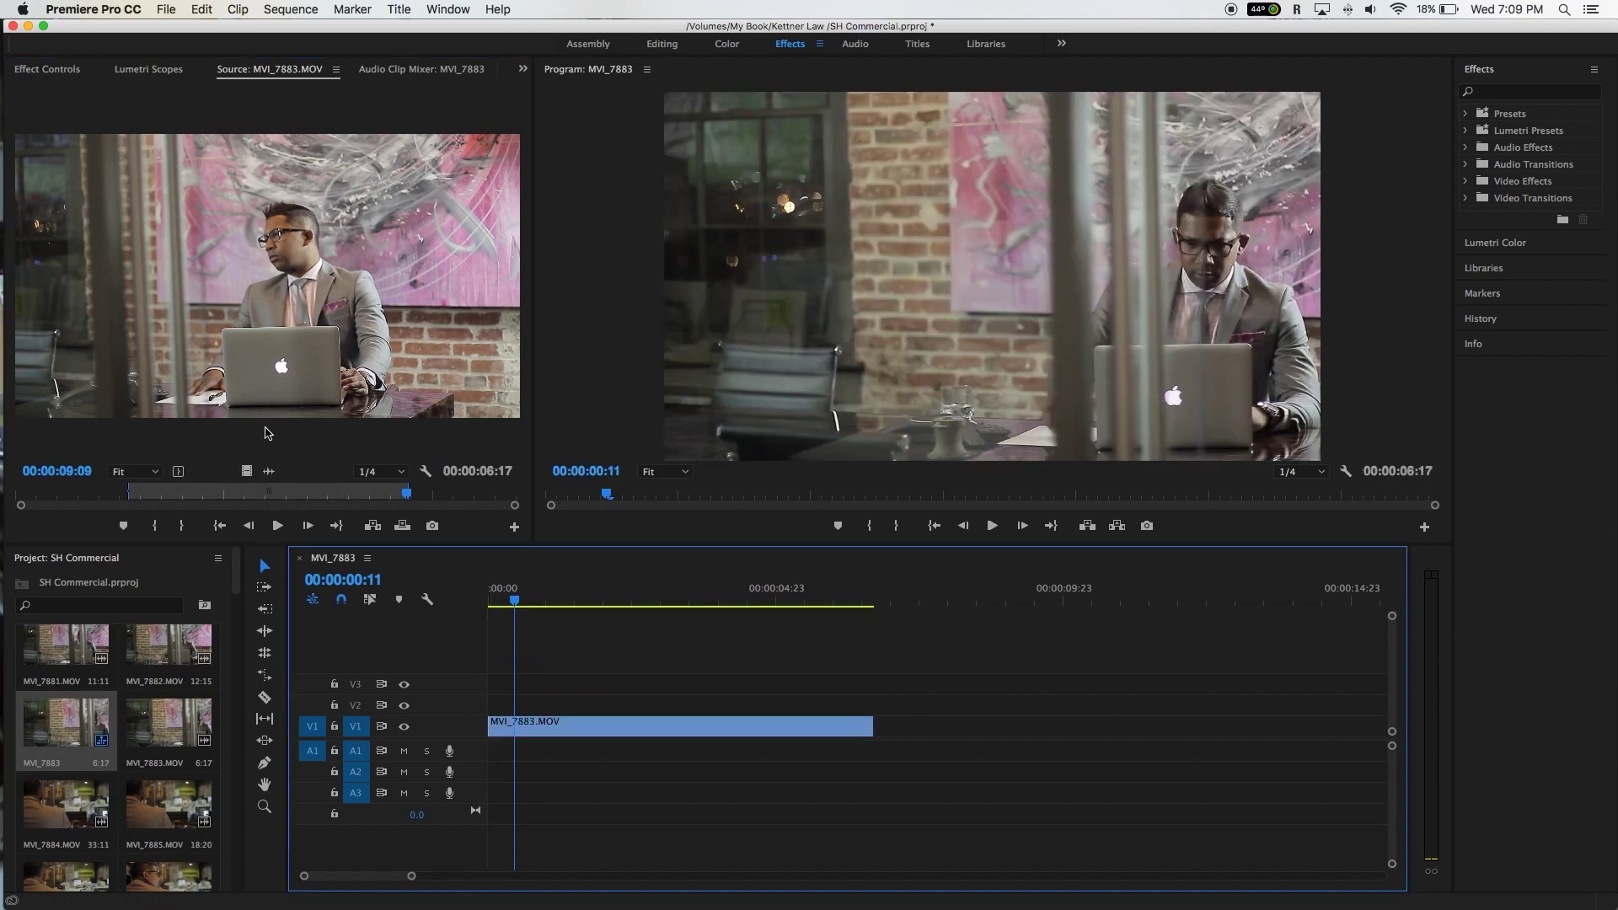
# Step: Try placing only the audio of the marked MVI_7883.MOV range on track A1
pyautogui.click(268, 471)
pyautogui.moveTo(268, 470); pyautogui.dragTo(480, 748)
pyautogui.click(546, 754)
# Step: Play the sequence from the start and trim the end of the MVI_7883.MOV clip to 00:00:06:15
pyautogui.press('Home')
pyautogui.press('space')
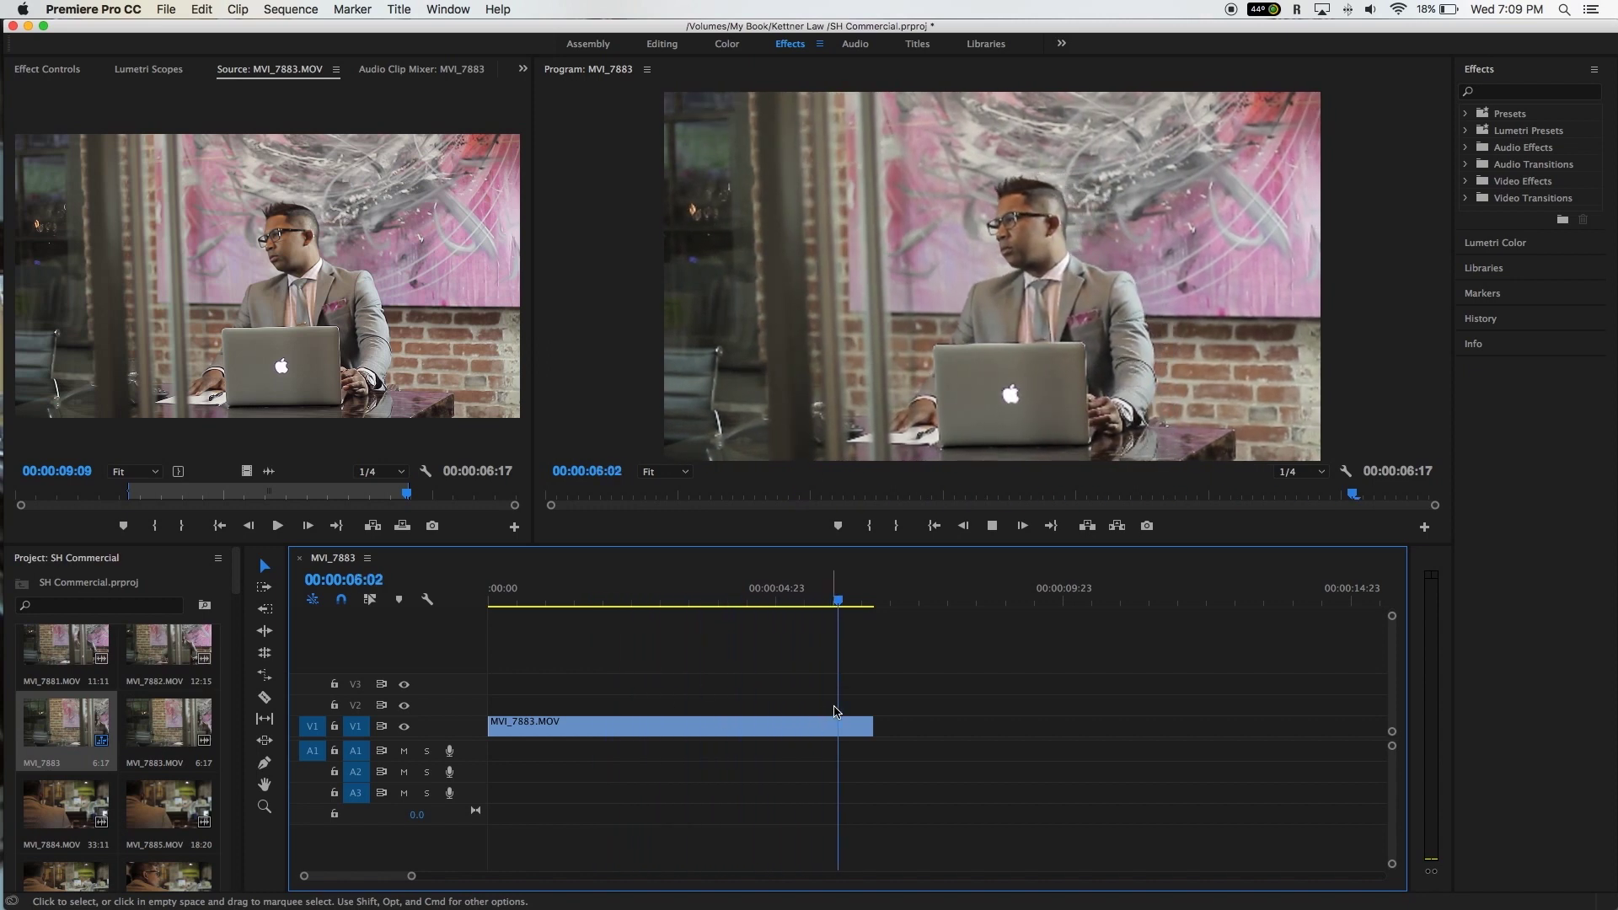
pyautogui.moveTo(876, 726); pyautogui.dragTo(874, 726)
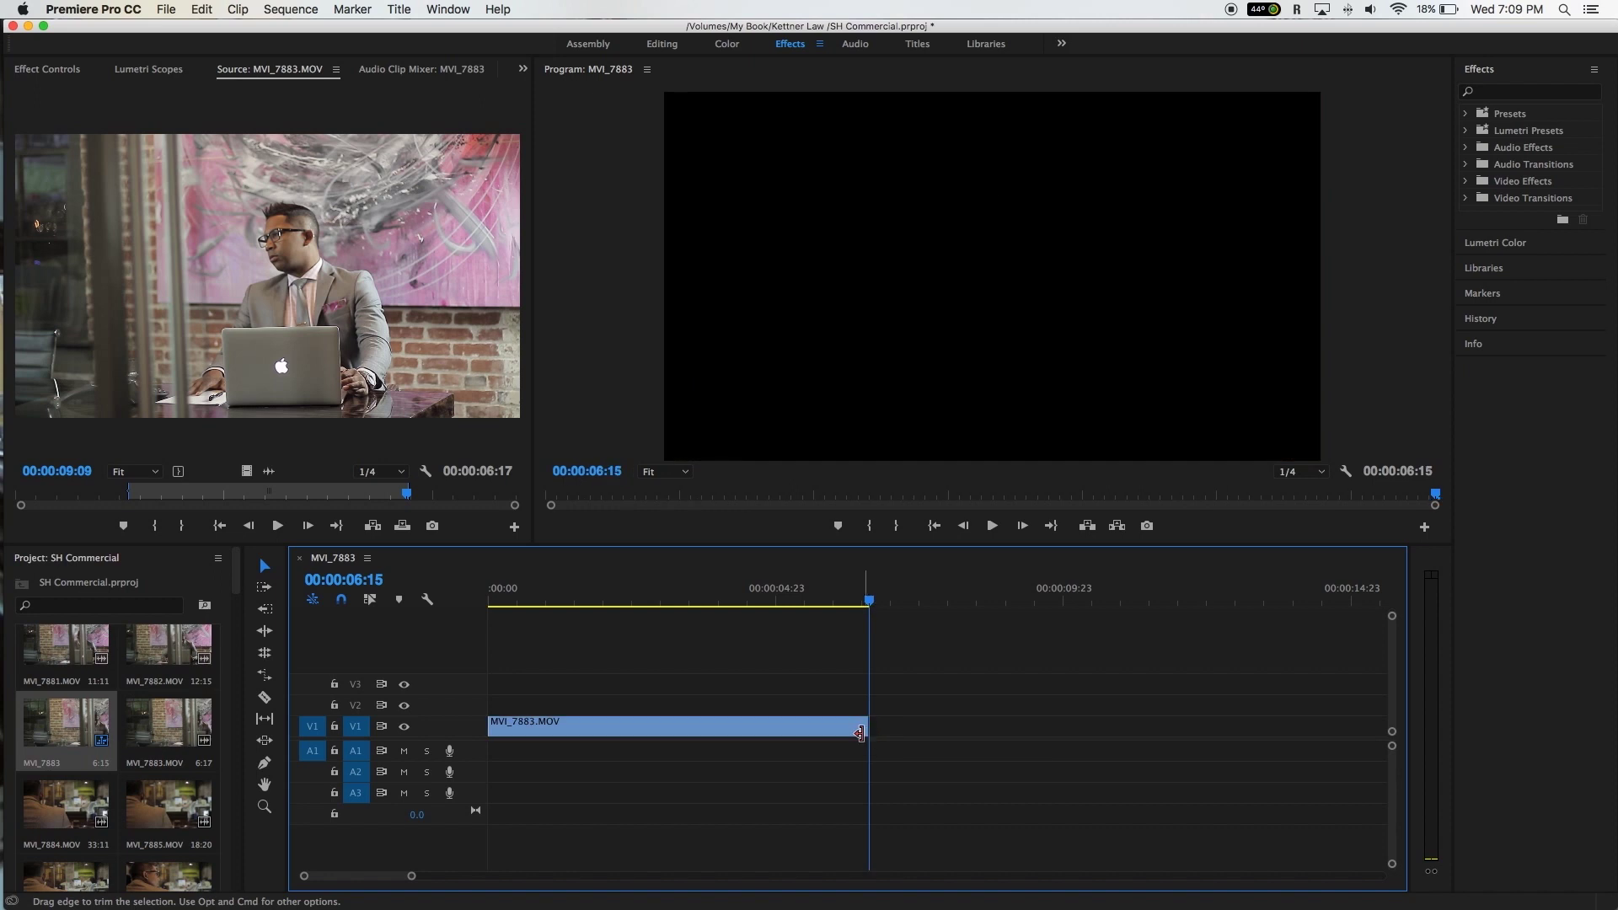
pyautogui.press('Home')
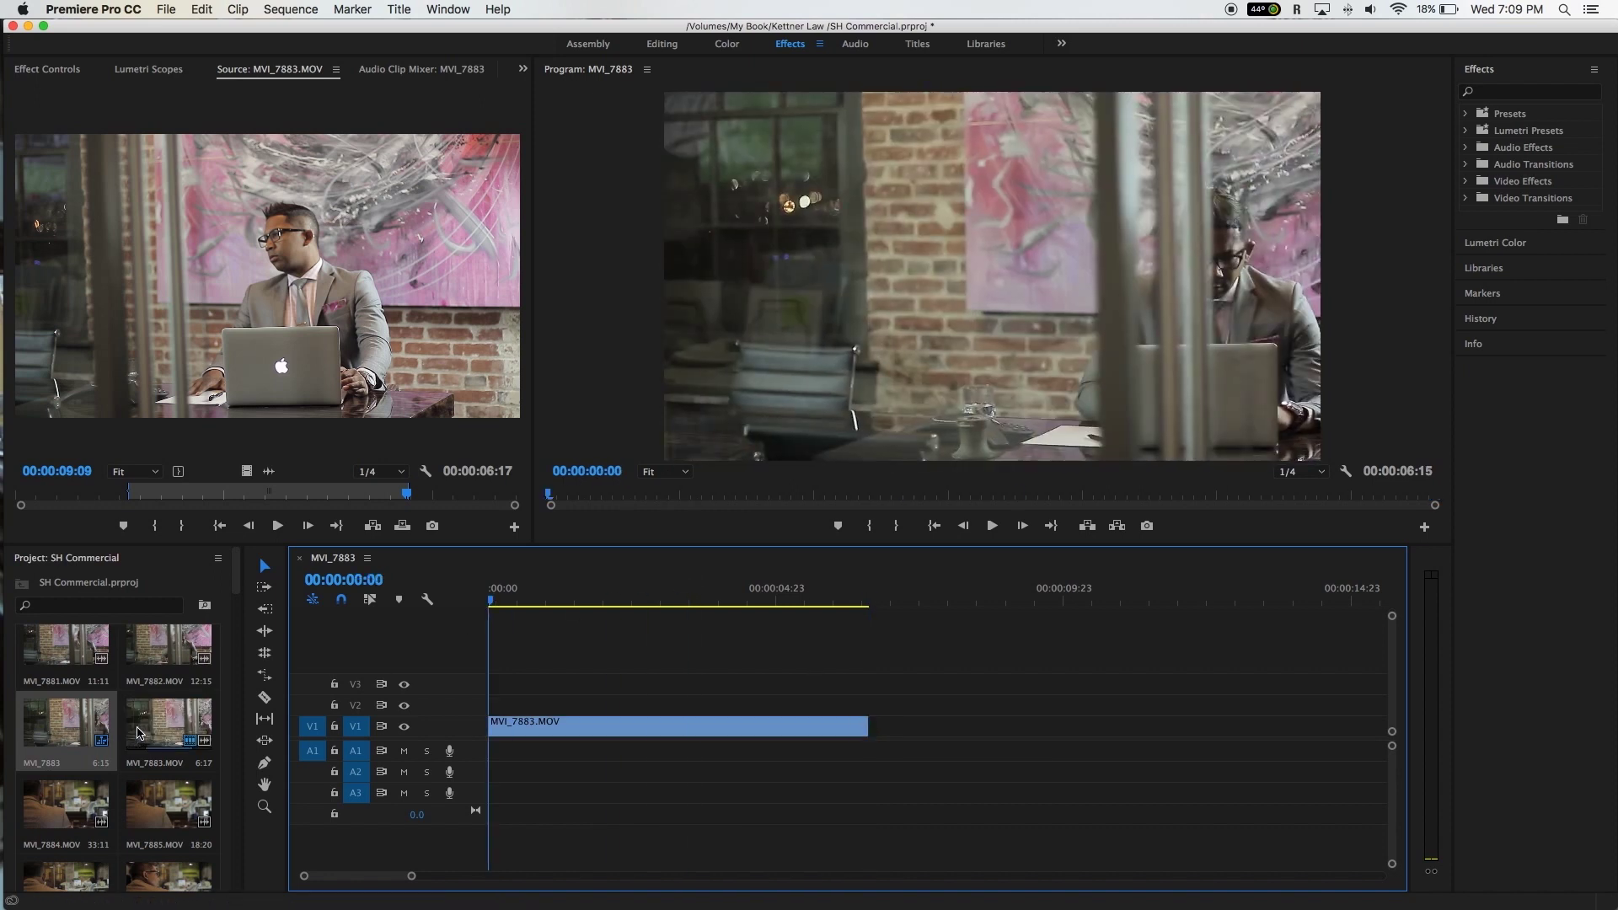
# Step: Preview MVI_7884.MOV and the opening of MVI_7885.MOV in the Source monitor
pyautogui.scroll(-3, 118, 733)
pyautogui.doubleClick(64, 674)
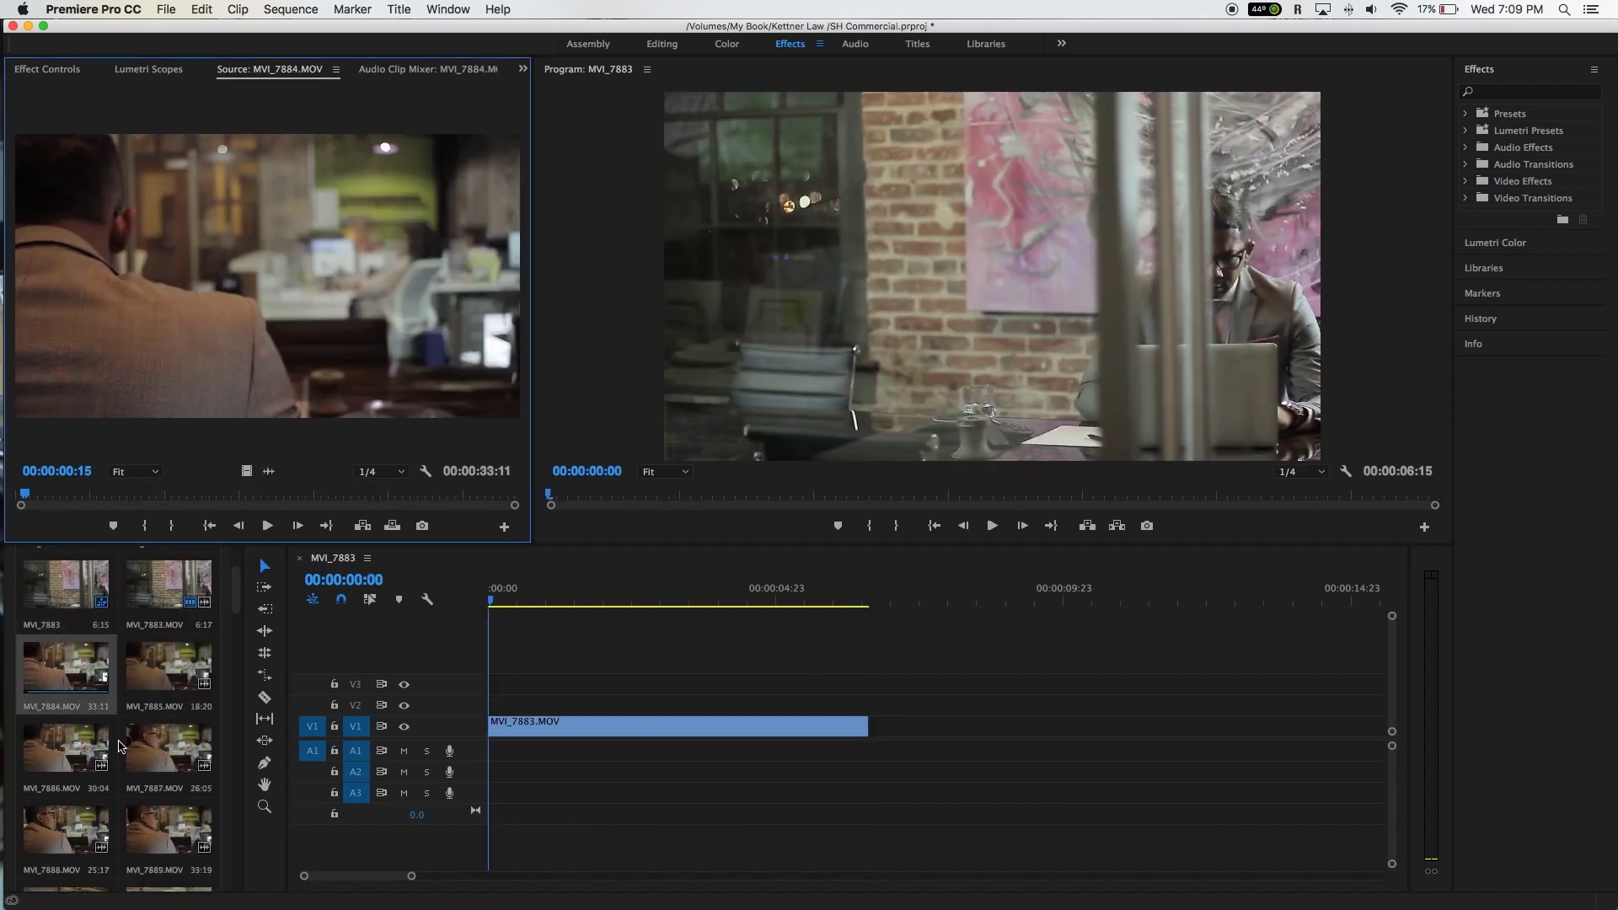
pyautogui.press('space')
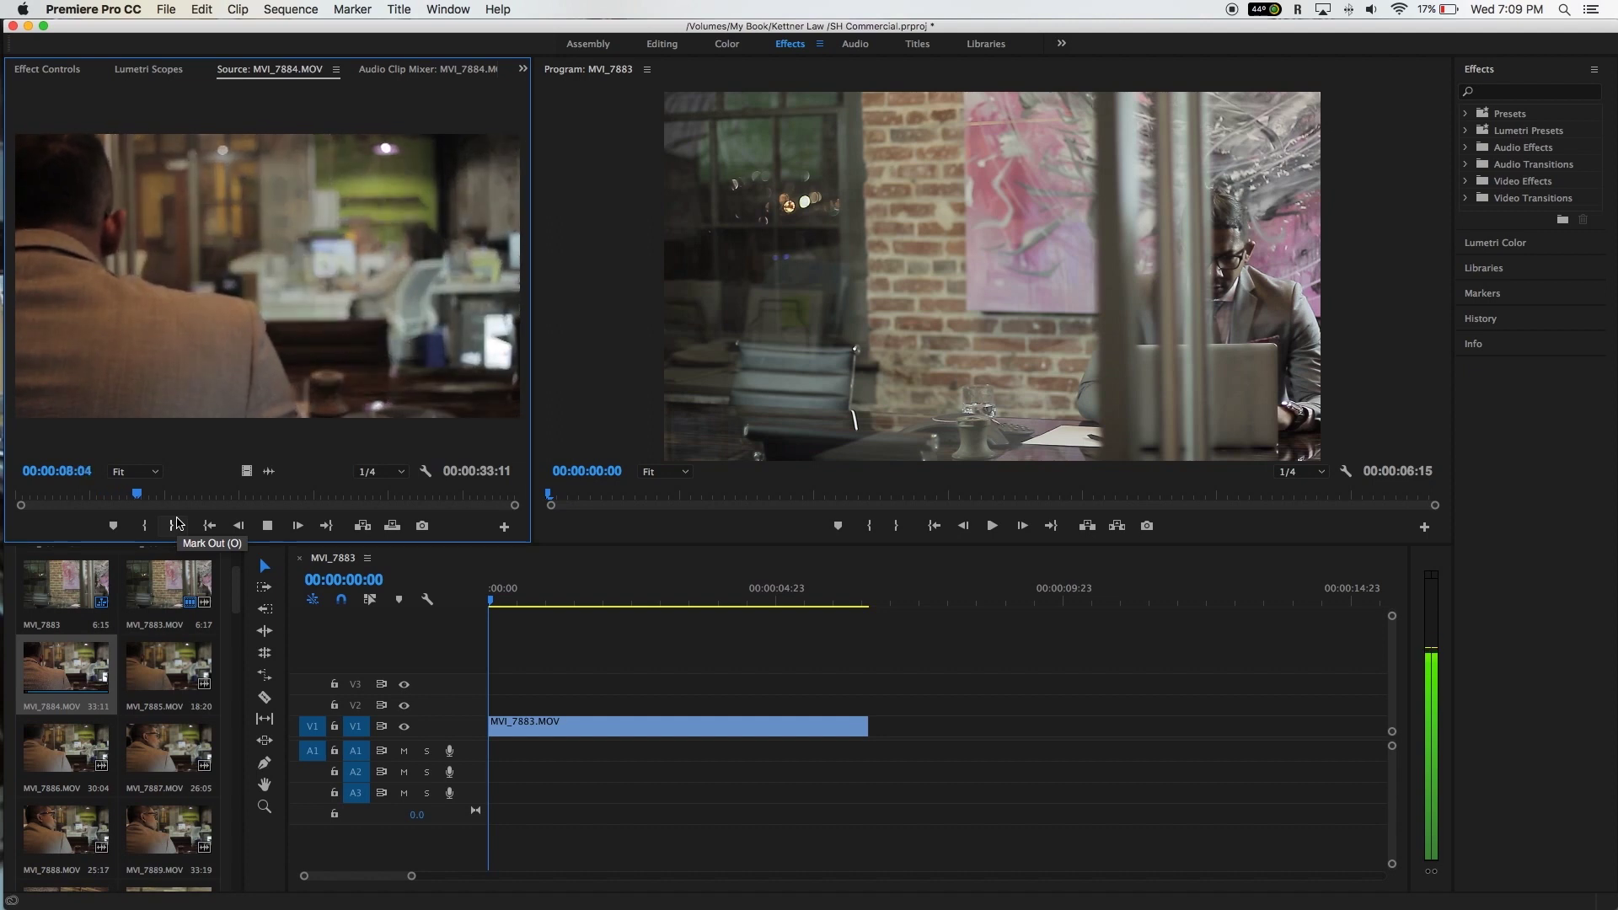
pyautogui.doubleClick(144, 677)
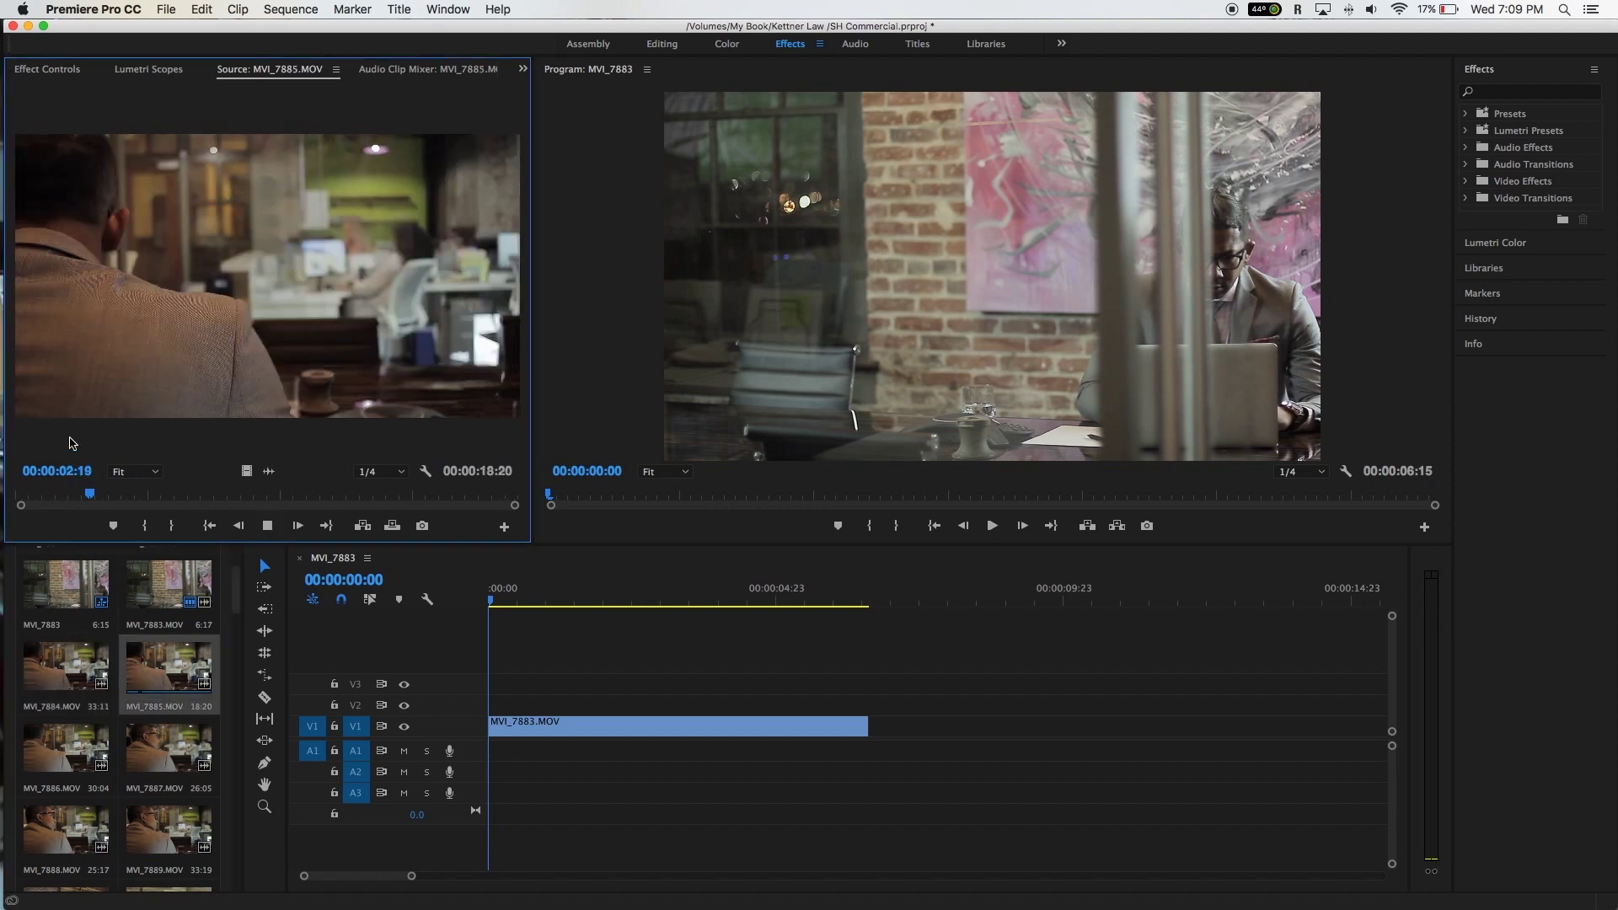
# Step: Play the last seconds of the MVI_7883.MOV clip in the sequence to check how the shot ends
pyautogui.click(852, 599)
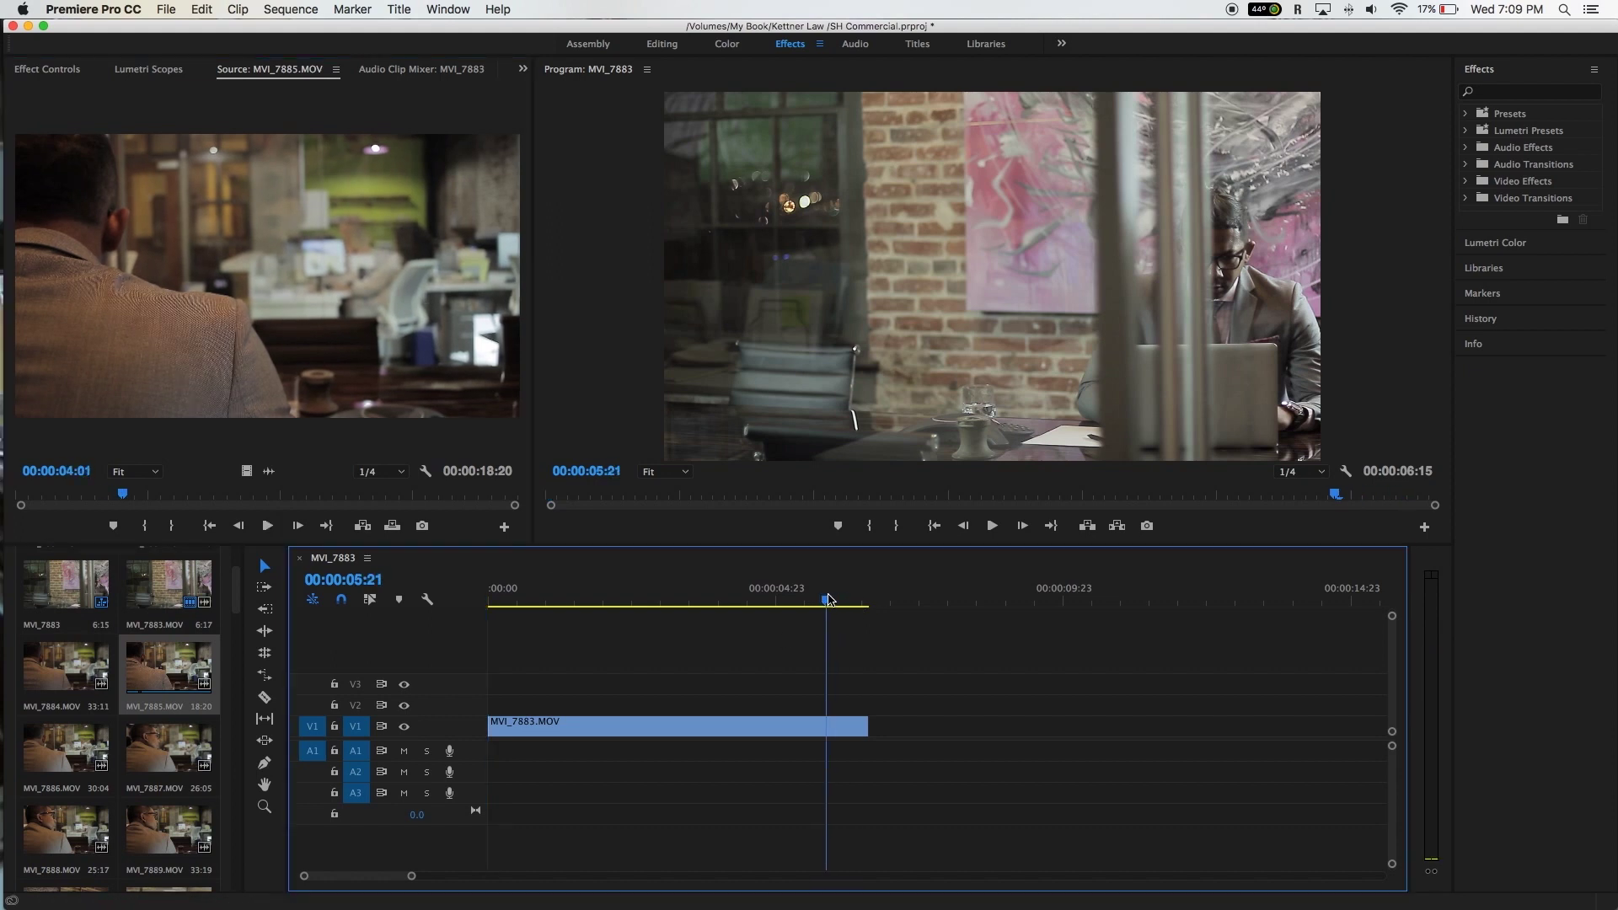
pyautogui.click(840, 600)
pyautogui.moveTo(839, 600); pyautogui.dragTo(790, 599)
pyautogui.press('space')
pyautogui.press('space')
# Step: Scrub through the rest of MVI_7885.MOV in the Source monitor
pyautogui.click(55, 499)
pyautogui.hotkey('shift', 'Right')
pyautogui.hotkey('shift', 'Right')
pyautogui.moveTo(148, 499); pyautogui.dragTo(489, 499)
# Step: Load MVI_7886.MOV and MVI_7887.MOV in turn and scrub through each for a matching over-the-shoulder shot
pyautogui.doubleClick(61, 731)
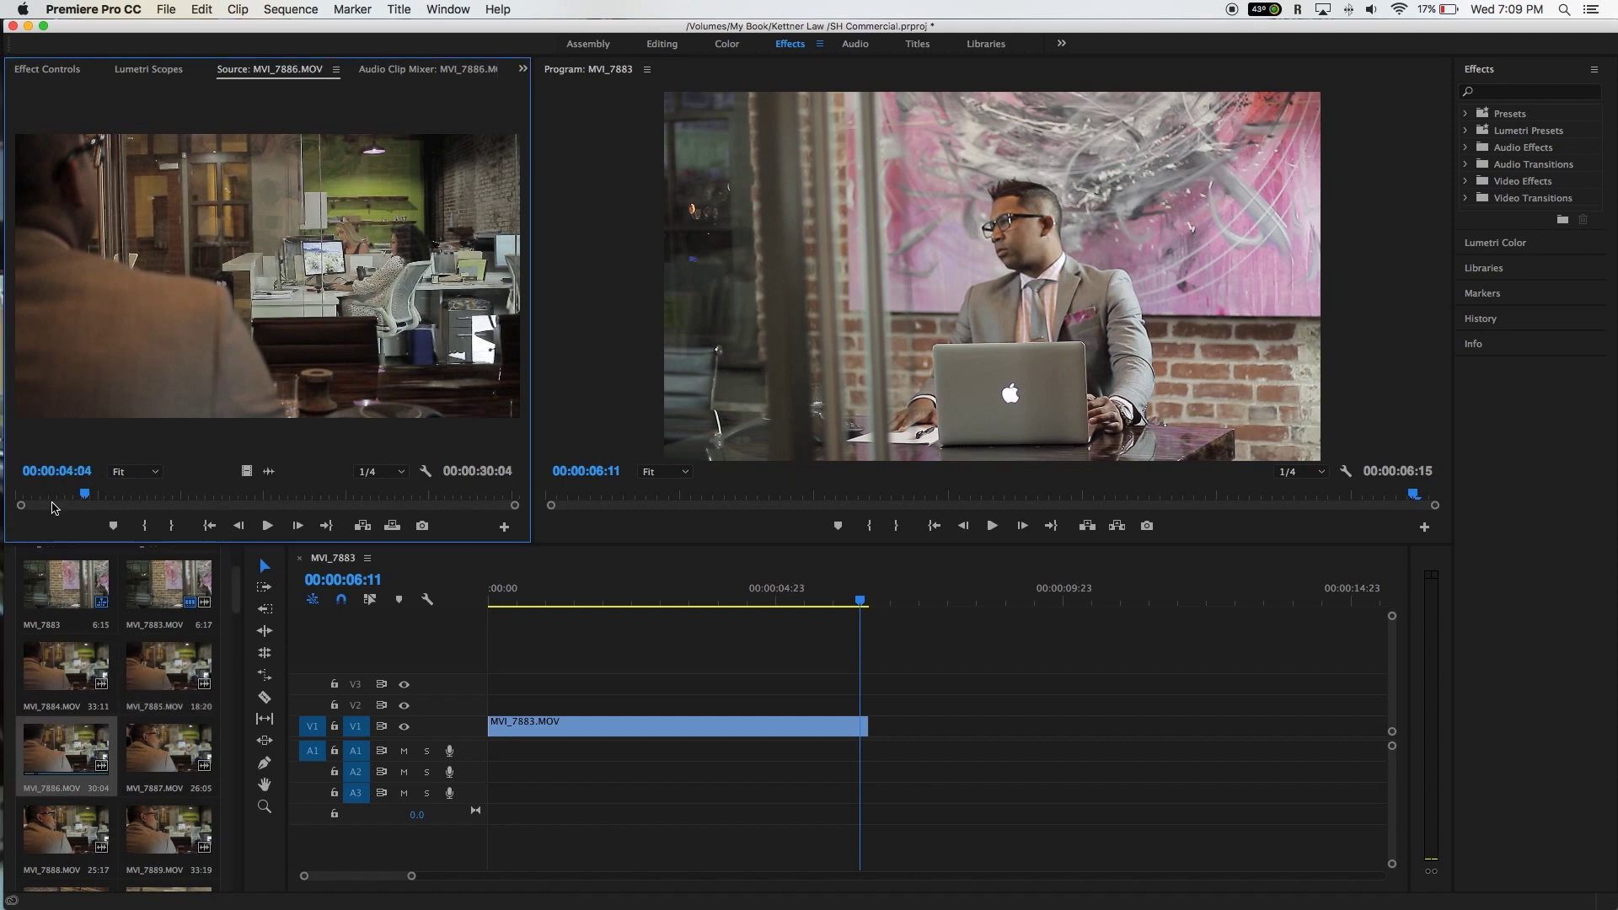
pyautogui.moveTo(65, 493); pyautogui.dragTo(510, 491)
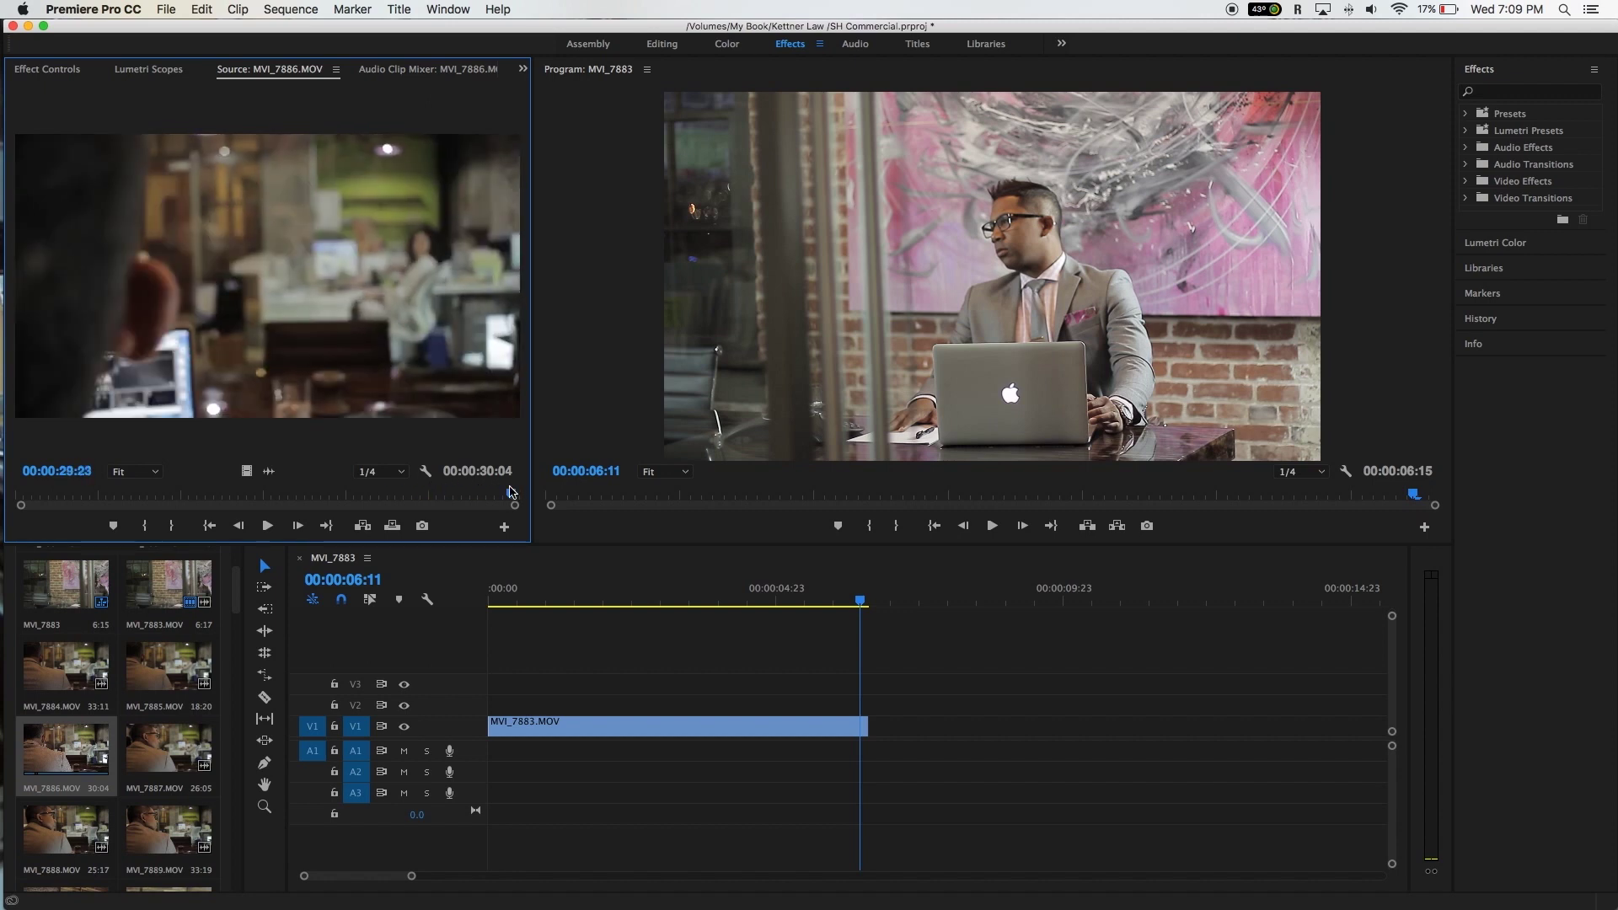
pyautogui.doubleClick(145, 756)
pyautogui.moveTo(47, 505); pyautogui.dragTo(479, 500)
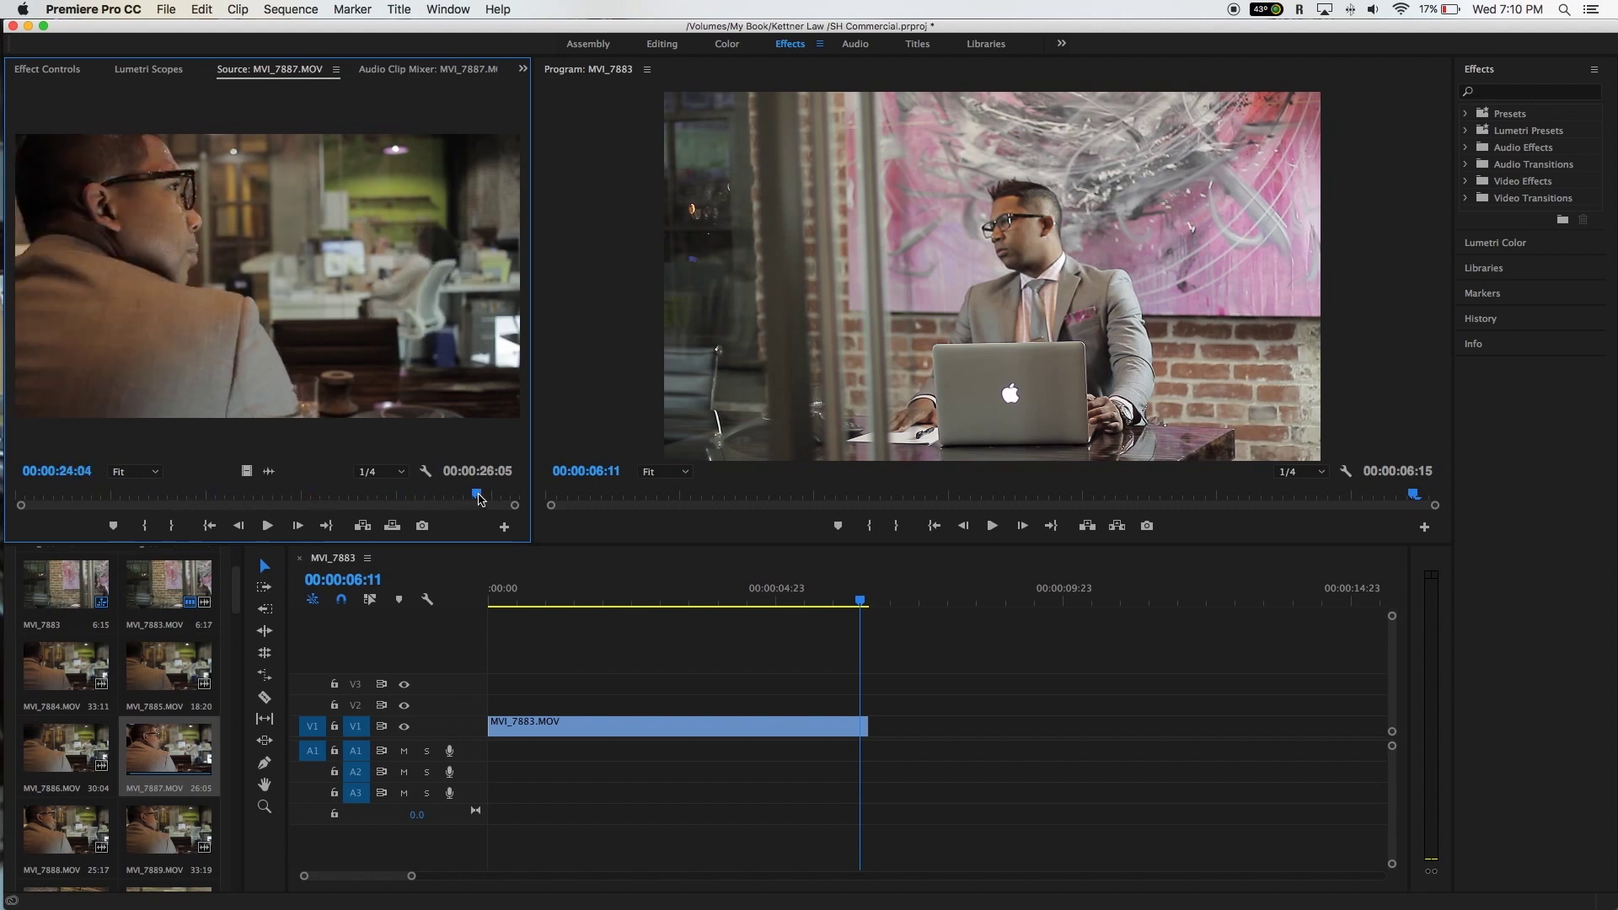
# Step: Load MVI_7888.MOV in the Source monitor and mark the over-the-shoulder range, with the Out point at about 00:00:20:17
pyautogui.doubleClick(52, 826)
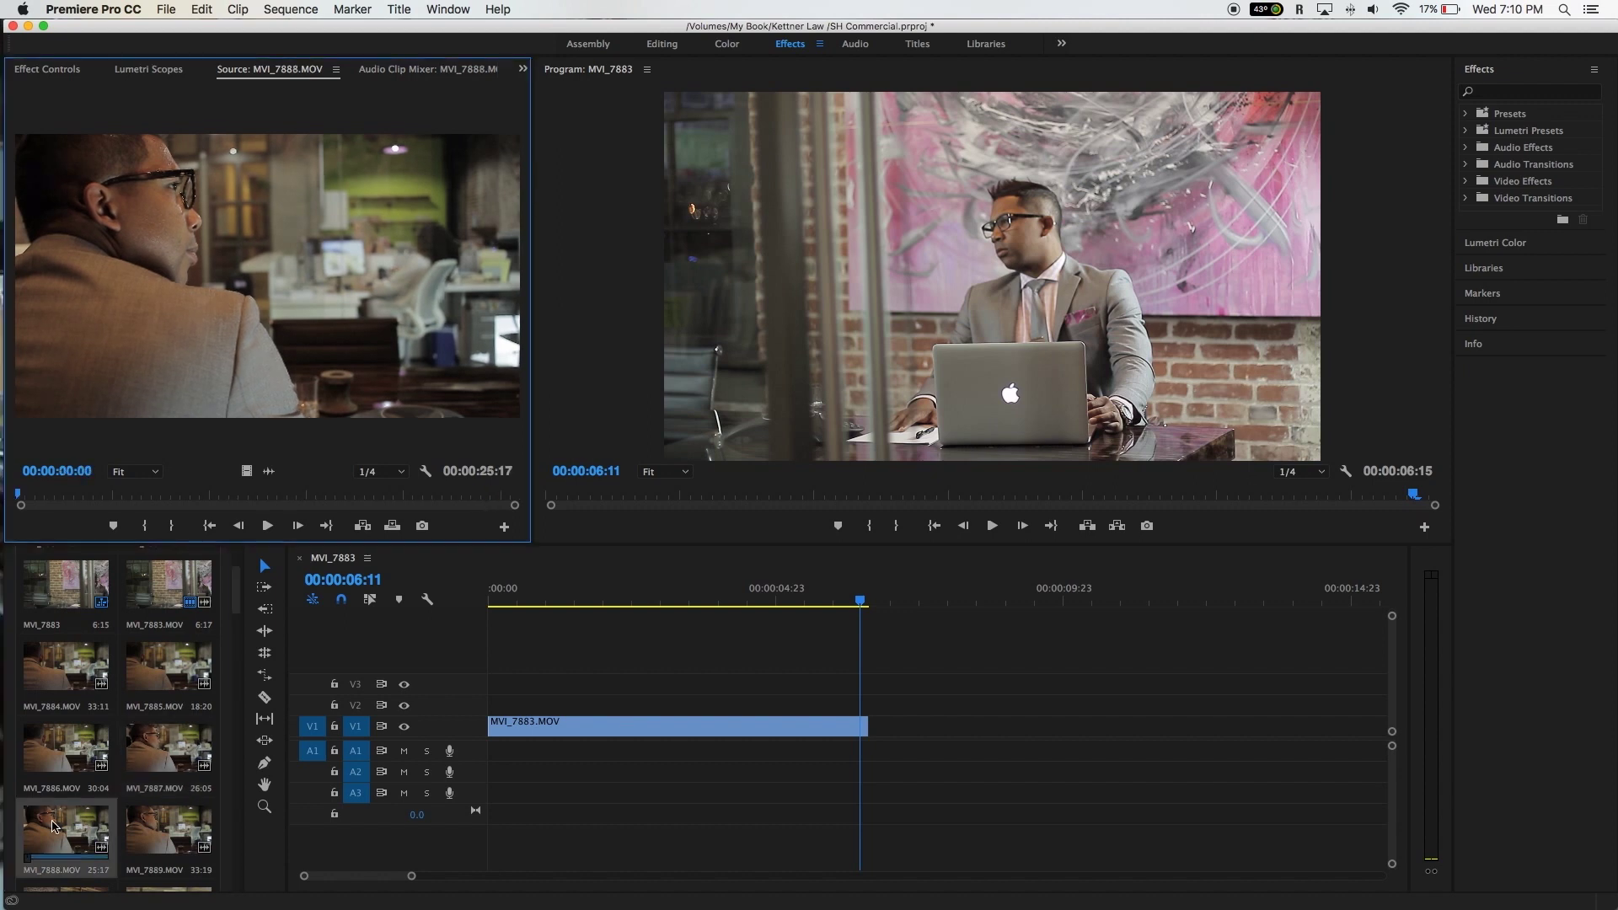
pyautogui.click(28, 488)
pyautogui.moveTo(69, 490); pyautogui.dragTo(258, 491)
pyautogui.press('space')
pyautogui.press('i')
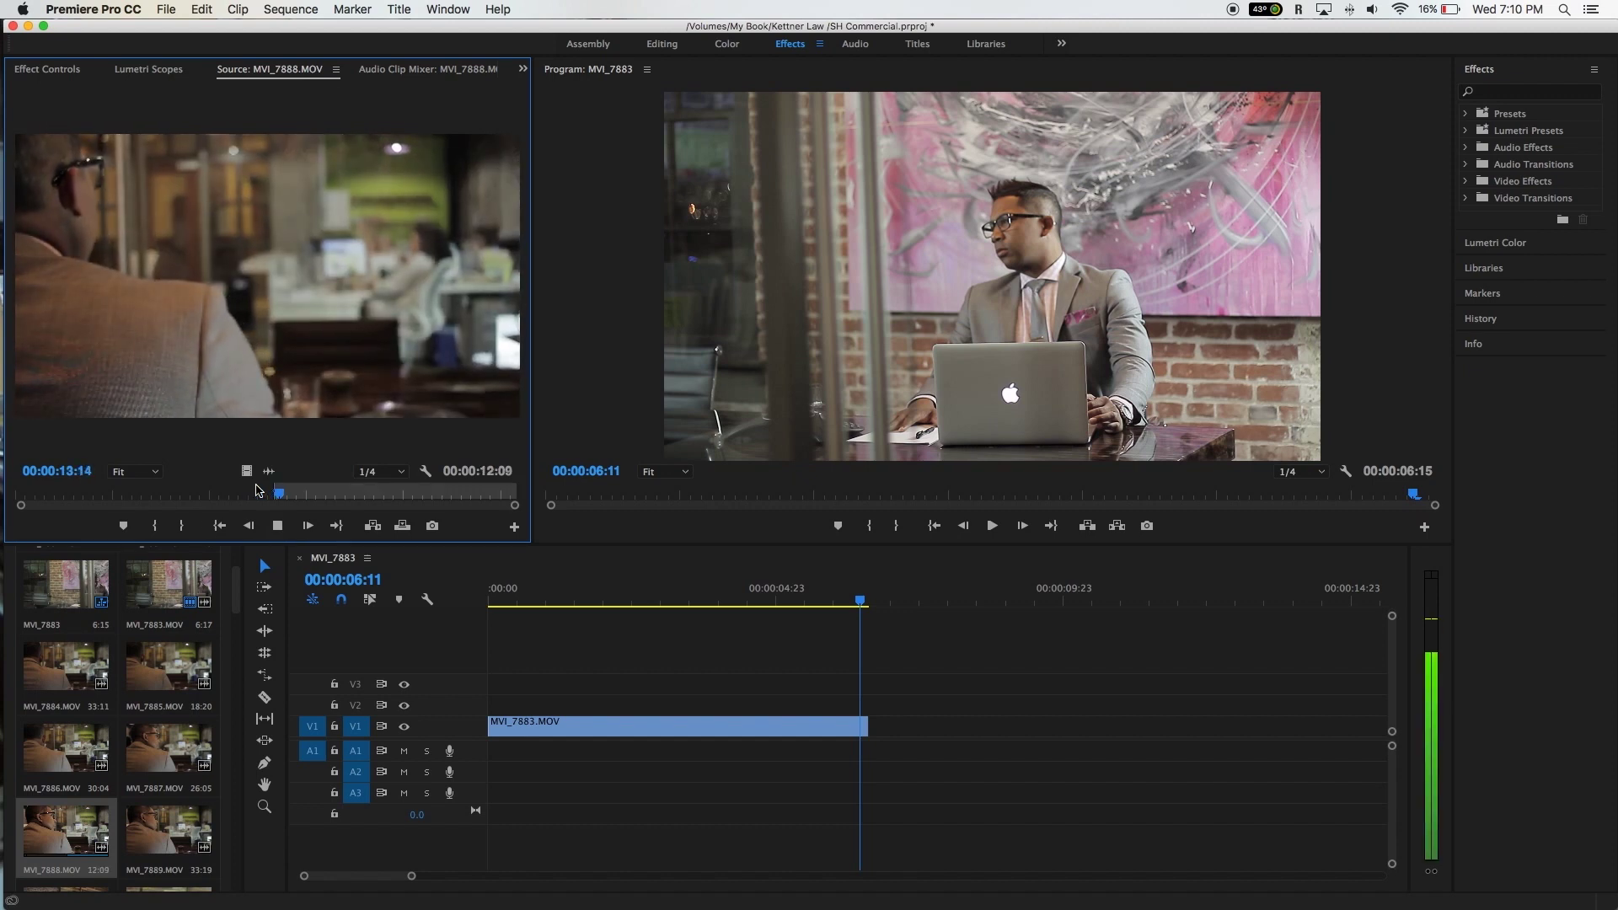
pyautogui.press('i')
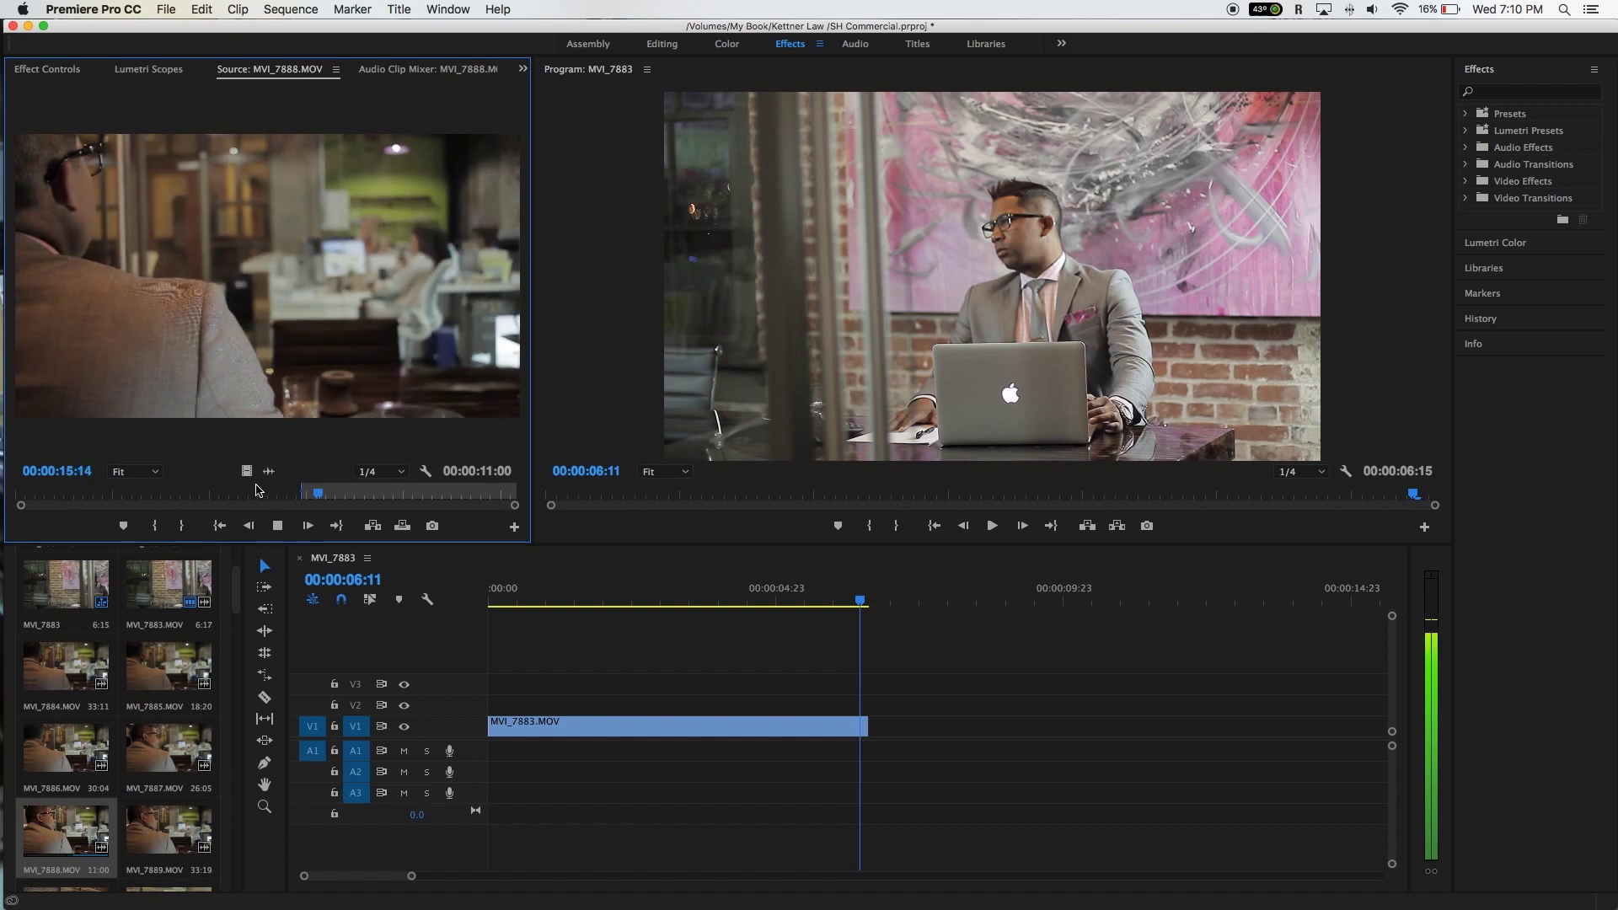
pyautogui.press('i')
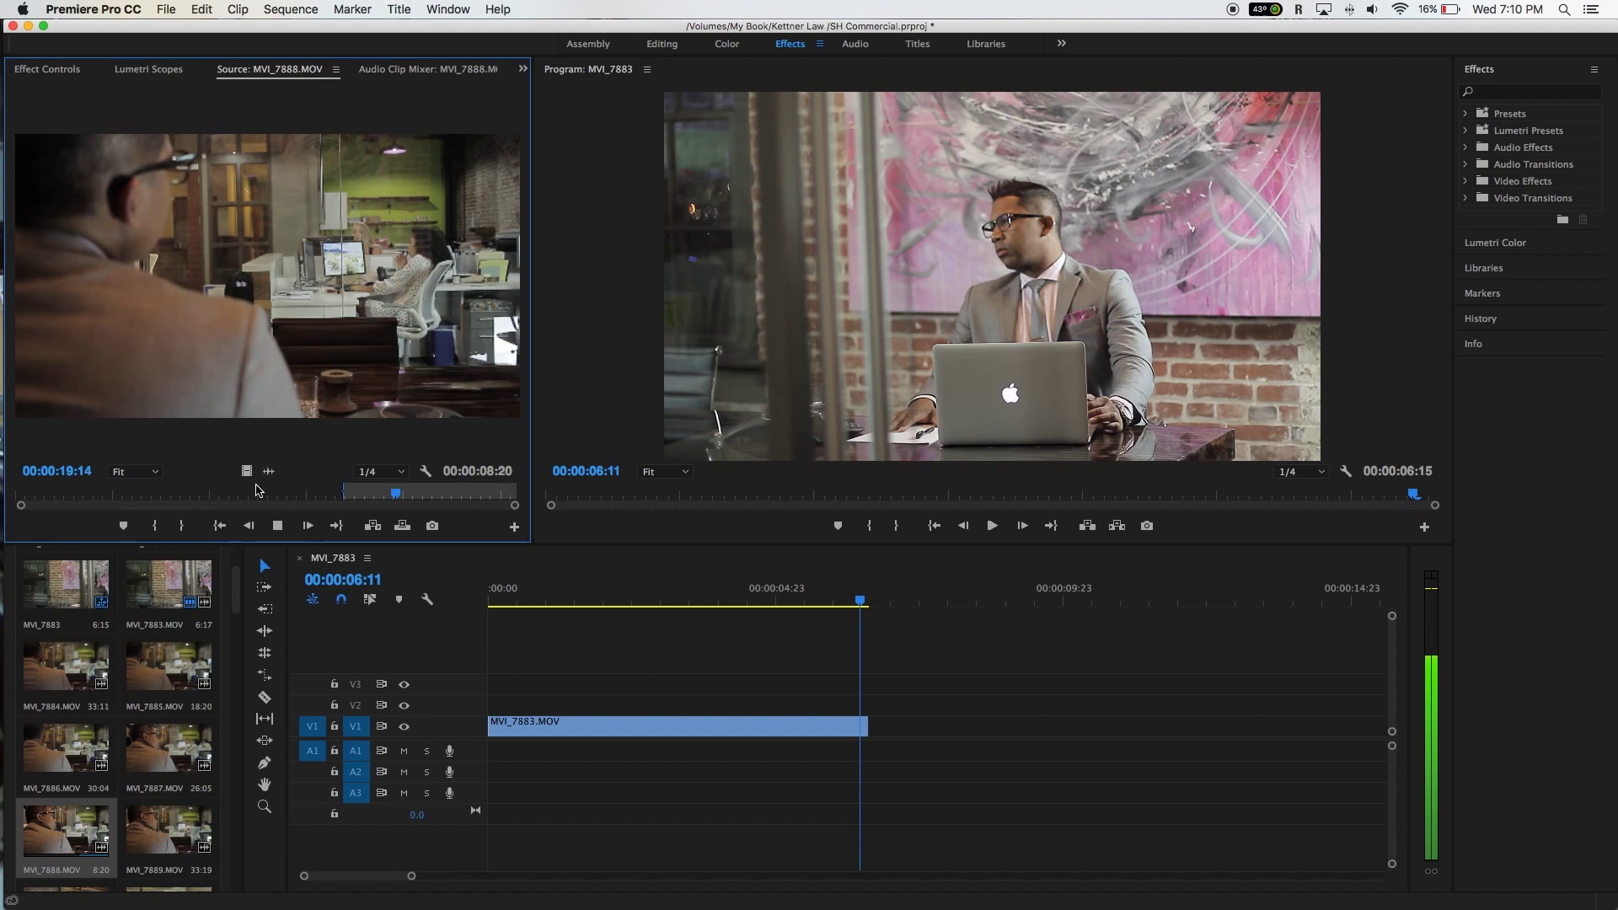
pyautogui.press('o')
pyautogui.press('space')
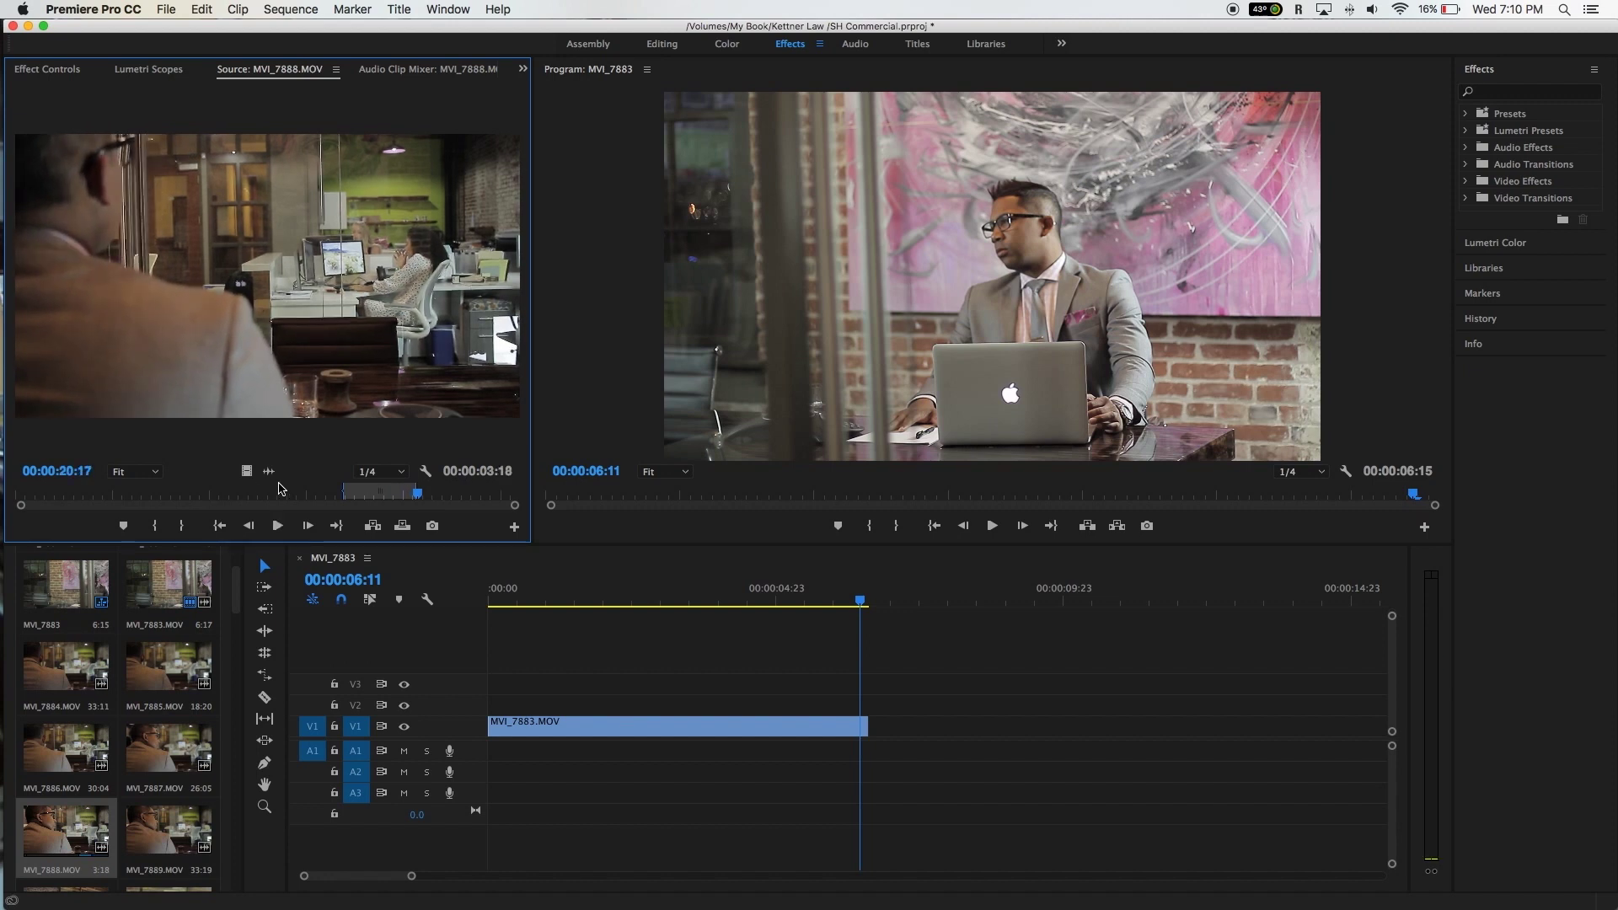
# Step: Place only the video of MVI_7888.MOV on V2, starting where MVI_7883.MOV ends, and play the cut
pyautogui.moveTo(251, 471); pyautogui.dragTo(816, 721)
pyautogui.hscroll(2, 816, 721)
pyautogui.press('space')
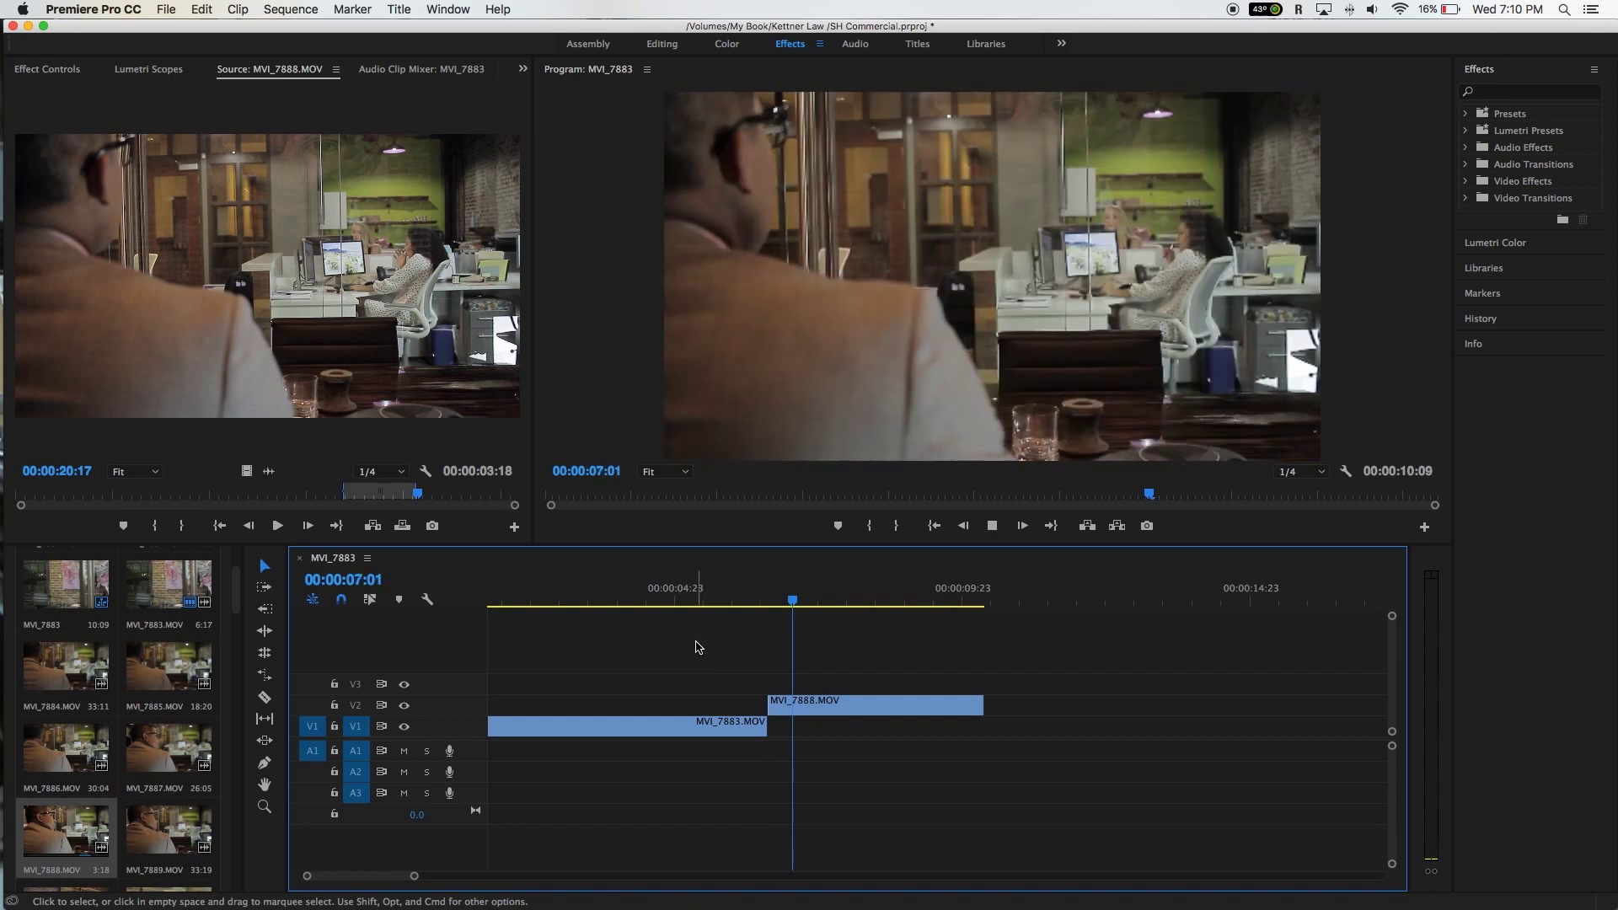
# Step: Review the cut, trim the end of MVI_7883.MOV back to 00:00:05:18 and move MVI_7888.MOV up against it
pyautogui.click(661, 602)
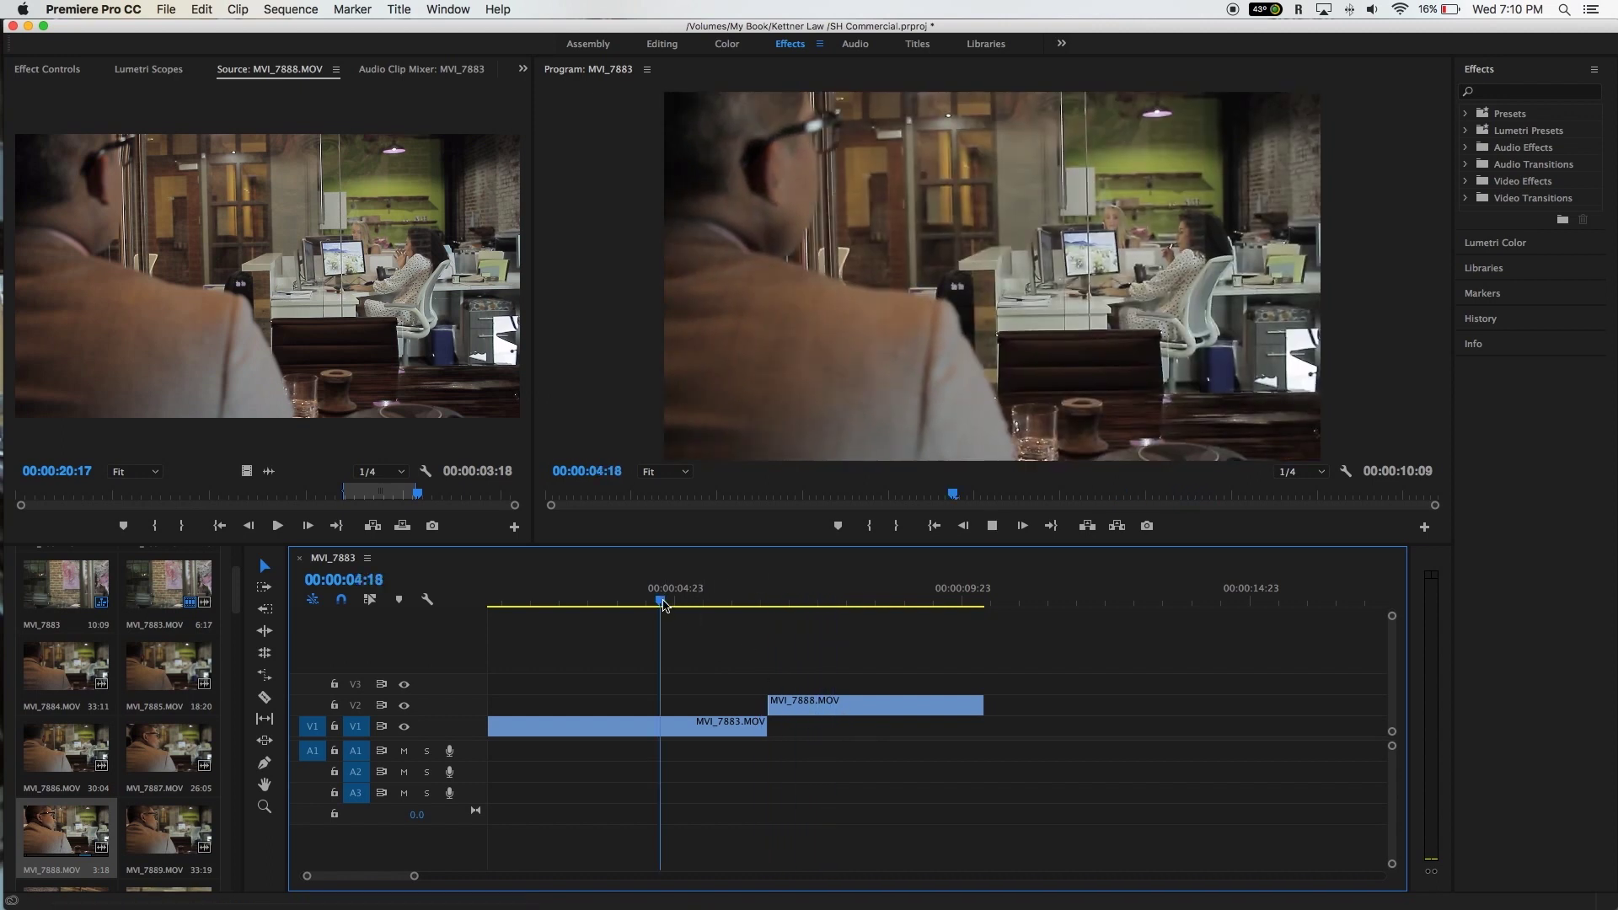
pyautogui.press('space')
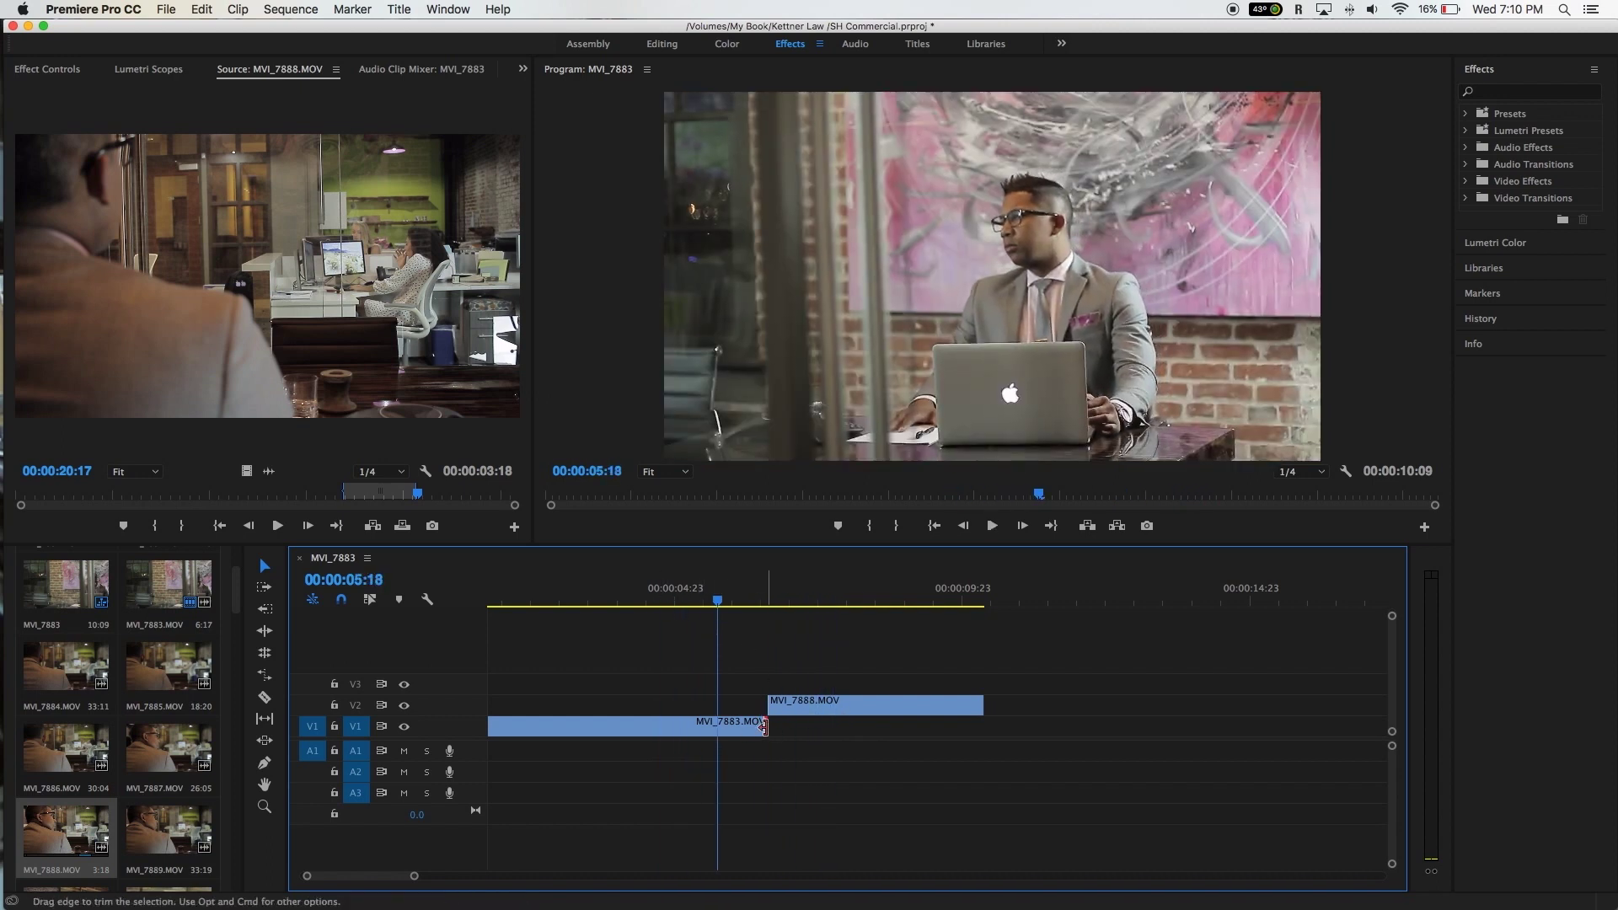
pyautogui.moveTo(764, 726); pyautogui.dragTo(717, 726)
pyautogui.moveTo(820, 711); pyautogui.dragTo(769, 711)
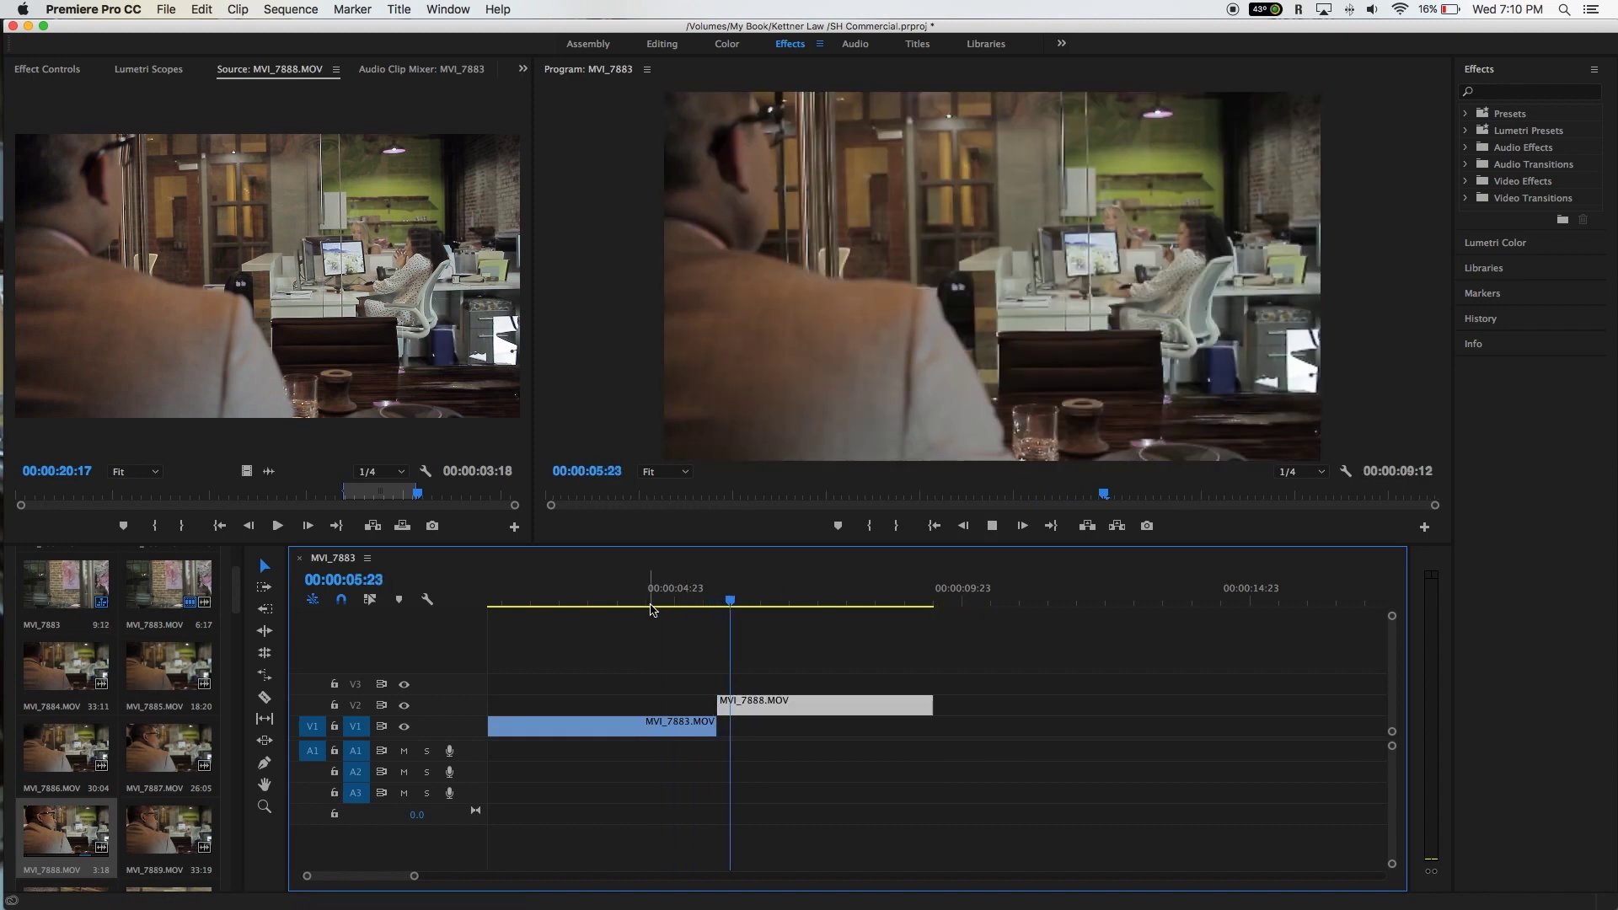
# Step: Trim the opening of MVI_7888.MOV, align the end of MVI_7883.MOV with its start and play the transition
pyautogui.moveTo(724, 700)
pyautogui.mouseDown()
pyautogui.moveTo(763, 702)
pyautogui.moveTo(721, 722)
pyautogui.moveTo(745, 721)
pyautogui.mouseUp()
pyautogui.moveTo(773, 707); pyautogui.dragTo(754, 710)
pyautogui.click(646, 578)
pyautogui.press('space')
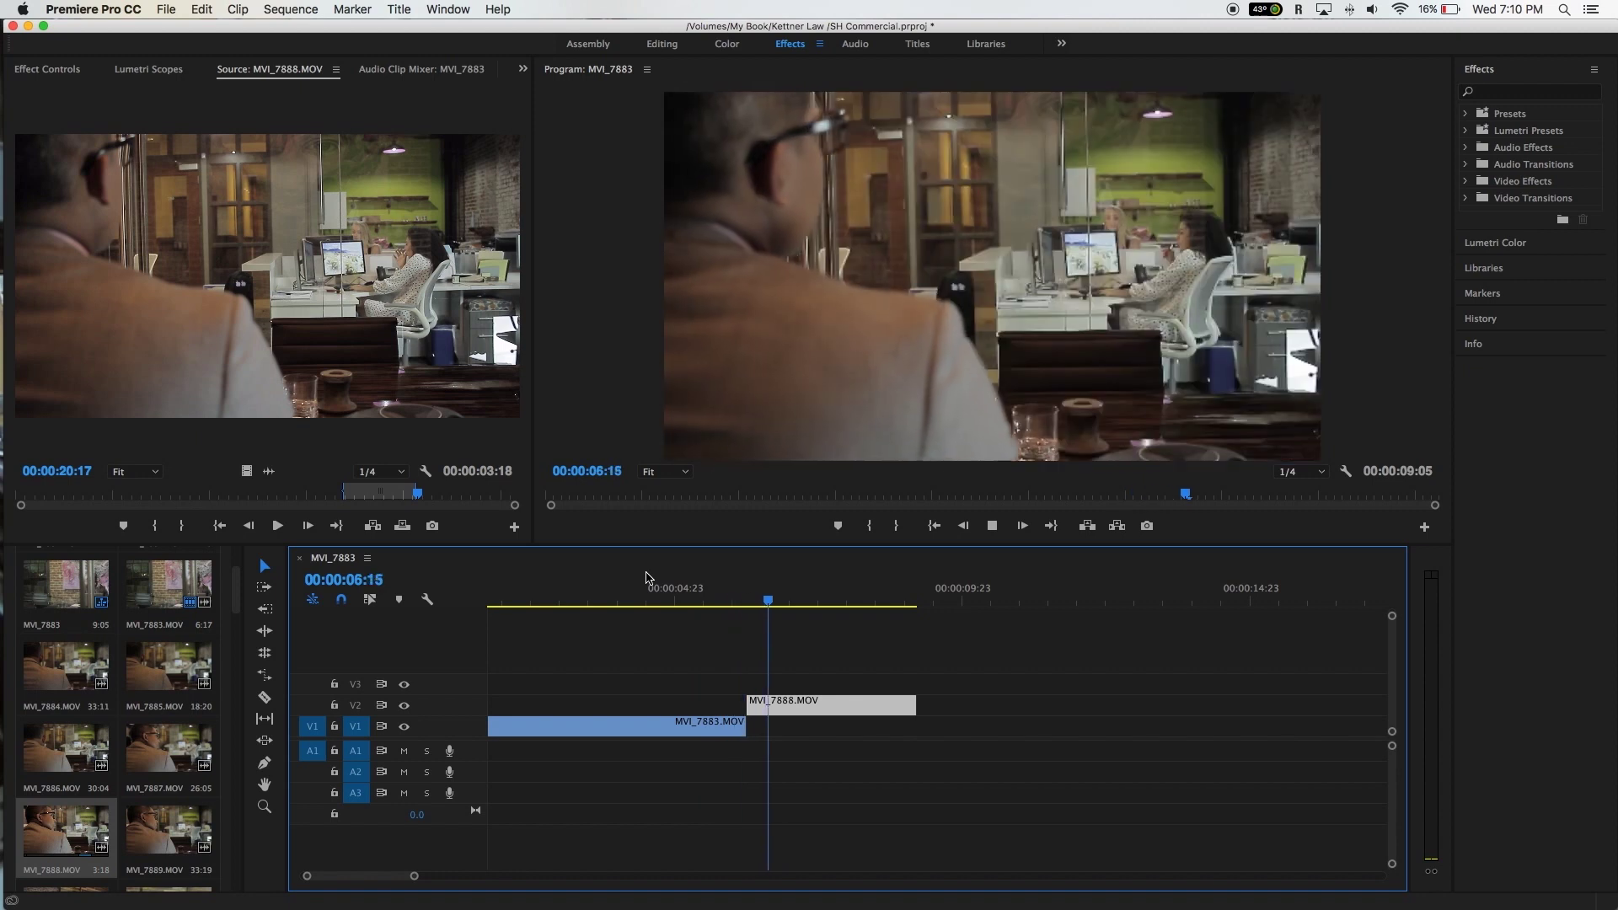
pyautogui.press('space')
# Step: Trim the end of MVI_7883.MOV back to about 00:00:04:23, close the gap with MVI_7888.MOV and play the new cut
pyautogui.click(630, 596)
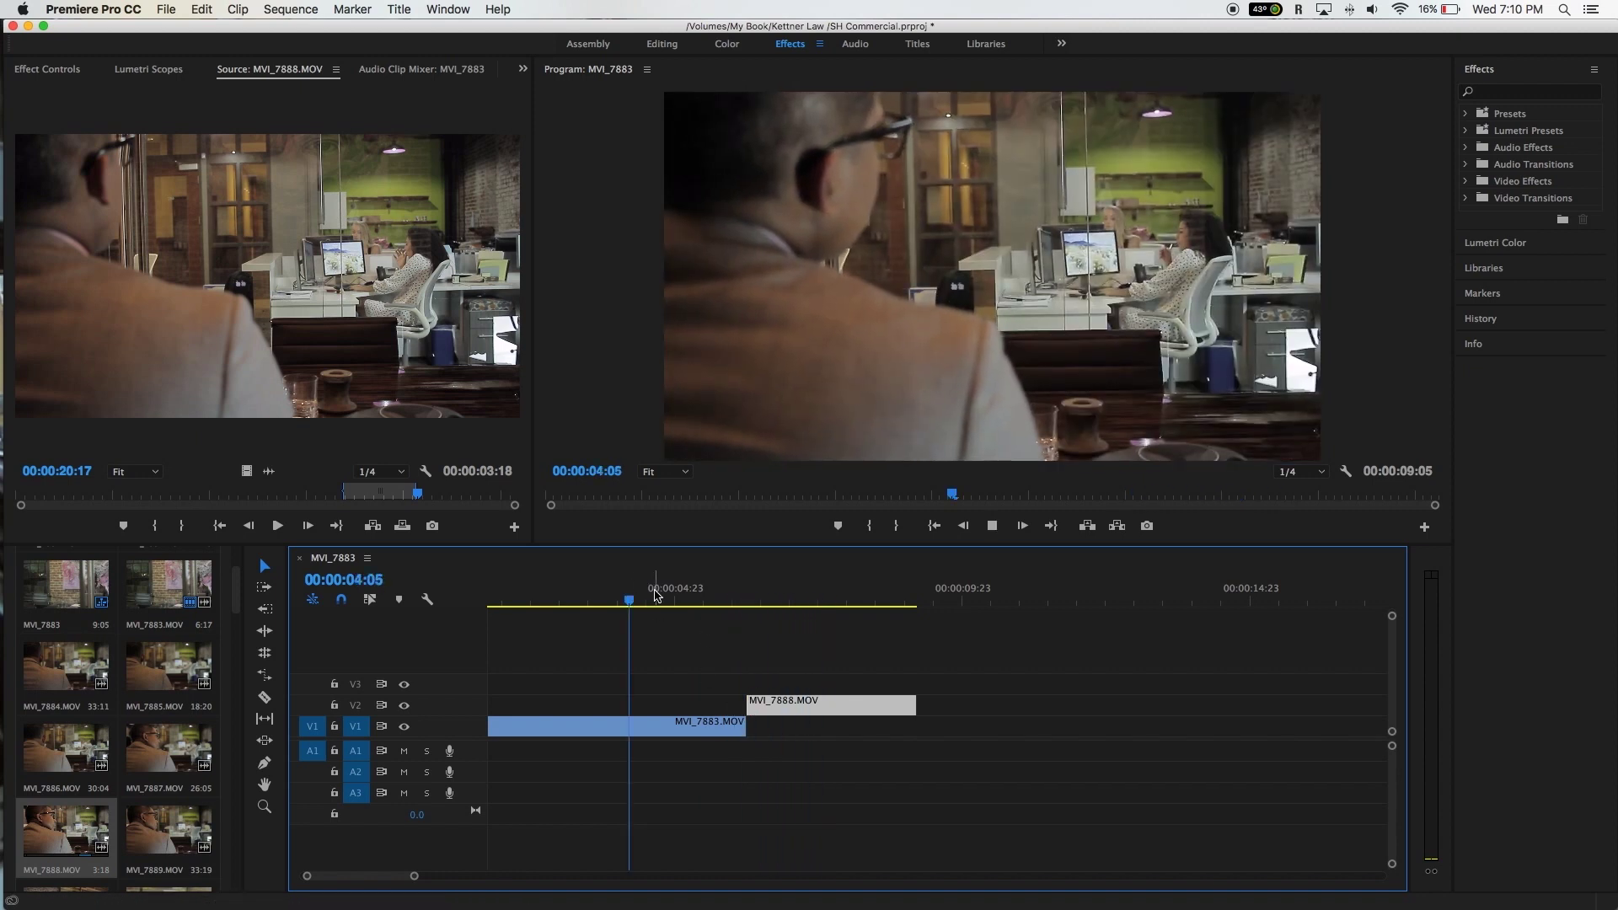
pyautogui.press('space')
pyautogui.moveTo(743, 726); pyautogui.dragTo(699, 708)
pyautogui.click(658, 601)
pyautogui.press('space')
pyautogui.click(618, 599)
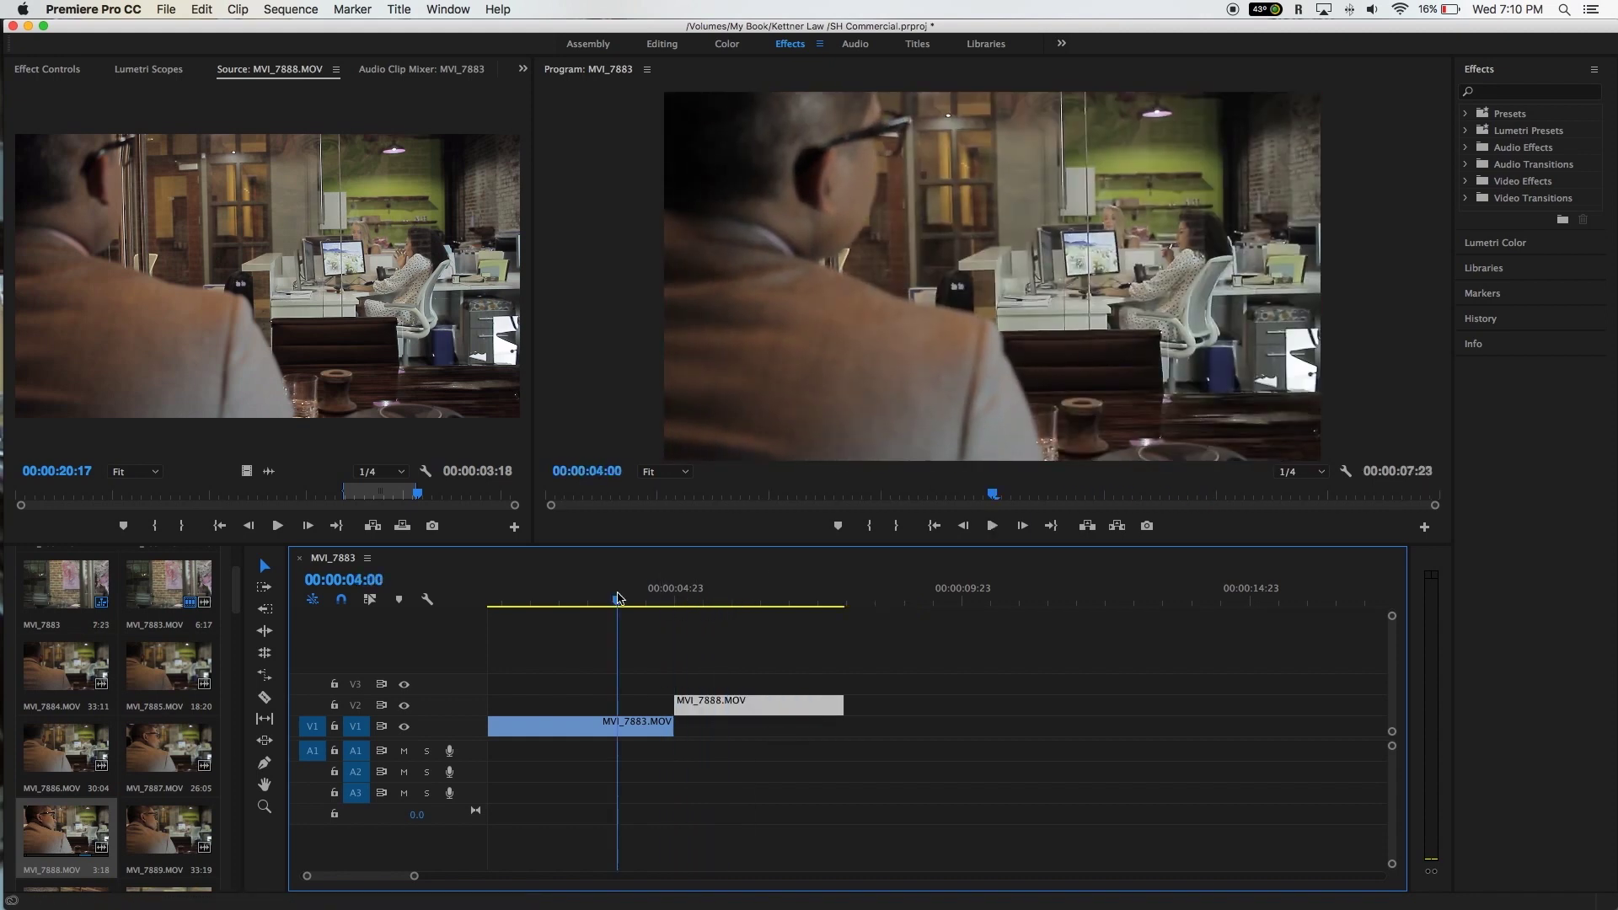
pyautogui.press('space')
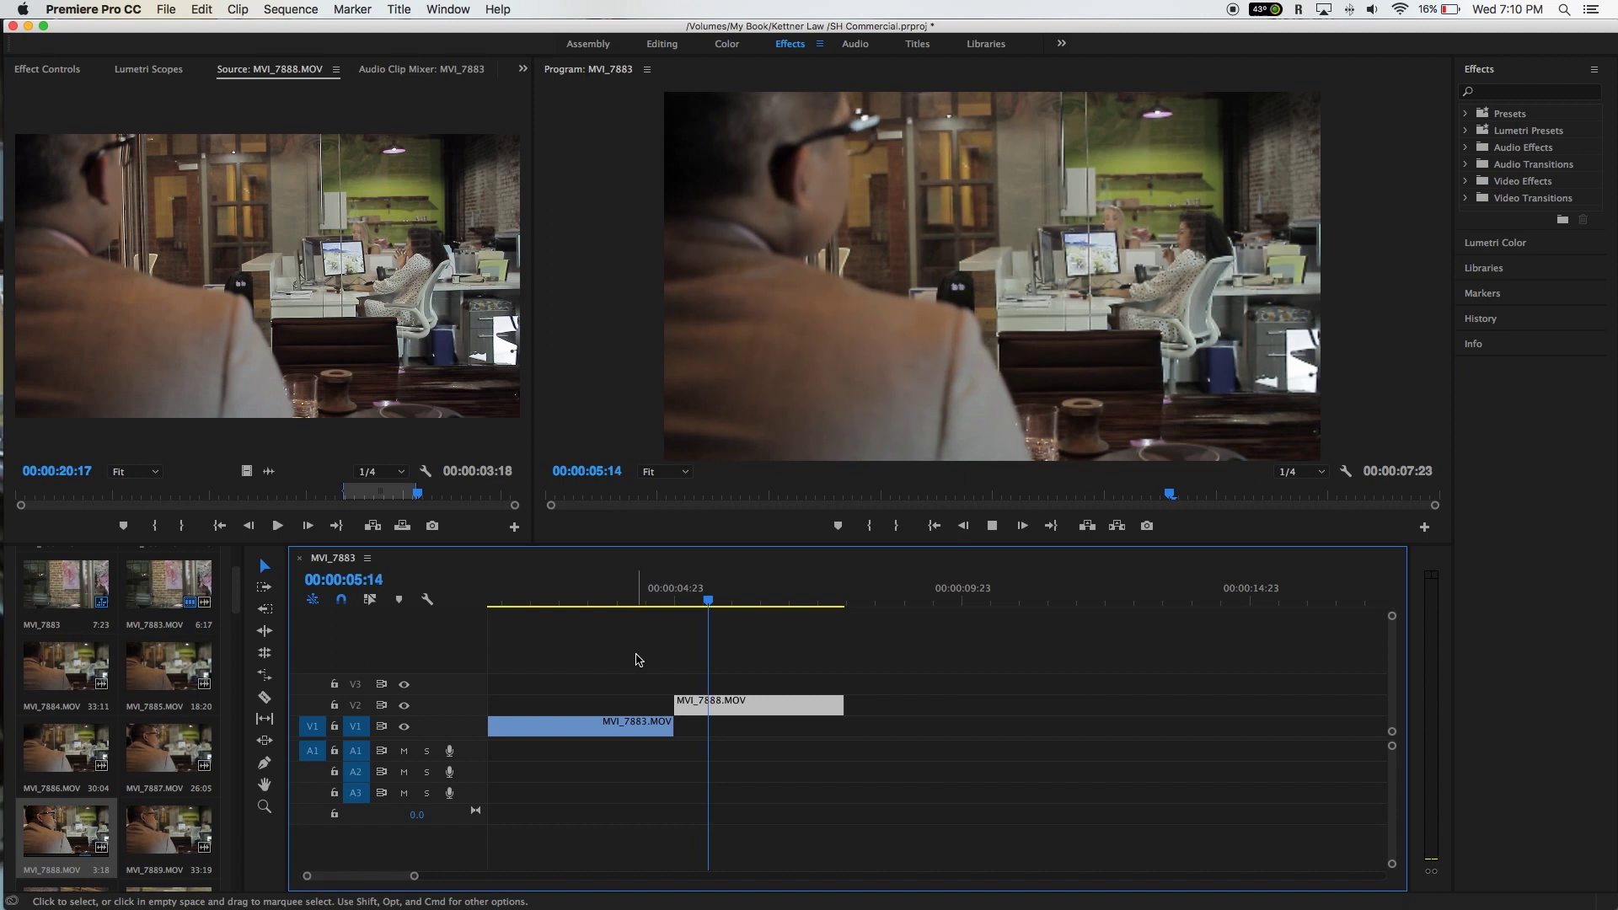
# Step: Replay the transition from MVI_7883.MOV to MVI_7888.MOV several times to judge the timing of the head turn
pyautogui.click(627, 601)
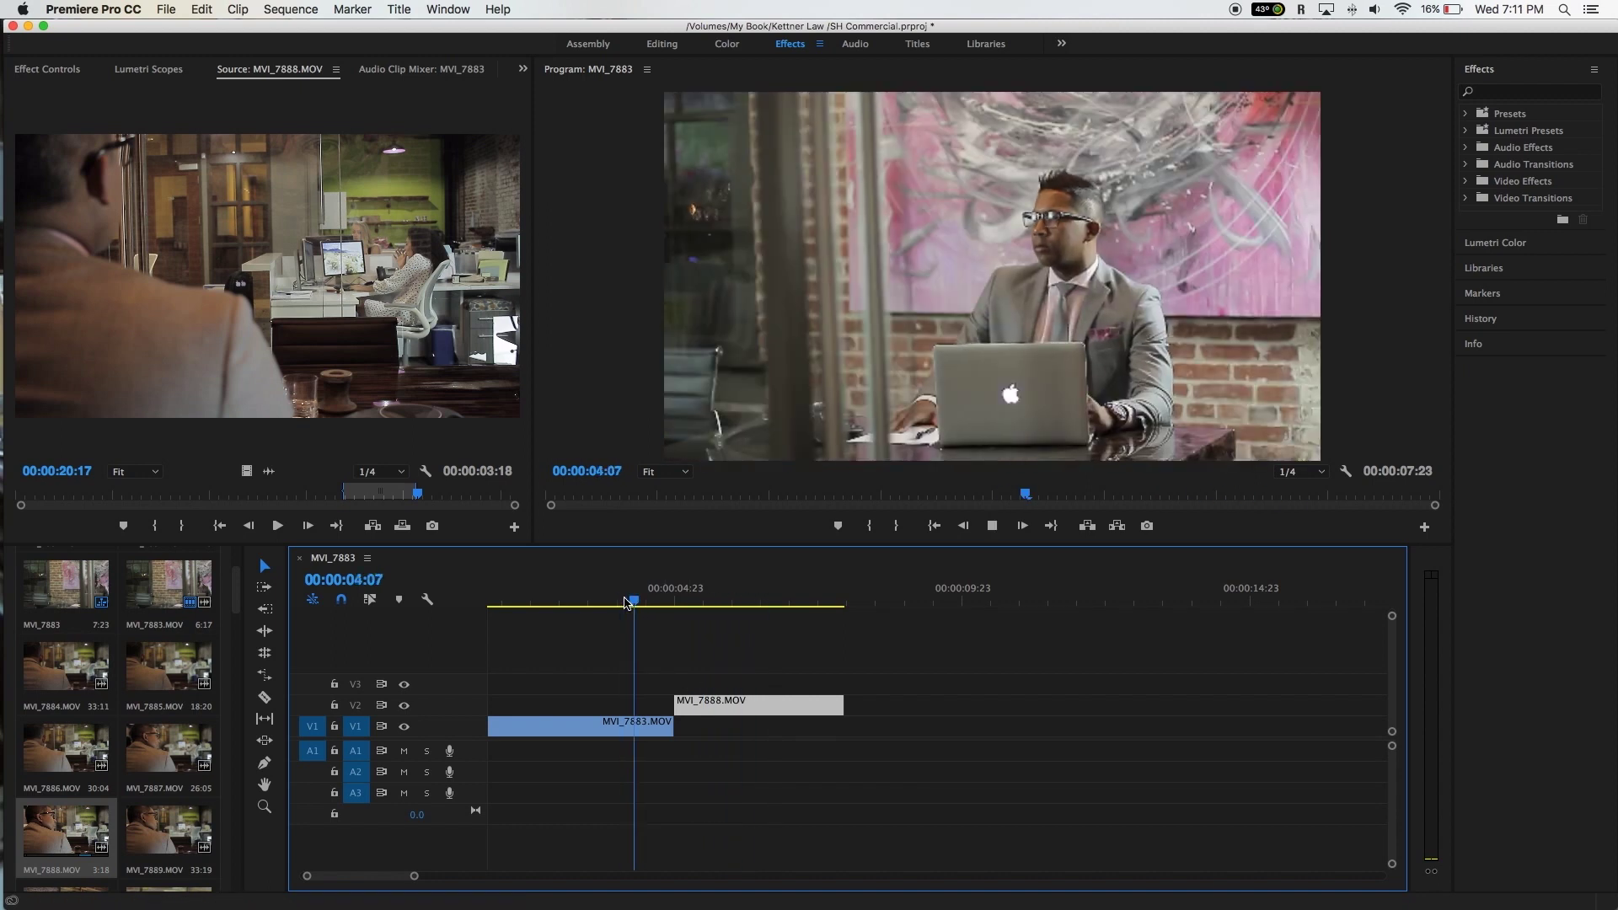
pyautogui.press('space')
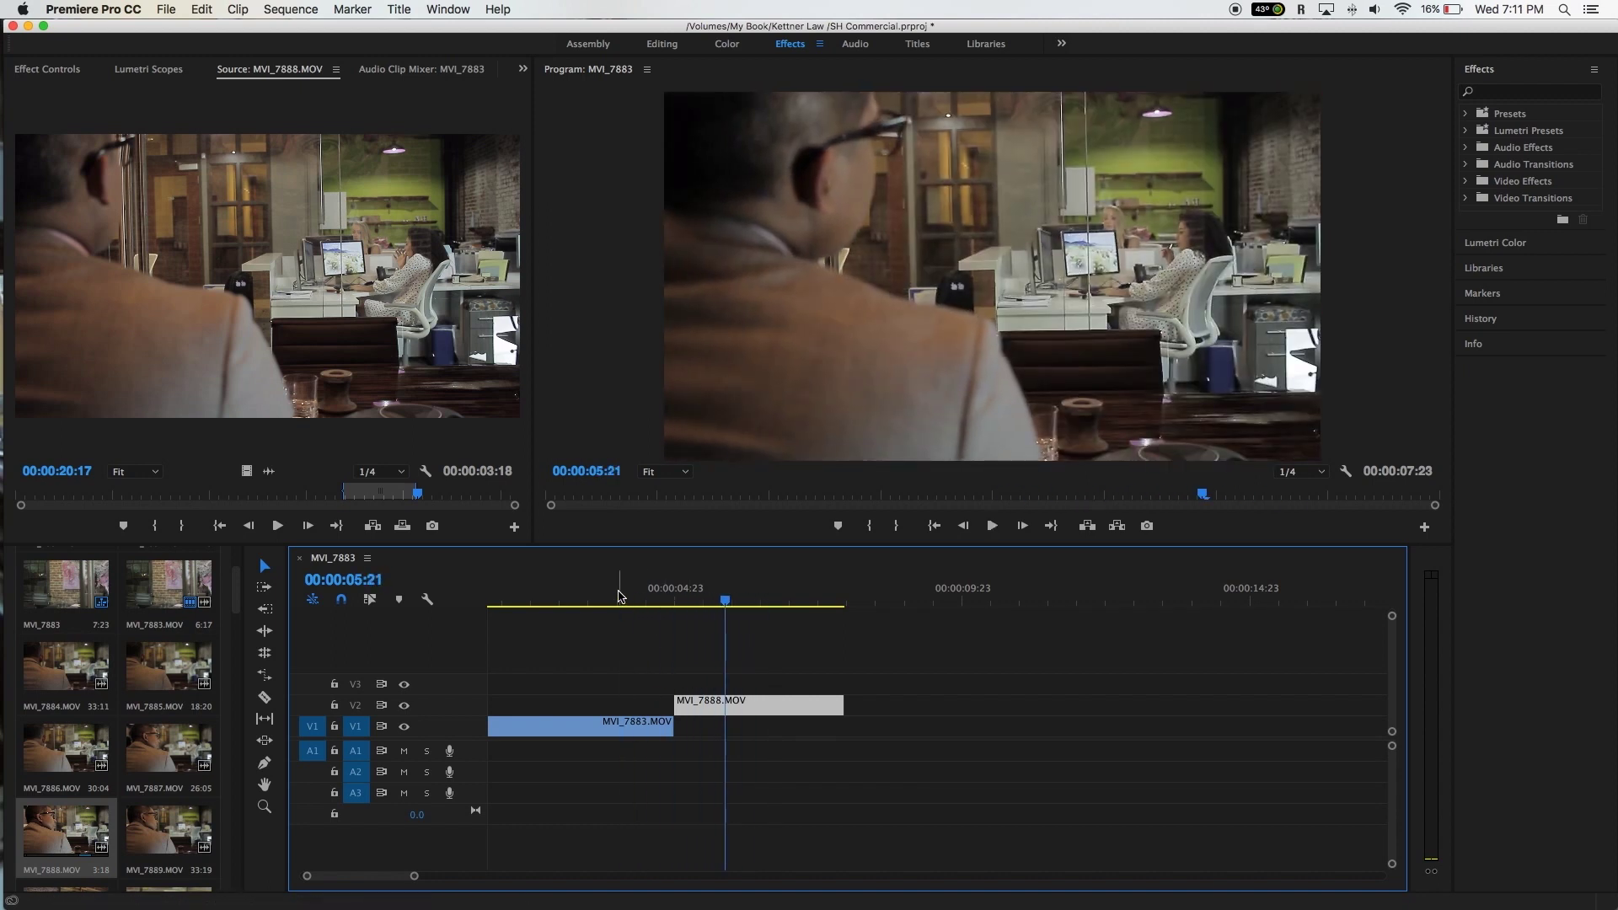
pyautogui.click(622, 600)
pyautogui.press('space')
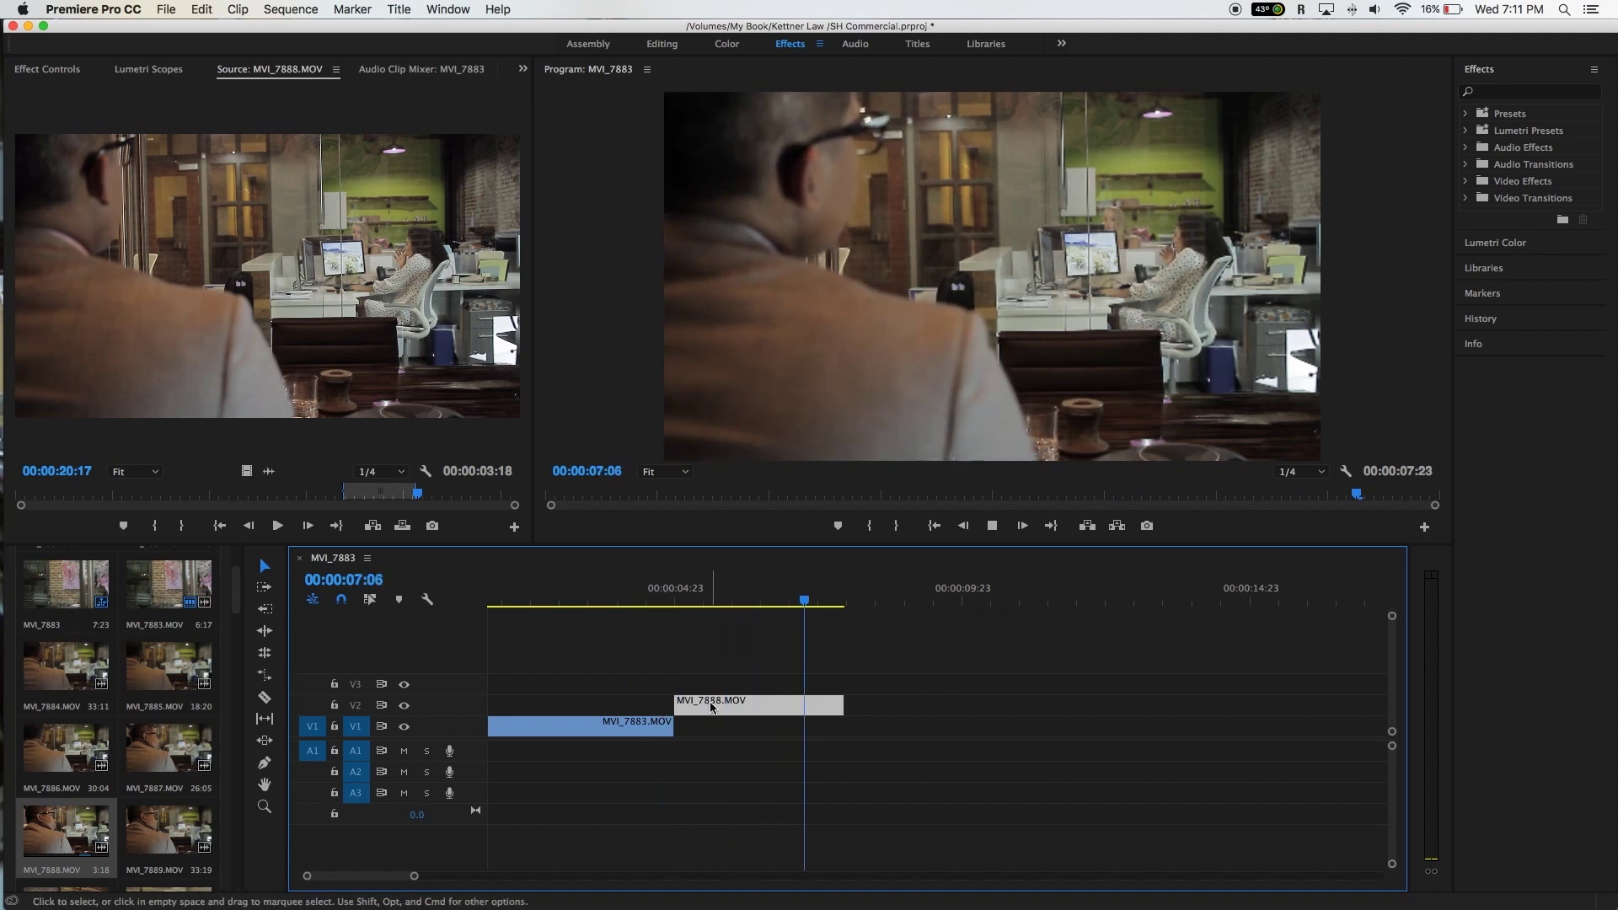
pyautogui.click(654, 599)
pyautogui.press('space')
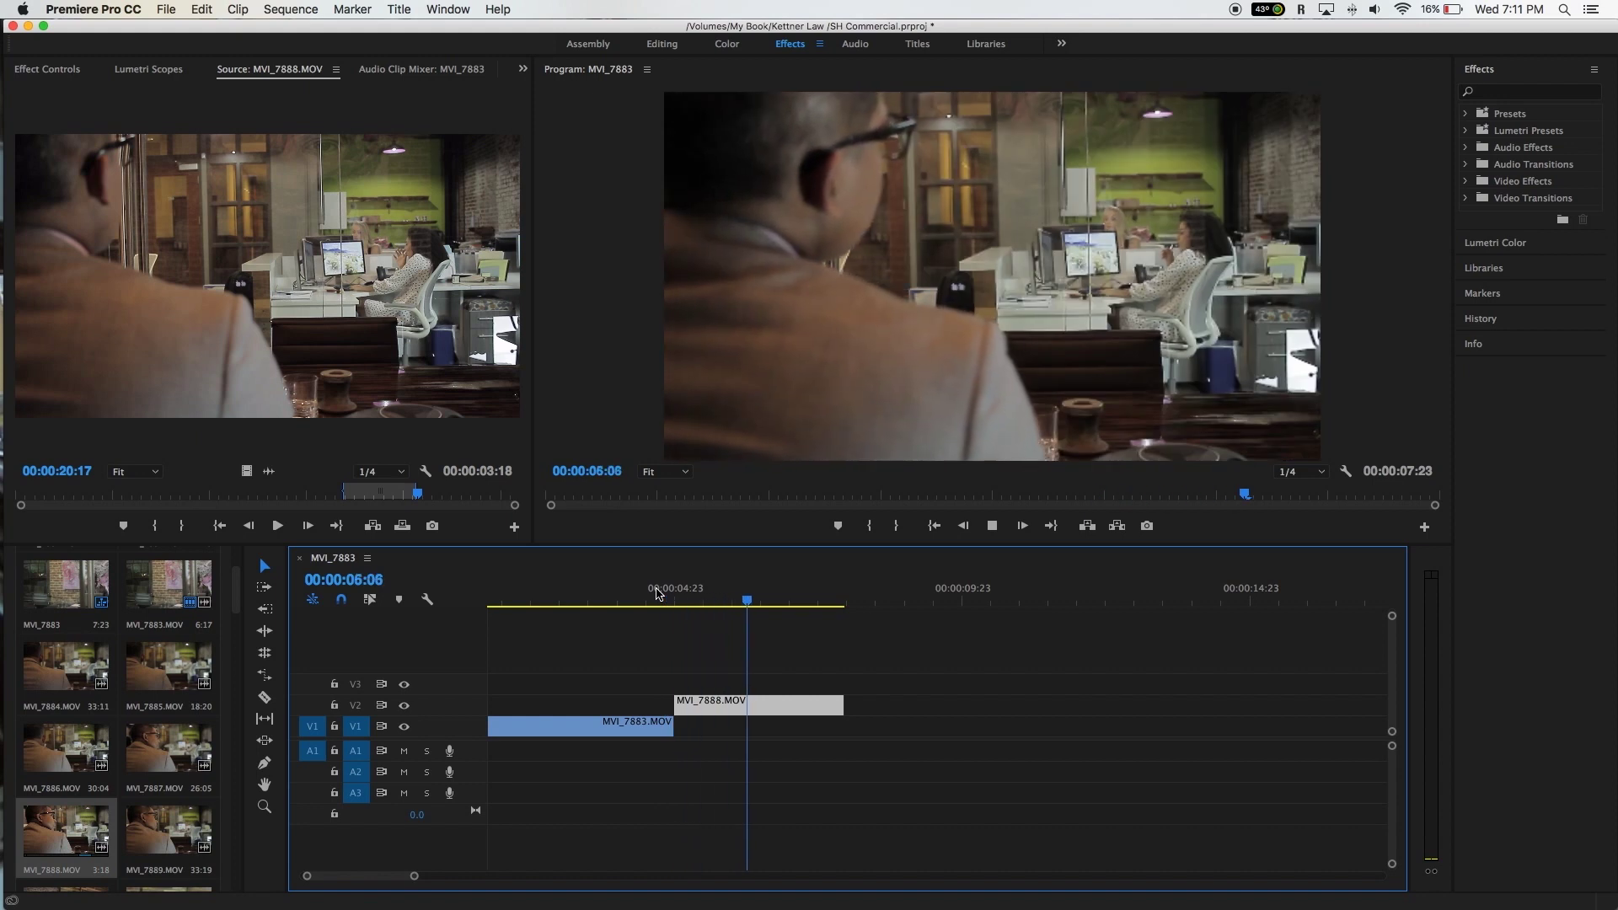
pyautogui.press('space')
pyautogui.press('space')
# Step: Enlarge the timeline temporarily and play the sequence from its beginning
pyautogui.press('`')
pyautogui.press('Home')
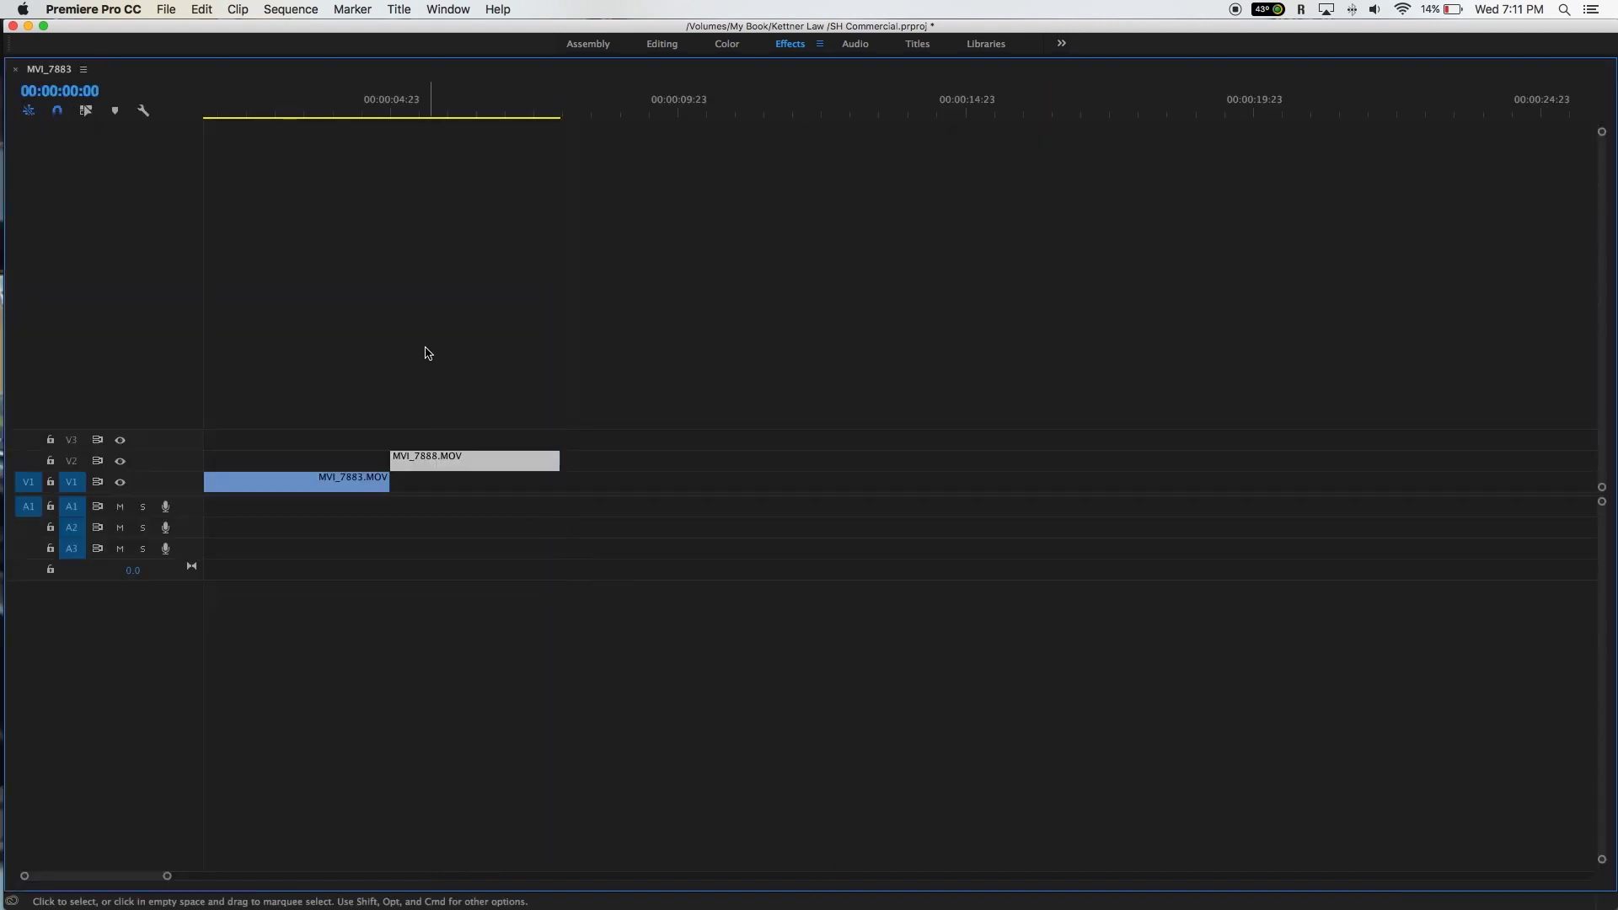
pyautogui.press('space')
pyautogui.press('`')
pyautogui.press('space')
# Step: Play the sequence again from about 00:00:03:00 through the MVI_7888.MOV shot
pyautogui.click(733, 612)
pyautogui.moveTo(690, 590)
pyautogui.mouseDown()
pyautogui.moveTo(895, 593)
pyautogui.moveTo(662, 598)
pyautogui.mouseUp()
pyautogui.press('space')
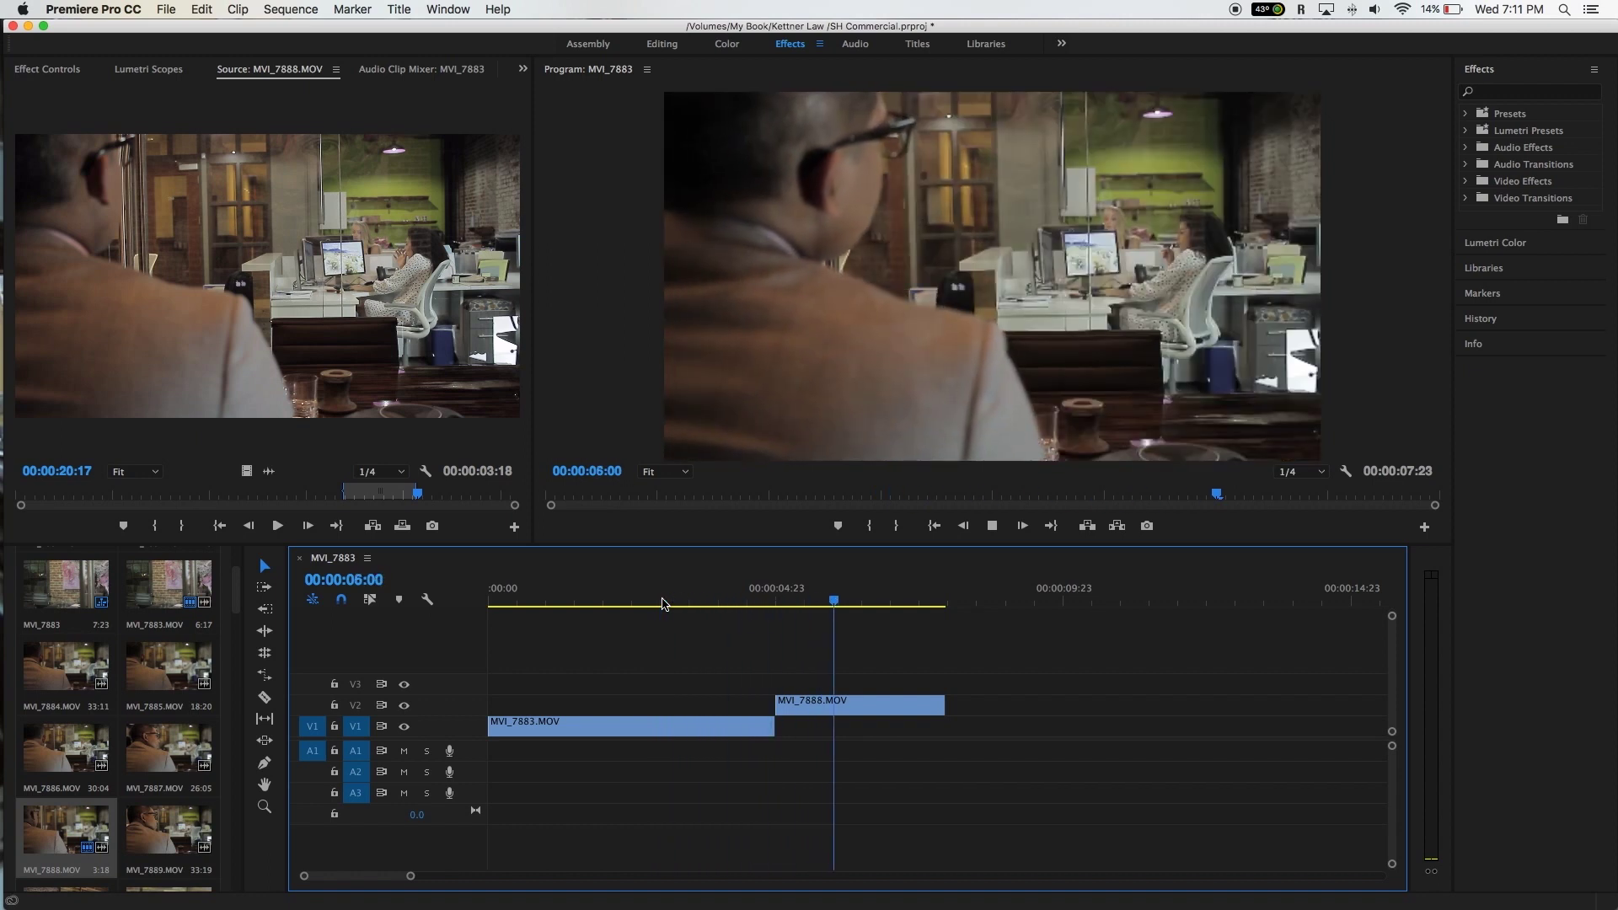
pyautogui.press('space')
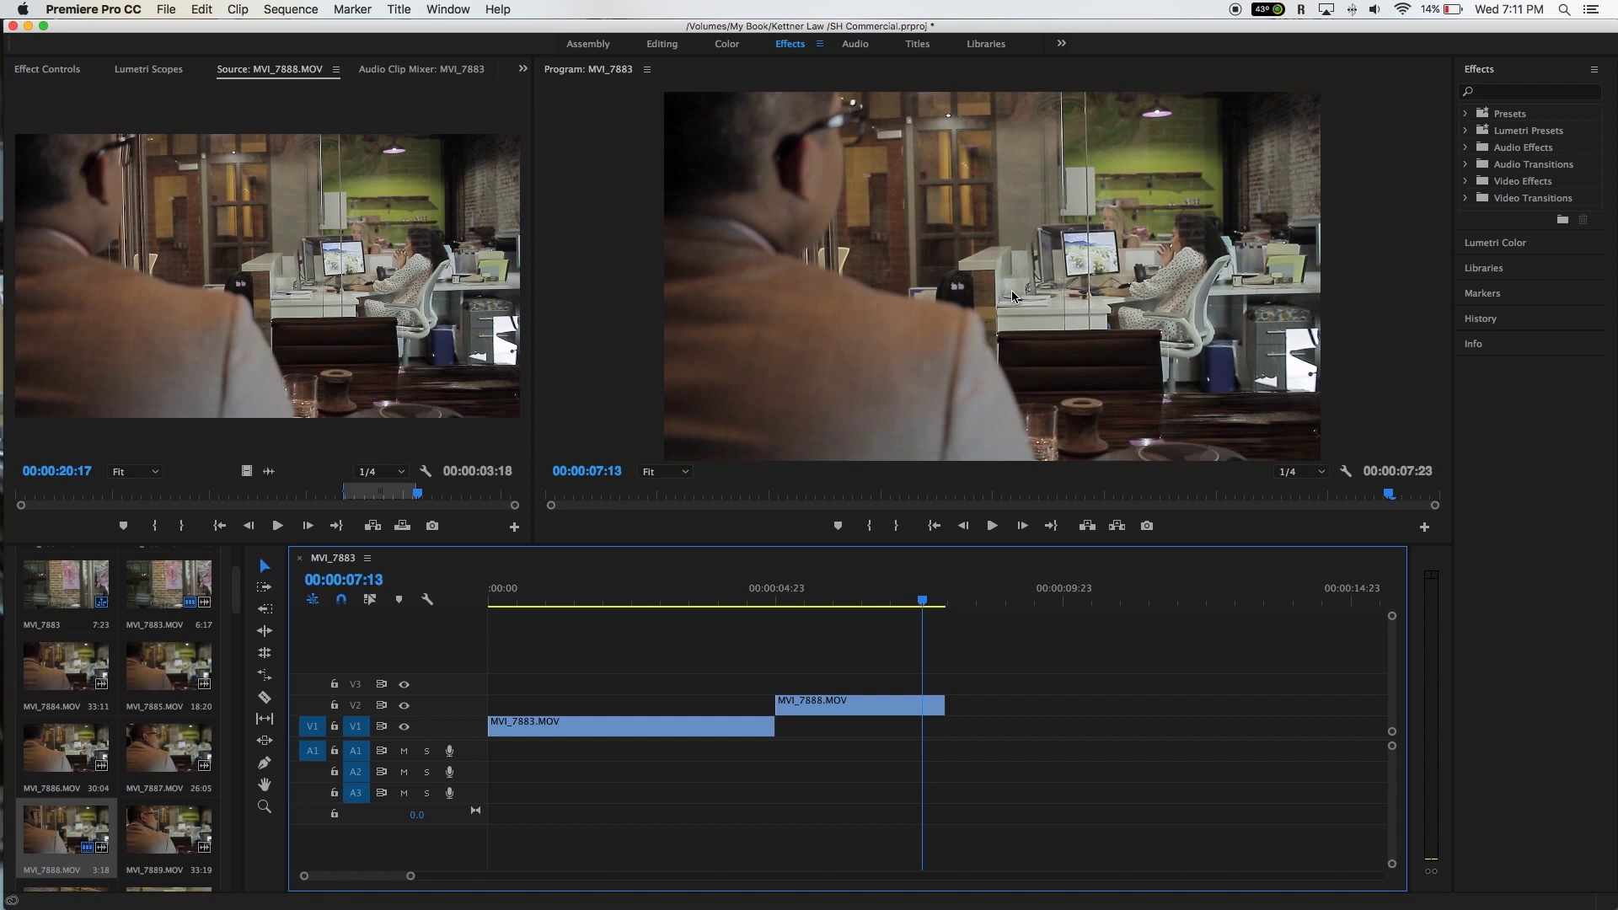
# Step: Play the whole two-shot sequence from the start to the end of MVI_7888.MOV
pyautogui.press('Home')
pyautogui.press('space')
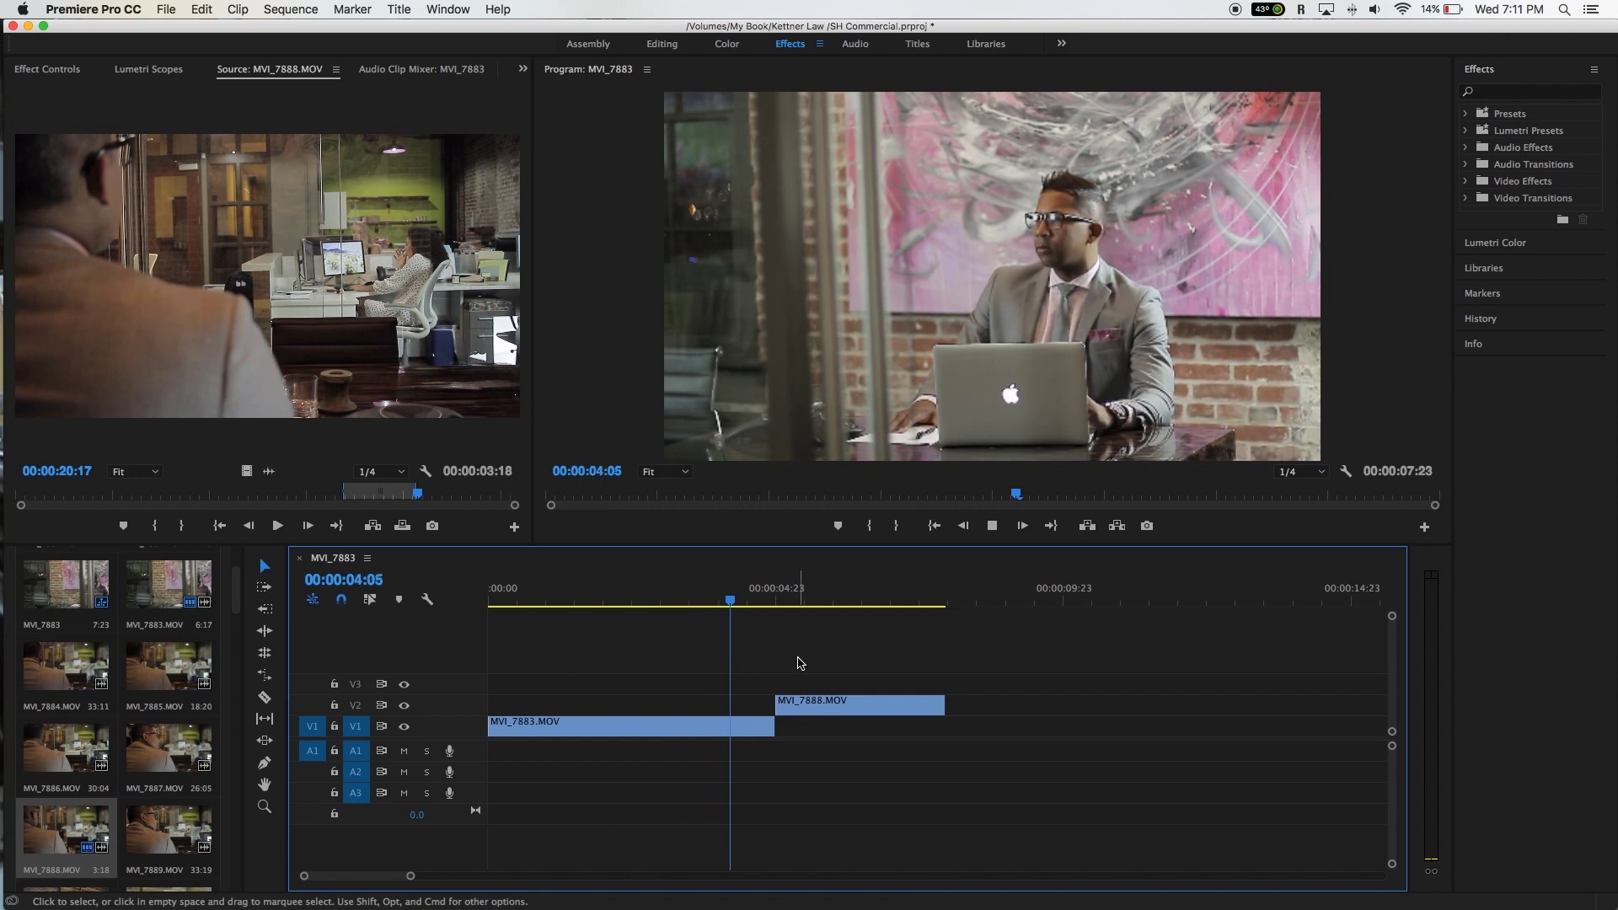
pyautogui.press('space')
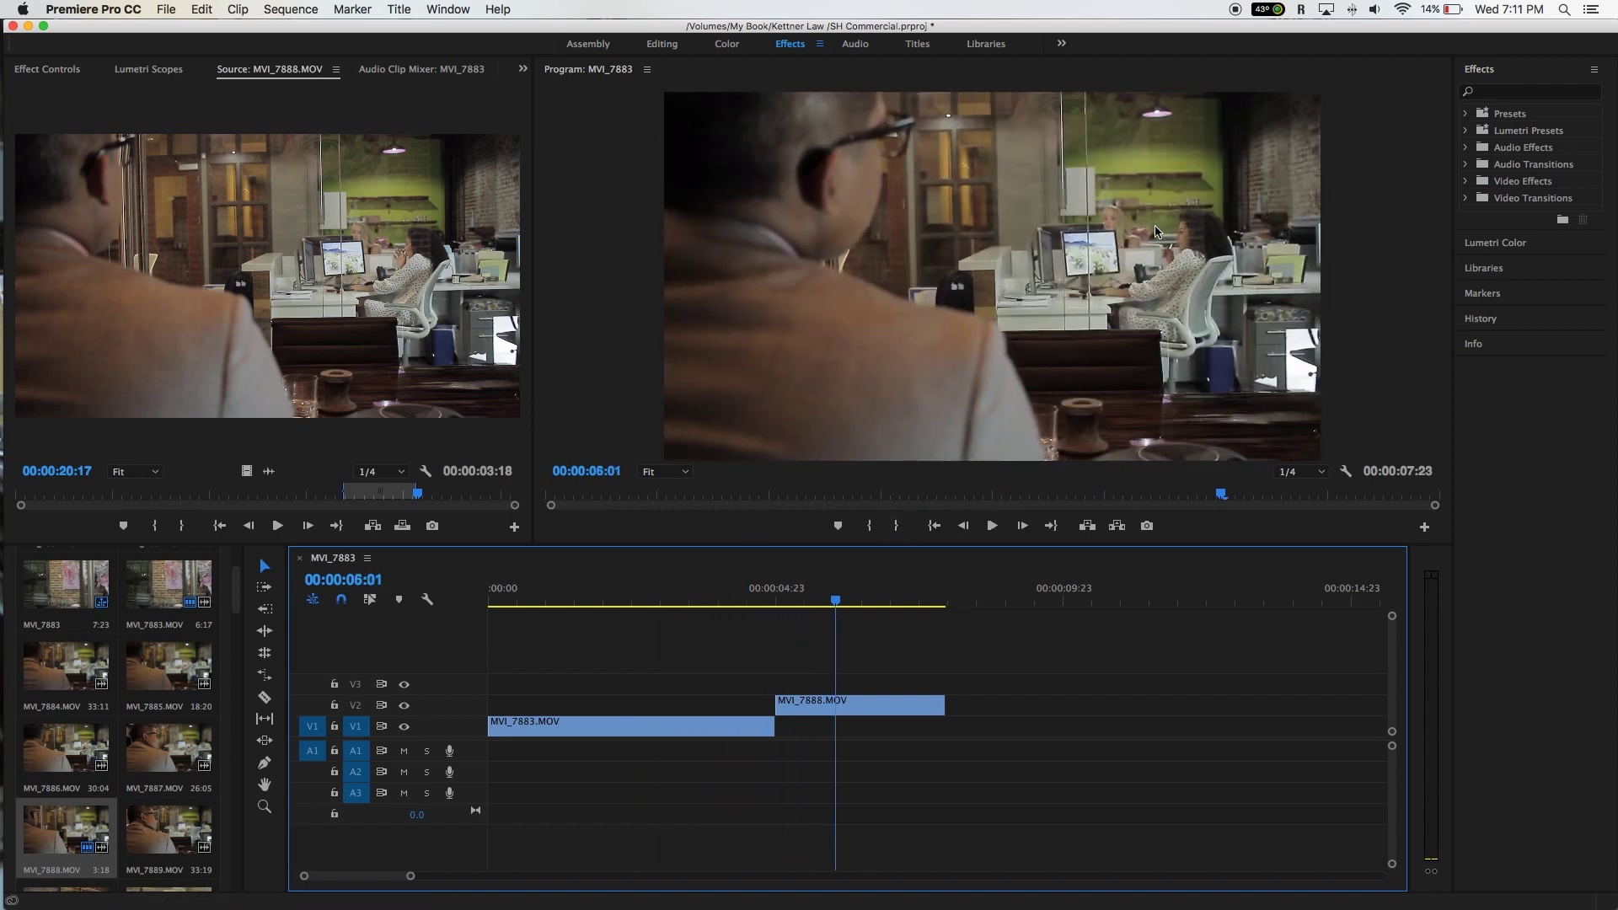
pyautogui.press('space')
pyautogui.press('space')
# Step: Load MVI_7891.MOV and MVI_7893.MOV in turn and scrub through each for a shot of the woman at her desk
pyautogui.scroll(-5, 88, 674)
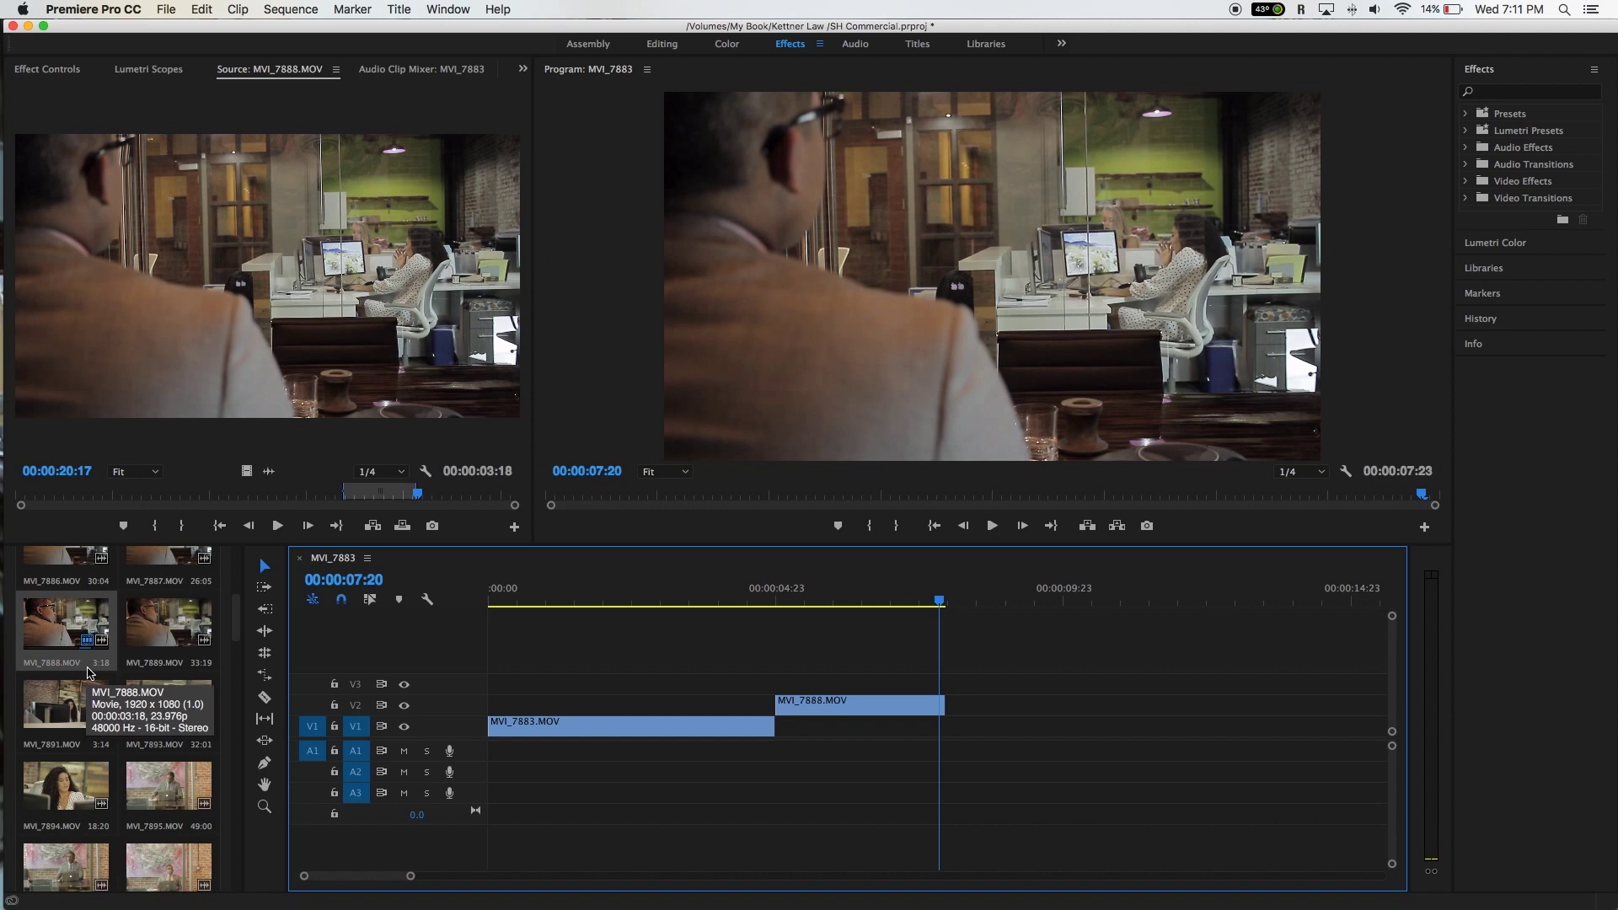
pyautogui.doubleClick(68, 704)
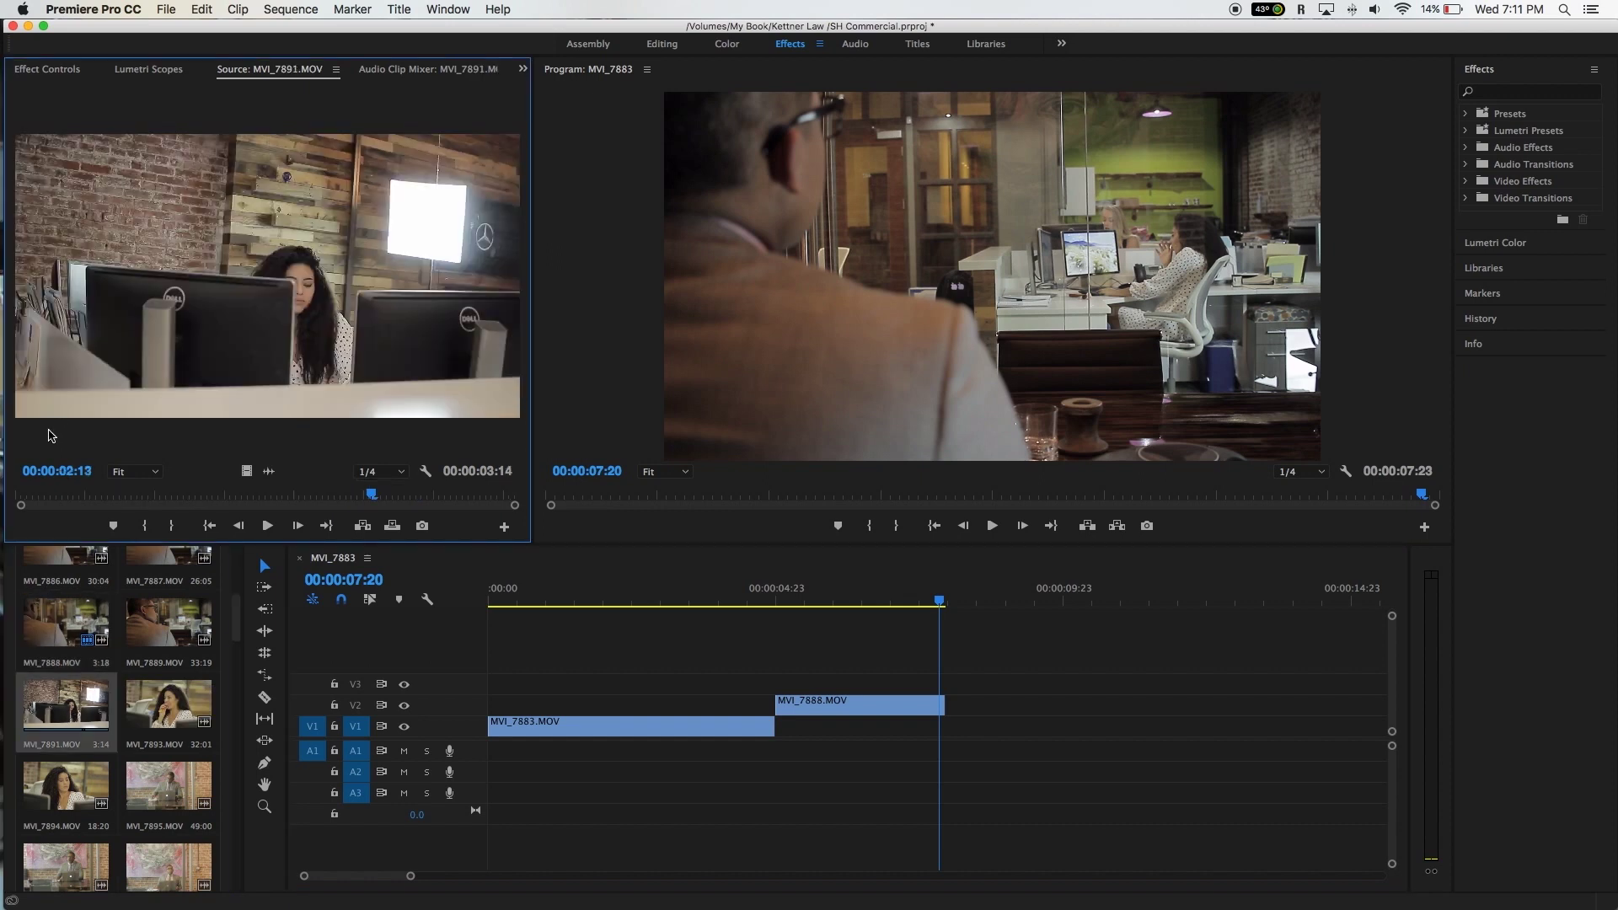
pyautogui.moveTo(42, 499); pyautogui.dragTo(504, 499)
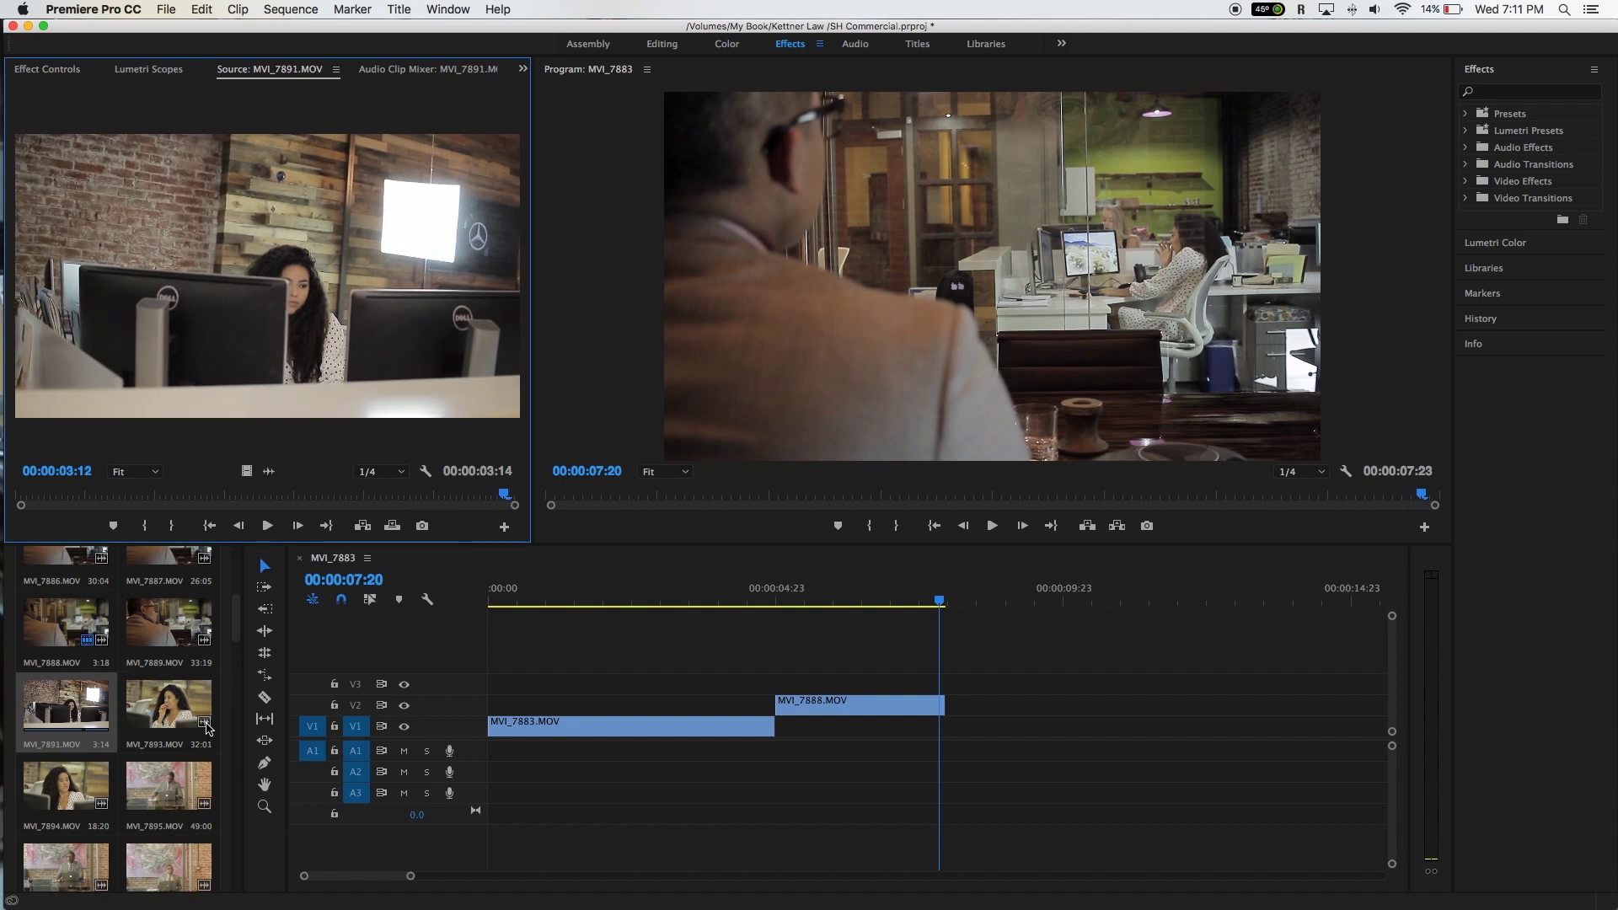
pyautogui.click(143, 717)
pyautogui.doubleClick(143, 717)
pyautogui.moveTo(26, 500); pyautogui.dragTo(497, 486)
# Step: Load MVI_7894.MOV in the Source monitor, scrub through it and play its last seconds
pyautogui.doubleClick(78, 819)
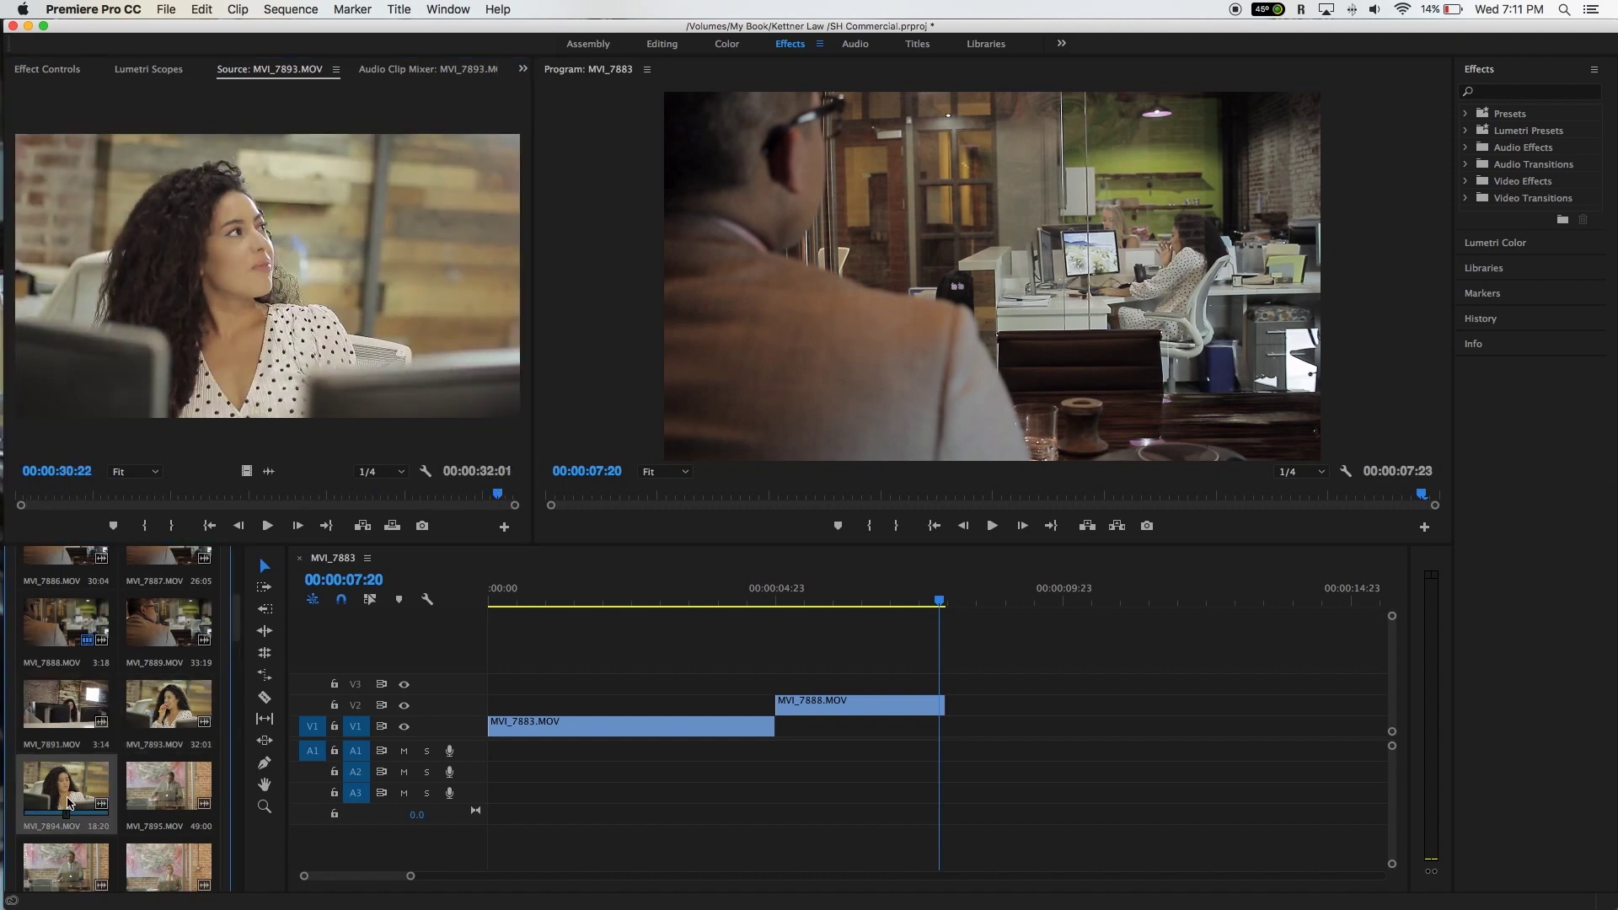
pyautogui.moveTo(34, 488); pyautogui.dragTo(287, 502)
pyautogui.moveTo(546, 499); pyautogui.dragTo(549, 498)
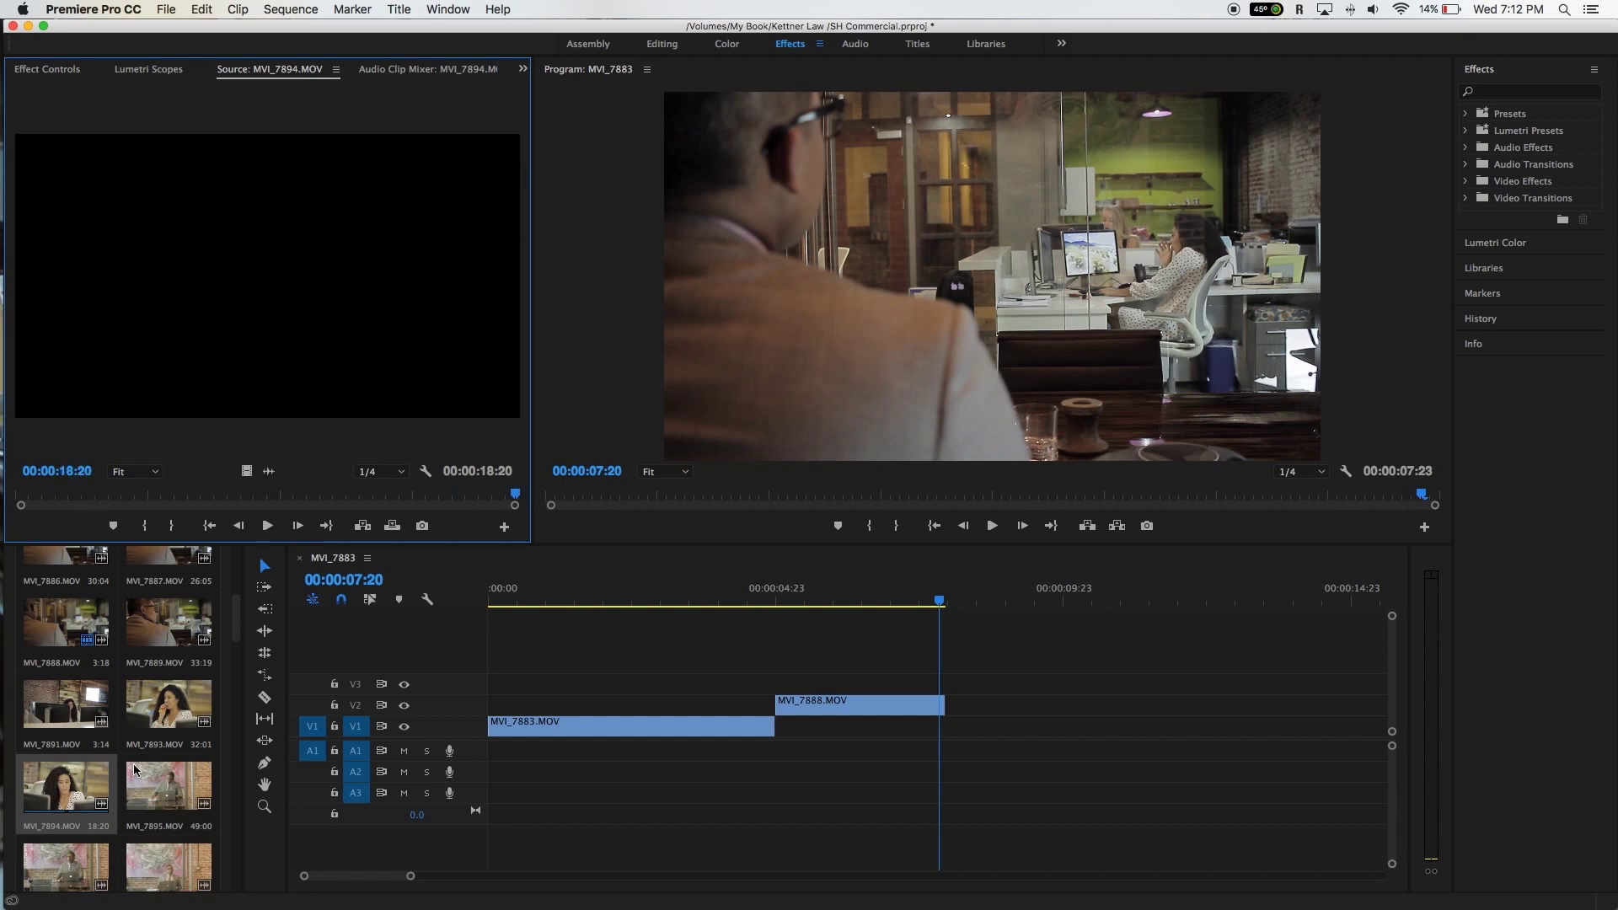
pyautogui.press('space')
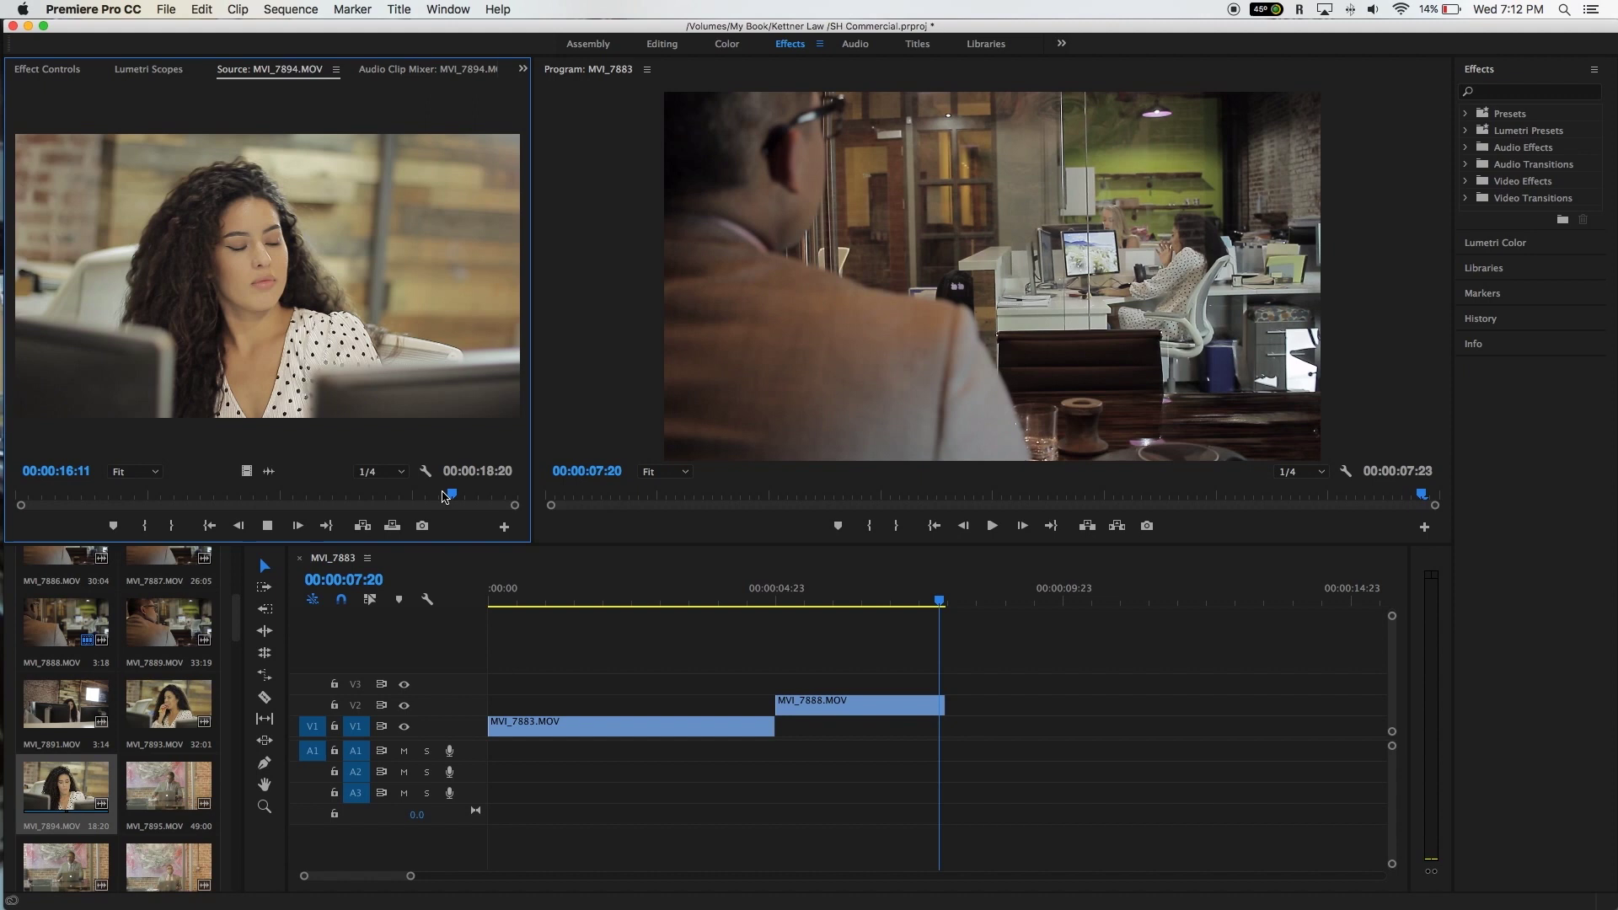
pyautogui.press('space')
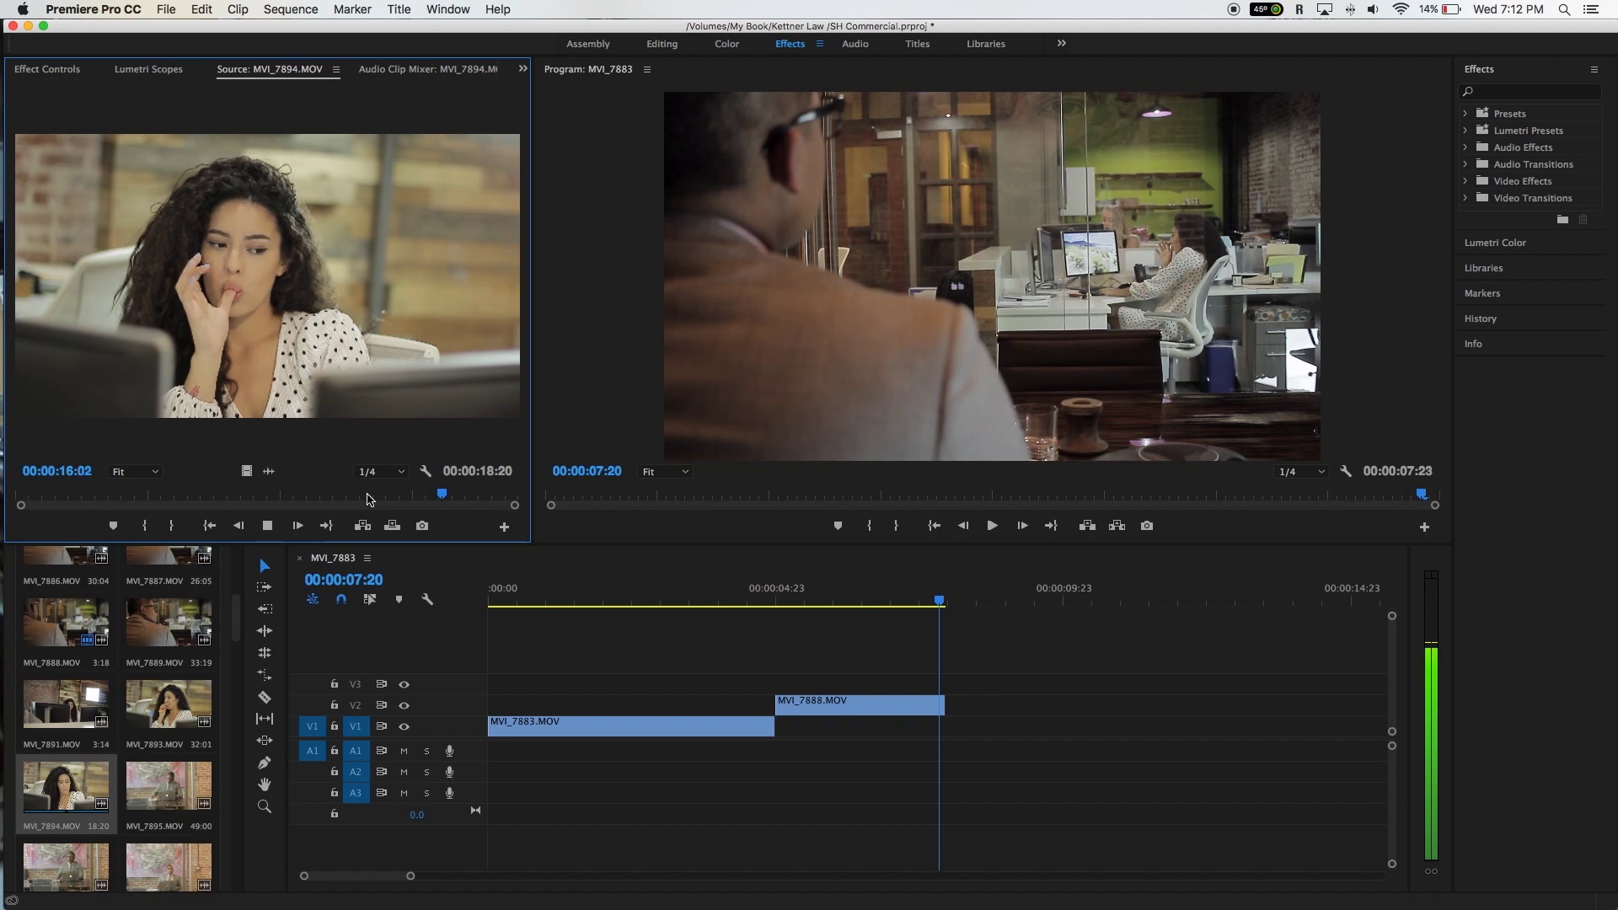
pyautogui.press('space')
# Step: Mark the range of MVI_7894.MOV showing the woman's reaction, with the Out point at about 00:00:17:13
pyautogui.click(422, 495)
pyautogui.press('space')
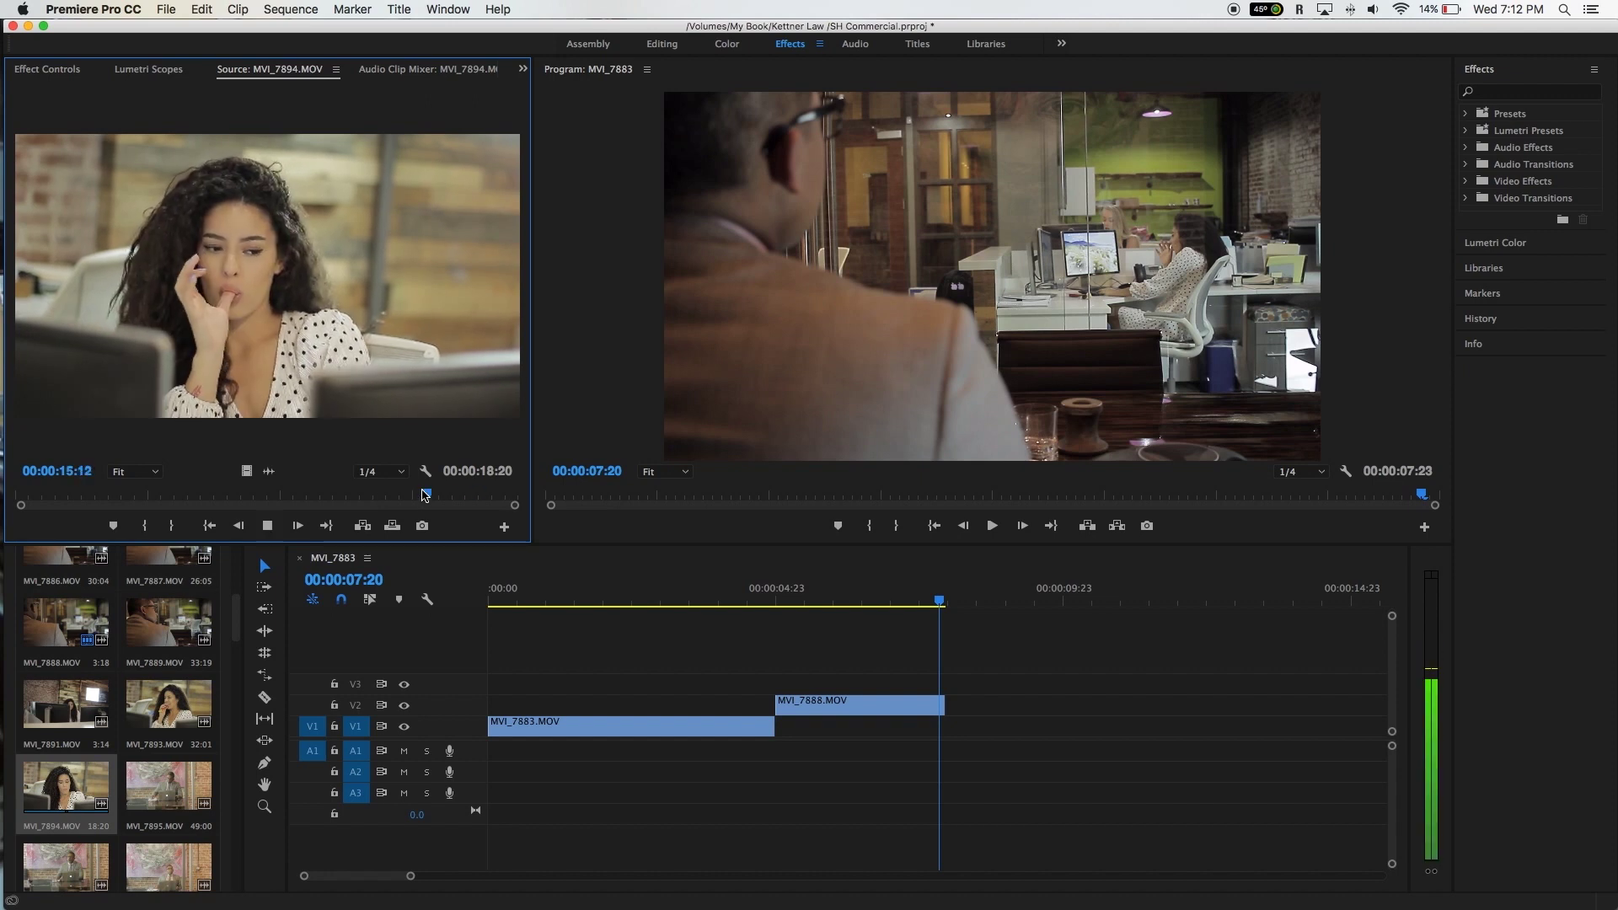
pyautogui.click(364, 495)
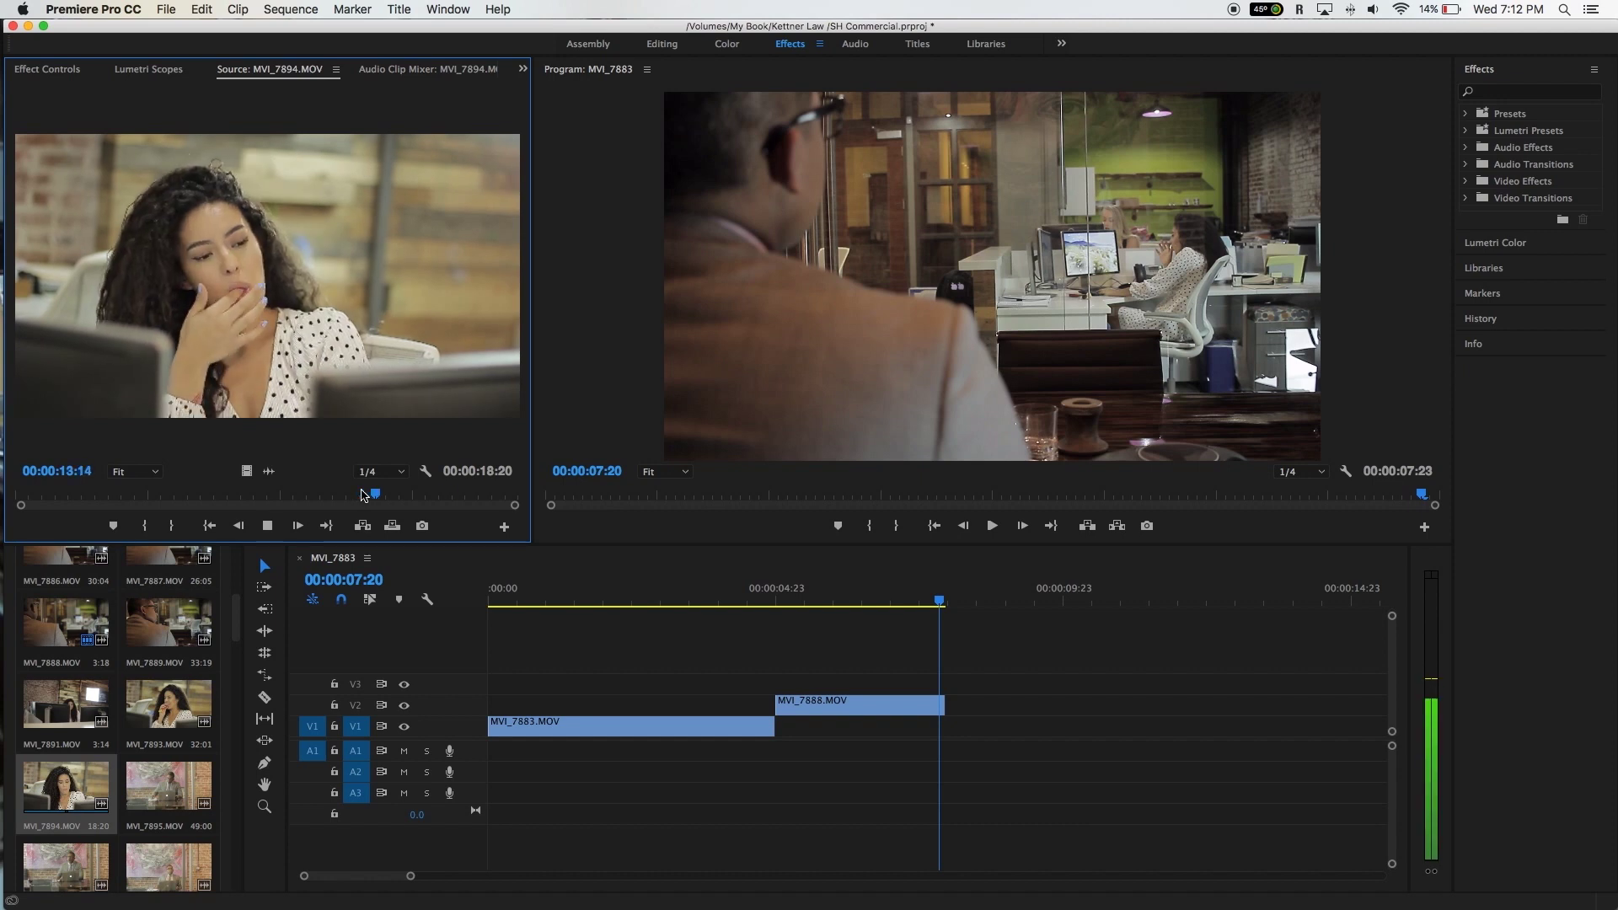
pyautogui.press('i')
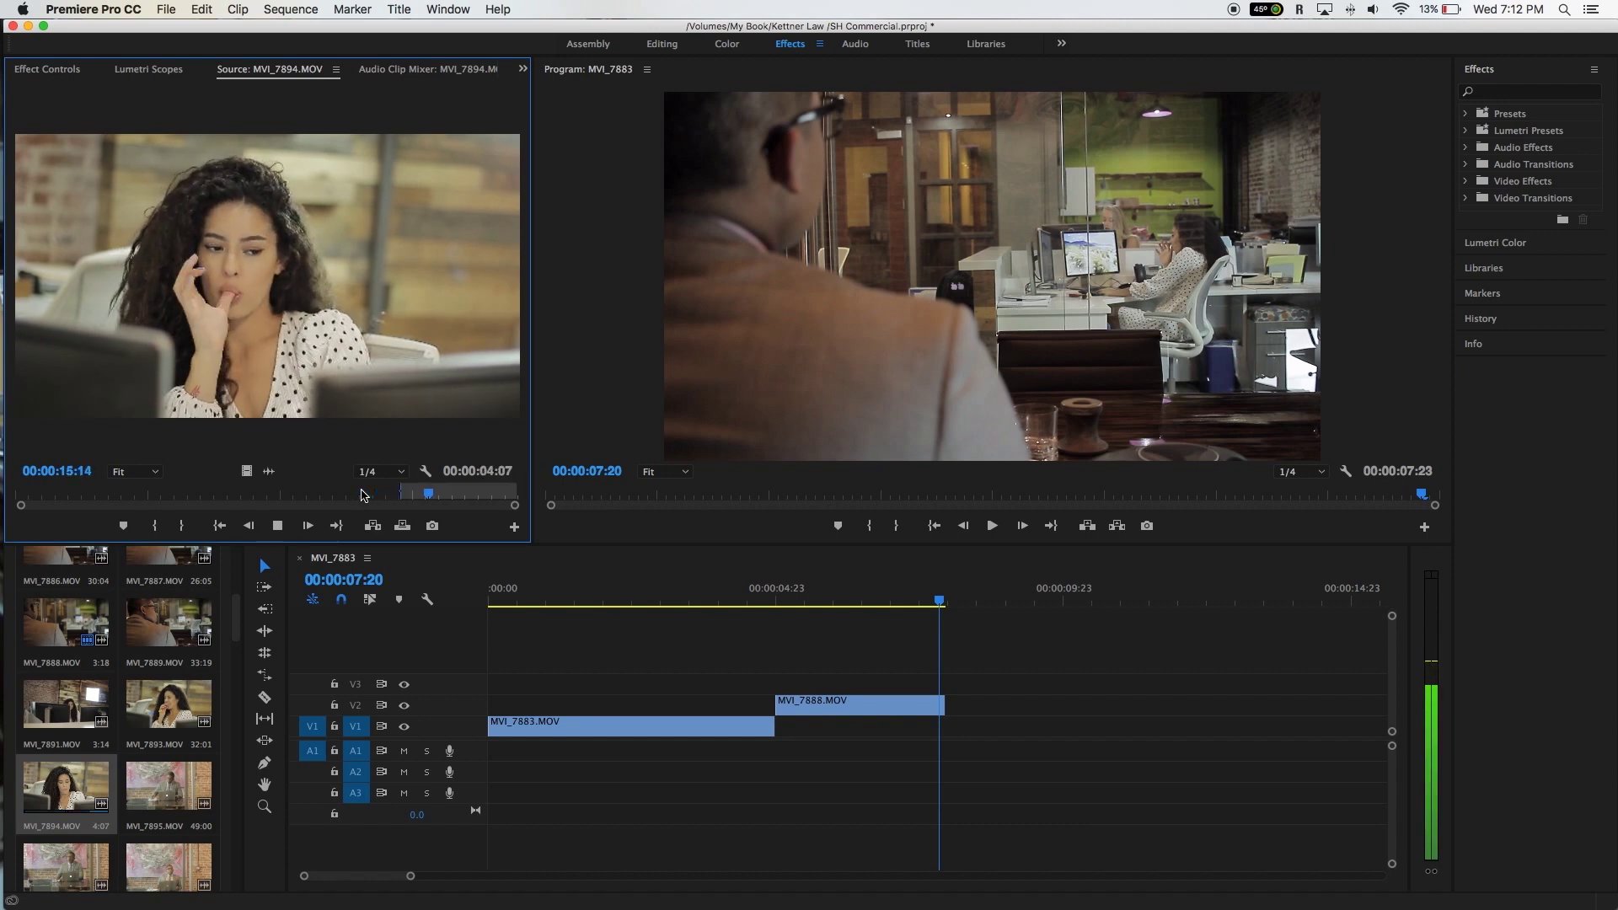
pyautogui.press('o')
pyautogui.press('space')
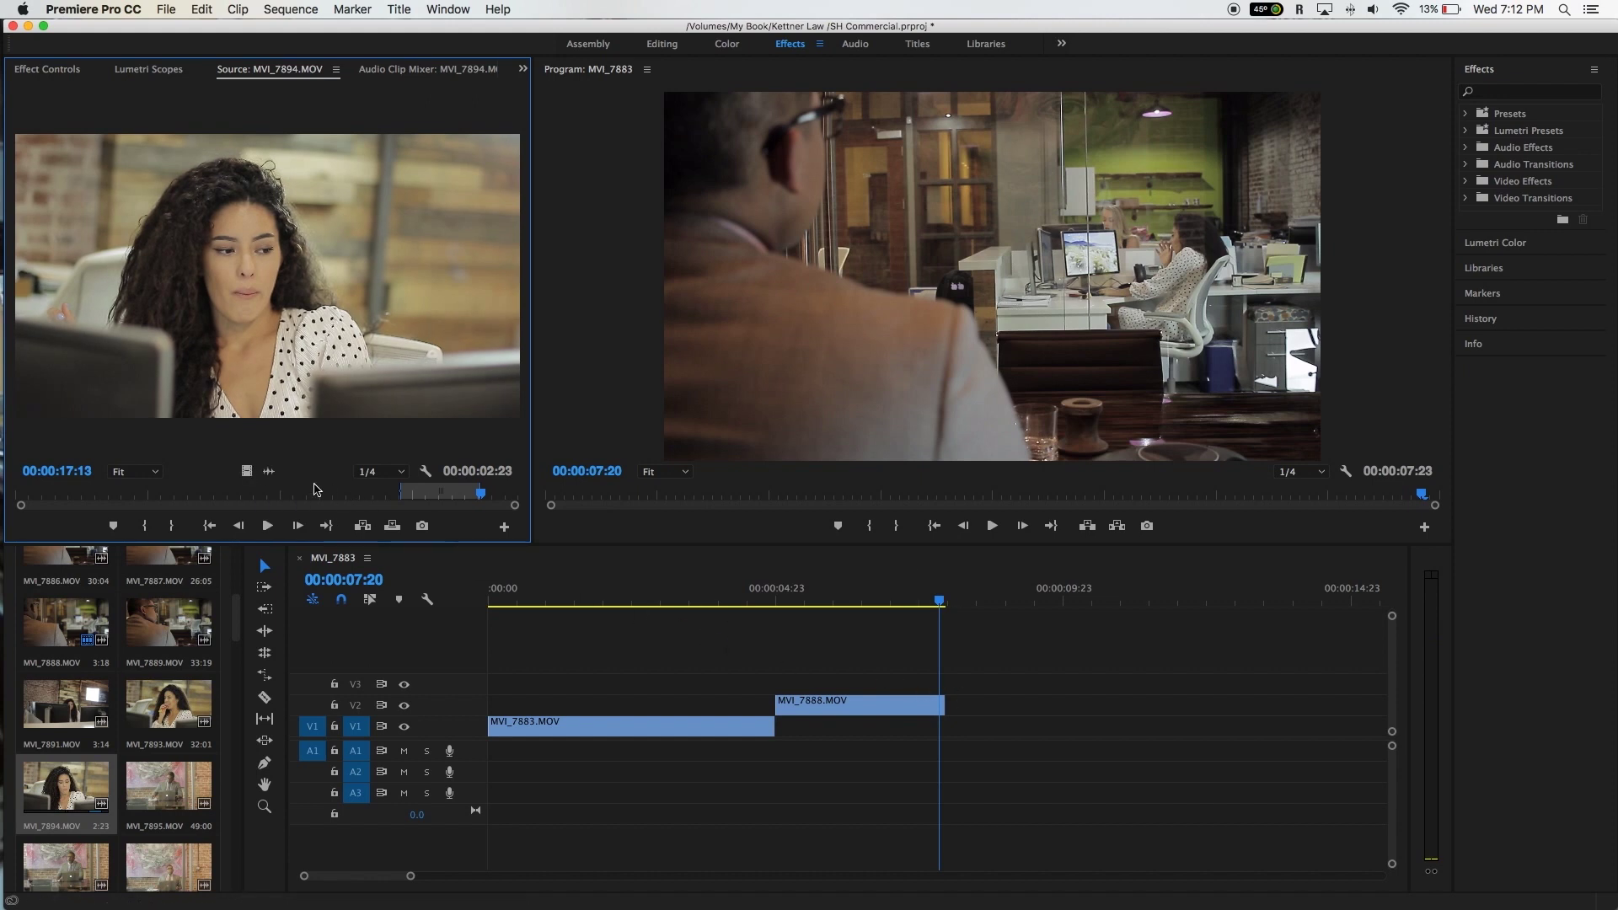
# Step: Place only the video of MVI_7894.MOV on V3 directly after MVI_7888.MOV and play through the new cut
pyautogui.moveTo(247, 470); pyautogui.dragTo(947, 679)
pyautogui.click(861, 597)
pyautogui.press('space')
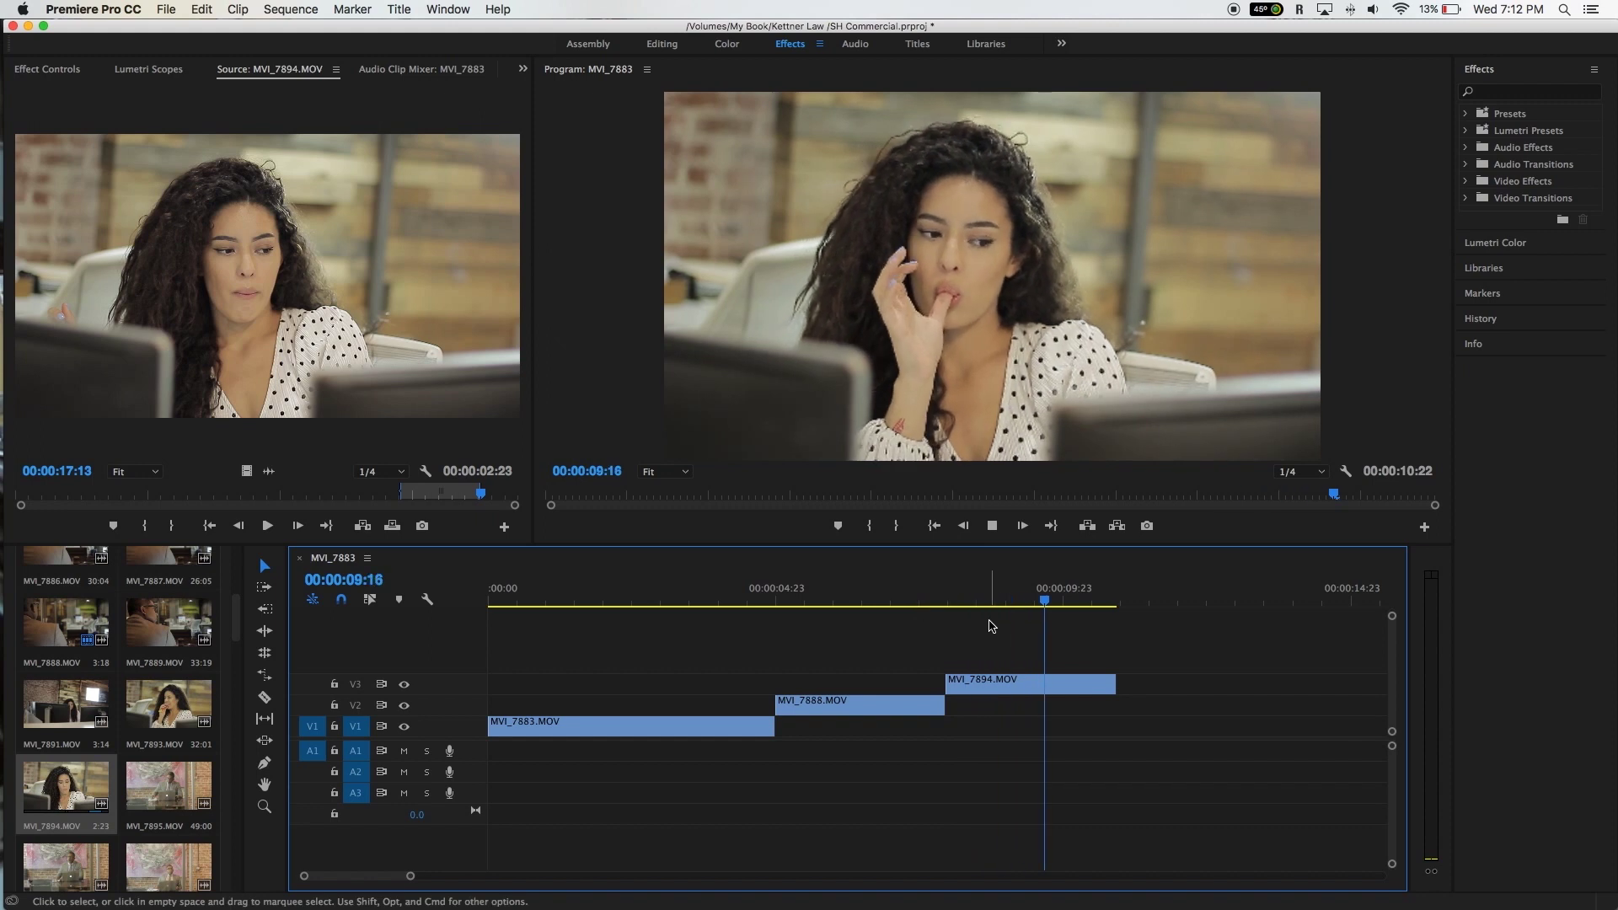
pyautogui.click(772, 589)
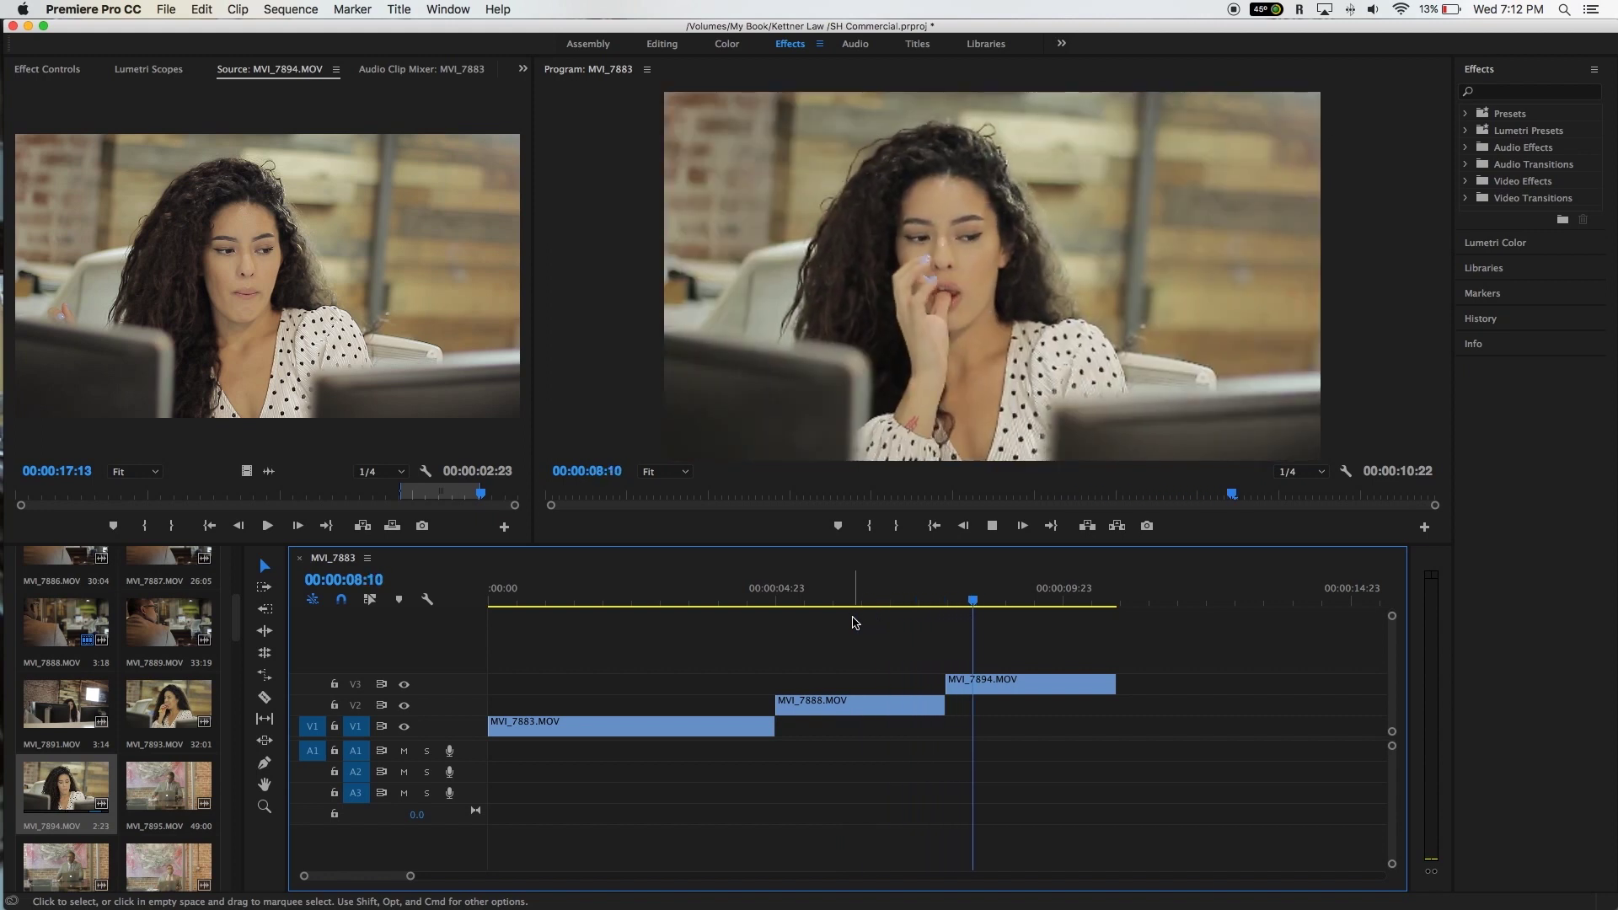
# Step: Trim the opening of MVI_7894.MOV on V3, keep it directly after MVI_7888.MOV and play through the shortened cut
pyautogui.press('space')
pyautogui.moveTo(947, 683); pyautogui.dragTo(988, 692)
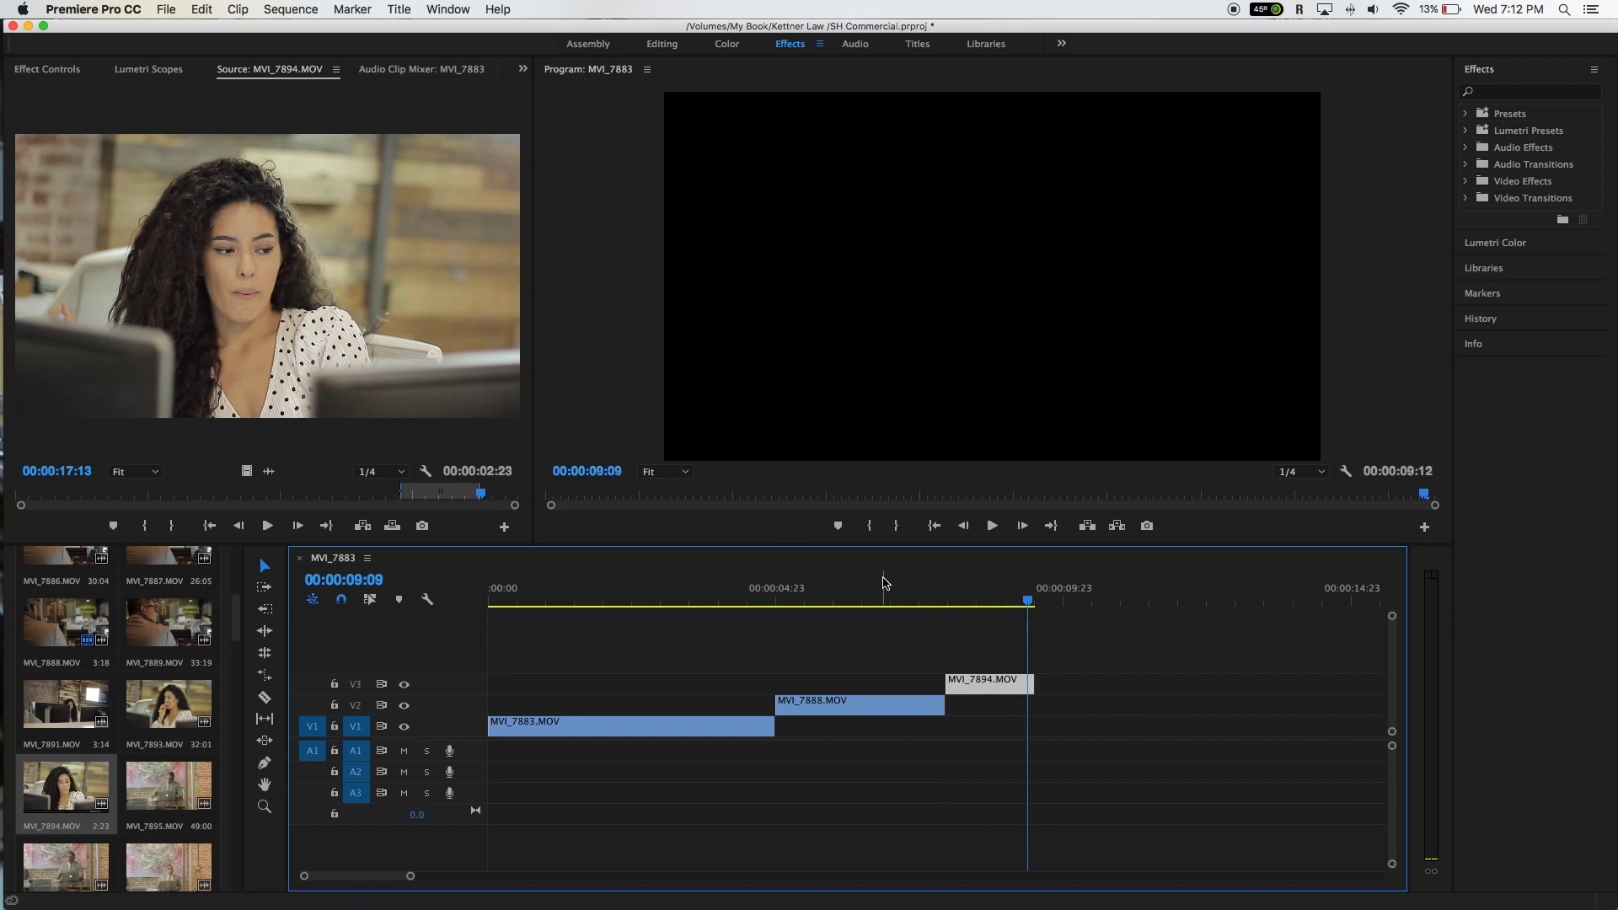
pyautogui.click(882, 583)
pyautogui.press('space')
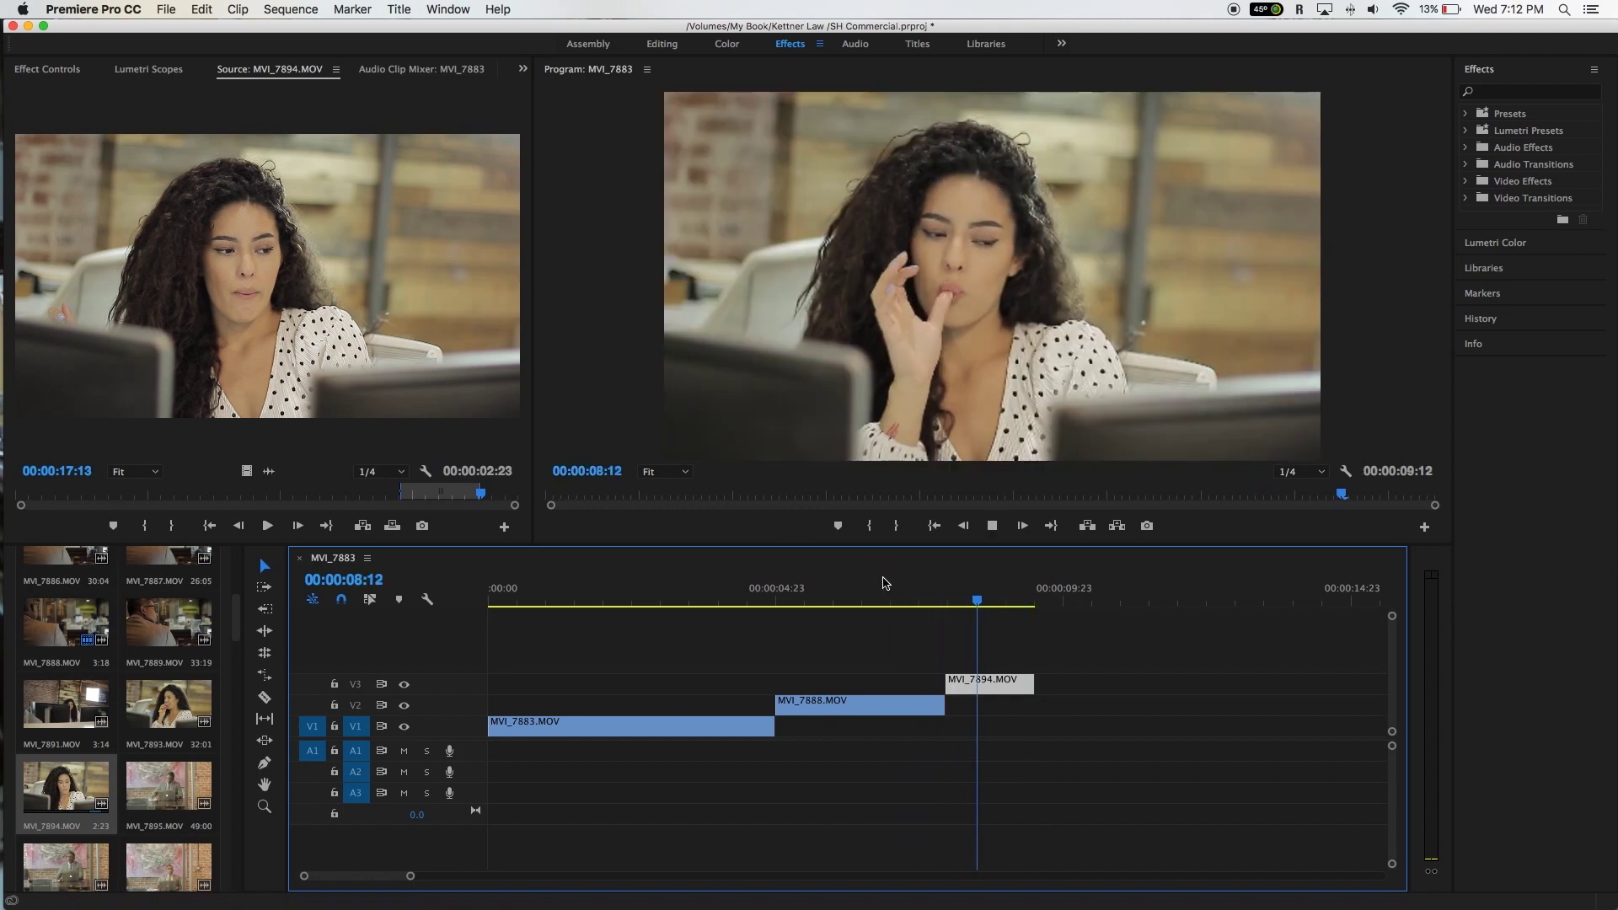
# Step: Replay the opening of the sequence and delete MVI_7894.MOV from V3
pyautogui.press('Home')
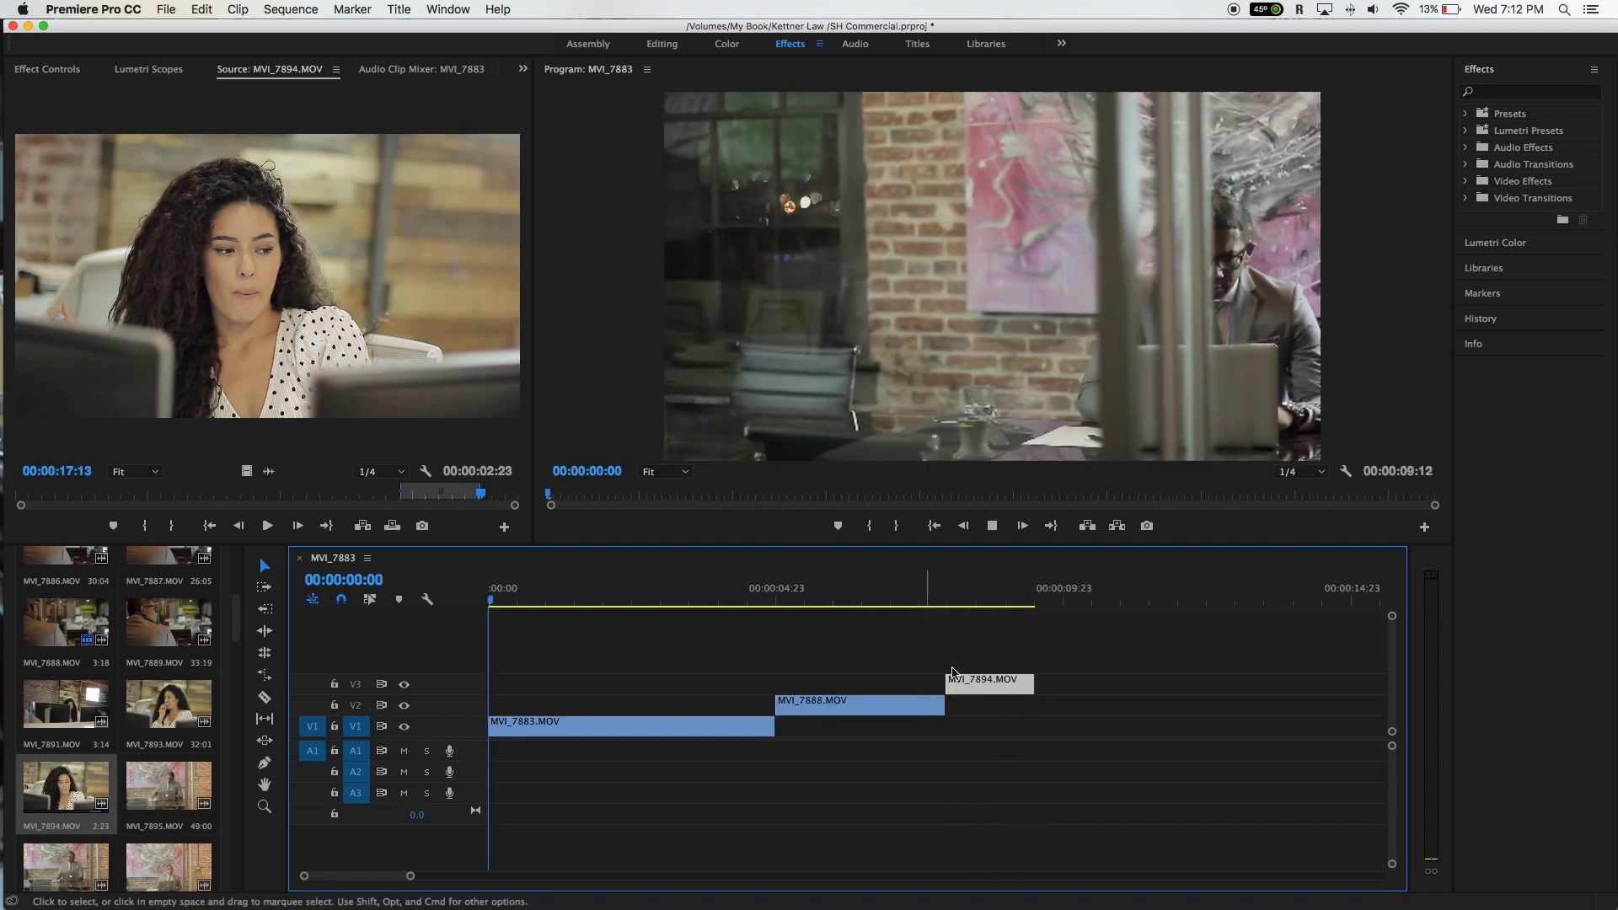
pyautogui.press('space')
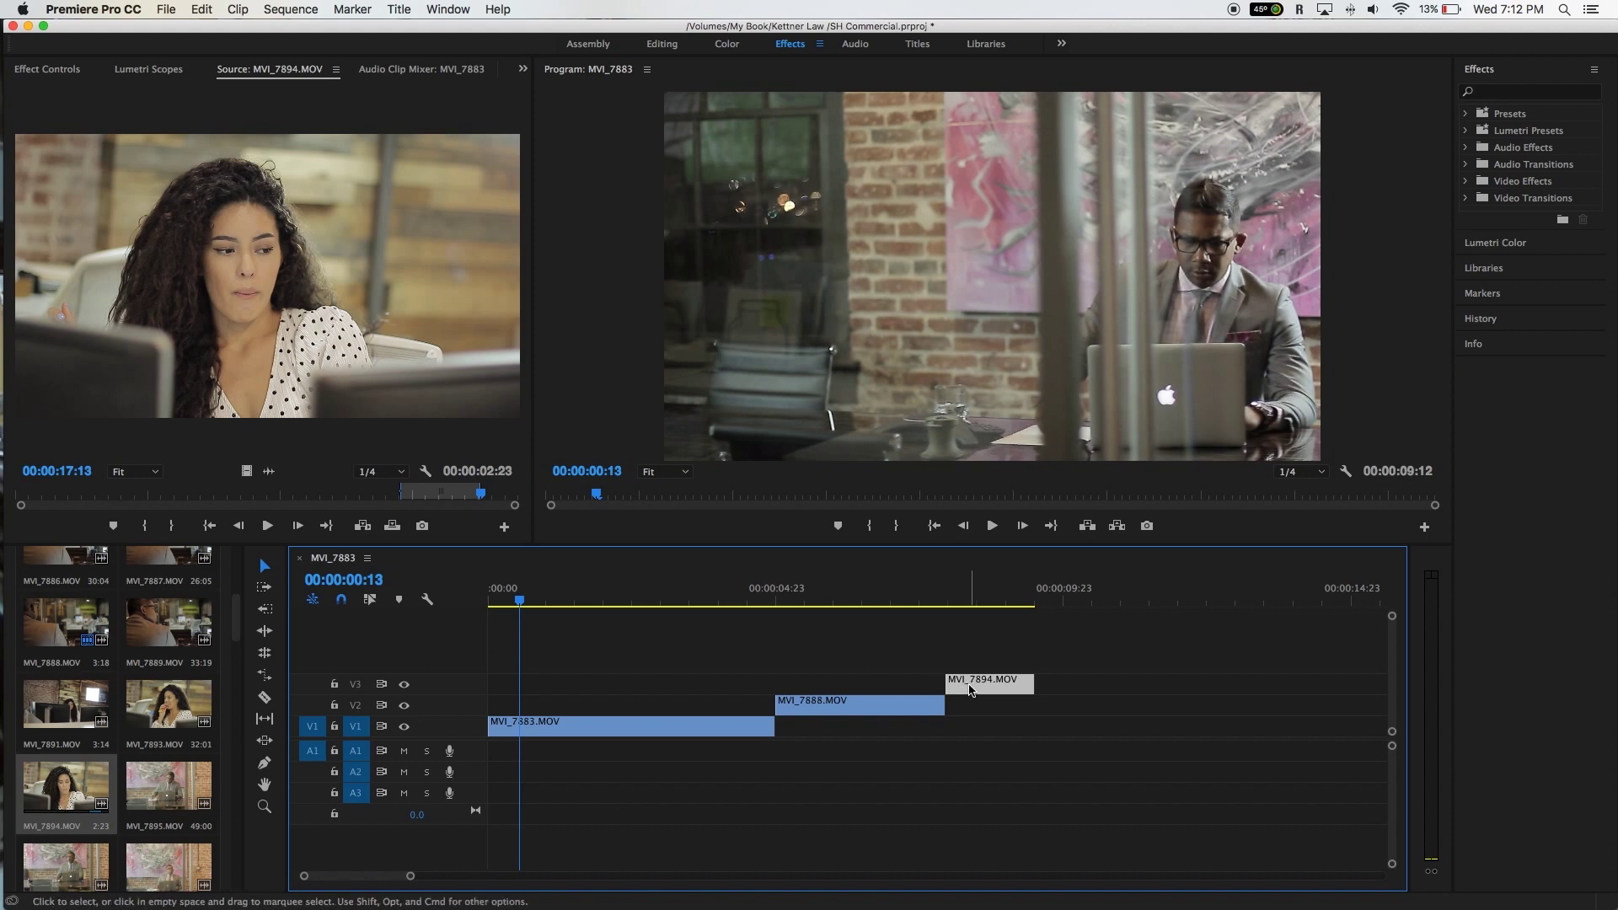
pyautogui.press('Delete')
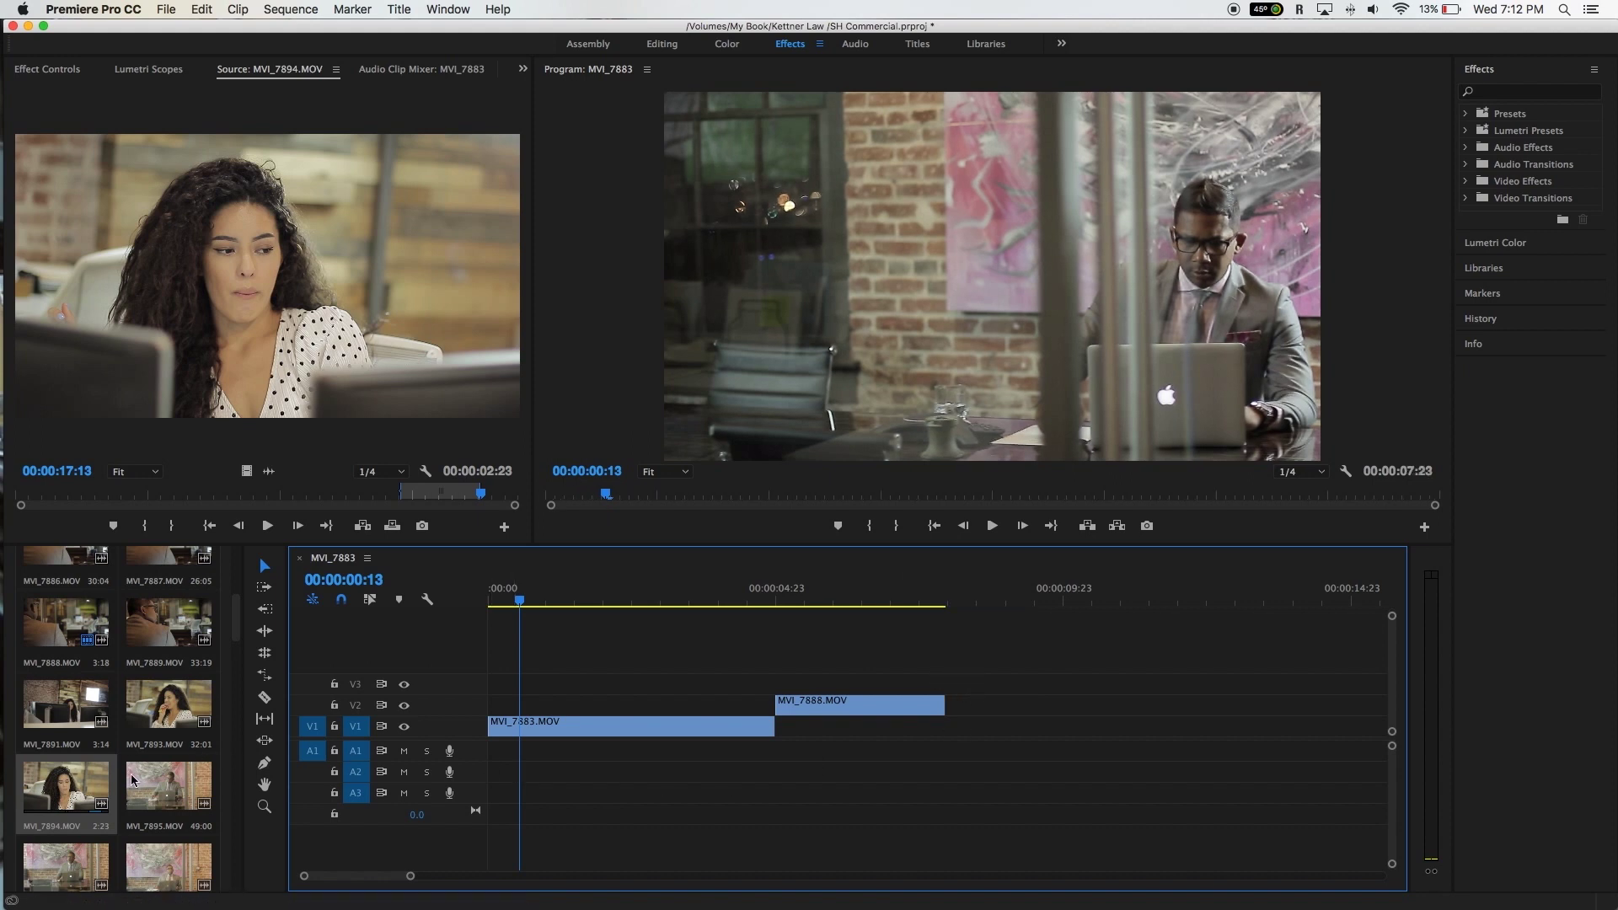
# Step: Scrub through MVI_7894.MOV in the Source monitor, play it from about 00:00:05:00 and mark an earlier In point
pyautogui.scroll(-3, 109, 682)
pyautogui.moveTo(147, 499); pyautogui.dragTo(205, 504)
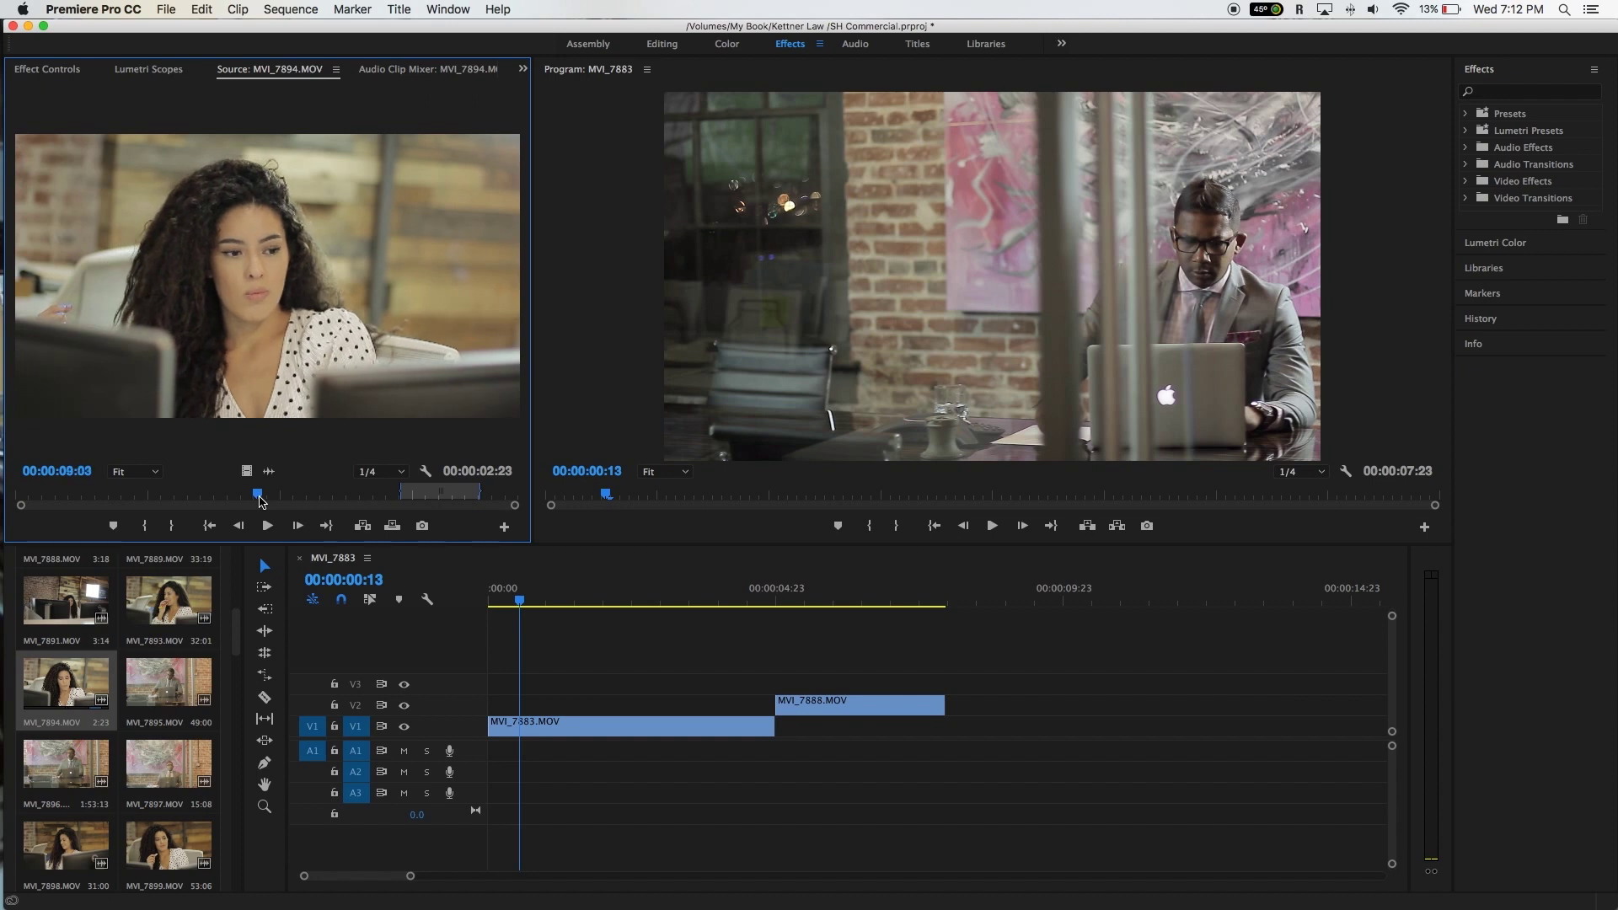
pyautogui.moveTo(433, 501); pyautogui.dragTo(199, 510)
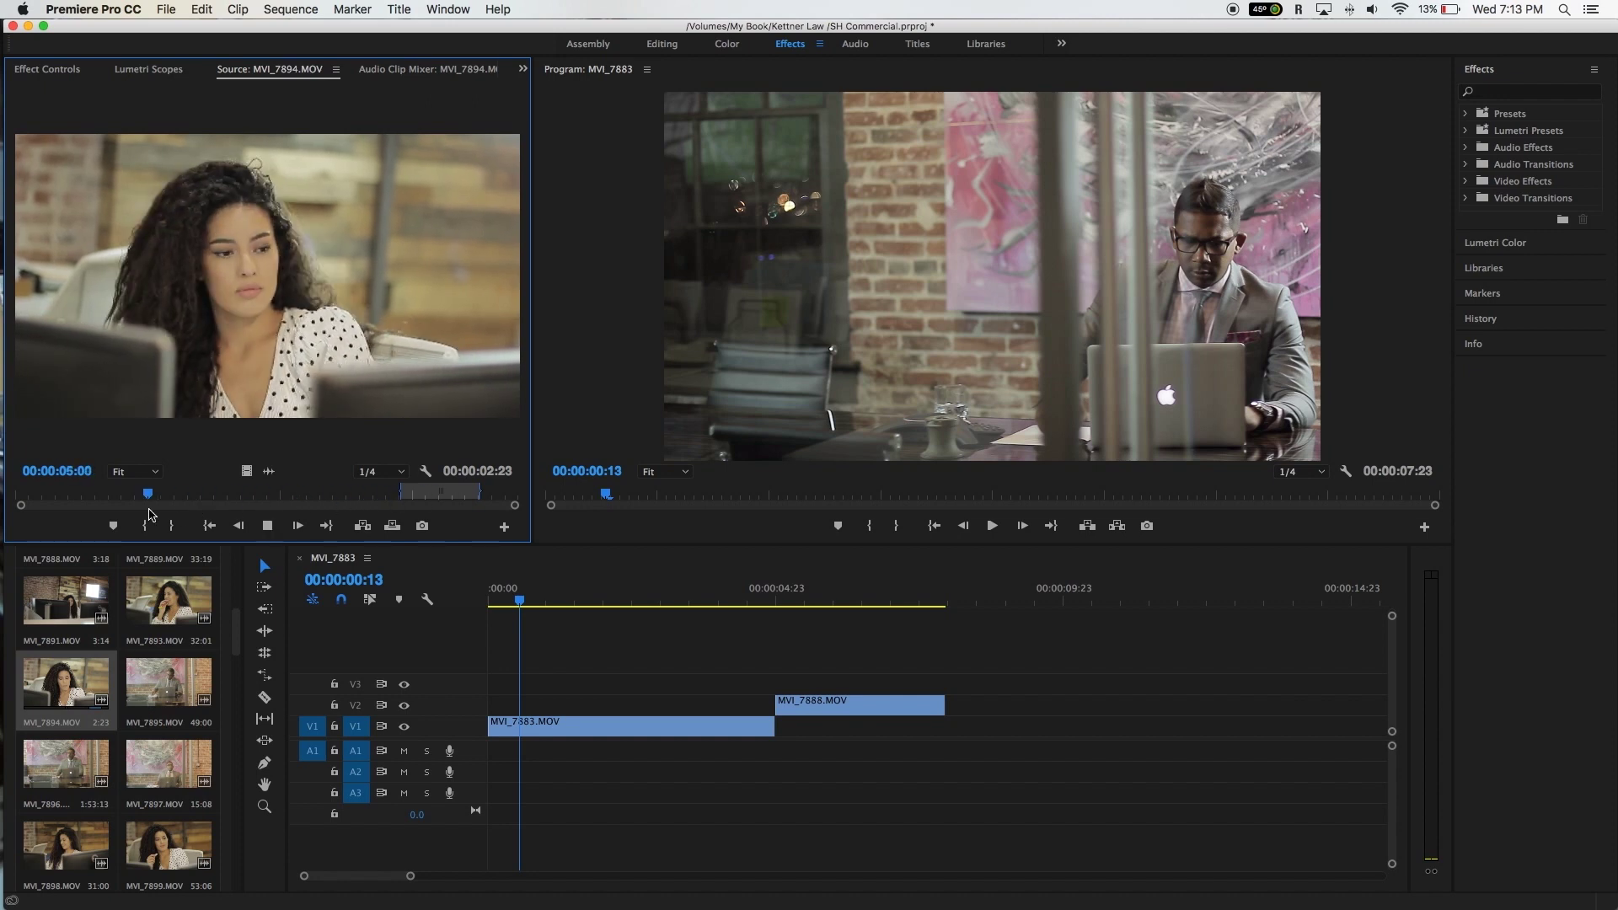
pyautogui.press('space')
pyautogui.press('i')
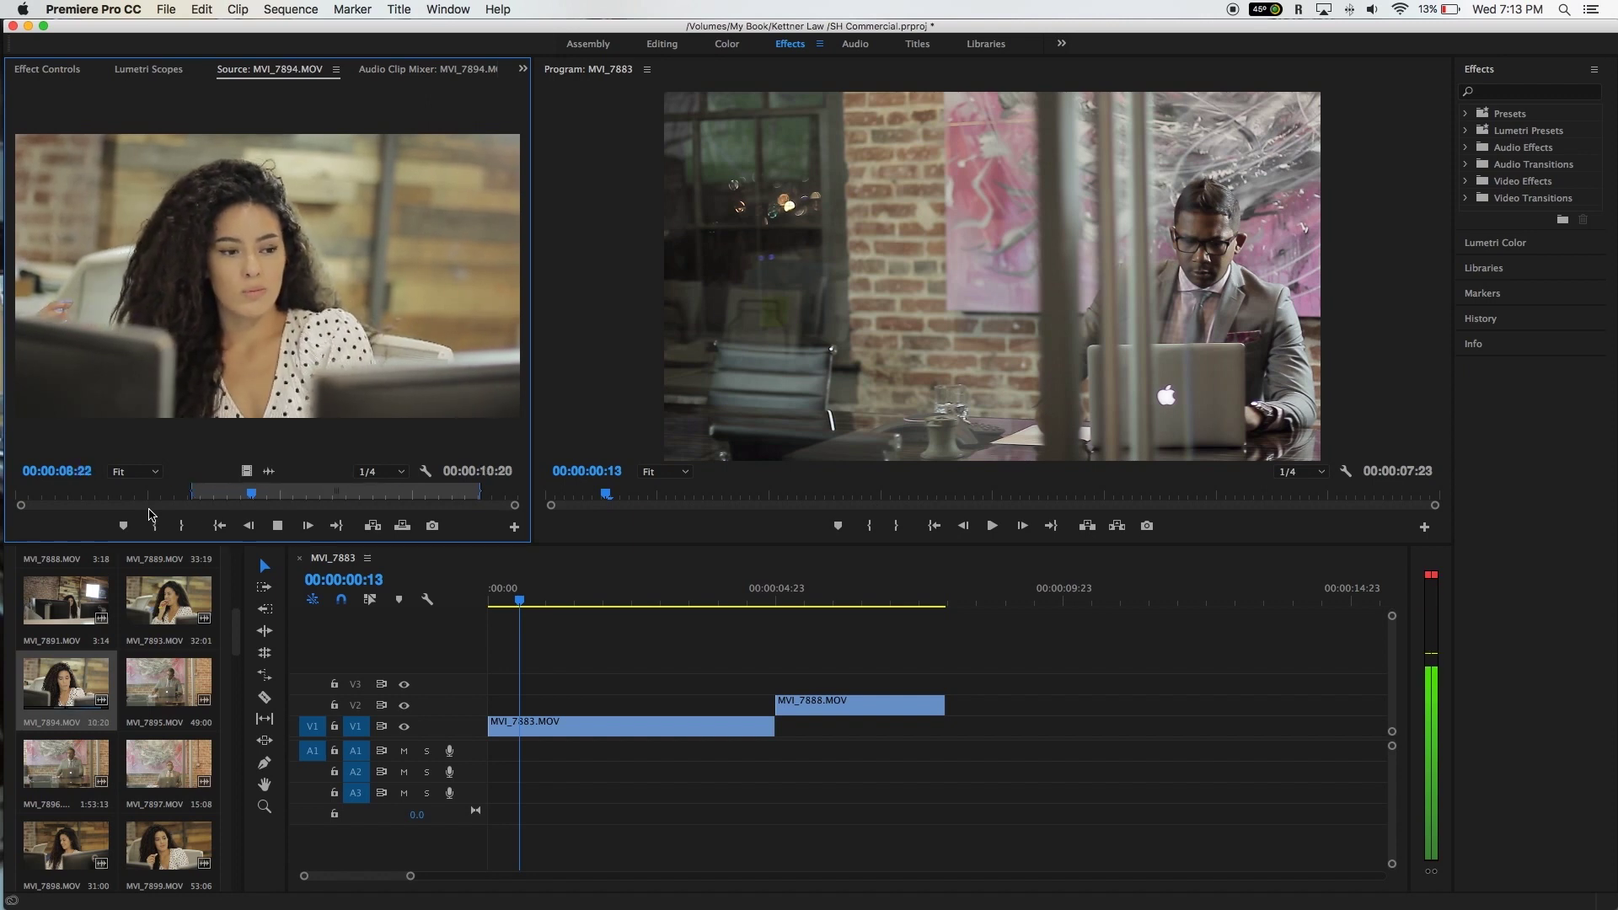
pyautogui.press('space')
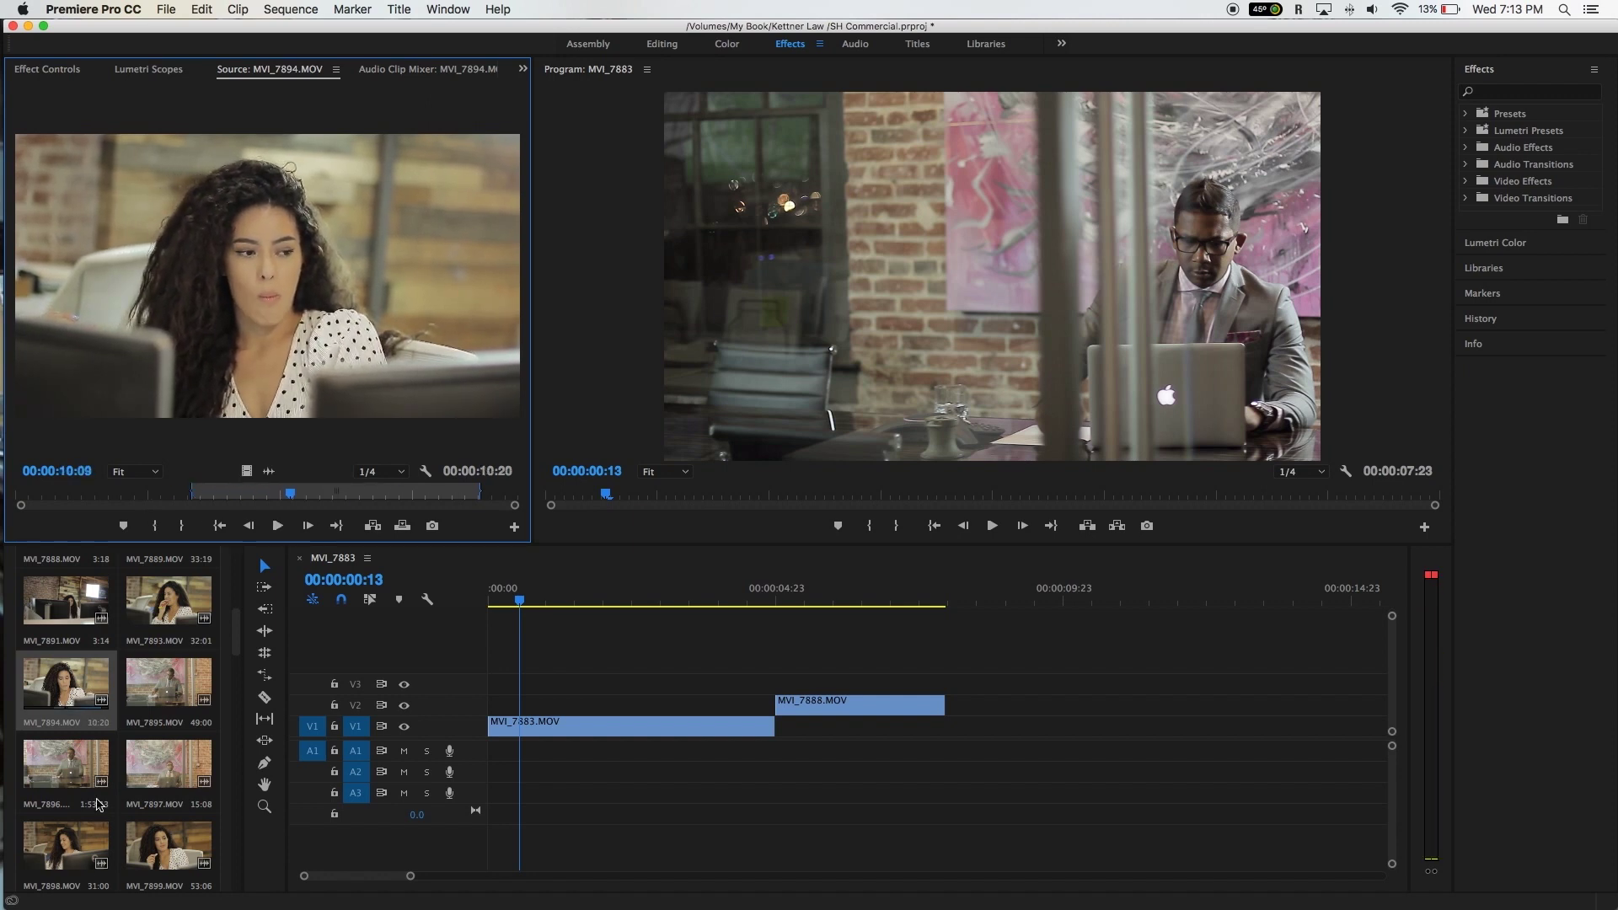
# Step: Load MVI_7898.MOV in the Source monitor and scrub through to its end for a usable shot of the woman
pyautogui.scroll(-2, 85, 792)
pyautogui.doubleClick(58, 773)
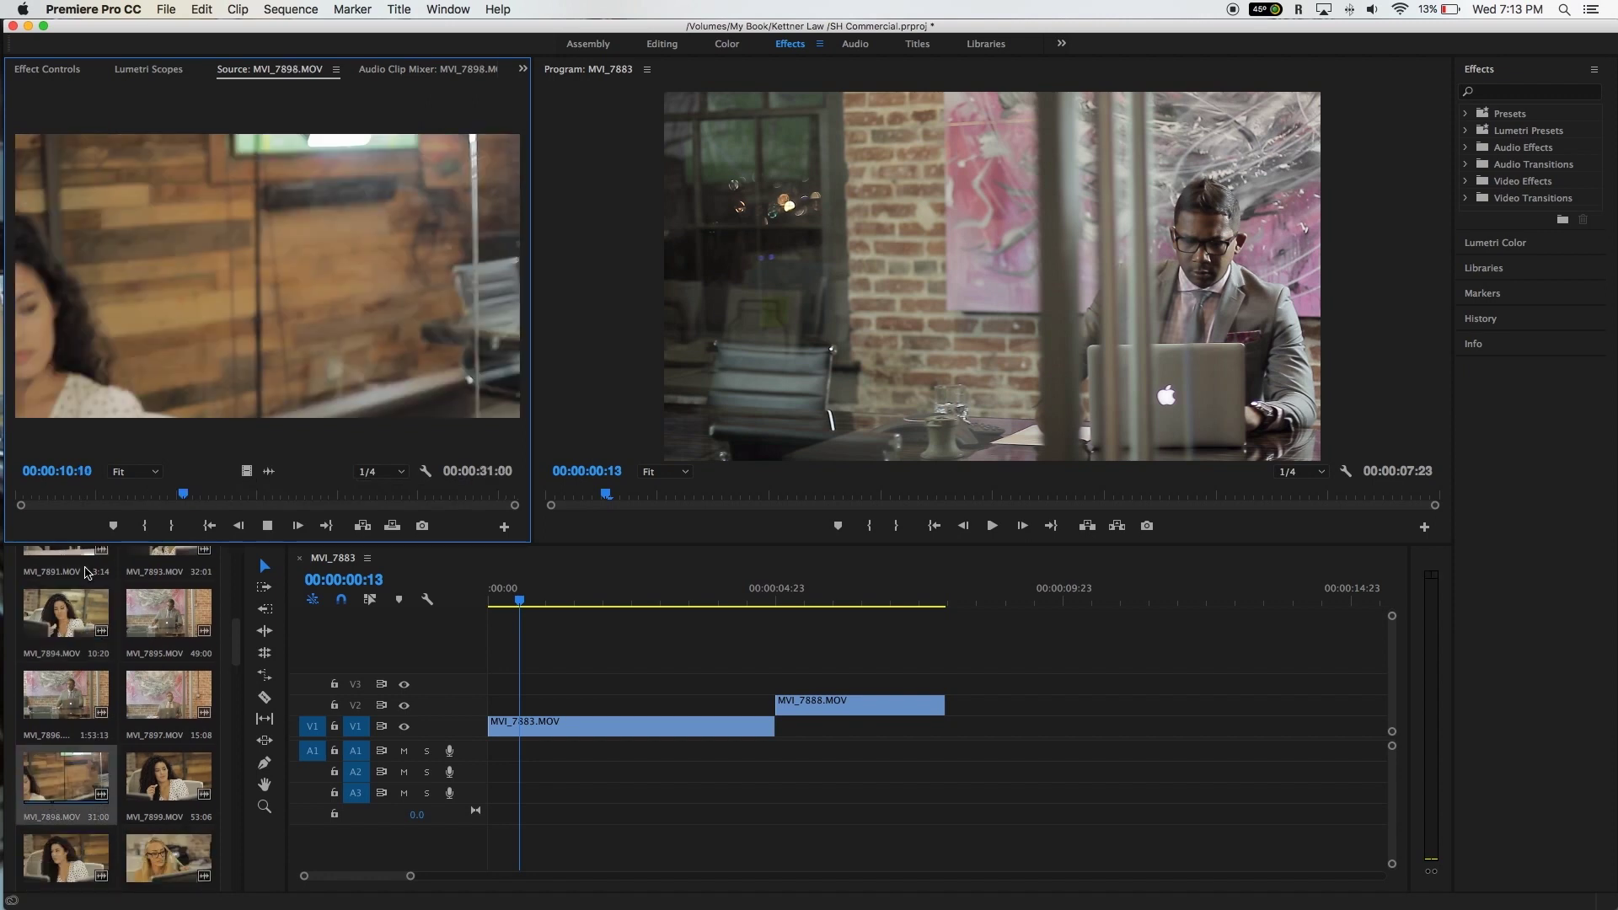
pyautogui.click(376, 496)
pyautogui.moveTo(403, 495); pyautogui.dragTo(514, 495)
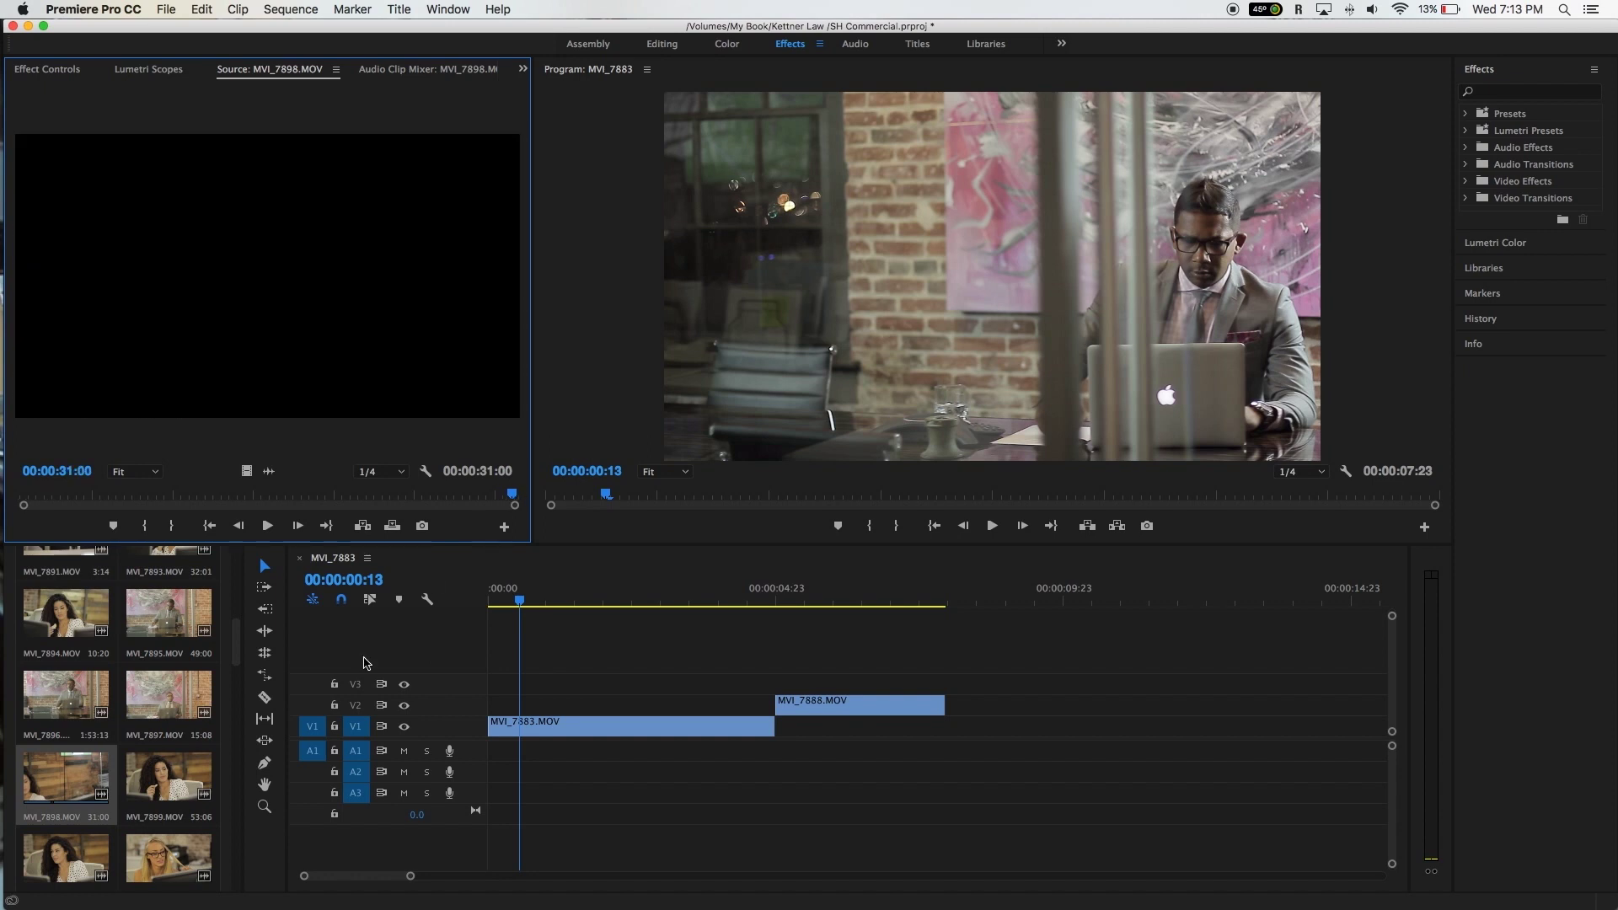
# Step: Load MVI_7899.MOV and MVI_7900.MOV in turn and scrub through each for a better shot of the woman
pyautogui.doubleClick(132, 789)
pyautogui.moveTo(38, 497); pyautogui.dragTo(454, 506)
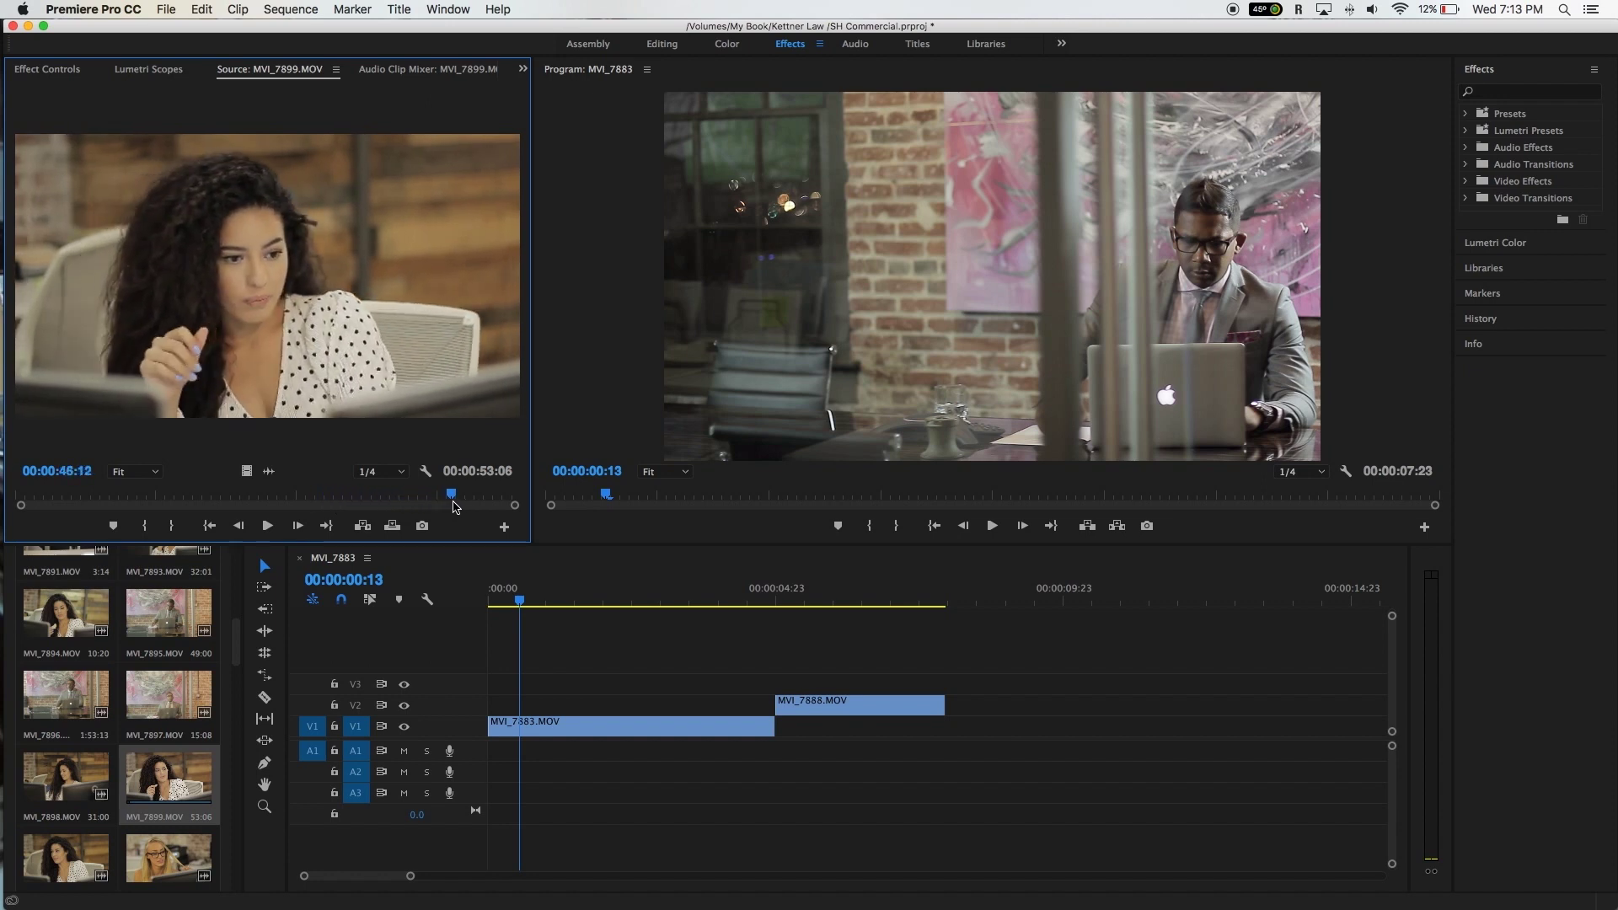
pyautogui.scroll(-3, 92, 744)
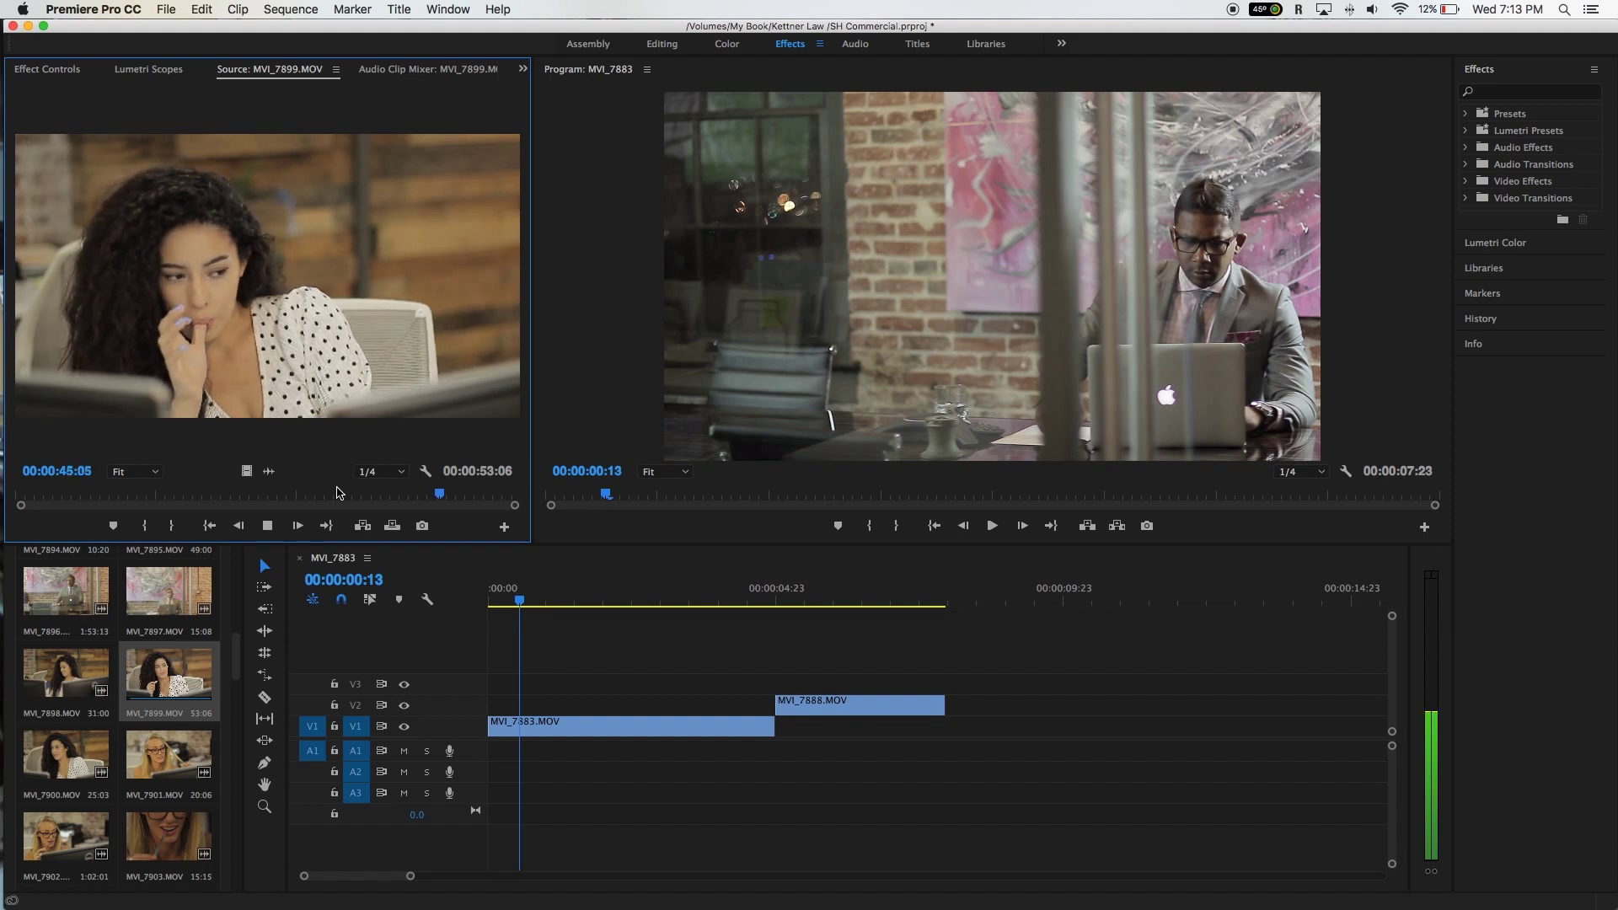
pyautogui.press('space')
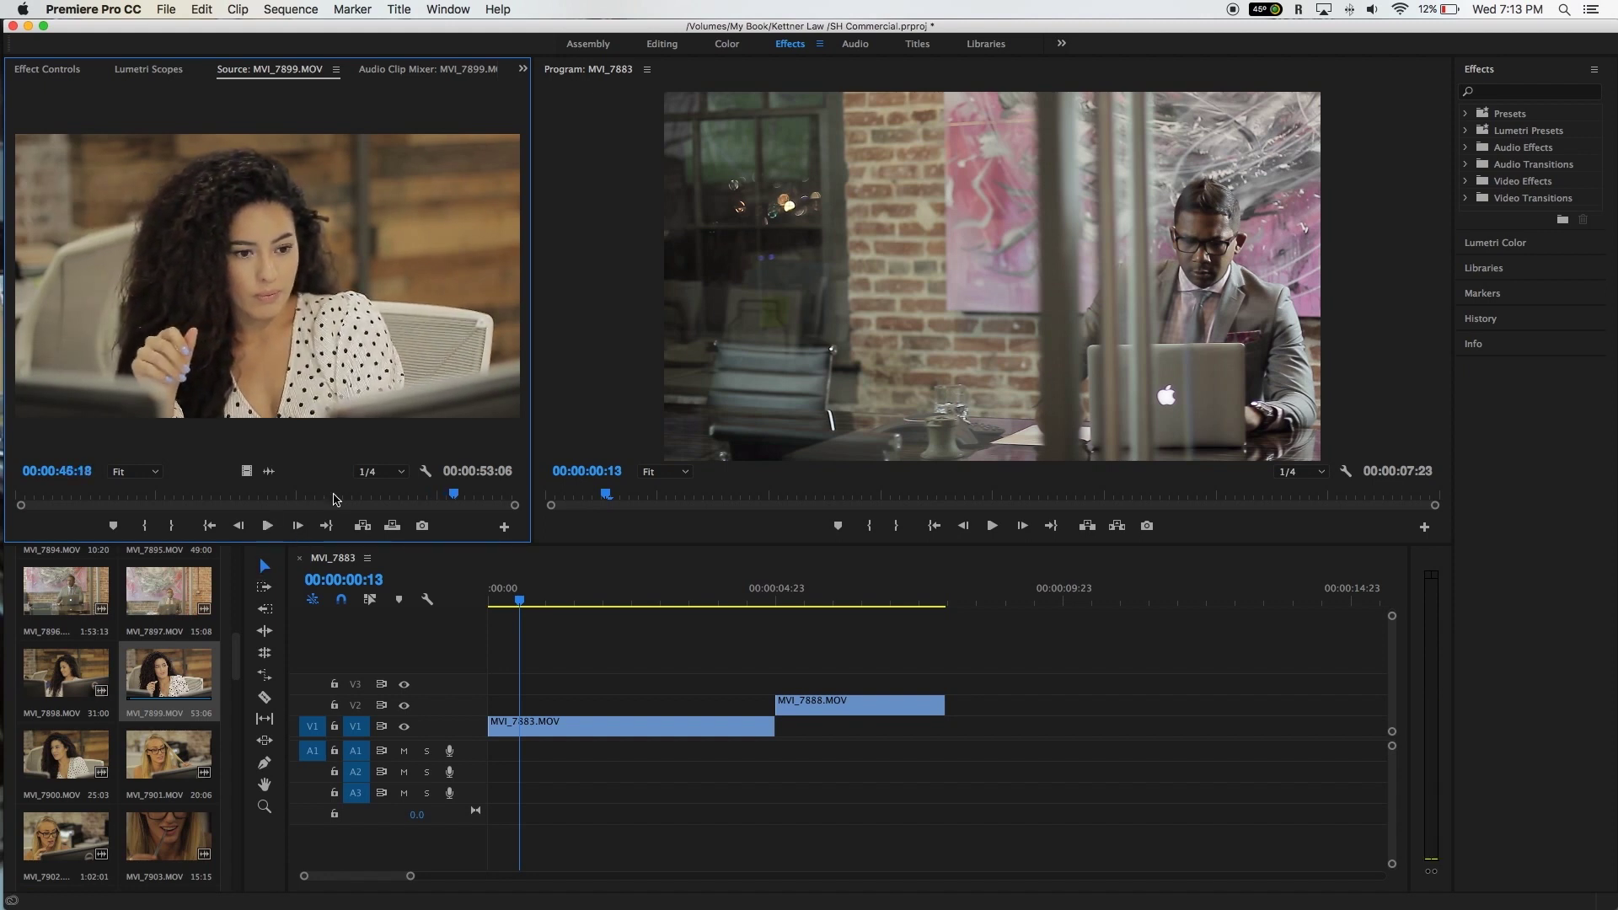
pyautogui.doubleClick(55, 757)
pyautogui.moveTo(73, 497); pyautogui.dragTo(481, 478)
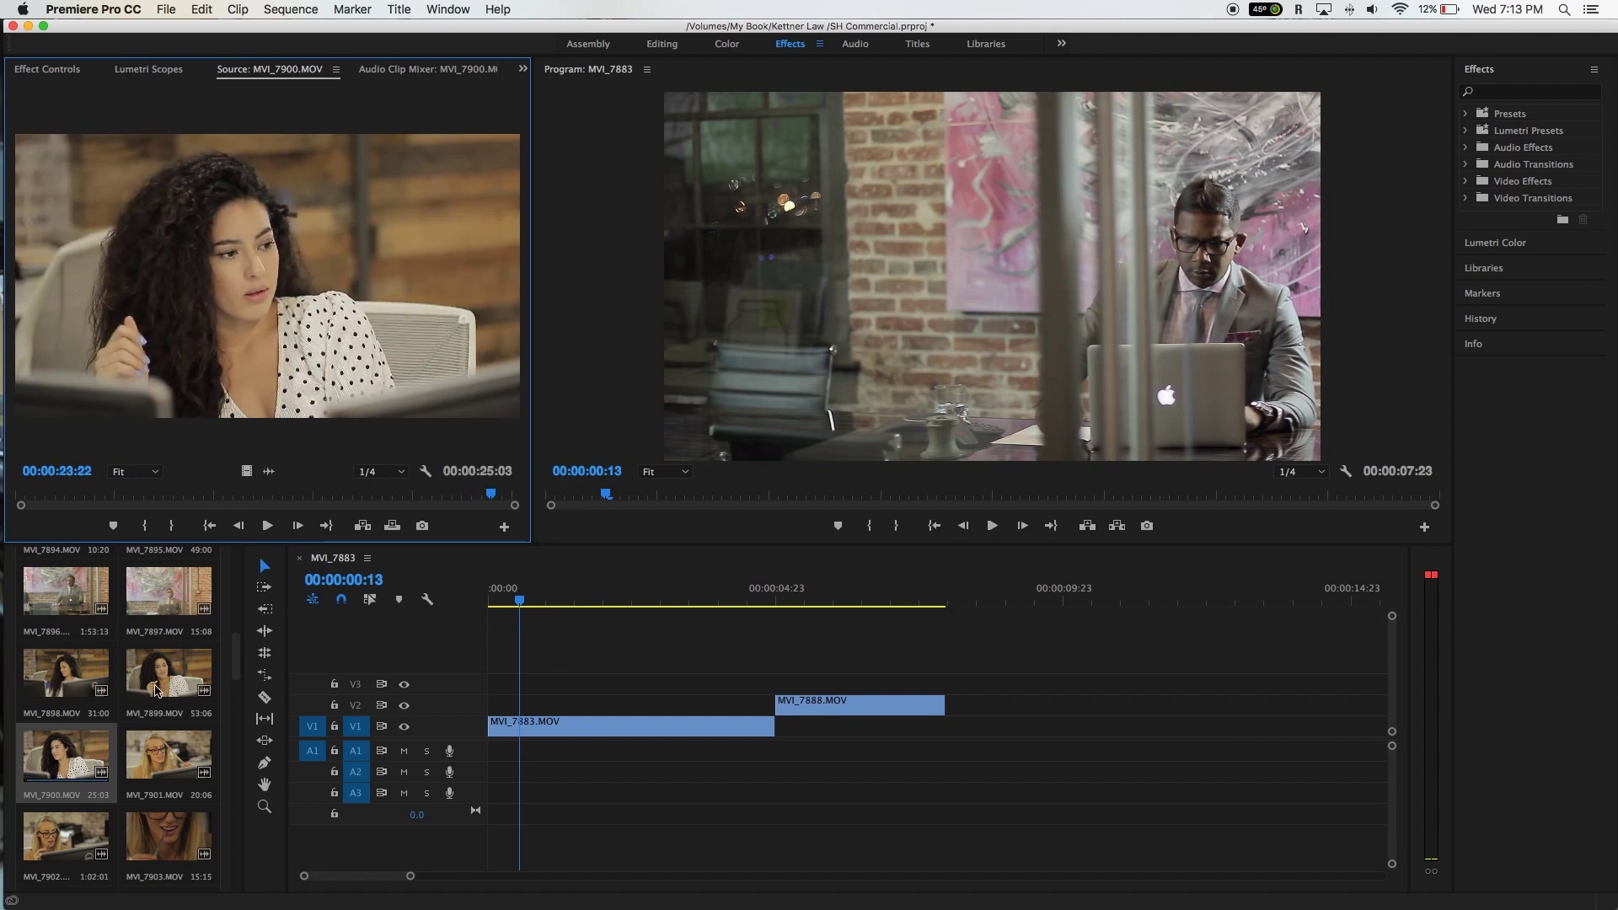
# Step: Reload MVI_7899.MOV and mark an In to Out range of 00:00:12:05 on the woman's shot, ending at about 00:00:47:06
pyautogui.doubleClick(169, 678)
pyautogui.moveTo(137, 496); pyautogui.dragTo(362, 489)
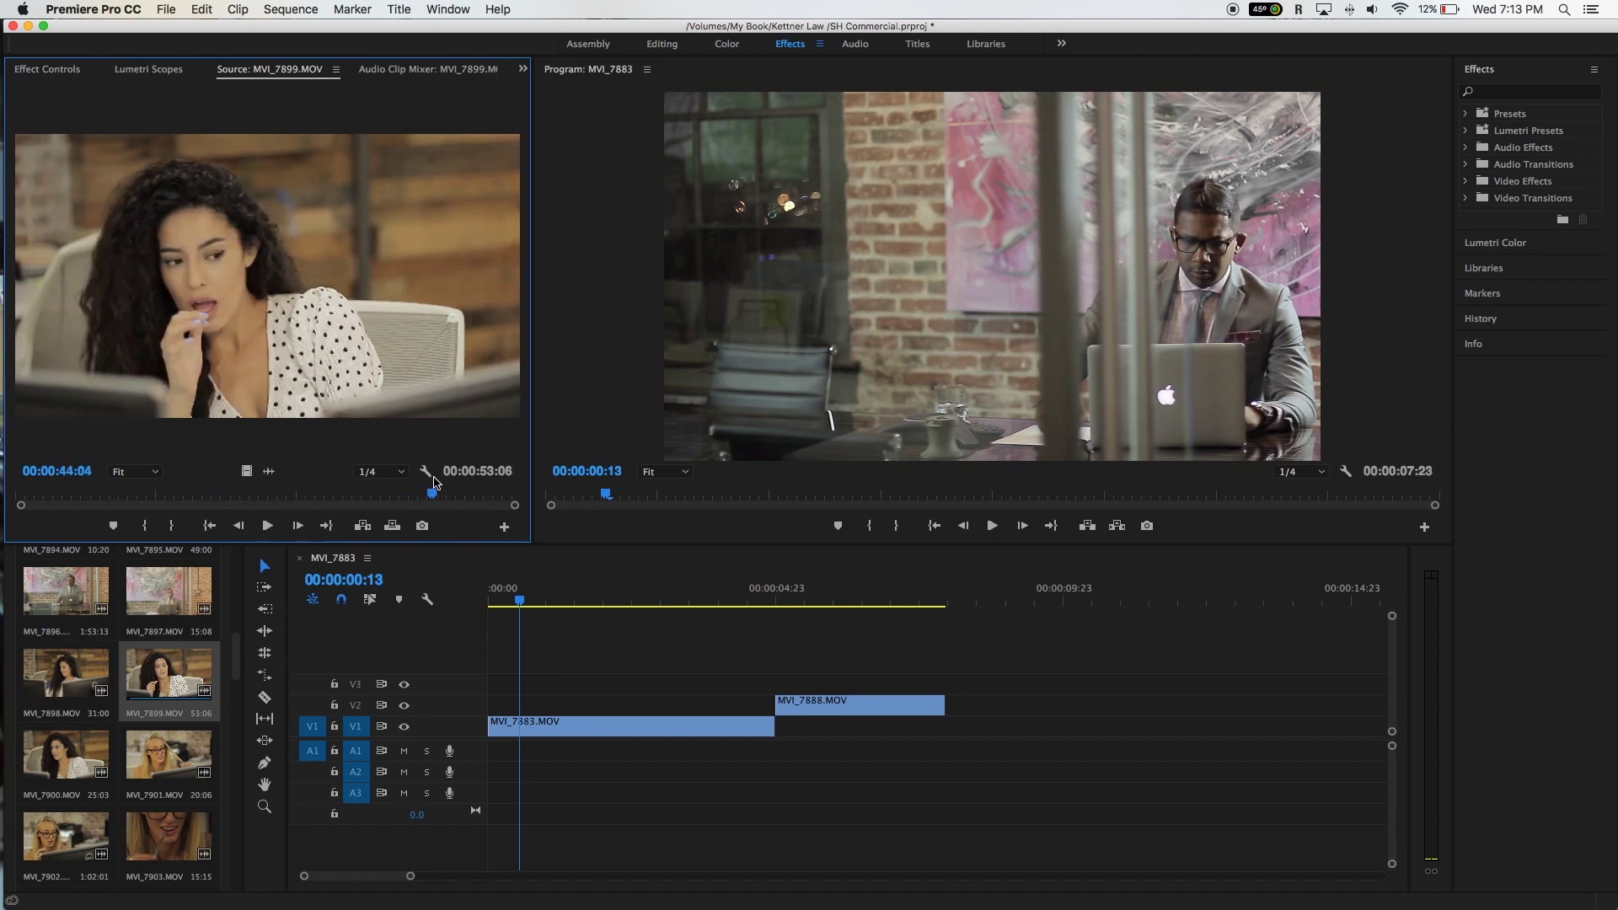
pyautogui.moveTo(289, 505)
pyautogui.mouseDown()
pyautogui.moveTo(215, 511)
pyautogui.moveTo(305, 493)
pyautogui.mouseUp()
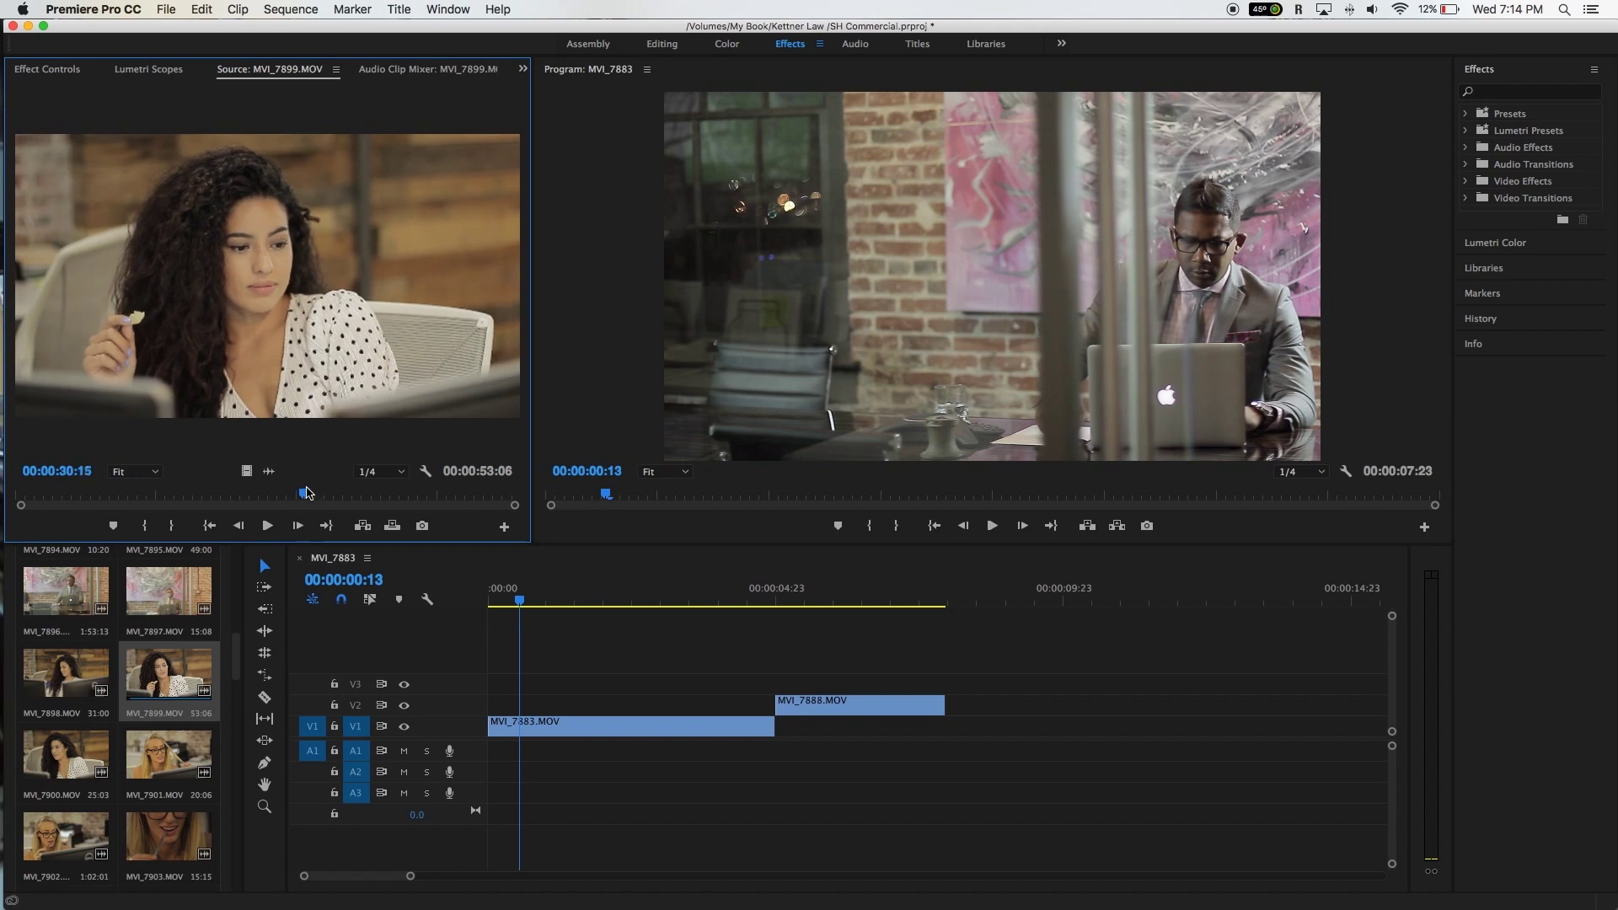
pyautogui.moveTo(361, 489); pyautogui.dragTo(327, 496)
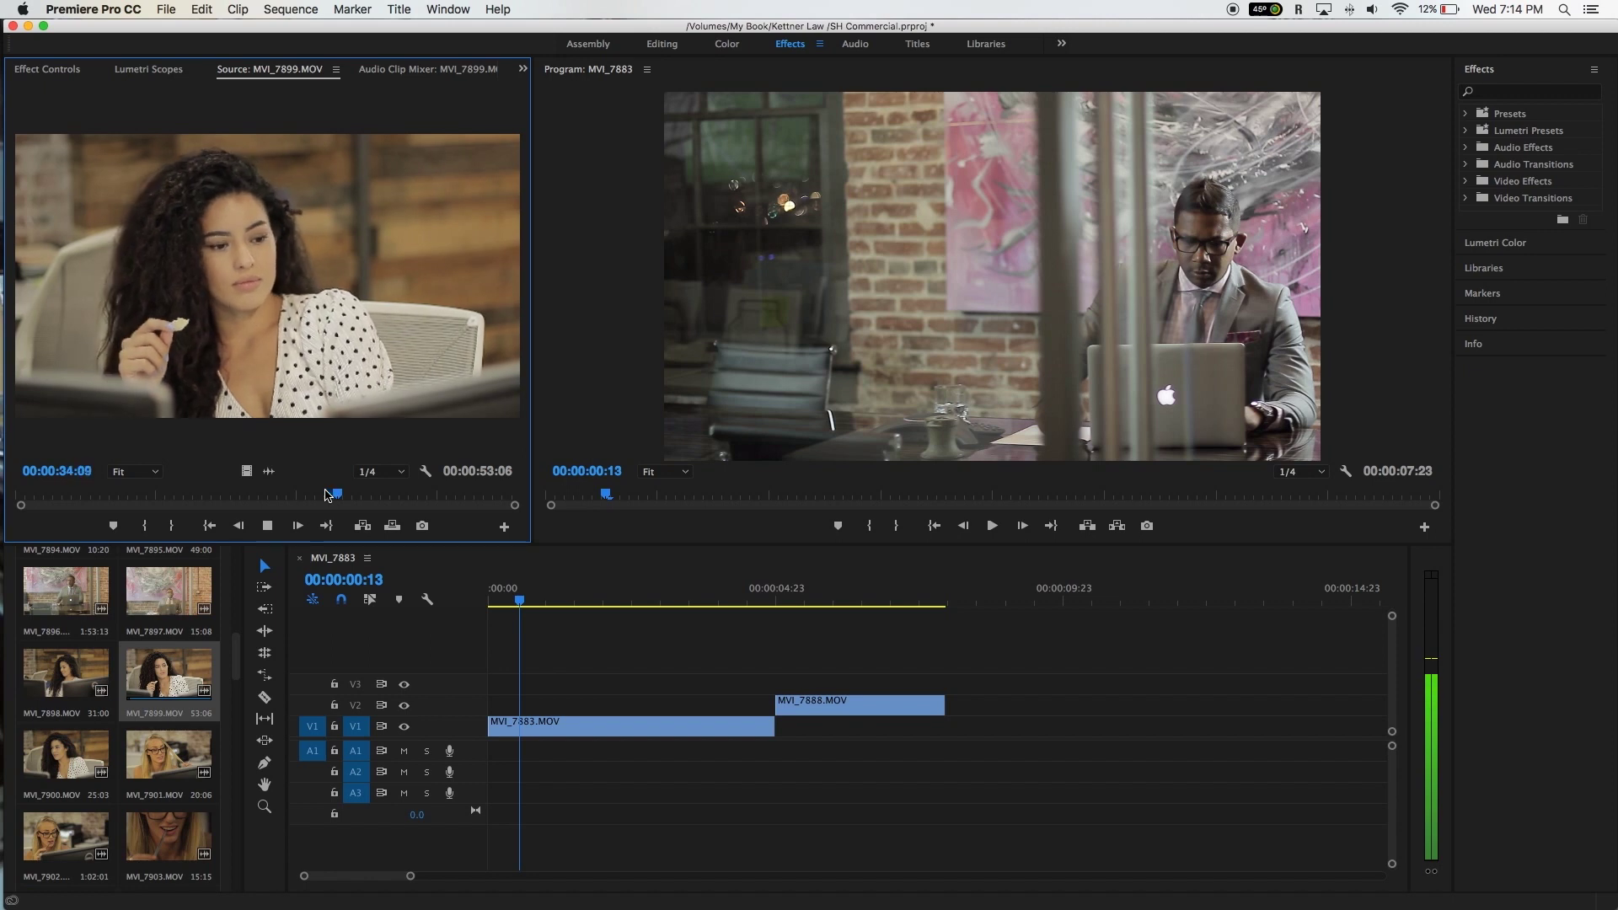
pyautogui.press('i')
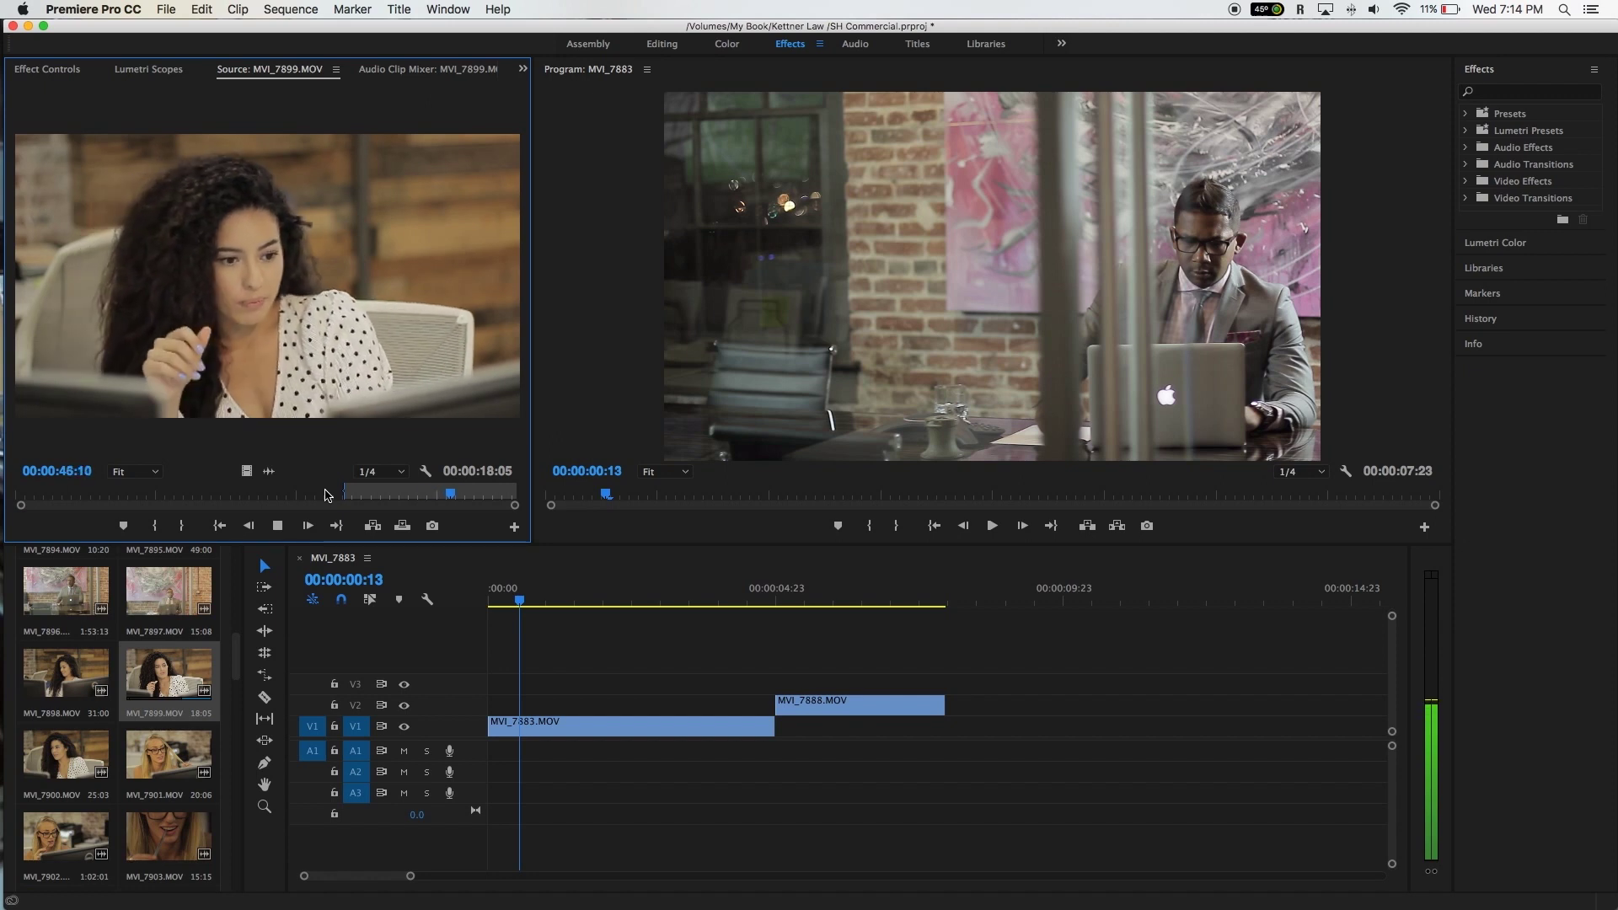
pyautogui.press('space')
pyautogui.press('o')
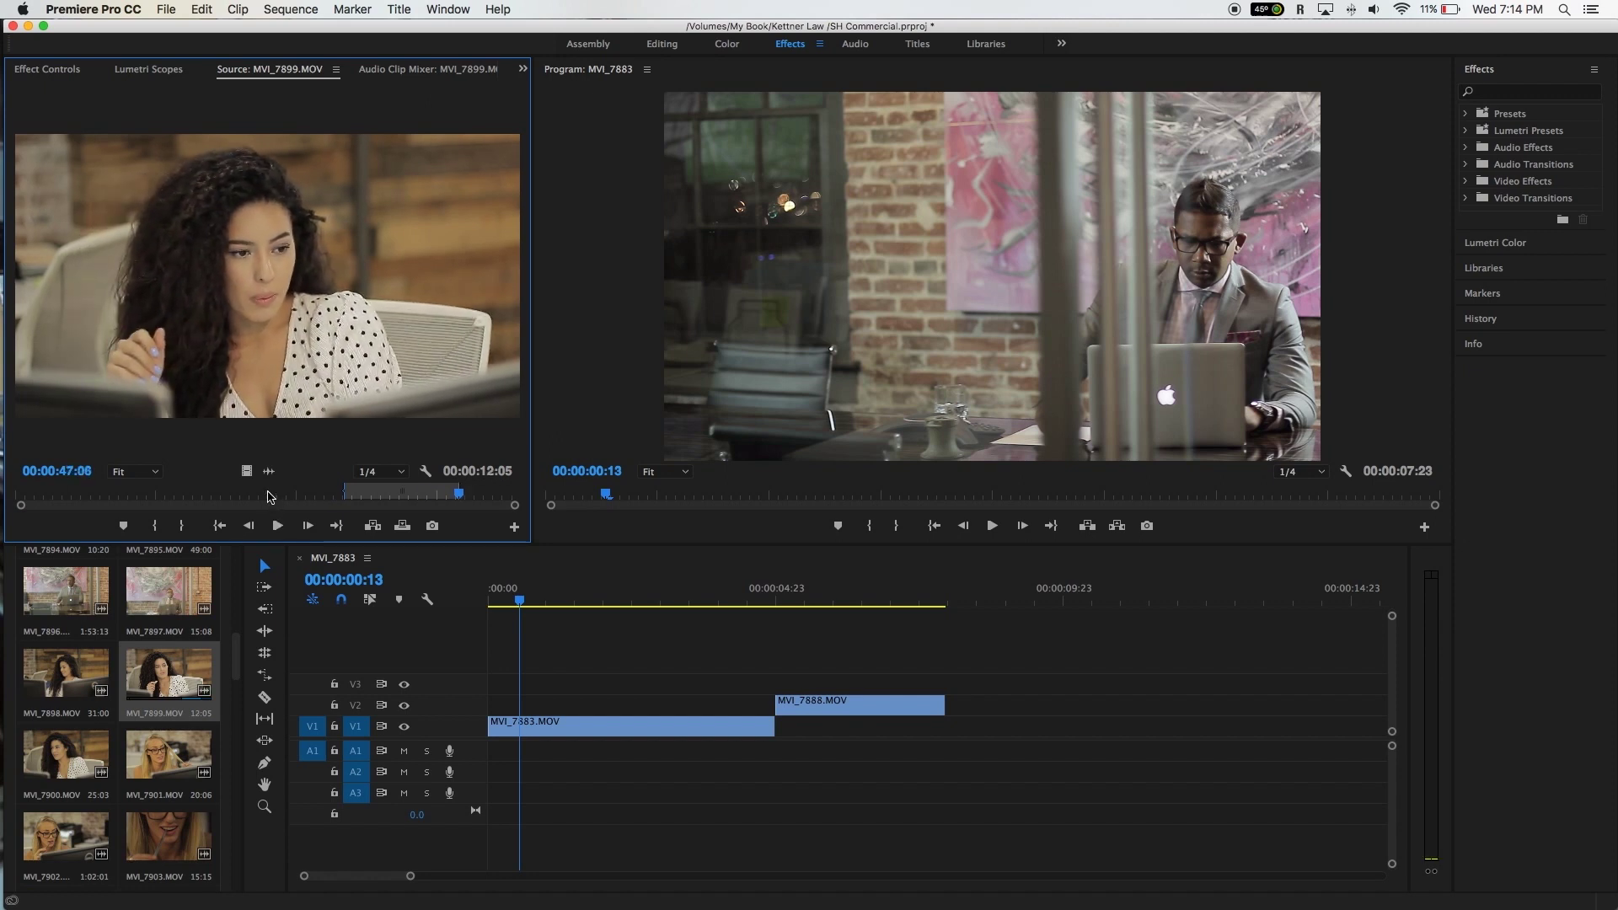
# Step: Place only the video of MVI_7899.MOV on V3 directly after MVI_7888.MOV and return the playhead to the sequence start
pyautogui.moveTo(246, 471); pyautogui.dragTo(951, 695)
pyautogui.moveTo(411, 876); pyautogui.dragTo(612, 883)
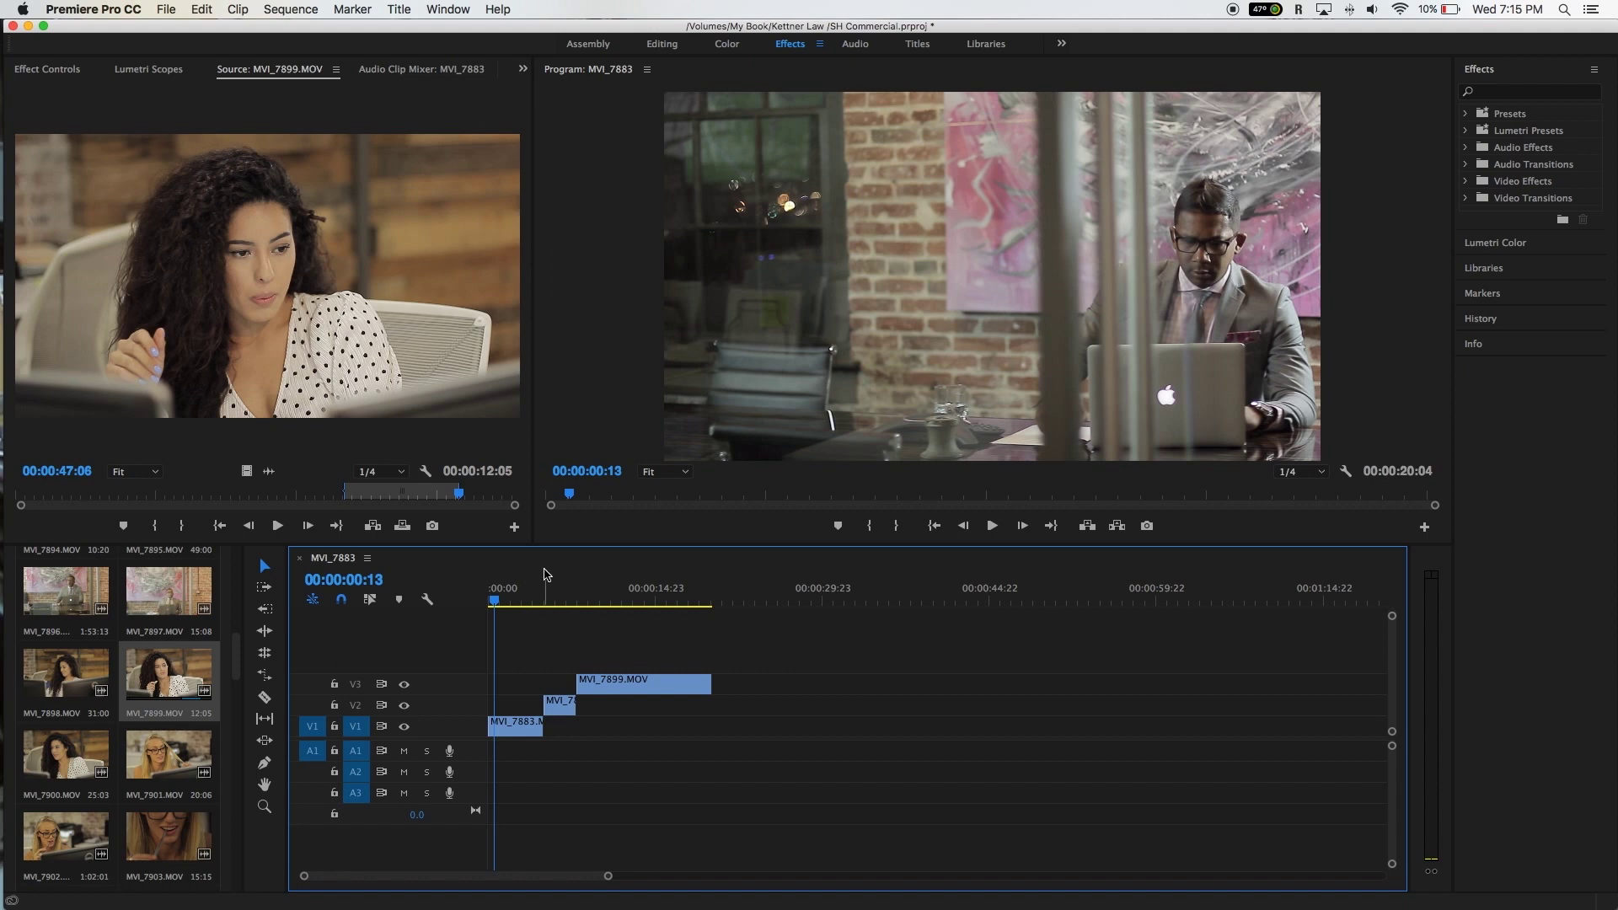
pyautogui.click(556, 597)
pyautogui.moveTo(556, 593); pyautogui.dragTo(443, 613)
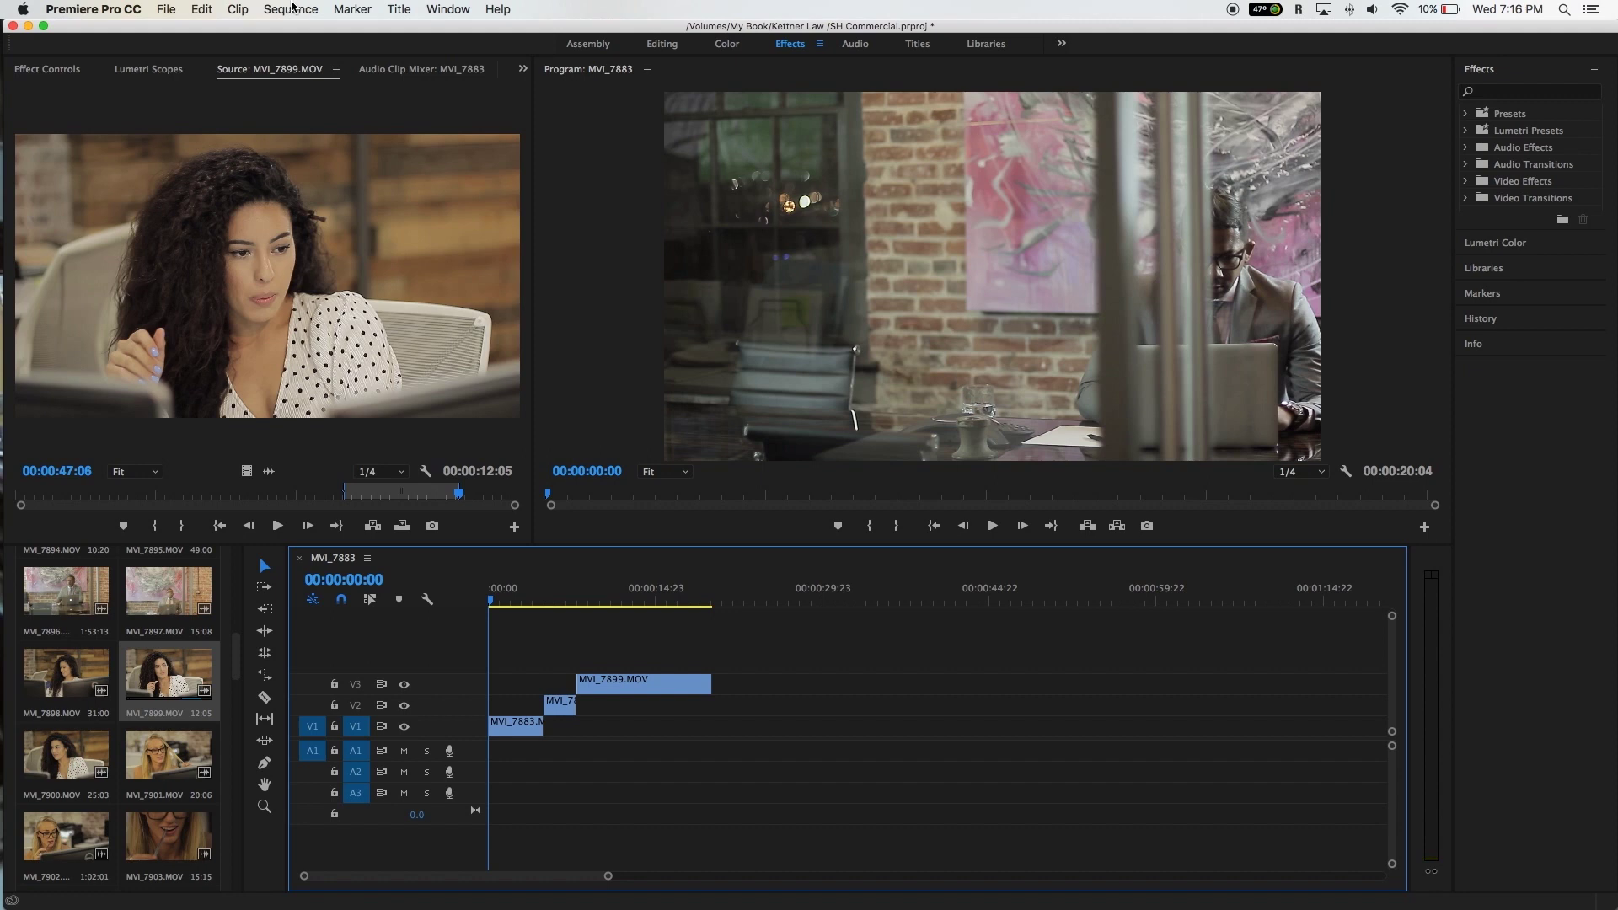
# Step: Set the sequence's editing mode to Custom, review the timebase options, choose Square Pixels (1.0) as the pixel aspect ratio and apply the settings
pyautogui.click(291, 9)
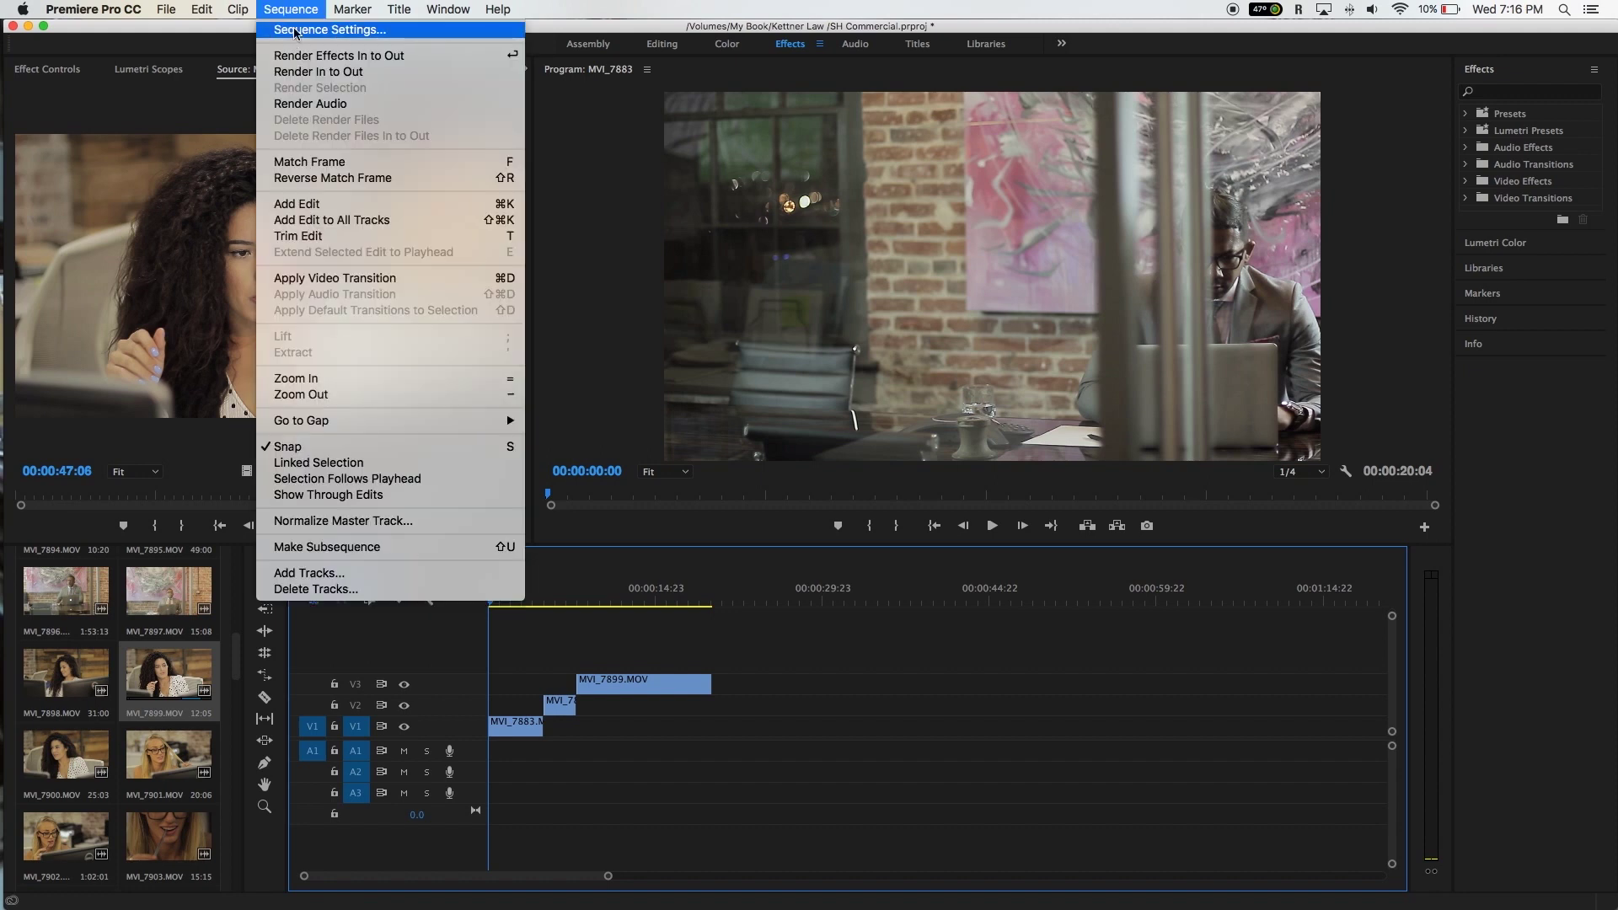
pyautogui.click(295, 32)
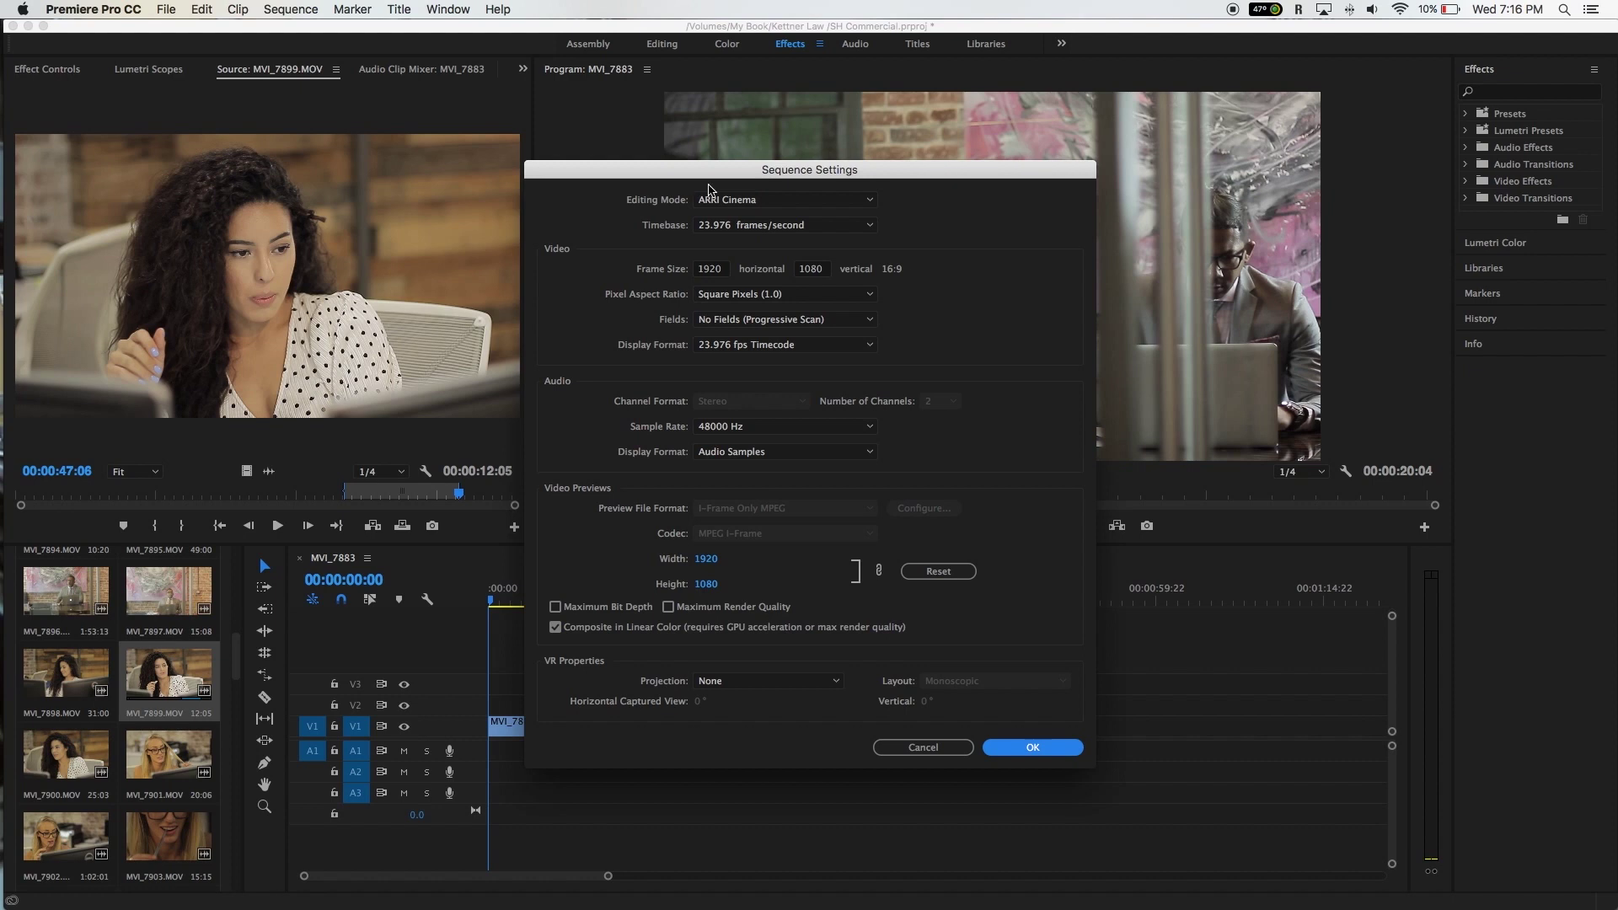
pyautogui.click(761, 204)
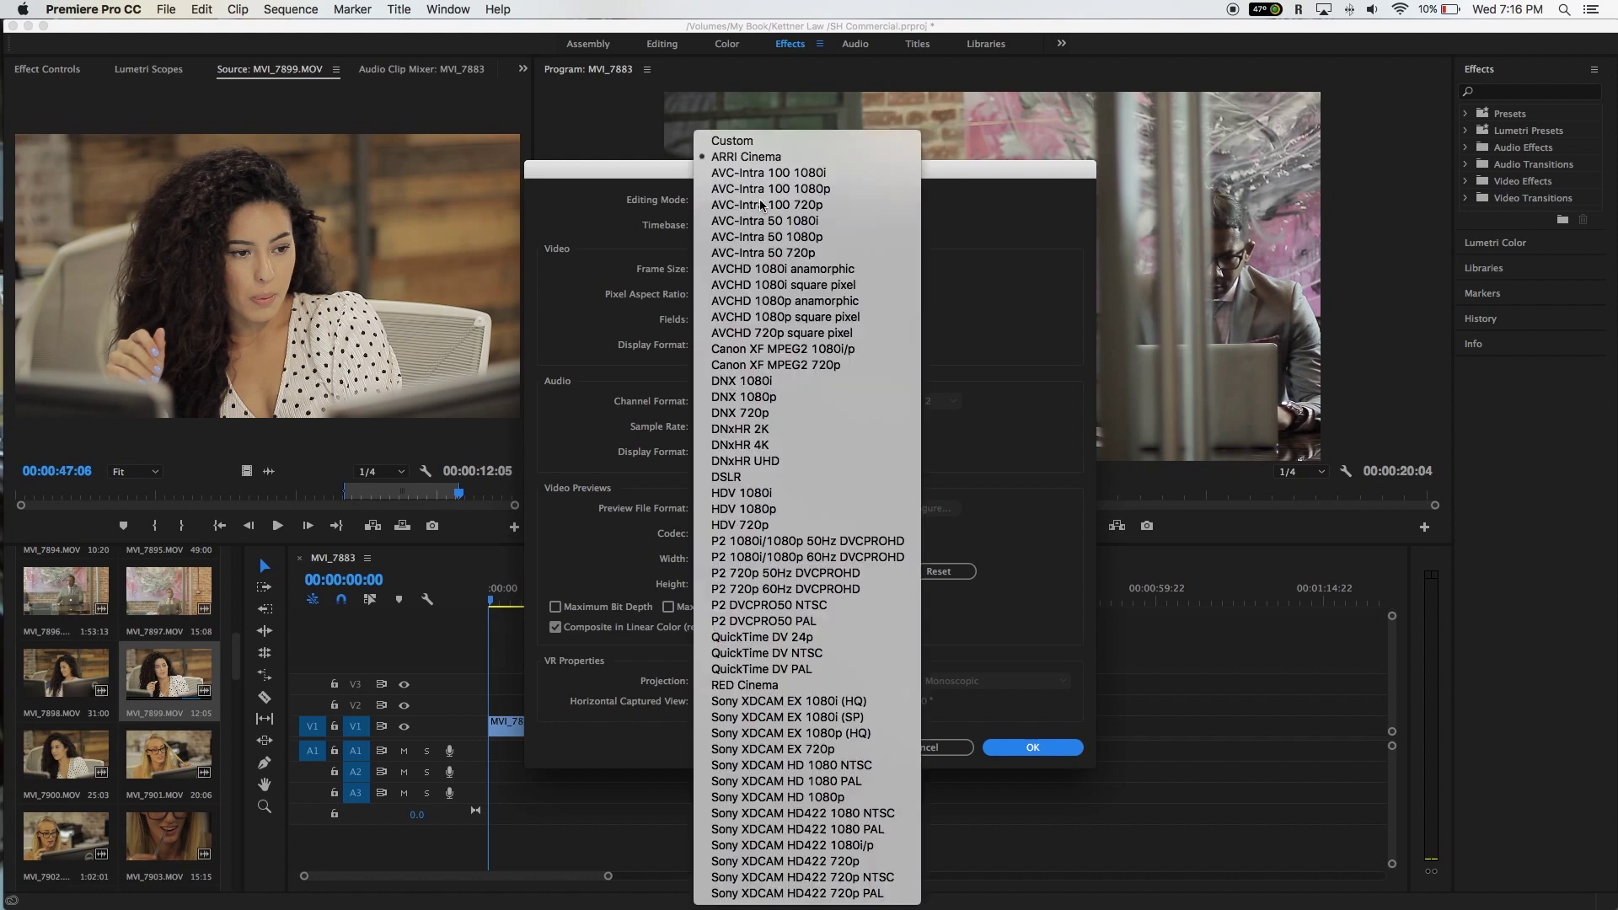
pyautogui.click(795, 141)
pyautogui.click(777, 225)
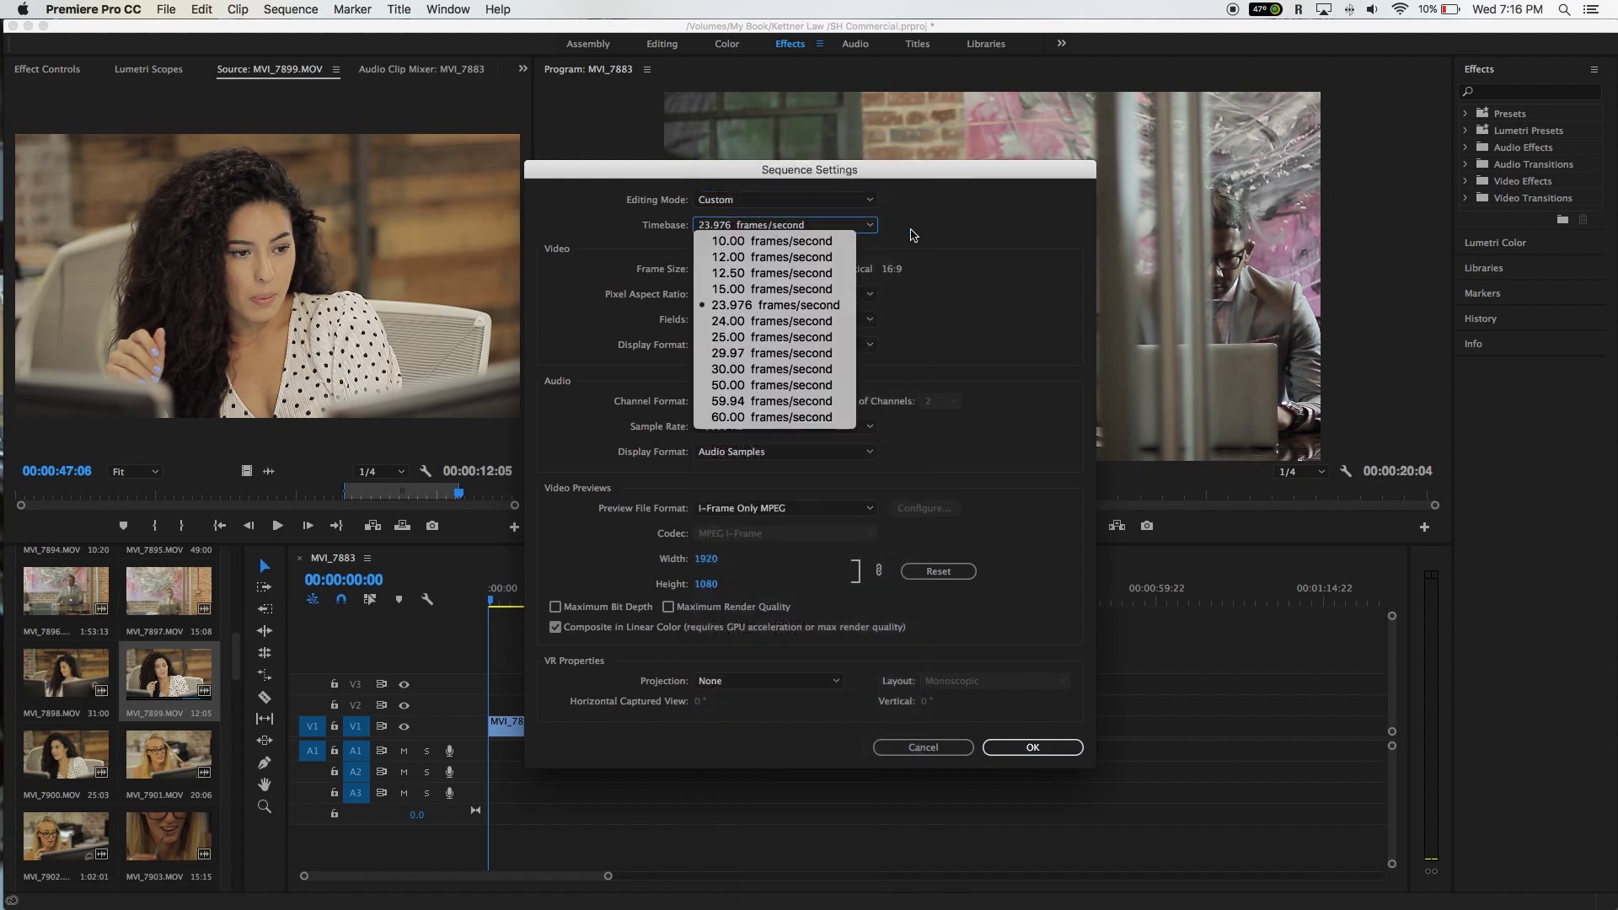
pyautogui.click(950, 247)
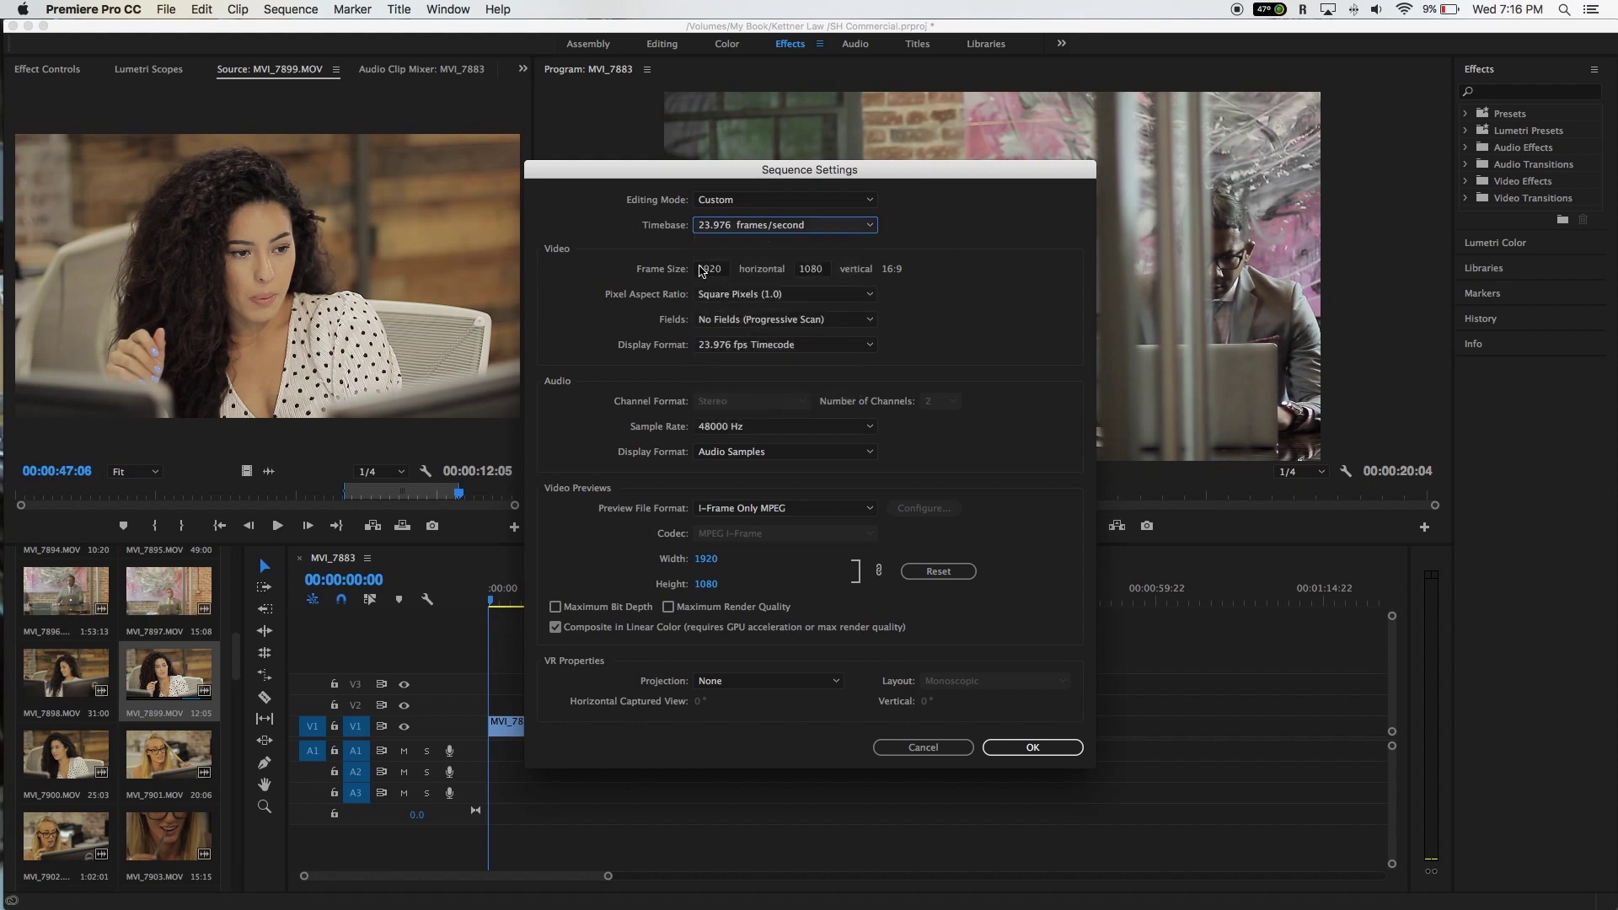
pyautogui.click(788, 294)
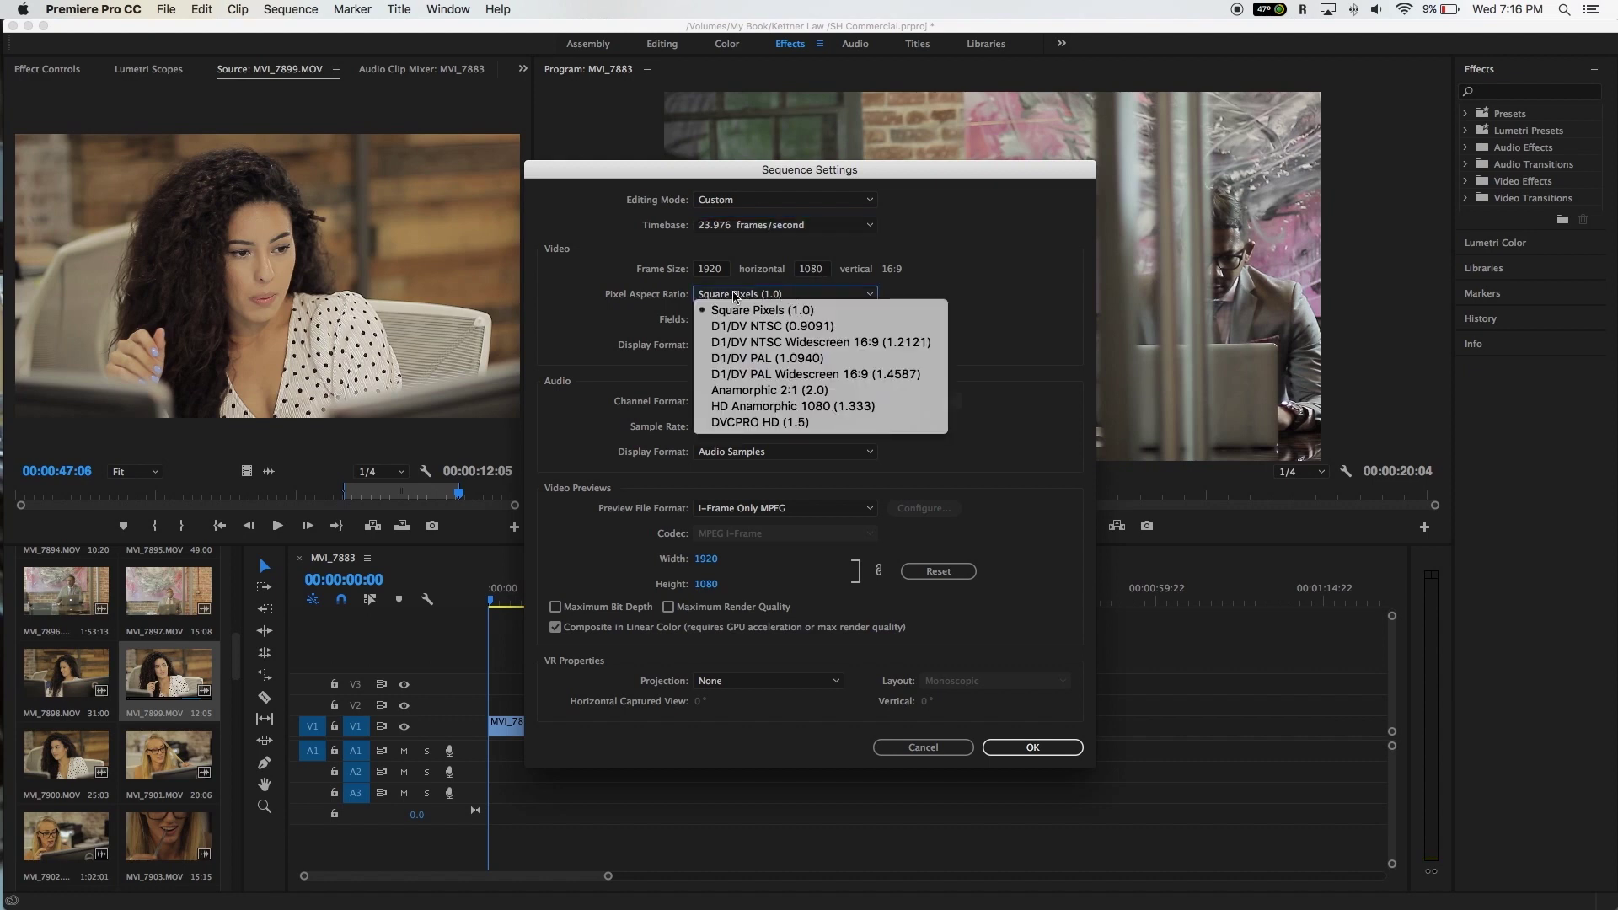
pyautogui.click(763, 311)
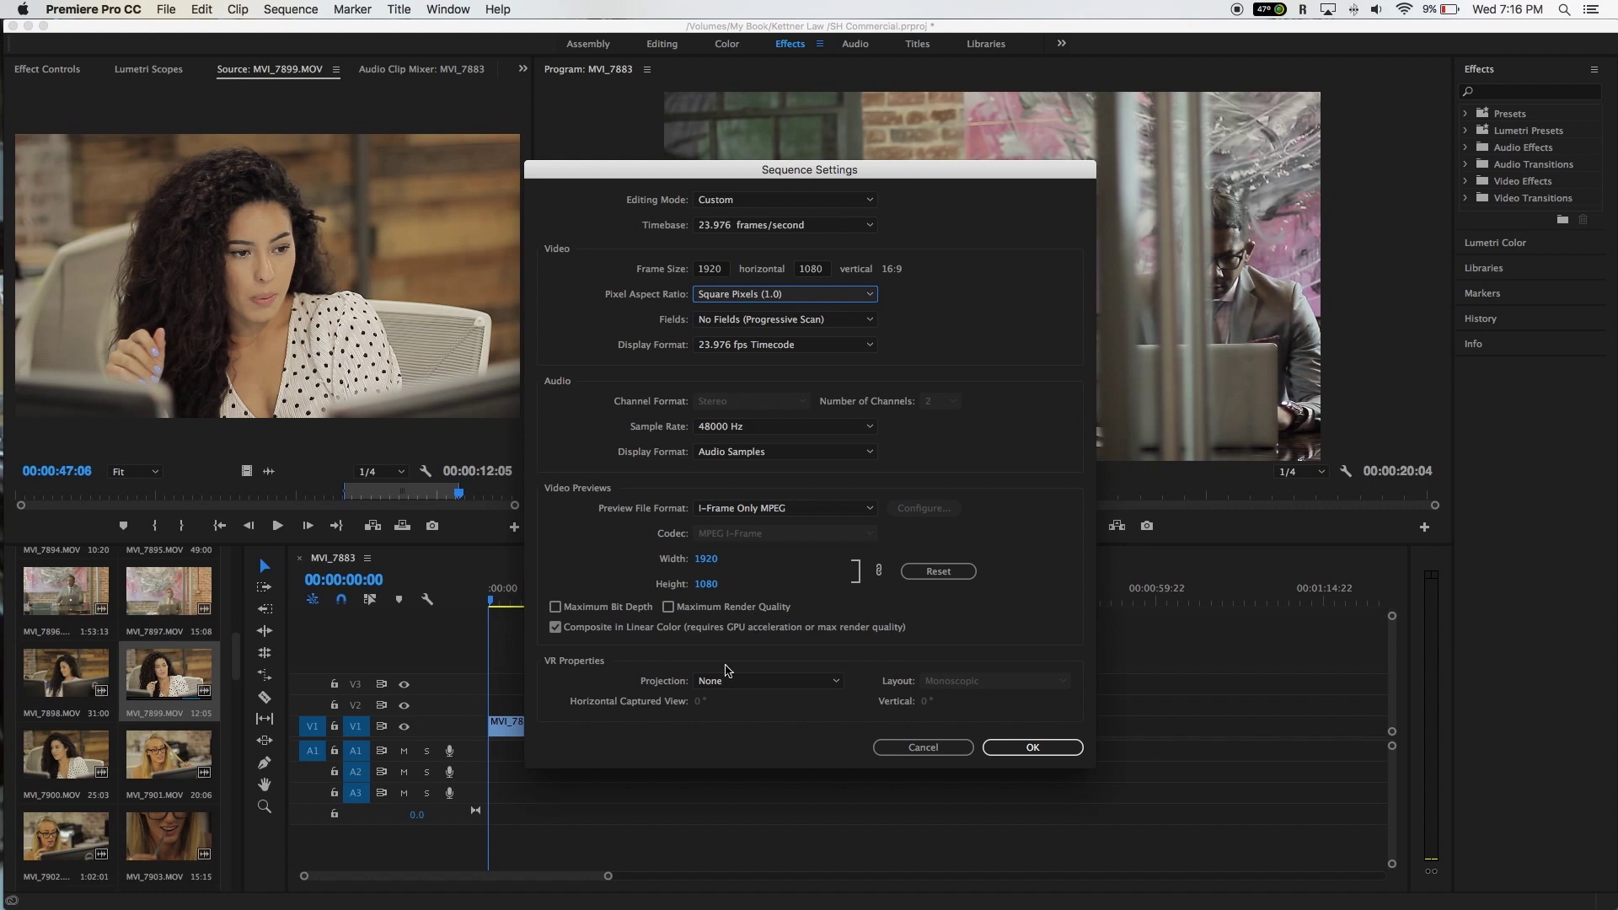
pyautogui.click(1023, 750)
pyautogui.click(984, 494)
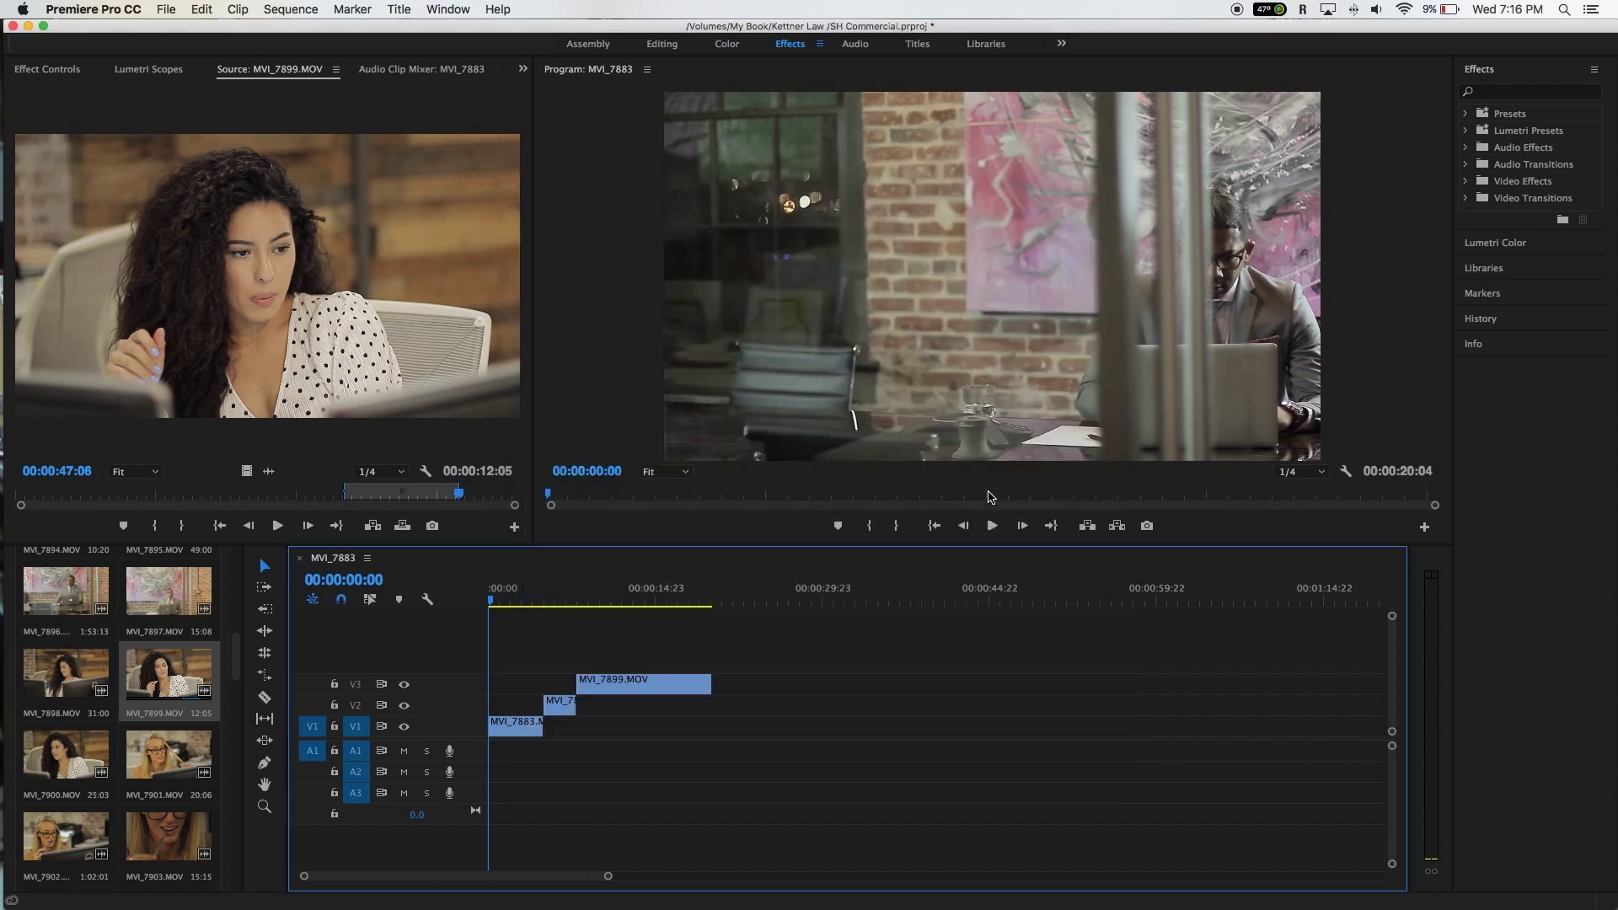
# Step: Scrub through the three-clip sequence and play it repeatedly from the start to review the cut into MVI_7899.MOV
pyautogui.moveTo(505, 600); pyautogui.dragTo(598, 605)
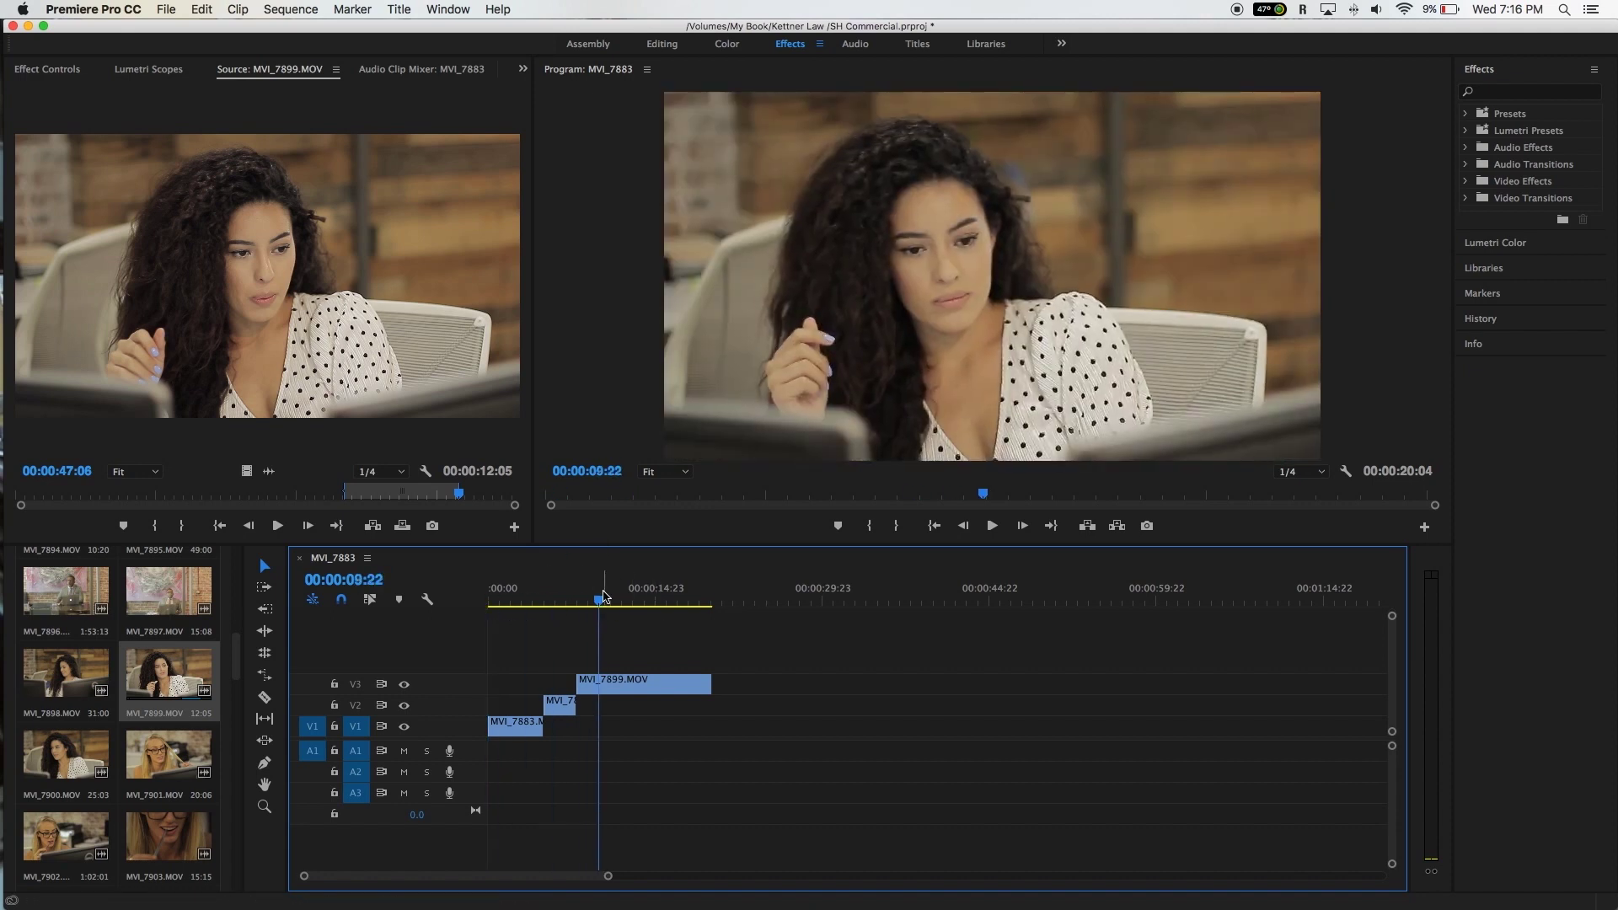
pyautogui.moveTo(597, 590); pyautogui.dragTo(550, 600)
pyautogui.press('Home')
pyautogui.press('space')
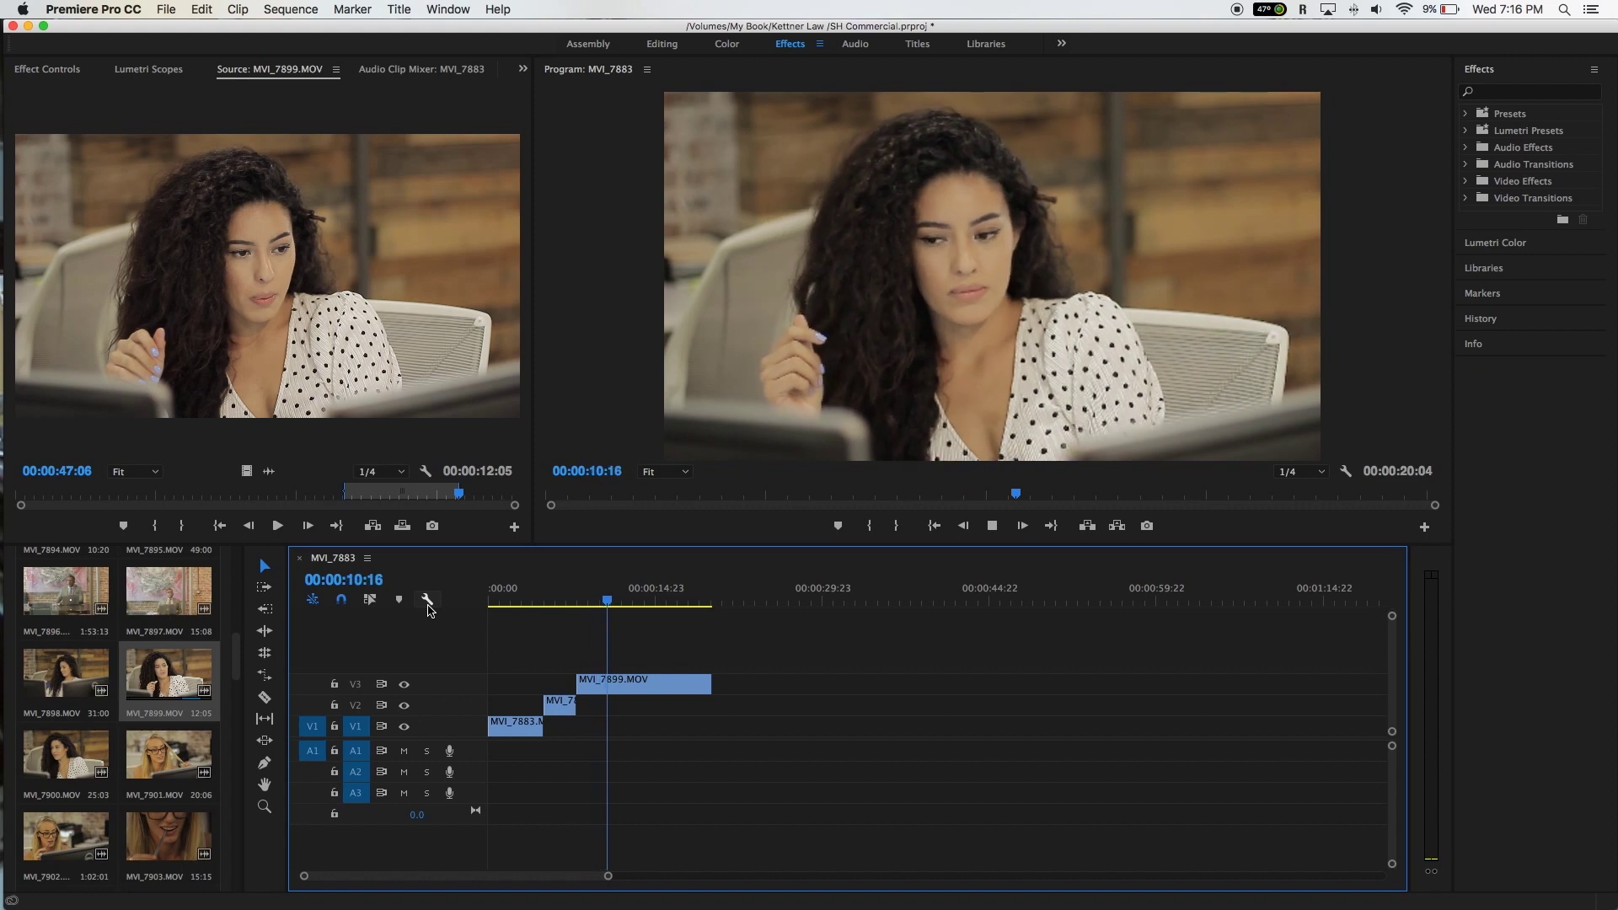
pyautogui.click(545, 592)
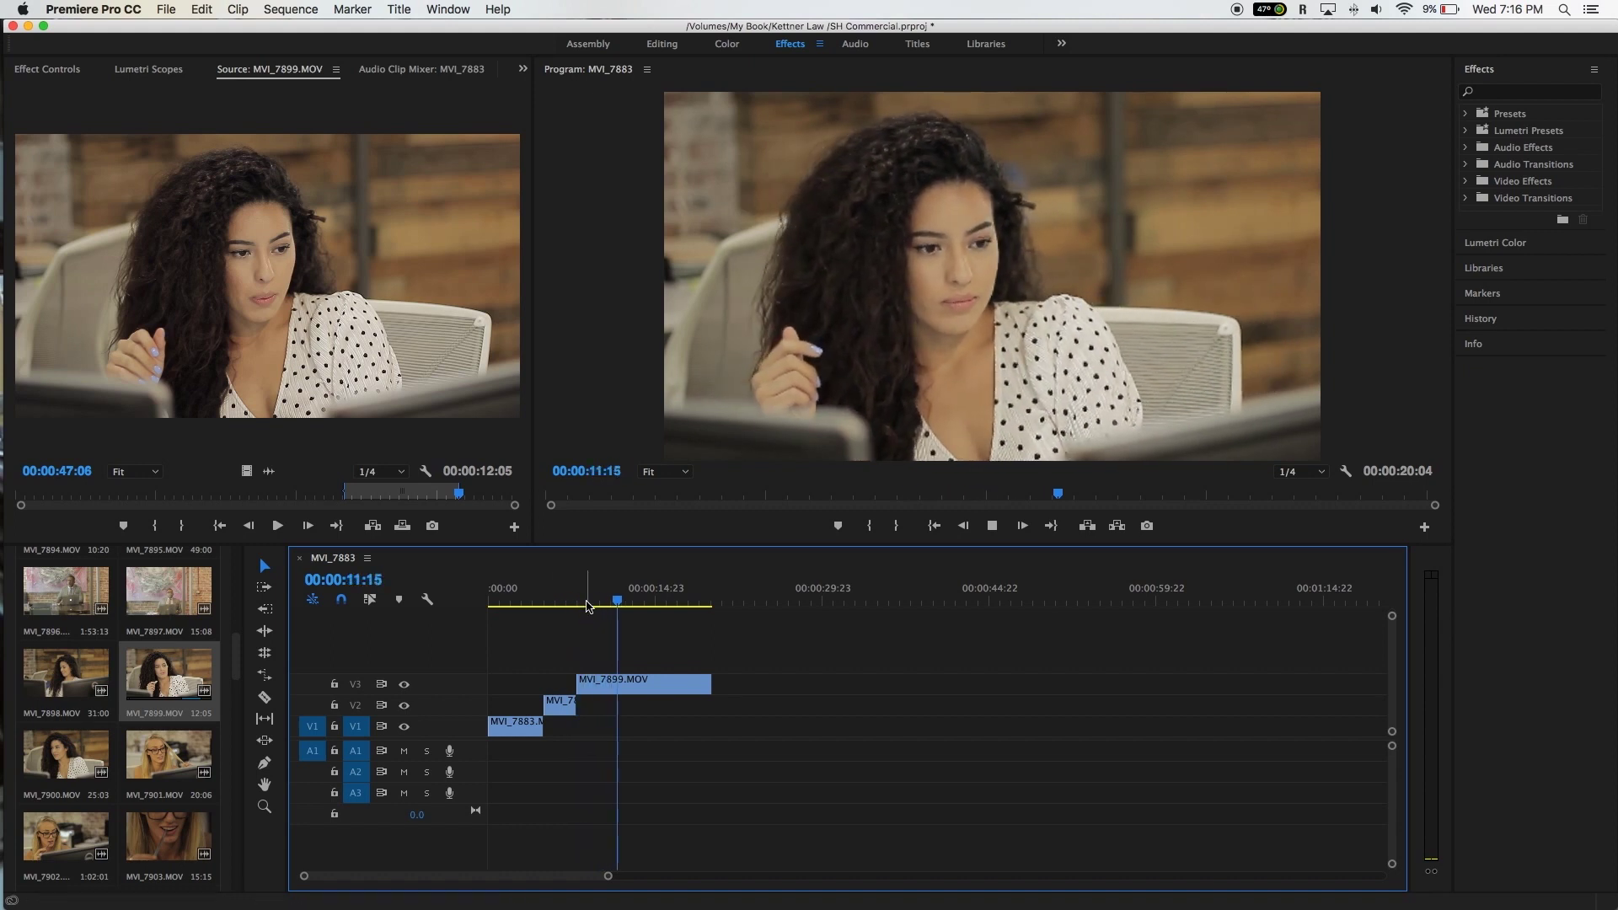
pyautogui.press('Home')
pyautogui.press('space')
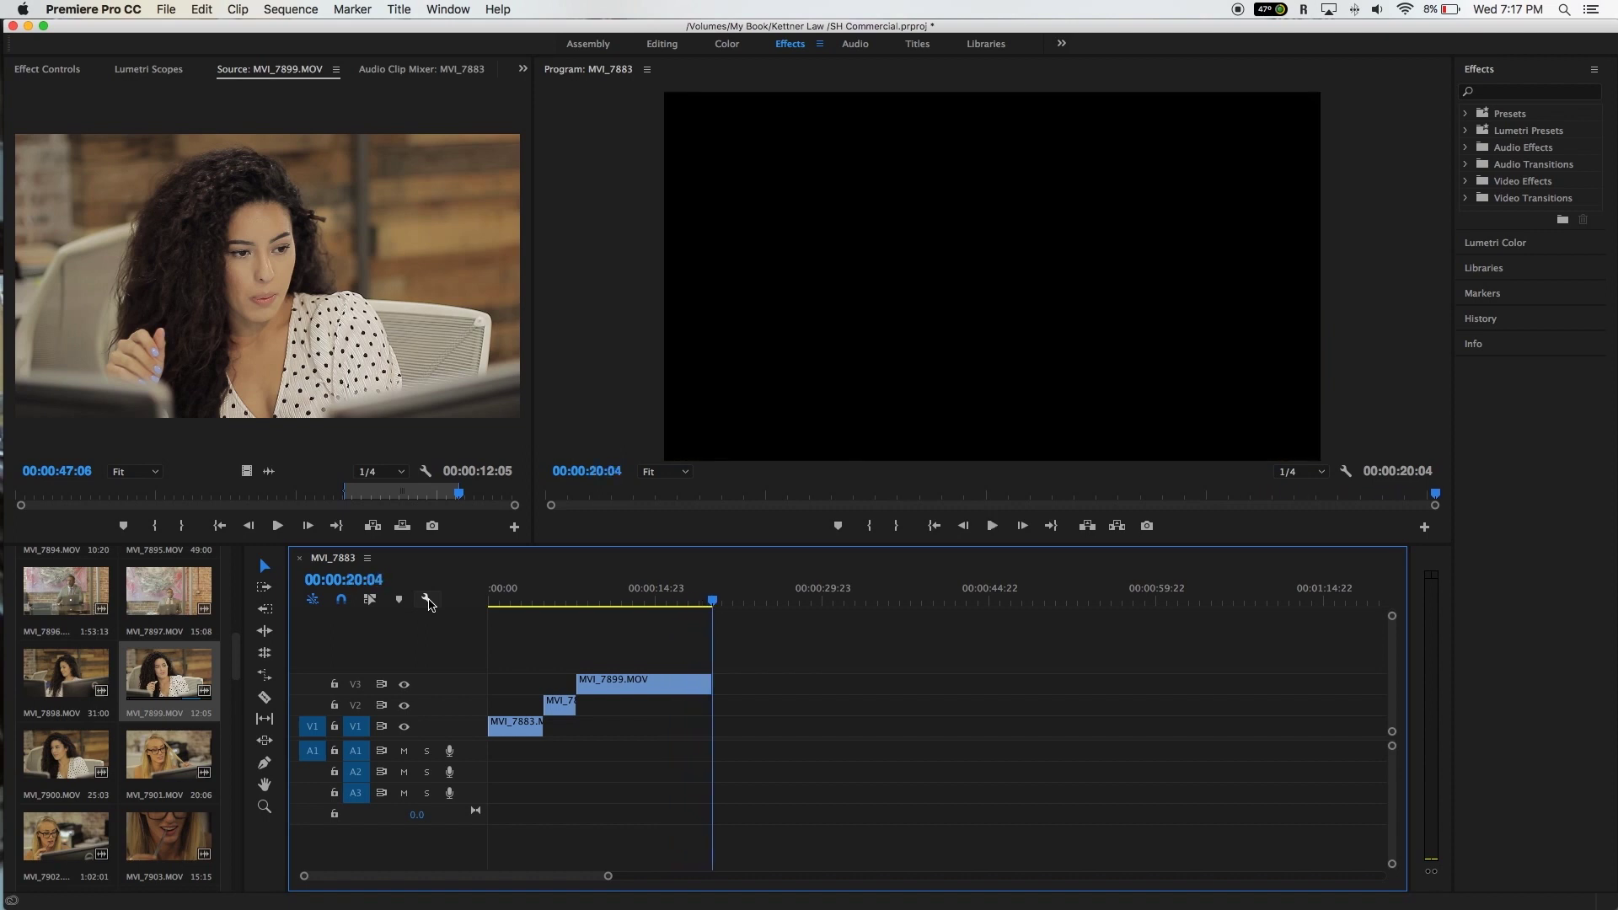
pyautogui.press('space')
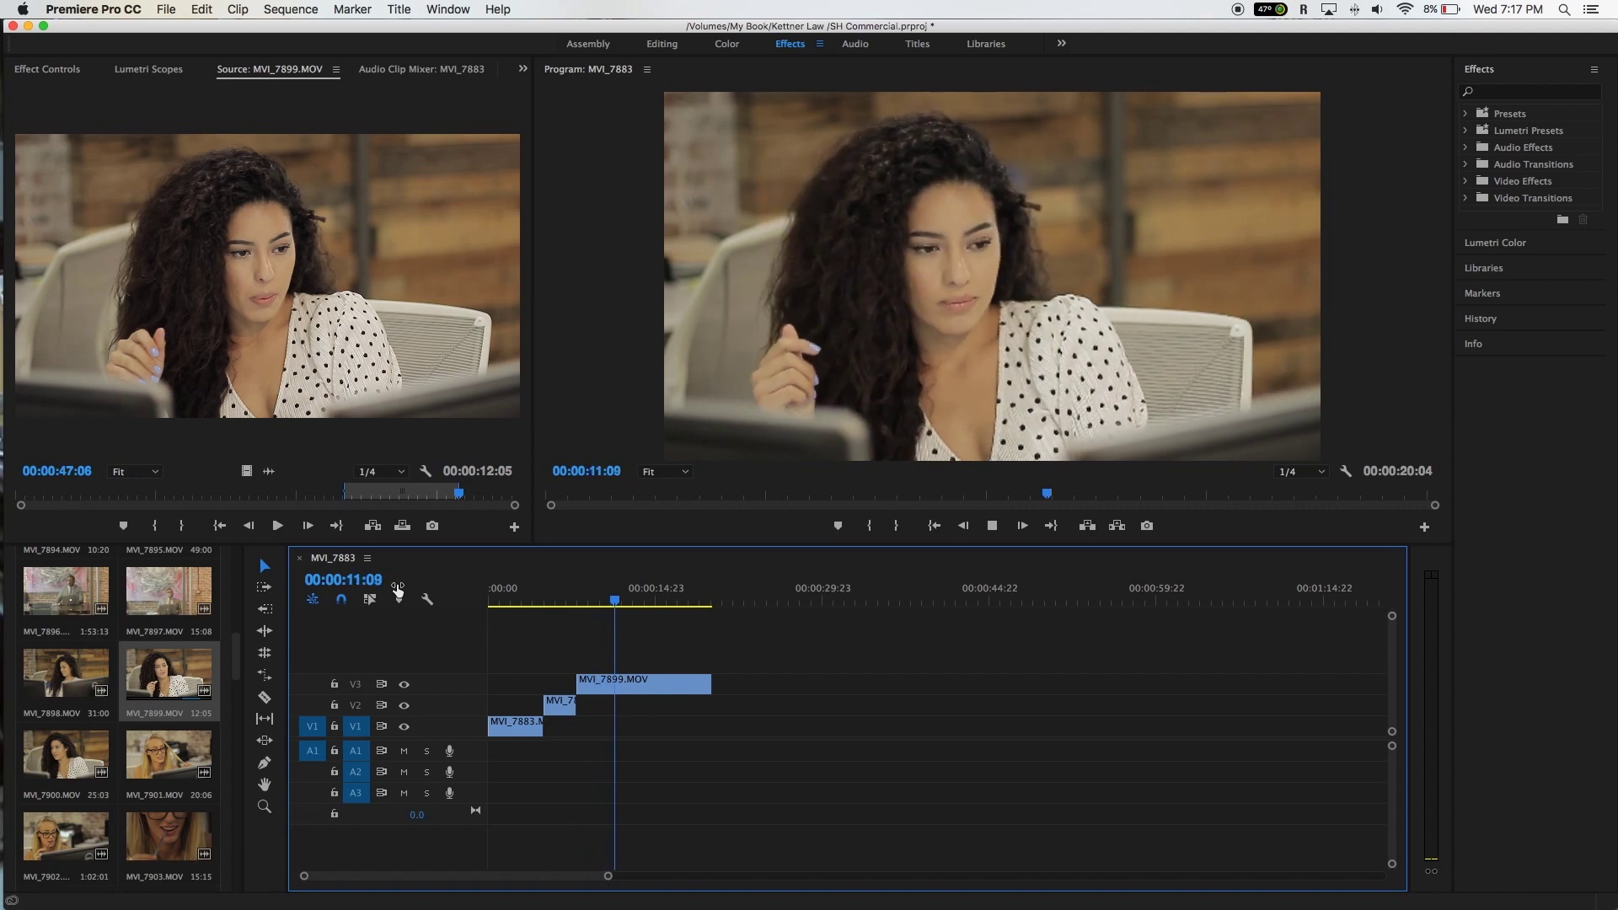
# Step: Scrub the sequence to about 00:00:15:10 within the woman's close-up and select MVI_7899.MOV on V3
pyautogui.click(524, 599)
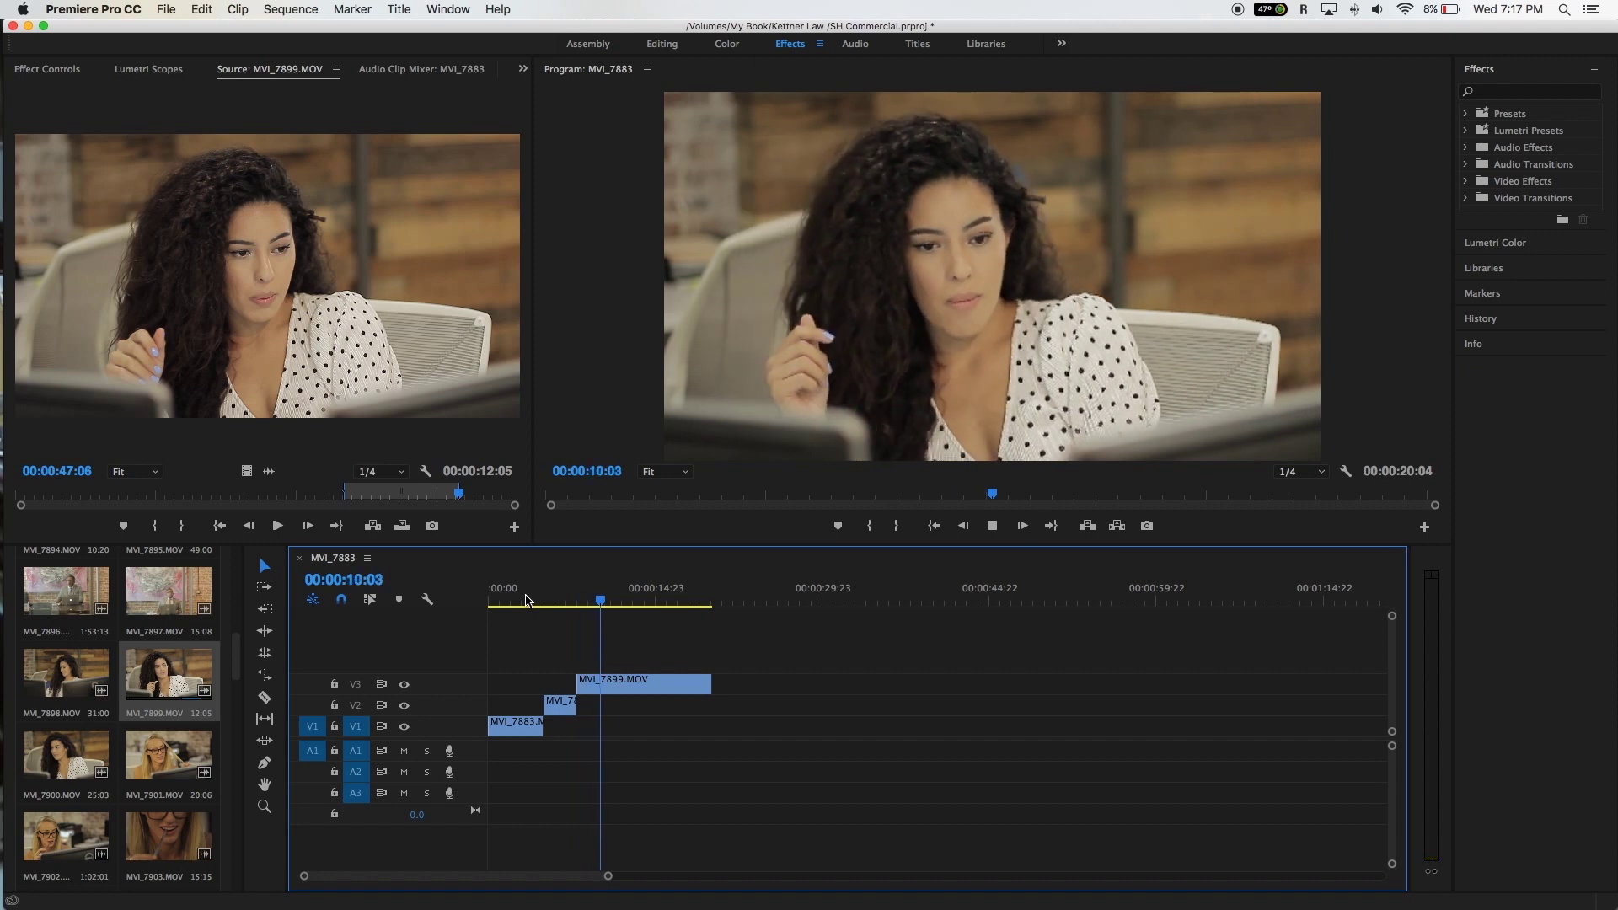
pyautogui.click(540, 600)
pyautogui.moveTo(548, 600); pyautogui.dragTo(659, 605)
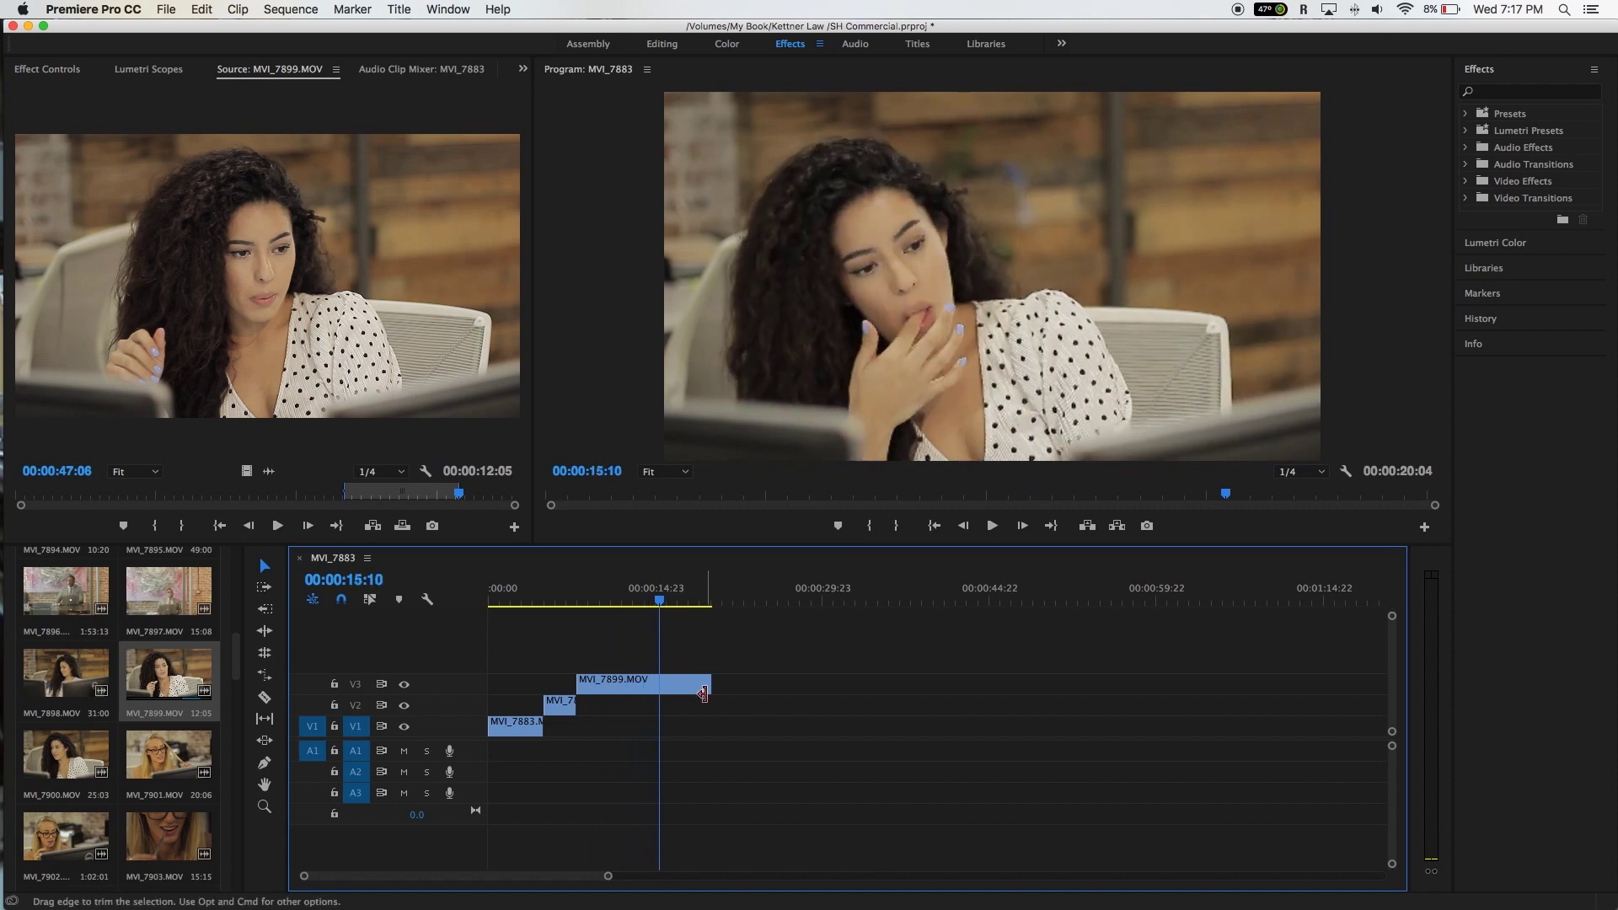
pyautogui.click(666, 691)
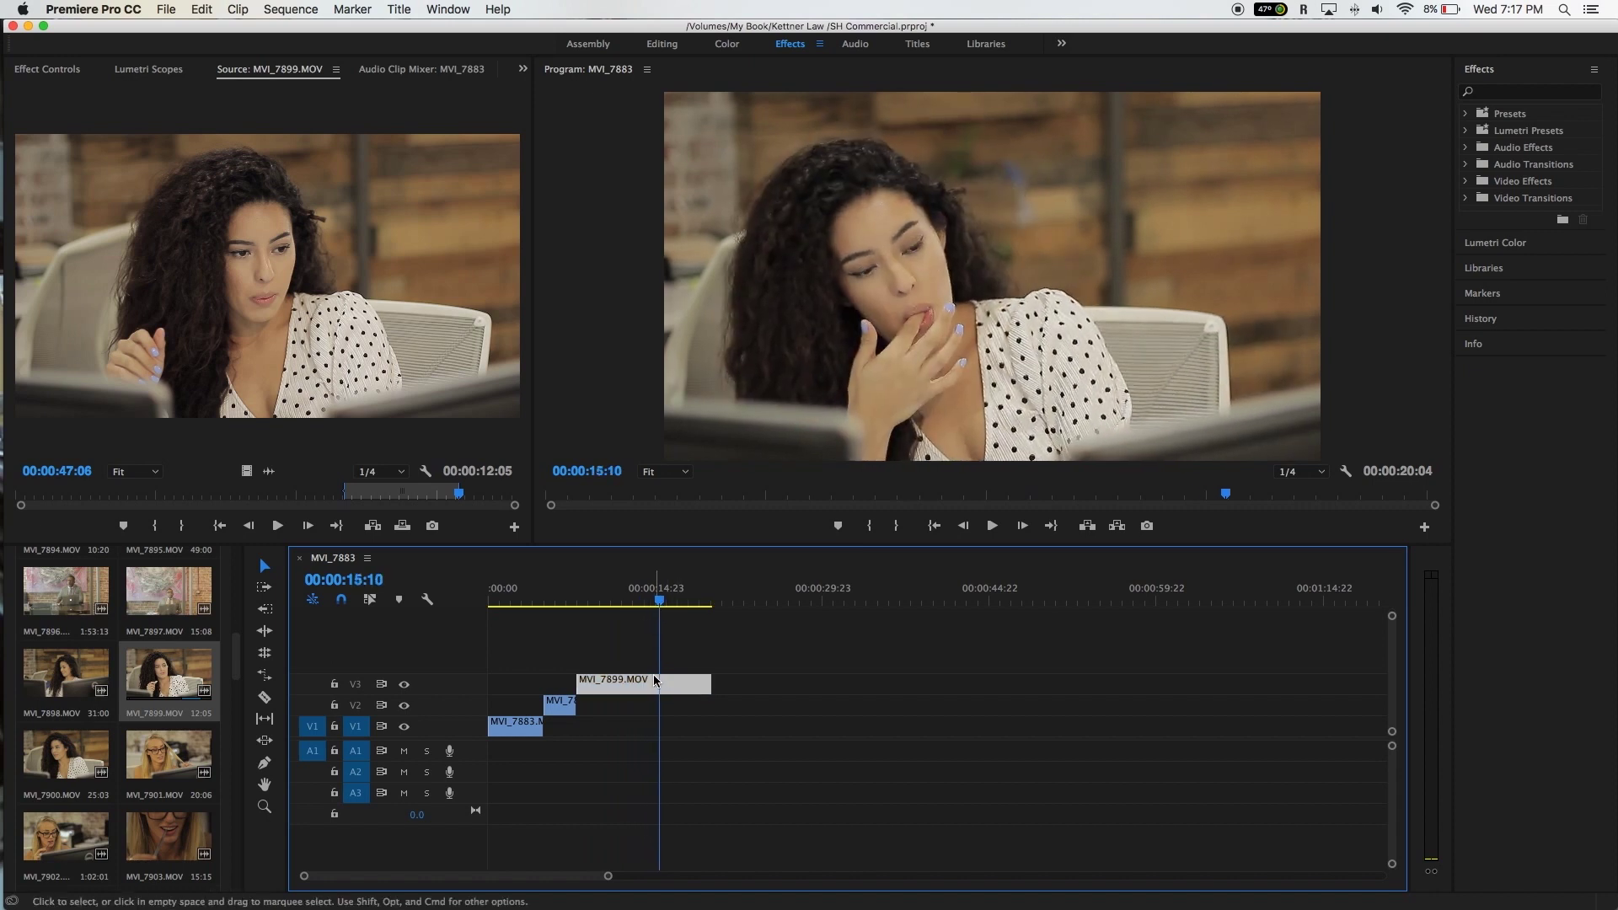
# Step: Preview MVI_7891.MOV near its start at about 00:00:00:14 and browse the remaining footage thumbnails in the bin
pyautogui.scroll(3, 87, 723)
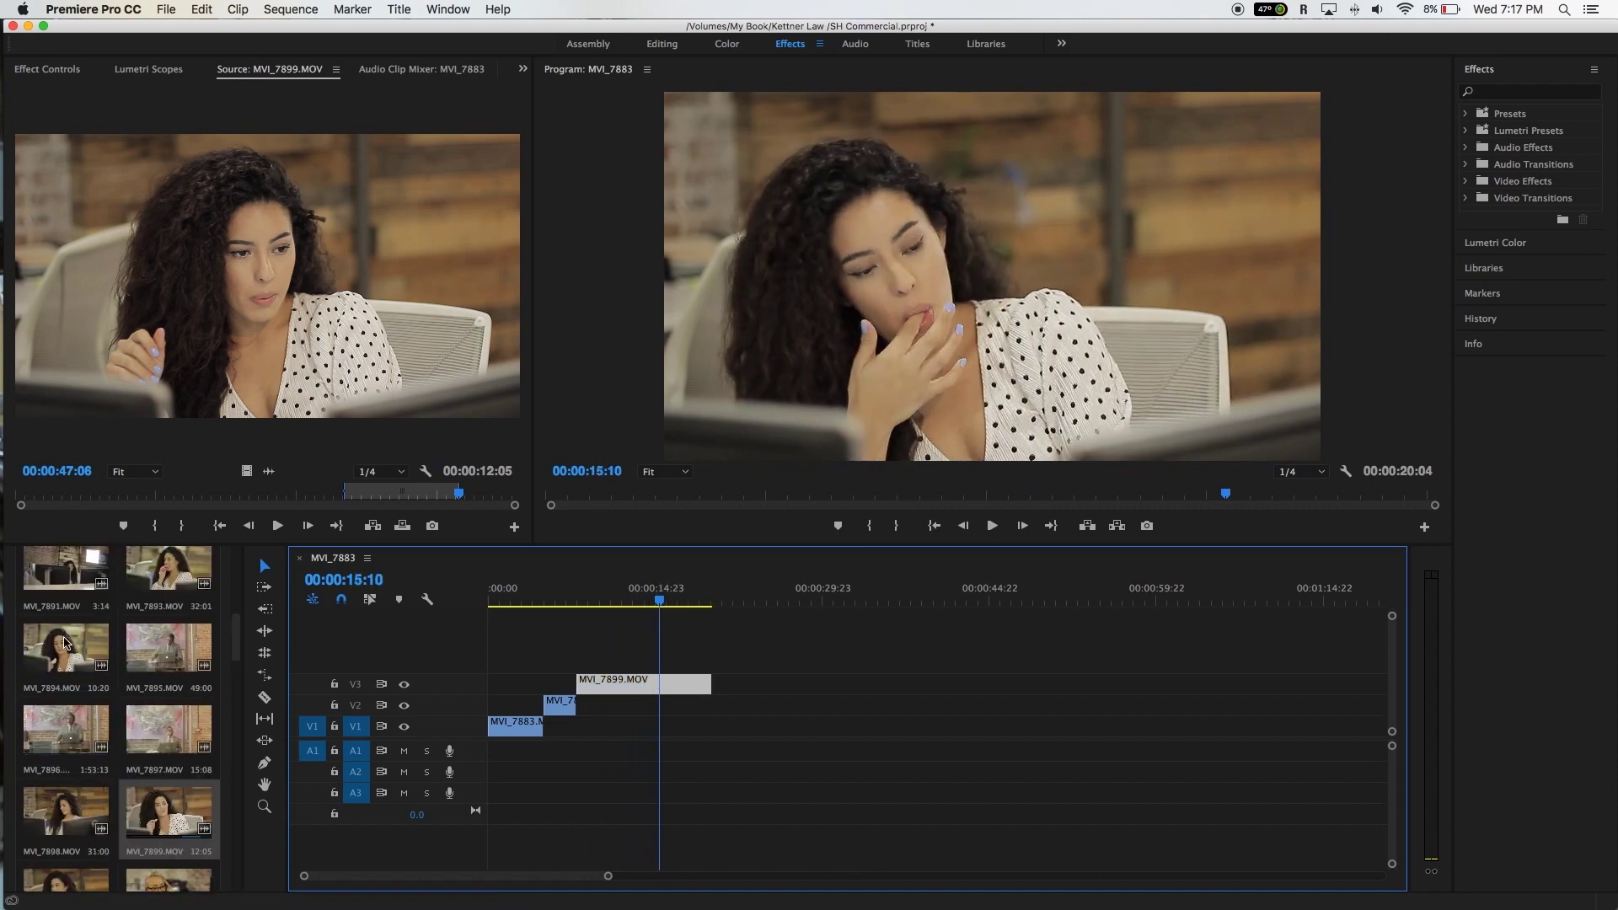
pyautogui.scroll(4, 66, 645)
pyautogui.doubleClick(63, 759)
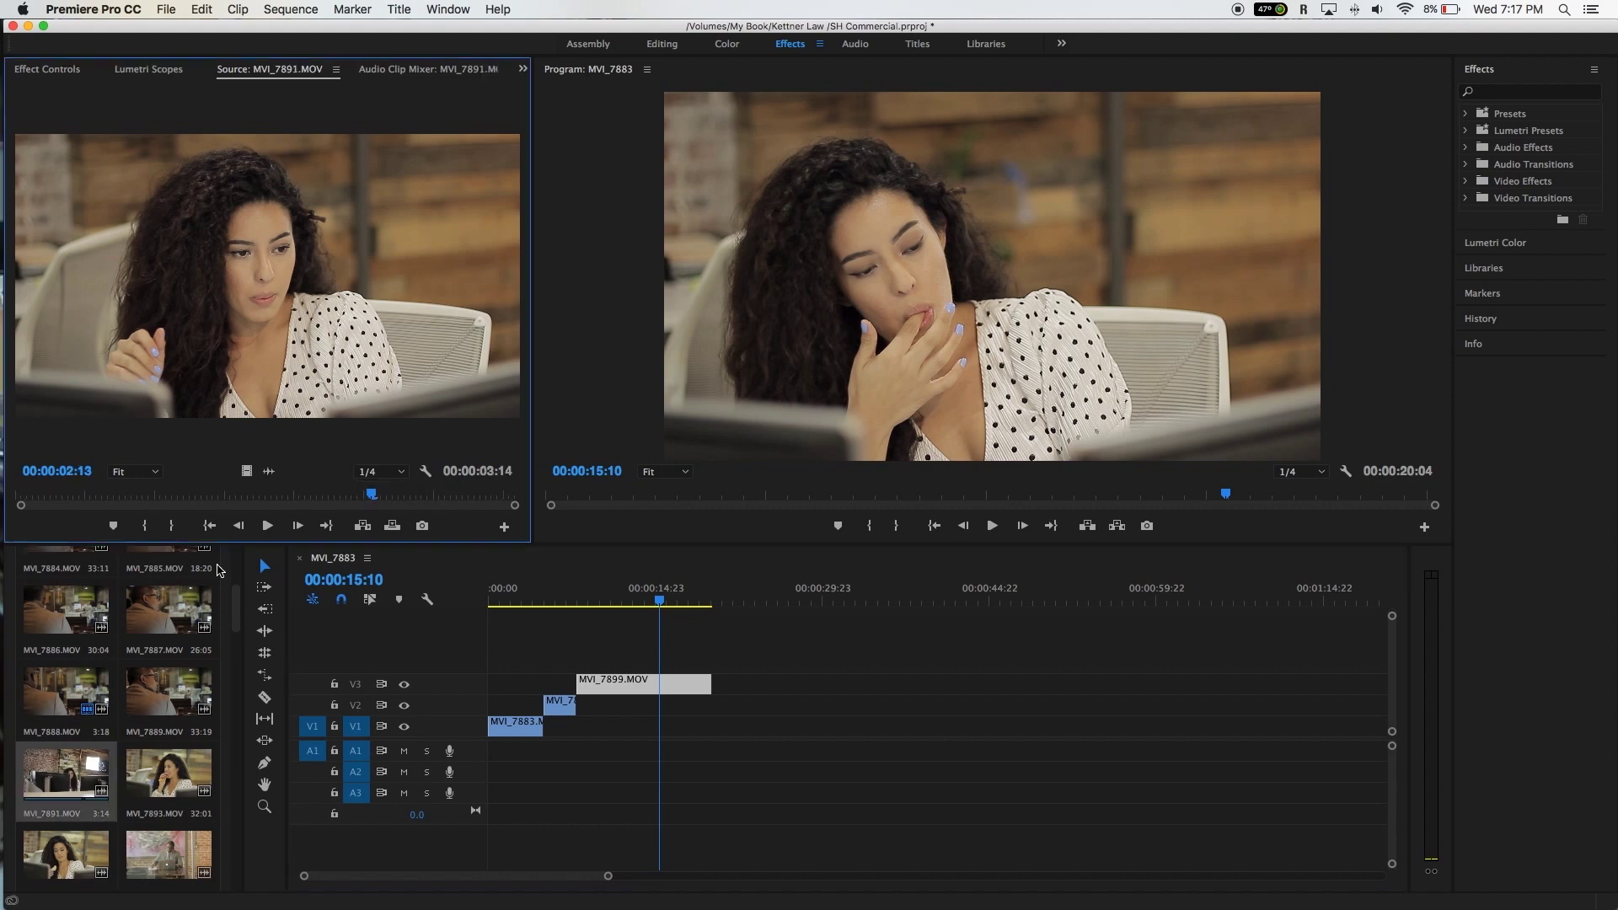
pyautogui.moveTo(323, 495); pyautogui.dragTo(98, 503)
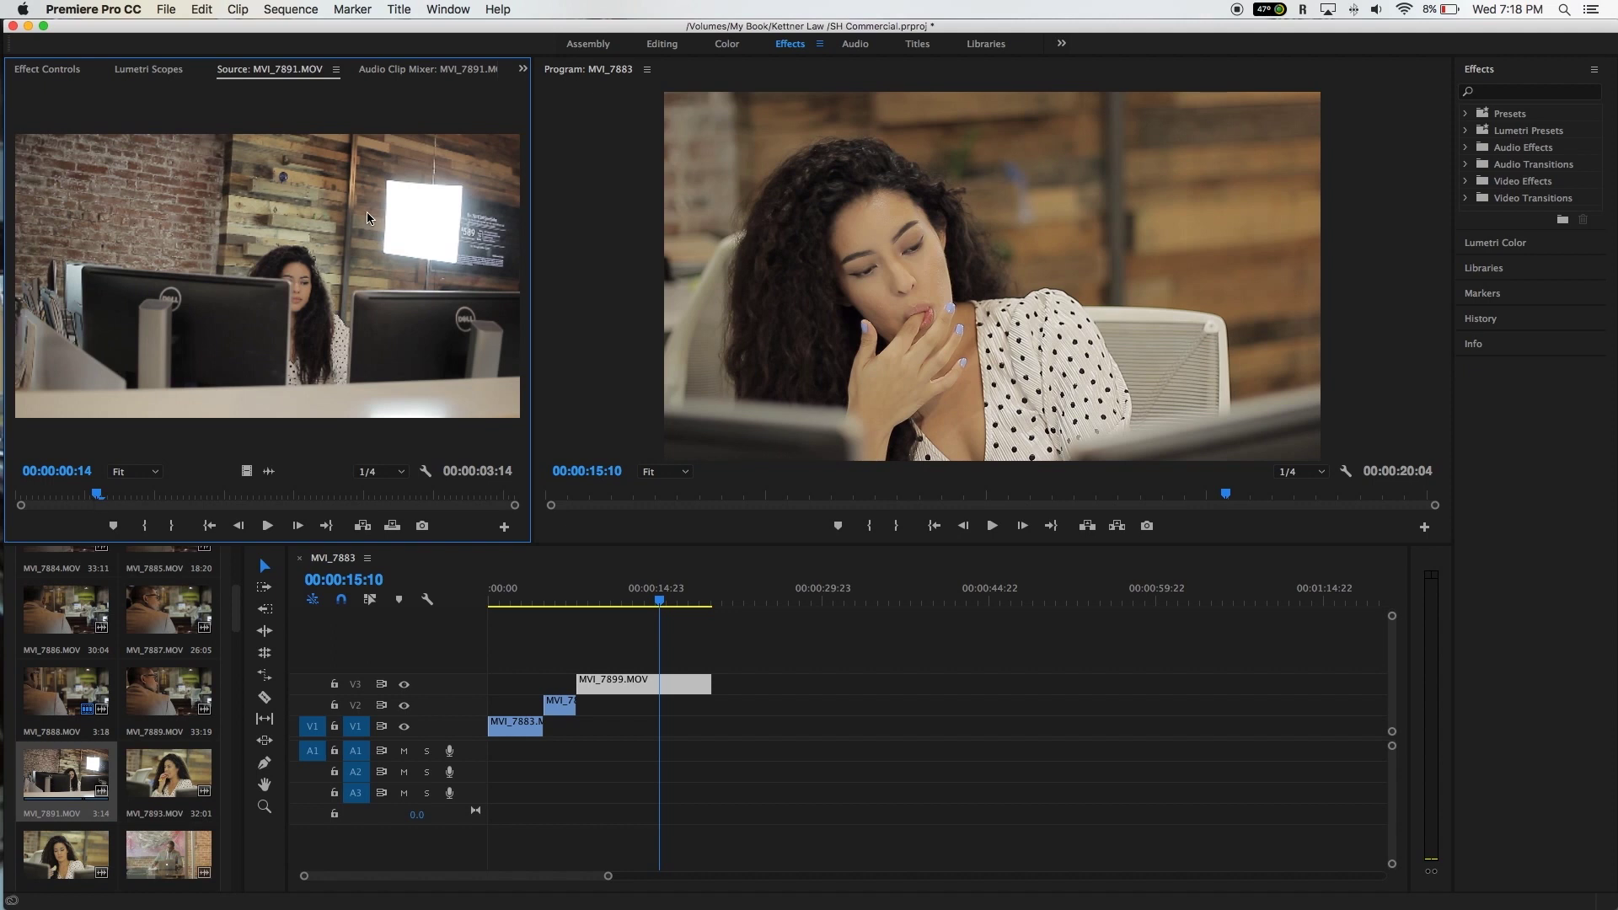
pyautogui.scroll(-3, 71, 787)
pyautogui.scroll(-5, 73, 785)
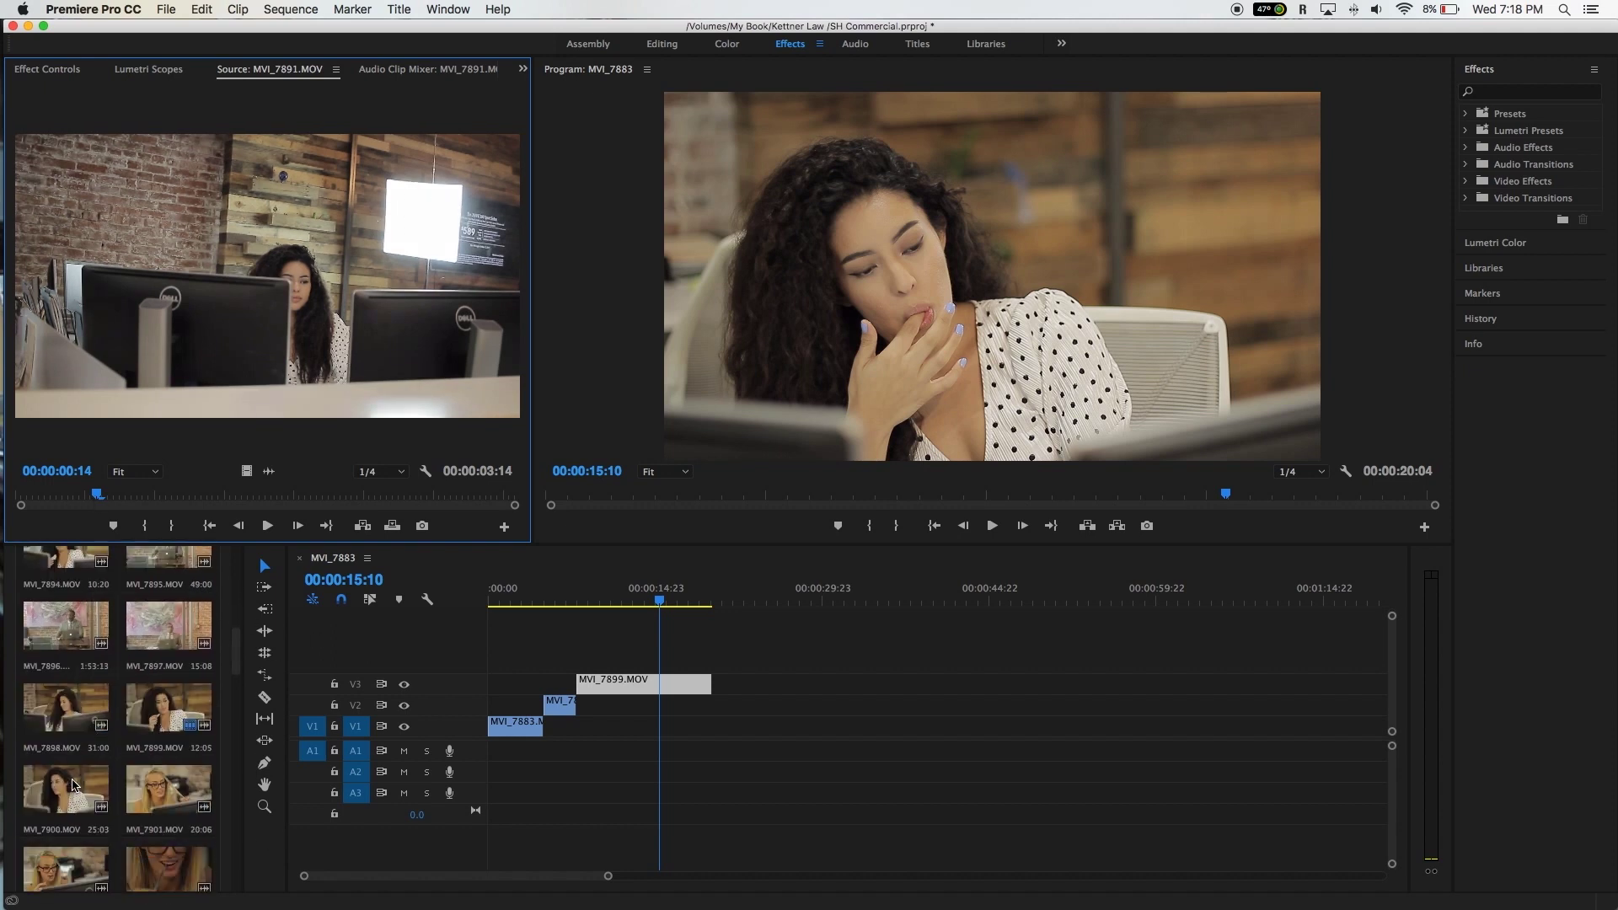
pyautogui.scroll(-4, 76, 781)
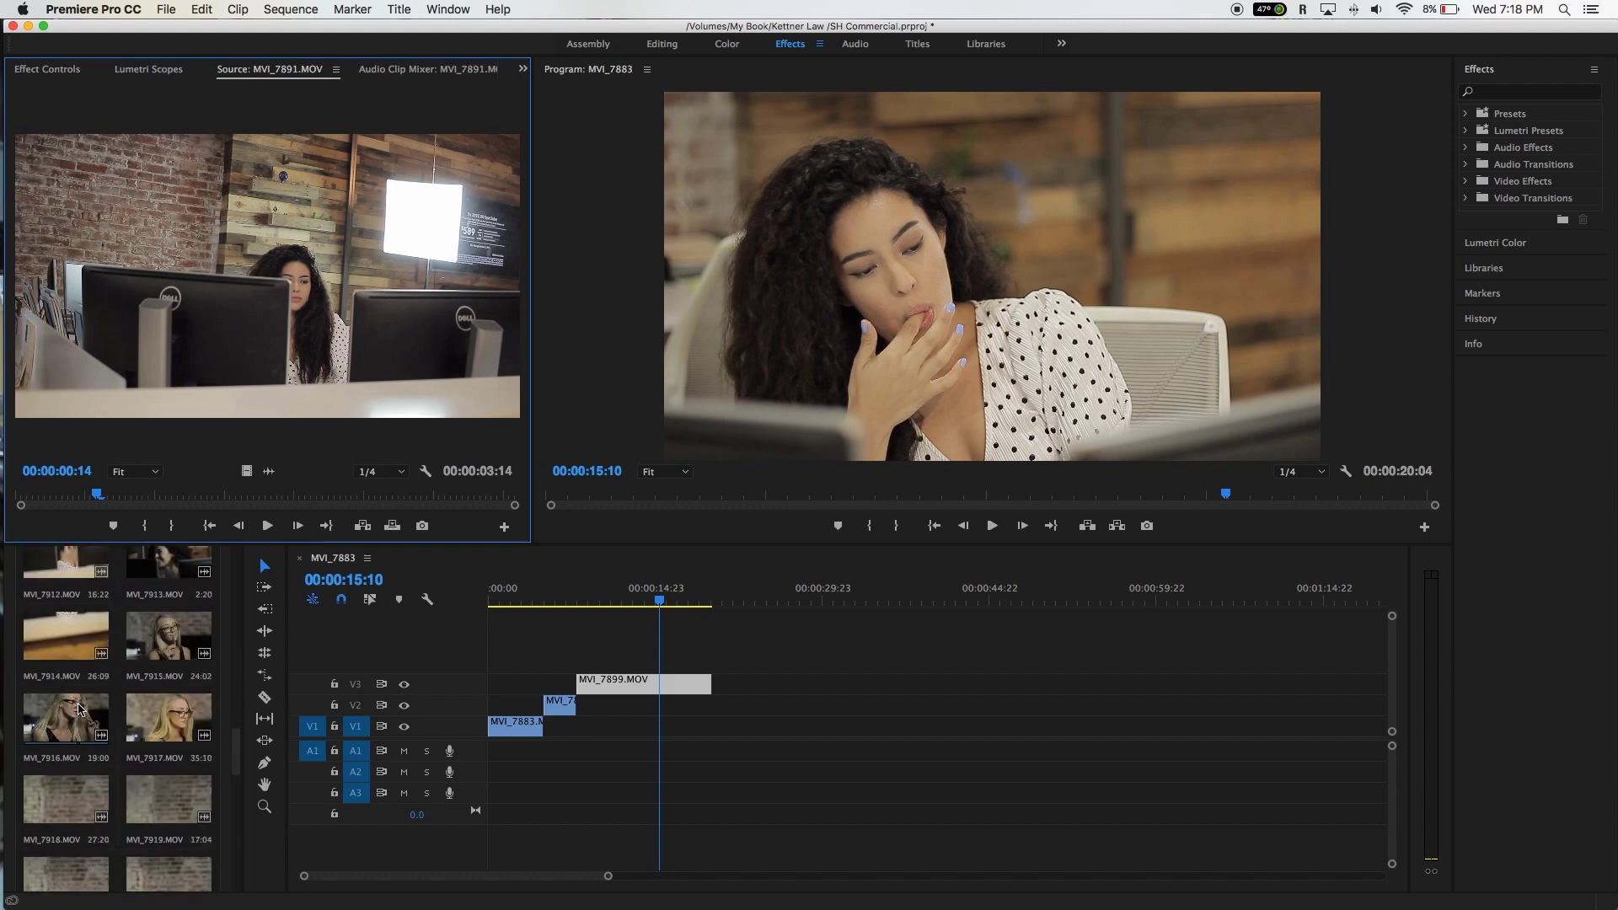
# Step: Park the playhead at 00:00:13:22 on MVI_7899.MOV and look through the video effects, including the Magic Bullet effects
pyautogui.click(640, 600)
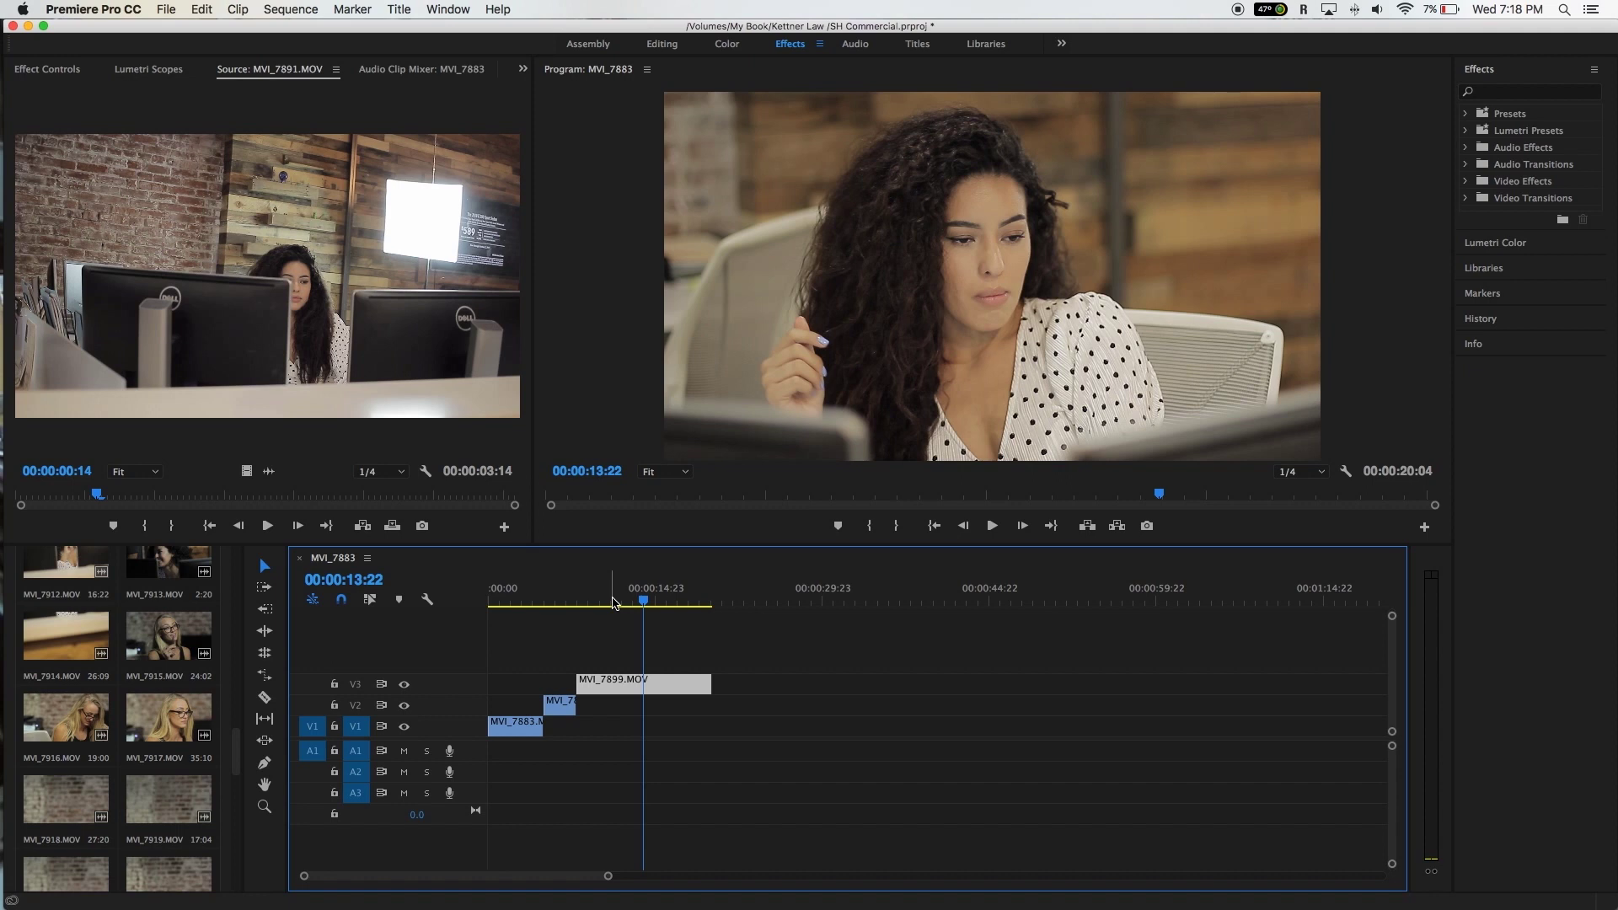
pyautogui.moveTo(613, 602)
pyautogui.mouseDown()
pyautogui.moveTo(452, 612)
pyautogui.moveTo(643, 603)
pyautogui.mouseUp()
pyautogui.click(1467, 181)
pyautogui.click(1475, 350)
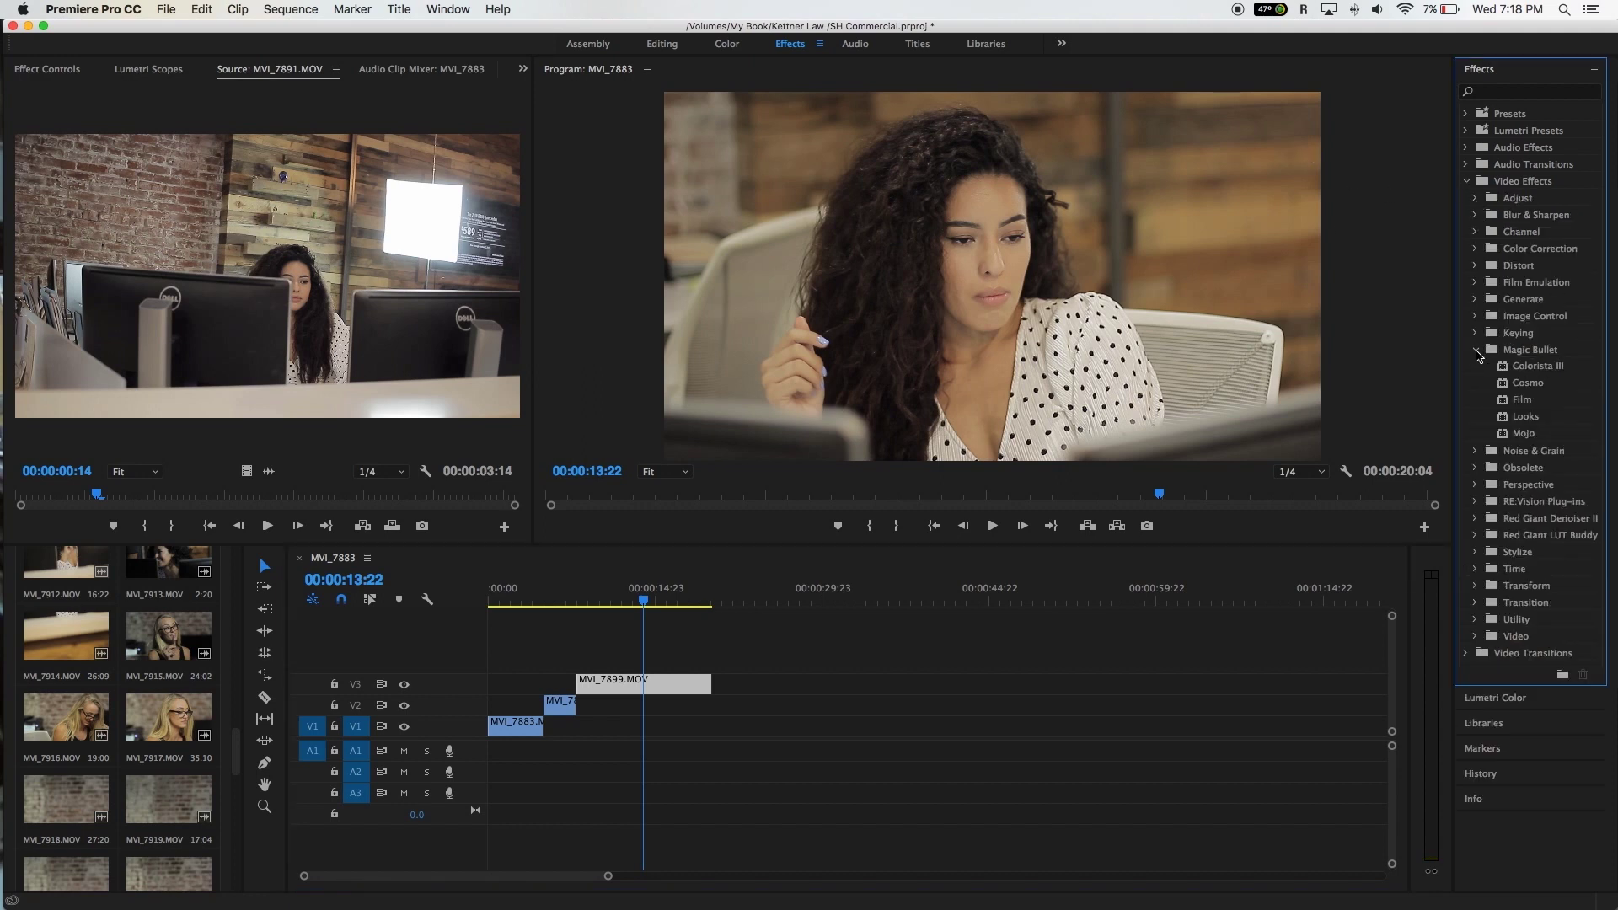
pyautogui.click(1514, 368)
pyautogui.click(1508, 399)
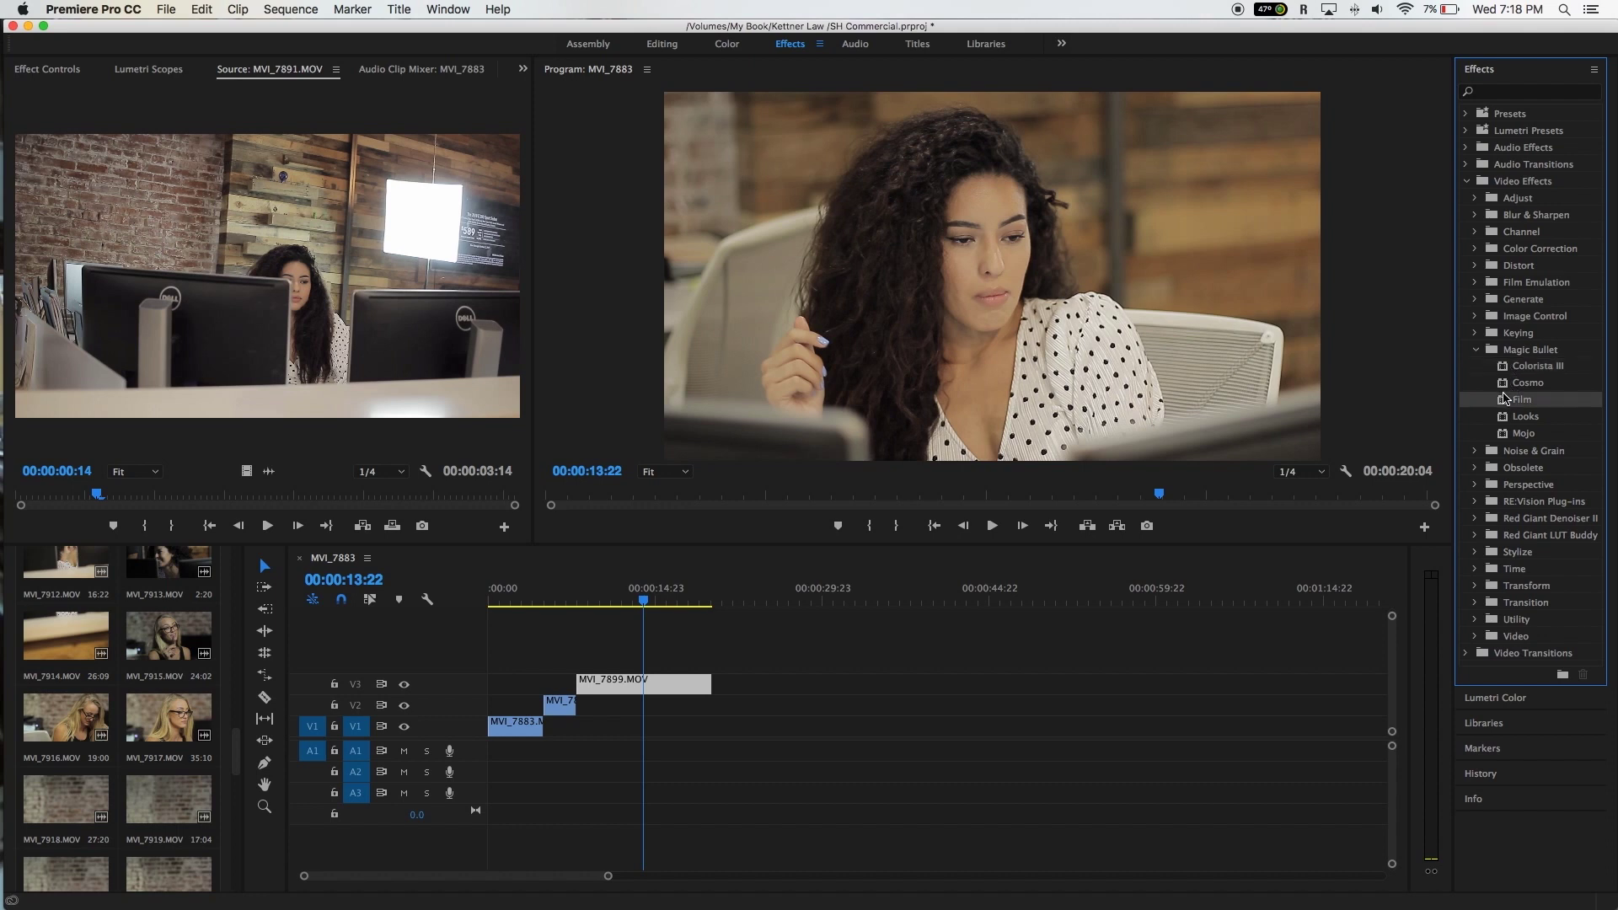
pyautogui.click(1506, 369)
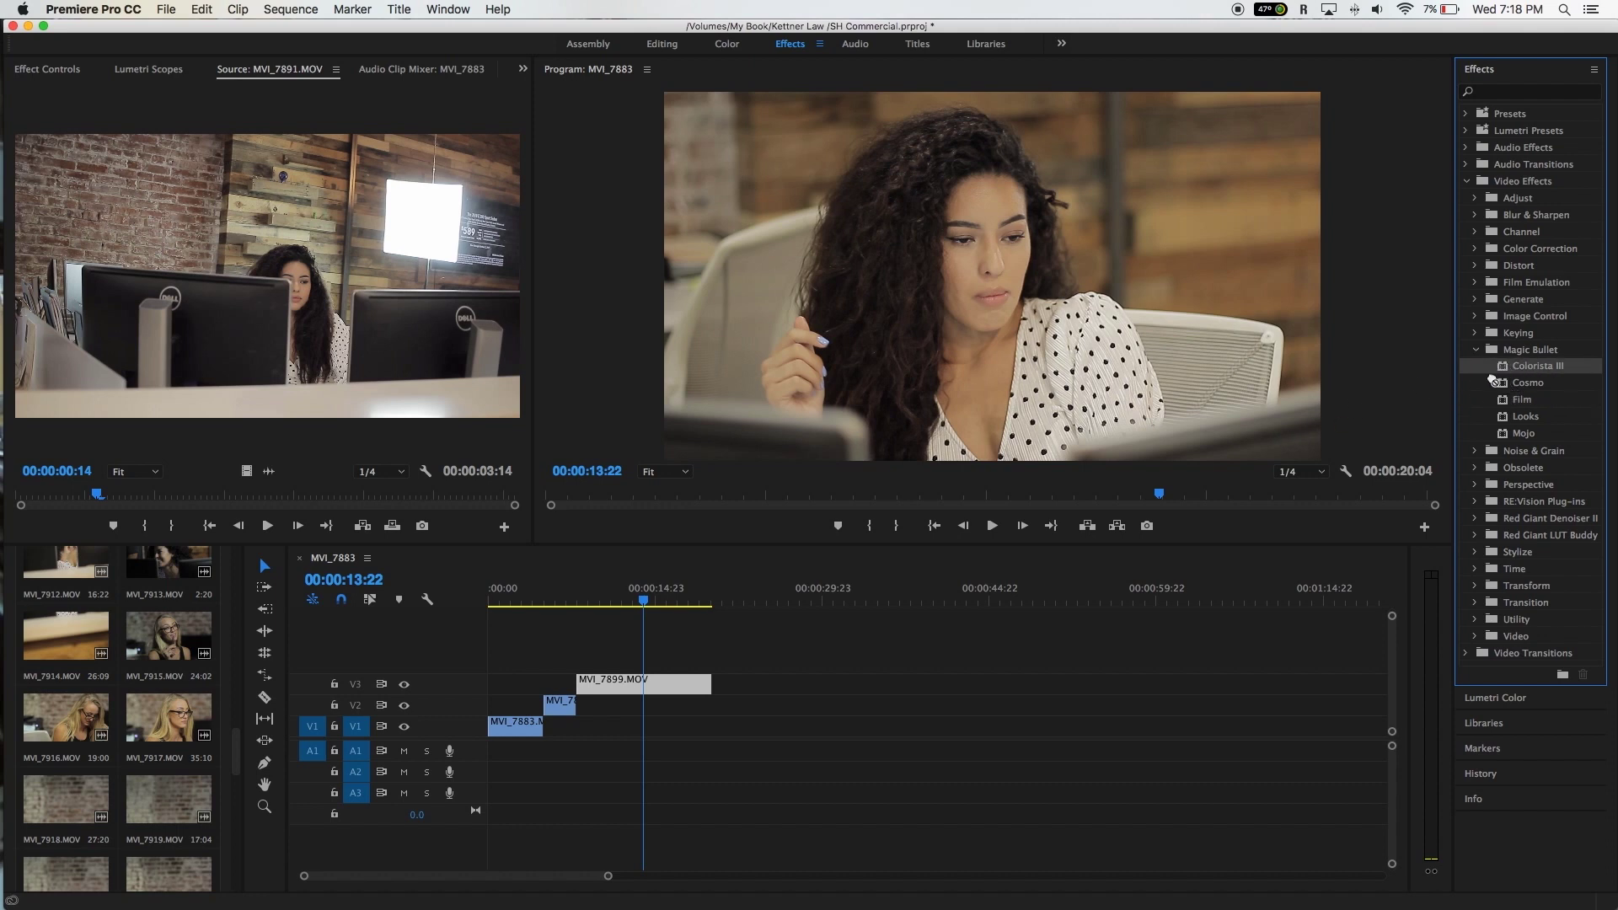
pyautogui.click(1475, 351)
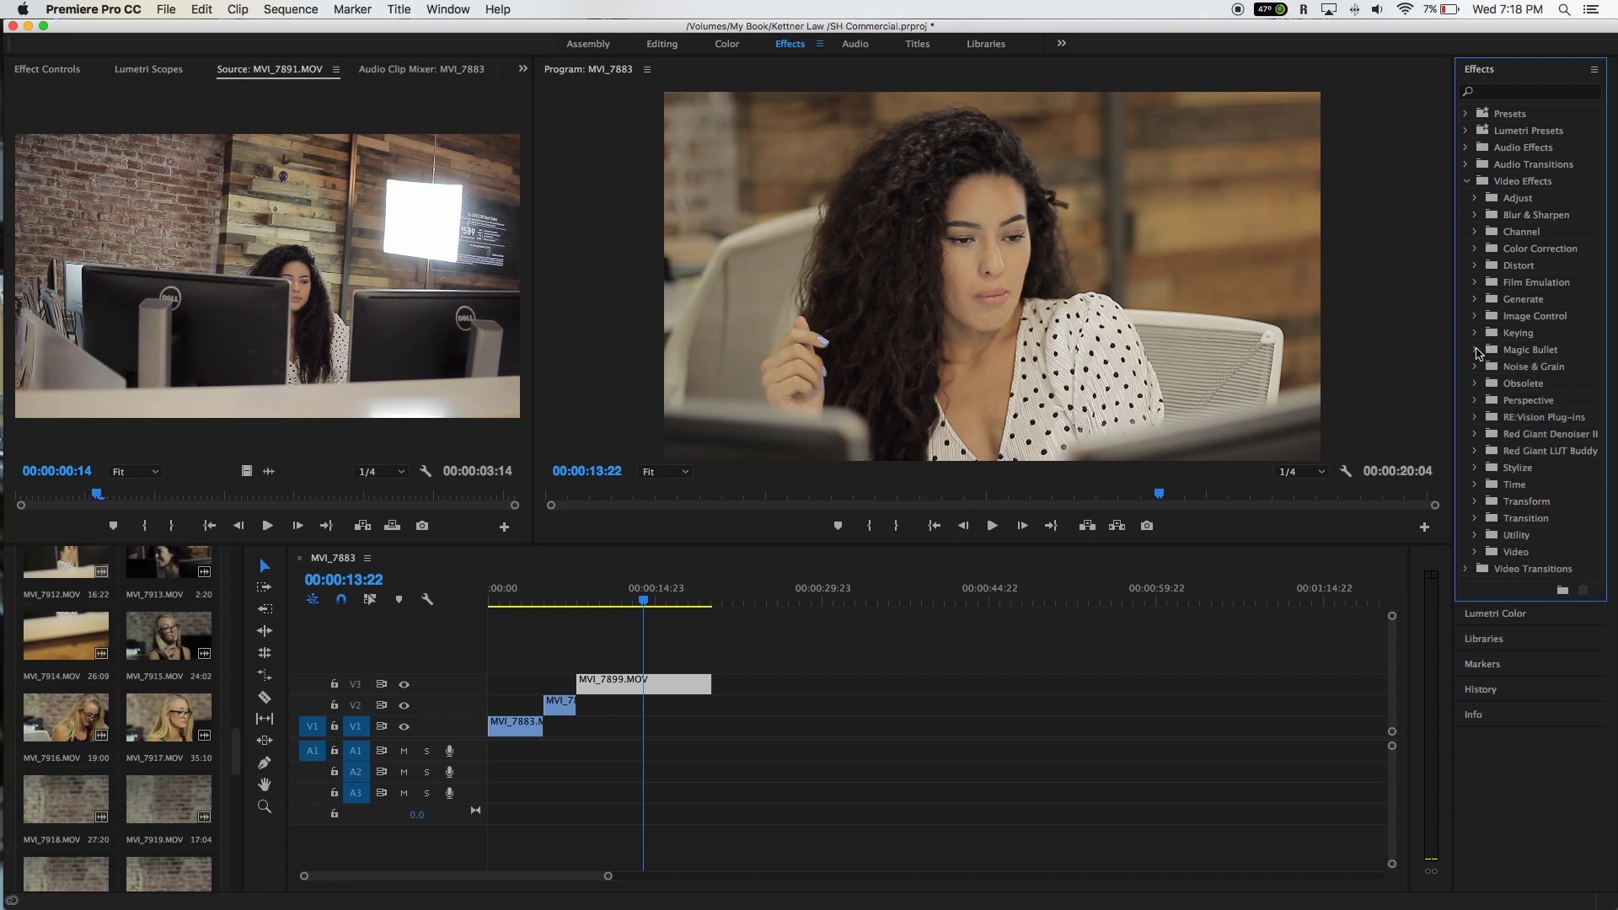
pyautogui.click(1471, 182)
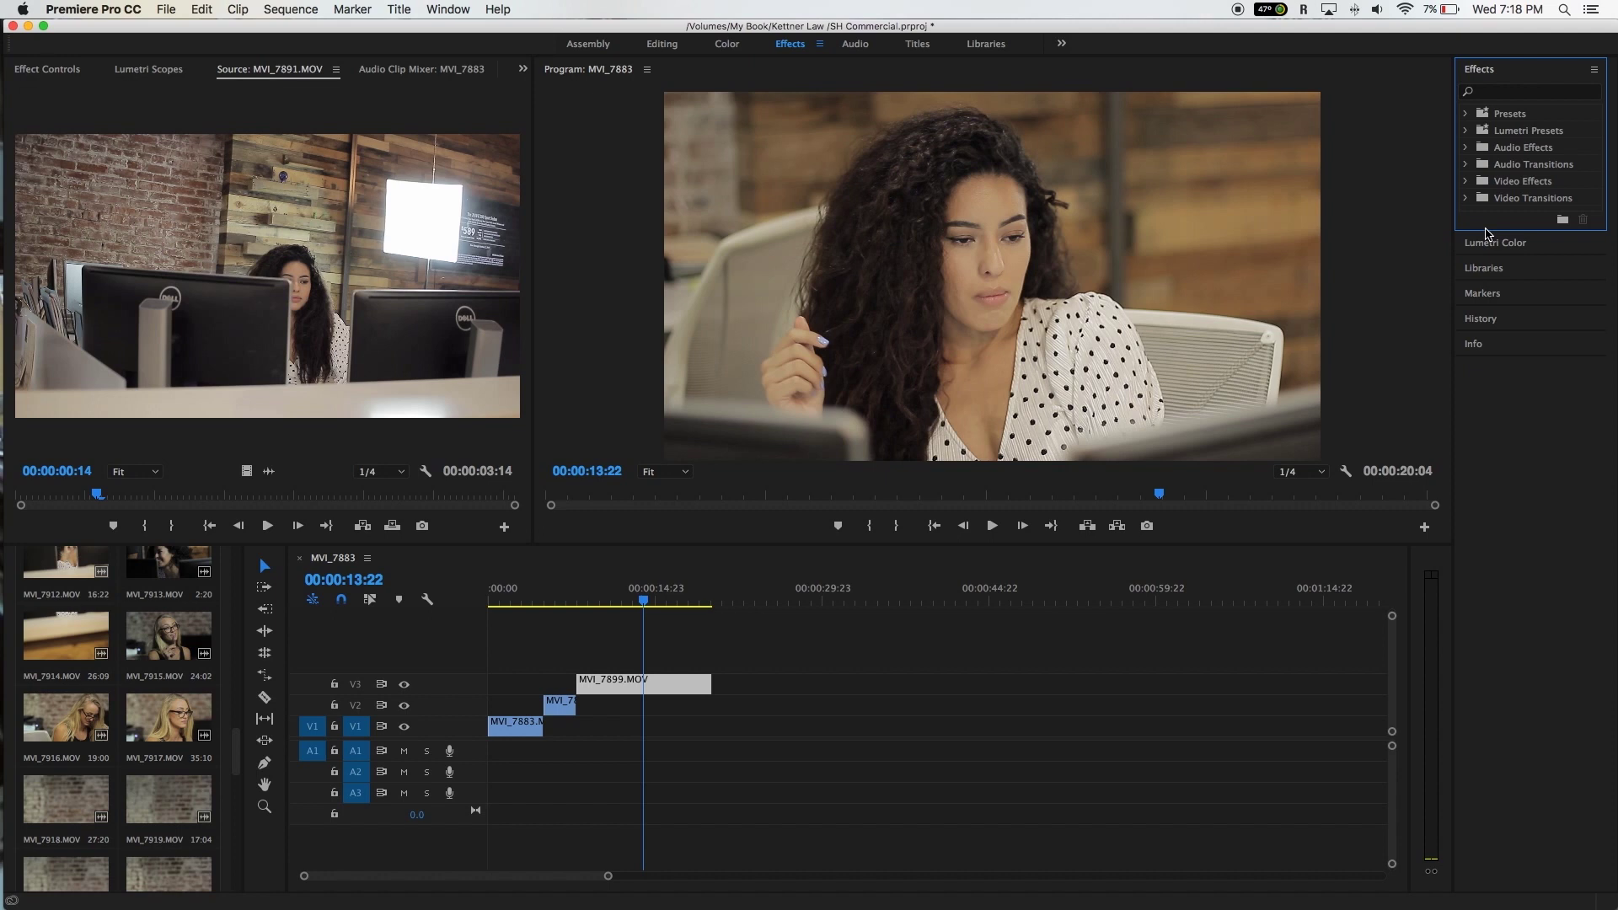
pyautogui.click(1466, 181)
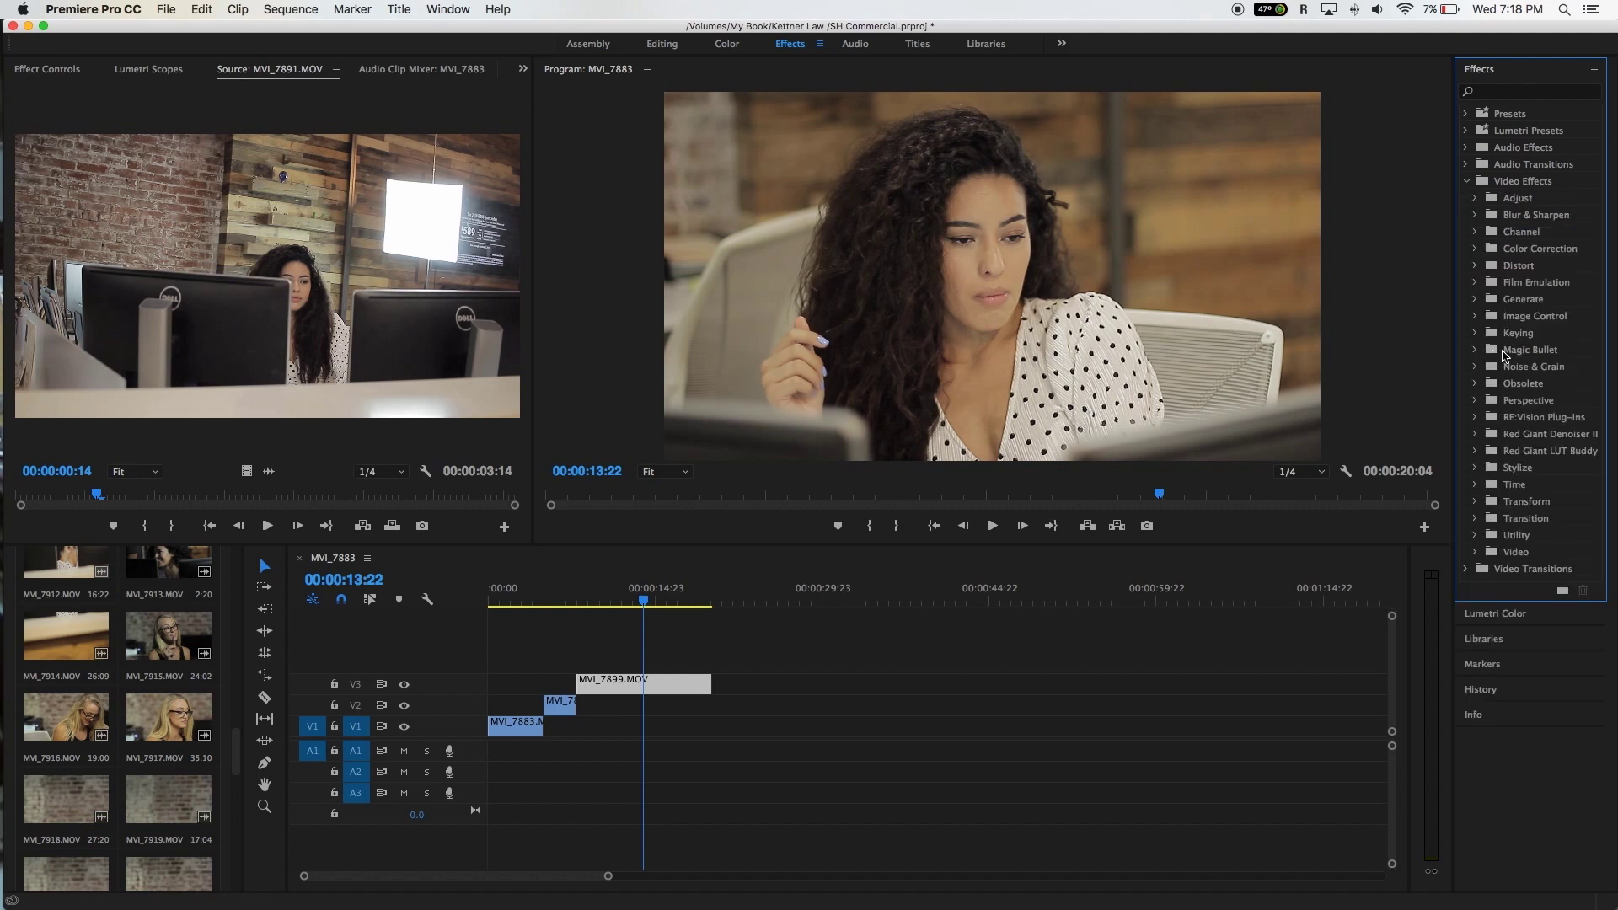
pyautogui.click(1467, 184)
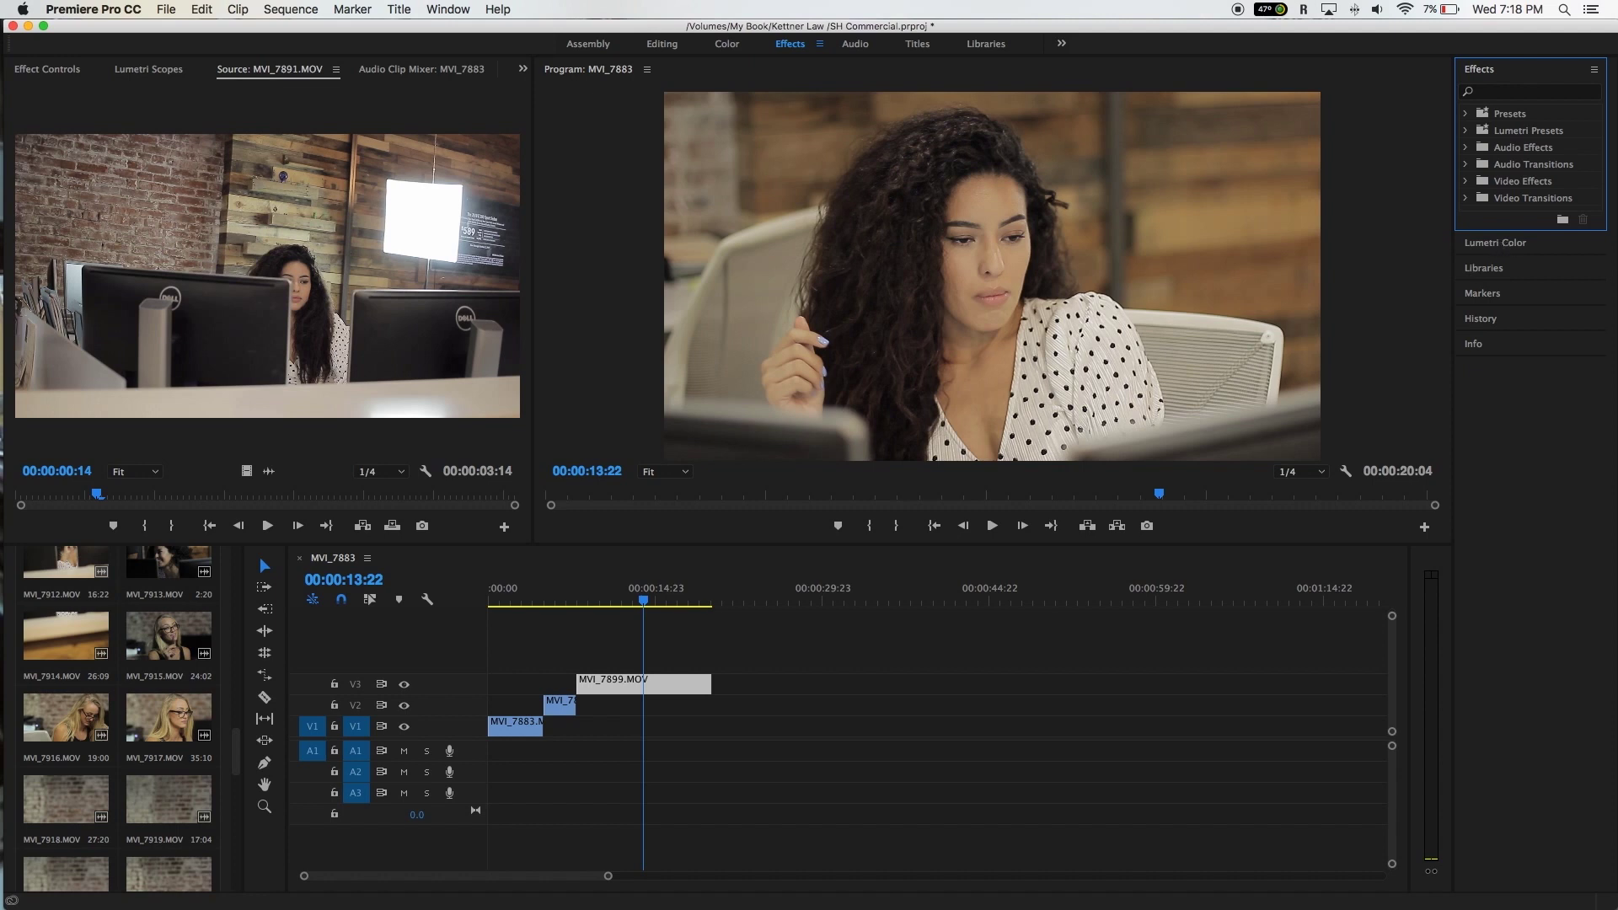
# Step: Open wider Lumetri Color controls for MVI_7899.MOV and set Temperature to about -25.4 and Tint to about 7.0
pyautogui.click(1517, 244)
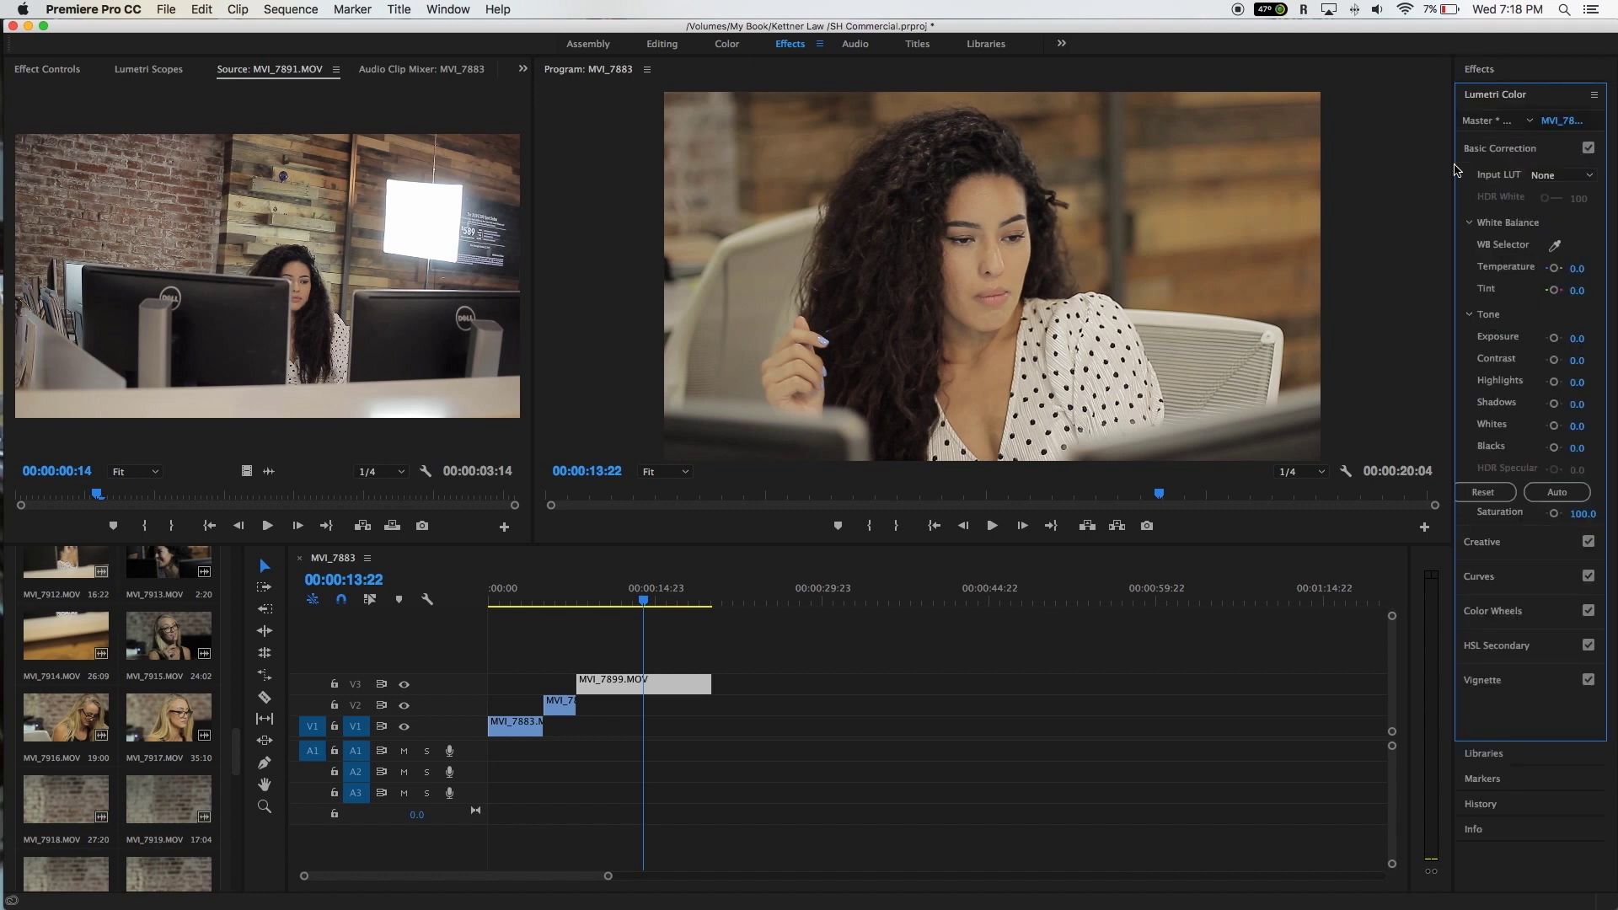
pyautogui.moveTo(1458, 168); pyautogui.dragTo(1315, 186)
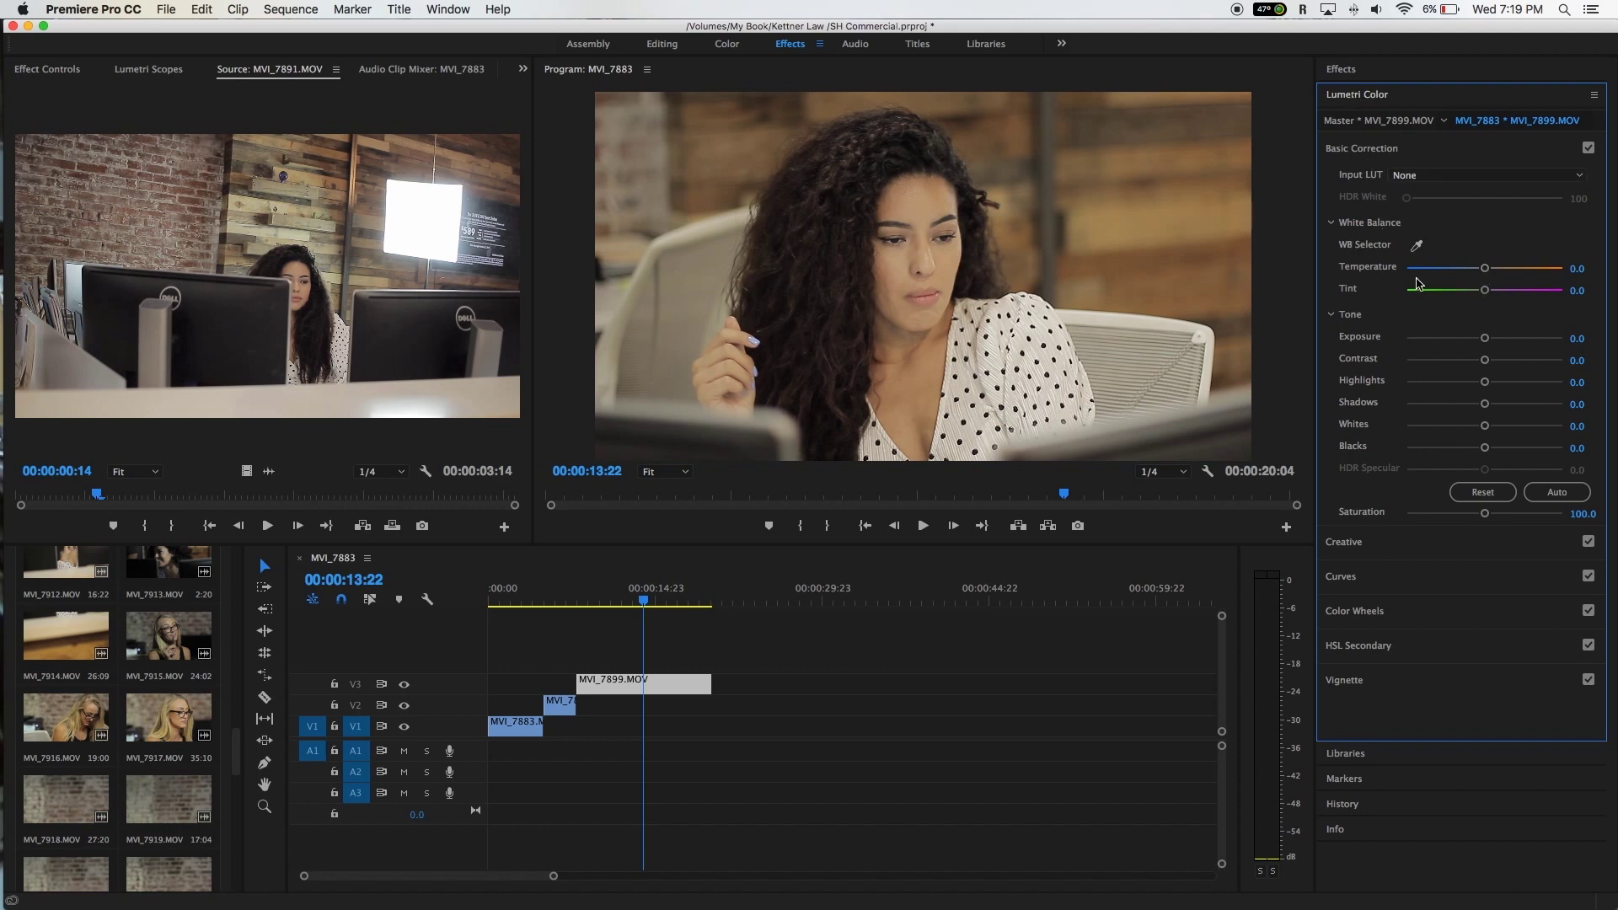
pyautogui.moveTo(1485, 273); pyautogui.dragTo(1473, 274)
pyautogui.moveTo(1483, 291)
pyautogui.mouseDown()
pyautogui.moveTo(1452, 276)
pyautogui.moveTo(1469, 276)
pyautogui.mouseUp()
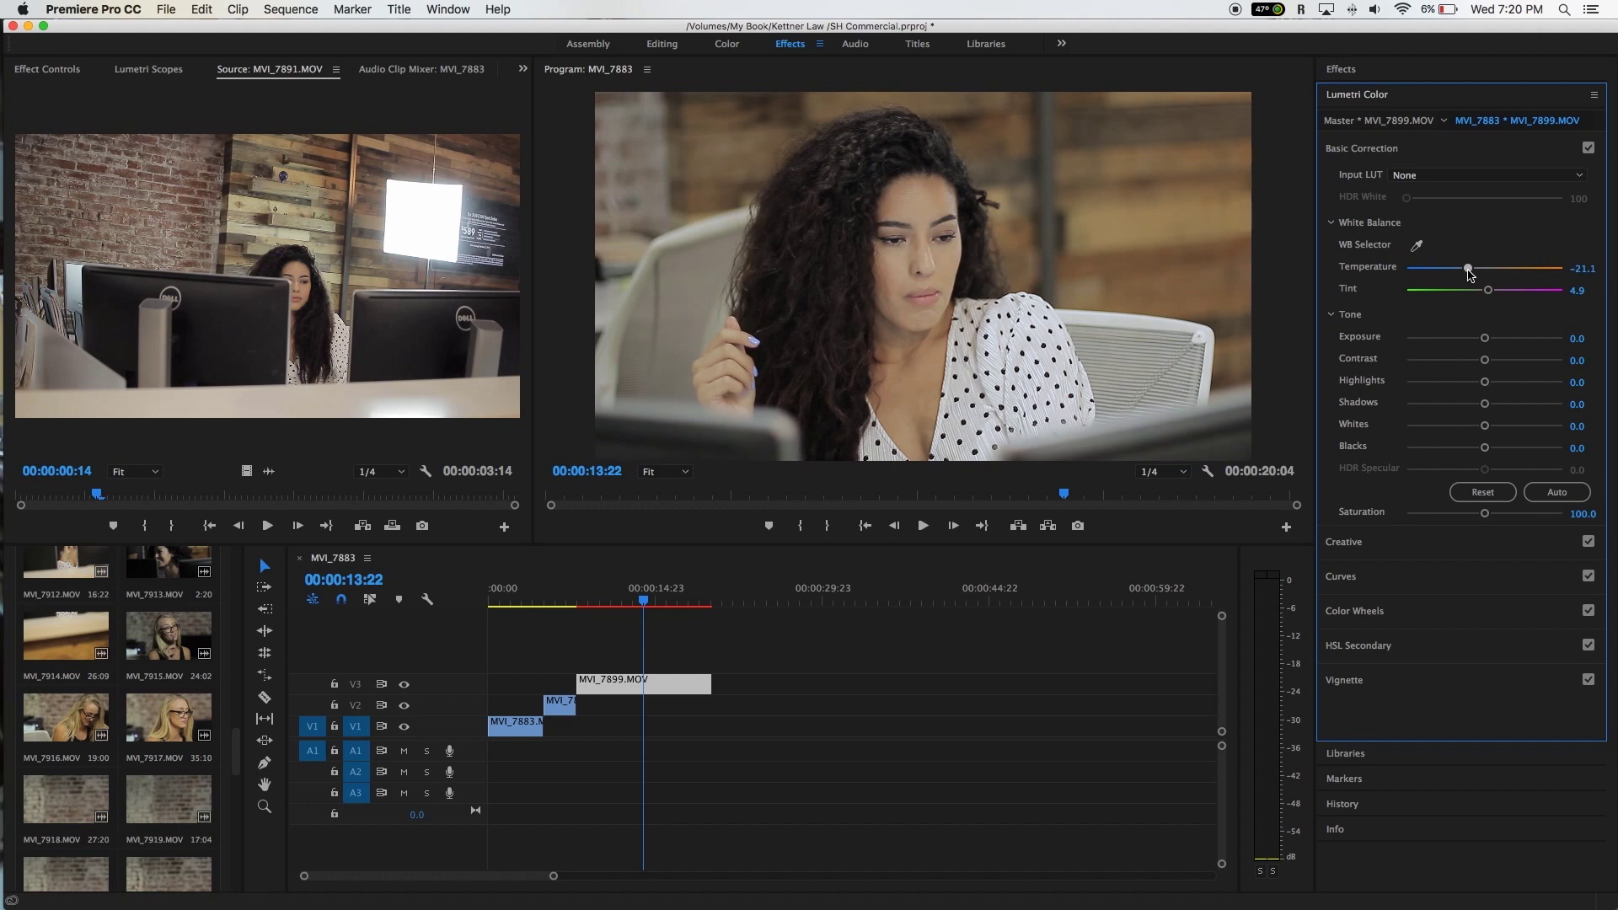
pyautogui.moveTo(1468, 275); pyautogui.dragTo(1466, 274)
# Step: Set the Exposure of MVI_7899.MOV to about 0.8 and its Contrast to about 38.4
pyautogui.moveTo(1485, 340); pyautogui.dragTo(1489, 340)
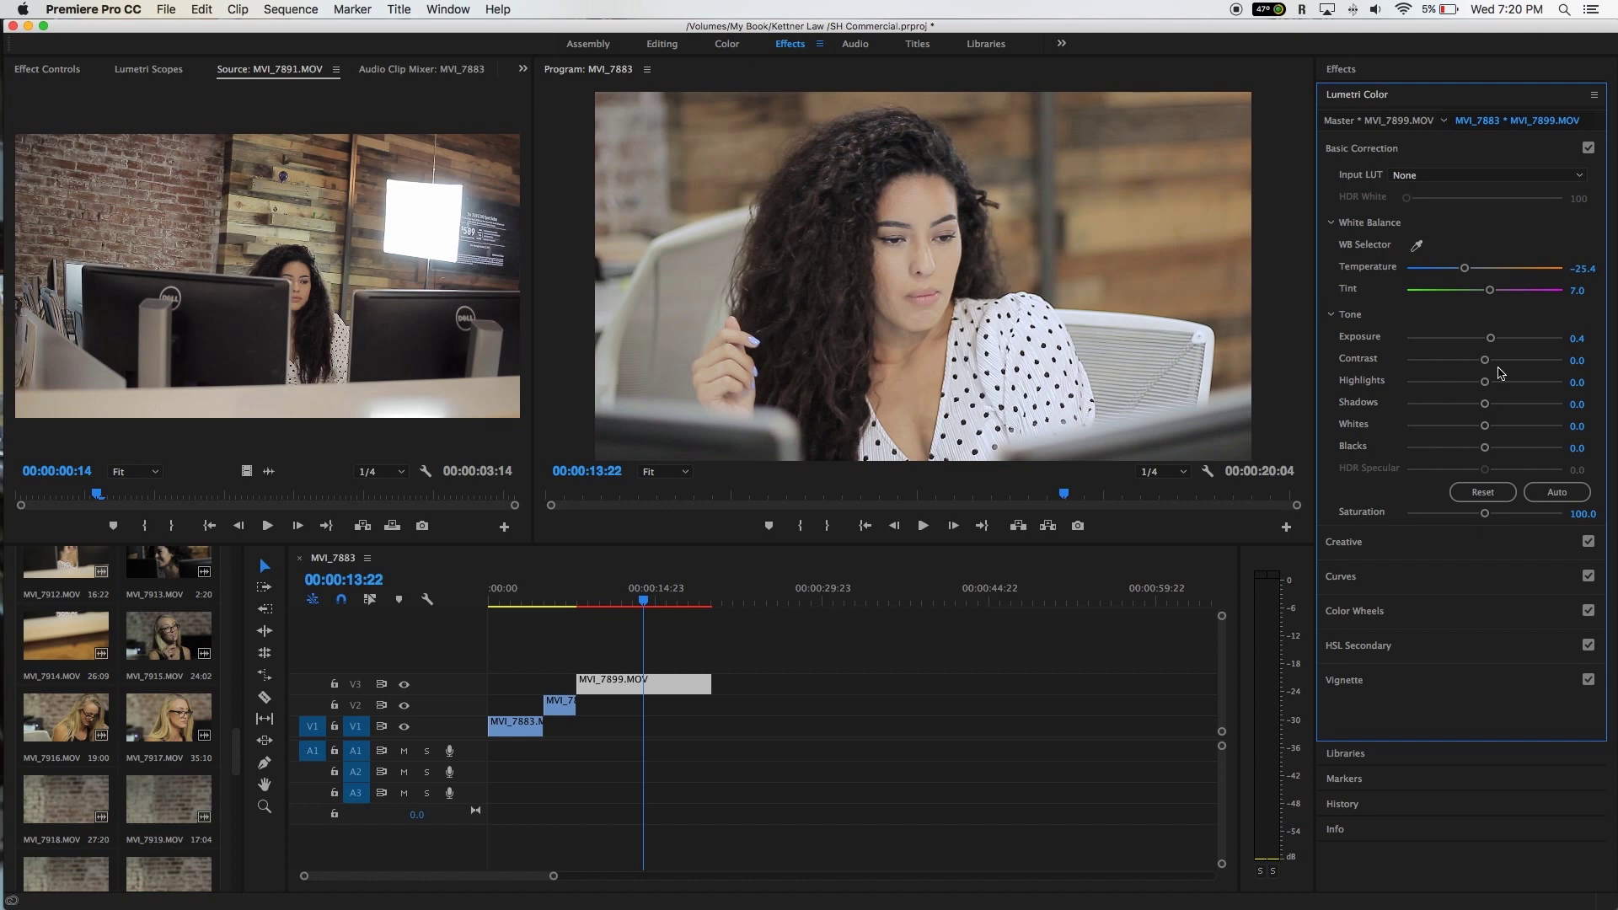
pyautogui.moveTo(1490, 337); pyautogui.dragTo(1495, 338)
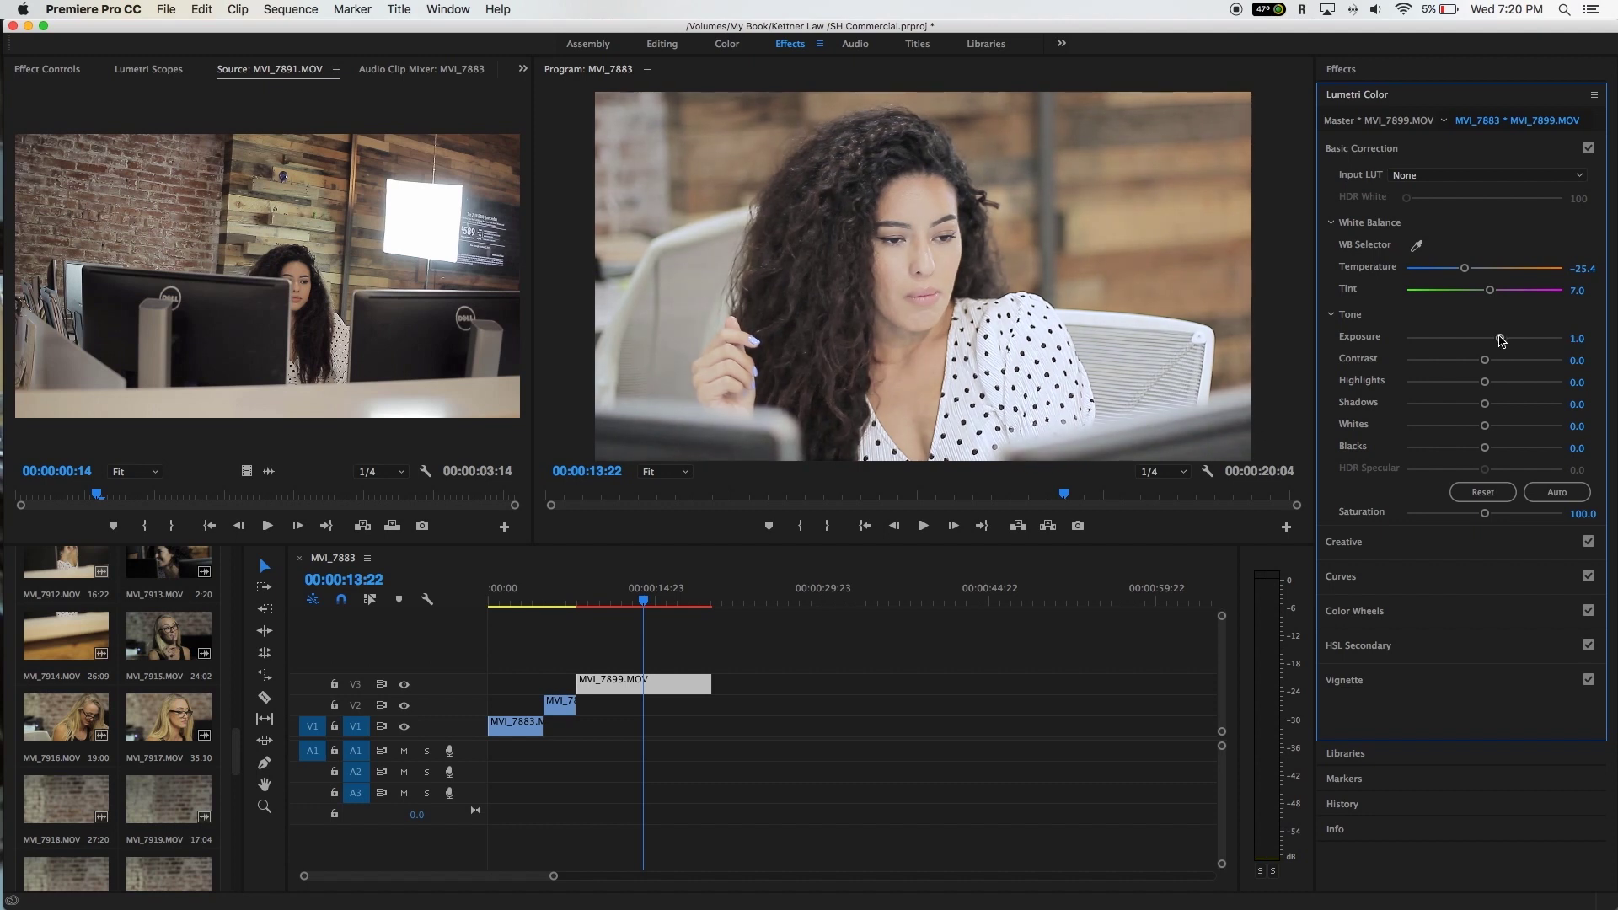
pyautogui.moveTo(1500, 339); pyautogui.dragTo(1540, 364)
pyautogui.moveTo(1532, 363)
pyautogui.mouseDown()
pyautogui.moveTo(1498, 370)
pyautogui.moveTo(1516, 364)
pyautogui.mouseUp()
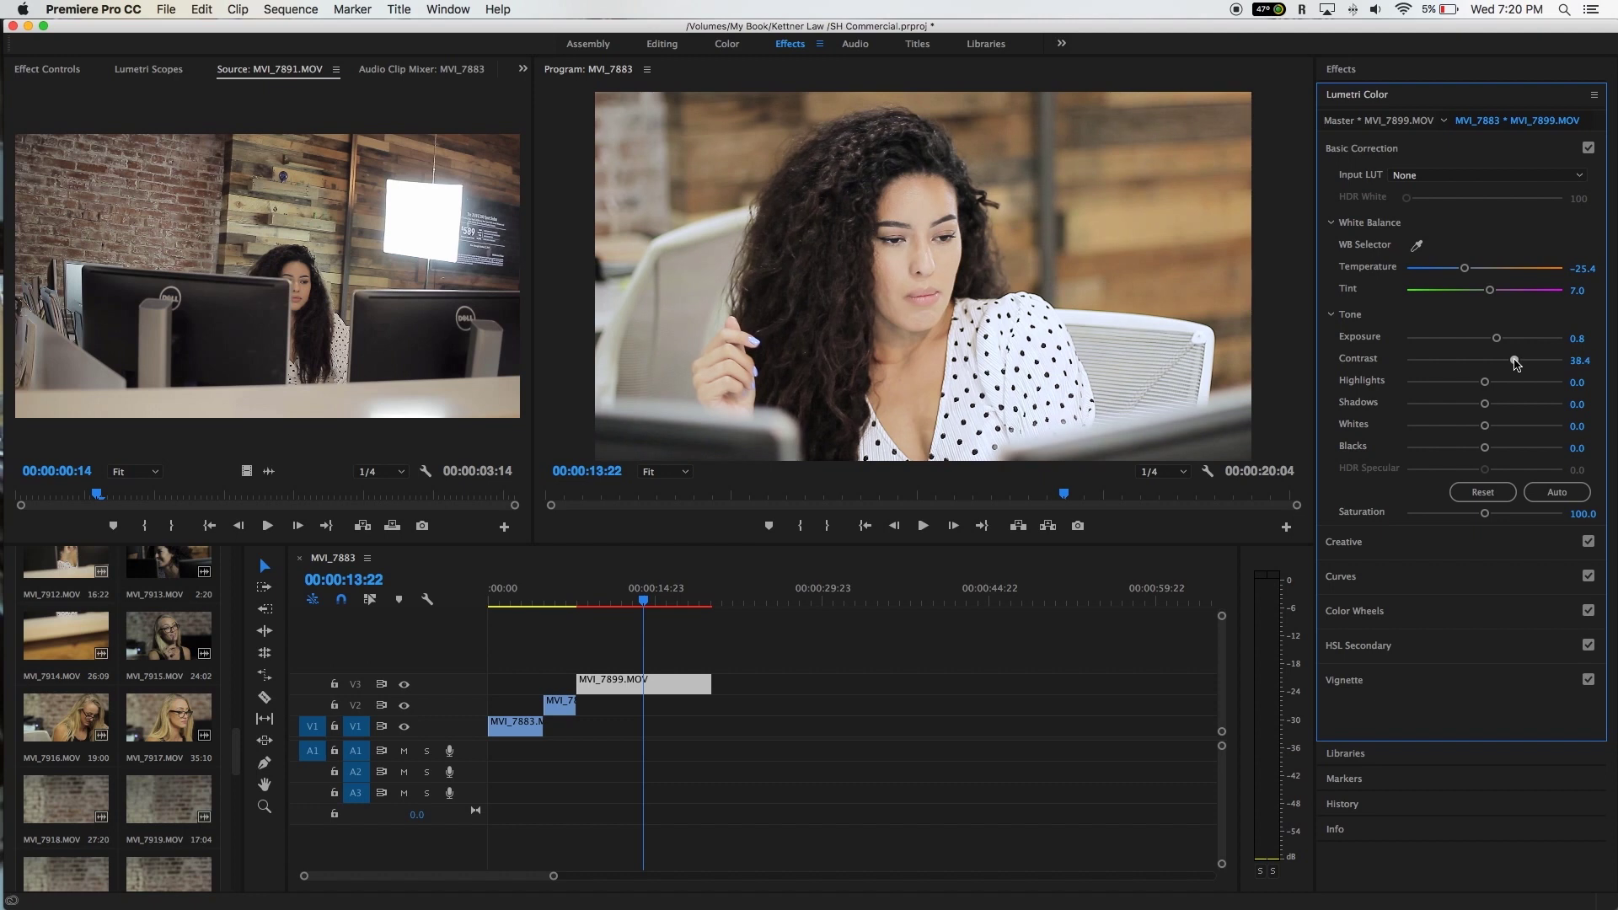
# Step: Set the tone of MVI_7899.MOV to Highlights -35.1, Shadows -15.7, Whites 16.8 and Blacks -16.8
pyautogui.moveTo(1485, 386); pyautogui.dragTo(1468, 386)
pyautogui.moveTo(1469, 387); pyautogui.dragTo(1460, 386)
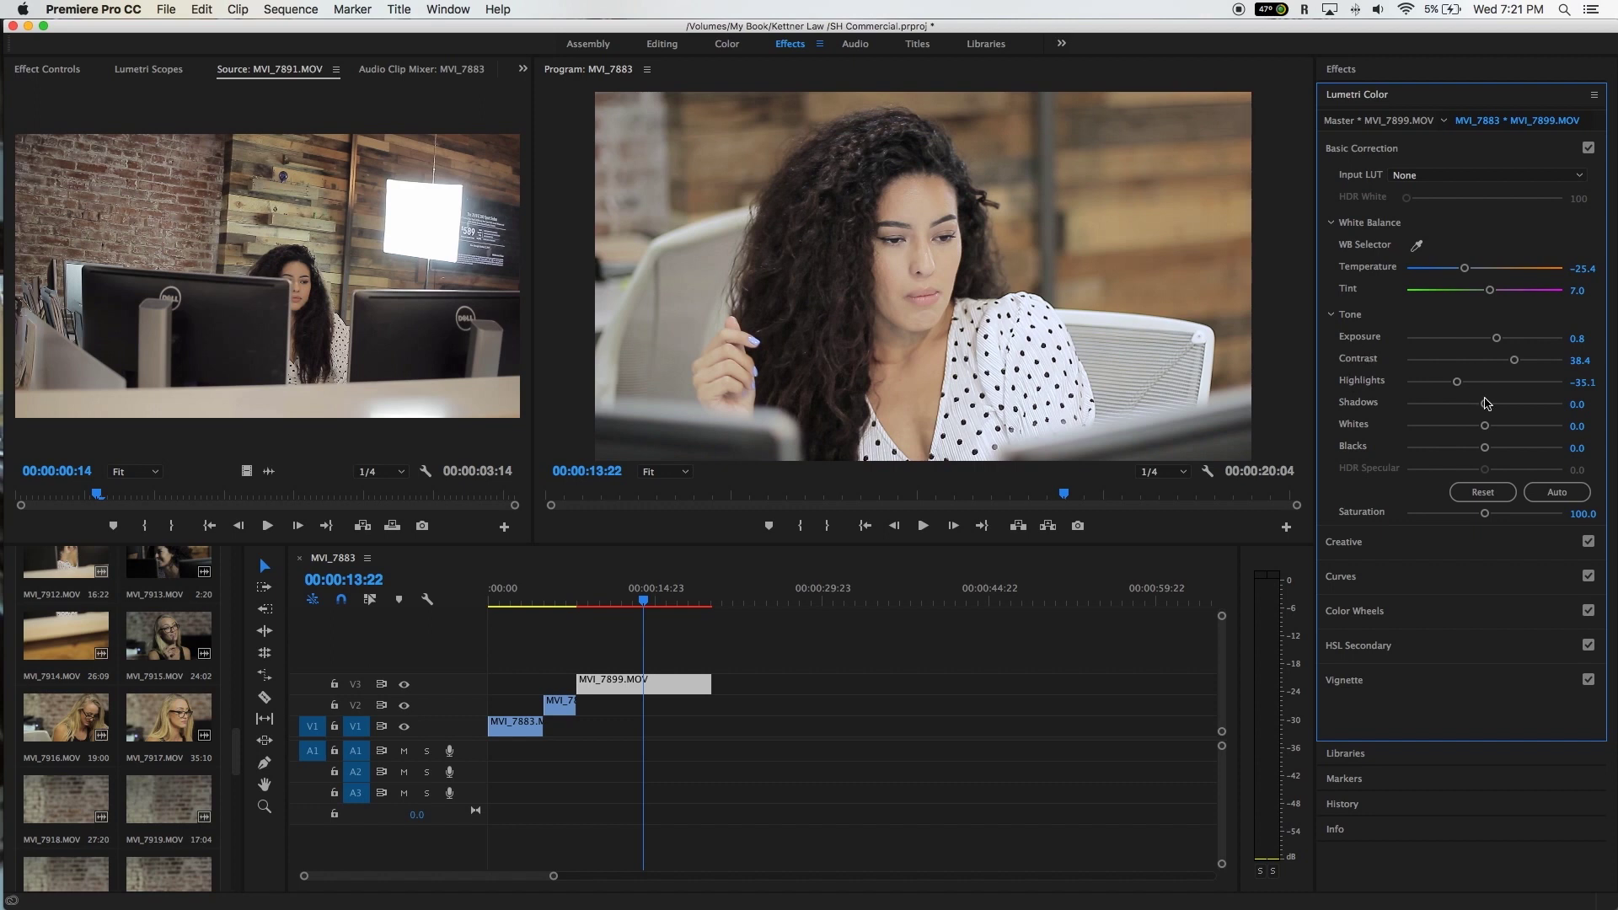
pyautogui.moveTo(1485, 404)
pyautogui.mouseDown()
pyautogui.moveTo(1503, 409)
pyautogui.moveTo(1460, 410)
pyautogui.moveTo(1546, 430)
pyautogui.moveTo(1503, 430)
pyautogui.mouseUp()
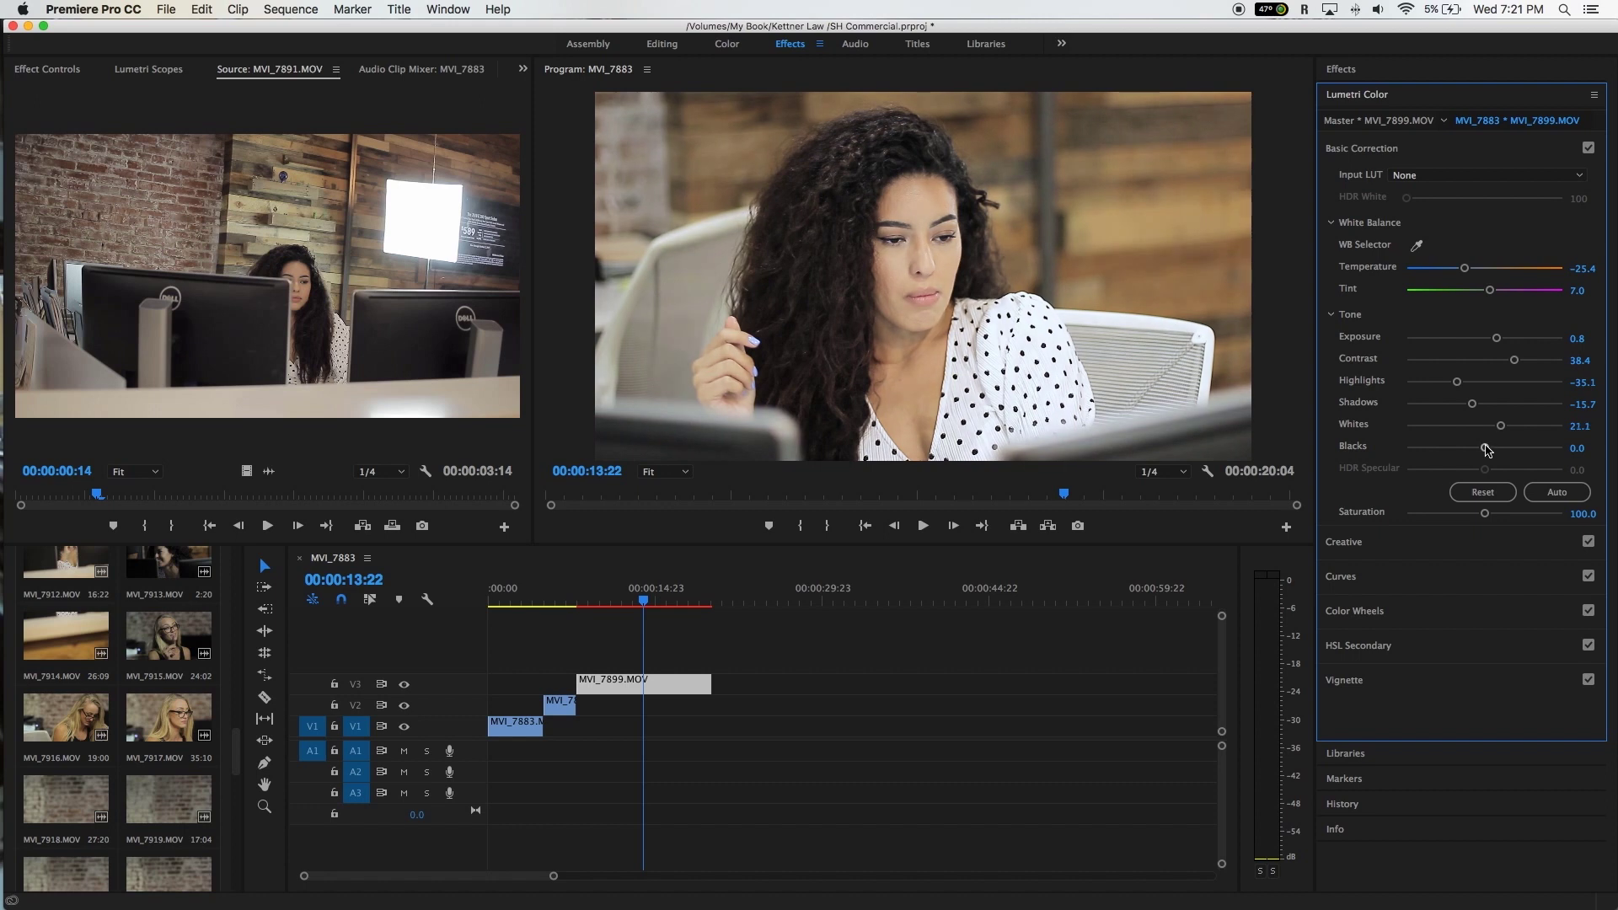
pyautogui.moveTo(1486, 448); pyautogui.dragTo(1477, 450)
pyautogui.moveTo(1477, 451); pyautogui.dragTo(1466, 456)
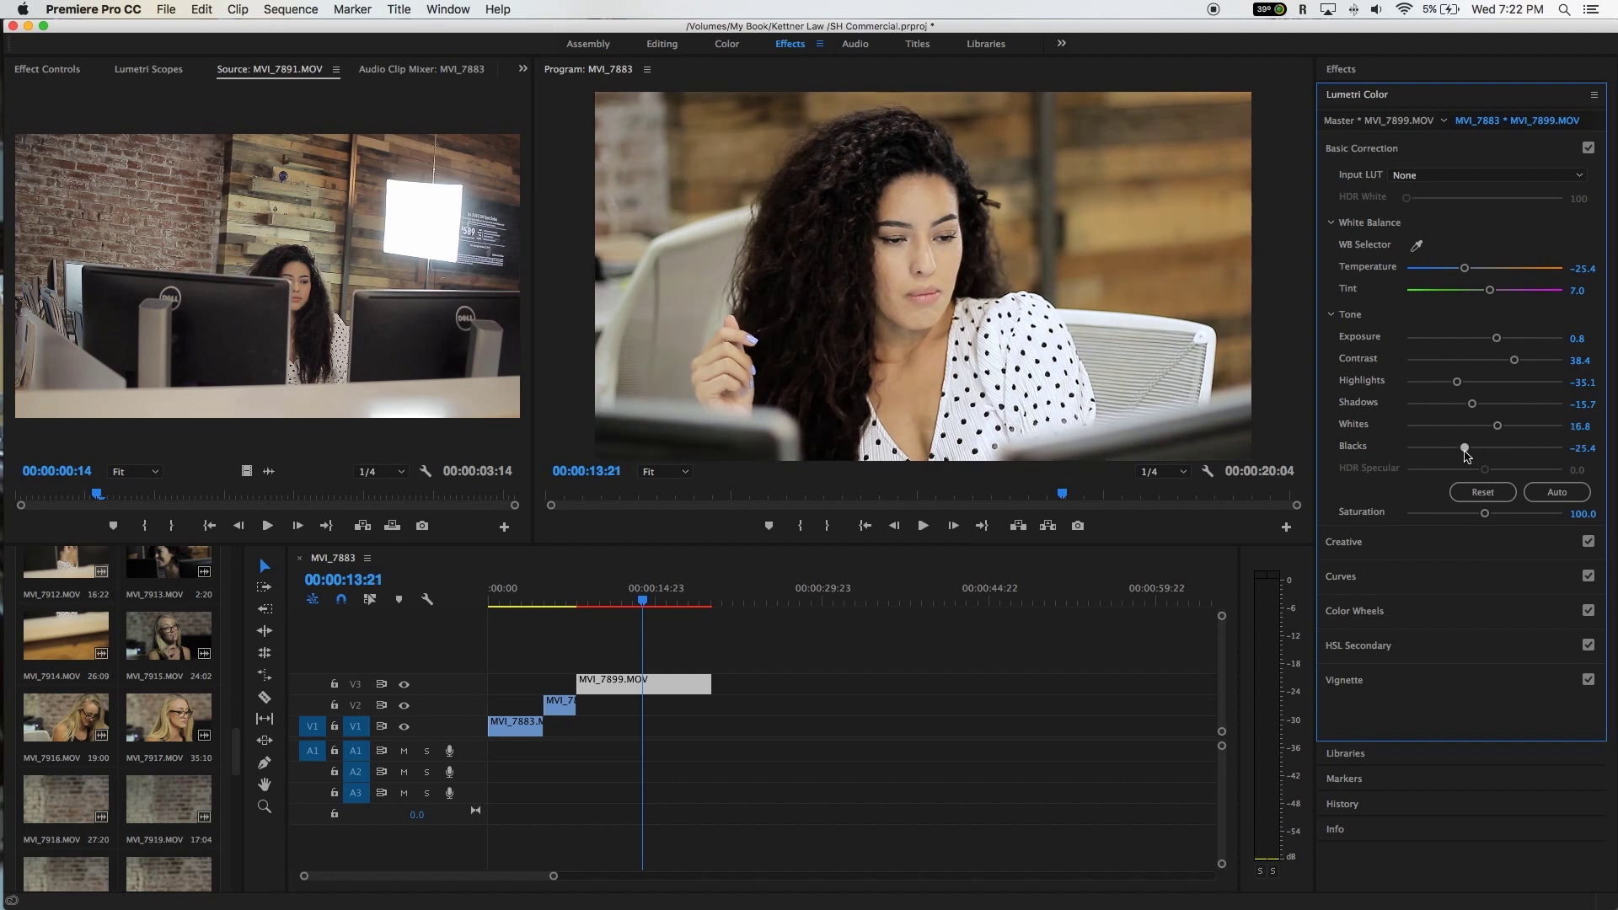
pyautogui.moveTo(1467, 455); pyautogui.dragTo(1470, 455)
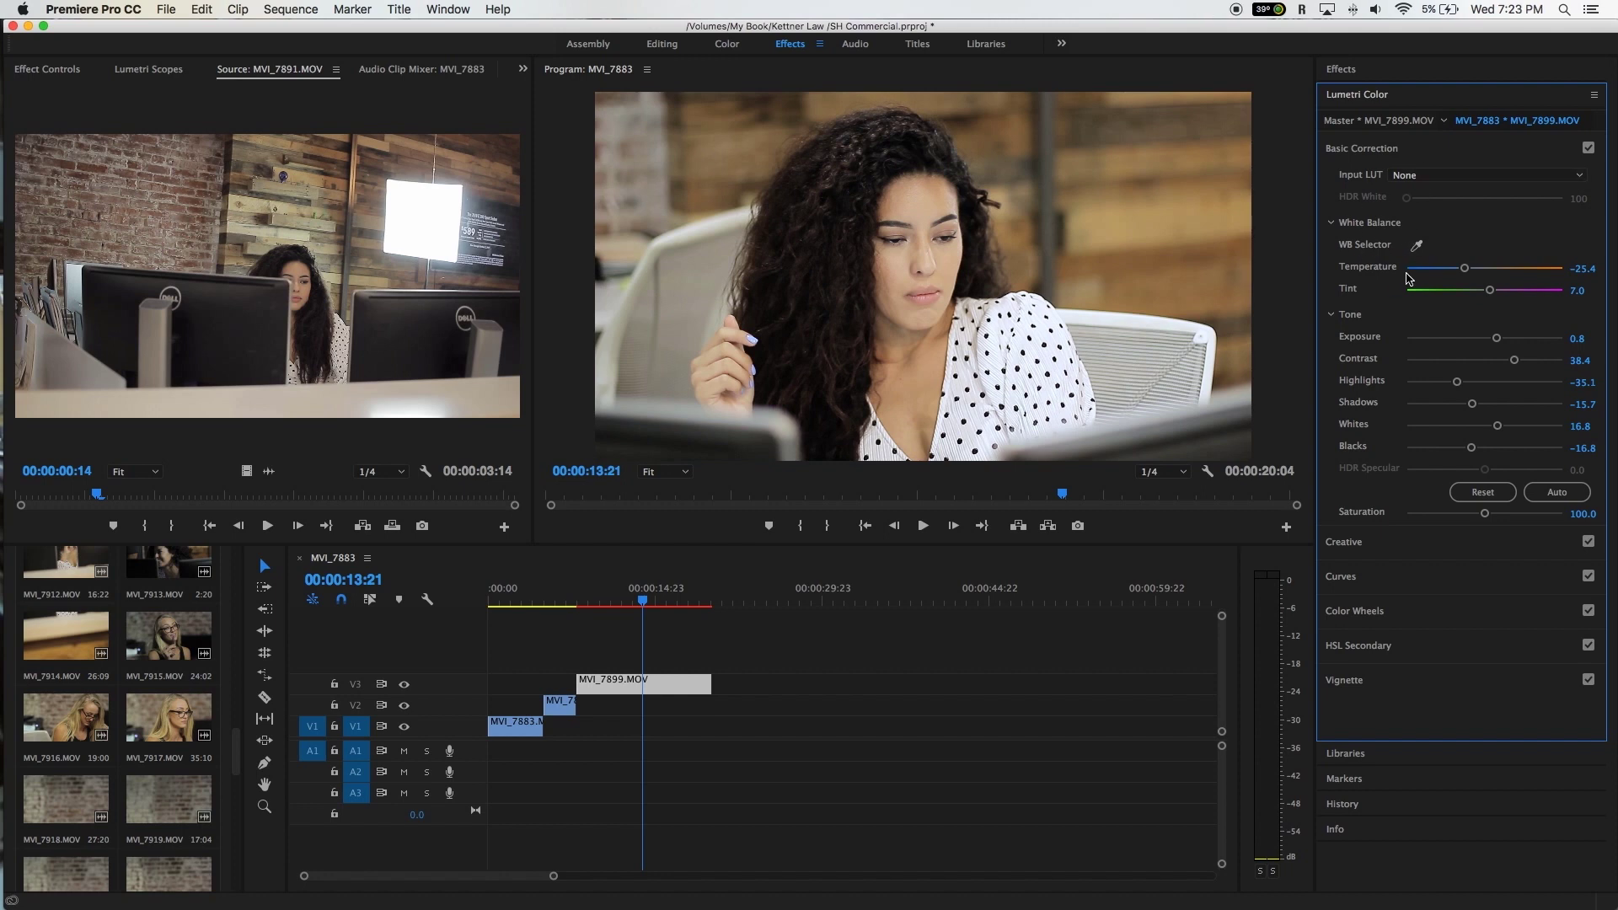
# Step: Try to set the white balance by sampling the white chair back, and undo it
pyautogui.click(1418, 247)
pyautogui.click(1139, 321)
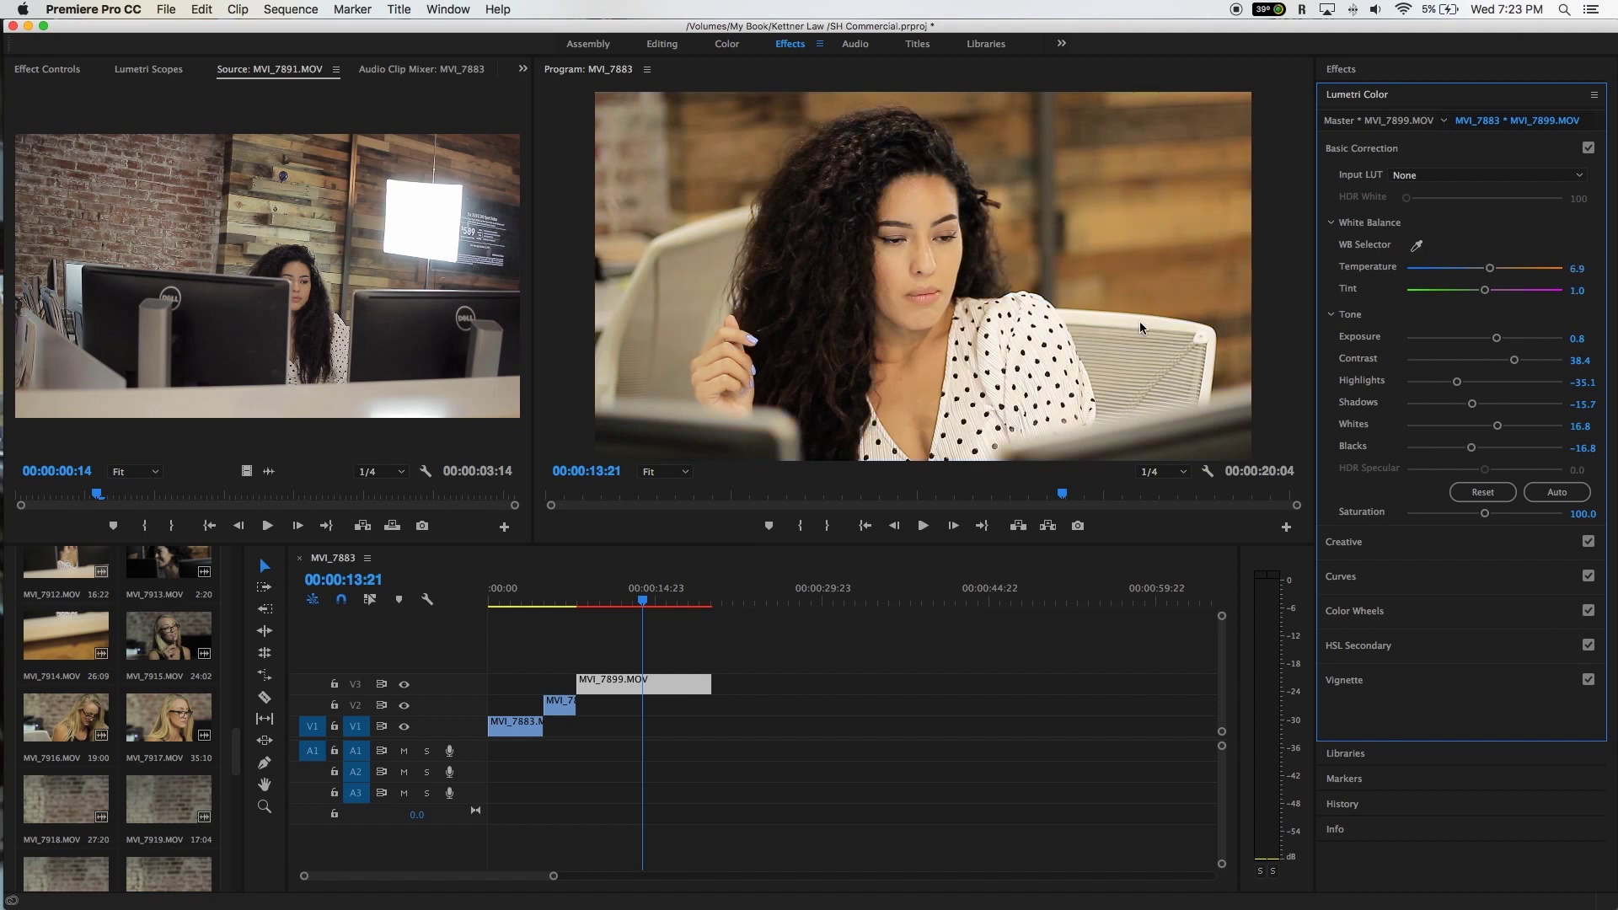
pyautogui.press('super+z')
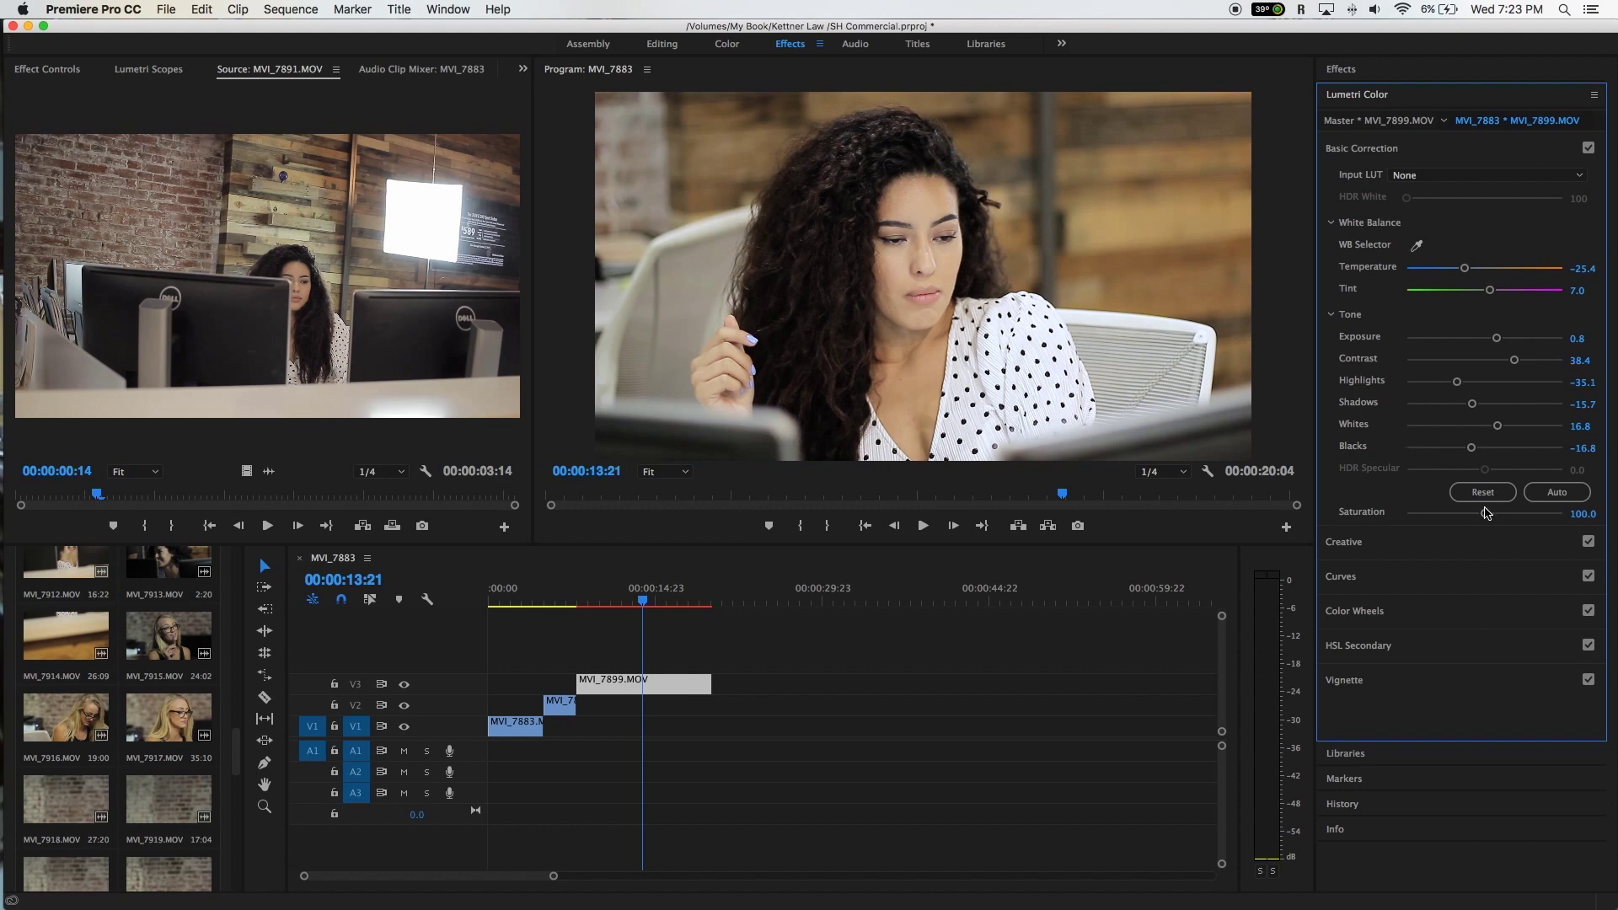
# Step: Lower the Basic Correction saturation of MVI_7899.MOV slightly and open the Creative section
pyautogui.moveTo(1487, 517); pyautogui.dragTo(1479, 517)
pyautogui.click(1392, 147)
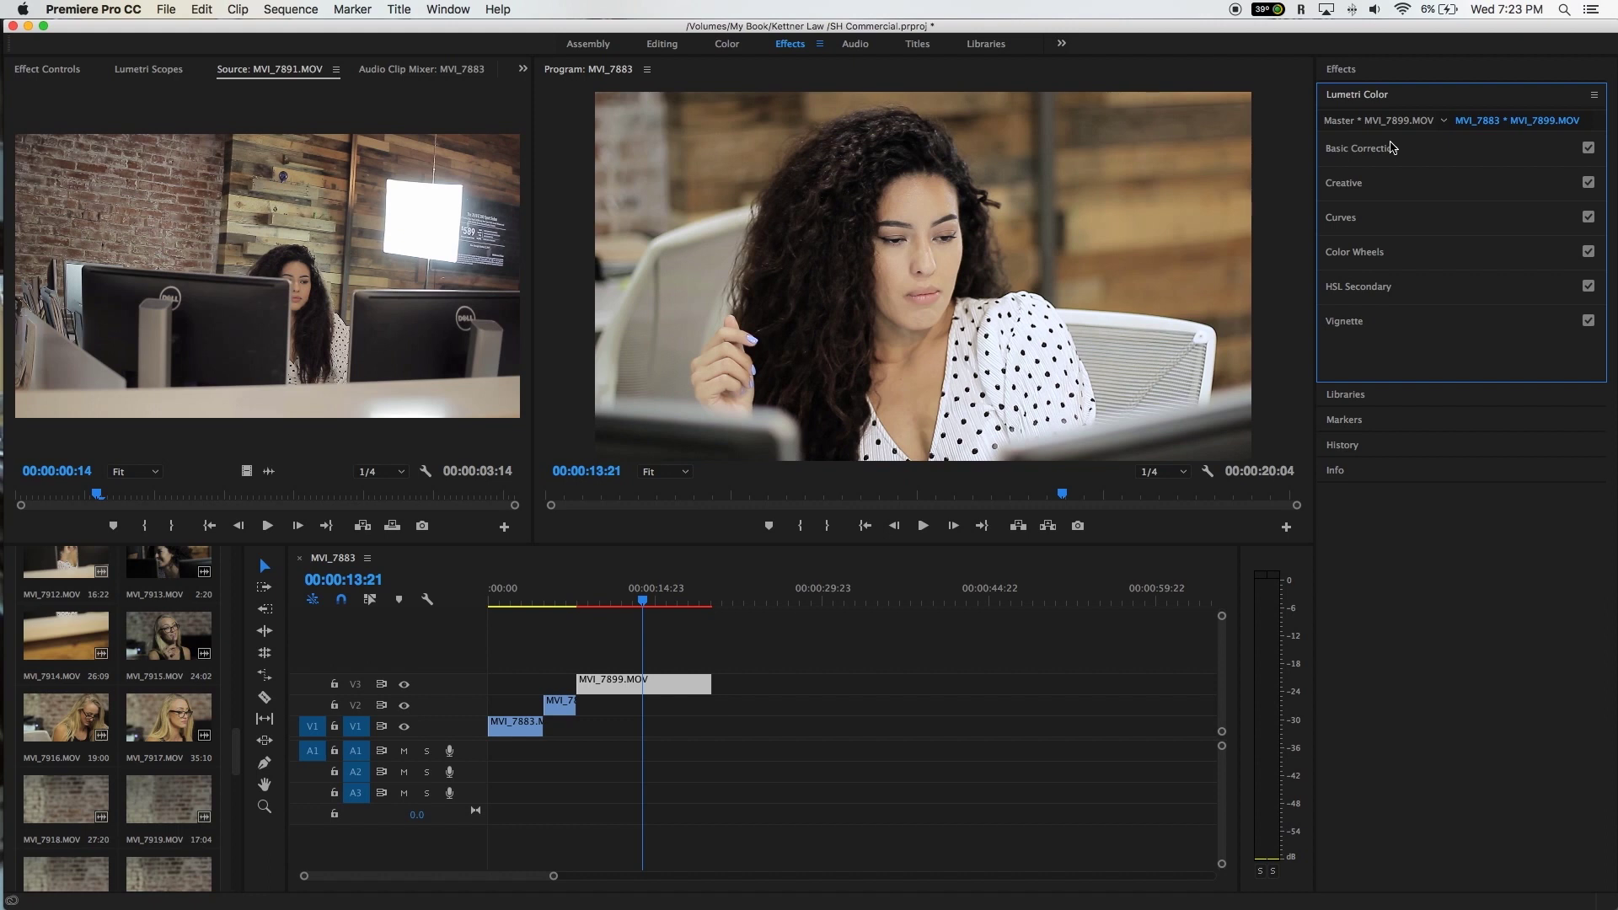
pyautogui.click(1373, 184)
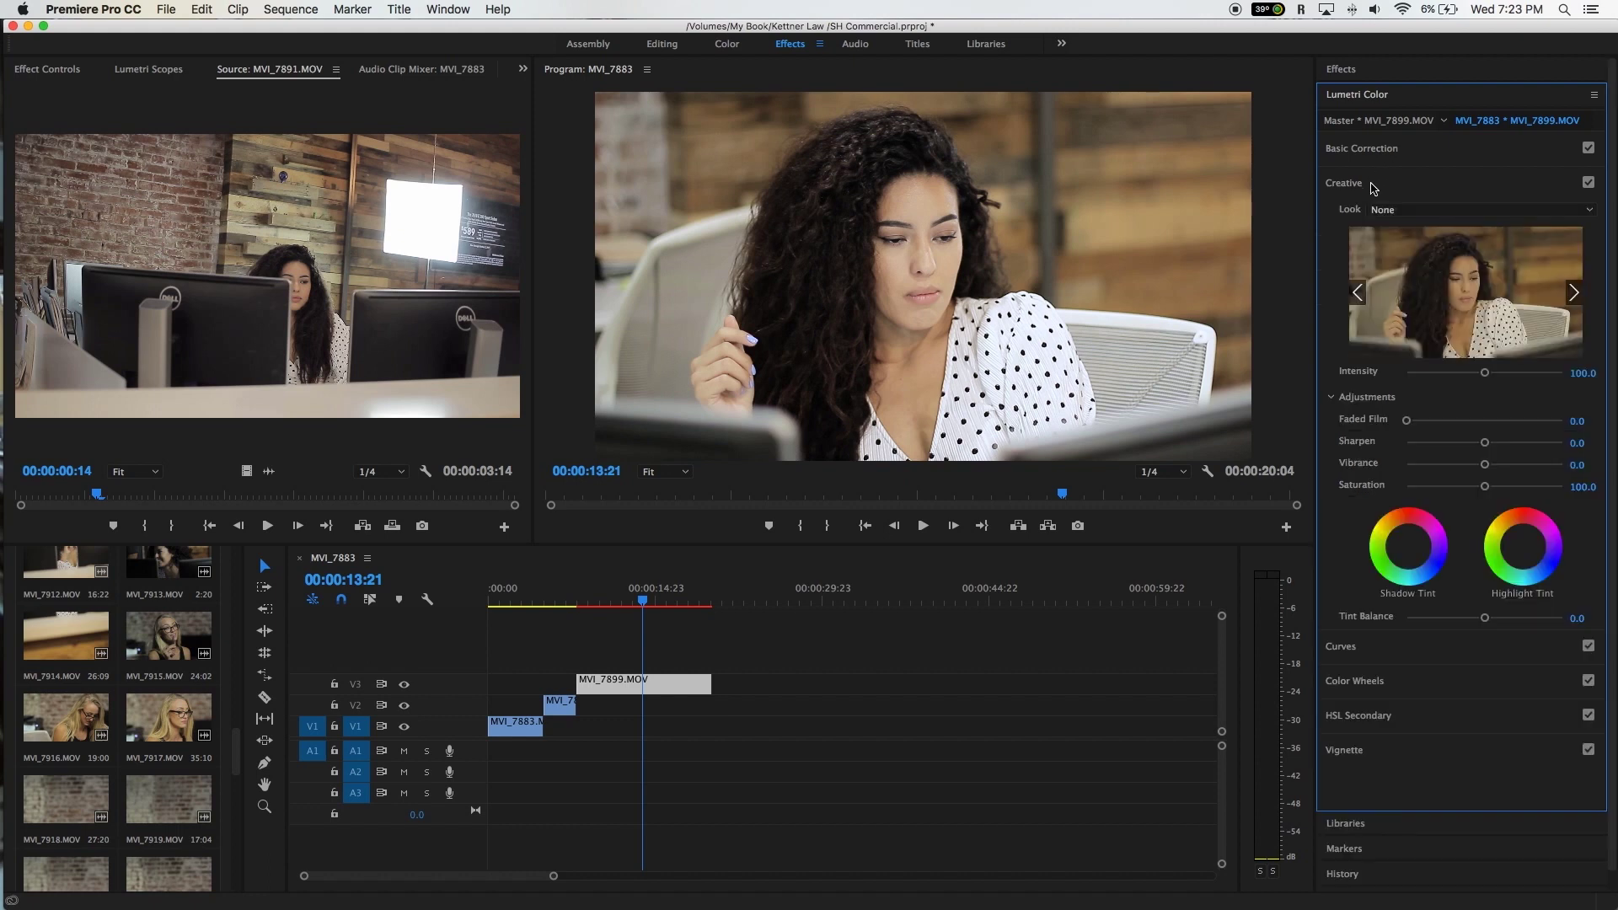
# Step: Preview the available Creative looks on MVI_7899.MOV in both directions, including the SL looks, without applying one
pyautogui.click(1573, 295)
pyautogui.click(1573, 295)
pyautogui.click(1573, 295)
pyautogui.click(1573, 295)
pyautogui.click(1573, 295)
pyautogui.click(1573, 295)
pyautogui.click(1573, 294)
pyautogui.click(1573, 295)
pyautogui.click(1573, 294)
pyautogui.click(1573, 295)
pyautogui.click(1573, 294)
pyautogui.click(1573, 295)
pyautogui.click(1573, 295)
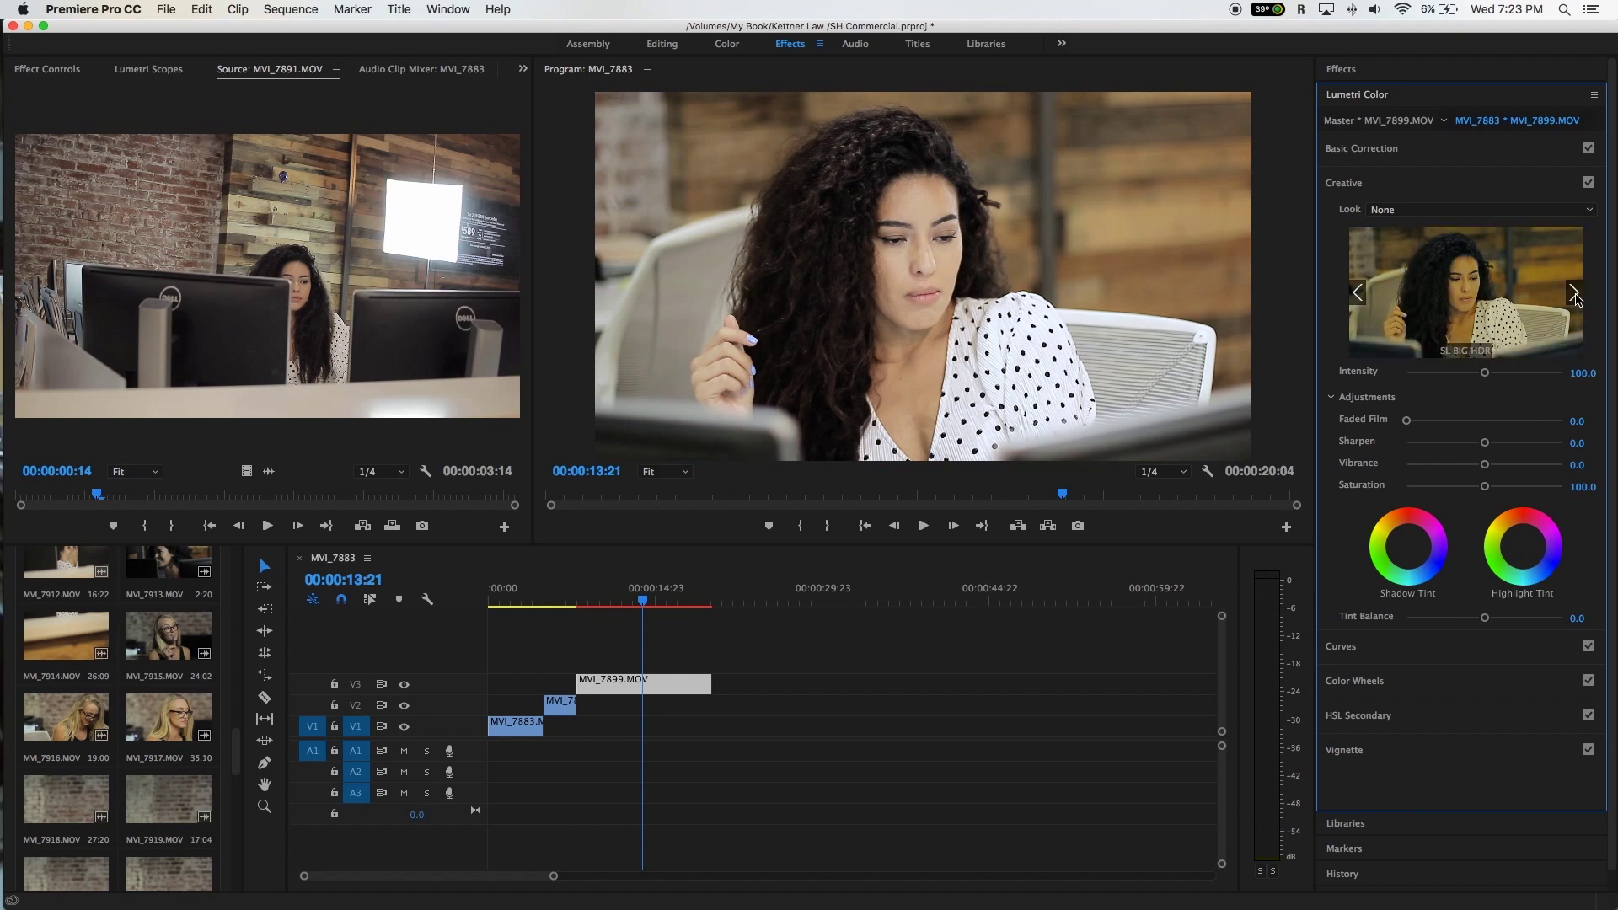
pyautogui.click(1573, 295)
pyautogui.click(1573, 295)
pyautogui.click(1573, 295)
pyautogui.click(1573, 295)
pyautogui.click(1573, 295)
pyautogui.click(1358, 293)
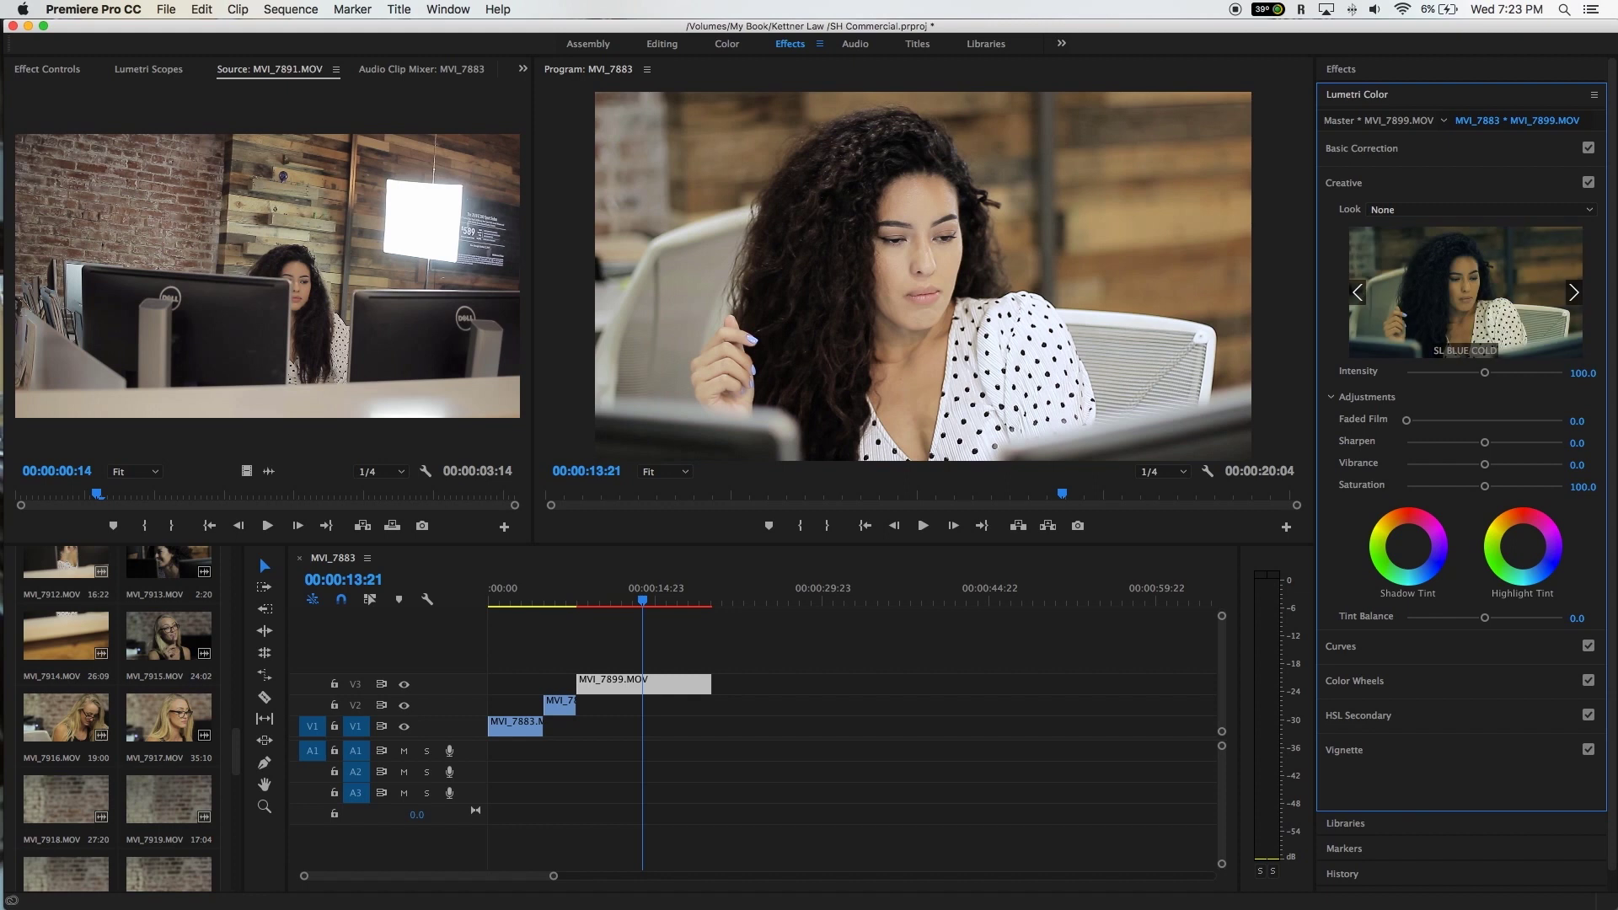
pyautogui.click(1574, 295)
pyautogui.click(1574, 294)
pyautogui.click(1573, 295)
pyautogui.click(1574, 295)
pyautogui.click(1573, 295)
pyautogui.click(1574, 295)
pyautogui.click(1574, 295)
pyautogui.click(1573, 295)
pyautogui.click(1574, 295)
pyautogui.click(1573, 295)
pyautogui.click(1574, 295)
pyautogui.click(1574, 295)
pyautogui.click(1574, 295)
pyautogui.click(1574, 295)
pyautogui.click(1574, 295)
pyautogui.click(1574, 294)
pyautogui.click(1574, 295)
pyautogui.click(1574, 295)
pyautogui.click(1574, 295)
pyautogui.click(1574, 295)
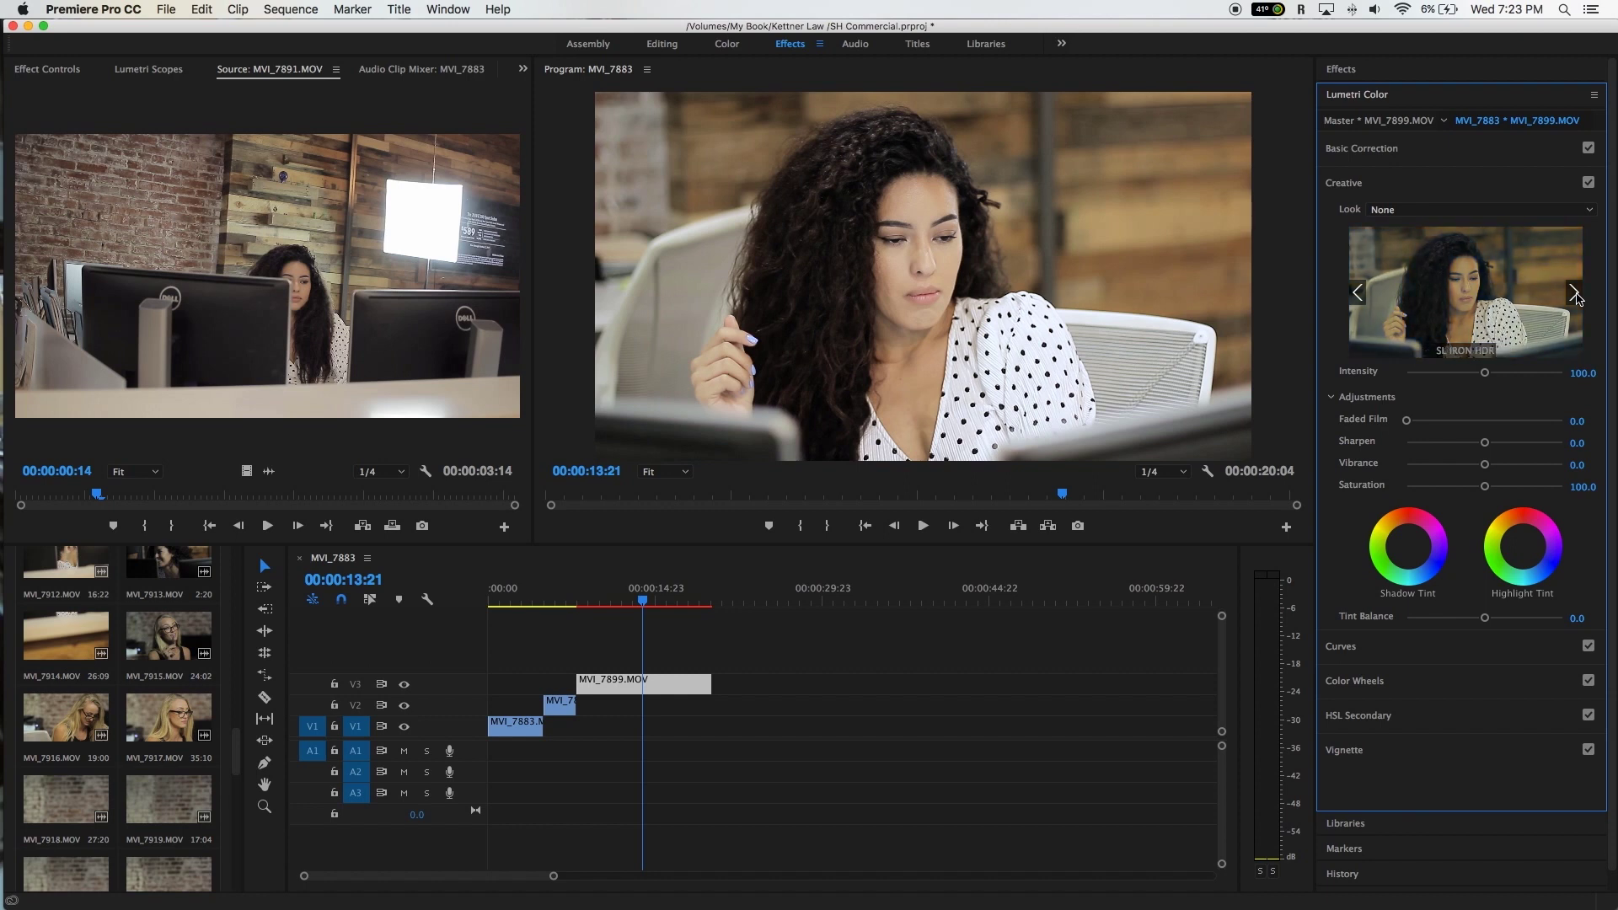
pyautogui.click(1358, 292)
pyautogui.click(1358, 292)
pyautogui.click(1358, 293)
pyautogui.click(1358, 292)
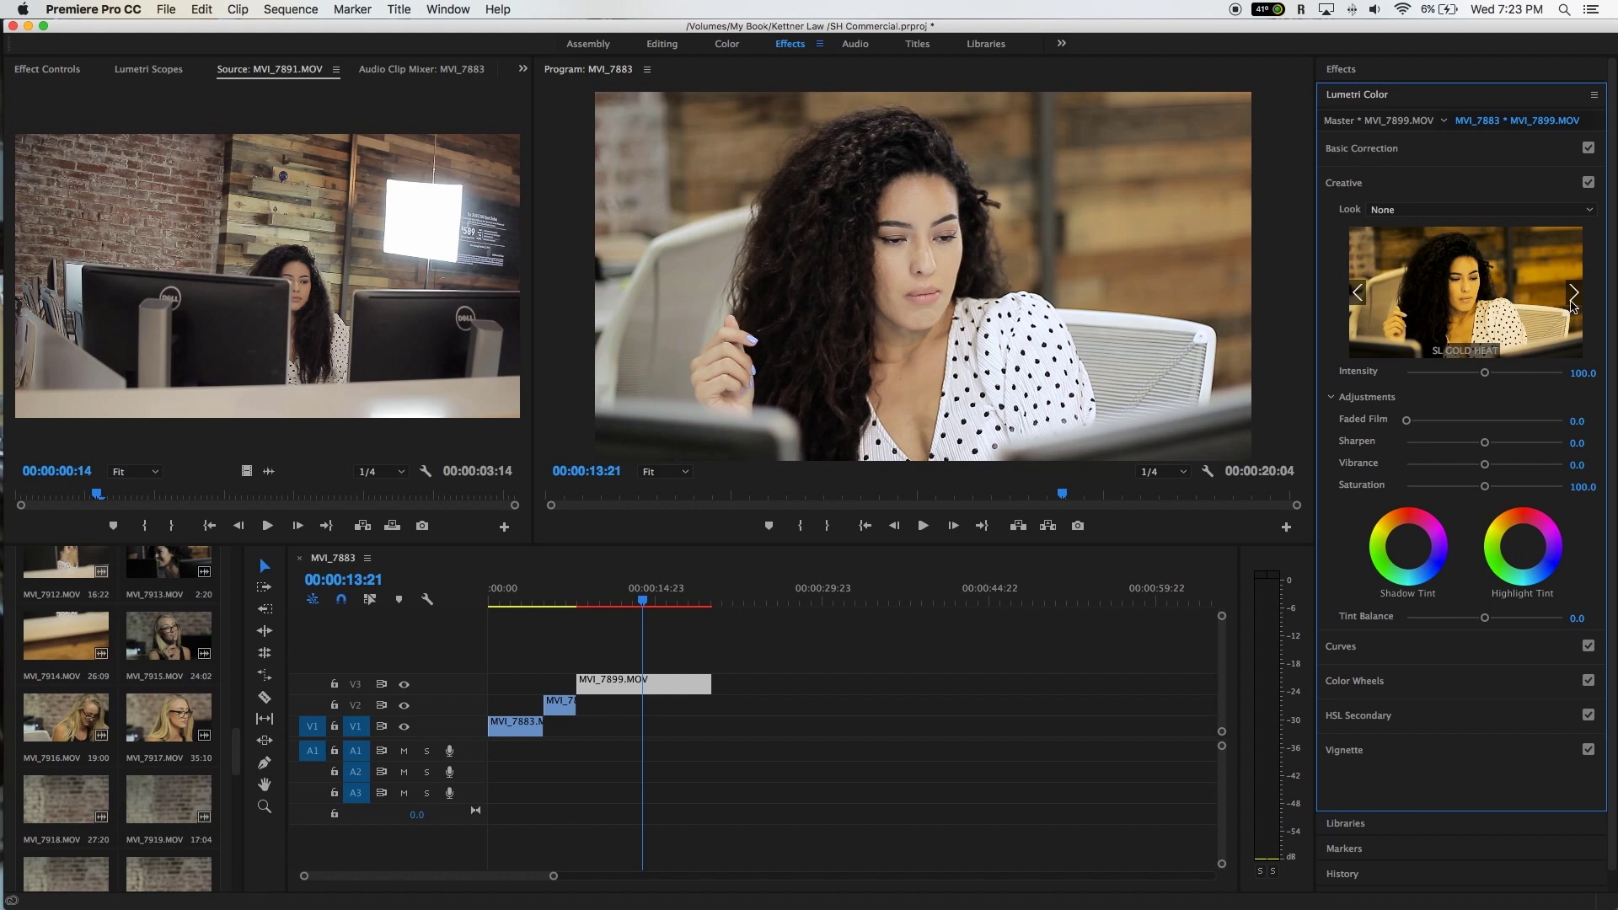
pyautogui.click(1574, 295)
# Step: Set the Creative look intensity to about 24.9
pyautogui.moveTo(1485, 372); pyautogui.dragTo(1426, 376)
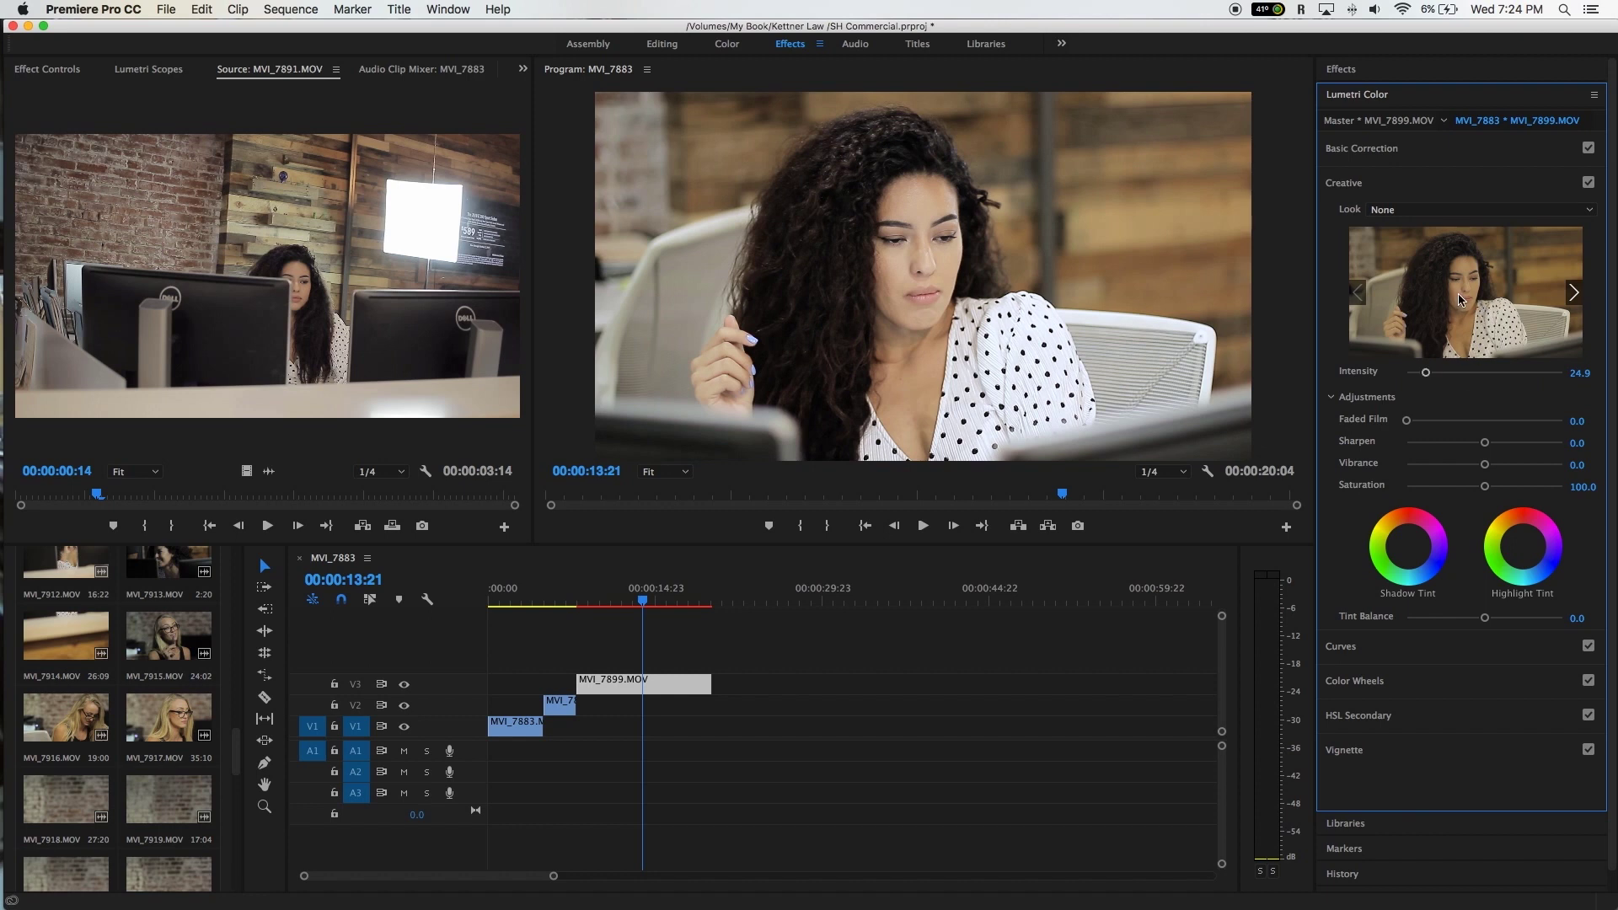
# Step: Raise the Creative look intensity to about 116.8 and preview the Fuji and SL looks on MVI_7899.MOV
pyautogui.moveTo(1428, 377); pyautogui.dragTo(1497, 373)
pyautogui.click(1573, 292)
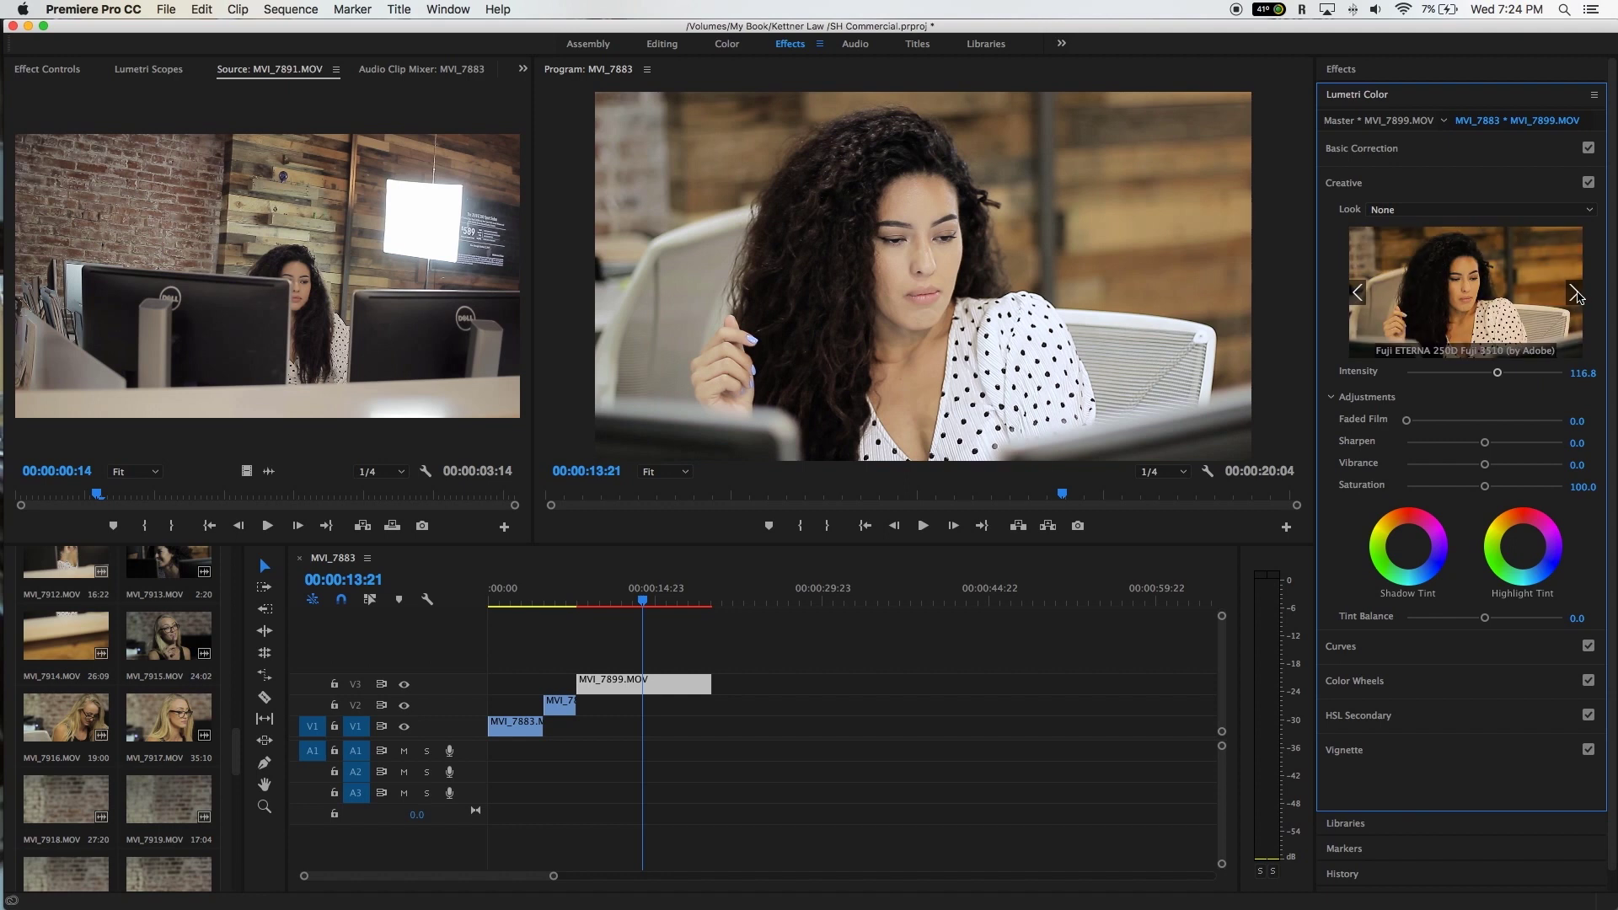
pyautogui.click(1574, 292)
pyautogui.click(1574, 292)
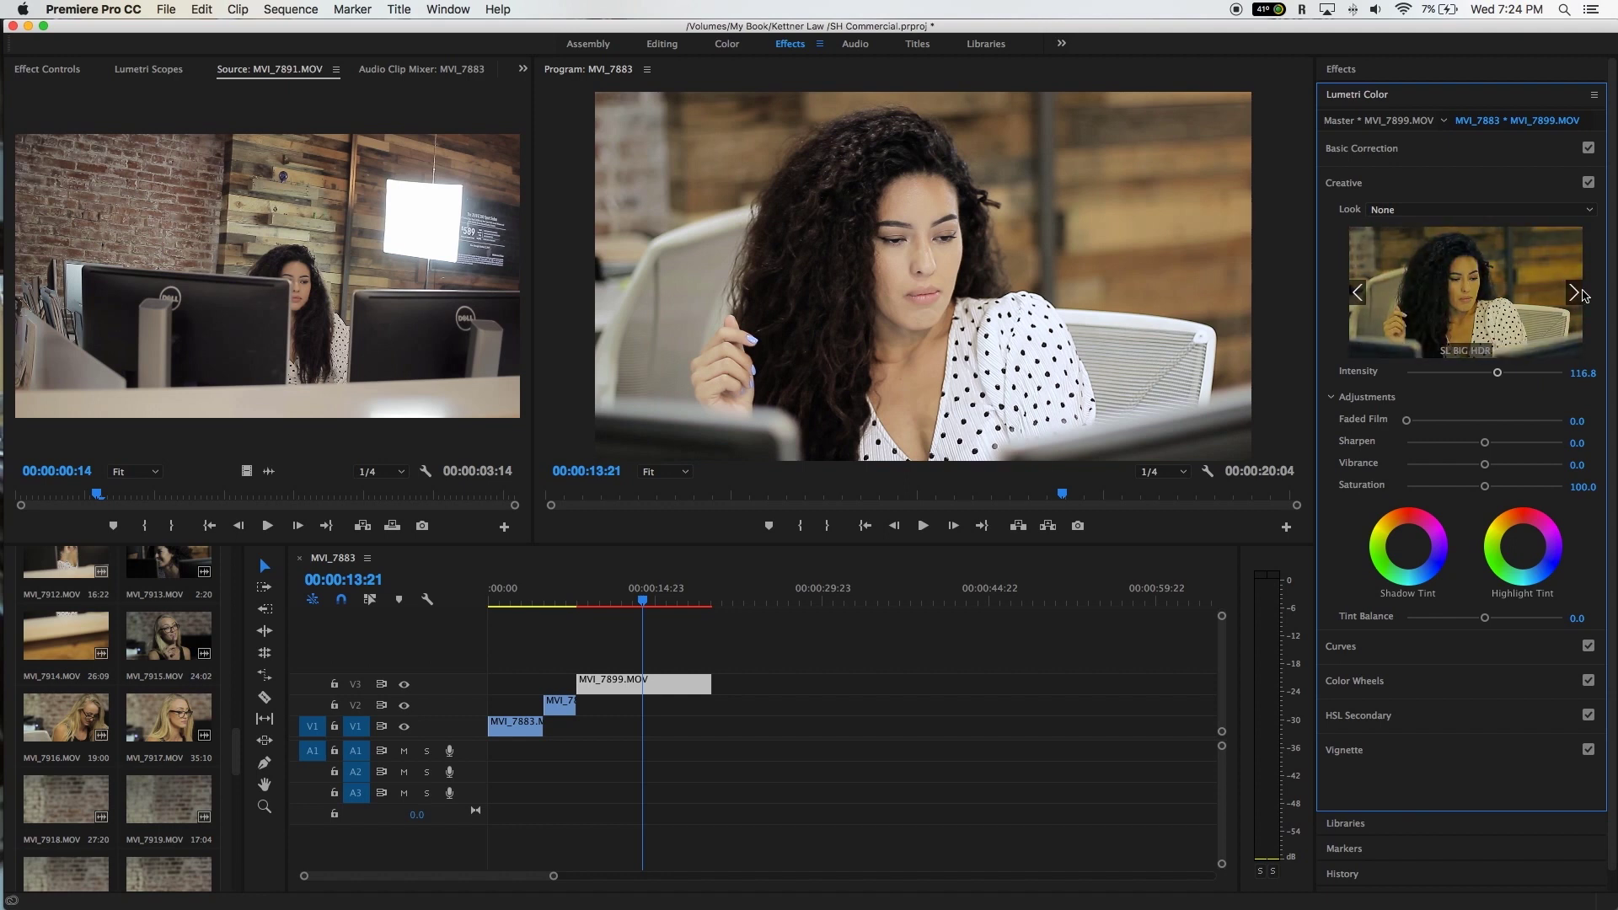
pyautogui.click(1574, 293)
pyautogui.click(1574, 292)
pyautogui.click(1574, 293)
pyautogui.click(1574, 292)
pyautogui.click(1574, 293)
pyautogui.click(1574, 292)
pyautogui.click(1574, 292)
pyautogui.click(1574, 293)
pyautogui.click(1574, 292)
pyautogui.click(1574, 293)
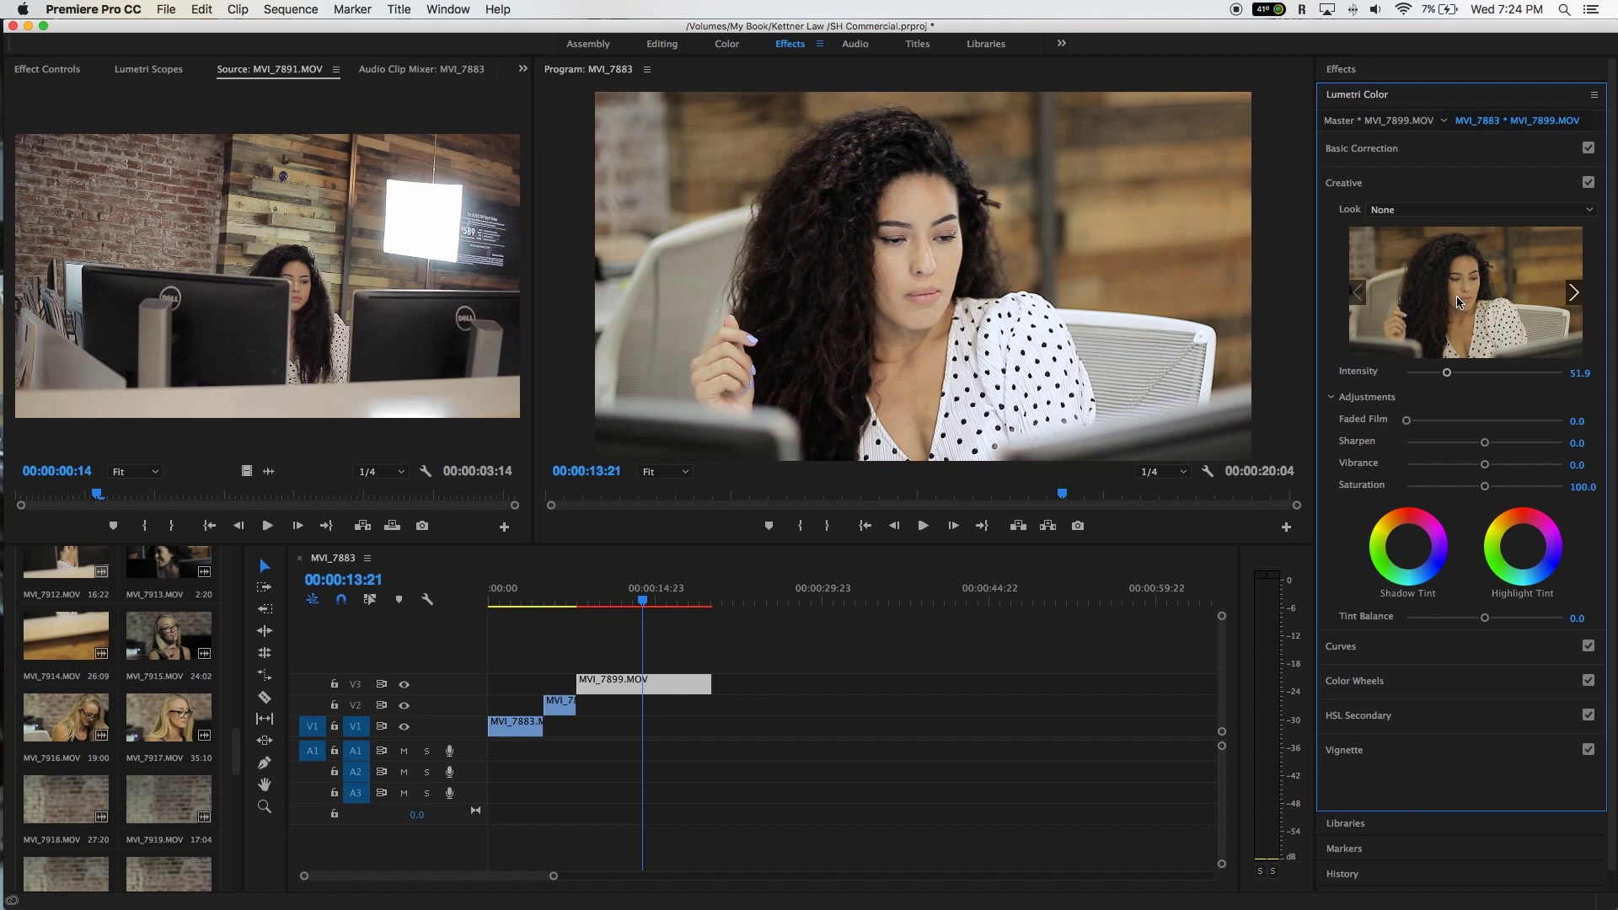
# Step: Preview the Creative looks on MVI_7899.MOV at 51.9 intensity, through the SL looks up to SL NOIR TRI-X
pyautogui.click(1573, 293)
pyautogui.click(1573, 293)
pyautogui.click(1573, 292)
pyautogui.click(1574, 293)
pyautogui.click(1573, 293)
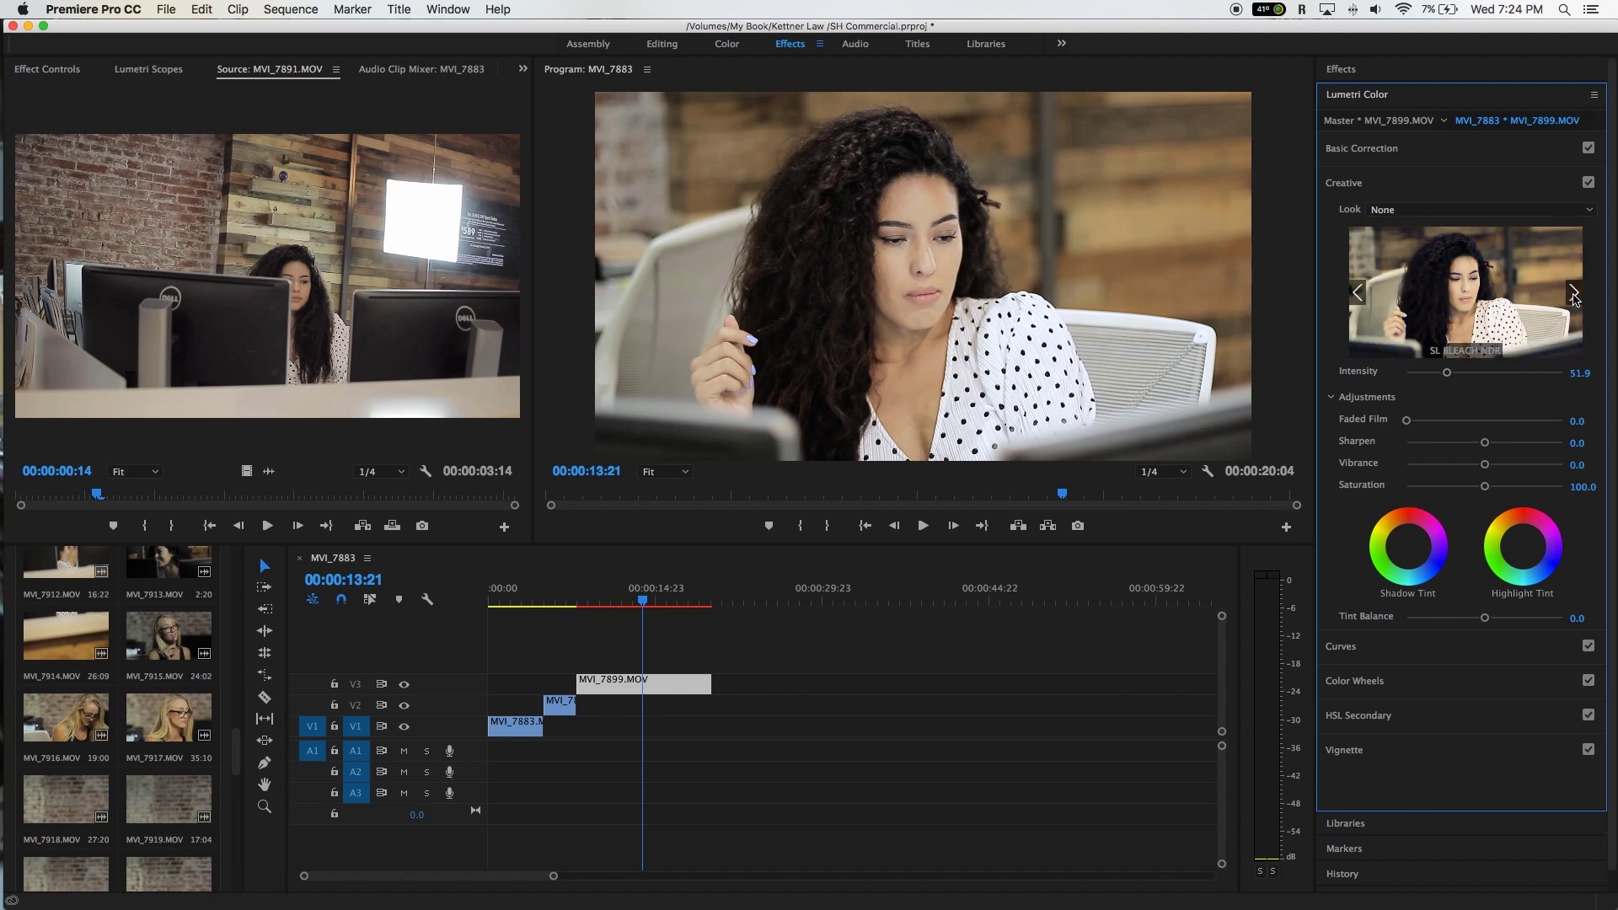
pyautogui.click(1573, 293)
pyautogui.click(1574, 293)
pyautogui.click(1573, 292)
pyautogui.click(1574, 292)
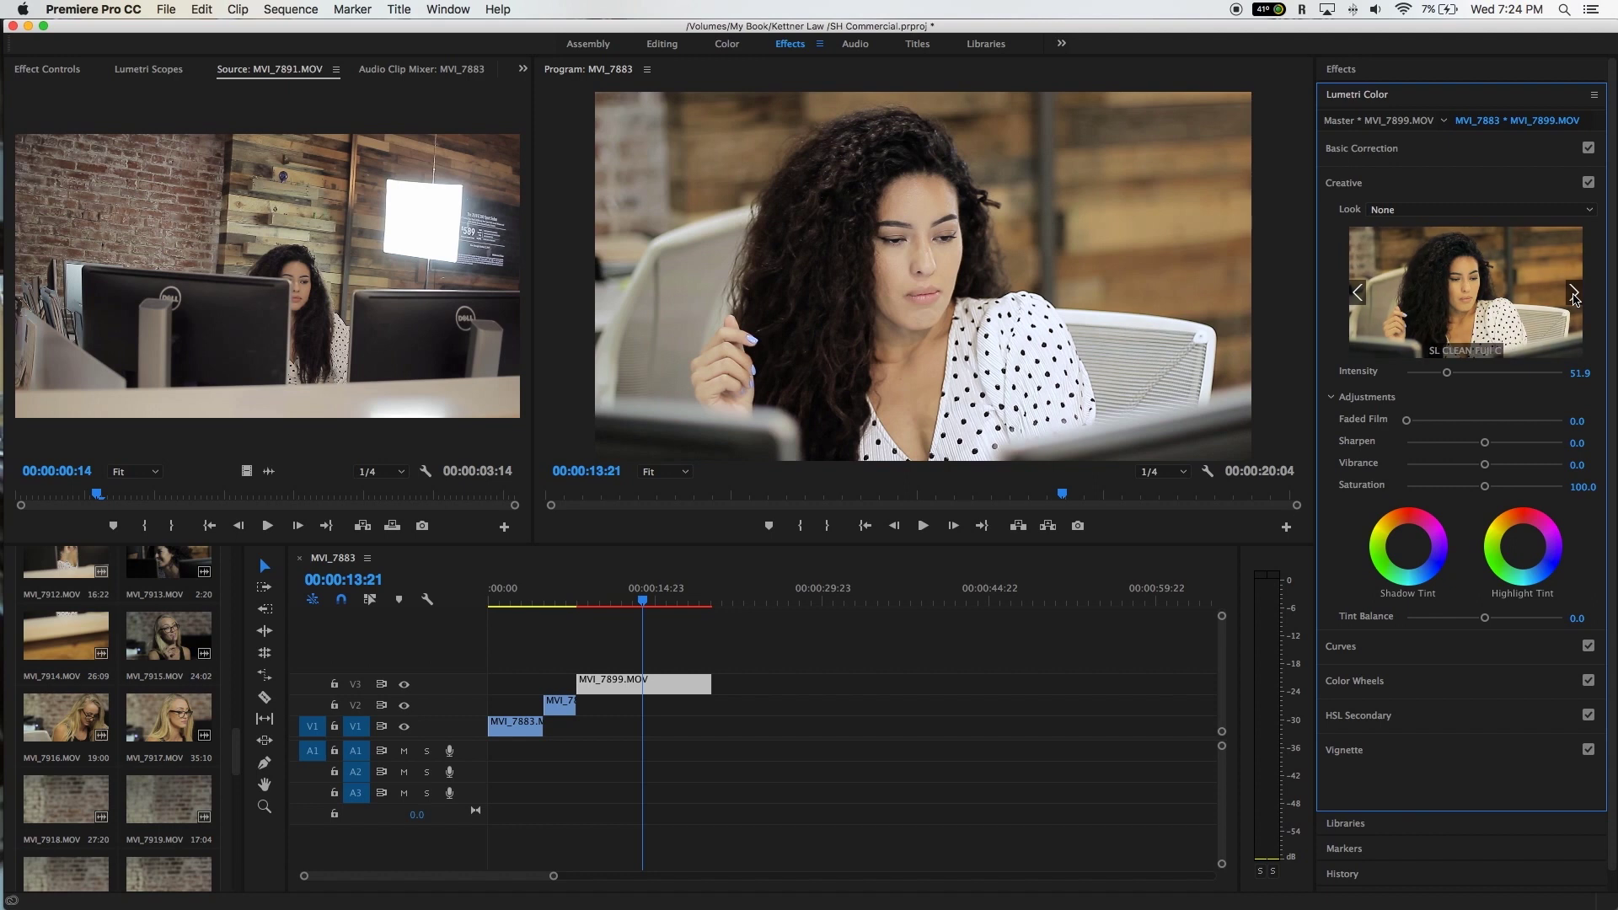
pyautogui.click(1574, 292)
pyautogui.click(1573, 292)
pyautogui.click(1574, 292)
pyautogui.click(1574, 292)
pyautogui.click(1574, 292)
pyautogui.click(1574, 293)
pyautogui.click(1574, 292)
pyautogui.click(1574, 293)
pyautogui.click(1574, 293)
pyautogui.click(1573, 292)
pyautogui.click(1574, 293)
pyautogui.click(1573, 292)
pyautogui.click(1574, 293)
pyautogui.click(1574, 292)
pyautogui.click(1574, 292)
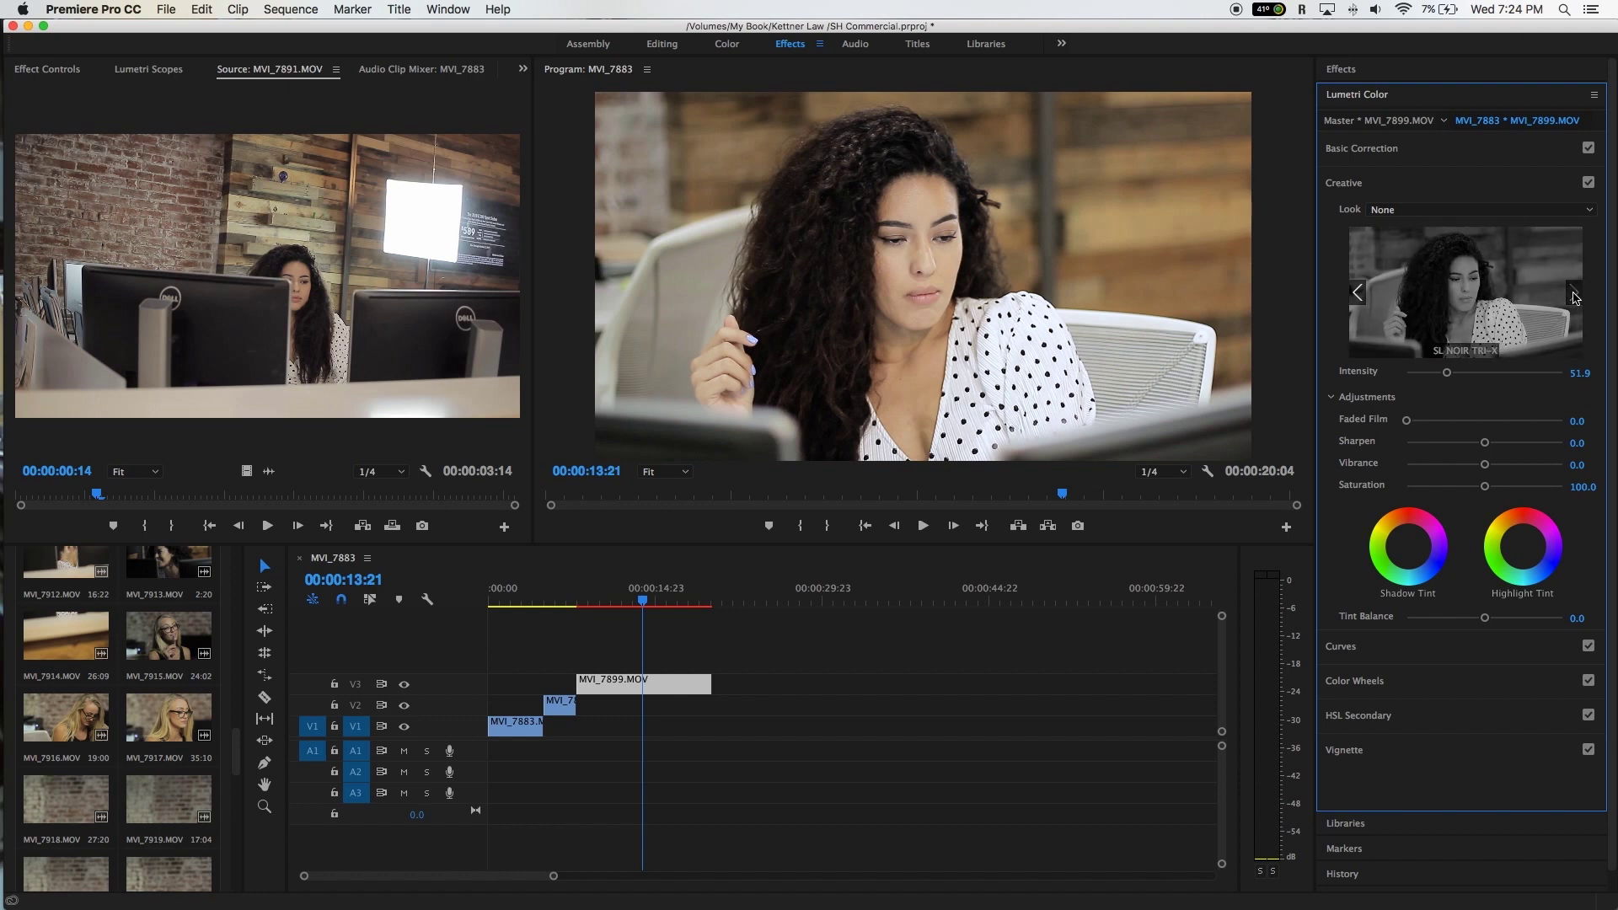
# Step: Apply the SL GOLD RUSH HDR Creative look to MVI_7899.MOV and raise its intensity above 51.9
pyautogui.click(1357, 292)
pyautogui.click(1357, 293)
pyautogui.click(1357, 292)
pyautogui.click(1357, 292)
pyautogui.click(1358, 292)
pyautogui.click(1357, 292)
pyautogui.click(1357, 292)
pyautogui.click(1357, 292)
pyautogui.click(1357, 292)
pyautogui.click(1358, 292)
pyautogui.click(1357, 292)
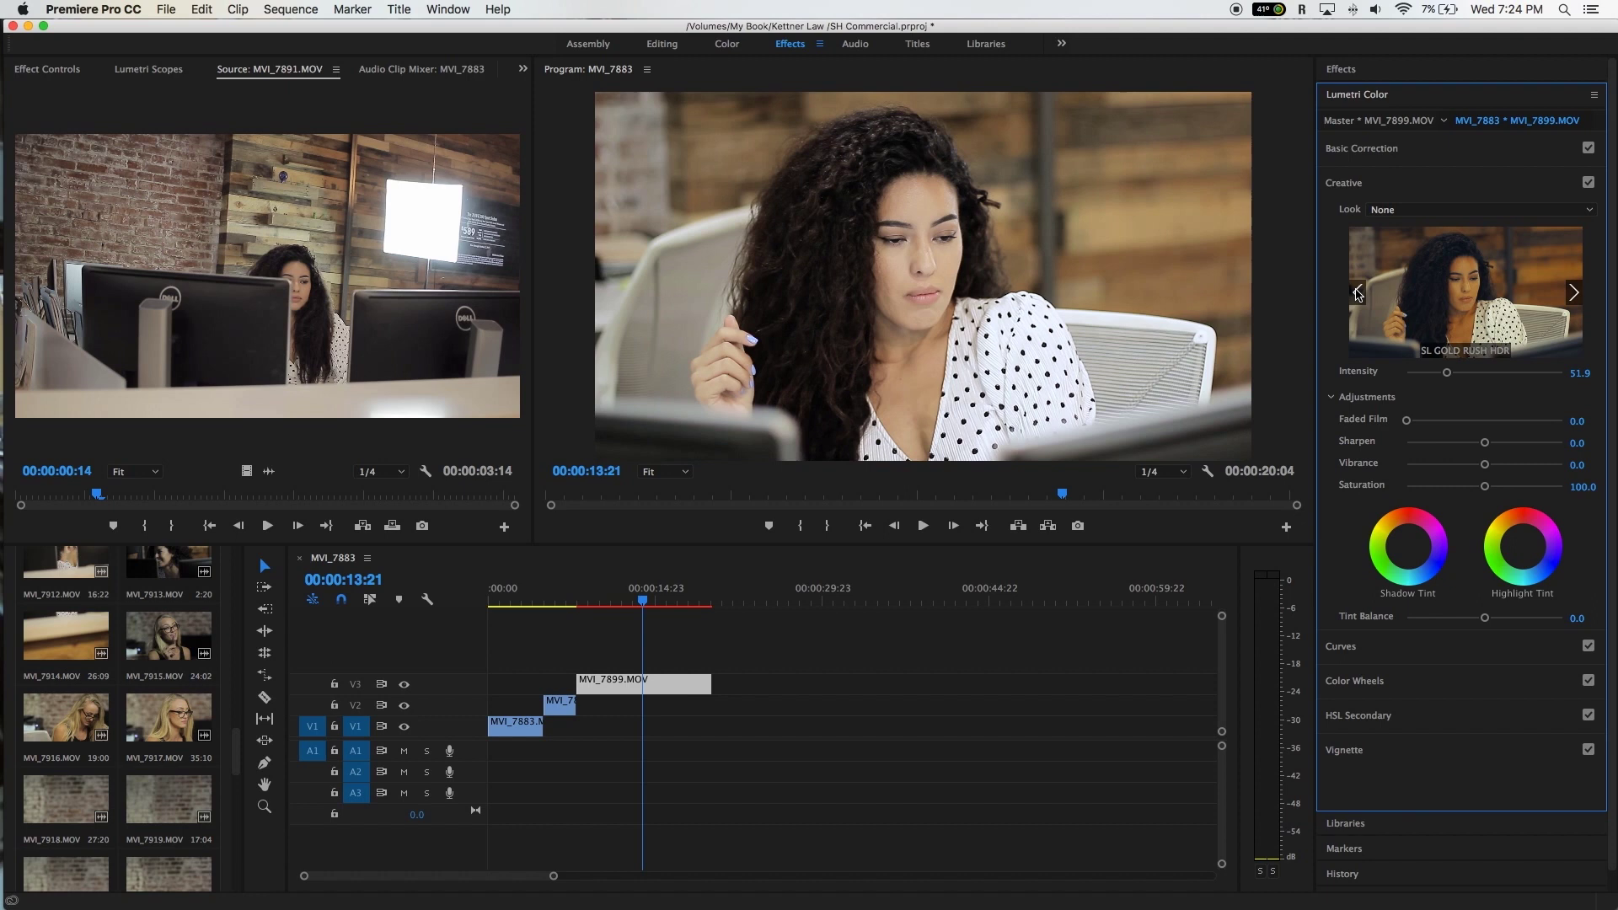
pyautogui.click(1574, 292)
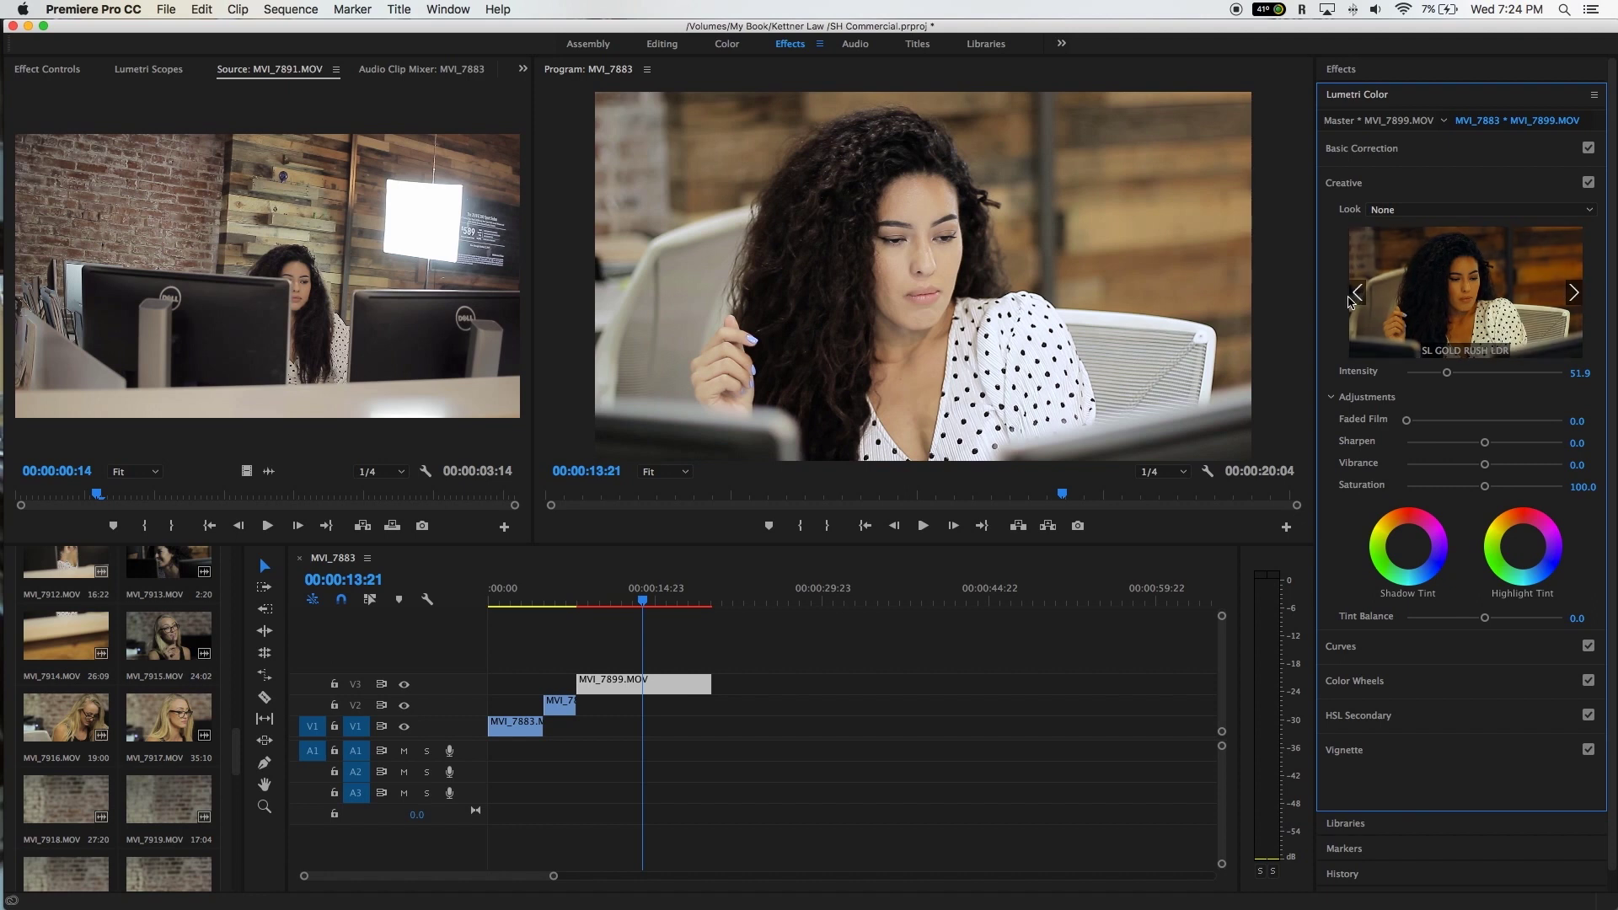
pyautogui.click(1355, 294)
pyautogui.click(1492, 308)
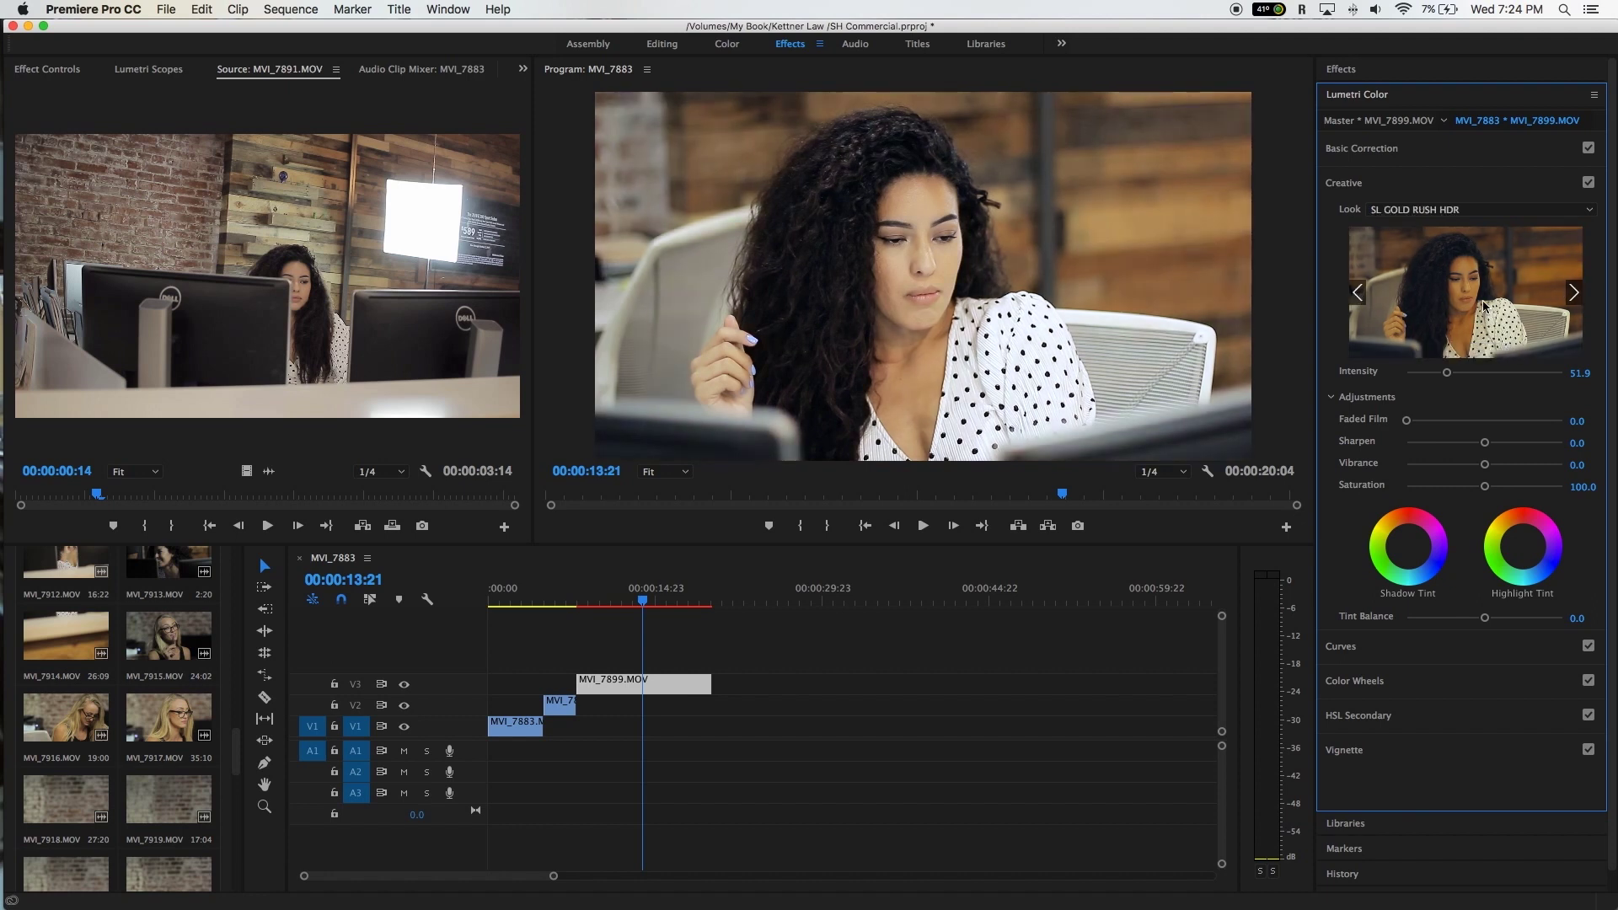
pyautogui.moveTo(1445, 374)
pyautogui.mouseDown()
pyautogui.moveTo(1418, 374)
pyautogui.moveTo(1571, 382)
pyautogui.moveTo(1456, 383)
pyautogui.moveTo(1474, 384)
pyautogui.mouseUp()
pyautogui.click(1459, 179)
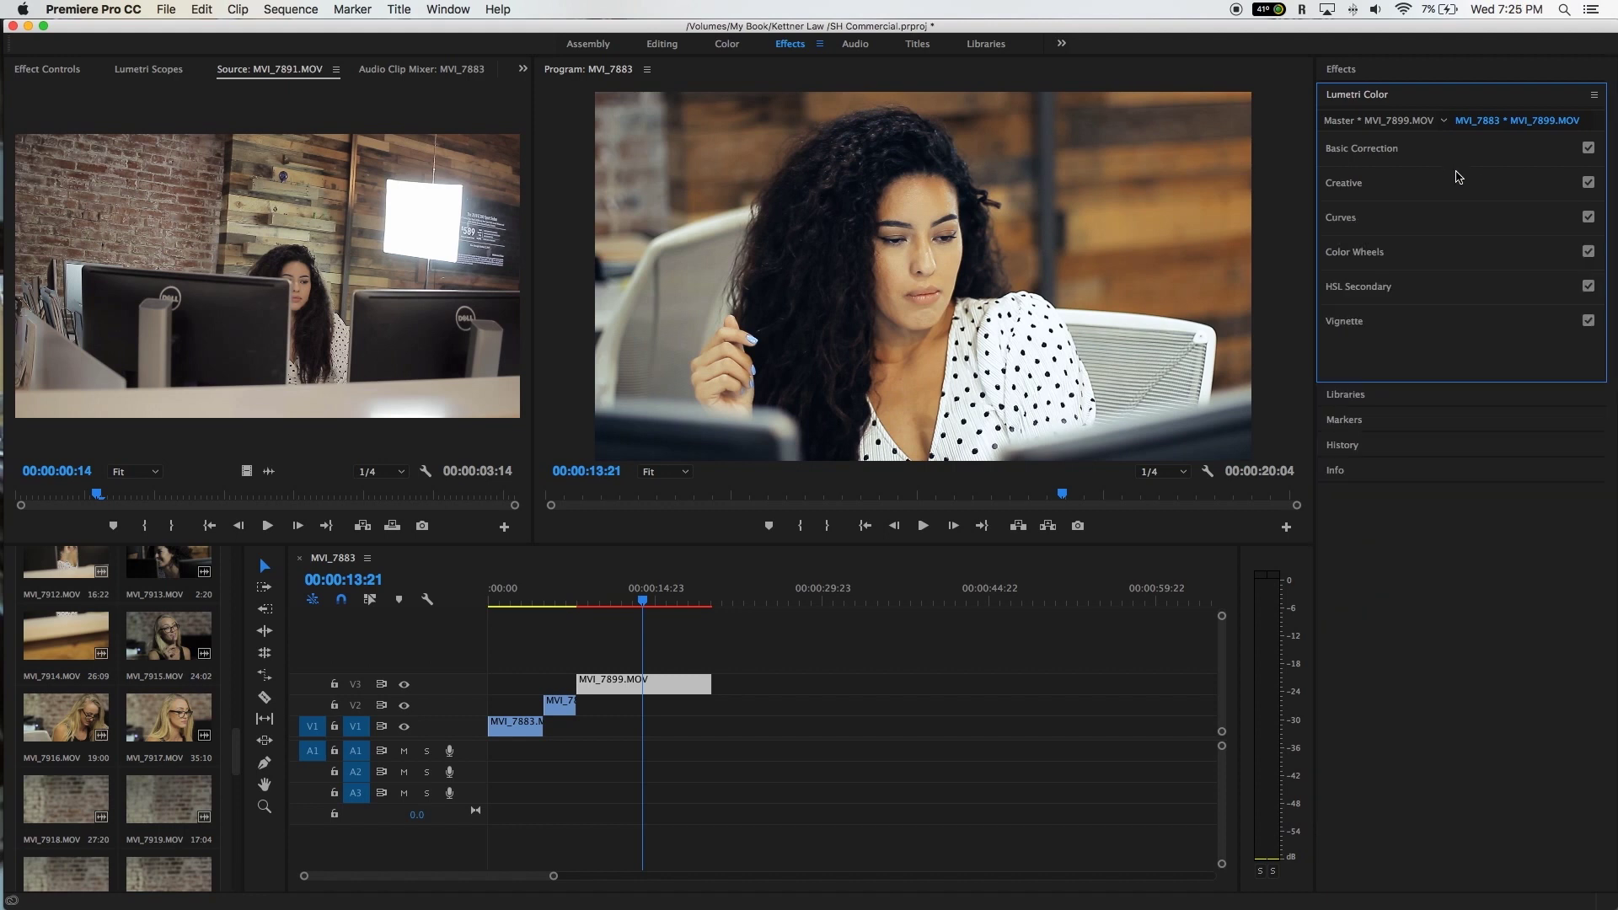
# Step: Try reshaping the white RGB curve with points in the shadows and midtones, and reset it to a straight line
pyautogui.click(1449, 219)
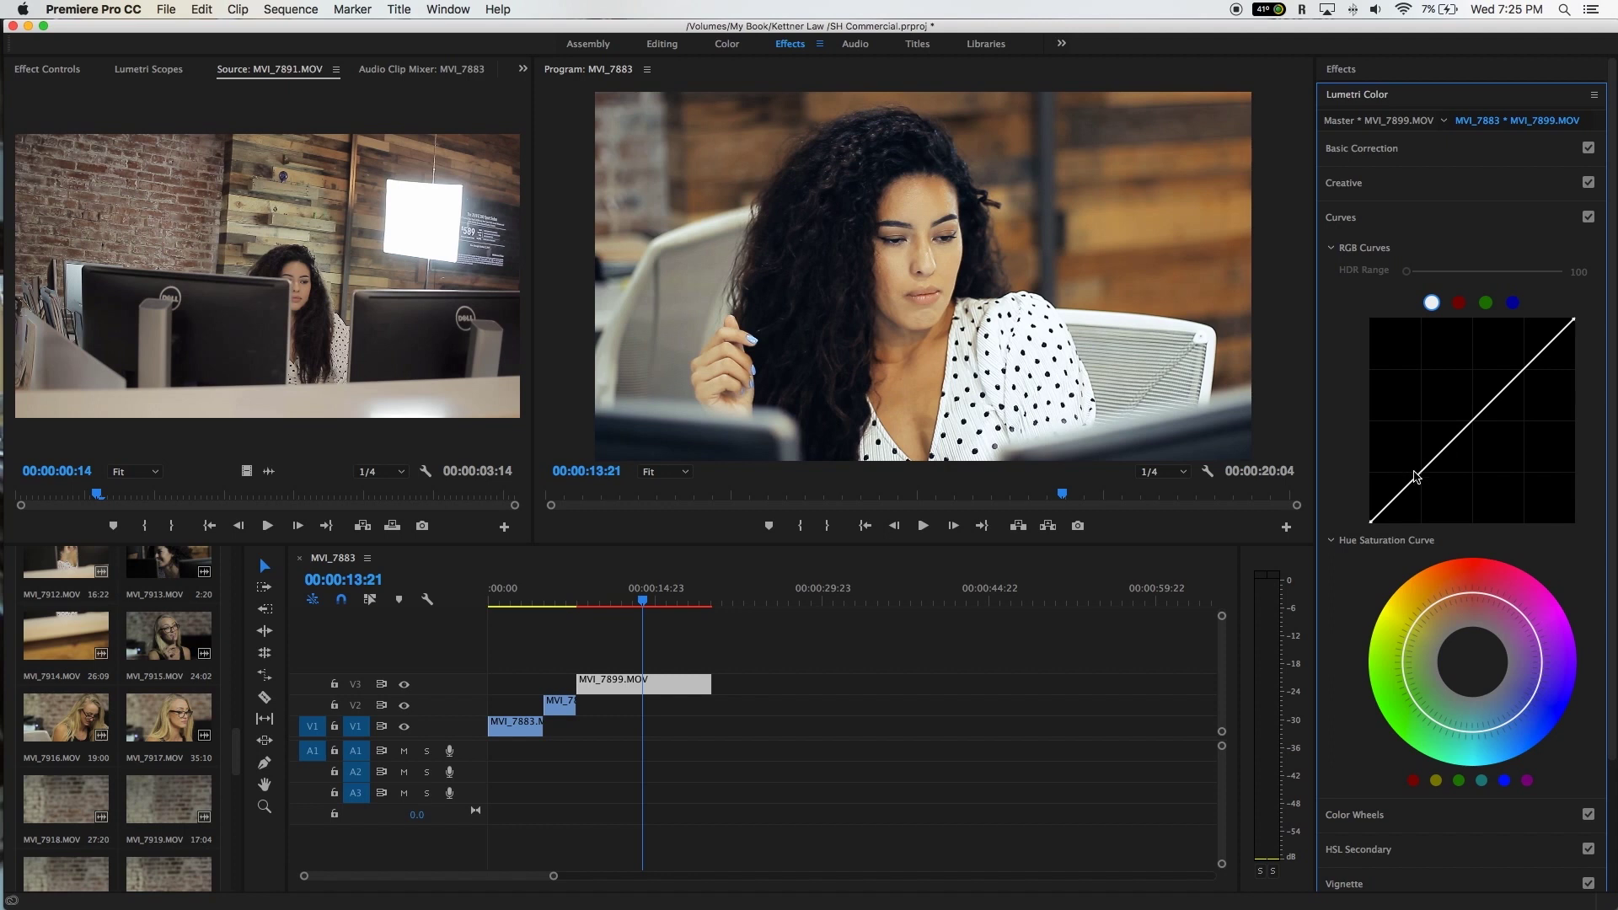
pyautogui.moveTo(1419, 482); pyautogui.dragTo(1420, 487)
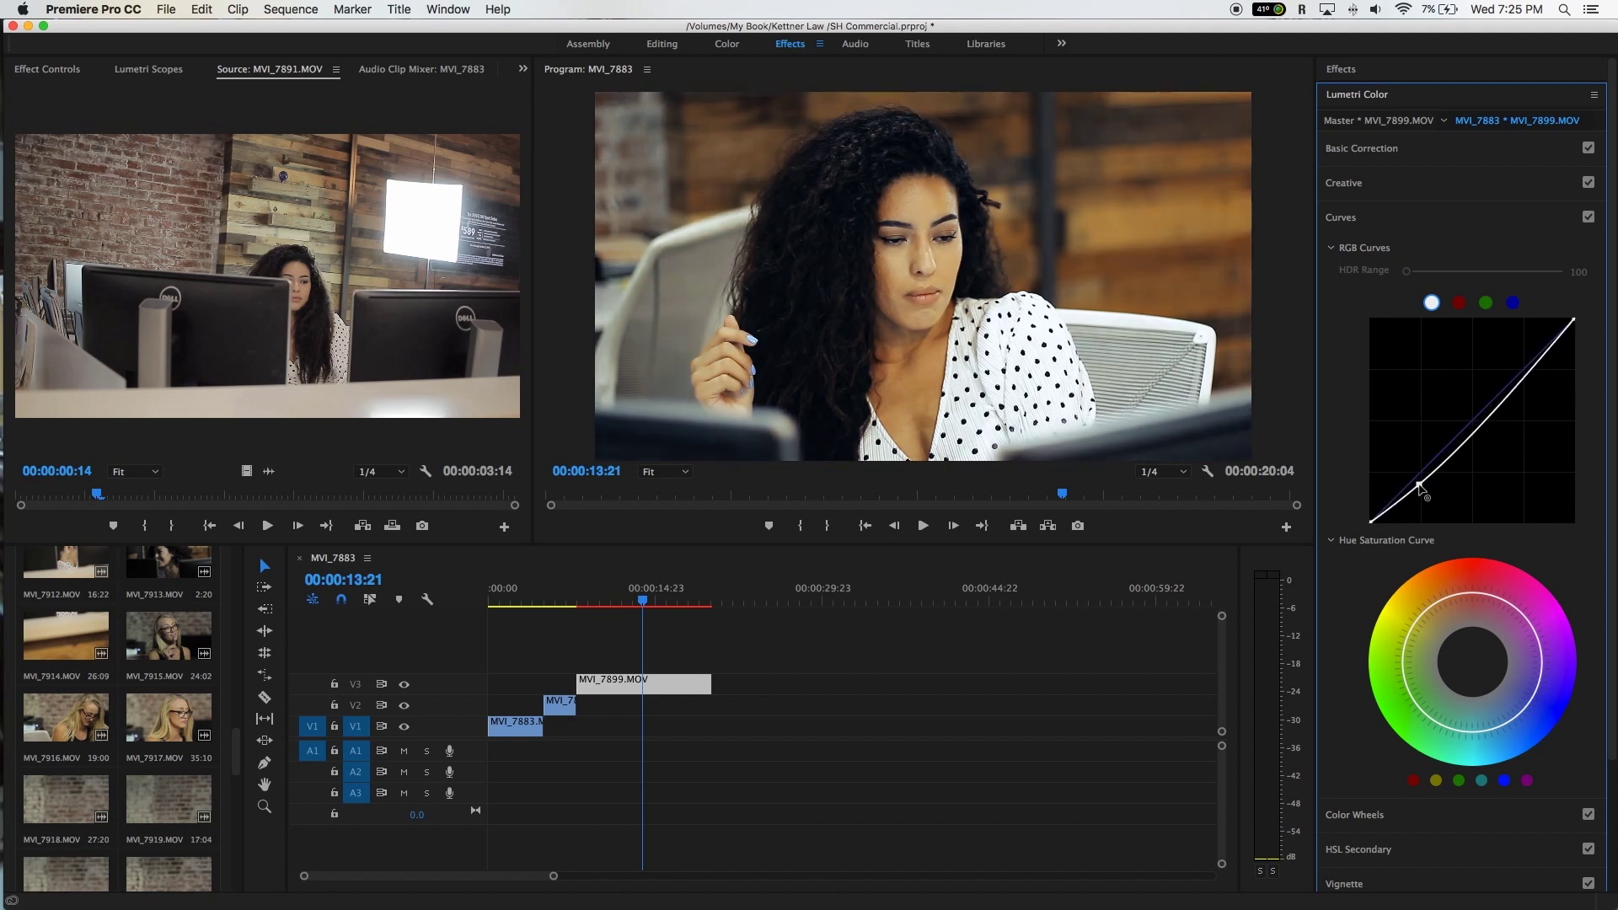
pyautogui.moveTo(1419, 485); pyautogui.dragTo(1416, 477)
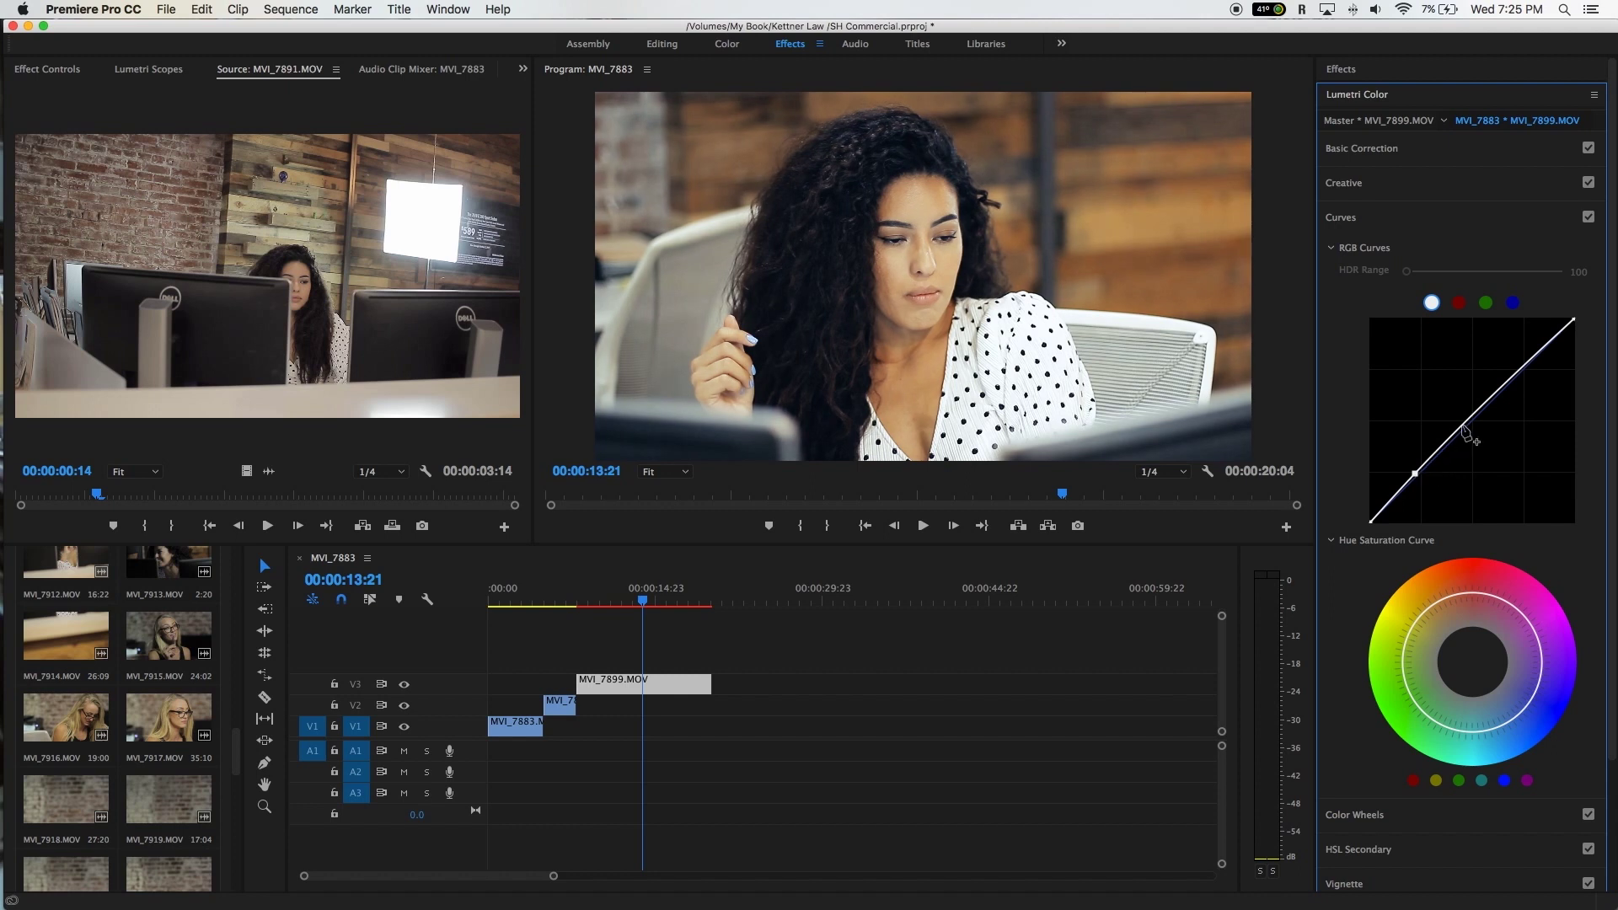
pyautogui.moveTo(1463, 431); pyautogui.dragTo(1460, 437)
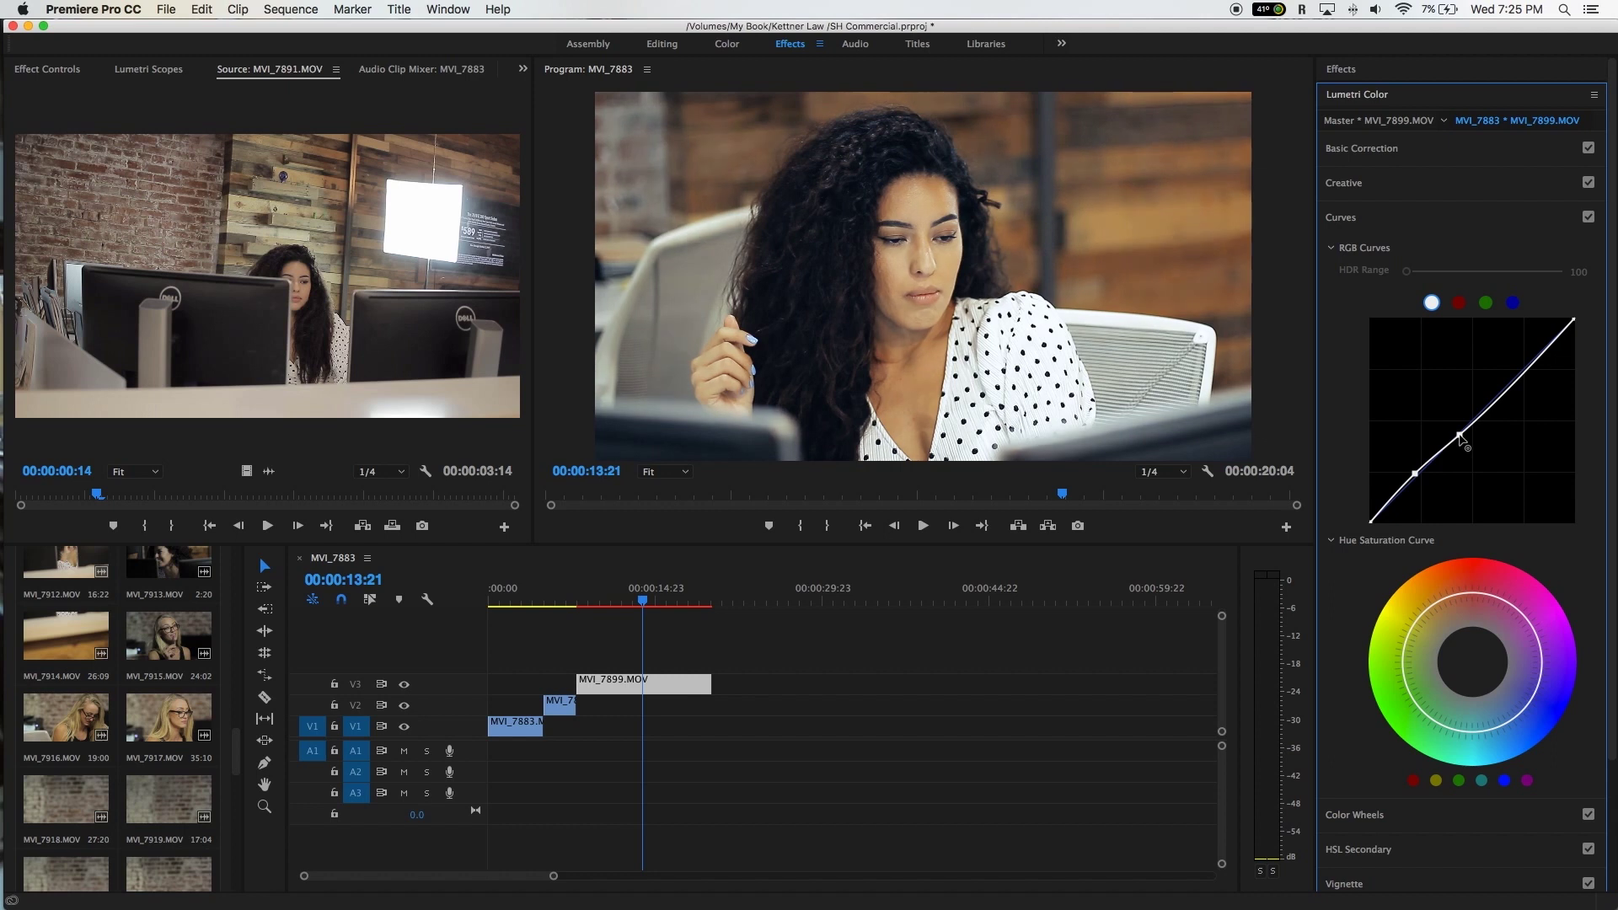
pyautogui.moveTo(1459, 436); pyautogui.dragTo(1456, 429)
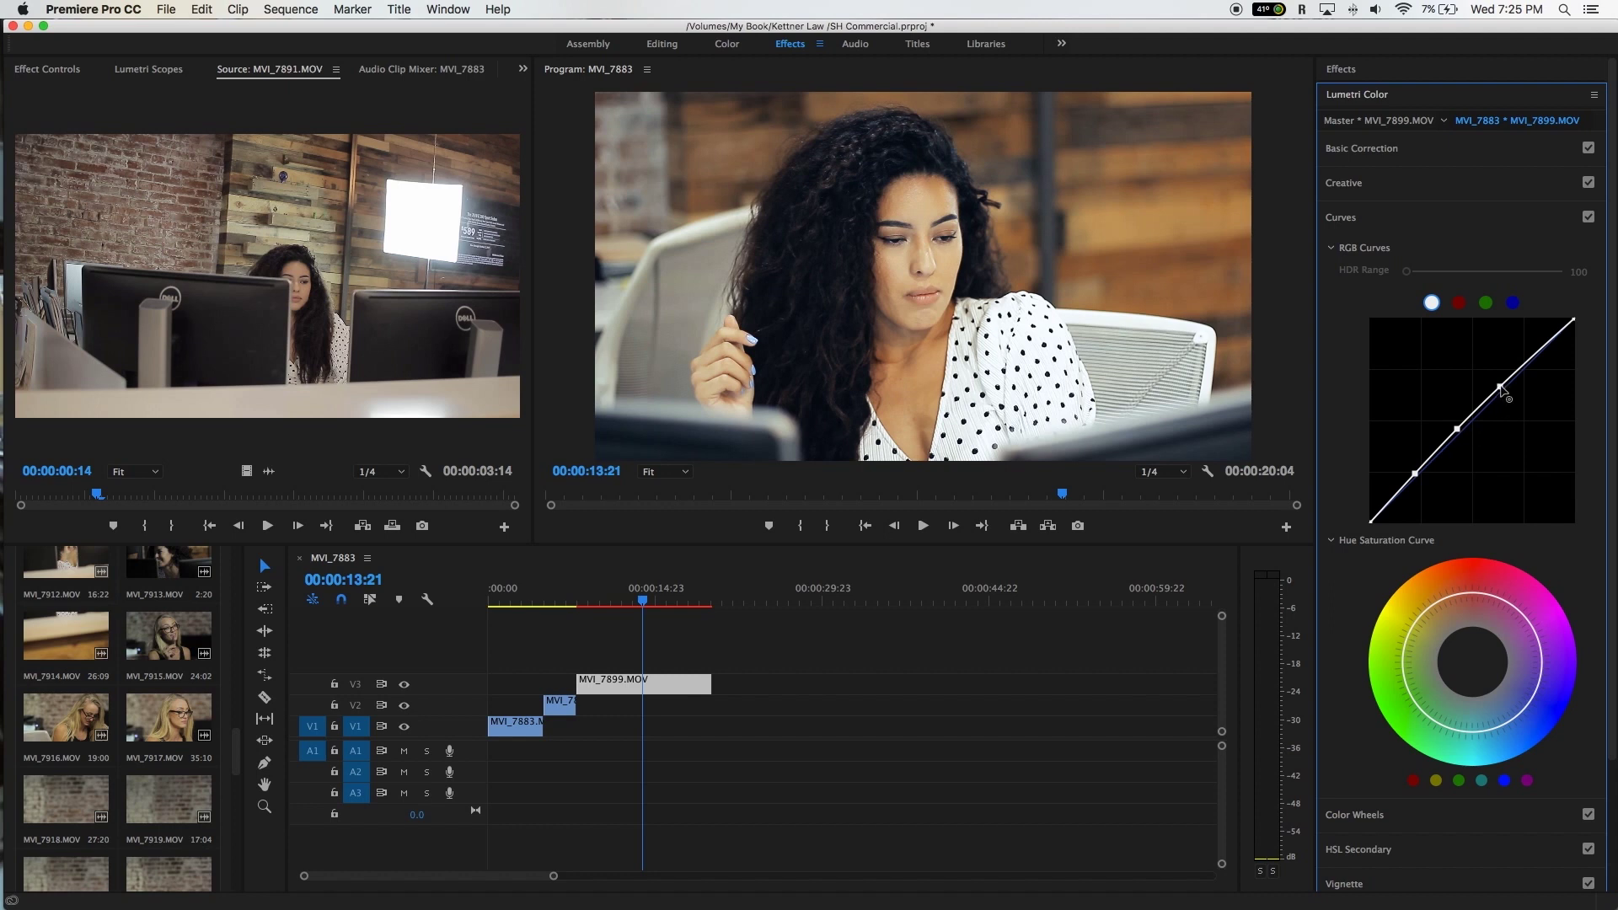
pyautogui.doubleClick(1505, 393)
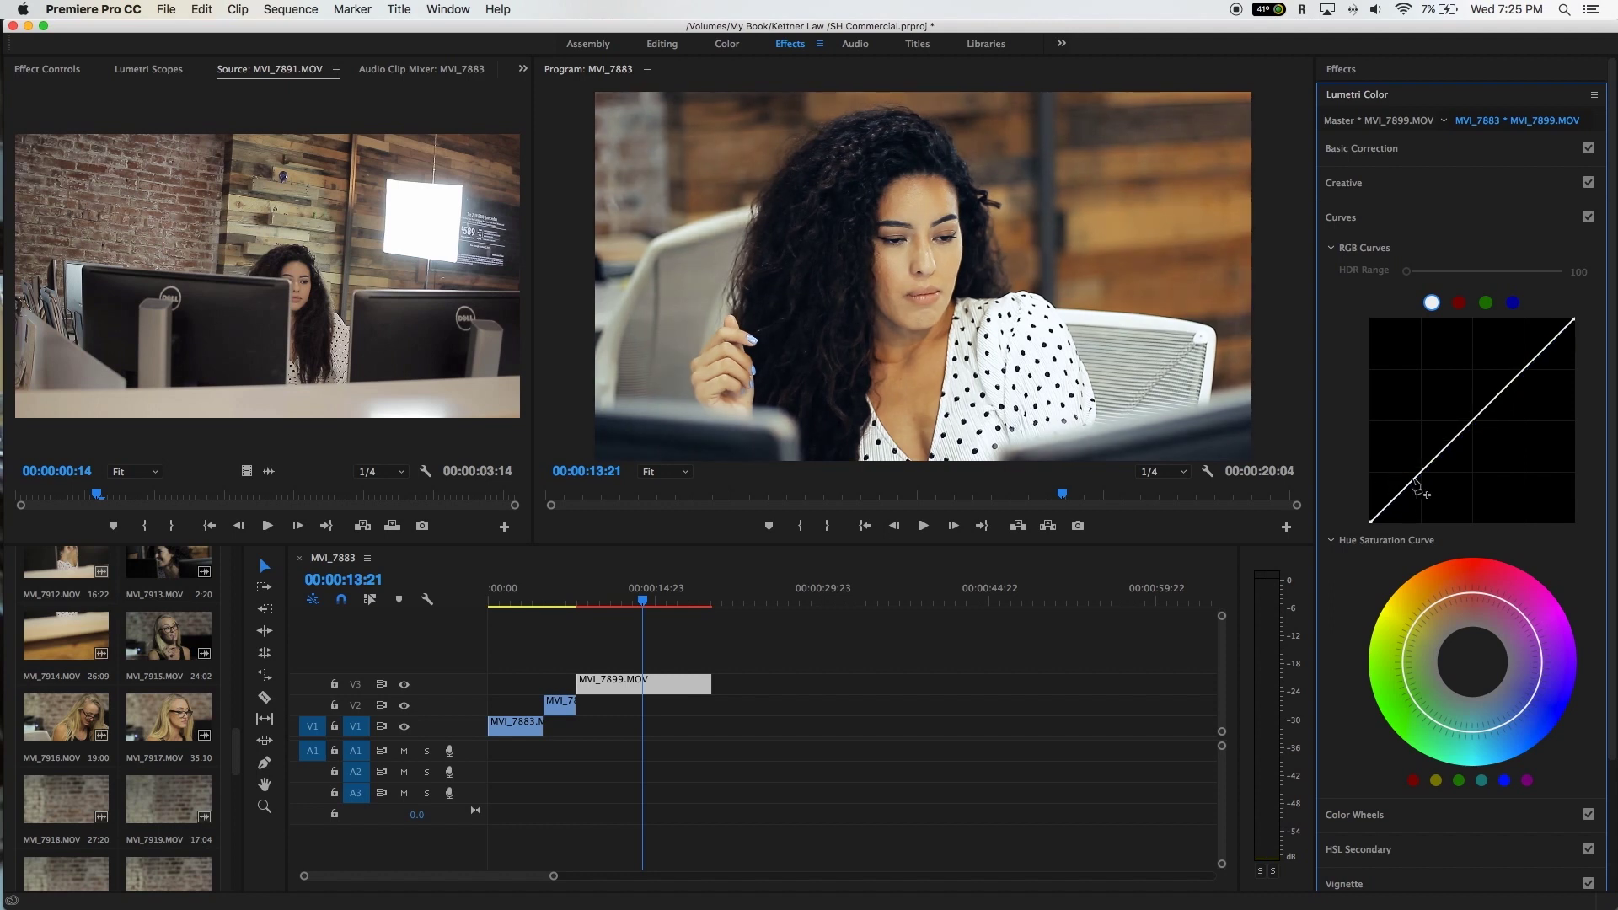
pyautogui.moveTo(1412, 483); pyautogui.dragTo(1408, 476)
pyautogui.click(1448, 434)
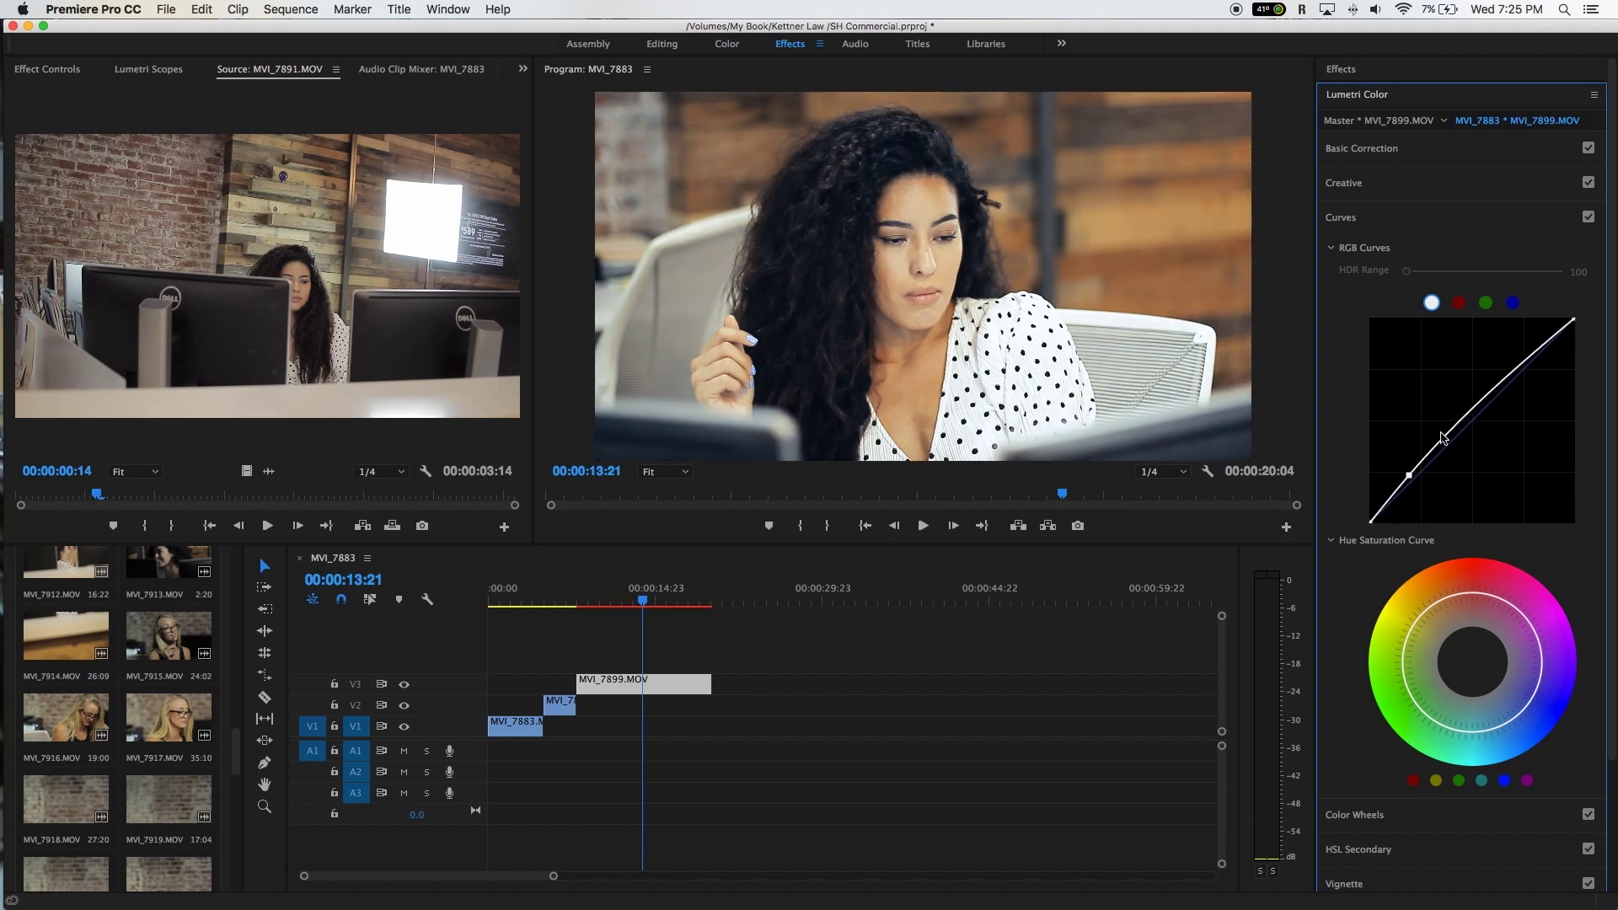
pyautogui.doubleClick(1448, 433)
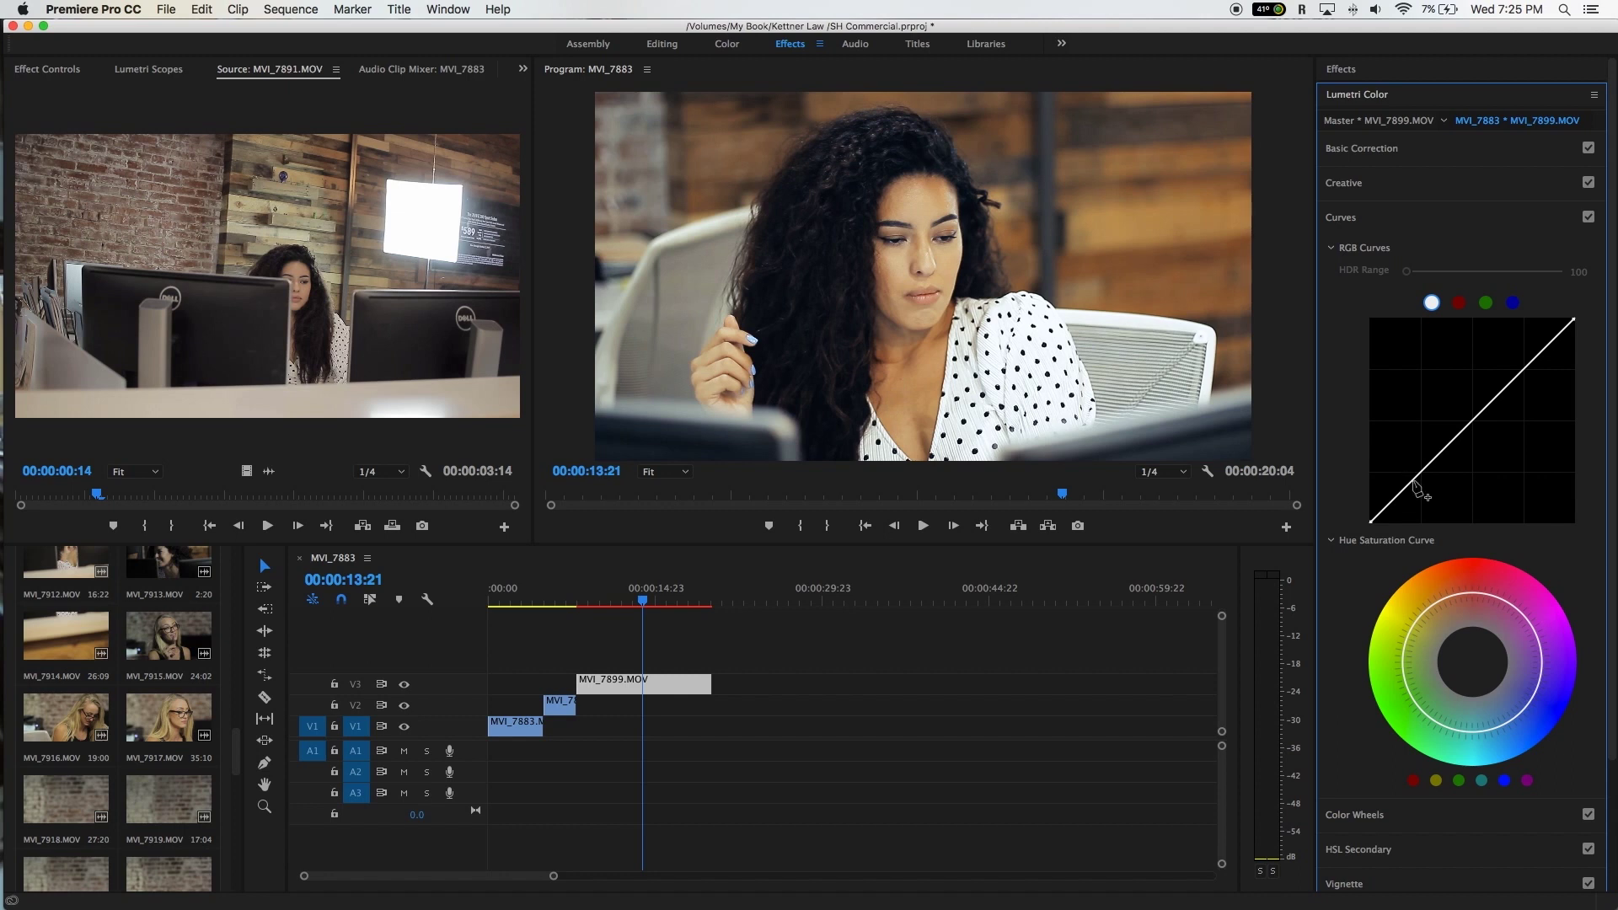
# Step: Shape the white RGB curve with four points, lifting the shadows and midtones slightly and pulling the highlights down a little
pyautogui.moveTo(1411, 480); pyautogui.dragTo(1405, 474)
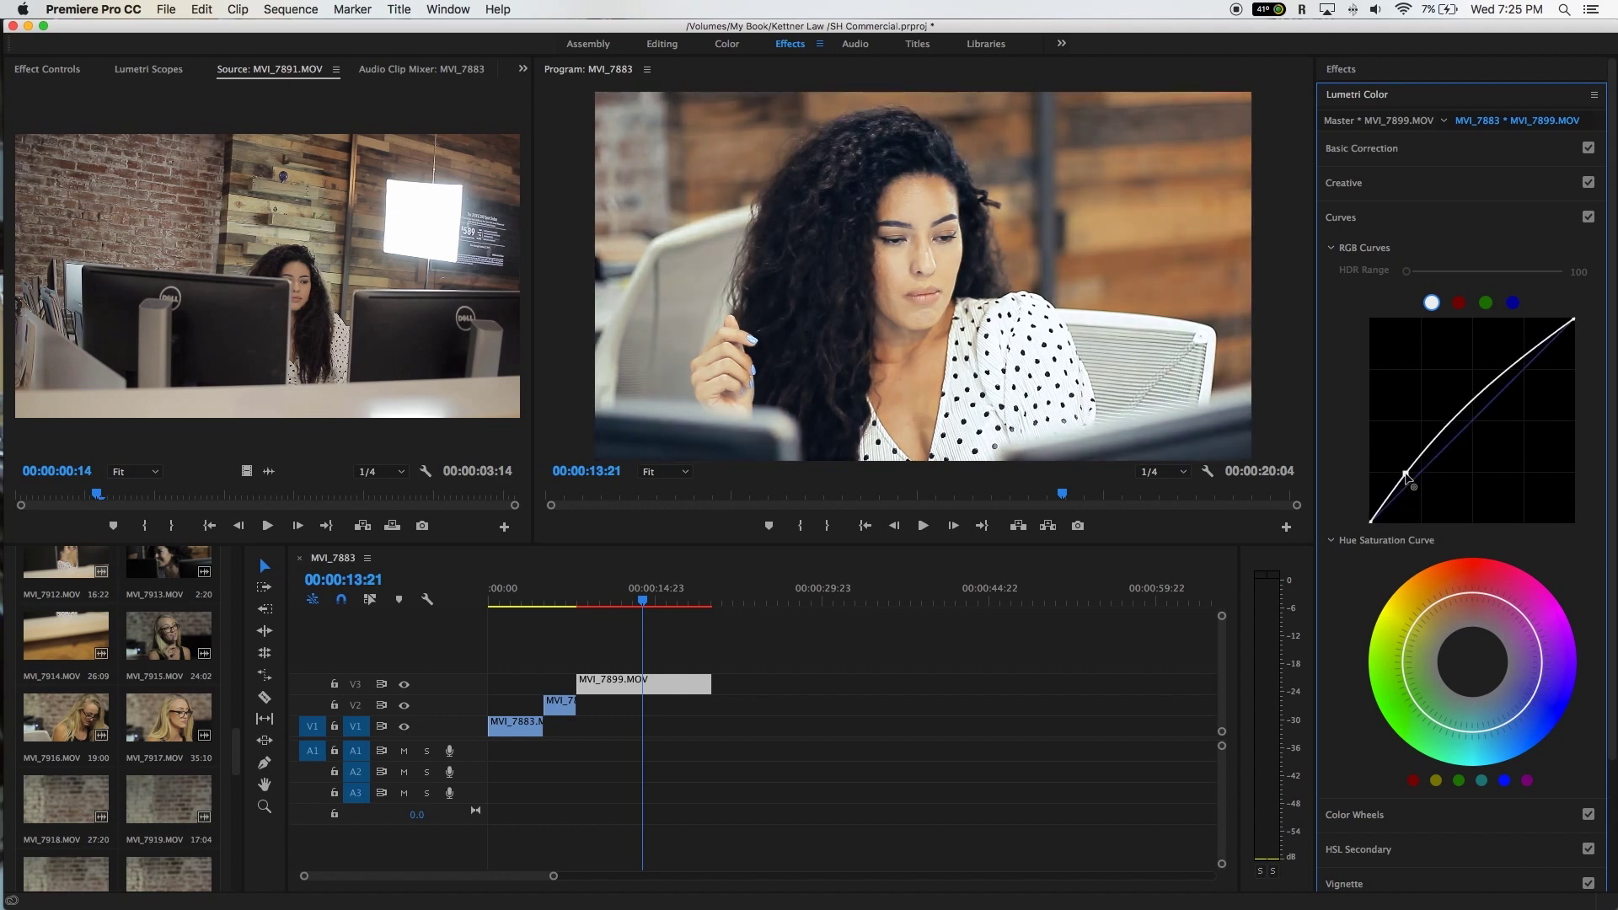
pyautogui.moveTo(1405, 474); pyautogui.dragTo(1408, 476)
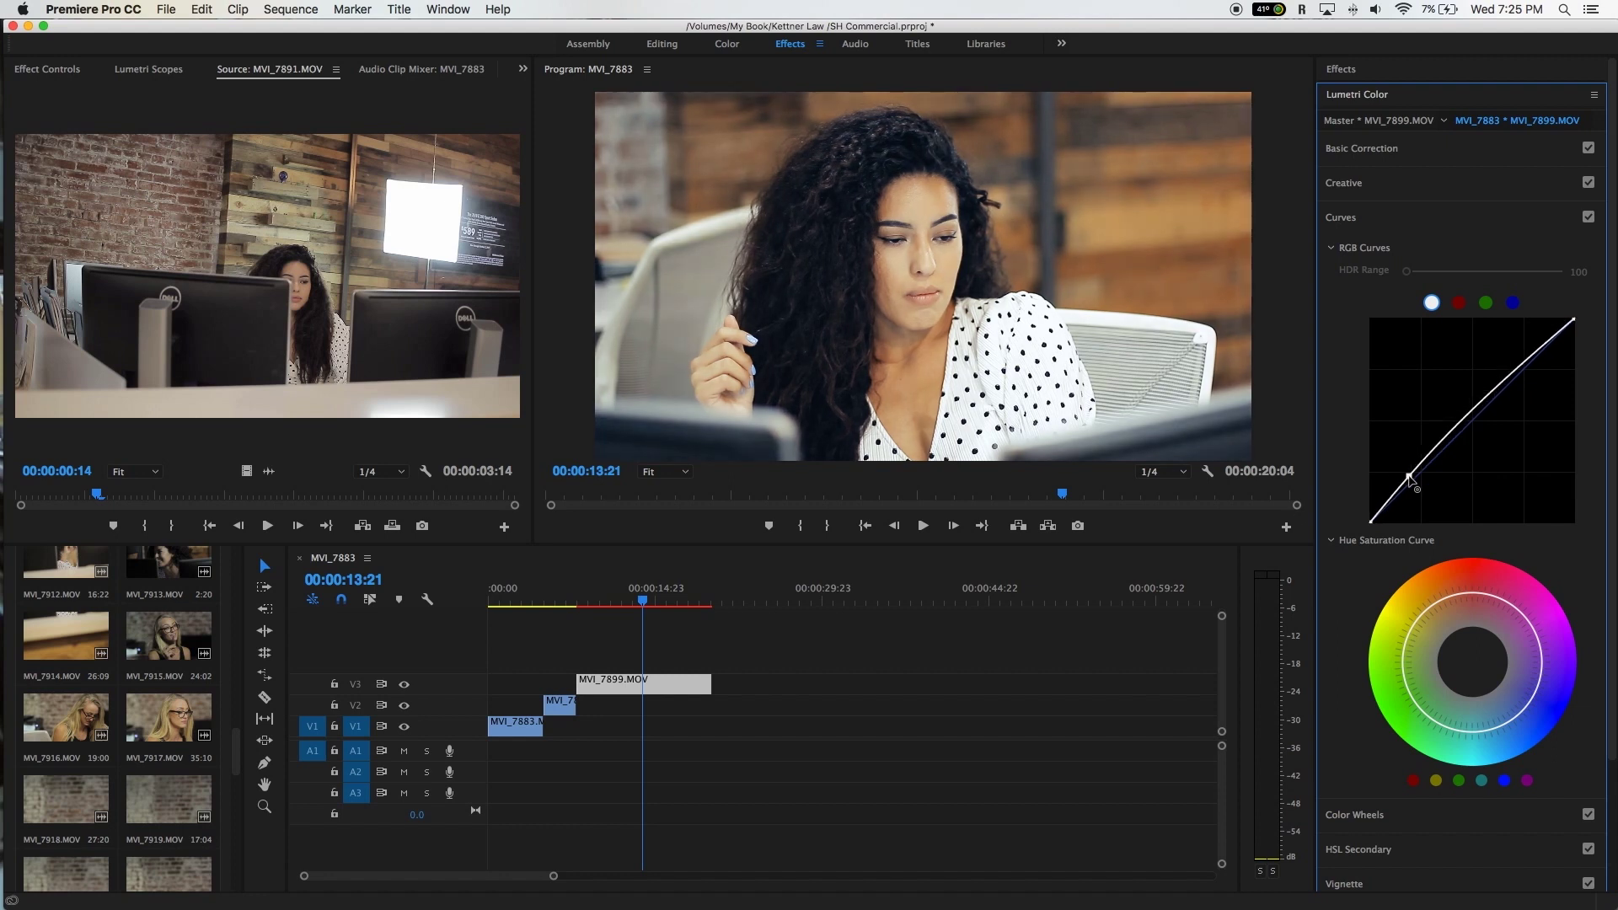
pyautogui.click(1436, 445)
pyautogui.moveTo(1437, 445); pyautogui.dragTo(1438, 447)
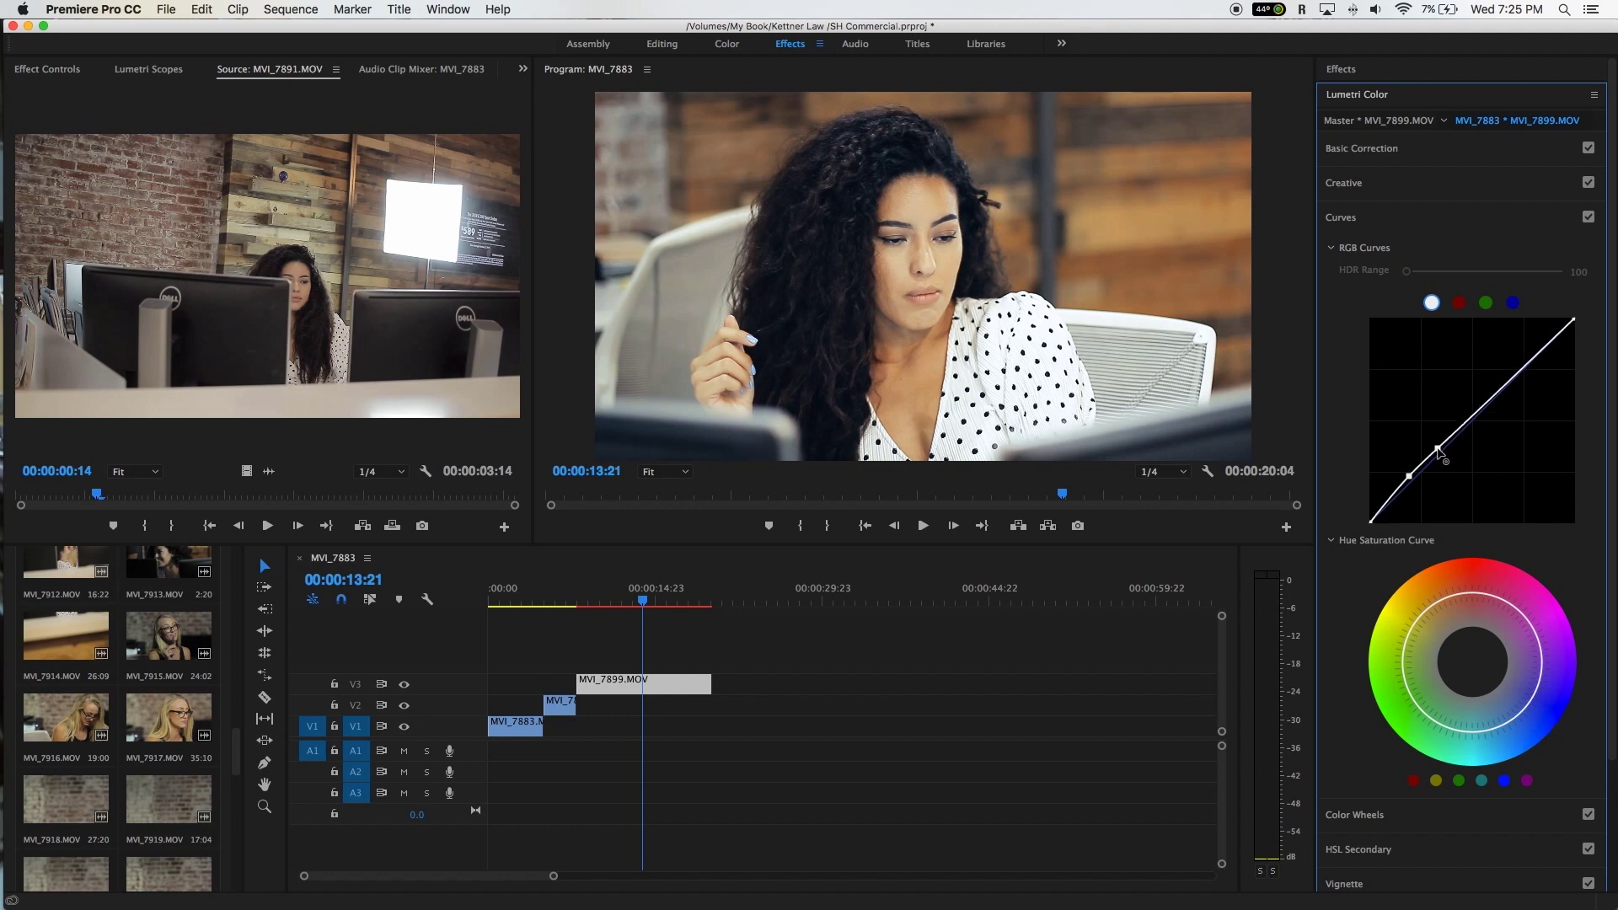
pyautogui.click(1474, 410)
pyautogui.moveTo(1472, 411); pyautogui.dragTo(1471, 411)
pyautogui.moveTo(1473, 411); pyautogui.dragTo(1473, 412)
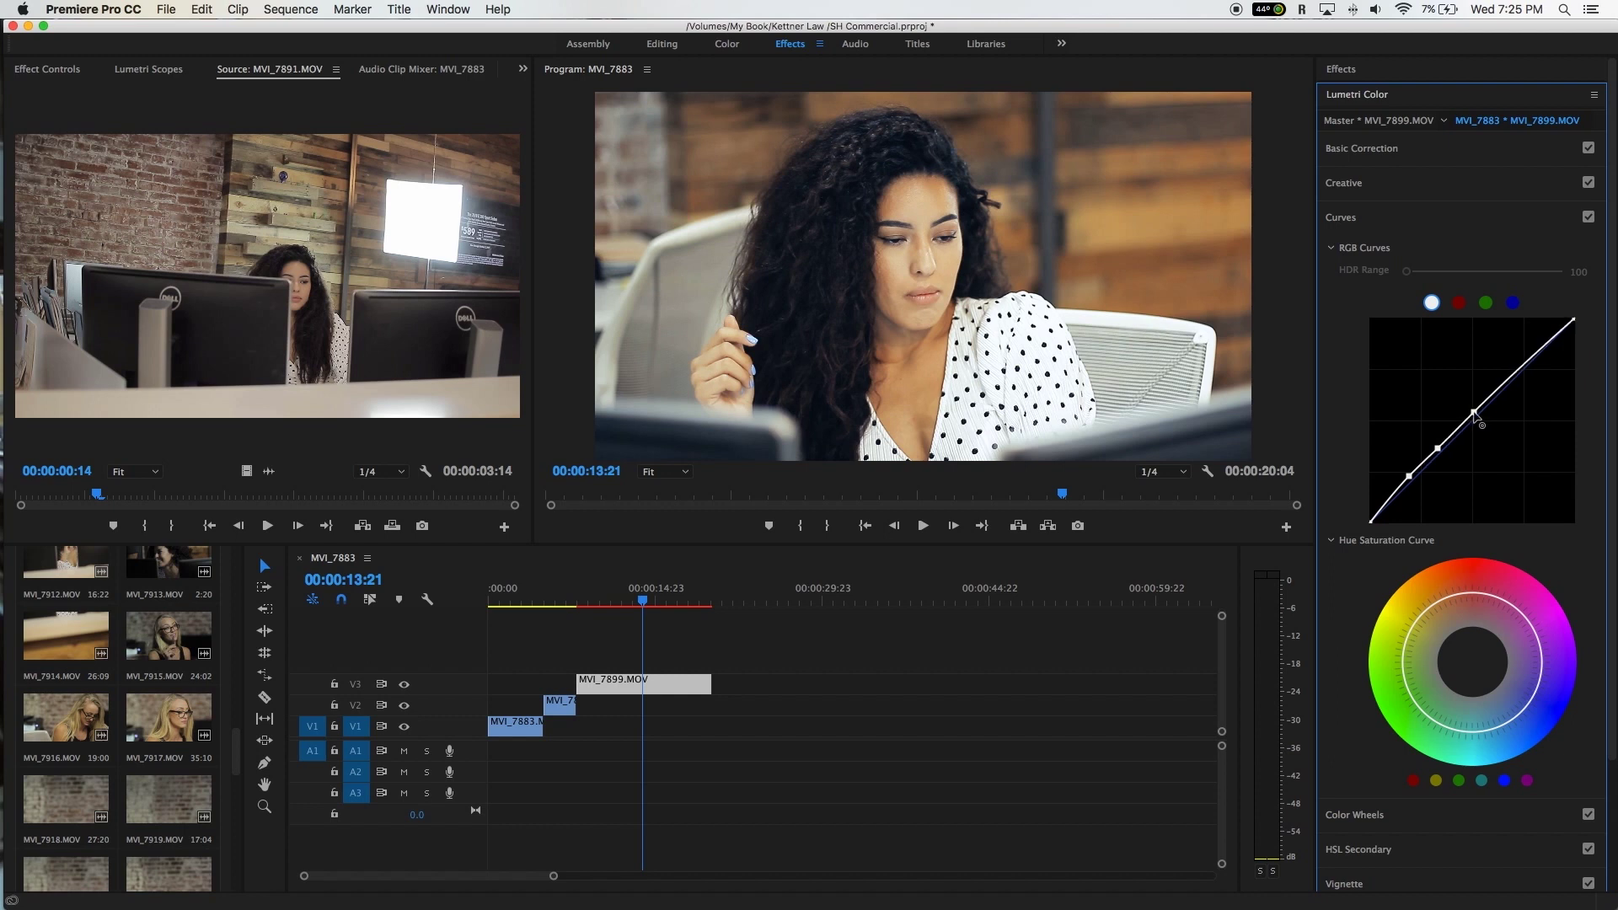
pyautogui.click(1522, 366)
pyautogui.moveTo(1522, 365); pyautogui.dragTo(1523, 373)
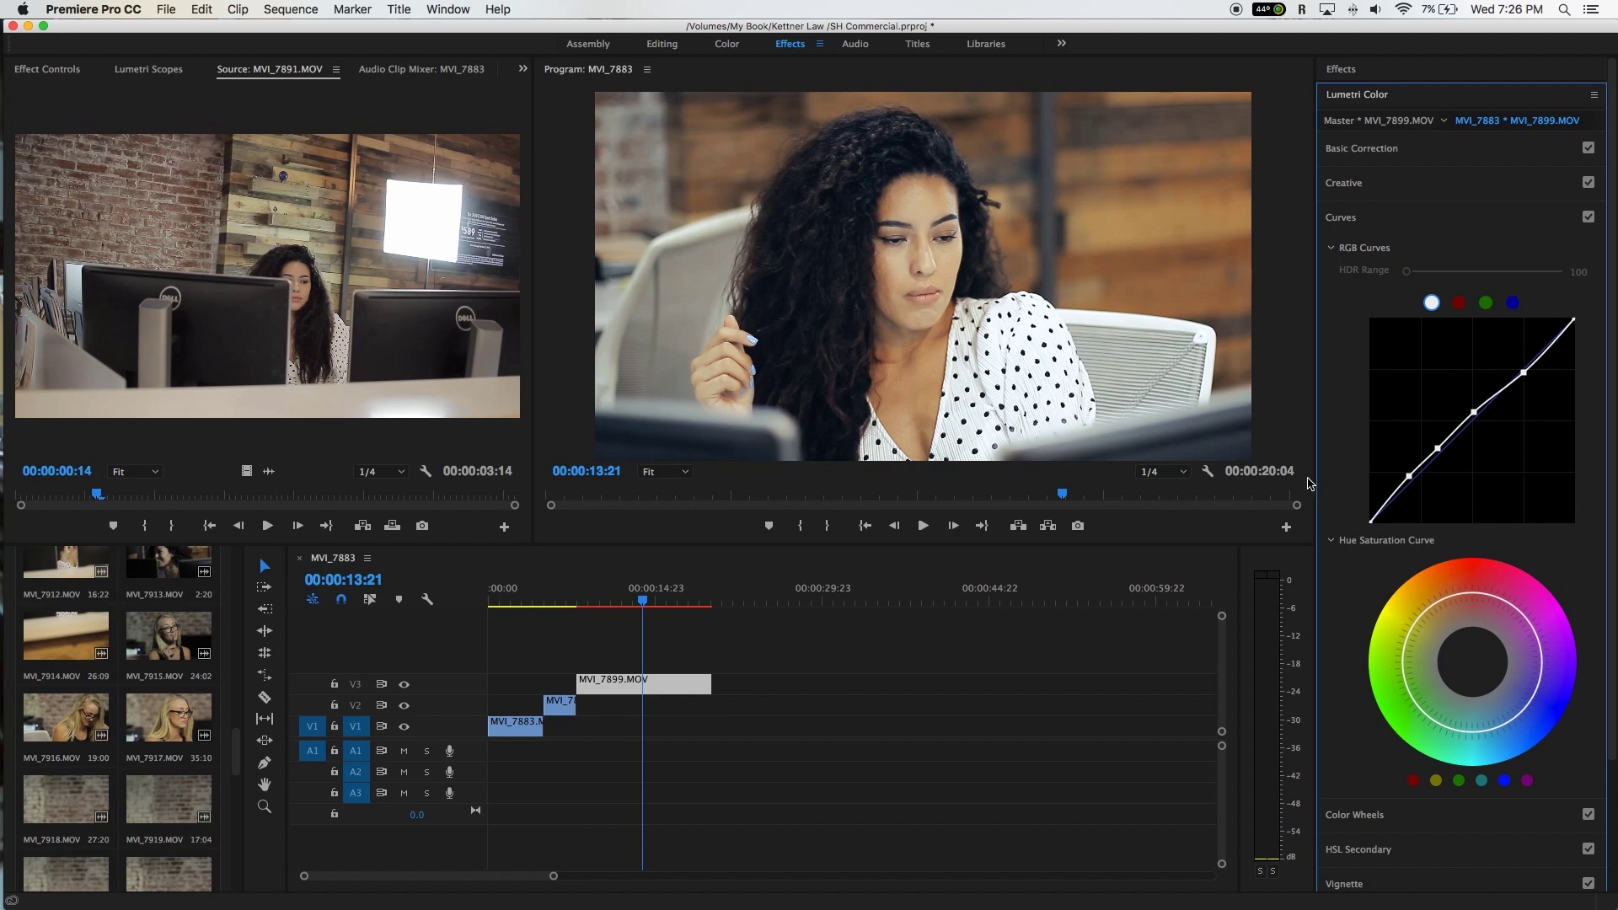
pyautogui.click(1380, 224)
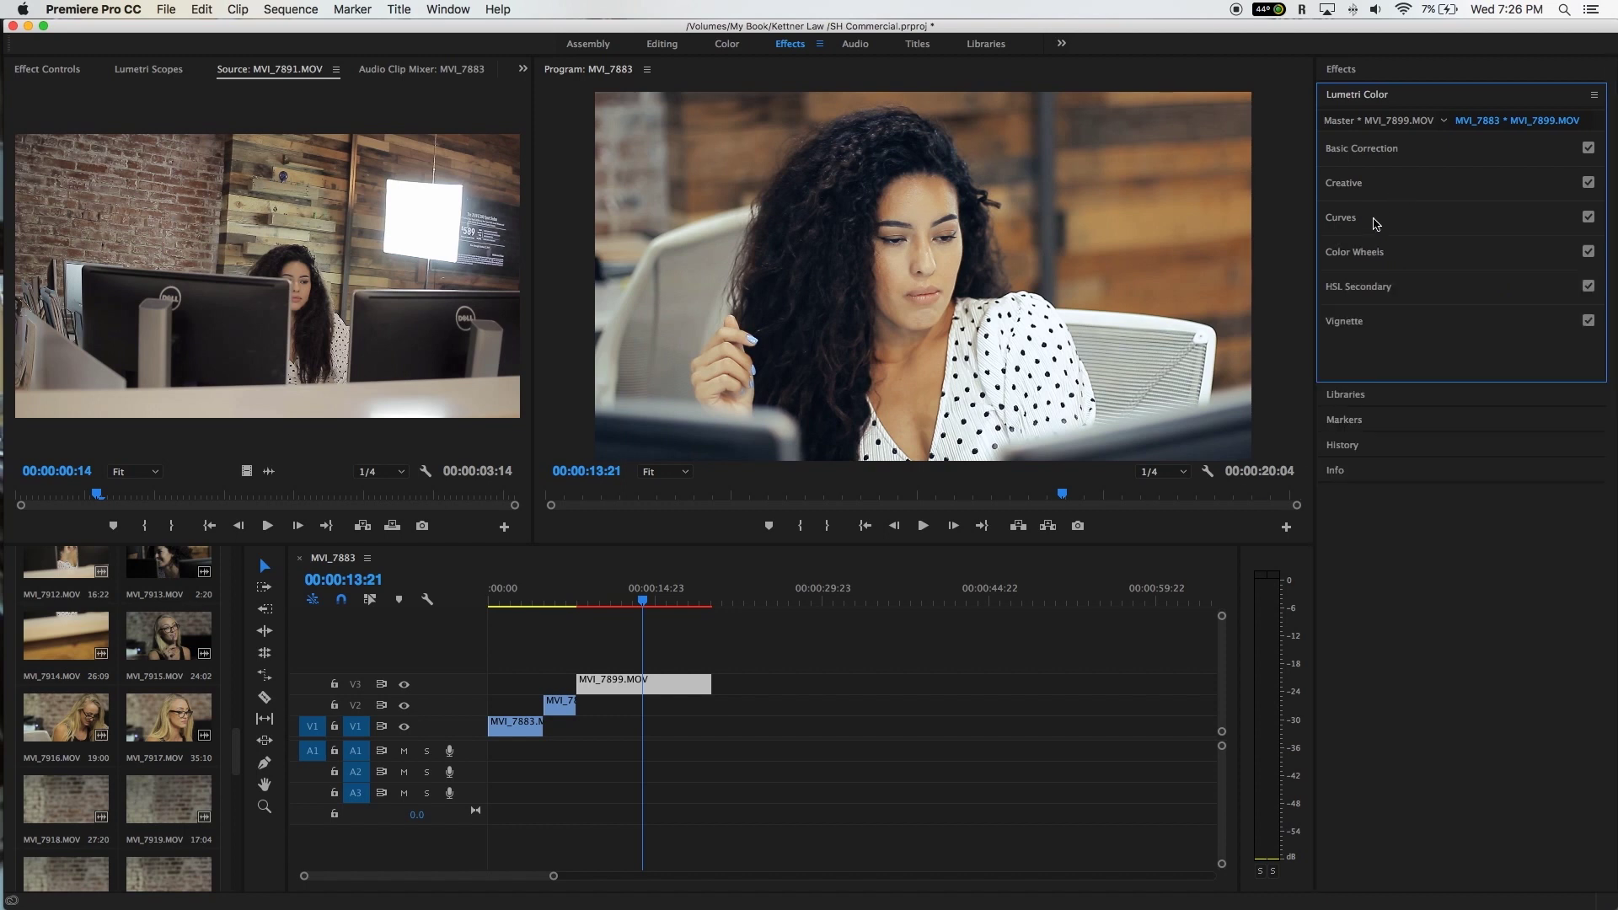
# Step: Tint the shadows, midtones and highlights color wheels very slightly off center for MVI_7899.MOV and save the project
pyautogui.click(1391, 256)
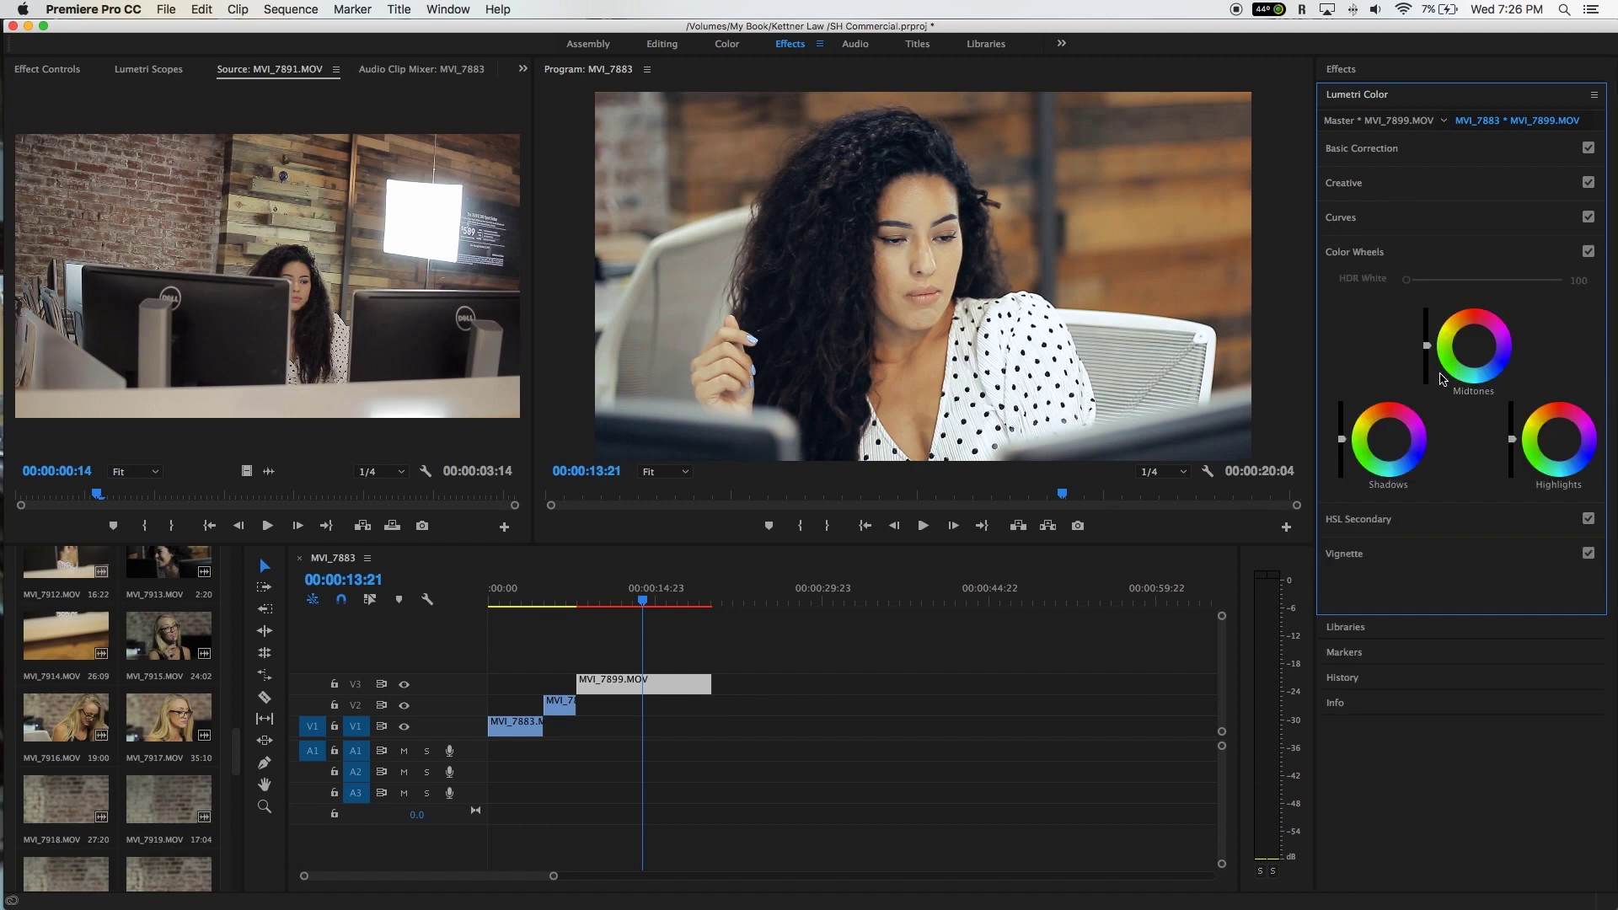
pyautogui.moveTo(1384, 439); pyautogui.dragTo(1391, 440)
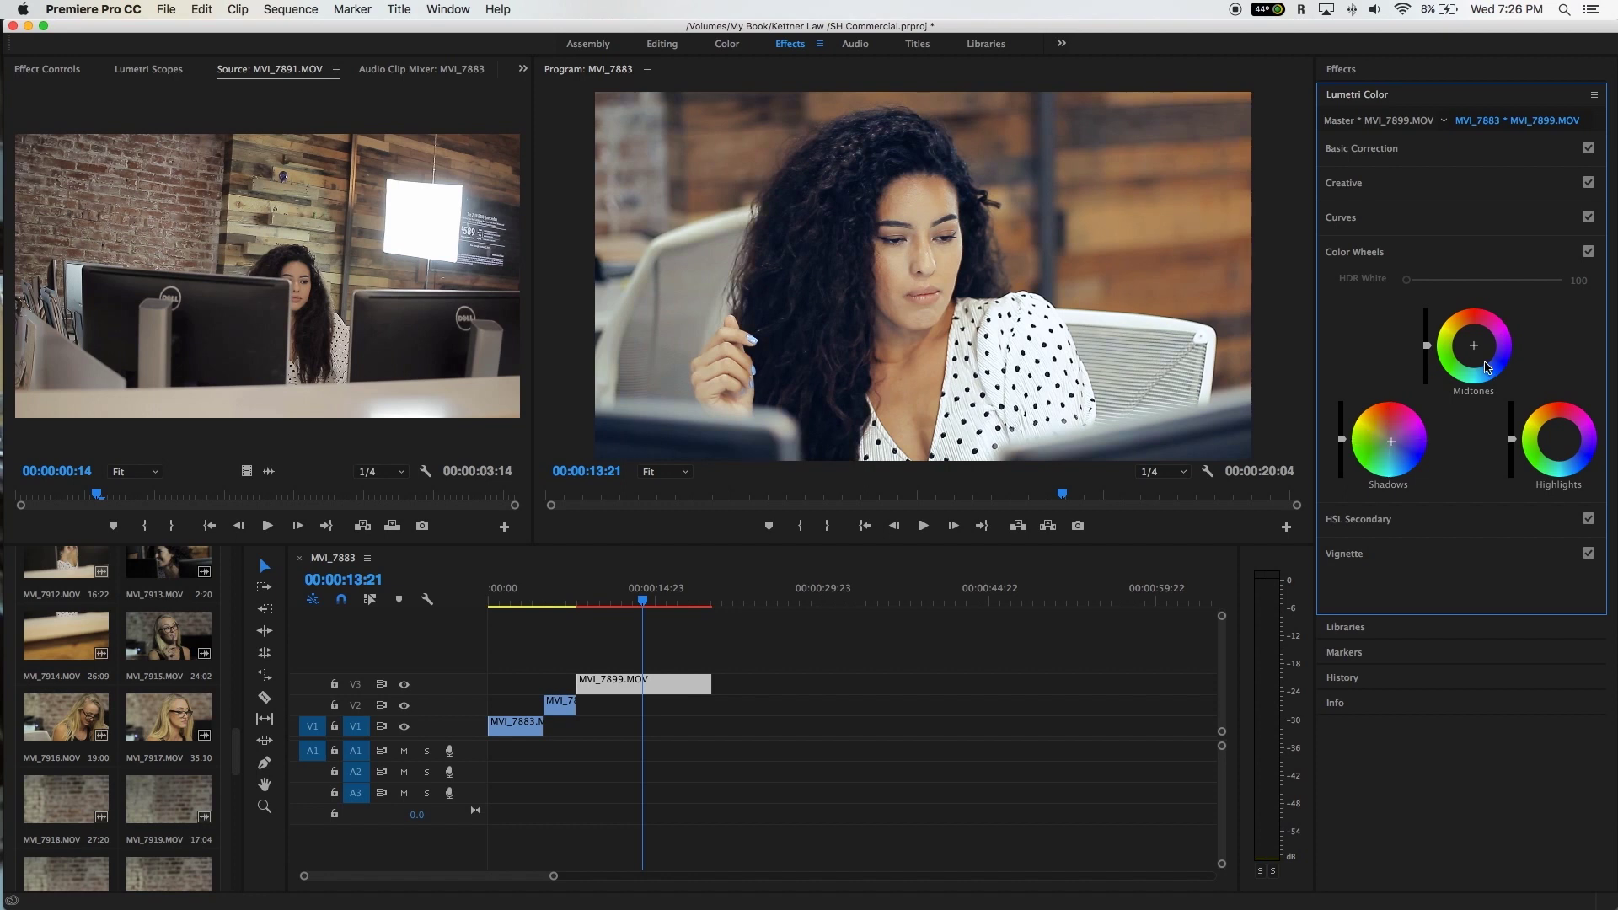
pyautogui.moveTo(1387, 438); pyautogui.dragTo(1390, 440)
pyautogui.moveTo(1480, 350); pyautogui.dragTo(1473, 345)
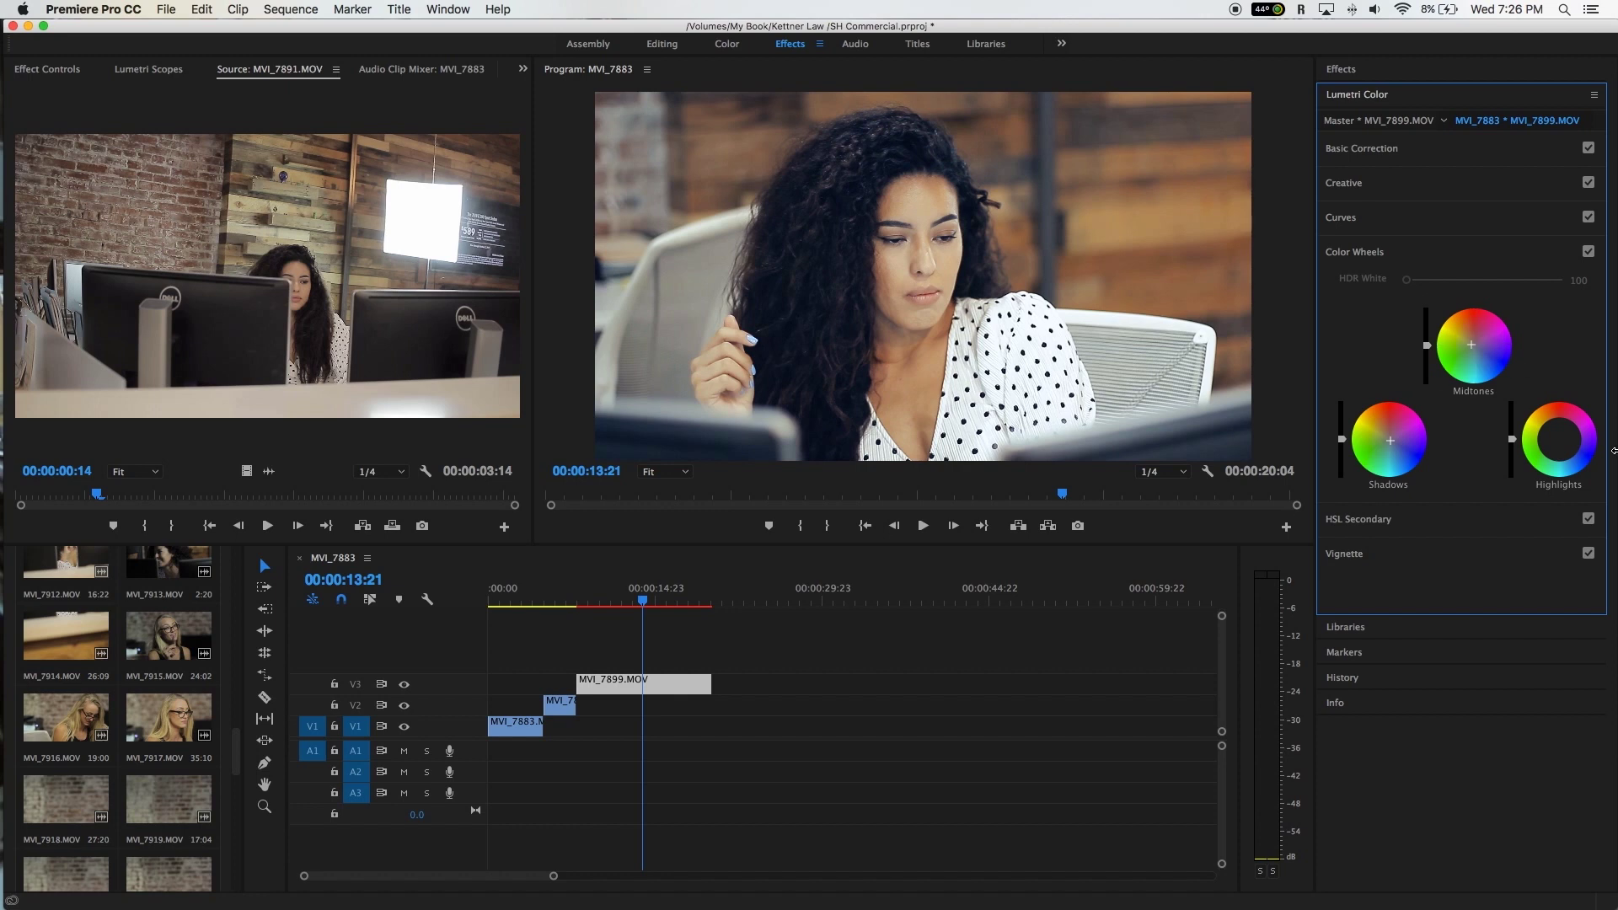
pyautogui.moveTo(1558, 453); pyautogui.dragTo(1558, 453)
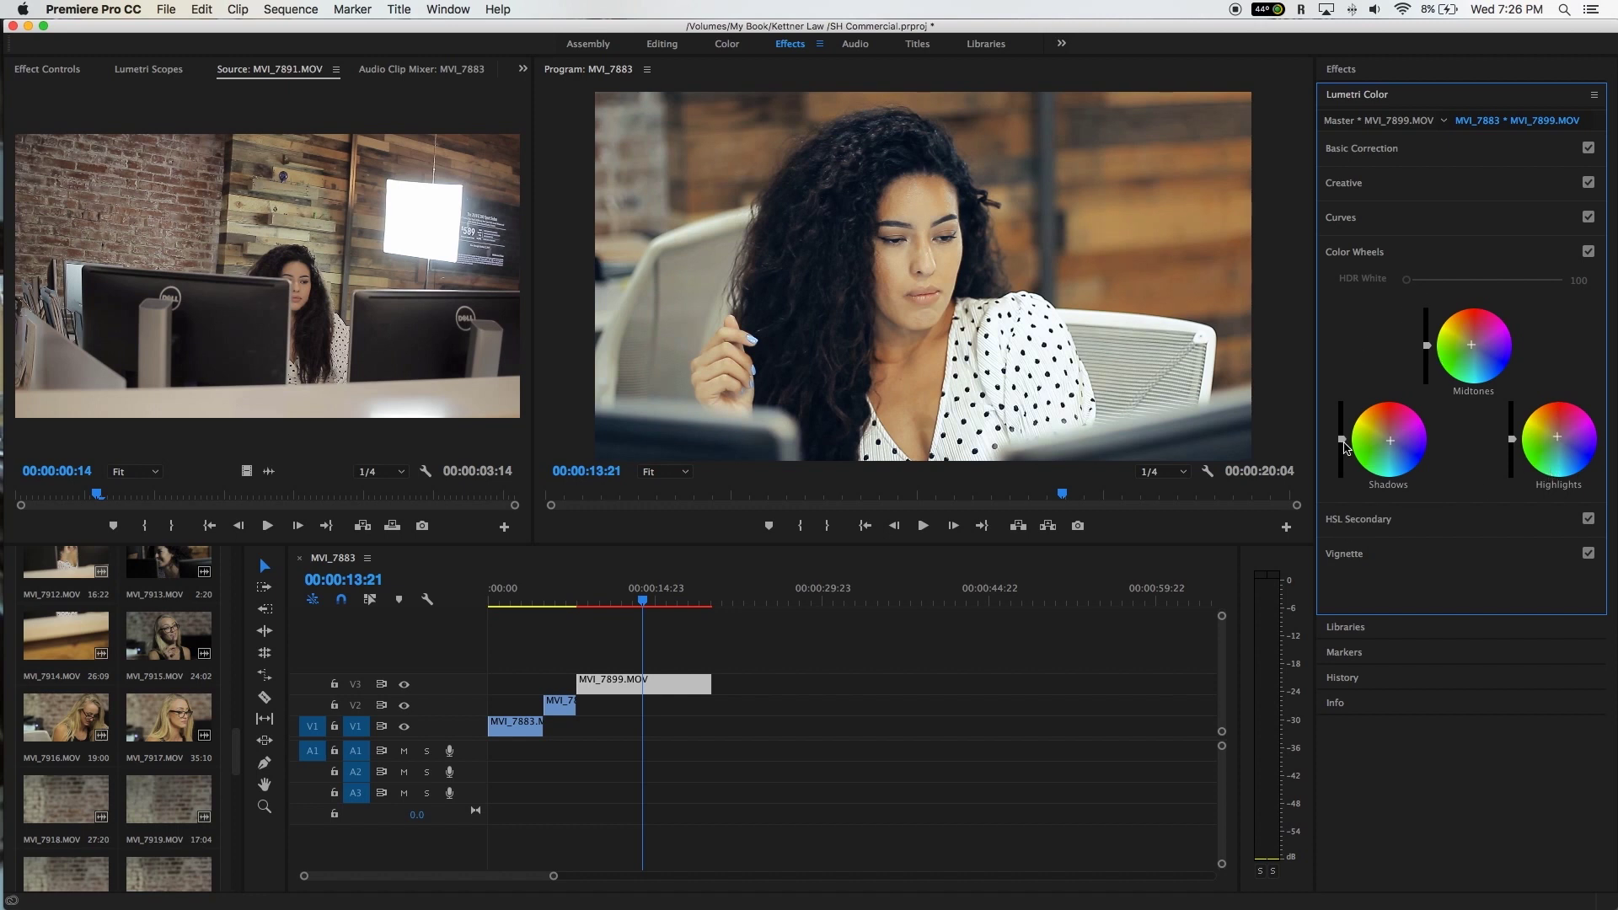
pyautogui.press('super+s')
# Step: Darken the midtones and slightly brighten the shadows and highlights with the Color Wheels luminance sliders
pyautogui.moveTo(1426, 348); pyautogui.dragTo(1426, 355)
pyautogui.moveTo(1427, 354); pyautogui.dragTo(1426, 347)
pyautogui.moveTo(1426, 345); pyautogui.dragTo(1426, 360)
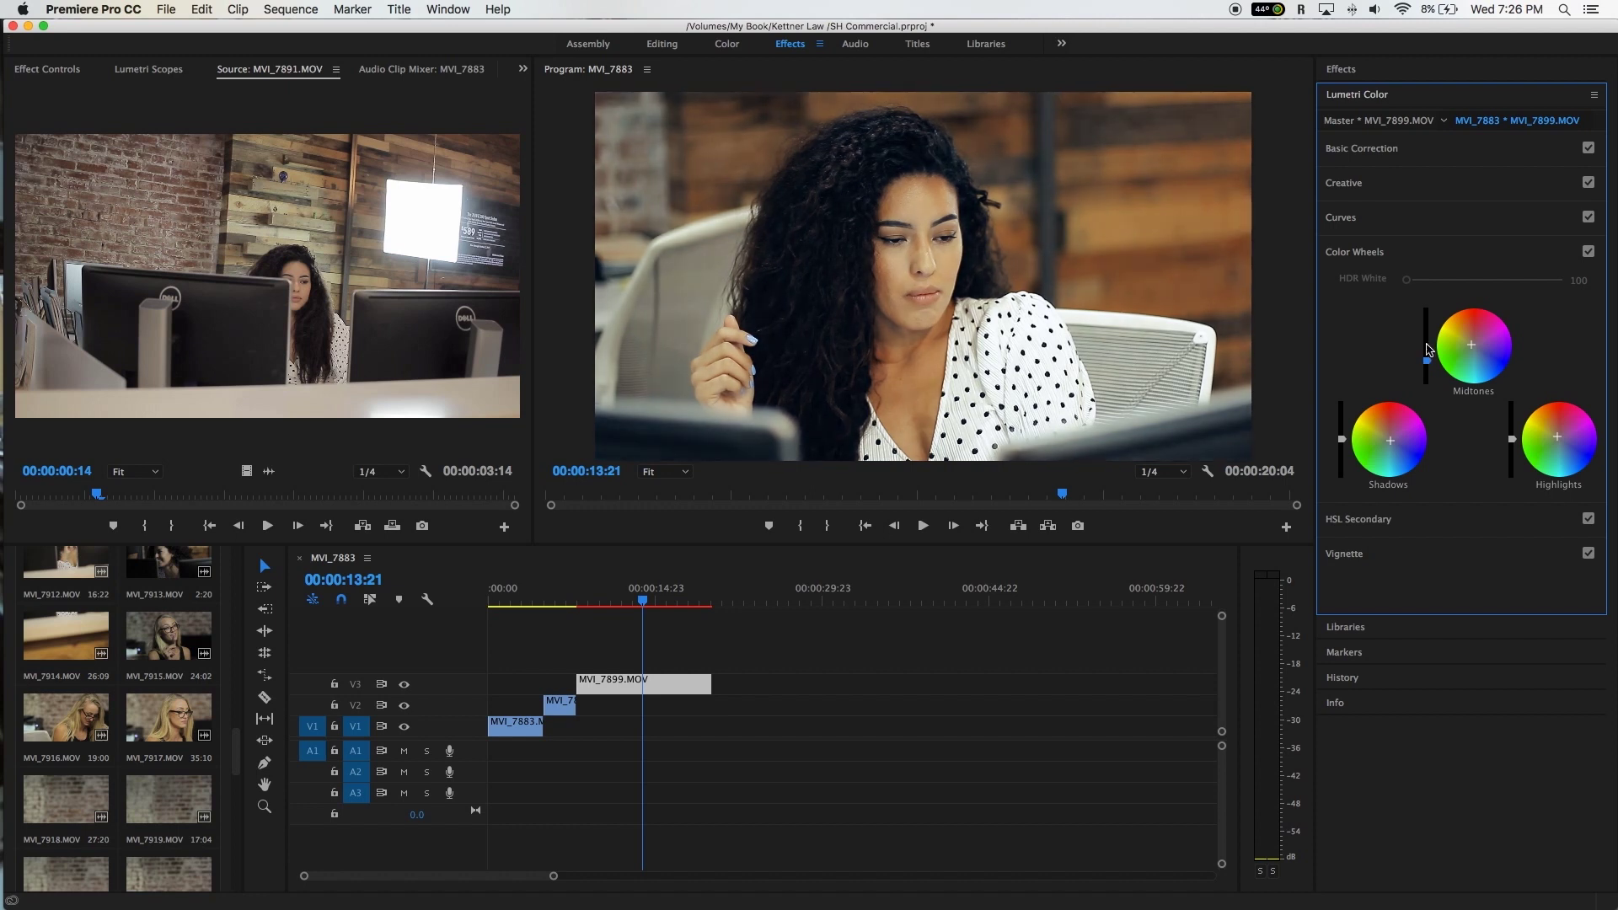
pyautogui.click(1339, 439)
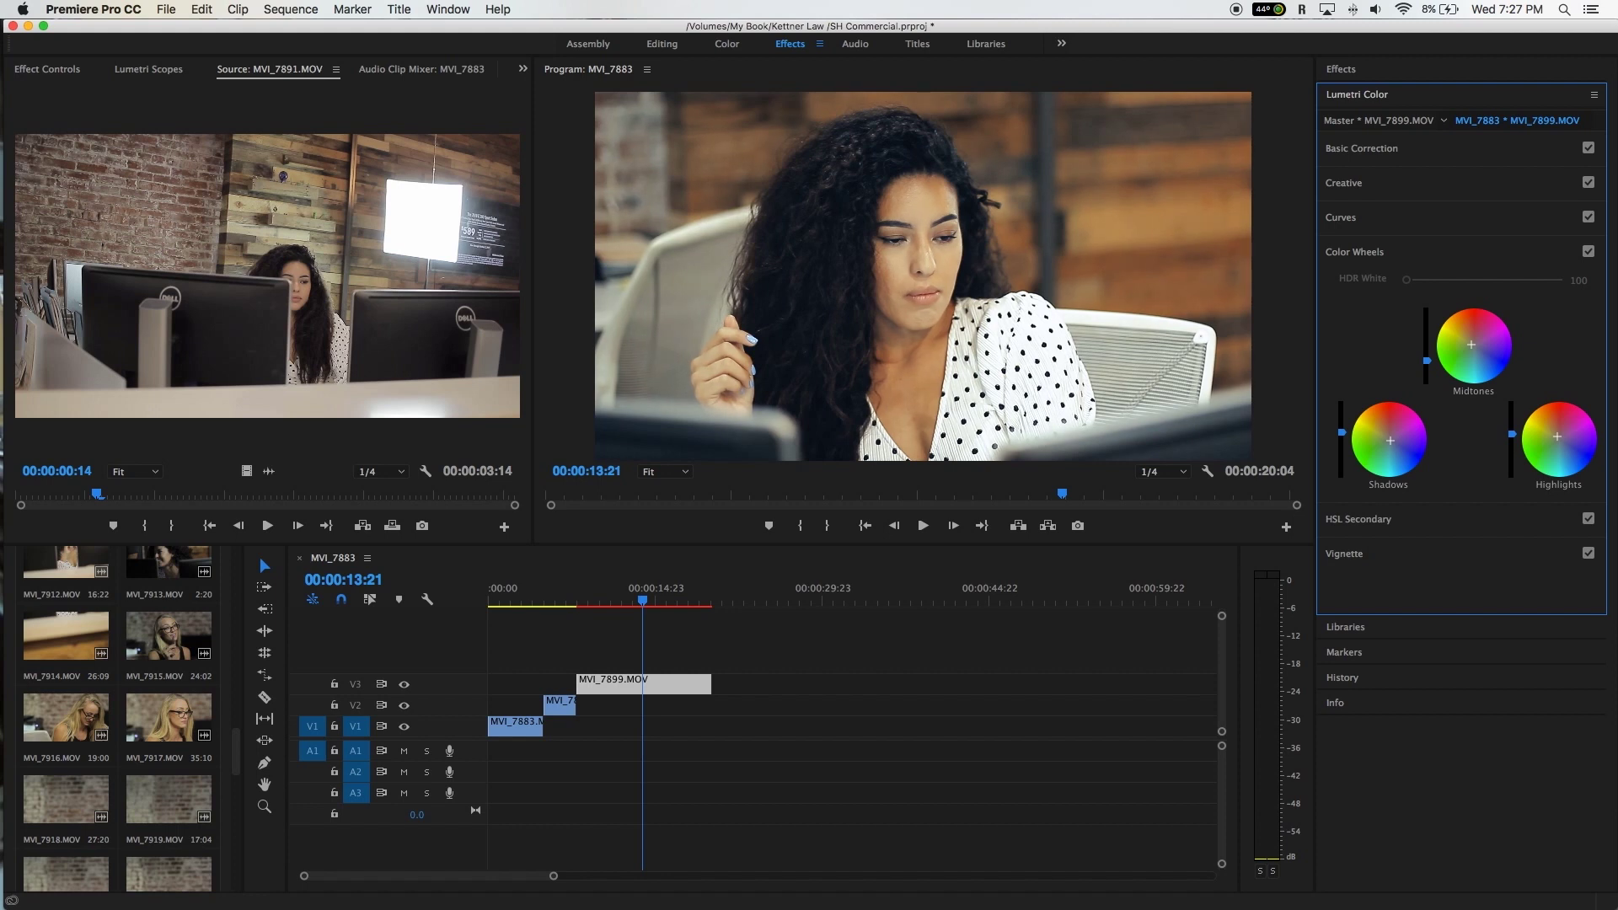
pyautogui.click(1408, 253)
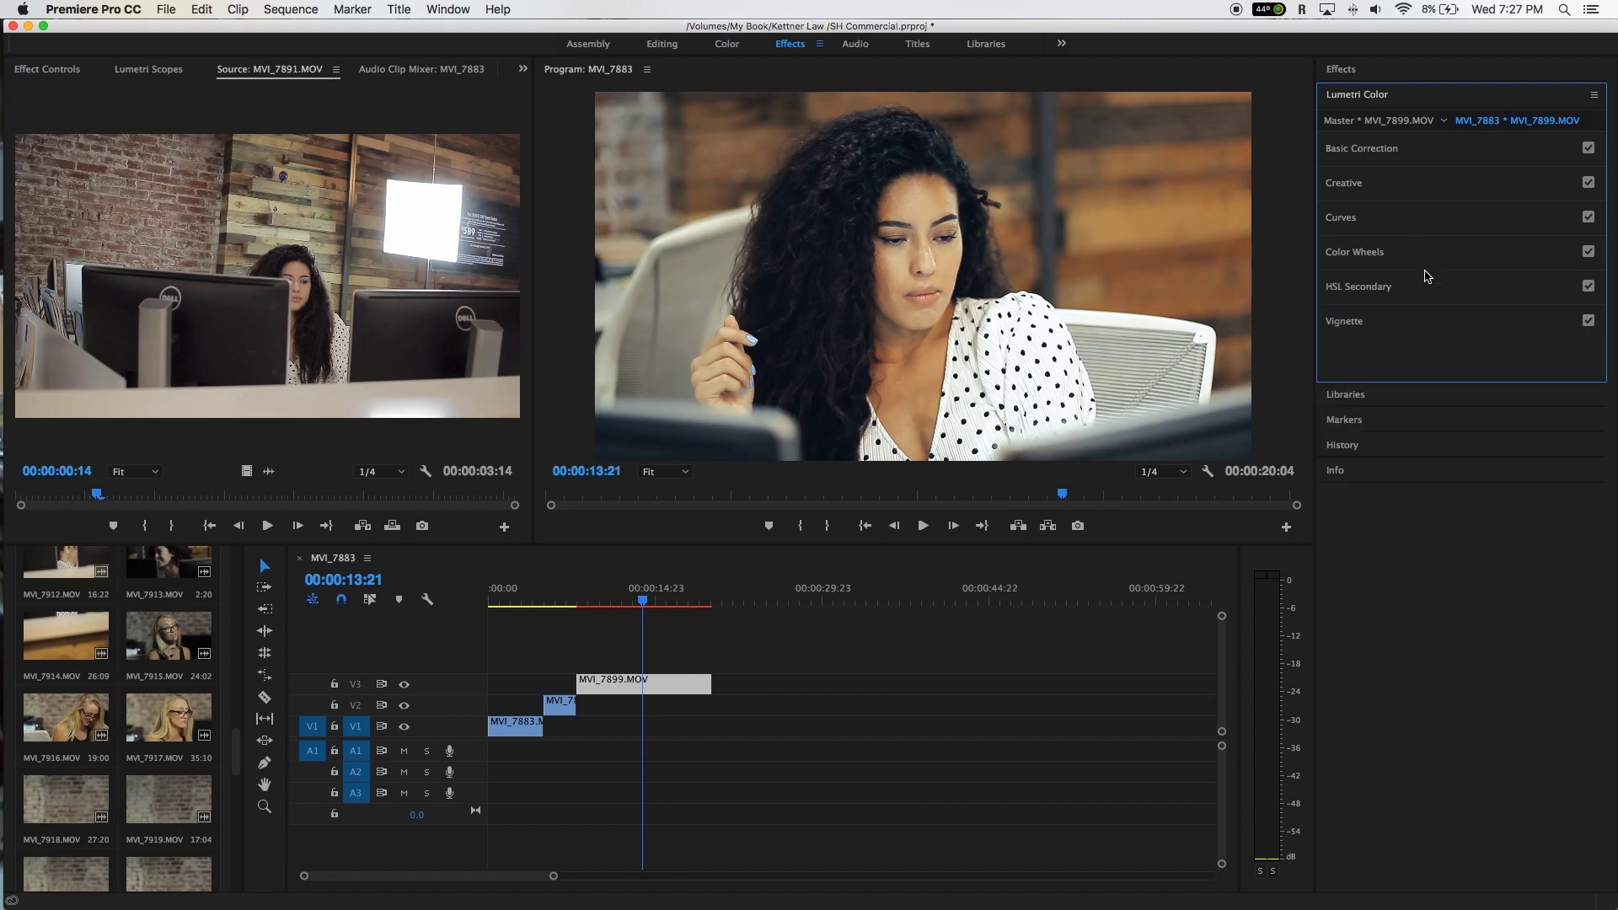
# Step: Open the HSL Secondary section and key the yellow color range of MVI_7899.MOV
pyautogui.click(1398, 288)
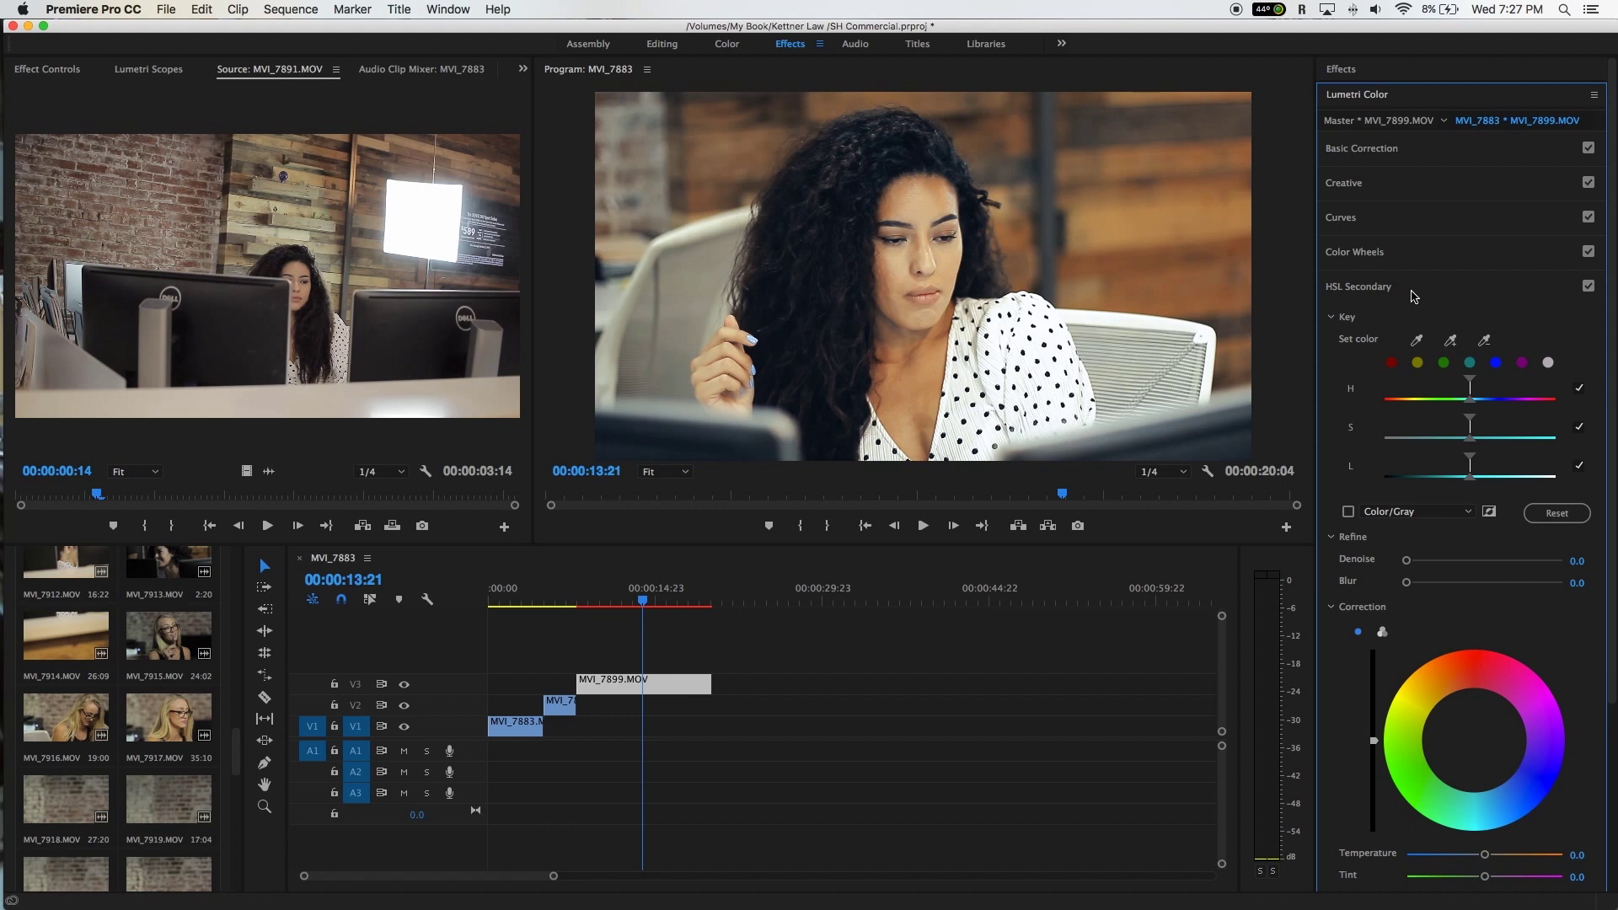
pyautogui.click(1413, 296)
pyautogui.click(1370, 286)
pyautogui.click(1417, 362)
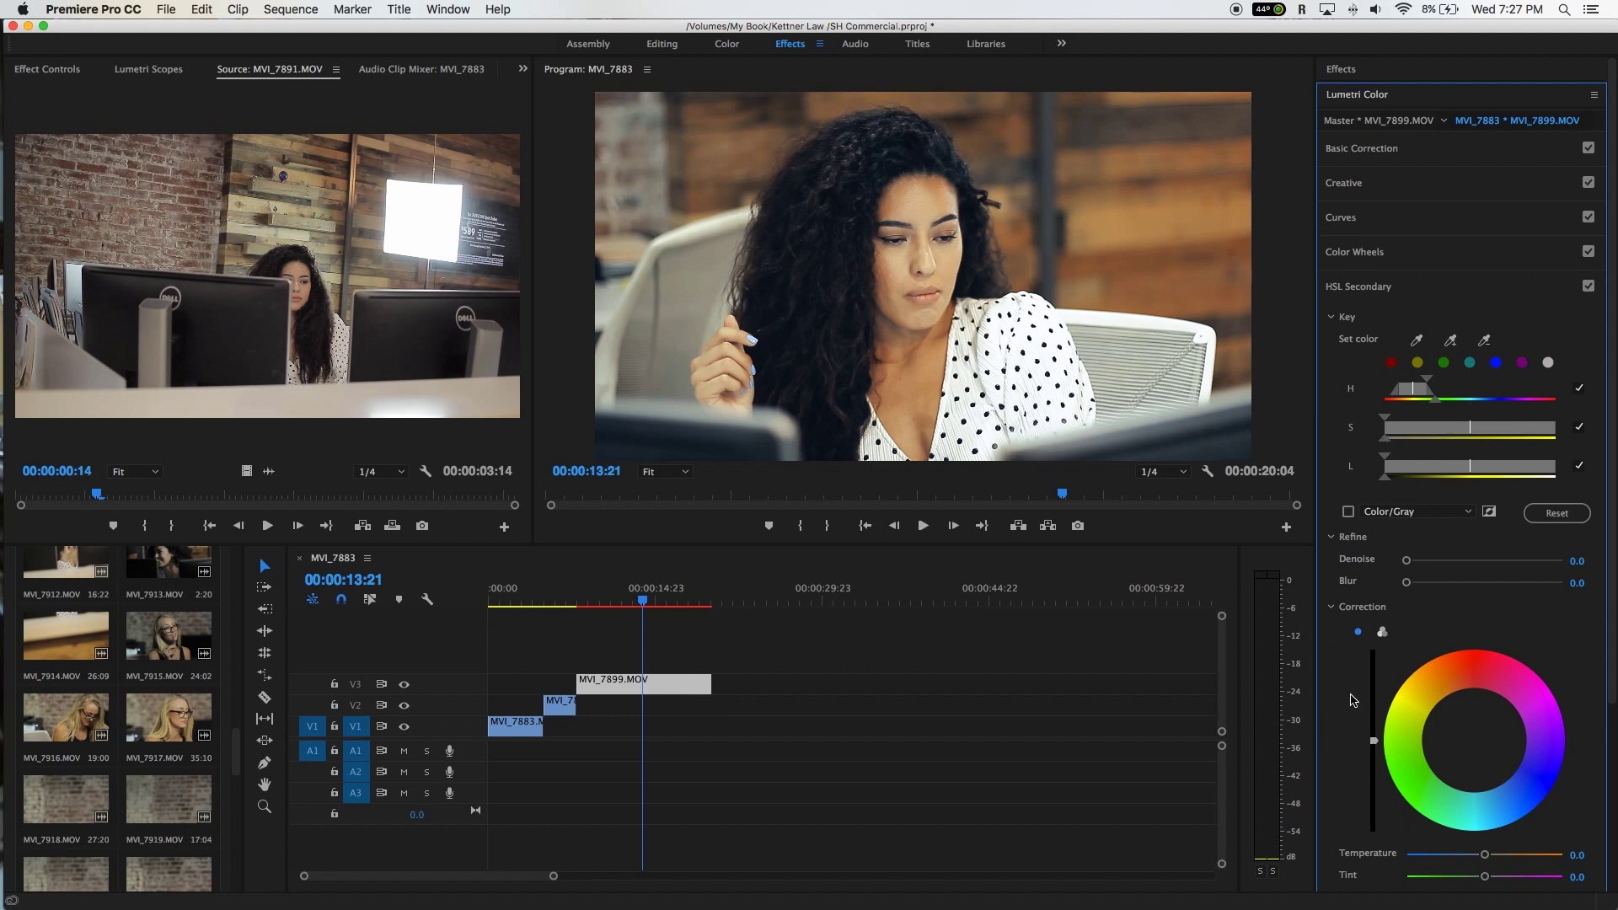
# Step: Set the HSL Secondary correction saturation to about 98.4 and its temperature to about -9.2
pyautogui.scroll(-3, 1352, 700)
pyautogui.moveTo(1484, 700)
pyautogui.mouseDown()
pyautogui.moveTo(1417, 704)
pyautogui.moveTo(1483, 703)
pyautogui.mouseUp()
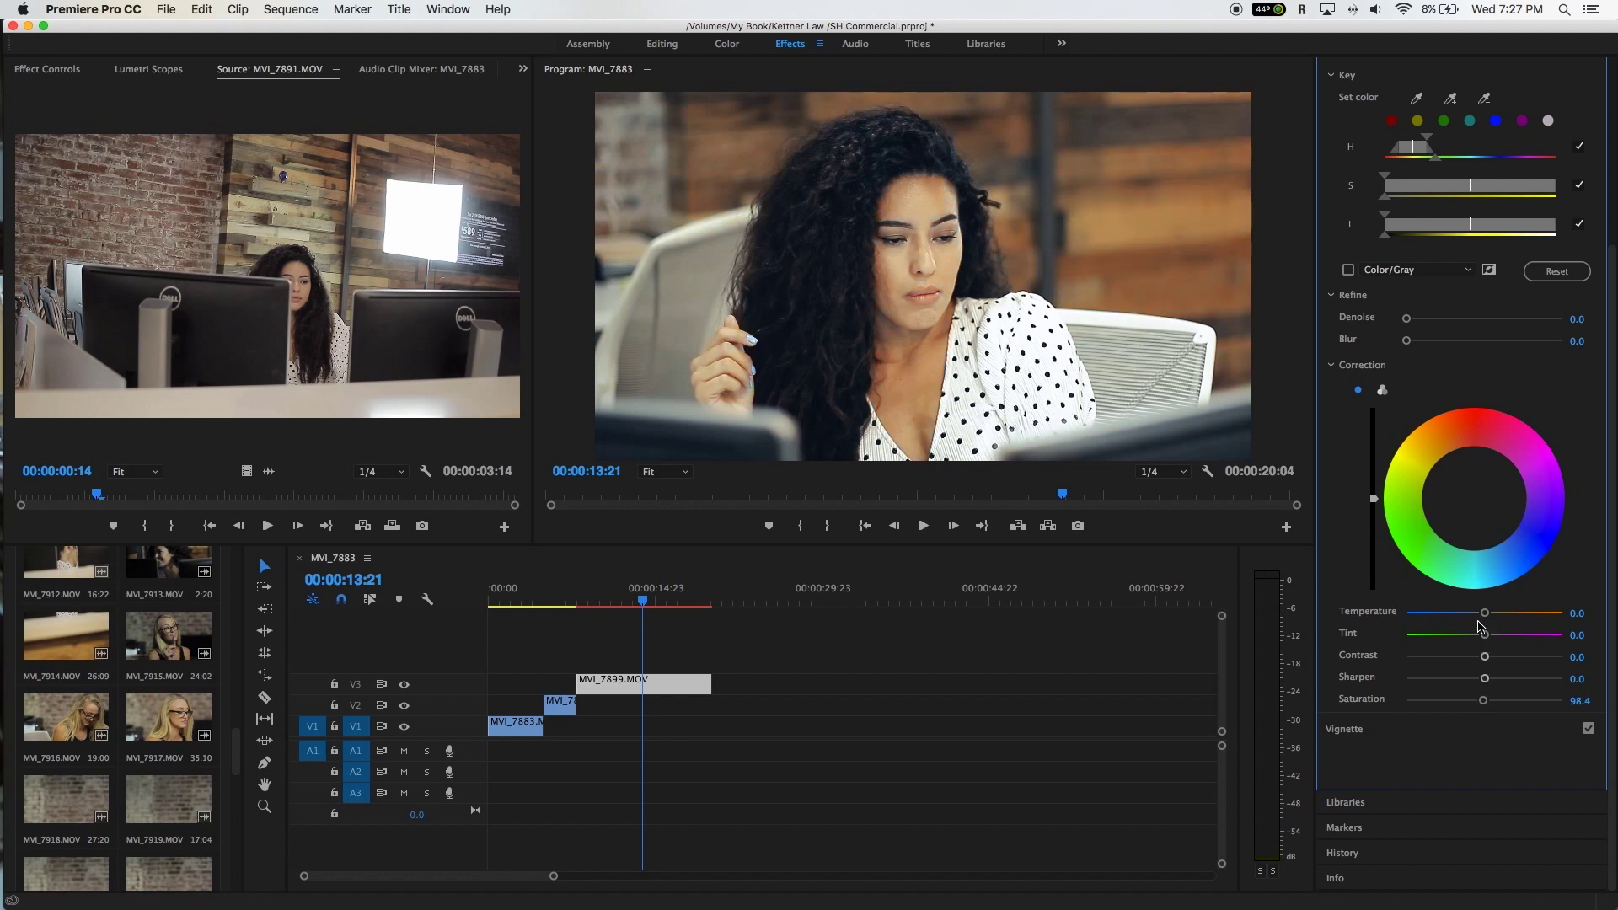
pyautogui.moveTo(1484, 617); pyautogui.dragTo(1479, 618)
pyautogui.scroll(5, 1382, 134)
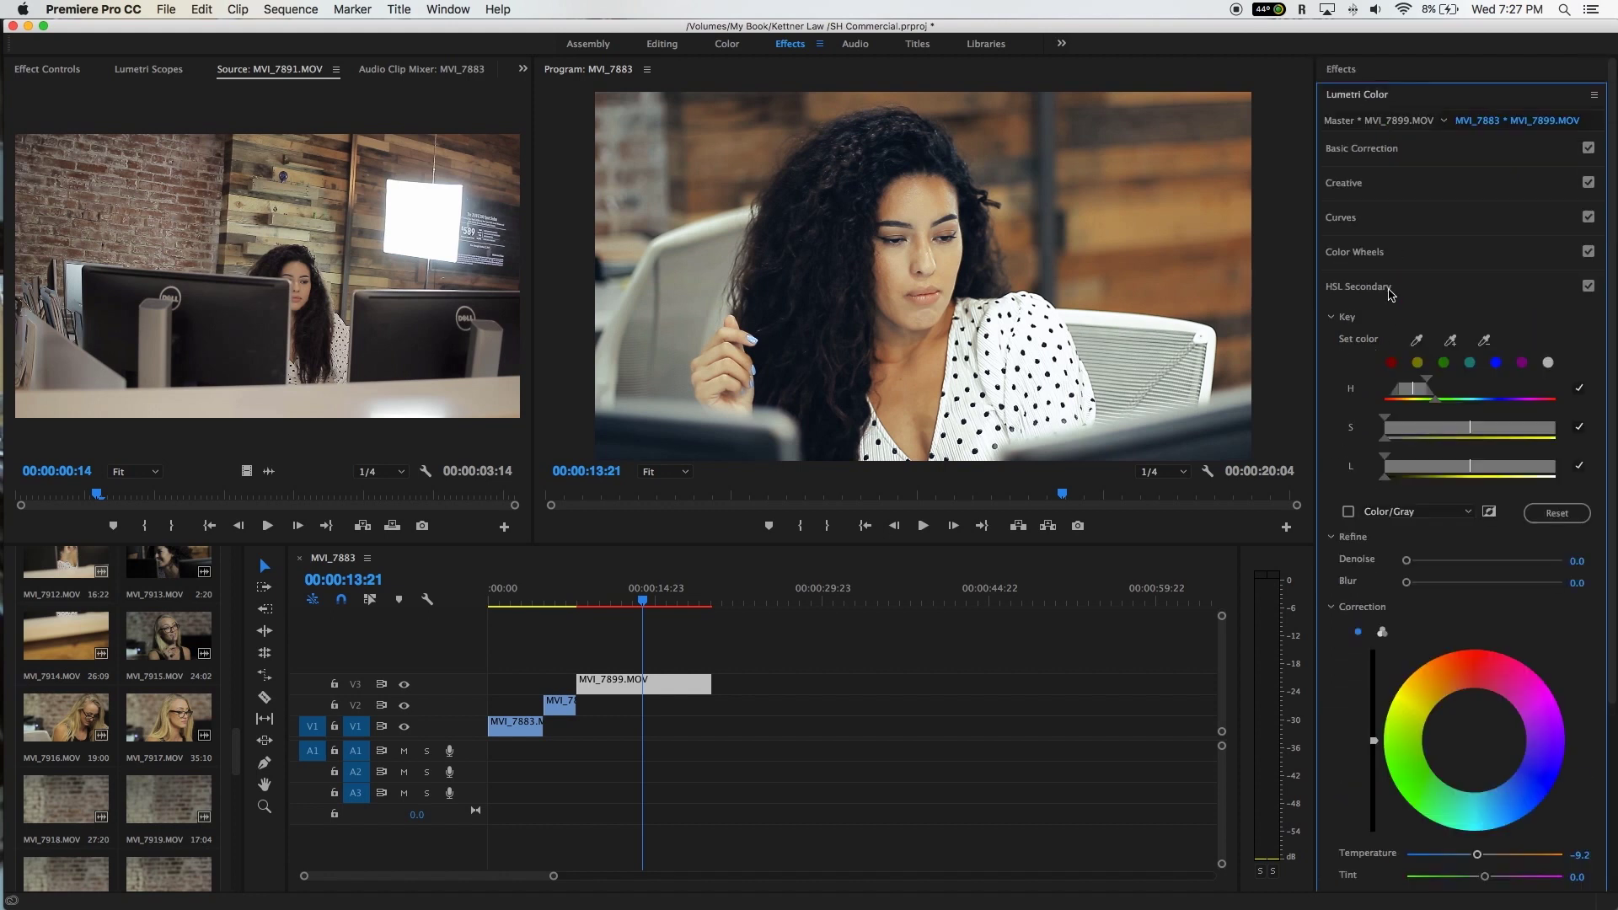
# Step: Compare MVI_7899.MOV with and without its grade by repeatedly switching the Lumetri Color effect off and on
pyautogui.click(1387, 303)
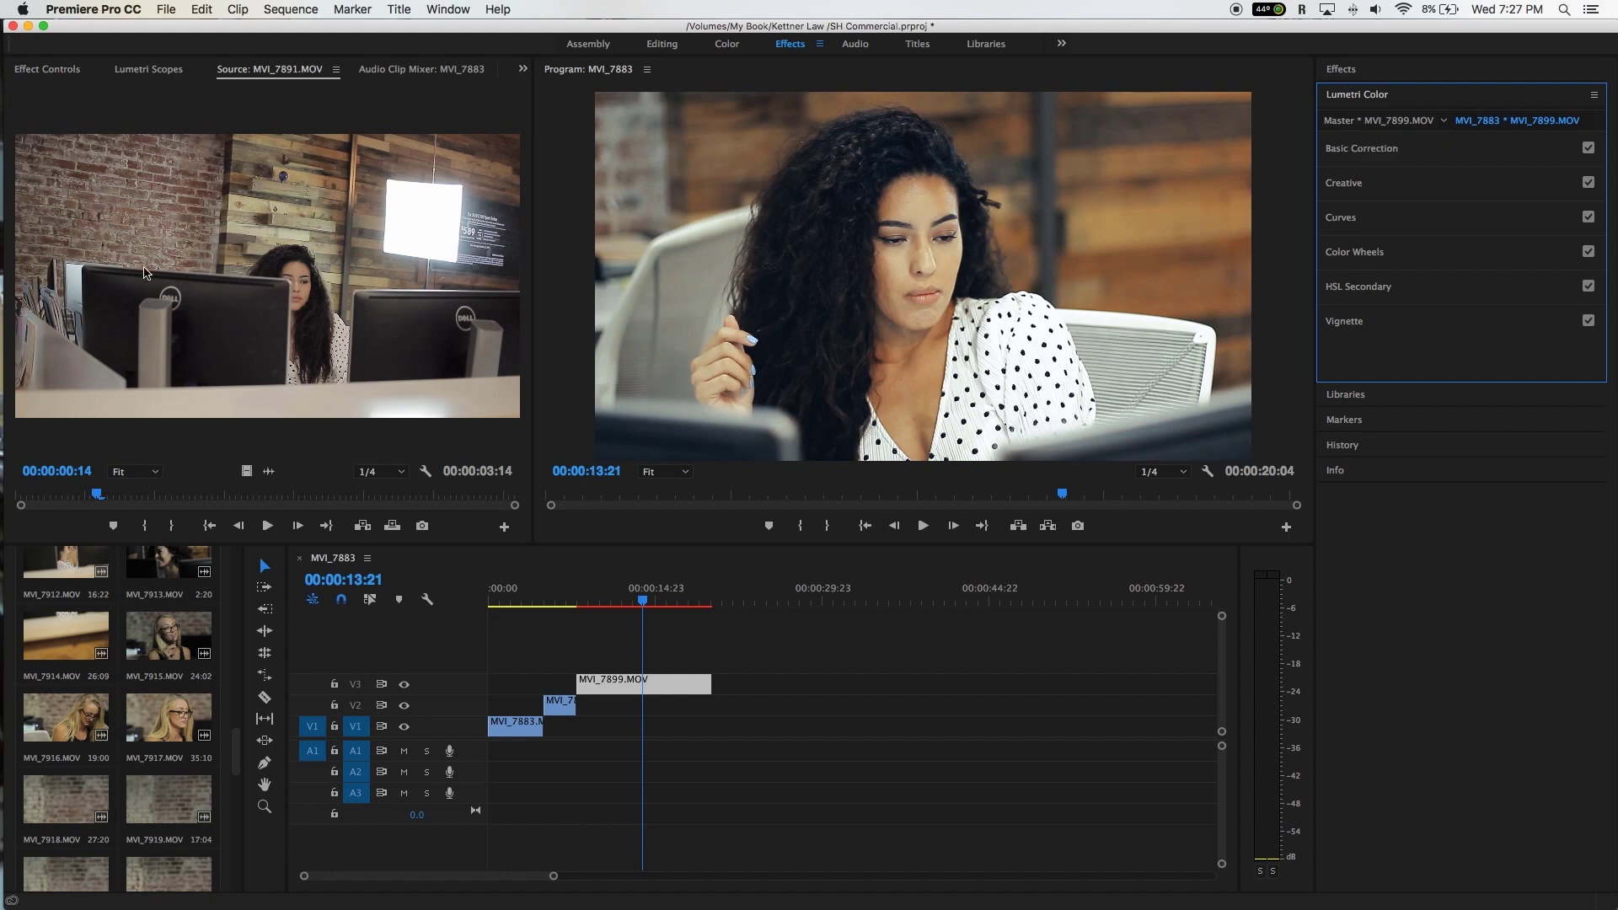
pyautogui.click(49, 71)
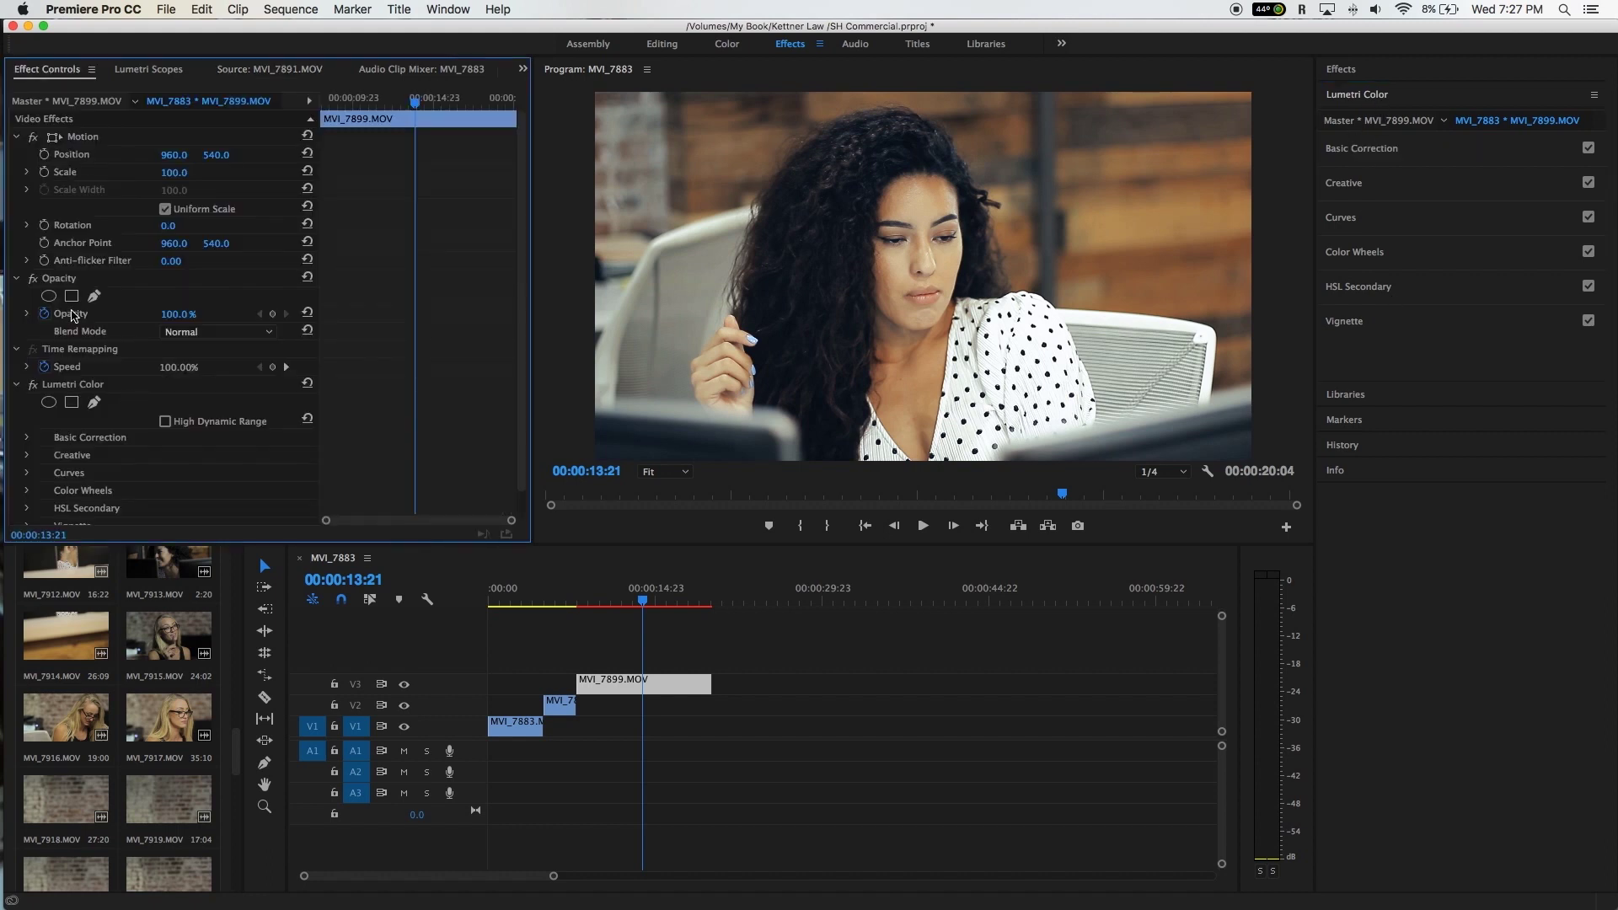
pyautogui.scroll(-1, 149, 342)
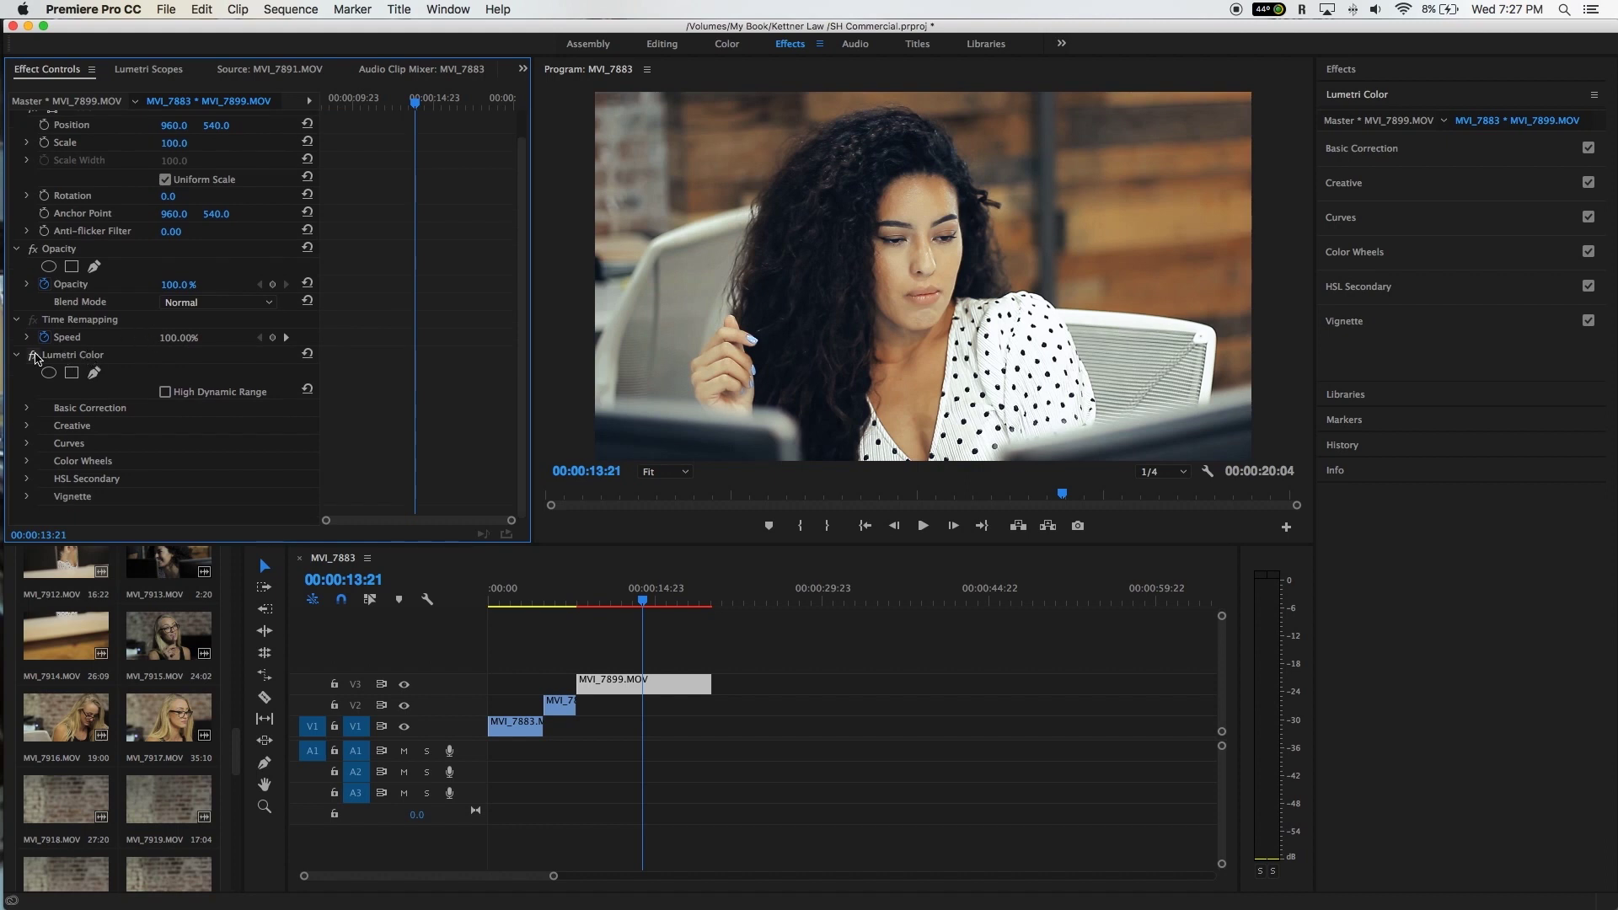
pyautogui.click(34, 361)
pyautogui.click(34, 361)
pyautogui.click(34, 361)
pyautogui.click(34, 360)
pyautogui.click(34, 360)
pyautogui.click(34, 361)
pyautogui.click(33, 360)
pyautogui.click(33, 360)
pyautogui.click(34, 361)
pyautogui.click(34, 360)
pyautogui.click(33, 361)
pyautogui.click(34, 361)
pyautogui.click(34, 361)
pyautogui.click(34, 360)
pyautogui.click(34, 361)
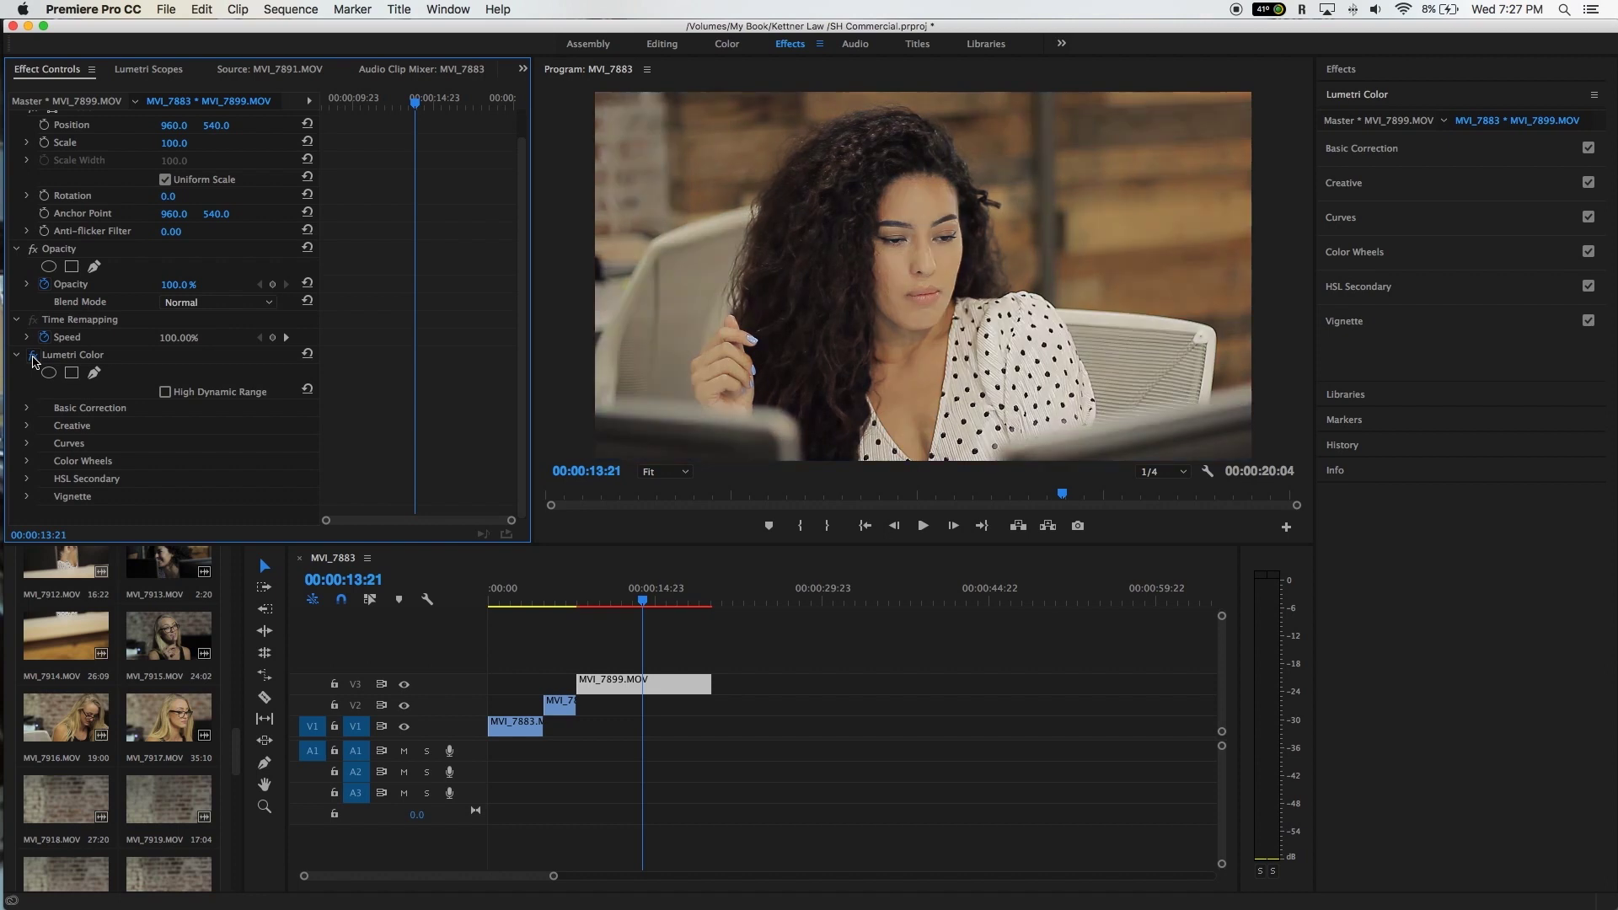
pyautogui.click(34, 360)
pyautogui.click(33, 361)
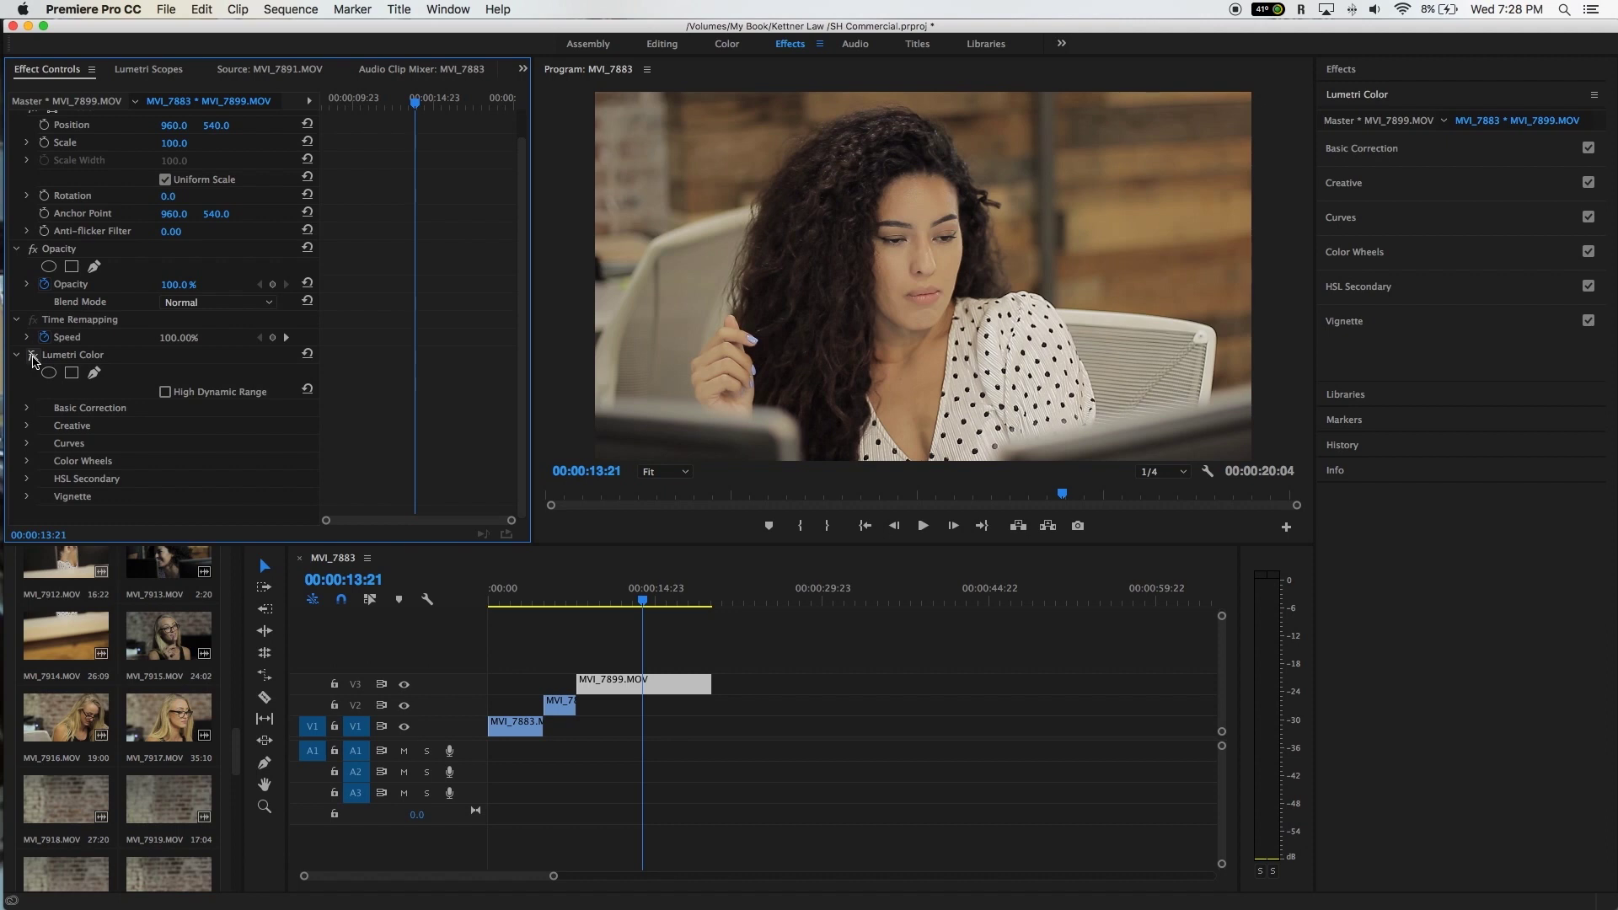
pyautogui.click(34, 360)
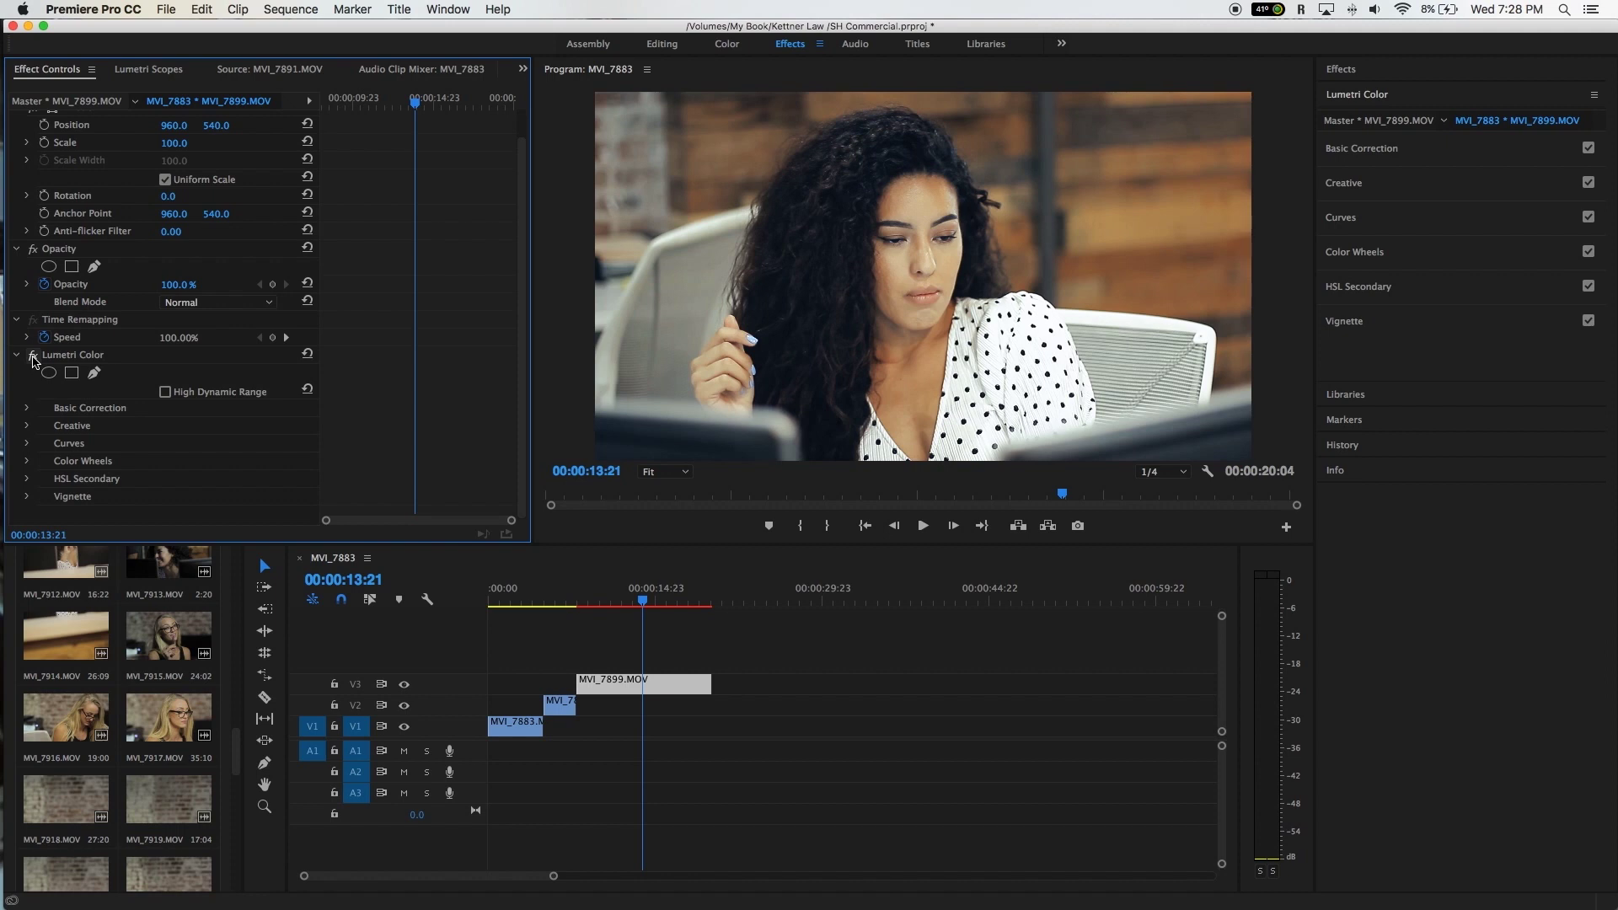
pyautogui.click(33, 361)
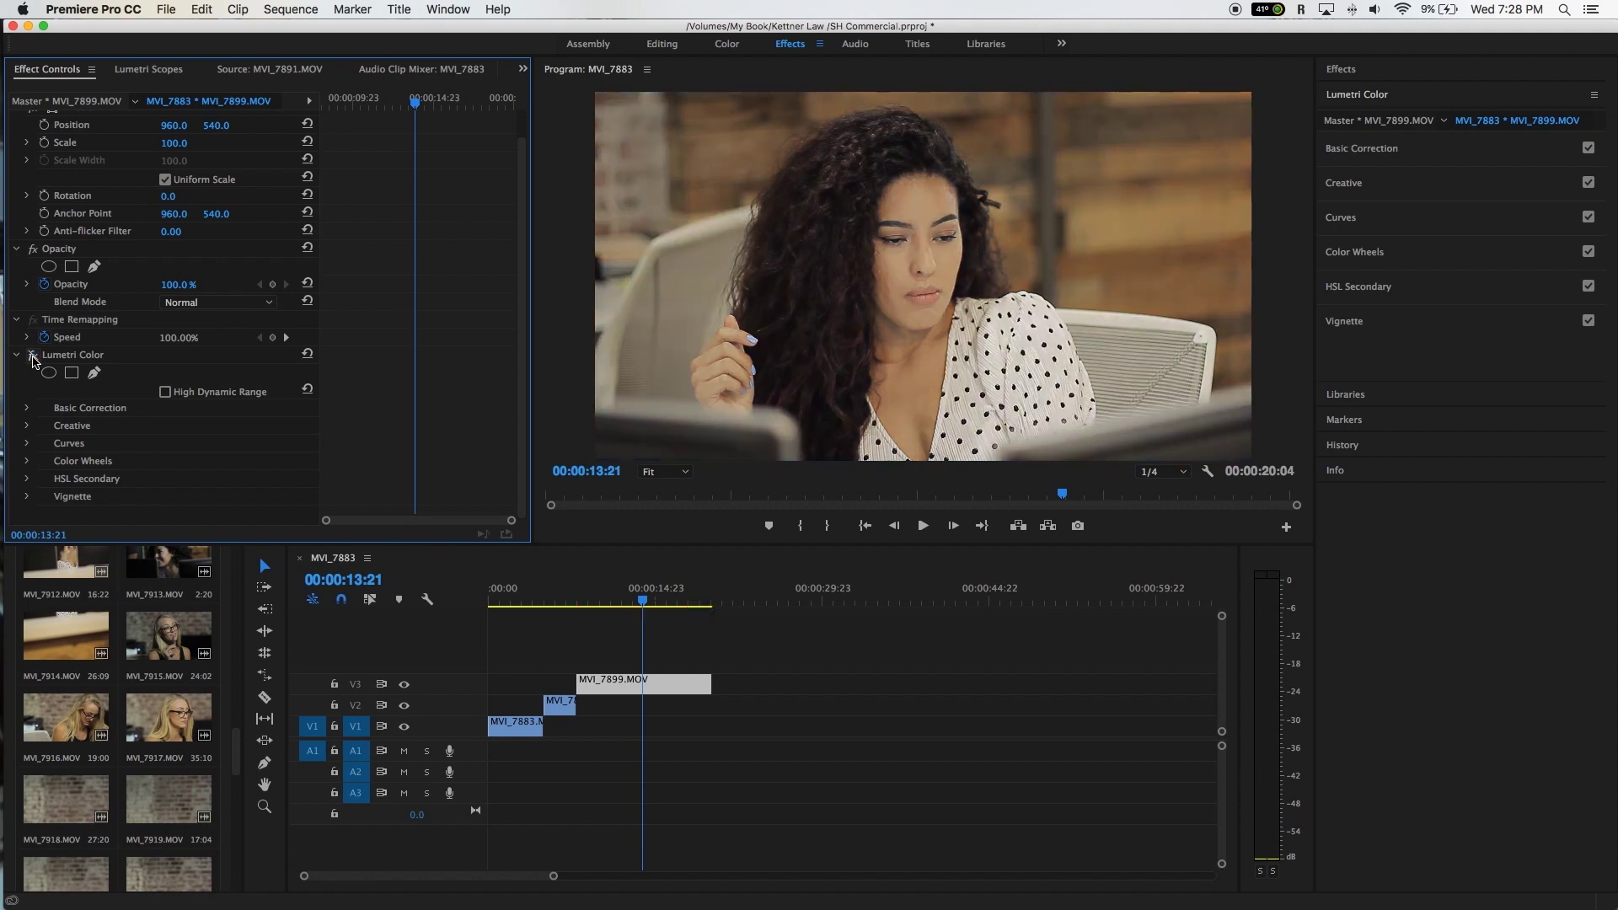
pyautogui.click(34, 361)
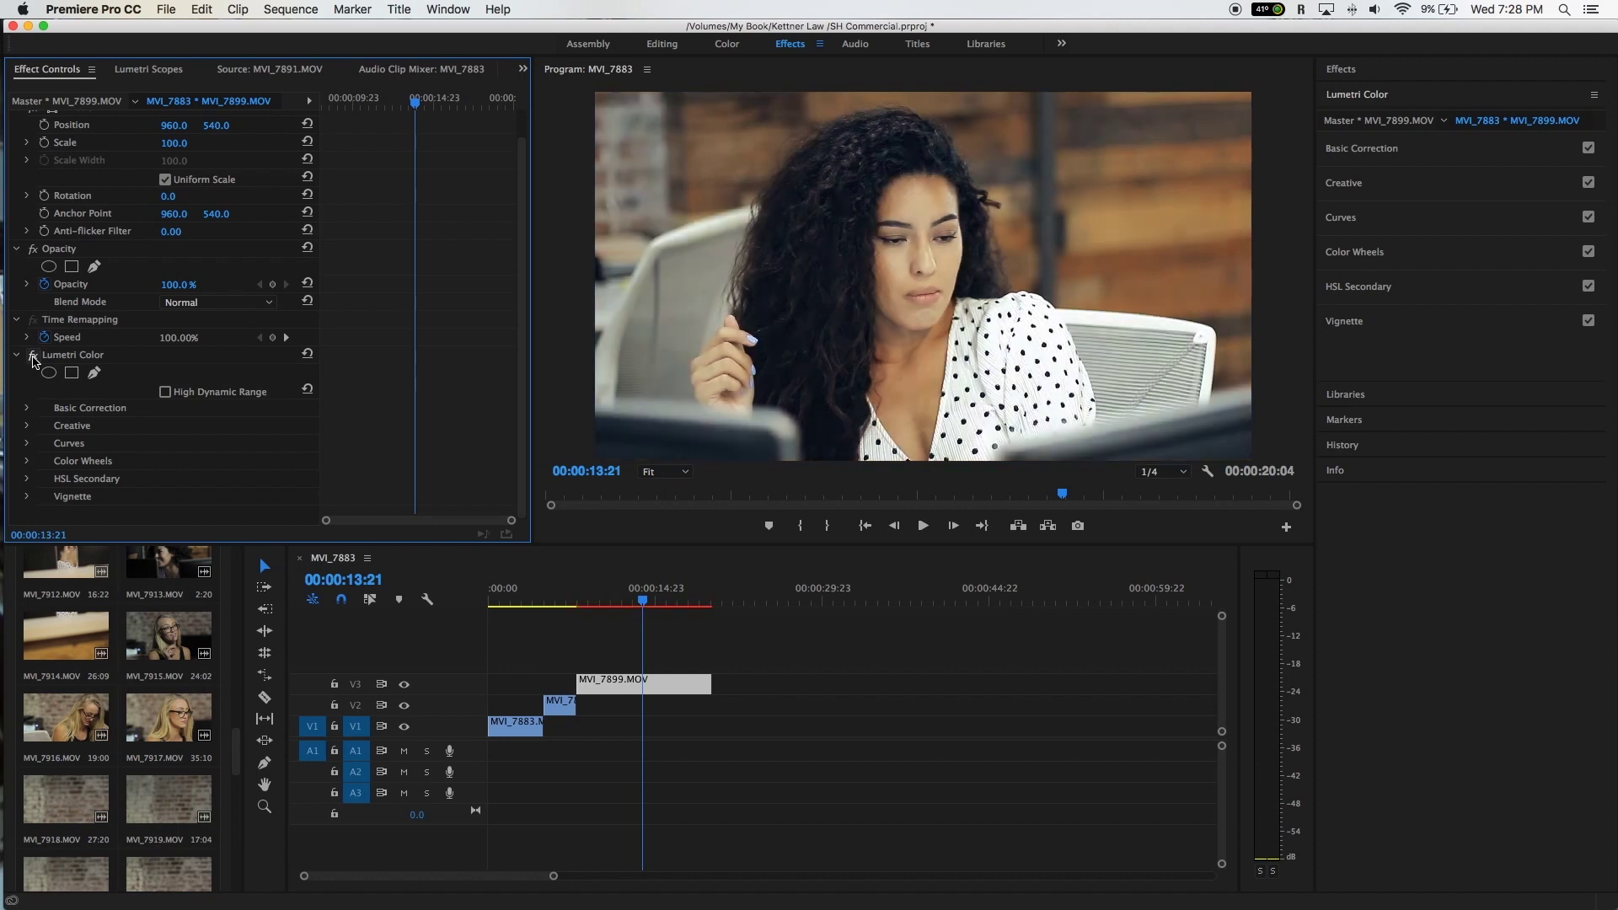
pyautogui.click(34, 361)
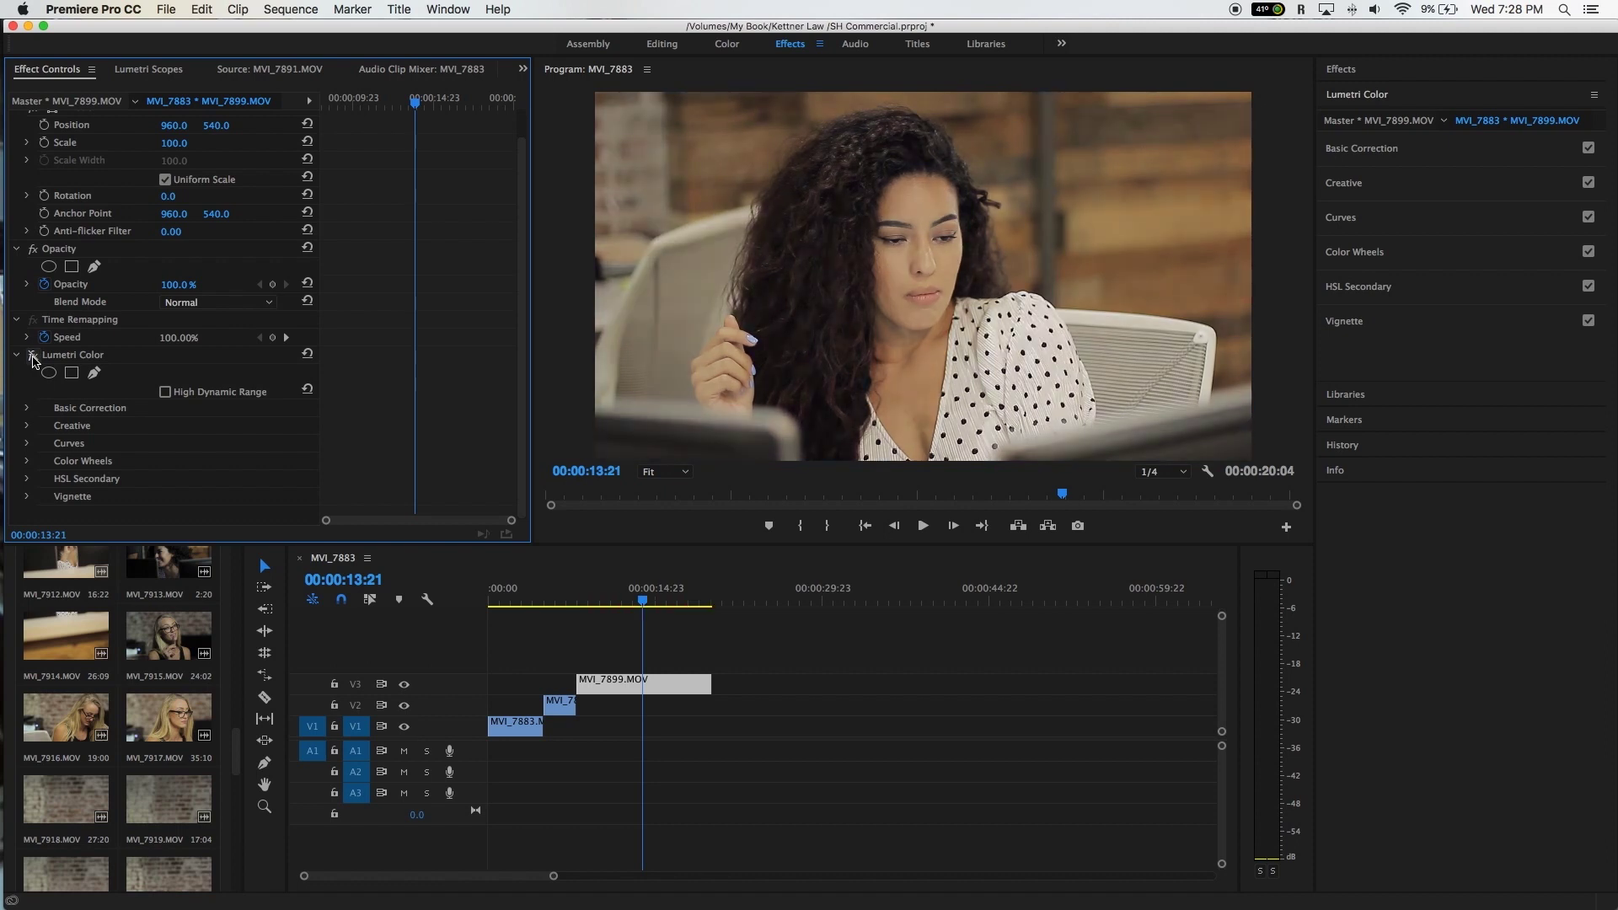
pyautogui.click(34, 360)
pyautogui.click(34, 360)
pyautogui.click(33, 361)
pyautogui.click(34, 360)
pyautogui.click(34, 361)
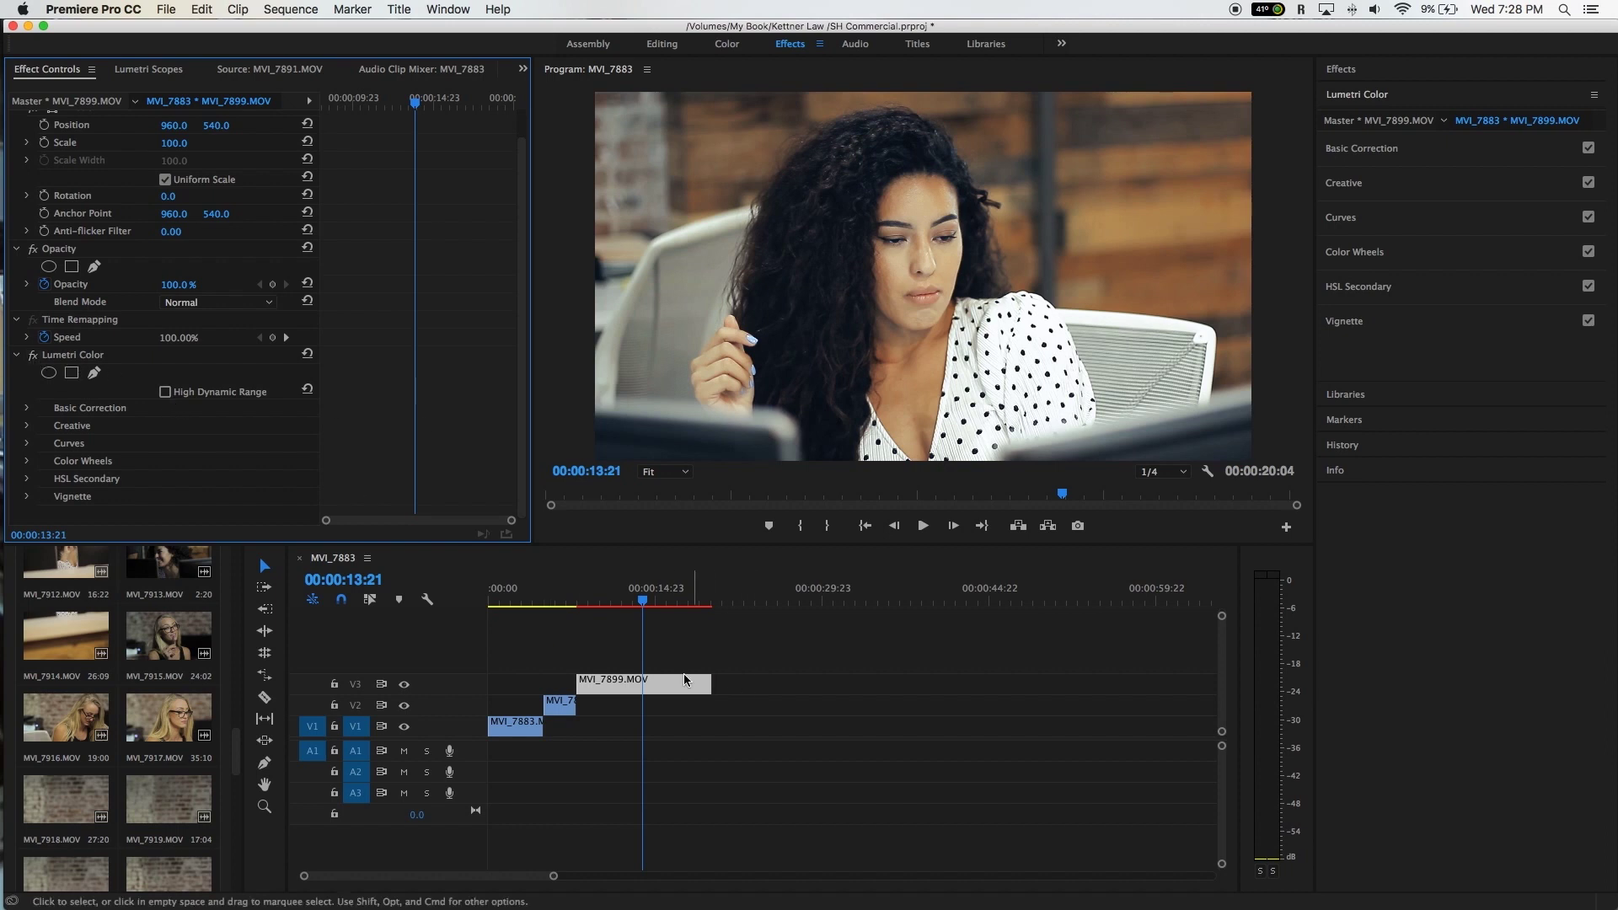
# Step: Copy MVI_7899.MOV and paste only its Lumetri Color effect onto the V1 and V2 clips, excluding Motion and Scale Attribute Times
pyautogui.rightClick(618, 684)
pyautogui.click(599, 658)
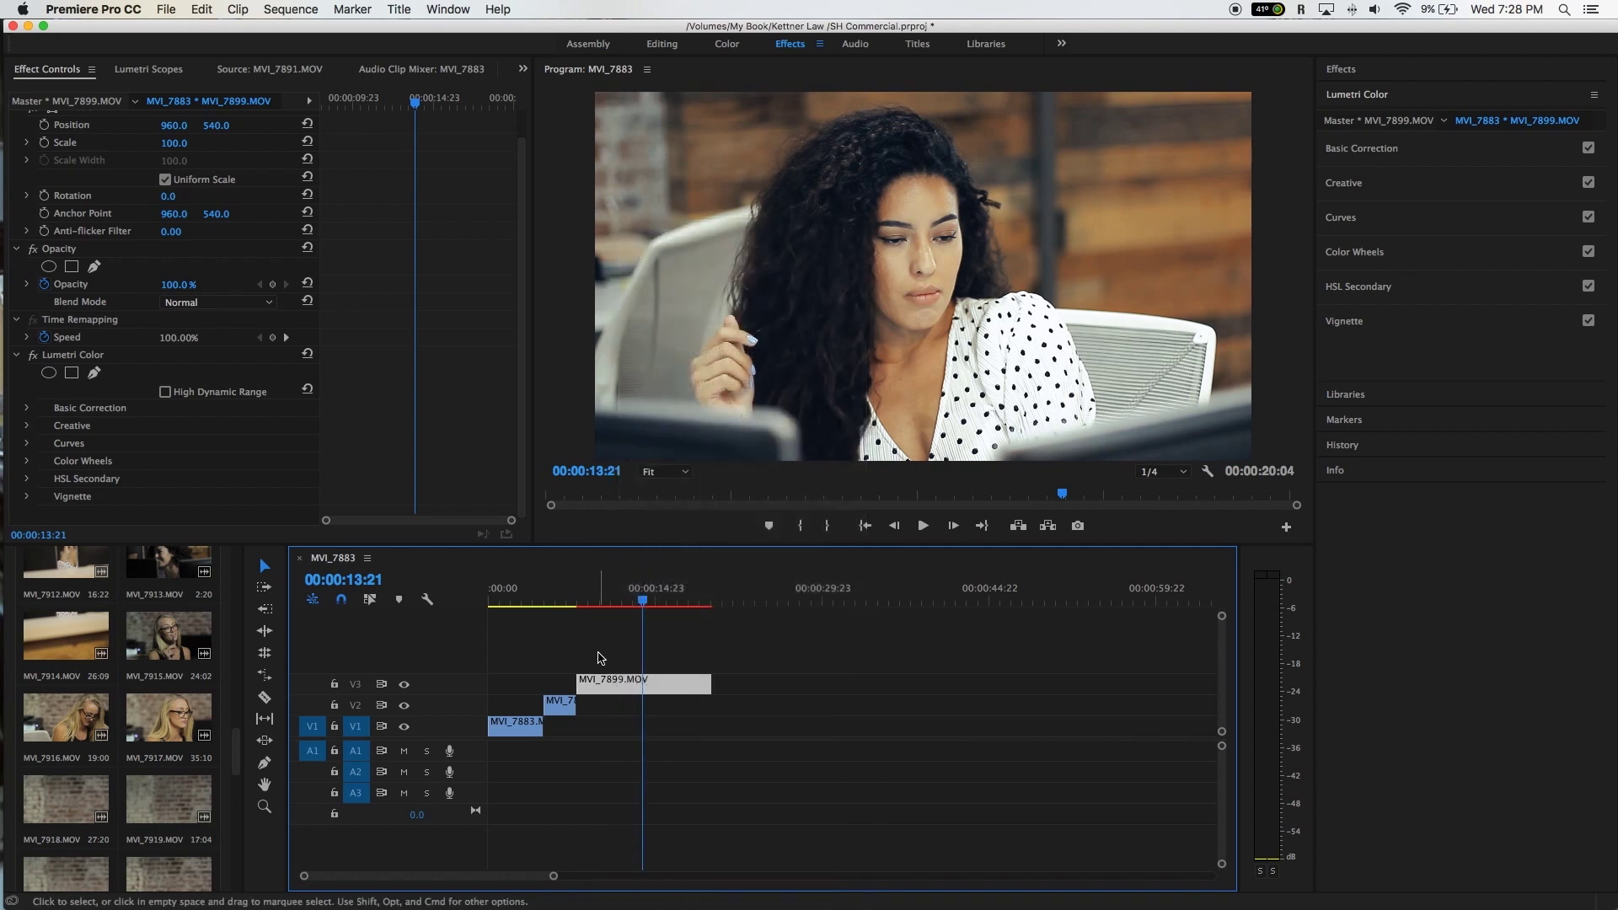
pyautogui.click(550, 594)
pyautogui.moveTo(566, 669); pyautogui.dragTo(526, 738)
pyautogui.rightClick(556, 708)
pyautogui.click(649, 262)
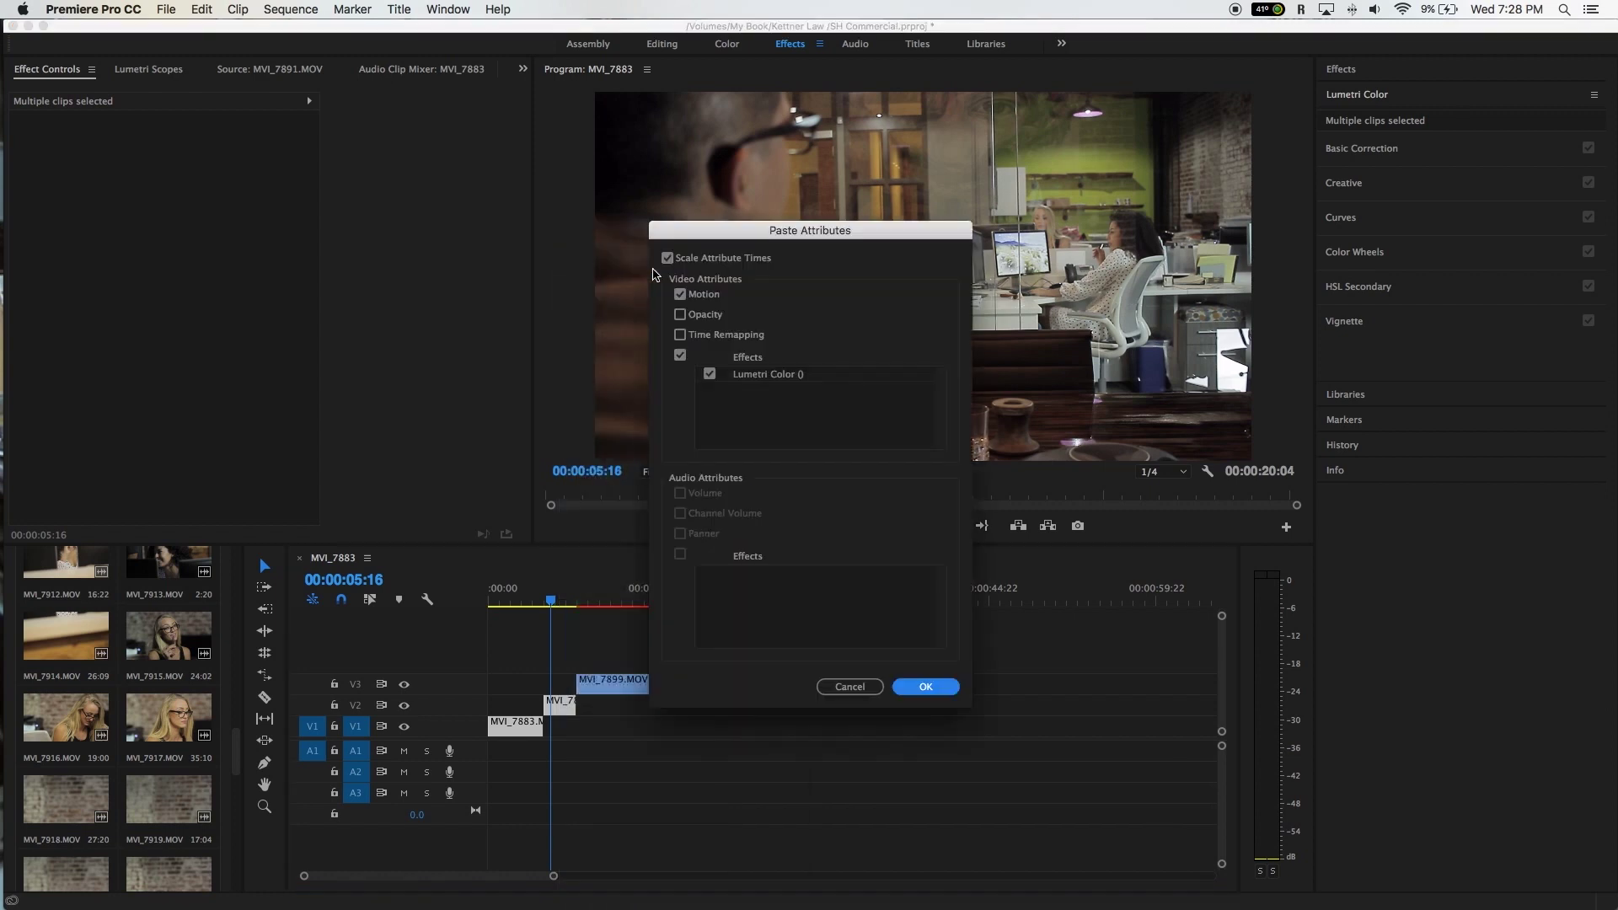
pyautogui.click(681, 294)
pyautogui.click(669, 258)
pyautogui.click(929, 688)
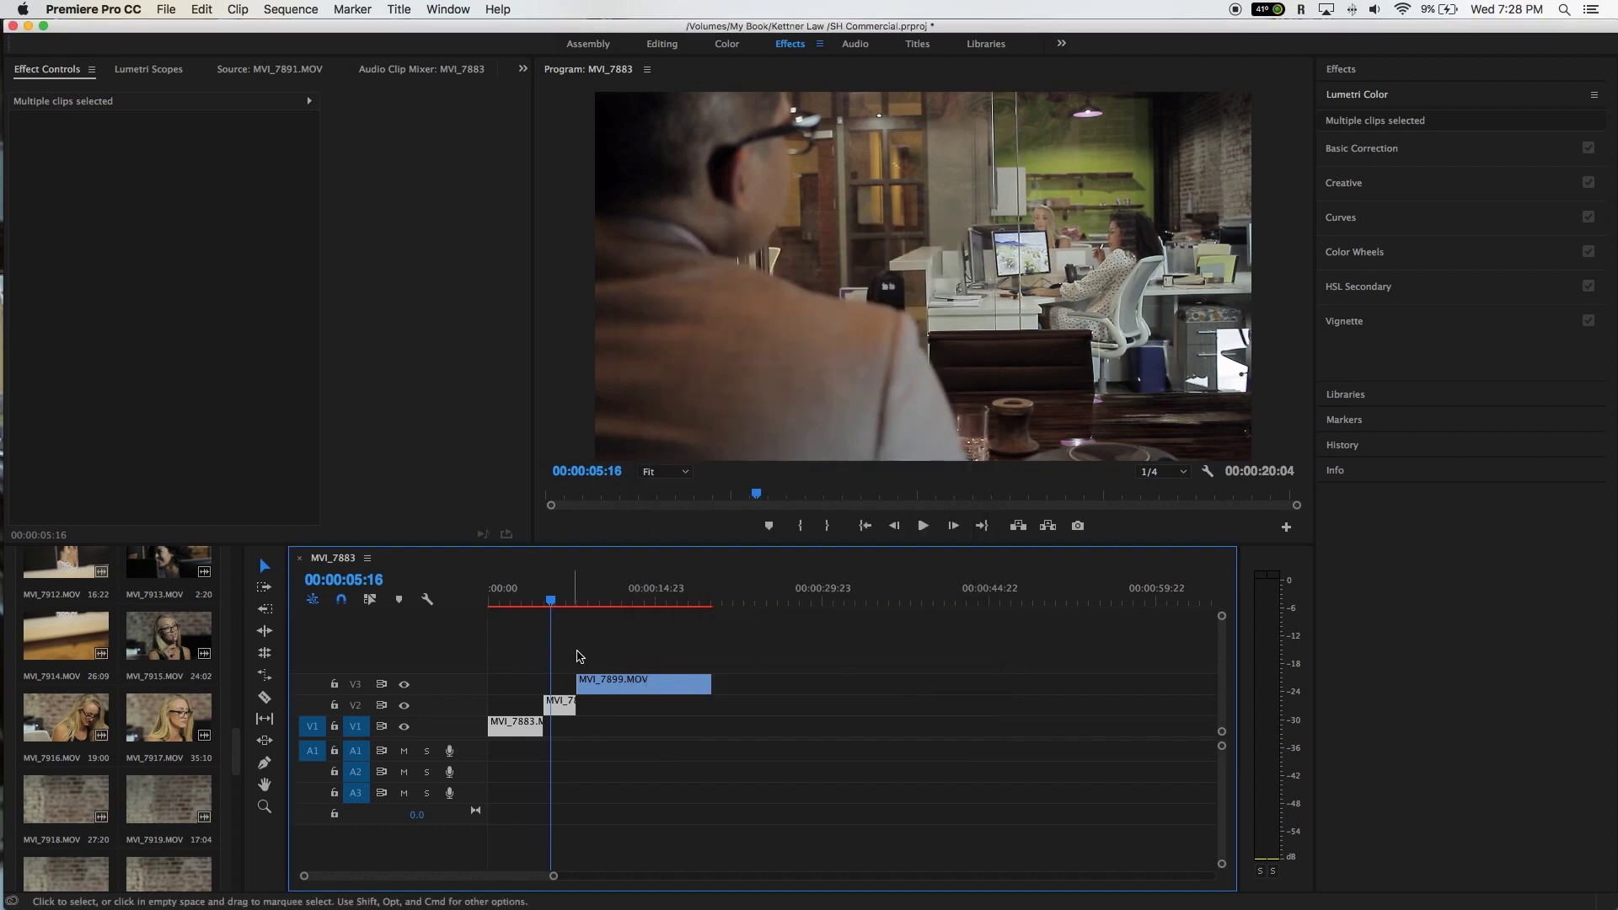
# Step: Play the sequence from 00:00:03:17 into MVI_7899.MOV to review the grade across all three clips
pyautogui.click(530, 603)
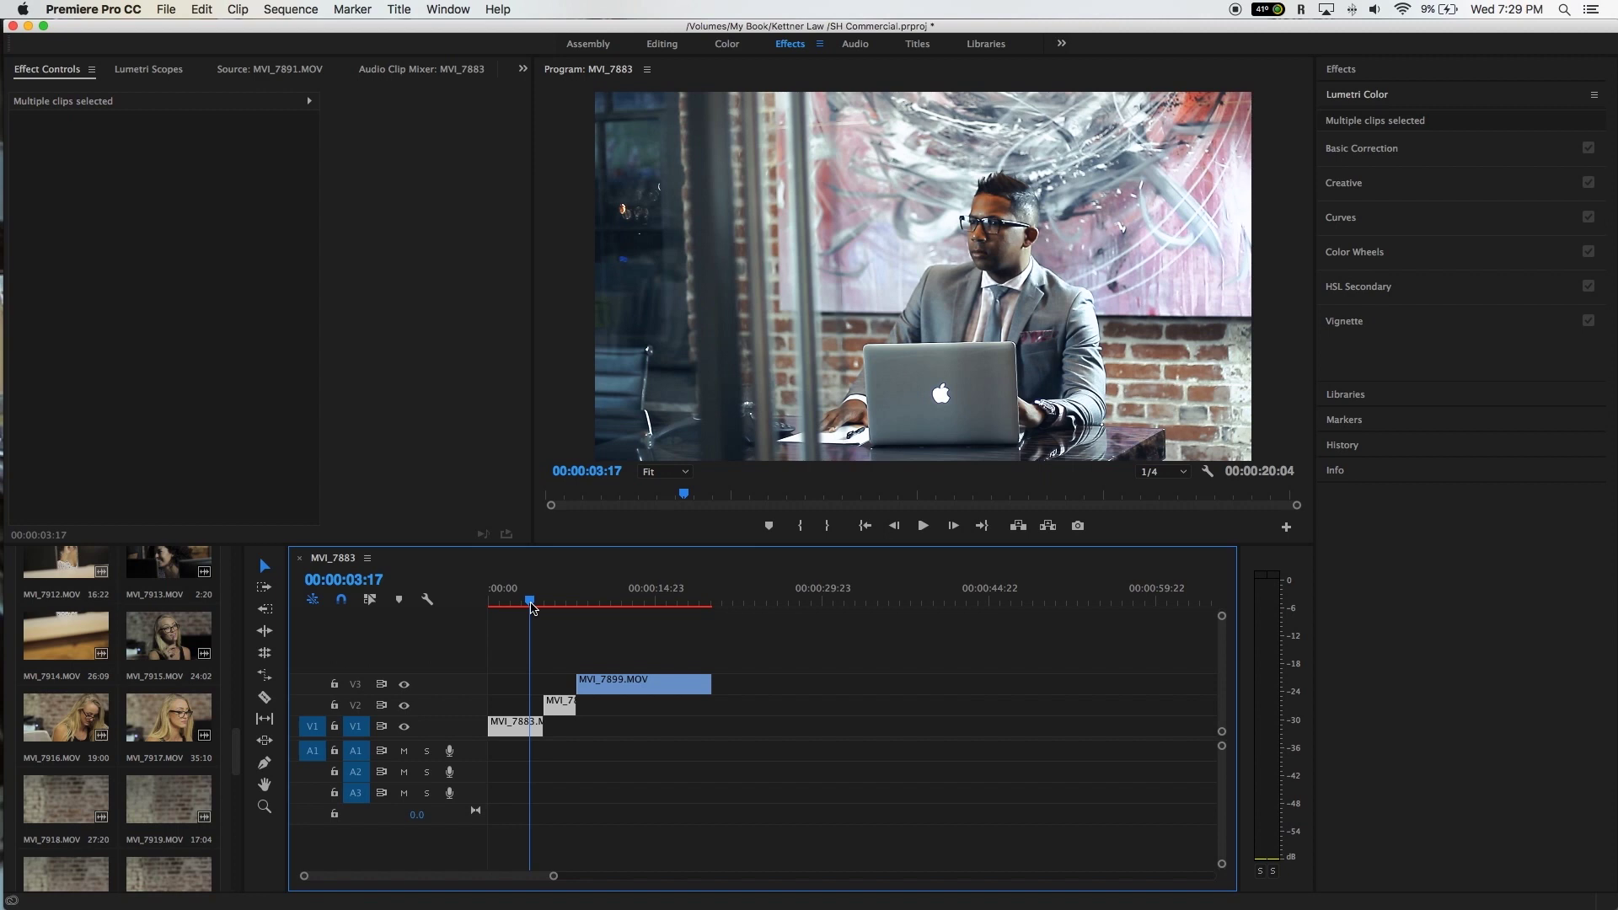
pyautogui.press('space')
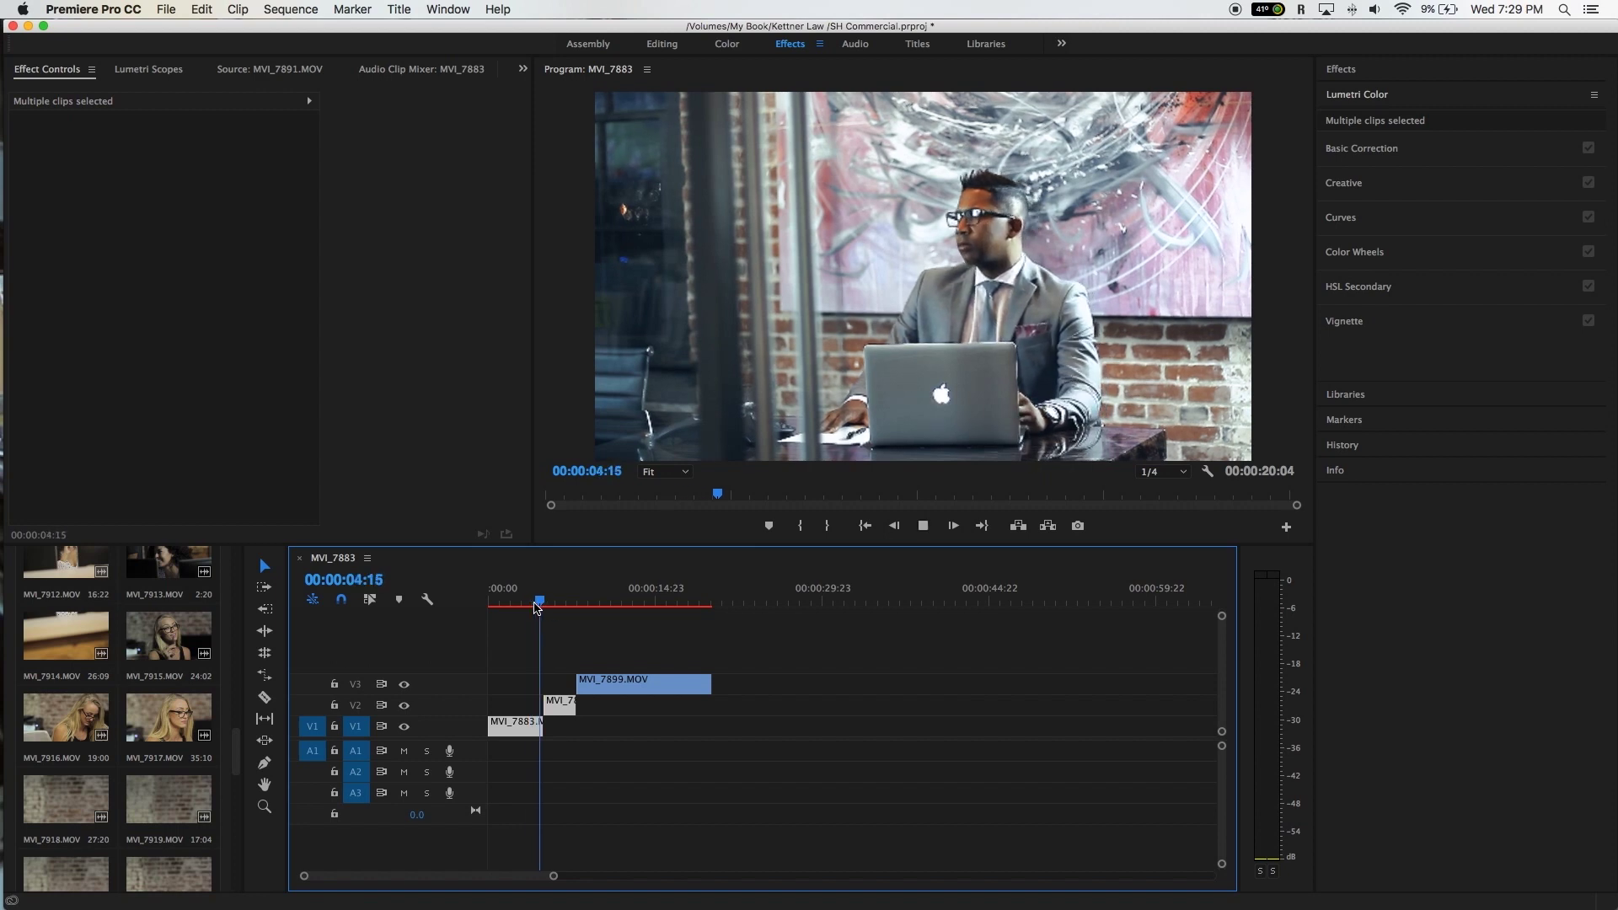
pyautogui.click(642, 624)
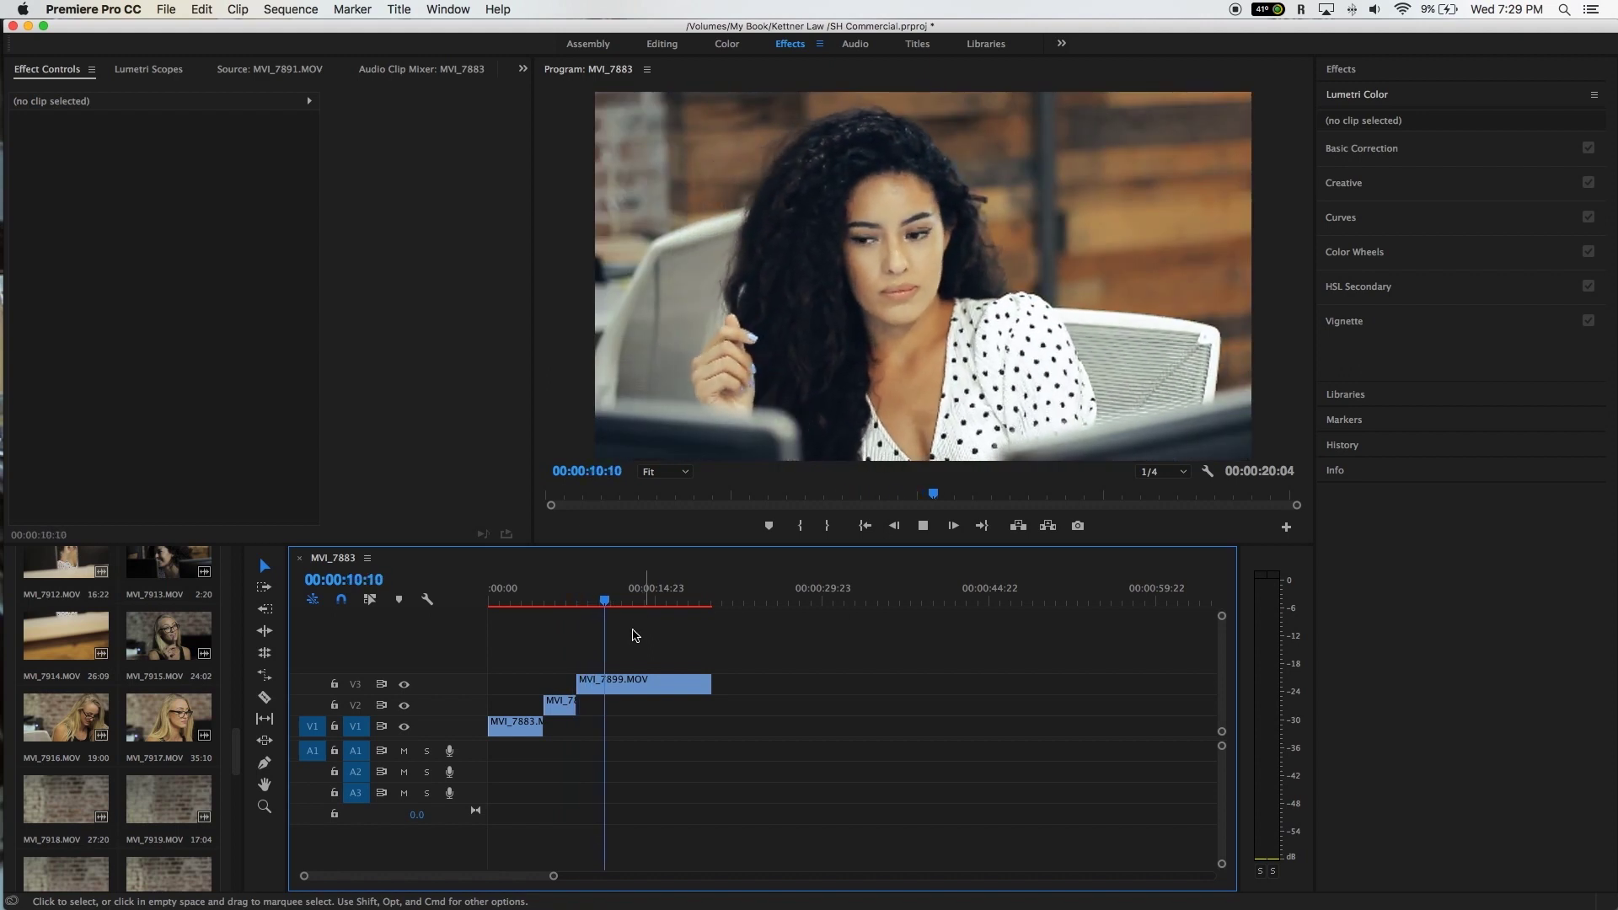
pyautogui.press('space')
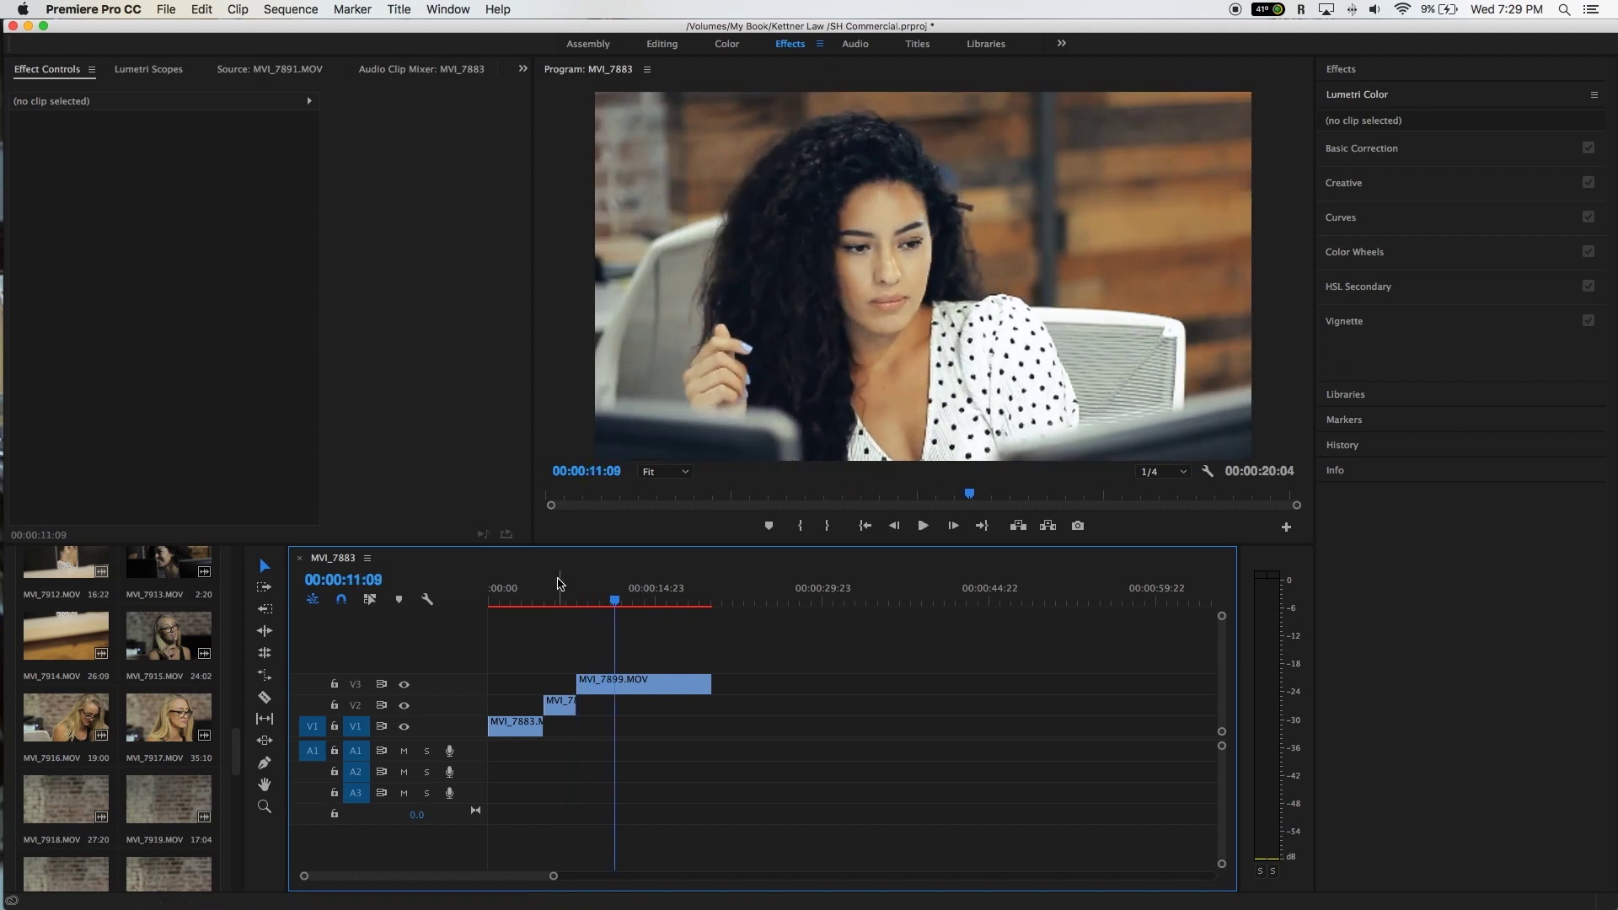
# Step: Render previews for the graded sequence and play back the rendered result
pyautogui.click(627, 685)
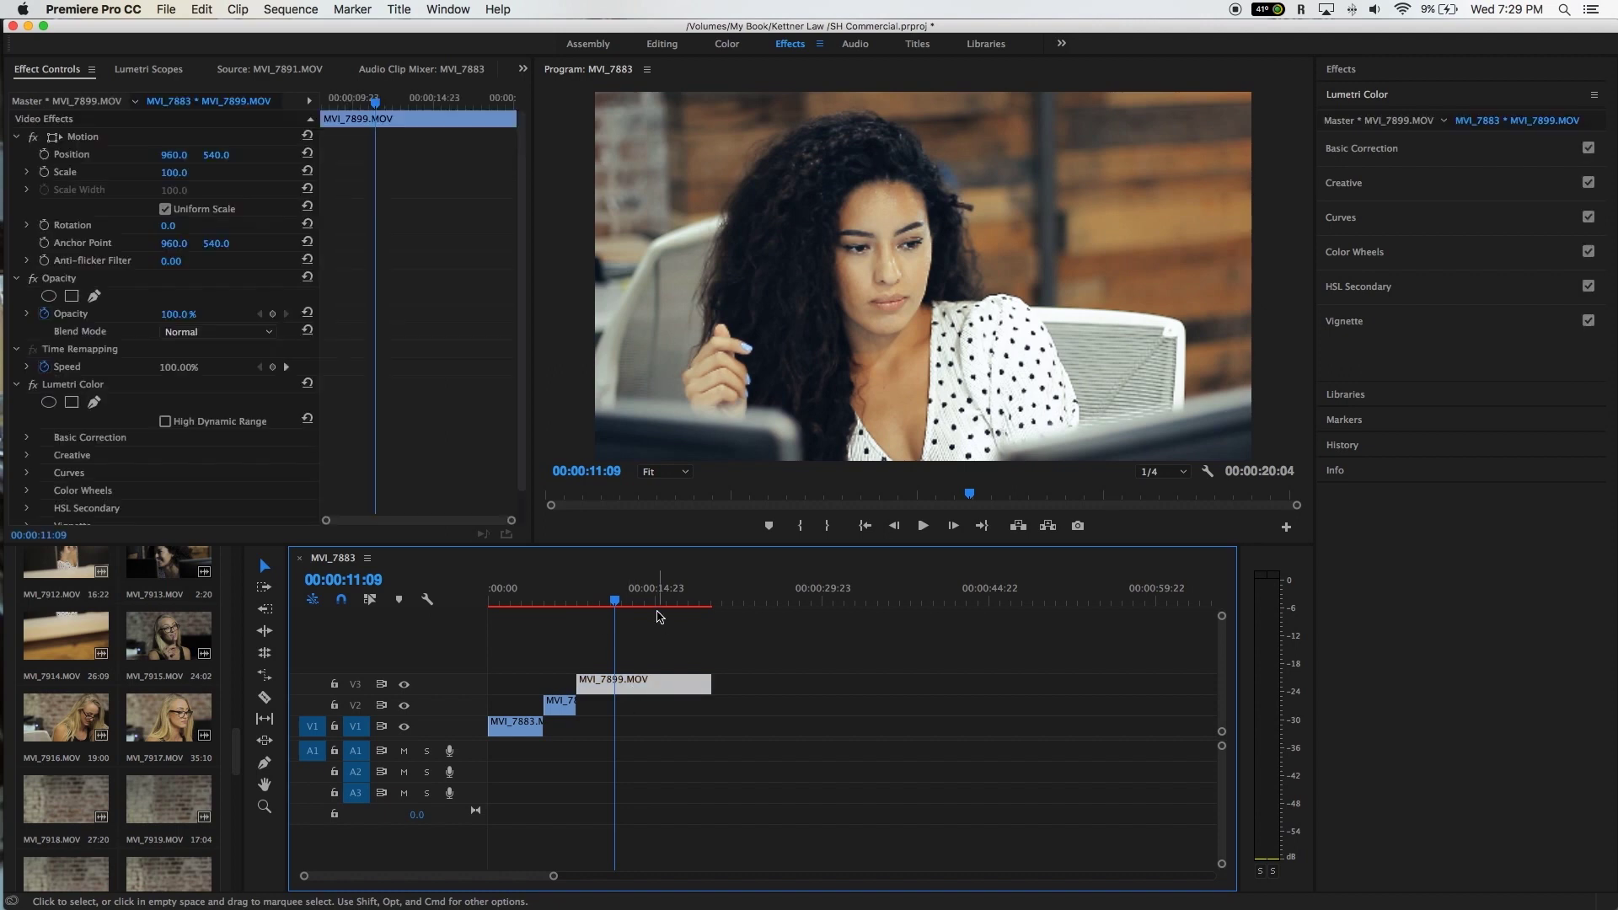
pyautogui.press('super+Tab')
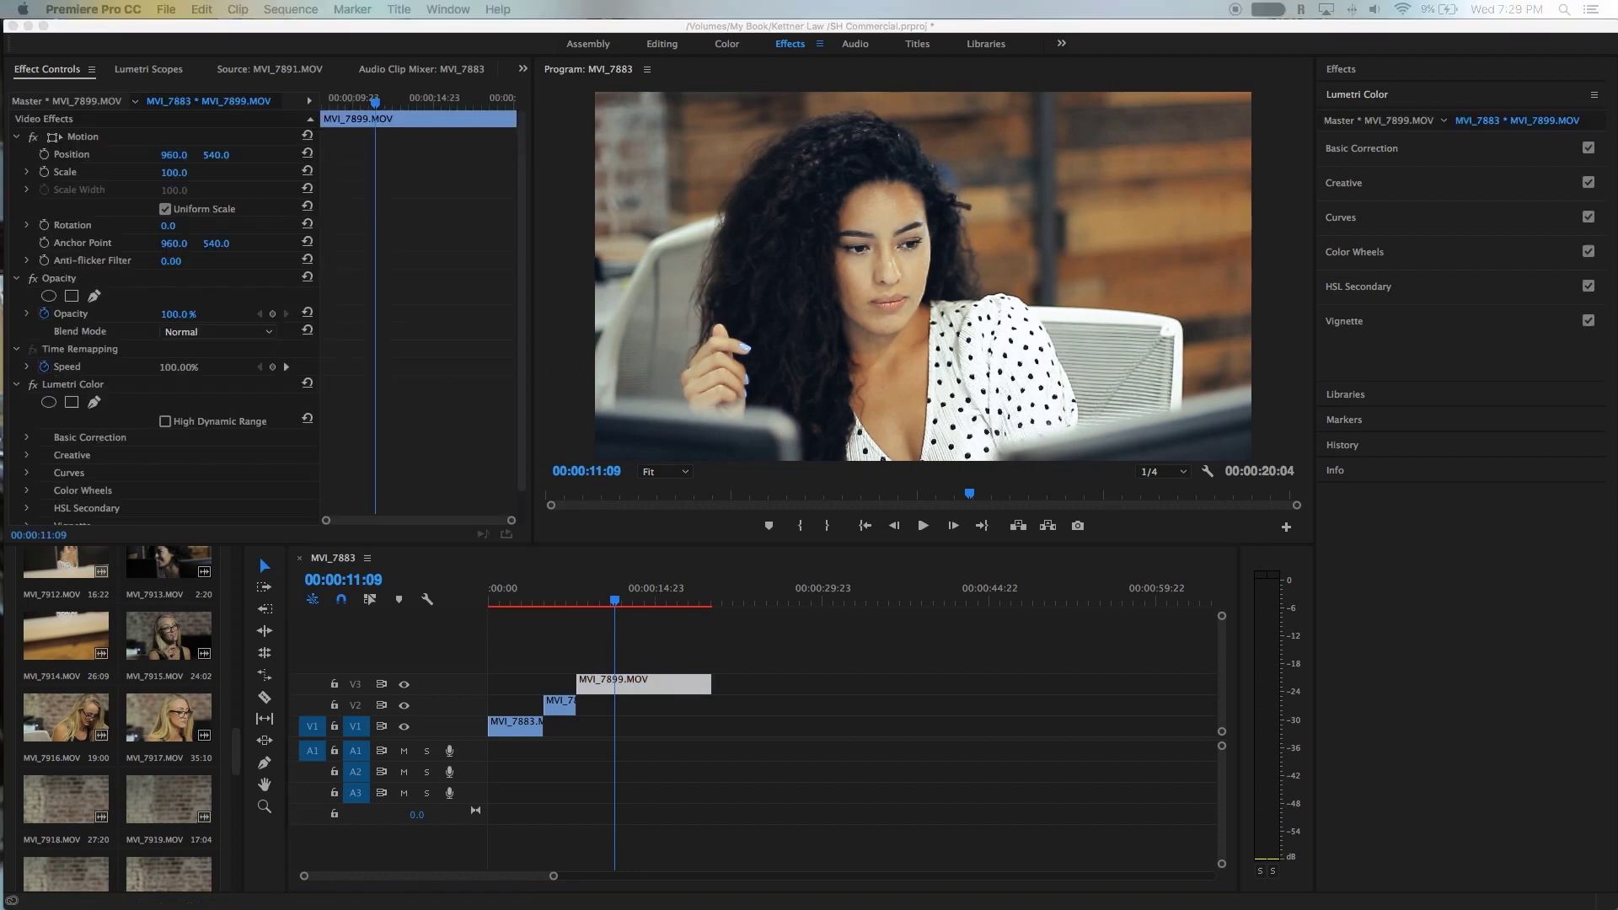
pyautogui.moveTo(1036, 275); pyautogui.dragTo(491, 250)
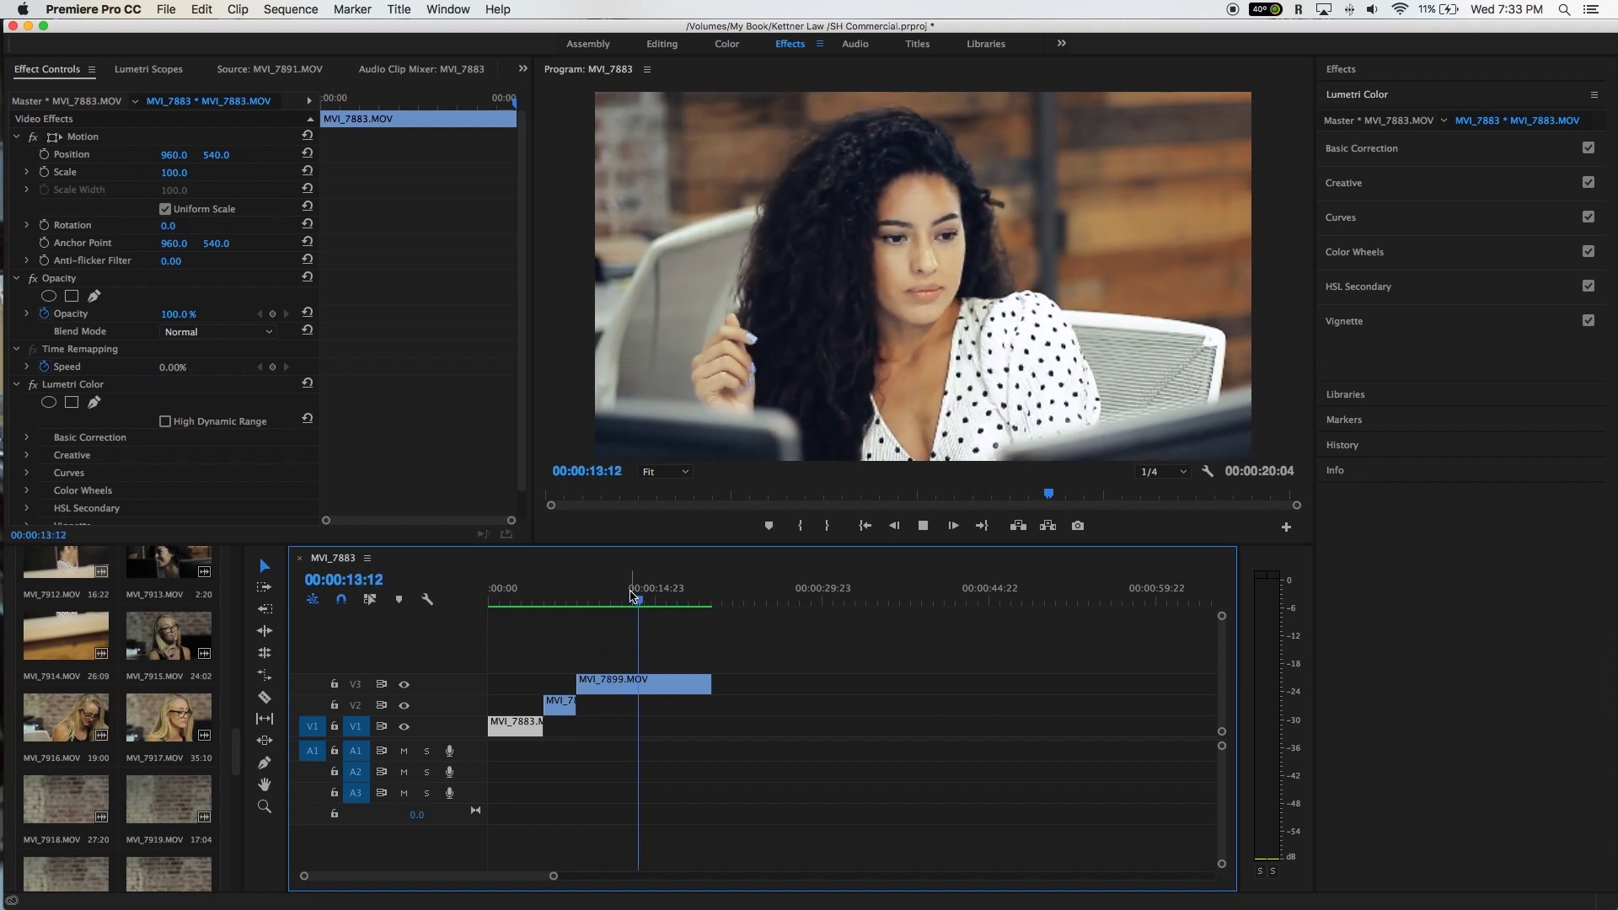
pyautogui.press('space')
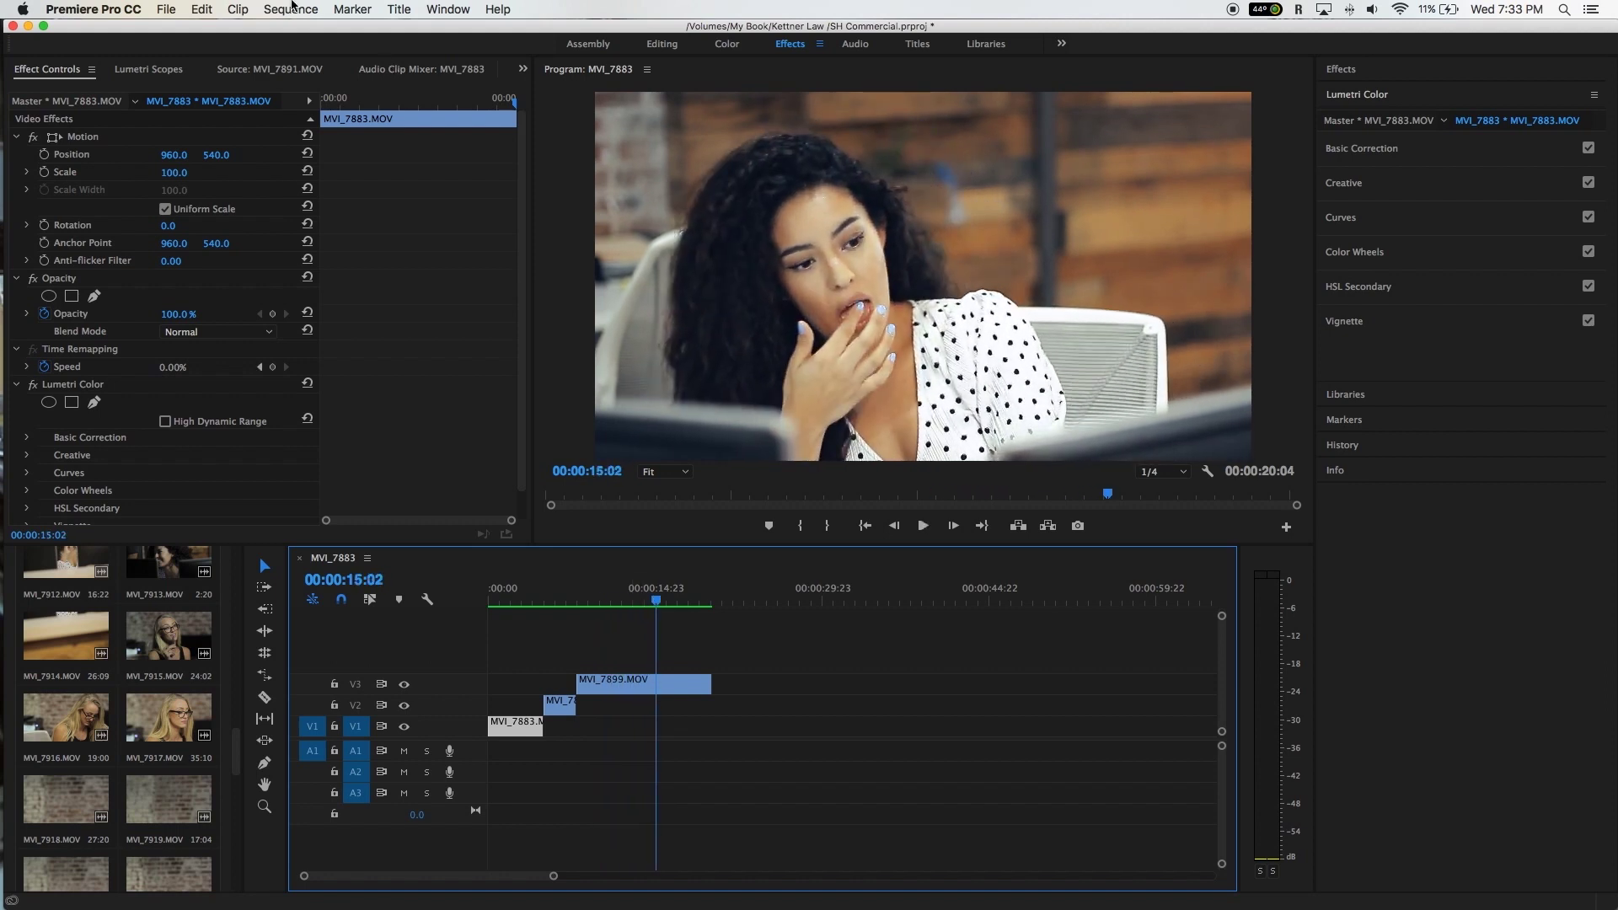
# Step: Apply a Cross Dissolve to the end of MVI_7899.MOV and to the start of MVI_7883.MOV
pyautogui.click(1352, 70)
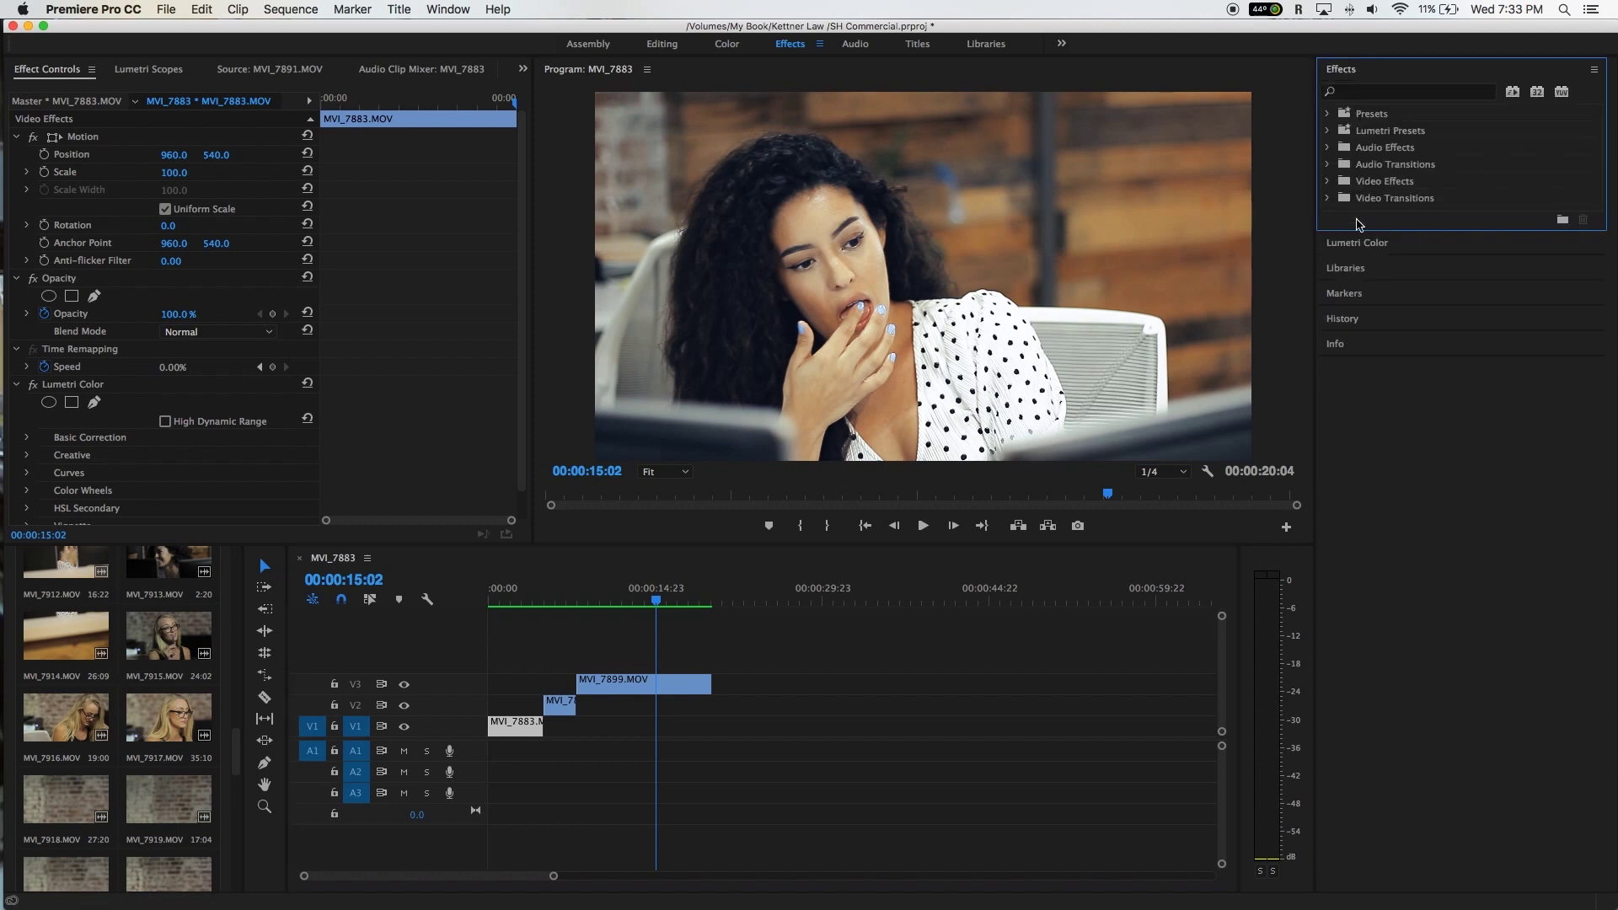
pyautogui.click(1328, 198)
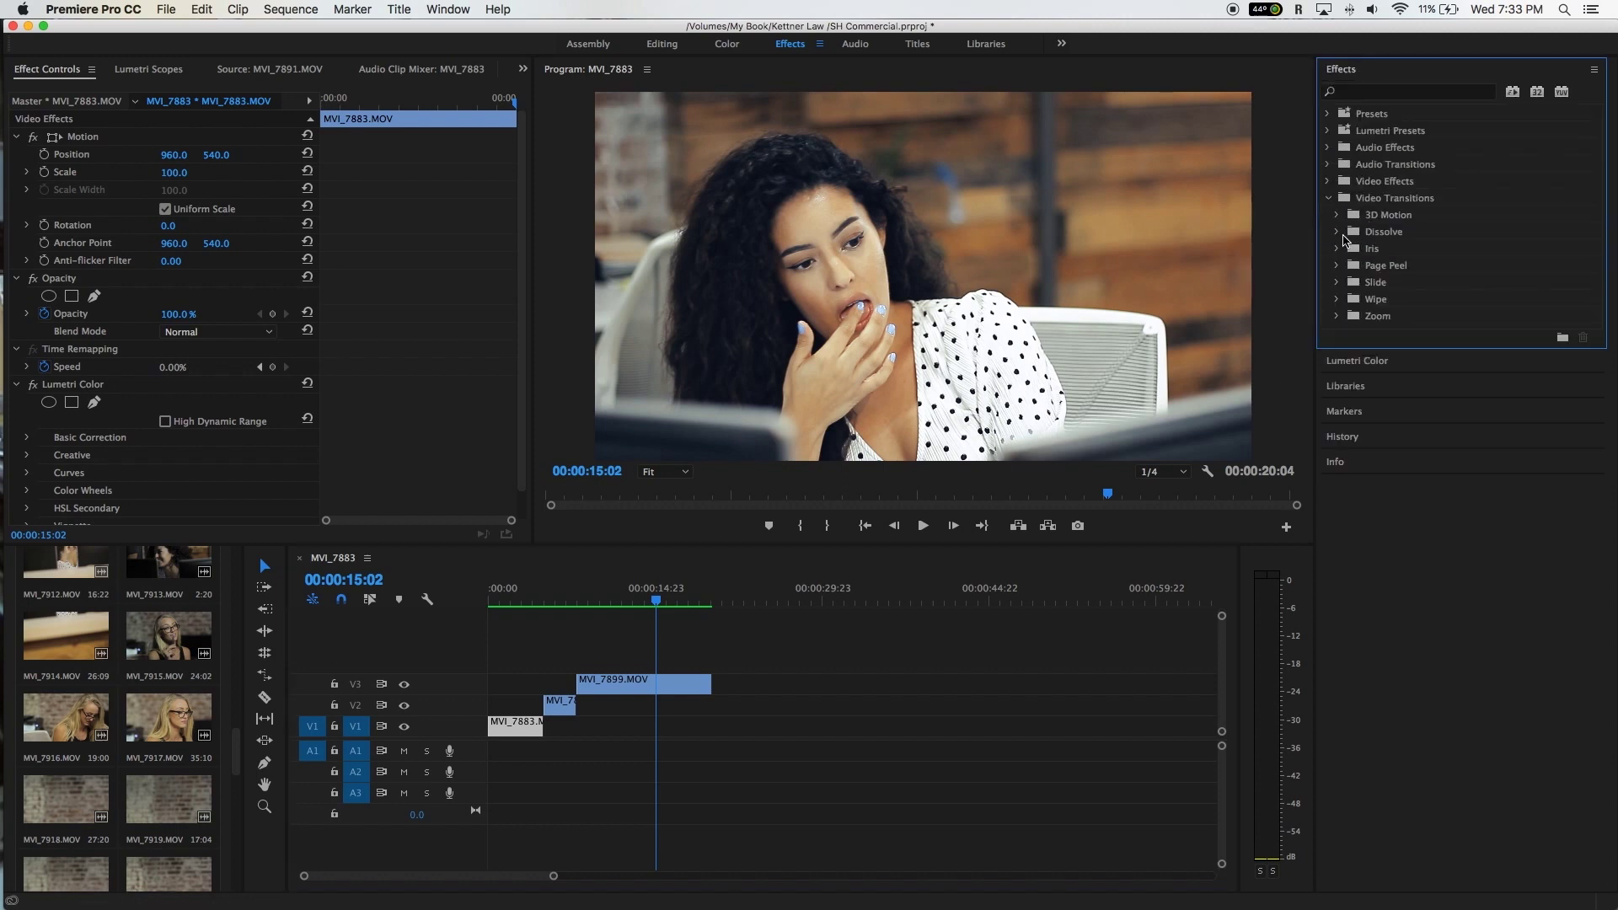
pyautogui.click(1339, 235)
pyautogui.moveTo(1382, 266); pyautogui.dragTo(711, 688)
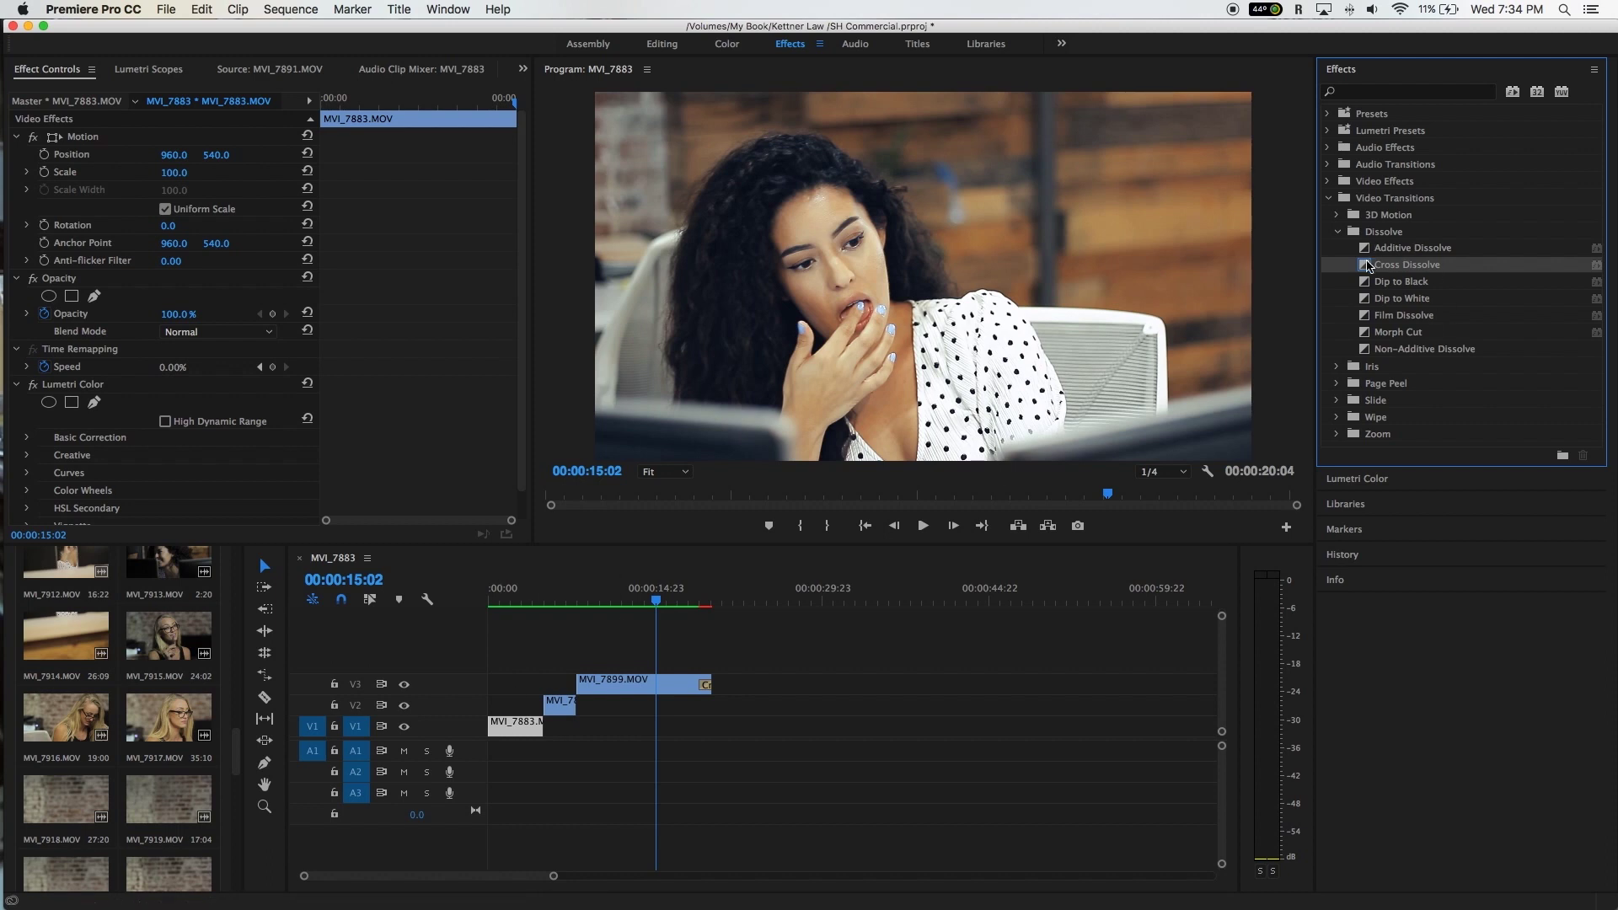
pyautogui.moveTo(469, 593); pyautogui.dragTo(494, 727)
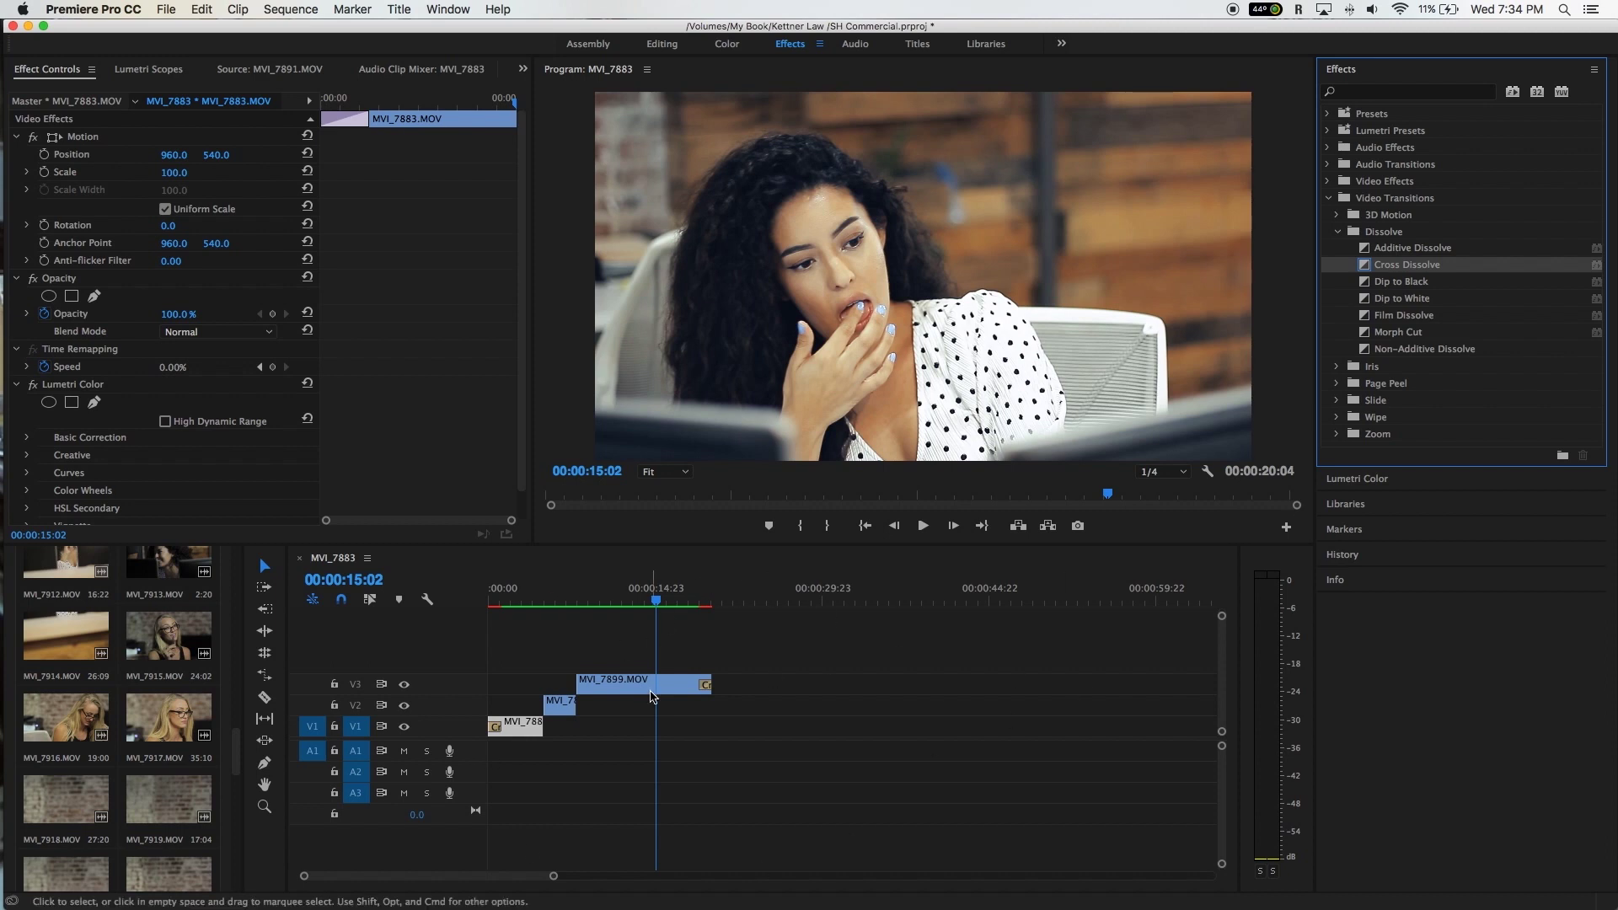
# Step: Mark the sequence from 00:00:00:00 to its end at 00:00:20:04 with in and out points and check the opening dissolve
pyautogui.click(715, 599)
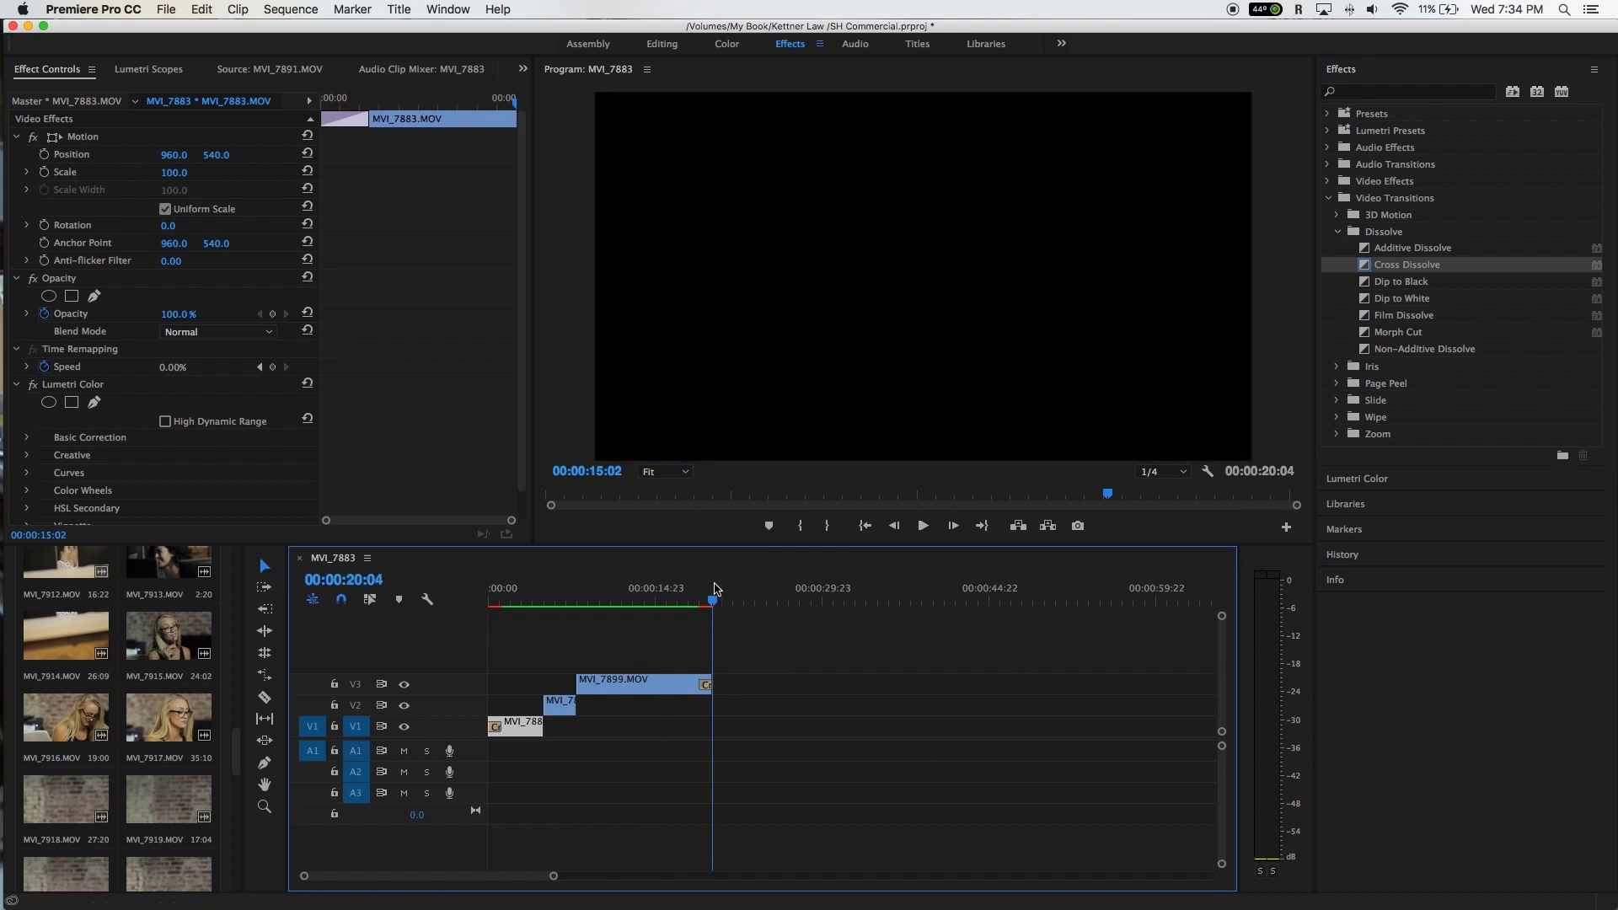
pyautogui.press('space')
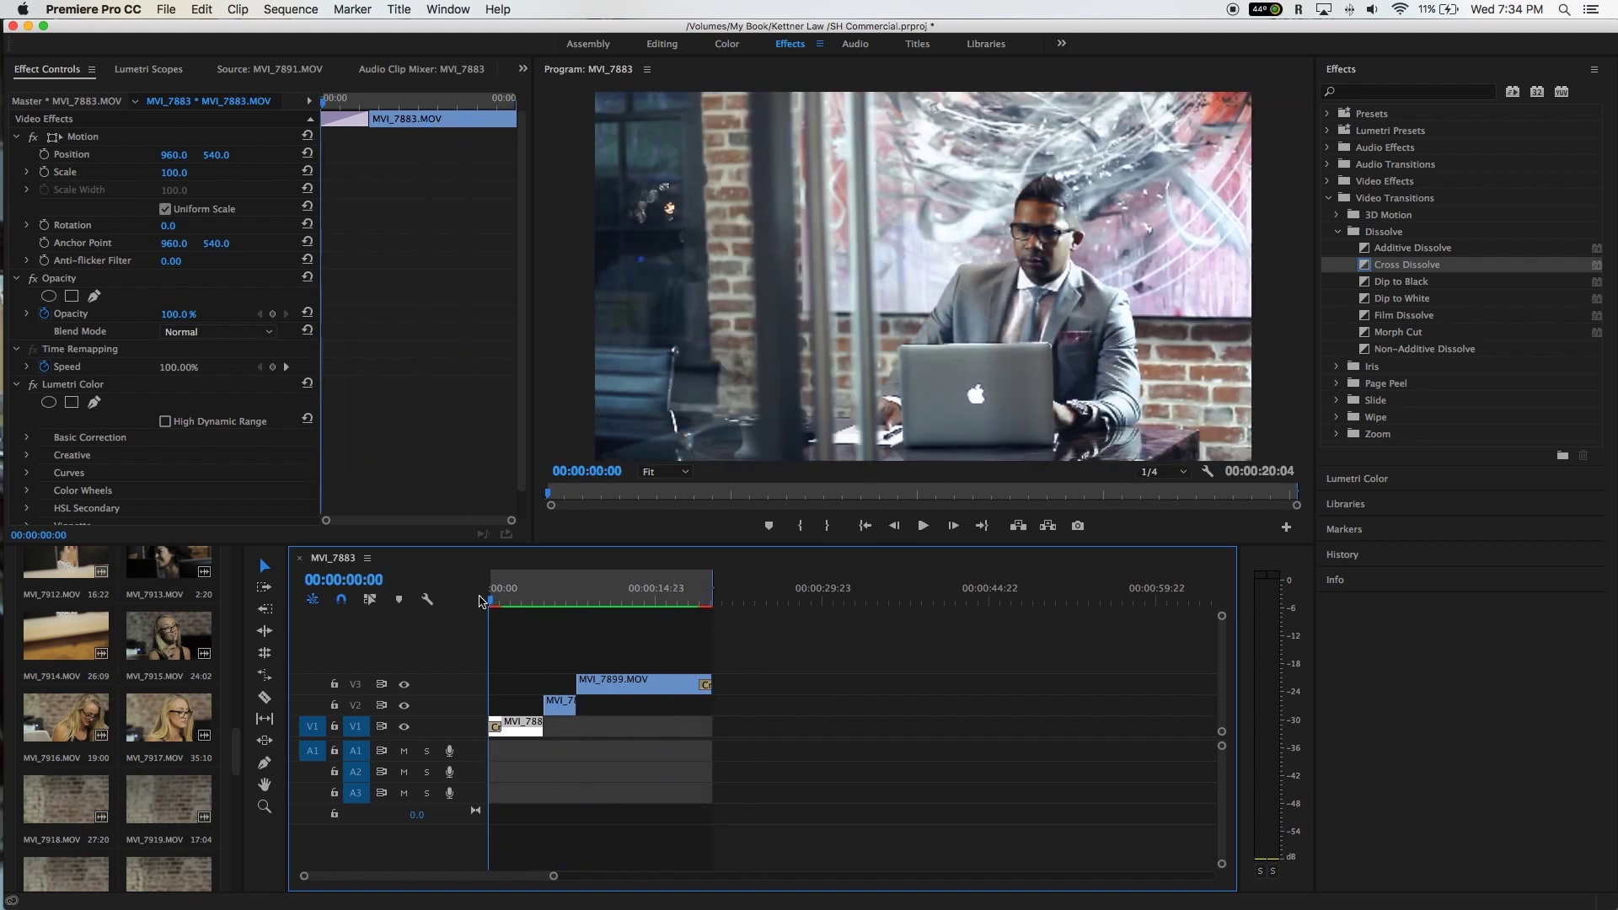
pyautogui.click(498, 600)
pyautogui.moveTo(499, 600); pyautogui.dragTo(497, 599)
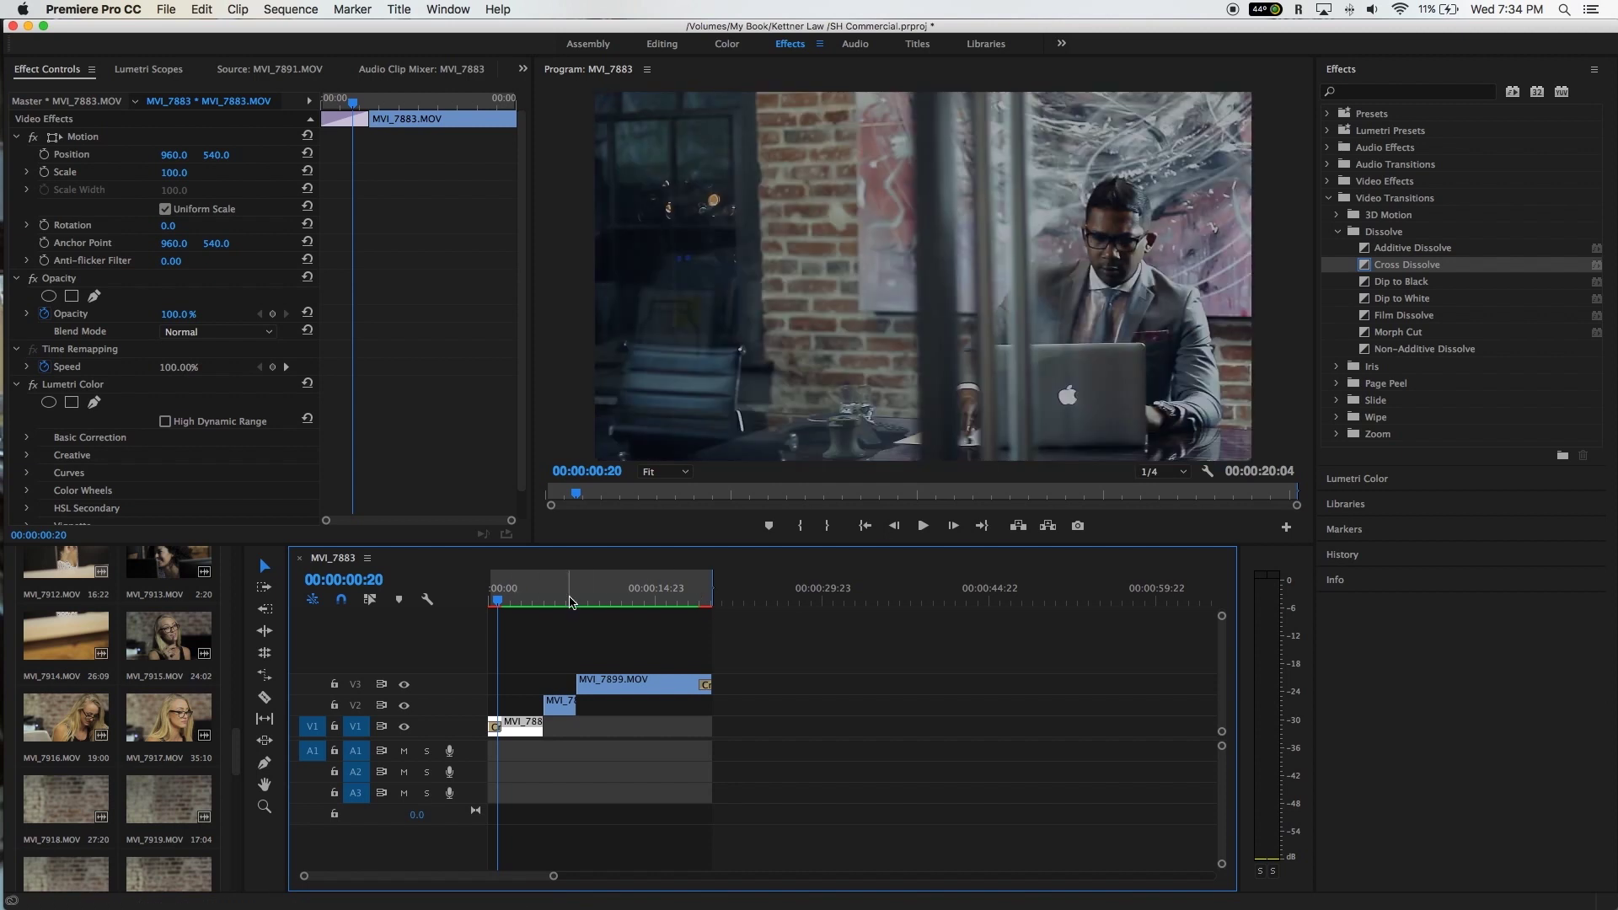
# Step: Render the marked range and play back the opening and closing dissolves
pyautogui.press('Return')
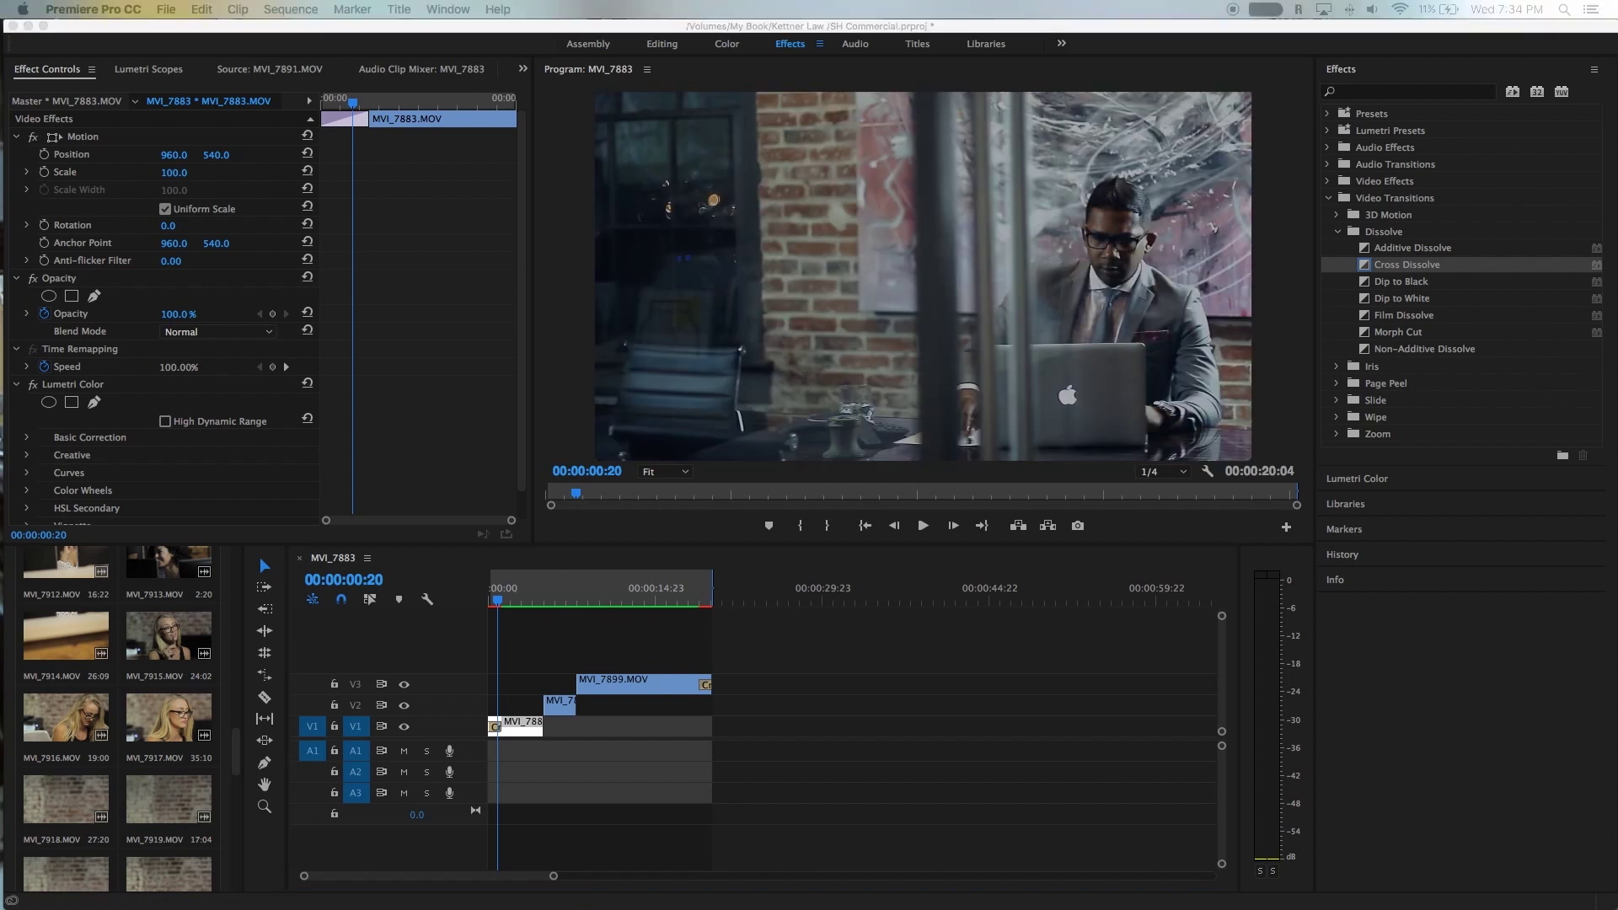
pyautogui.moveTo(1079, 171); pyautogui.dragTo(609, 173)
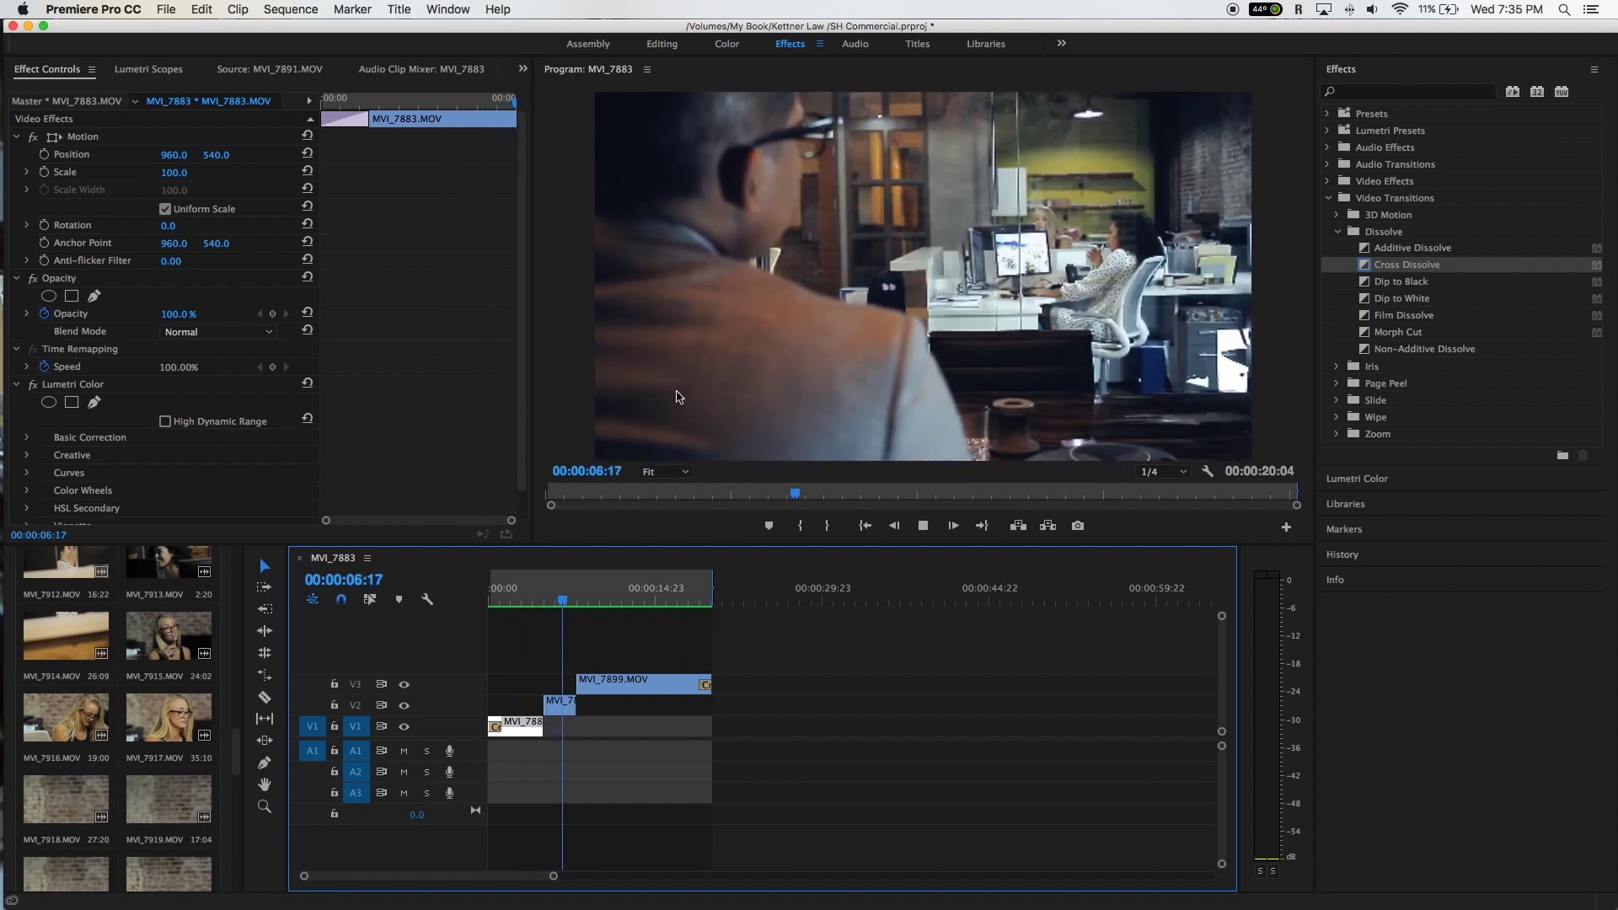
pyautogui.press('space')
pyautogui.press('Home')
pyautogui.press('space')
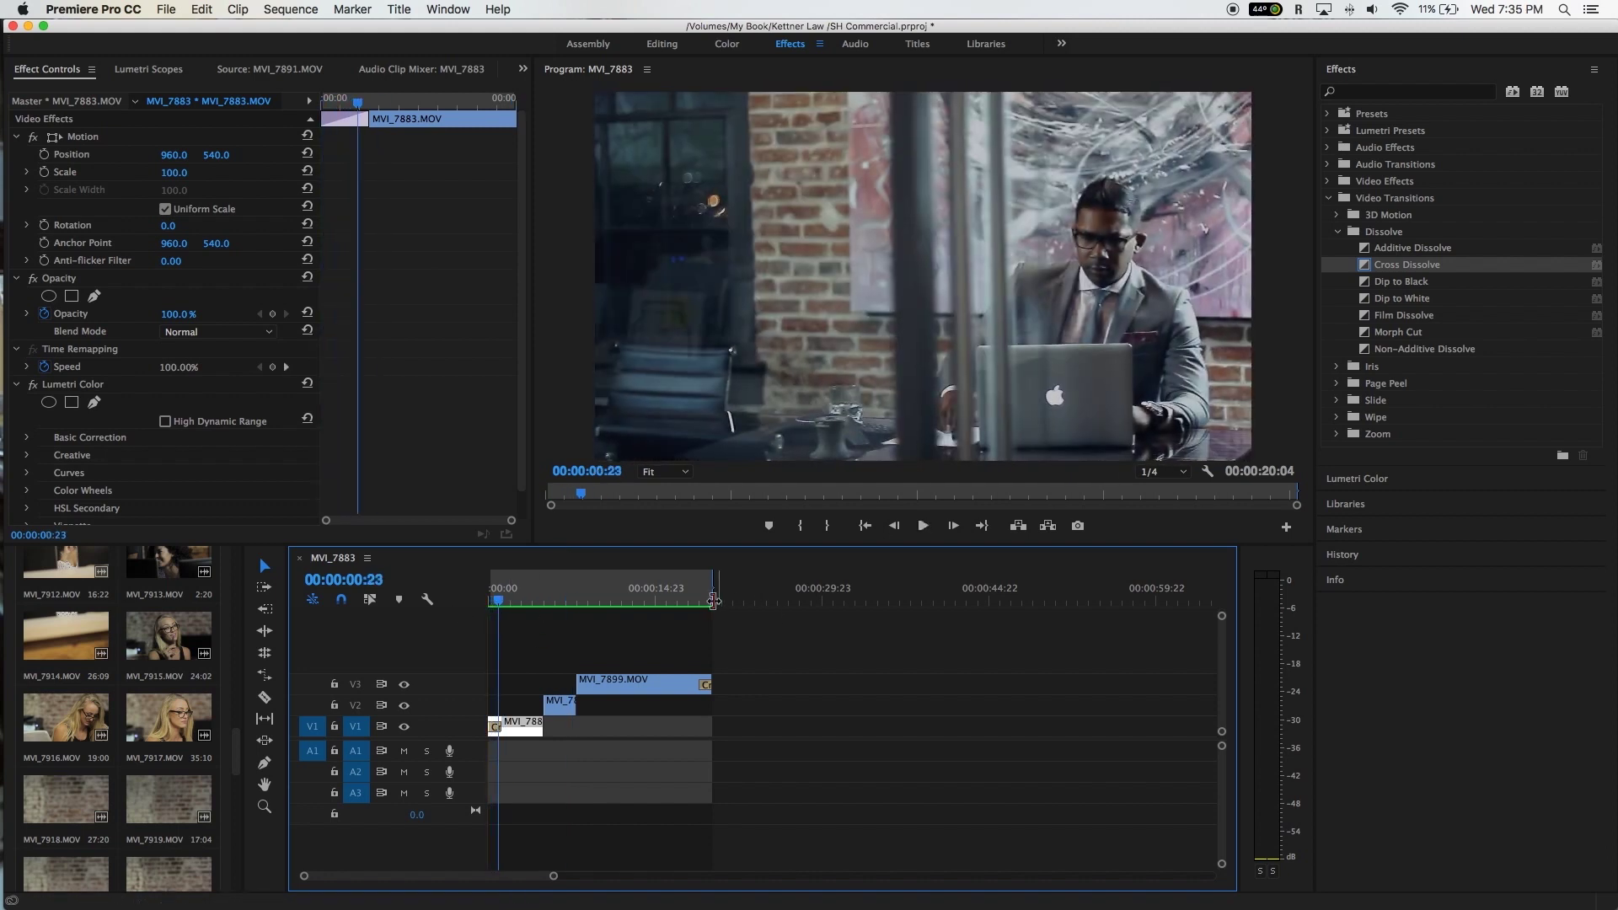
pyautogui.click(685, 599)
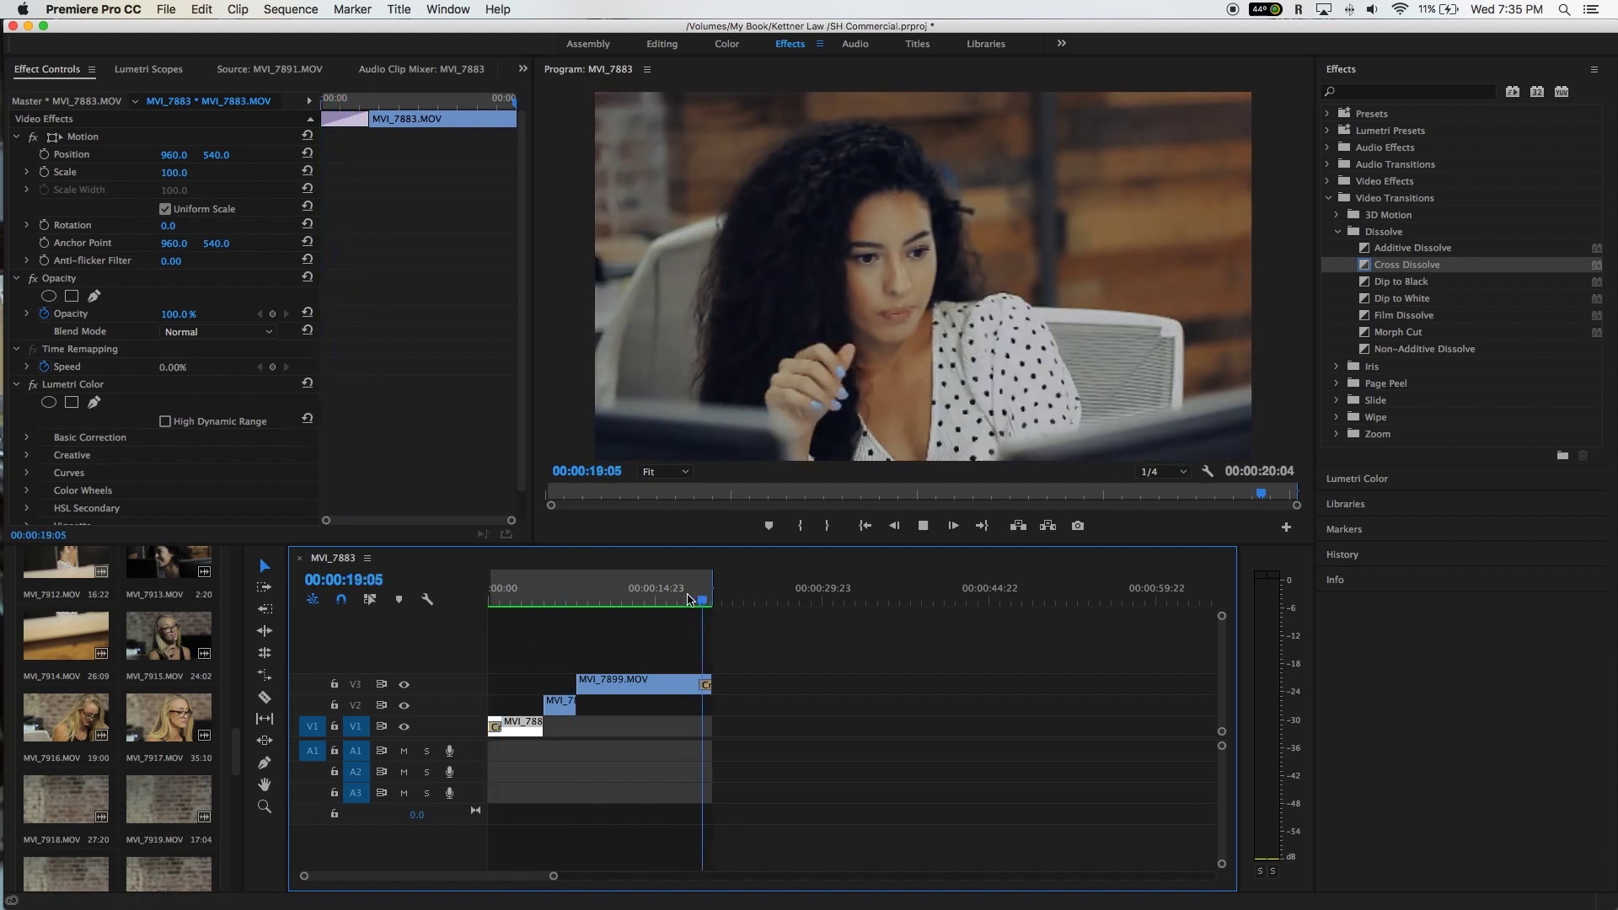
# Step: Compare MVI_7899.MOV at 00:00:11:21 with its Lumetri Color effect switched off and back on
pyautogui.click(168, 9)
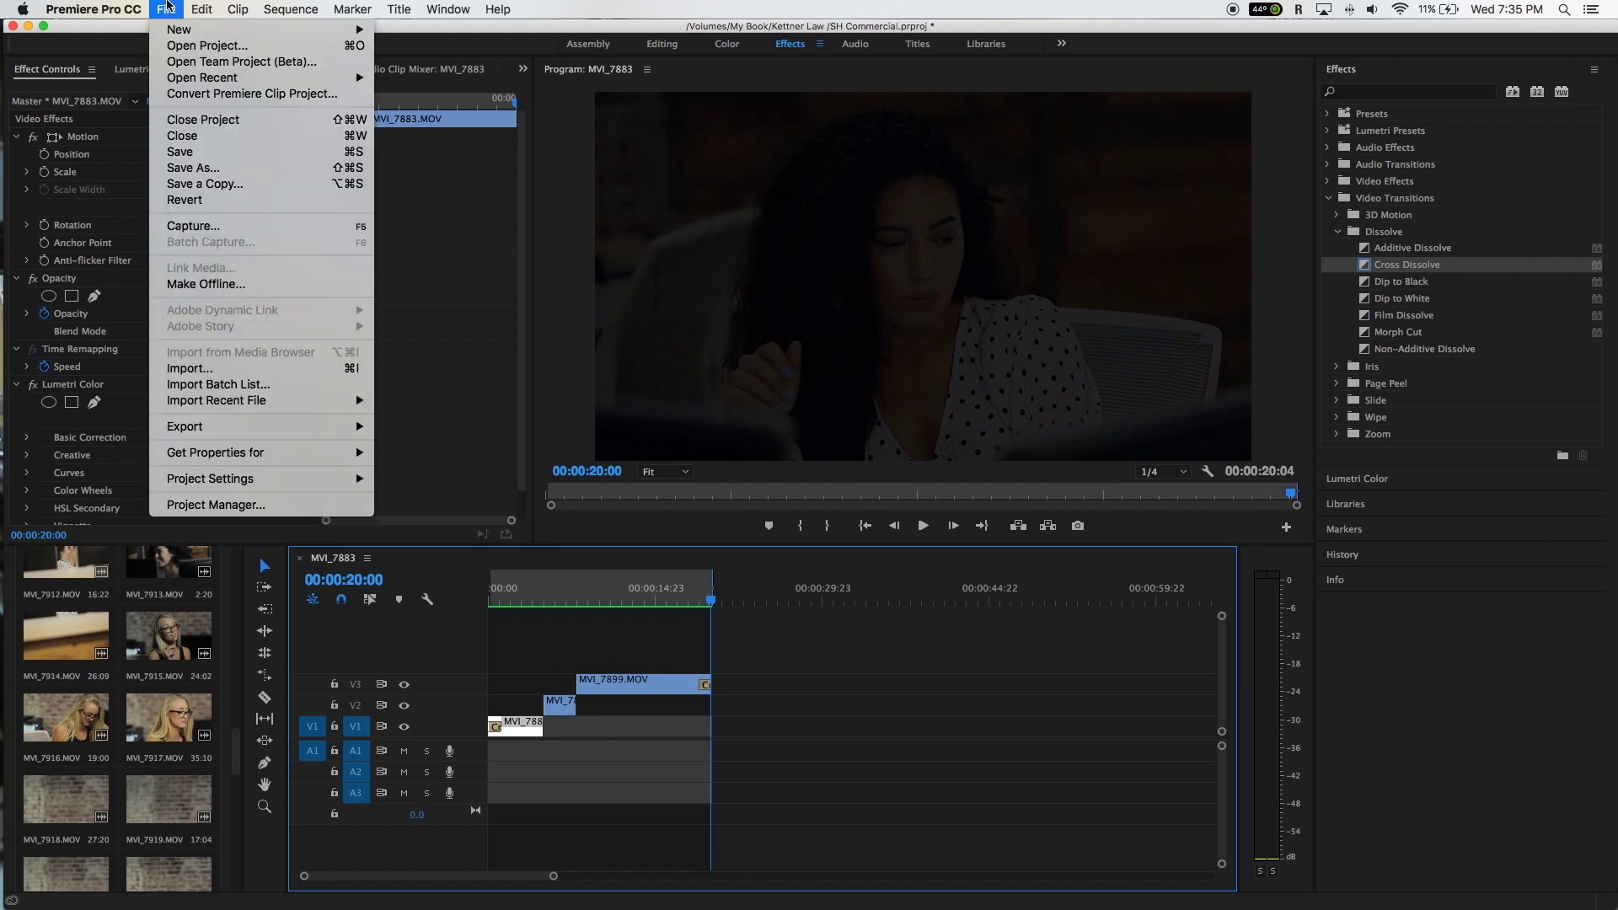
pyautogui.click(618, 599)
pyautogui.click(620, 600)
pyautogui.click(614, 690)
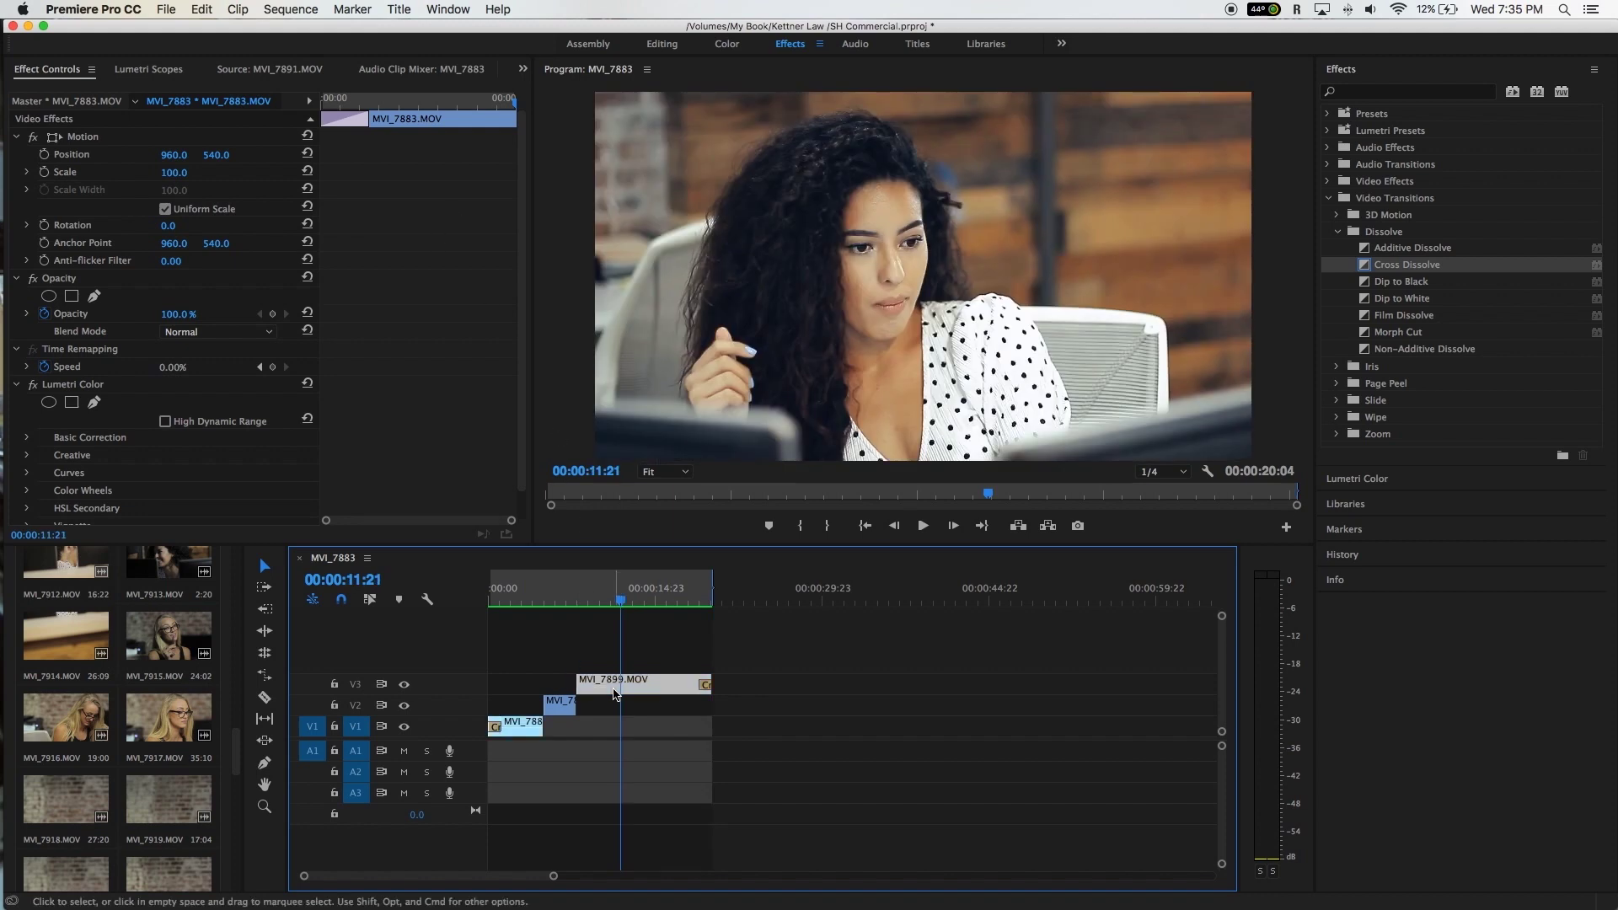
pyautogui.click(164, 6)
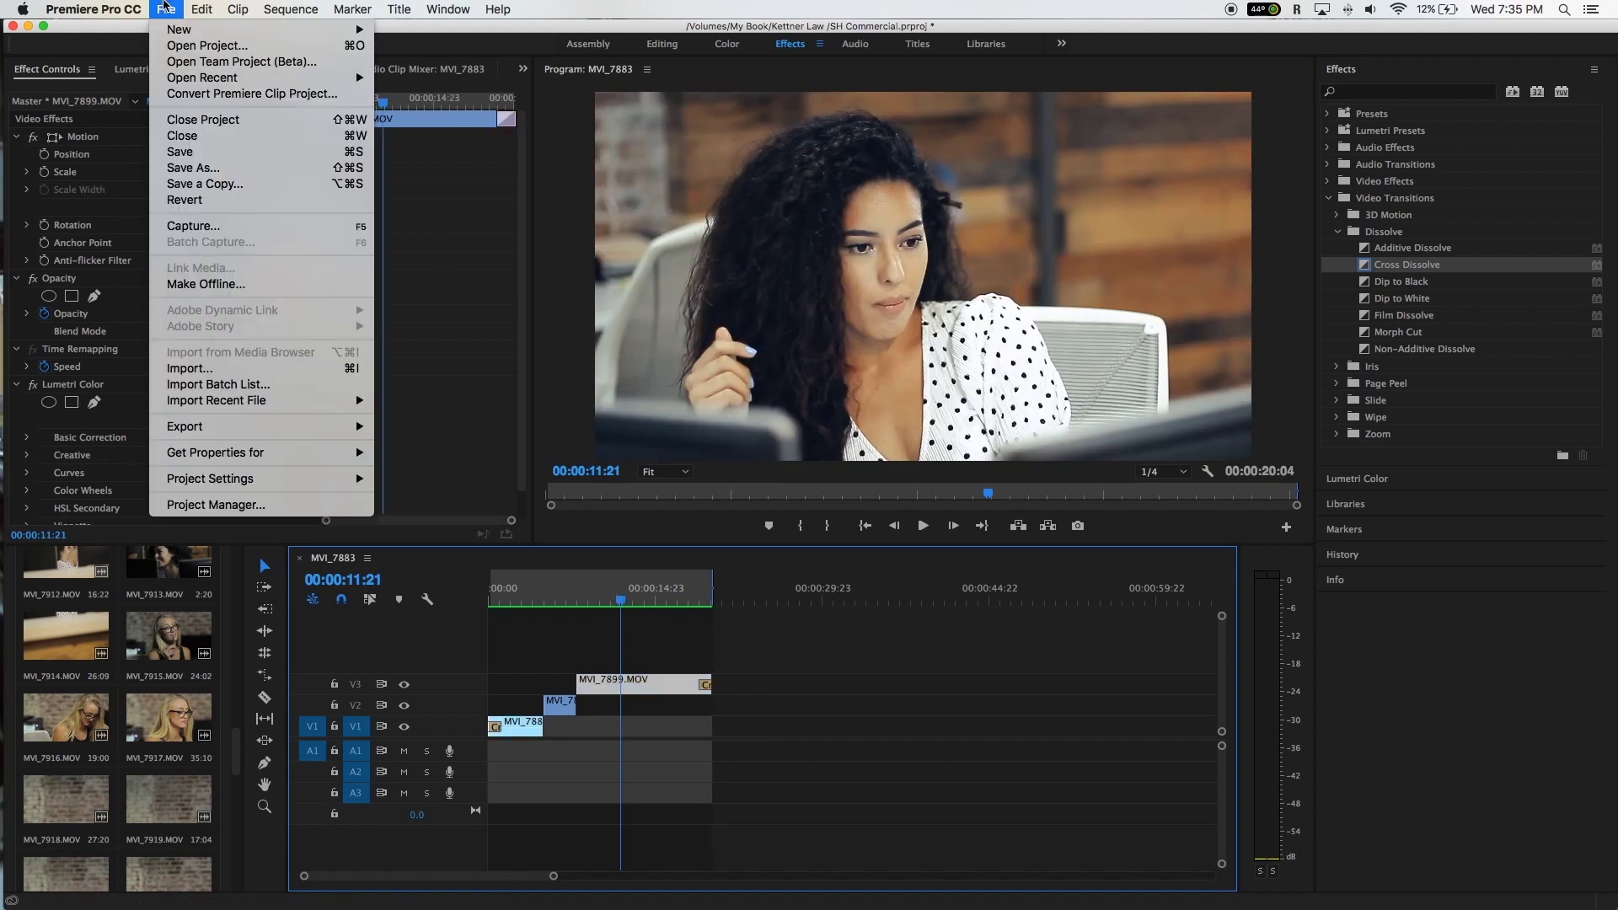
pyautogui.click(642, 702)
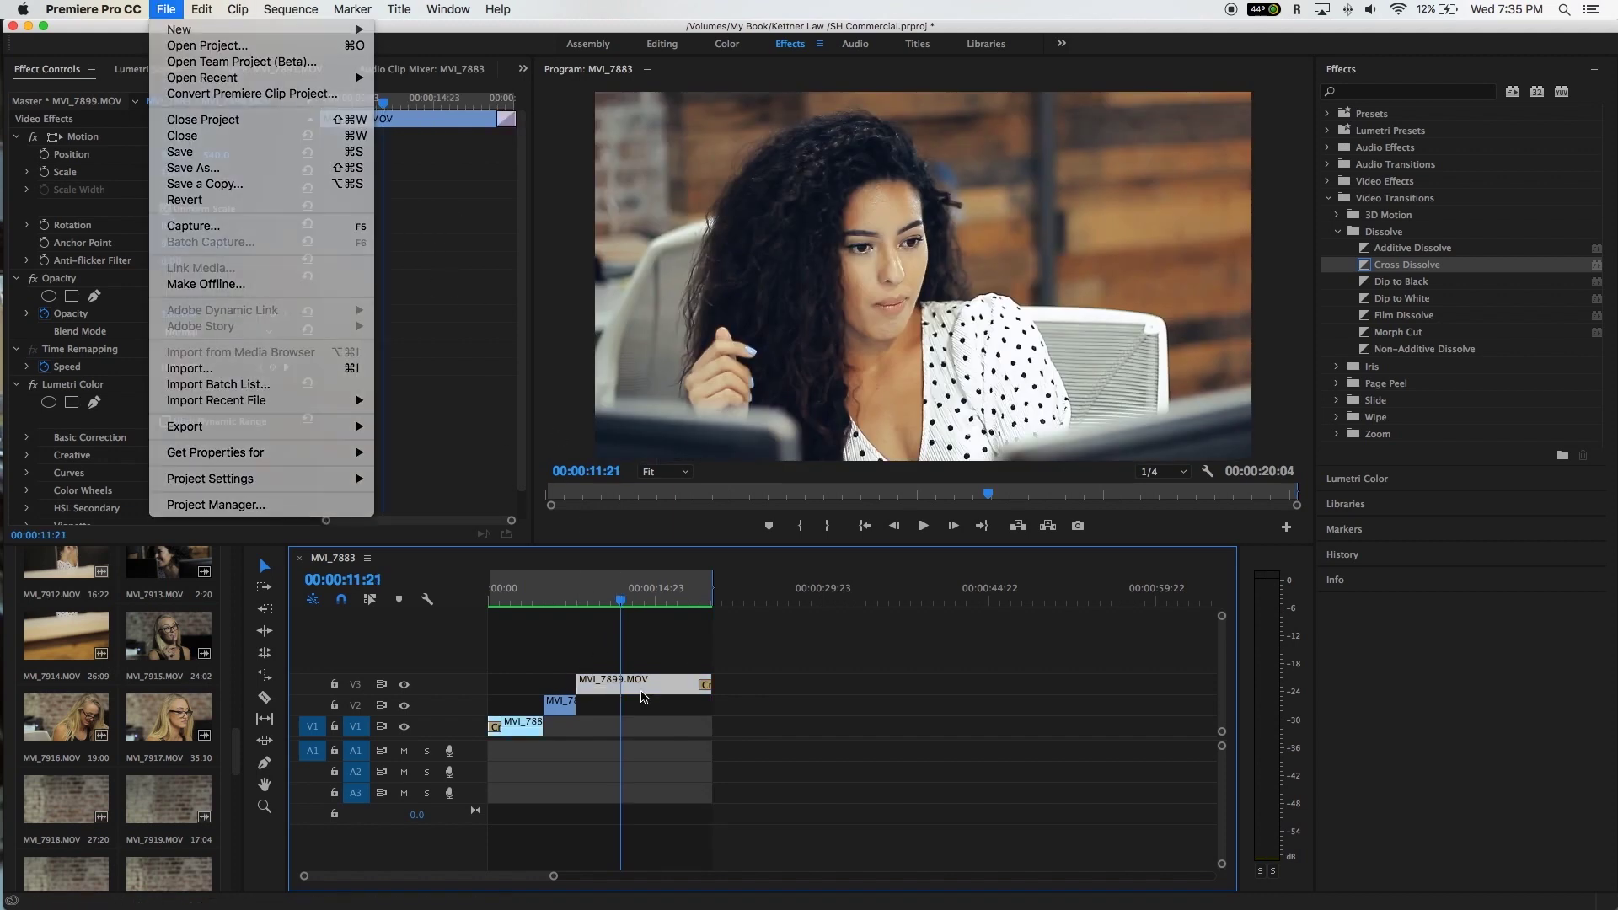
pyautogui.click(32, 385)
pyautogui.click(32, 384)
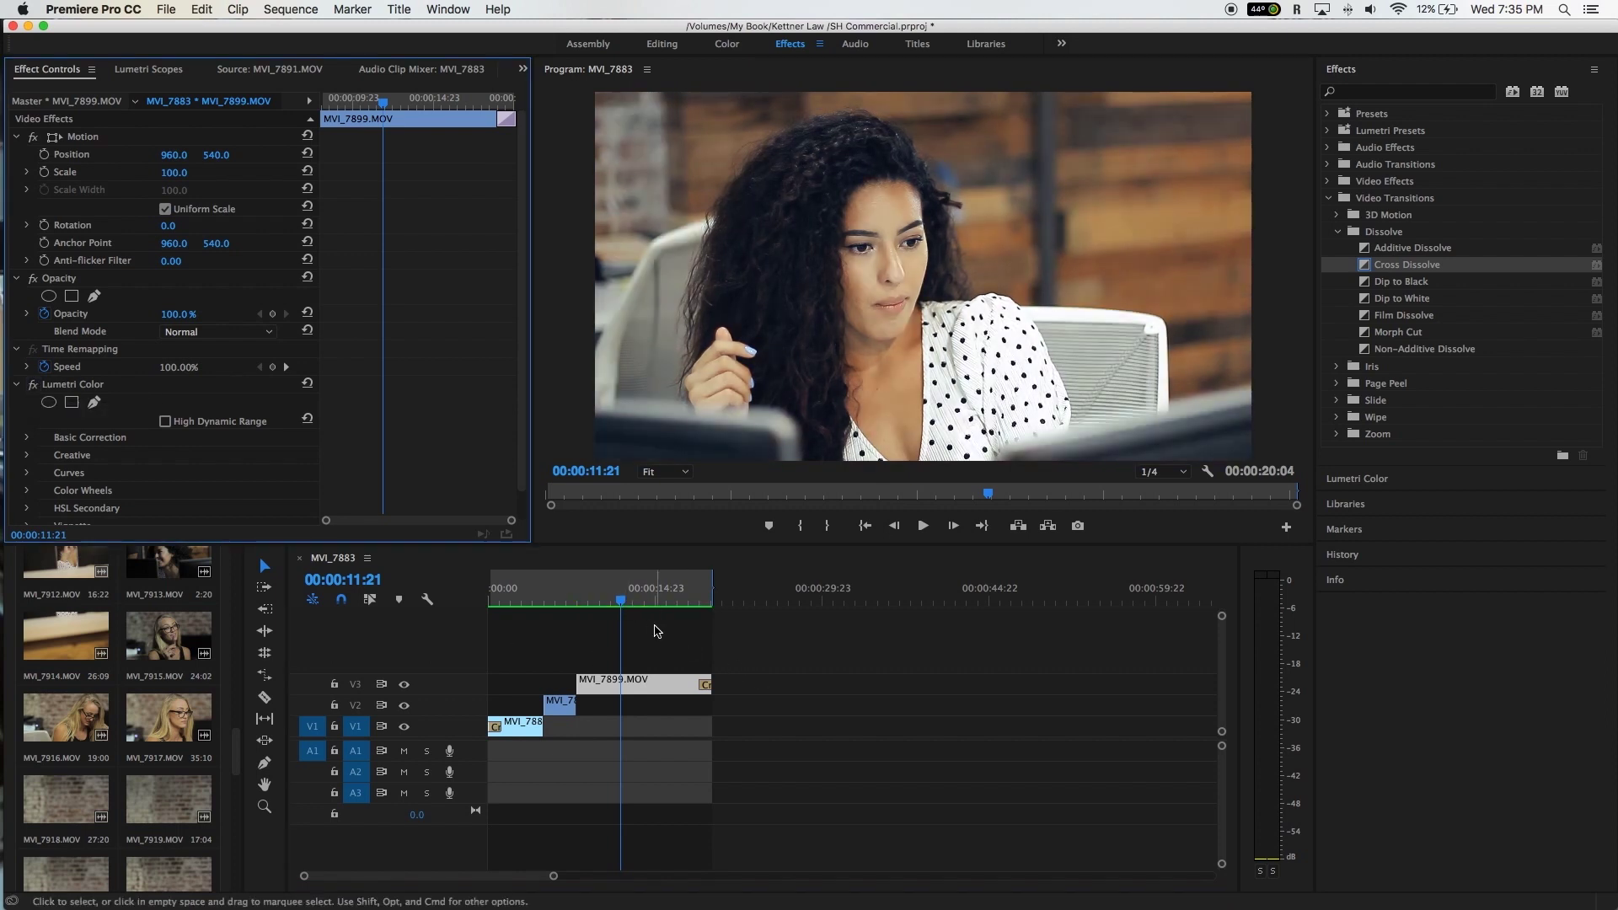
# Step: Import the Cinemascope 2-35-1 Croplines.png image from the ArtistaBrain2 drive into the project
pyautogui.doubleClick(113, 672)
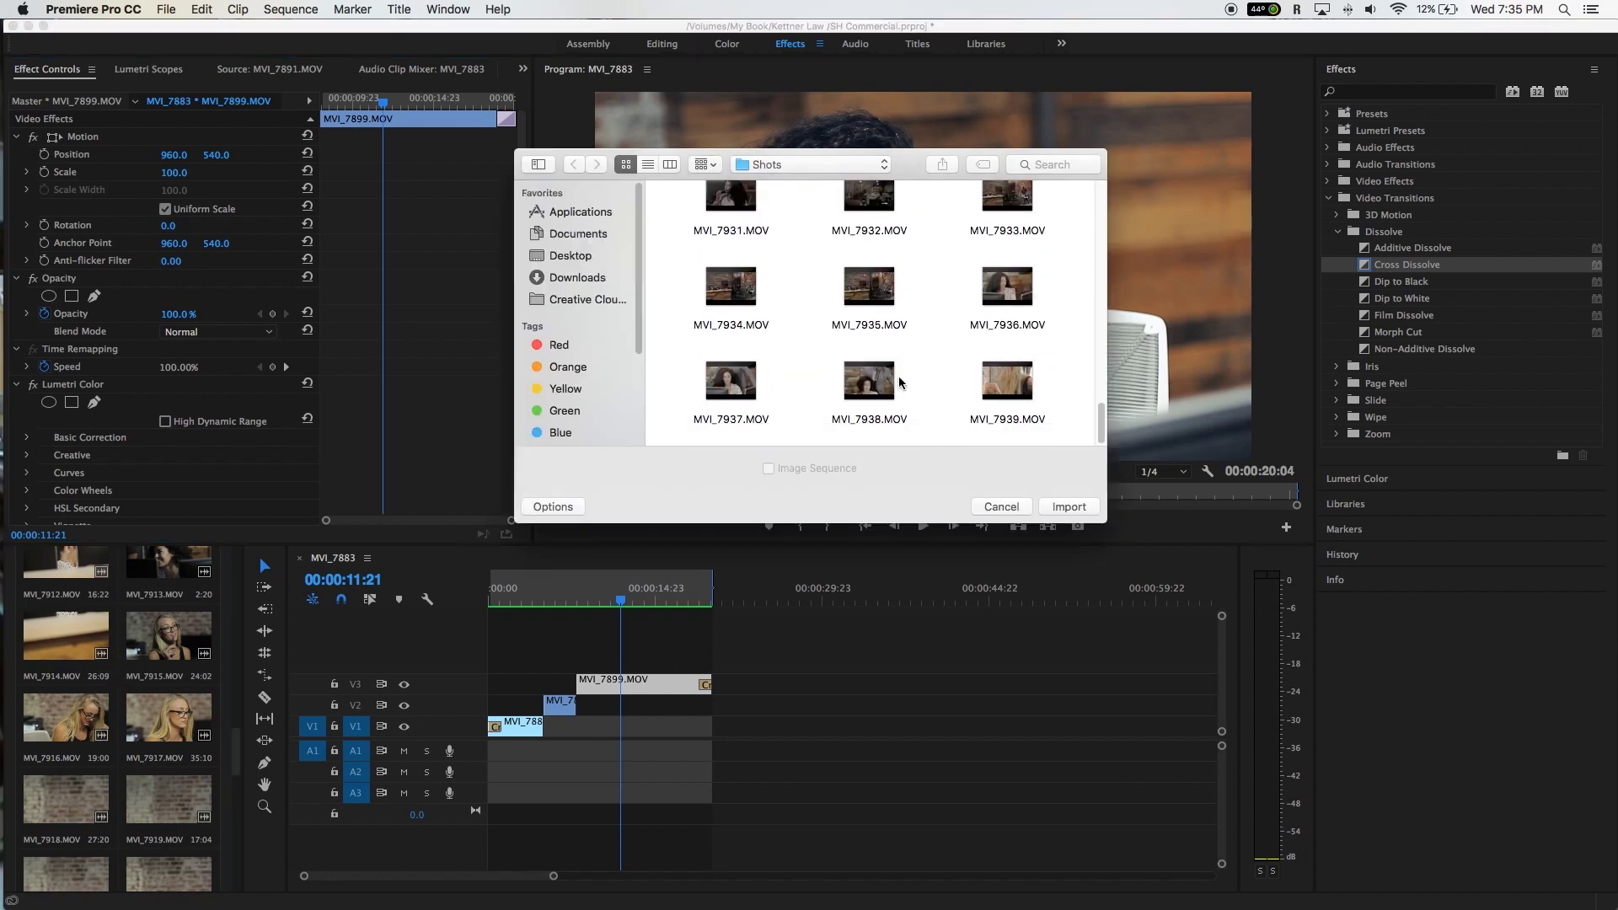
pyautogui.click(563, 259)
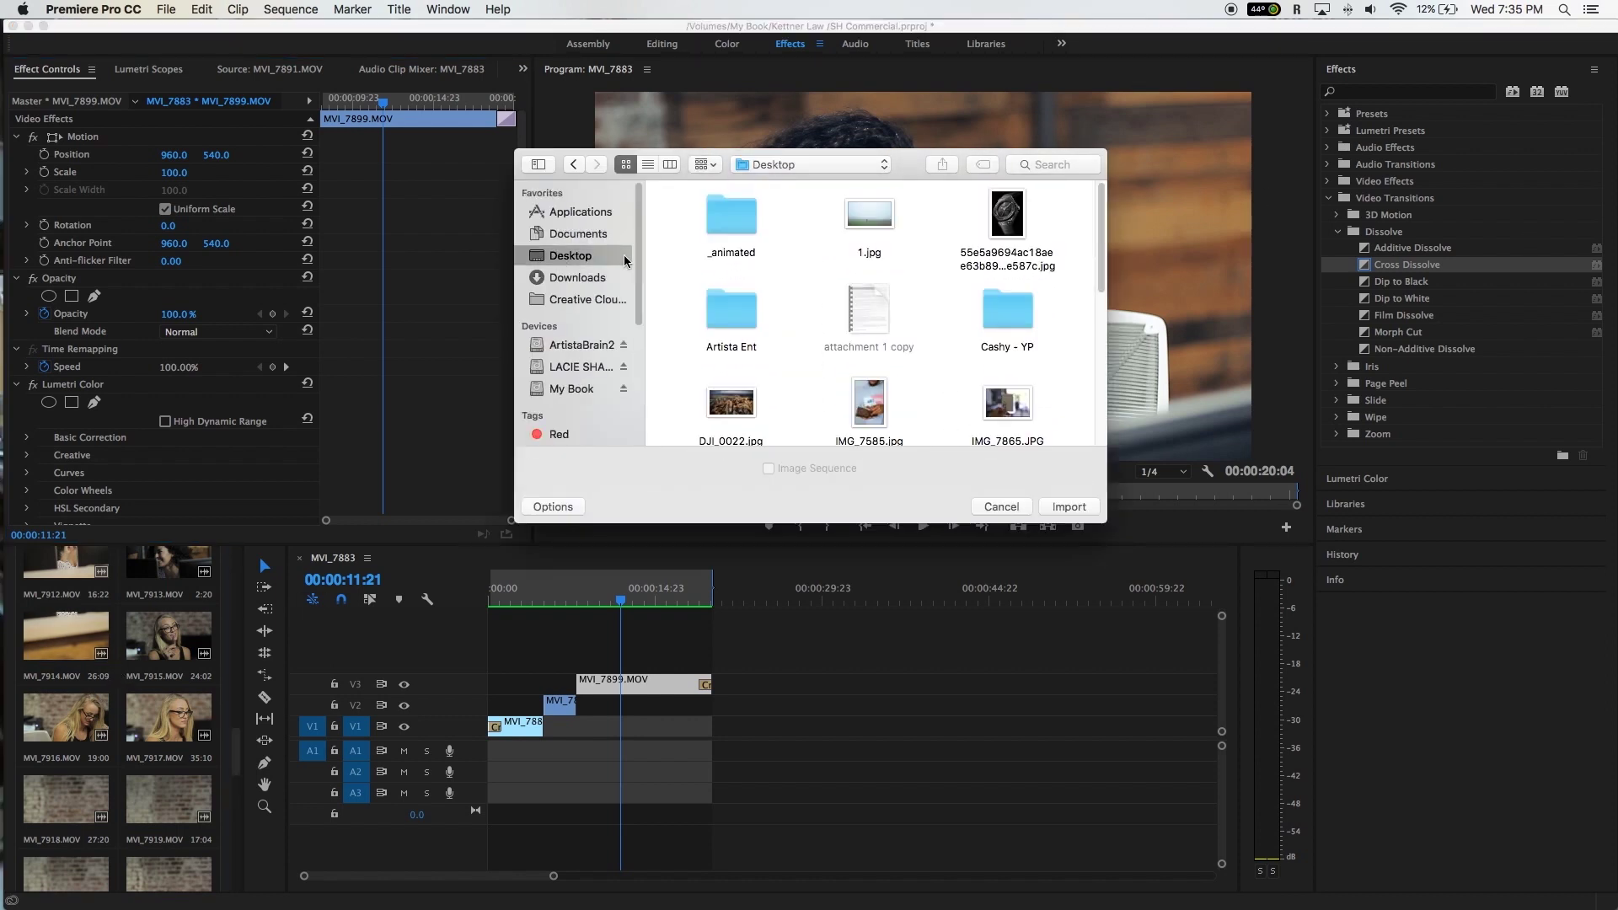
pyautogui.scroll(-5, 891, 286)
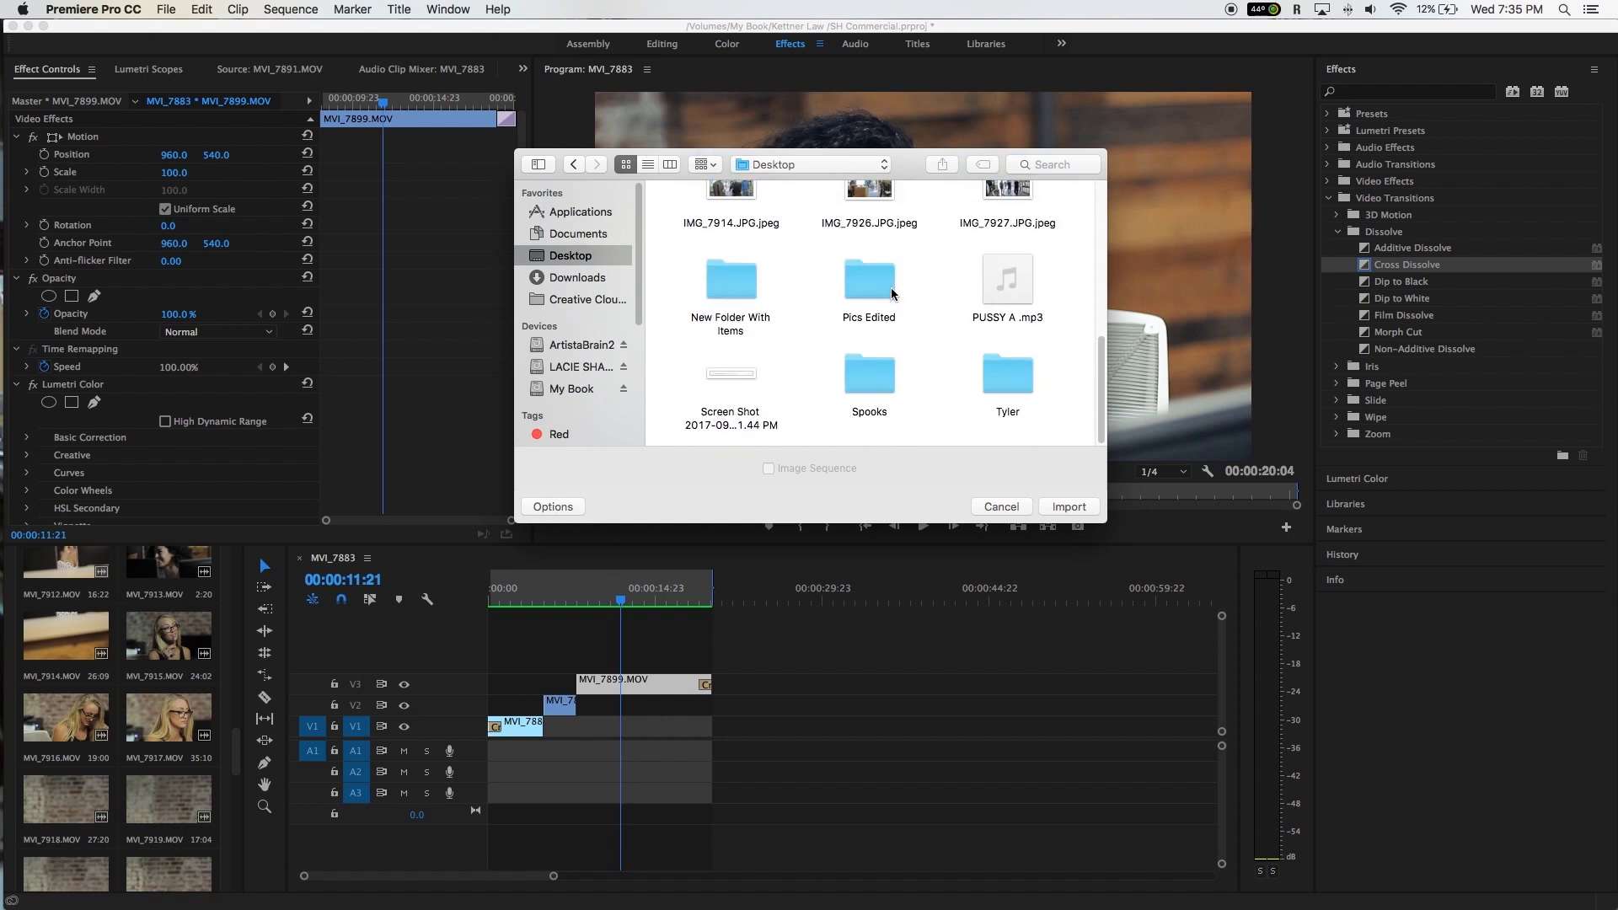
pyautogui.scroll(10, 892, 290)
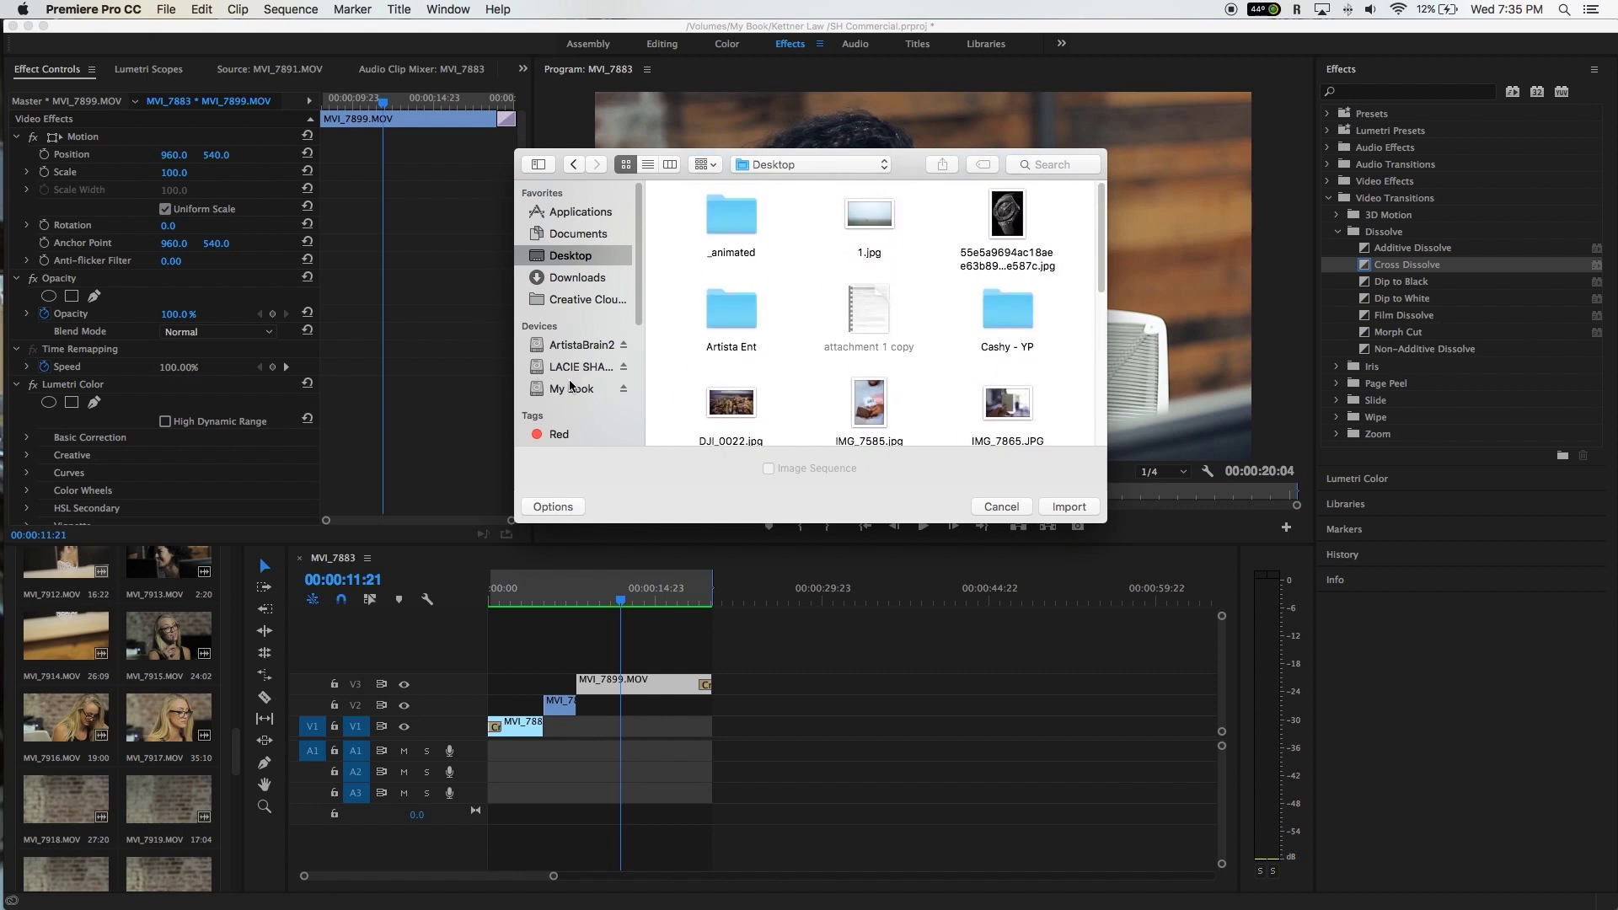
pyautogui.click(573, 347)
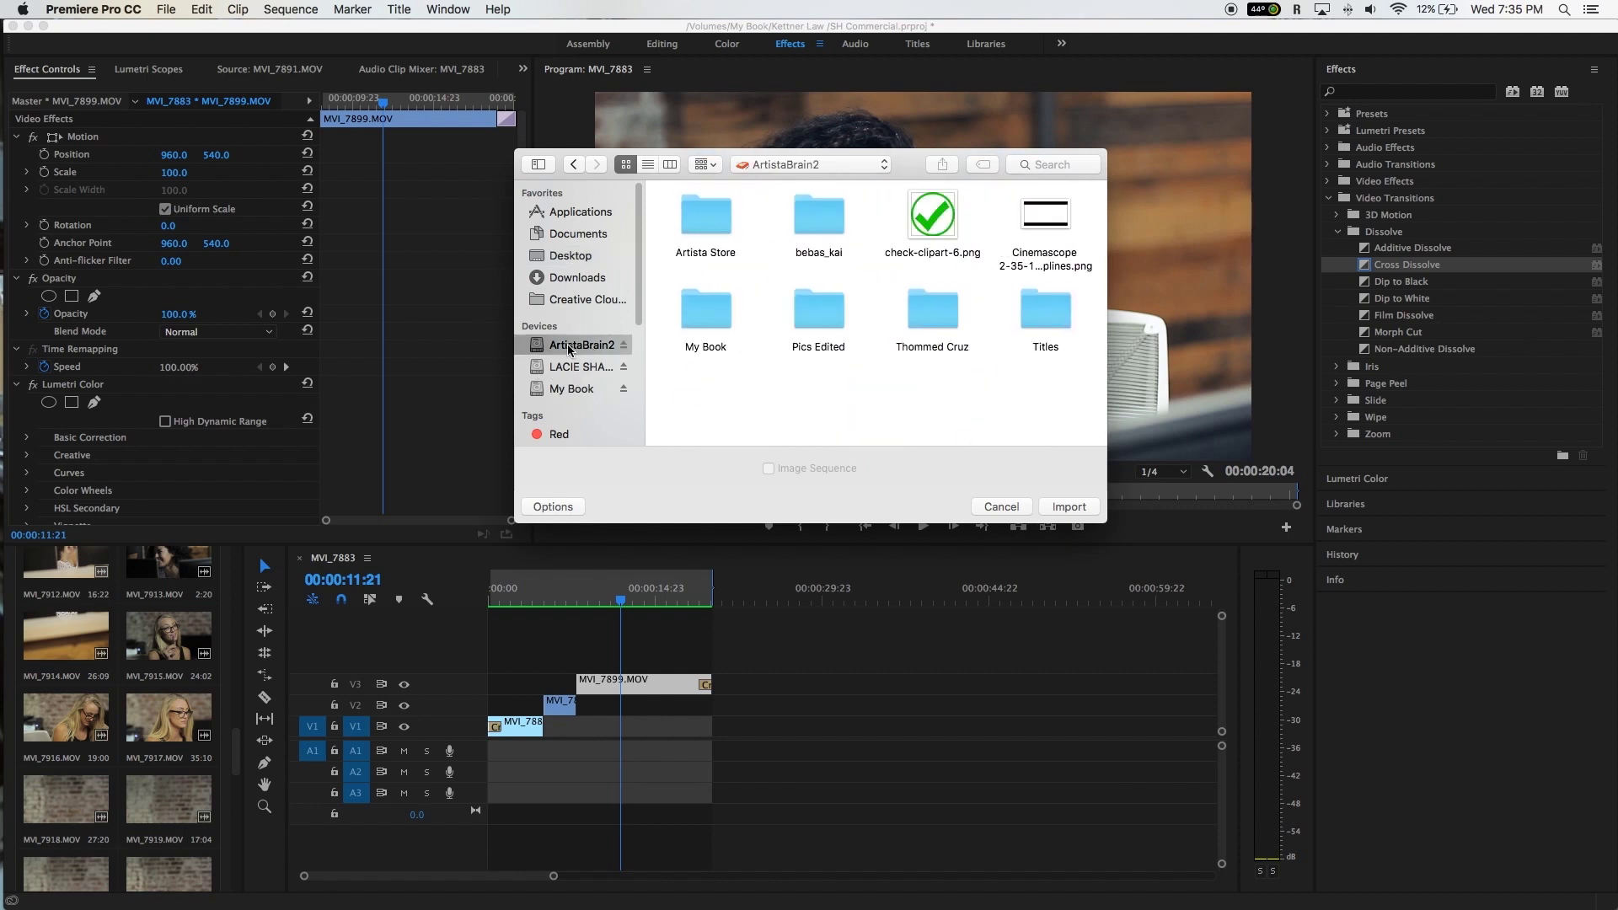
pyautogui.click(1050, 221)
pyautogui.click(1052, 505)
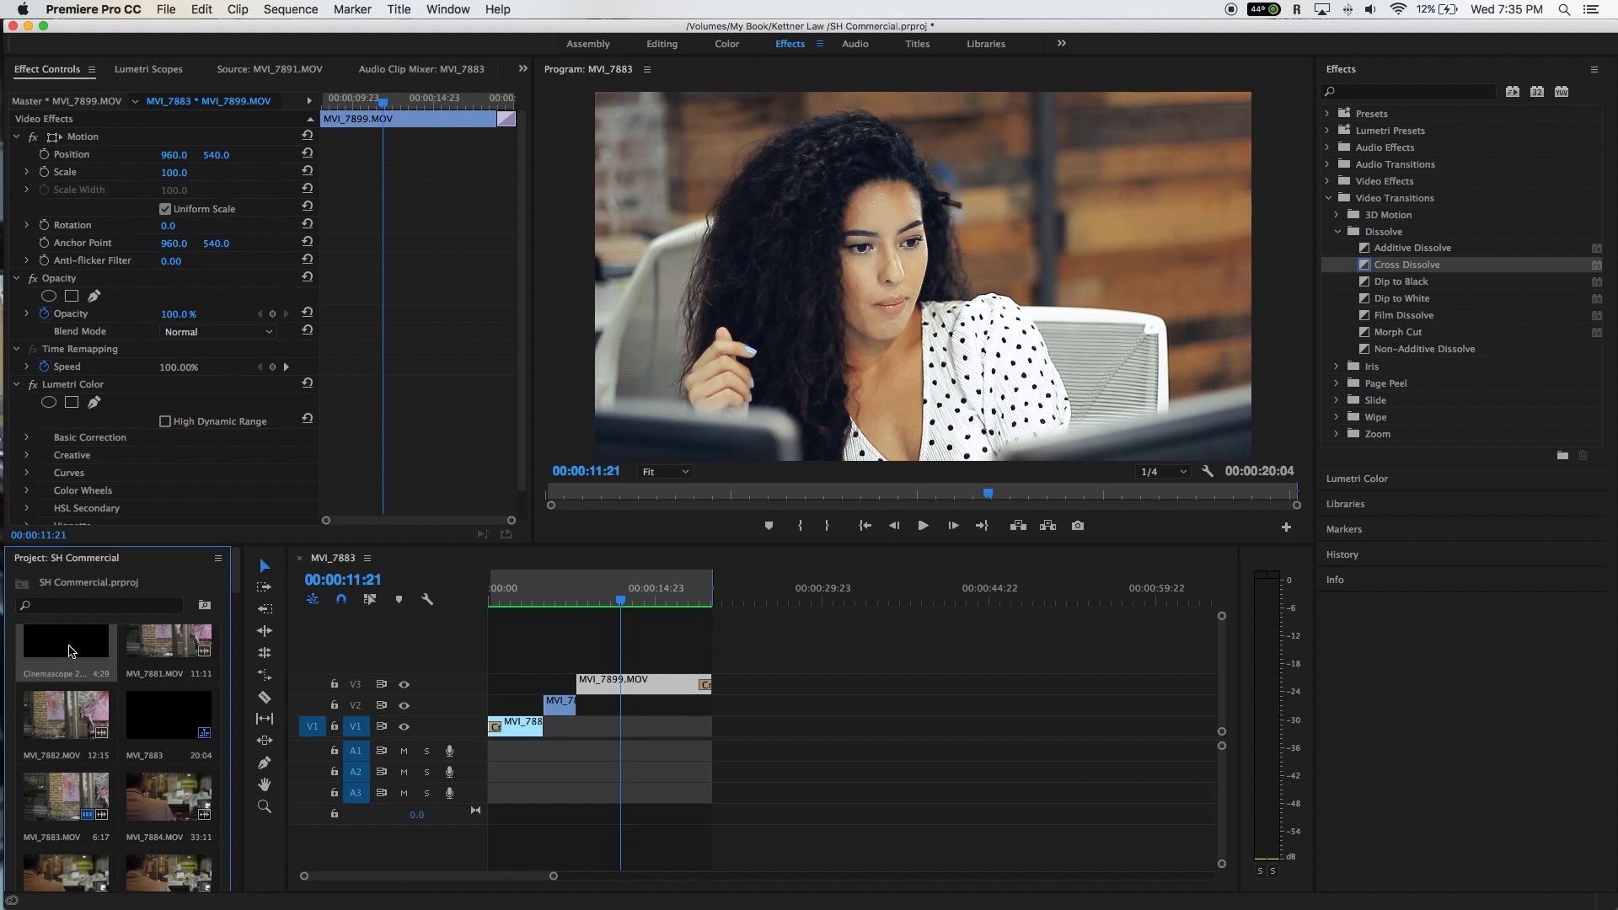
# Step: Place the Cinemascope croplines image on V4 above MVI_7899.MOV and extend it to the end of that clip
pyautogui.moveTo(70, 659); pyautogui.dragTo(604, 663)
pyautogui.click(782, 600)
pyautogui.click(591, 603)
pyautogui.moveTo(634, 661); pyautogui.dragTo(712, 662)
pyautogui.moveTo(714, 421); pyautogui.dragTo(714, 421)
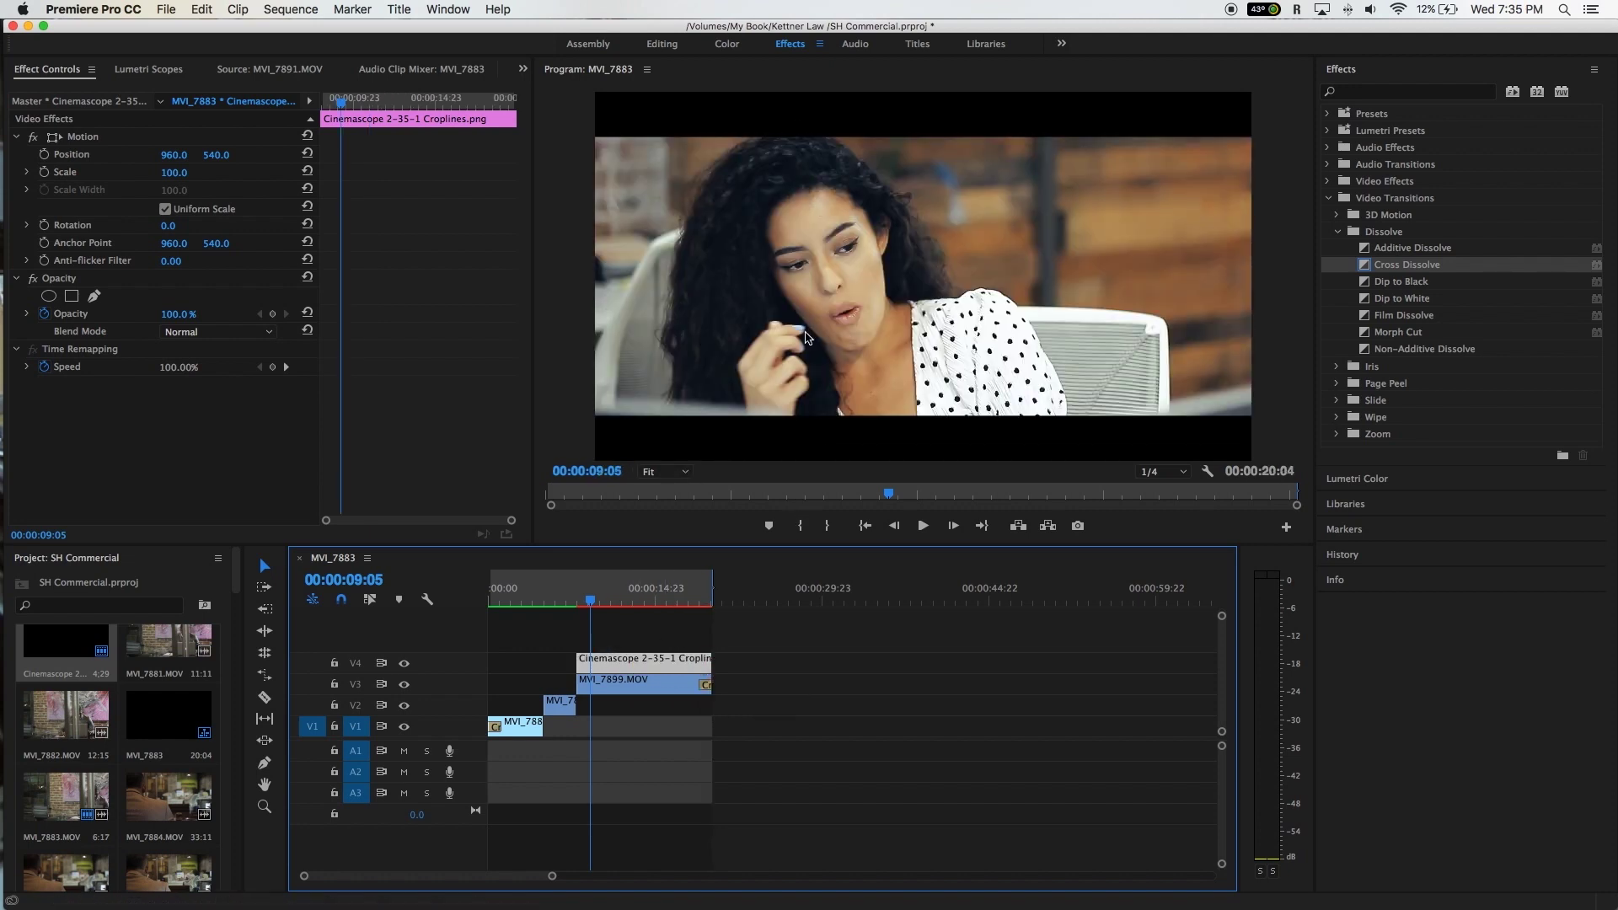
# Step: Try scaling the Cinemascope croplines overlay down to 62 and set its scale back to 100
pyautogui.click(609, 688)
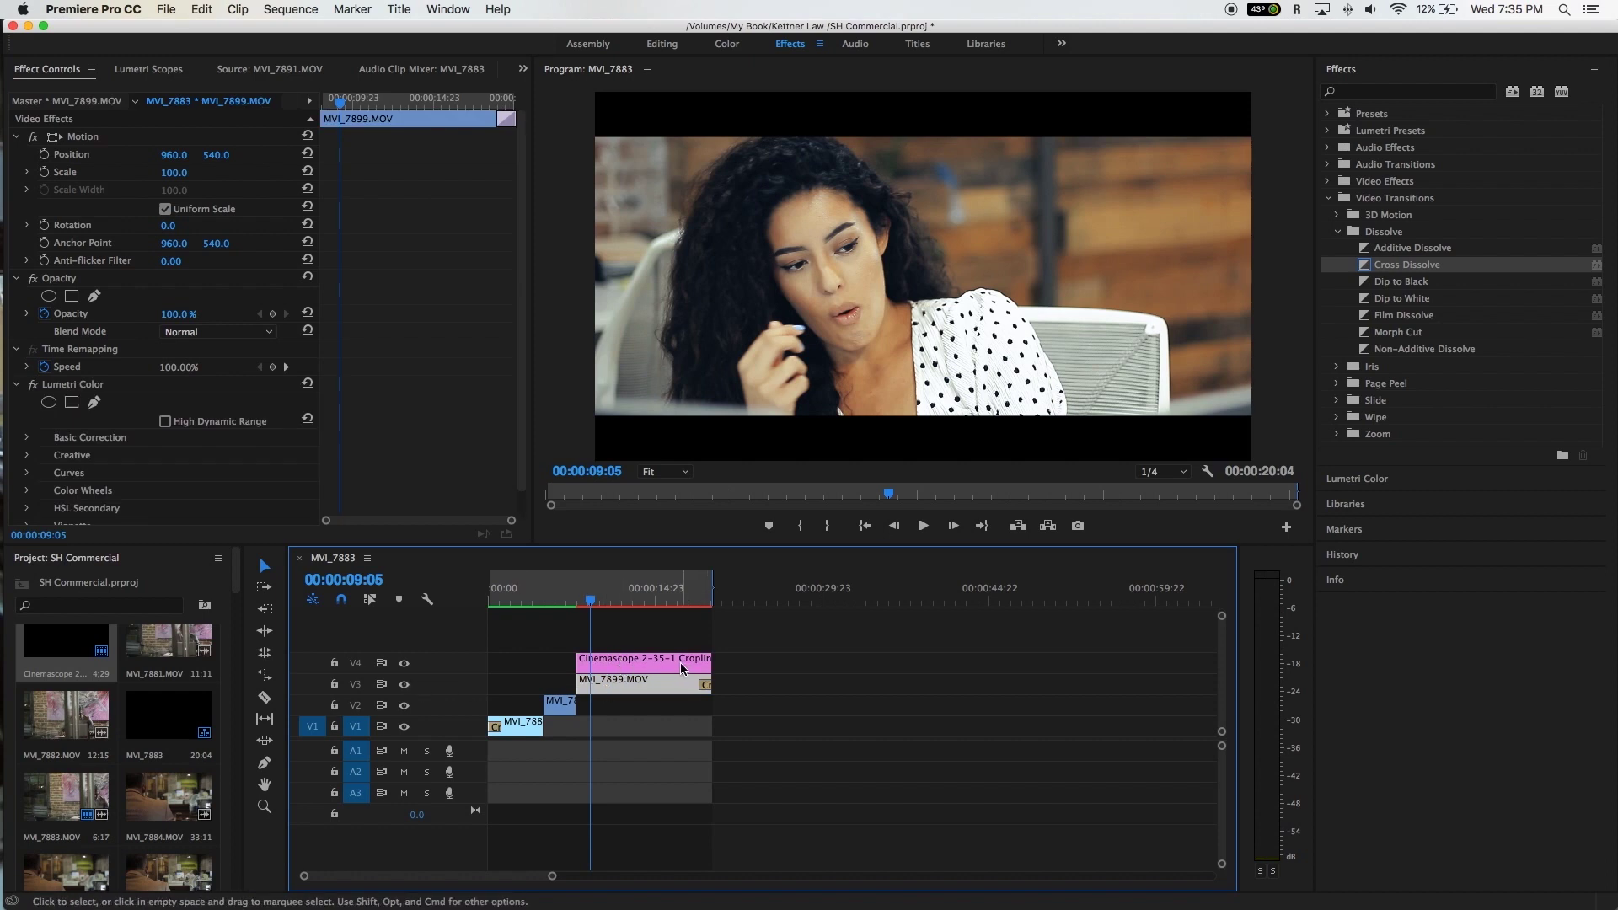
pyautogui.doubleClick(70, 651)
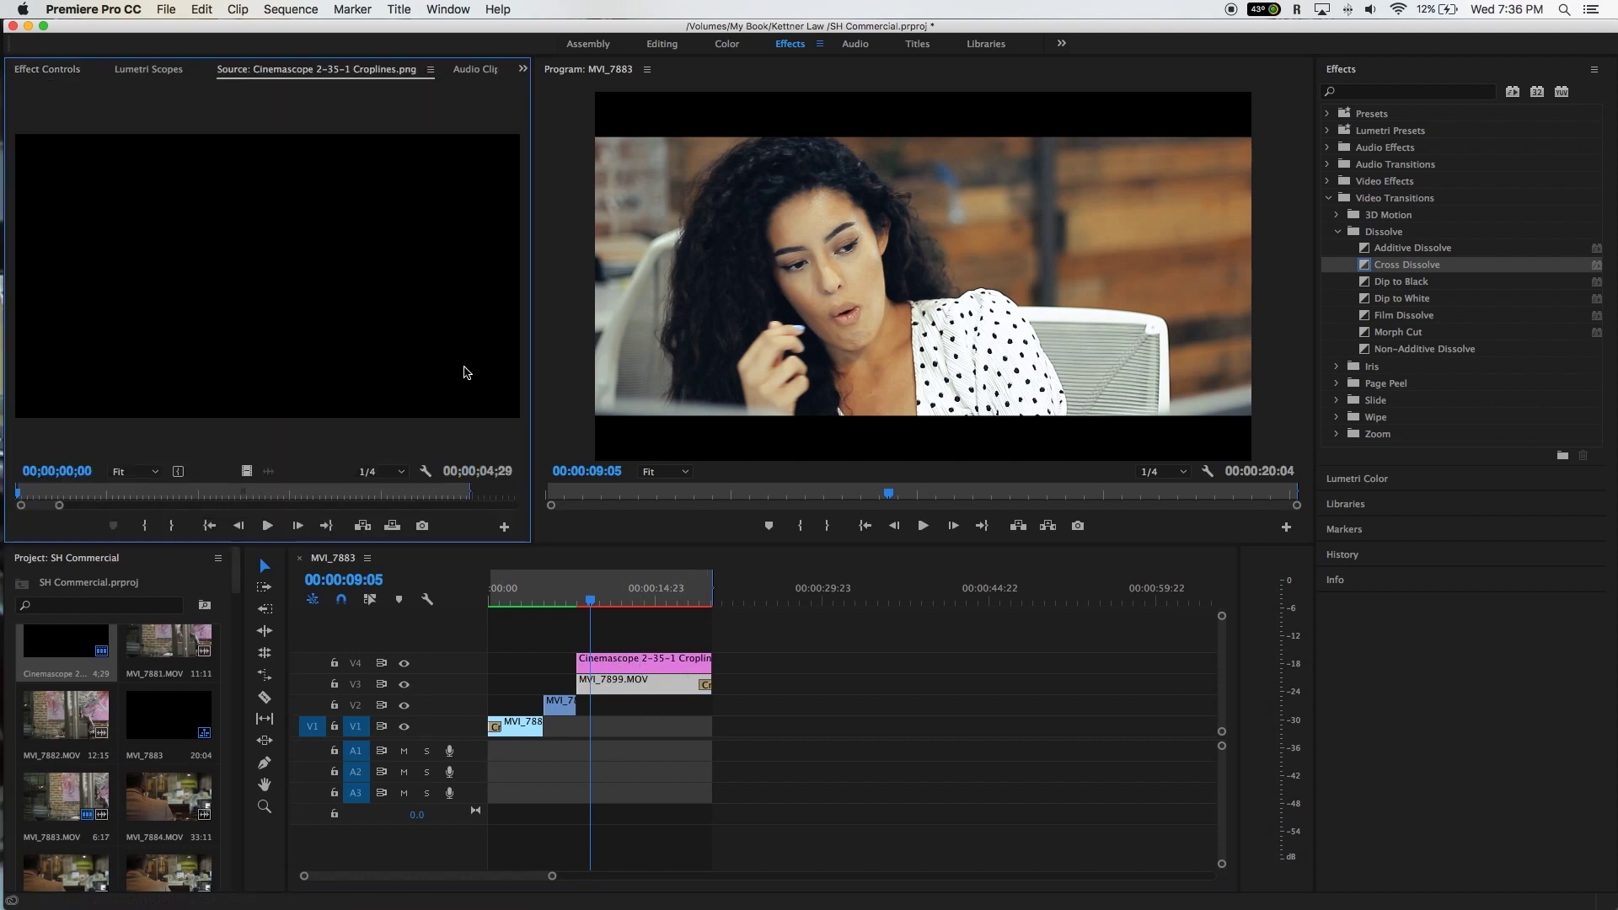
pyautogui.click(610, 659)
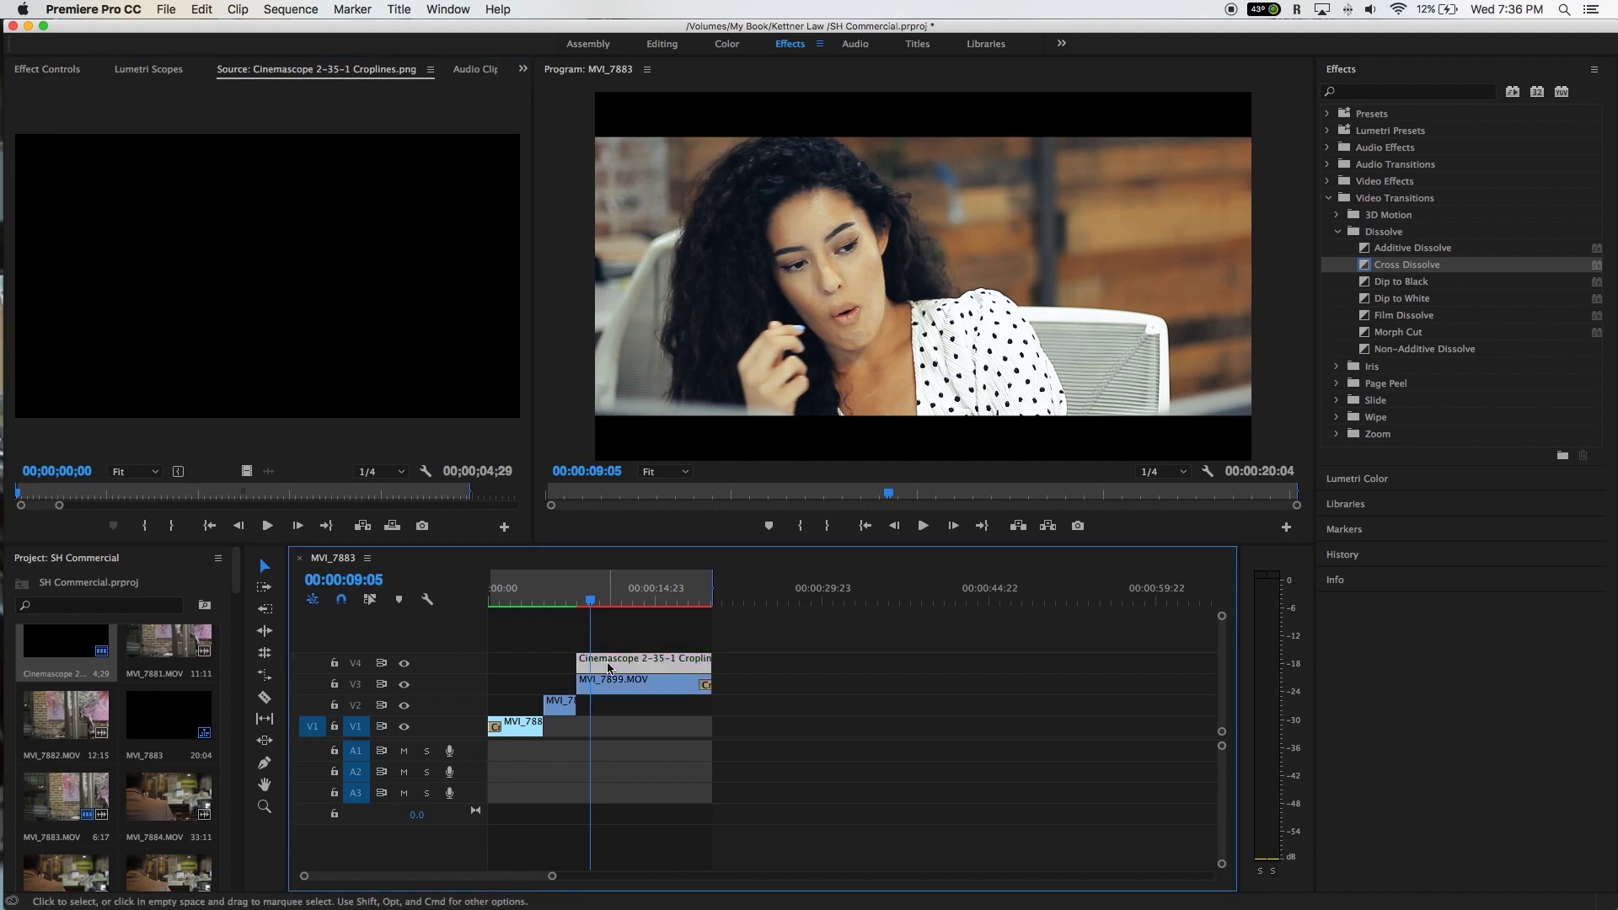
pyautogui.click(46, 71)
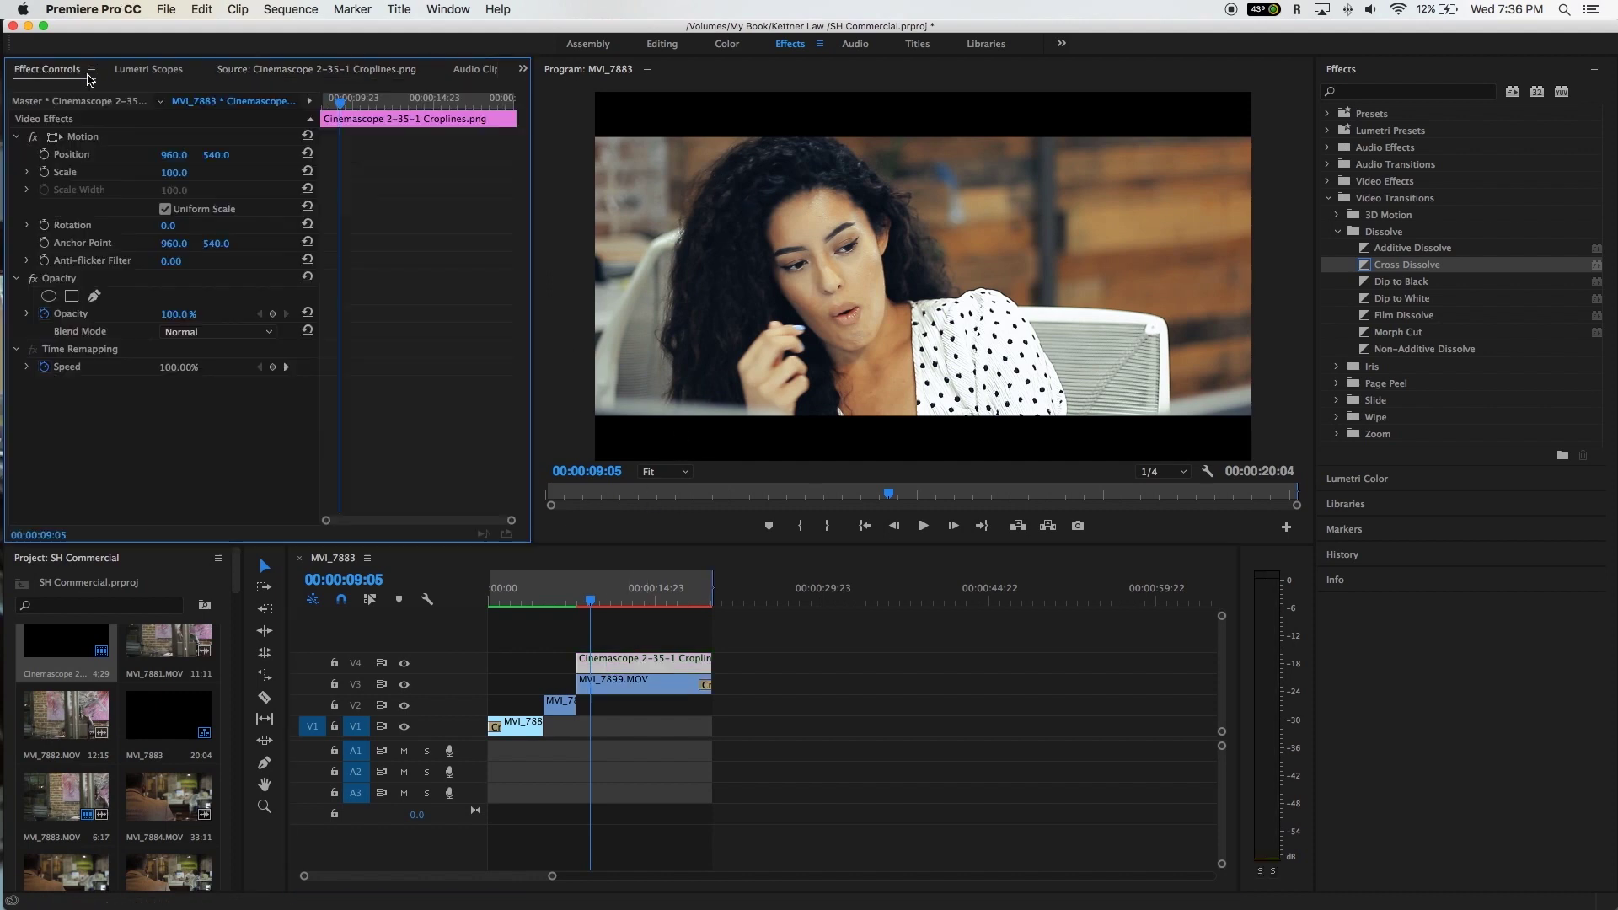
pyautogui.moveTo(175, 167); pyautogui.dragTo(170, 172)
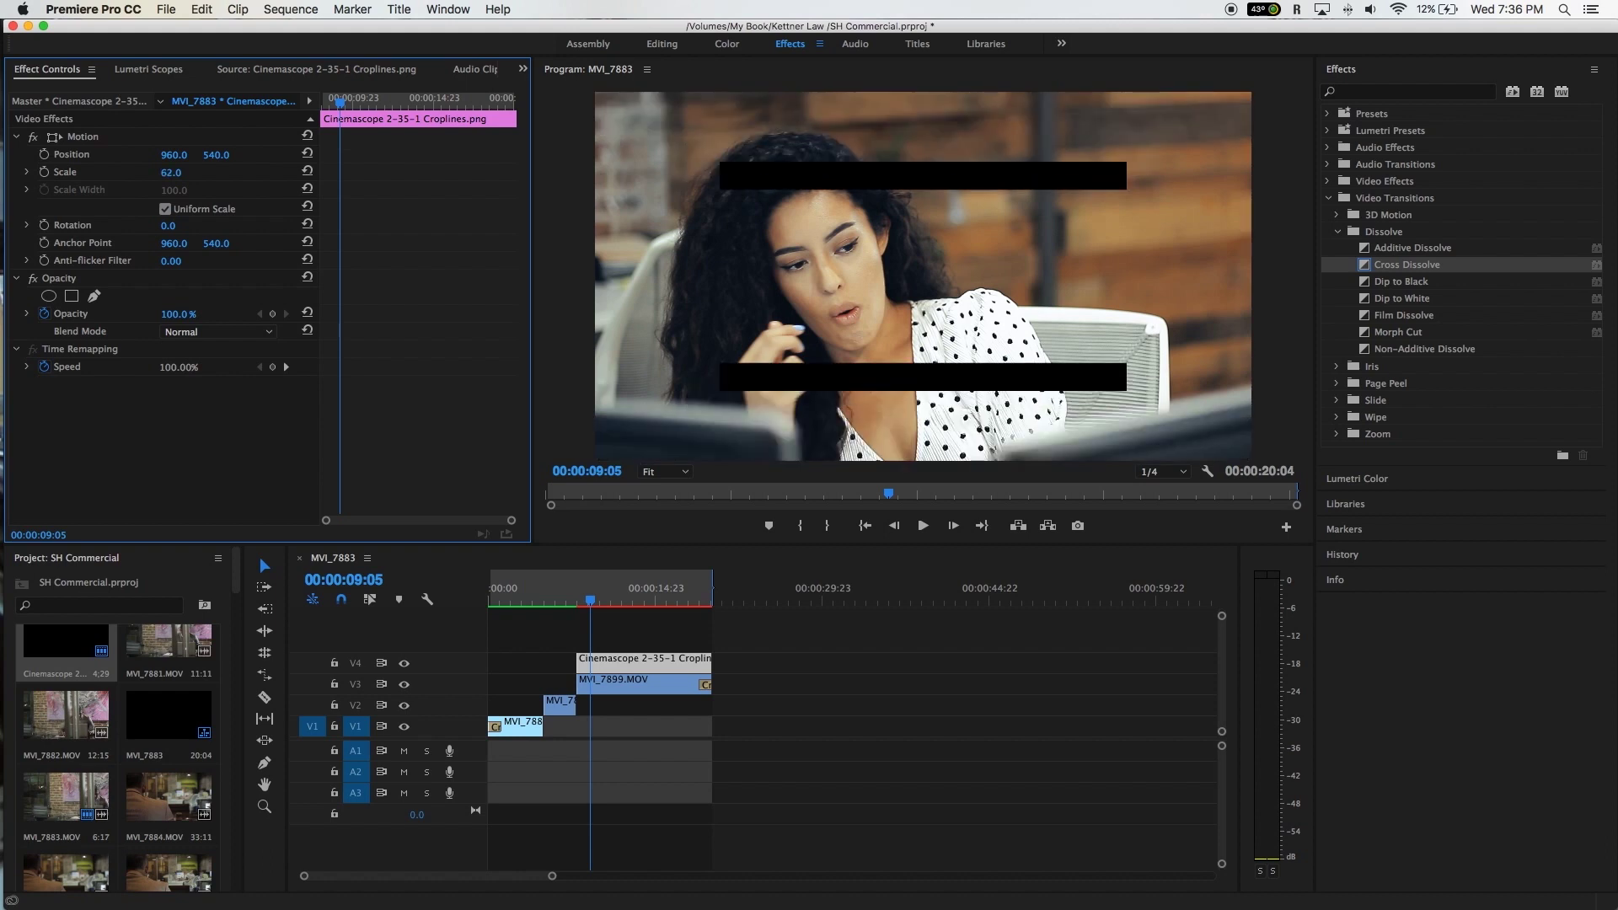
pyautogui.click(182, 172)
pyautogui.write('100')
pyautogui.press('Return')
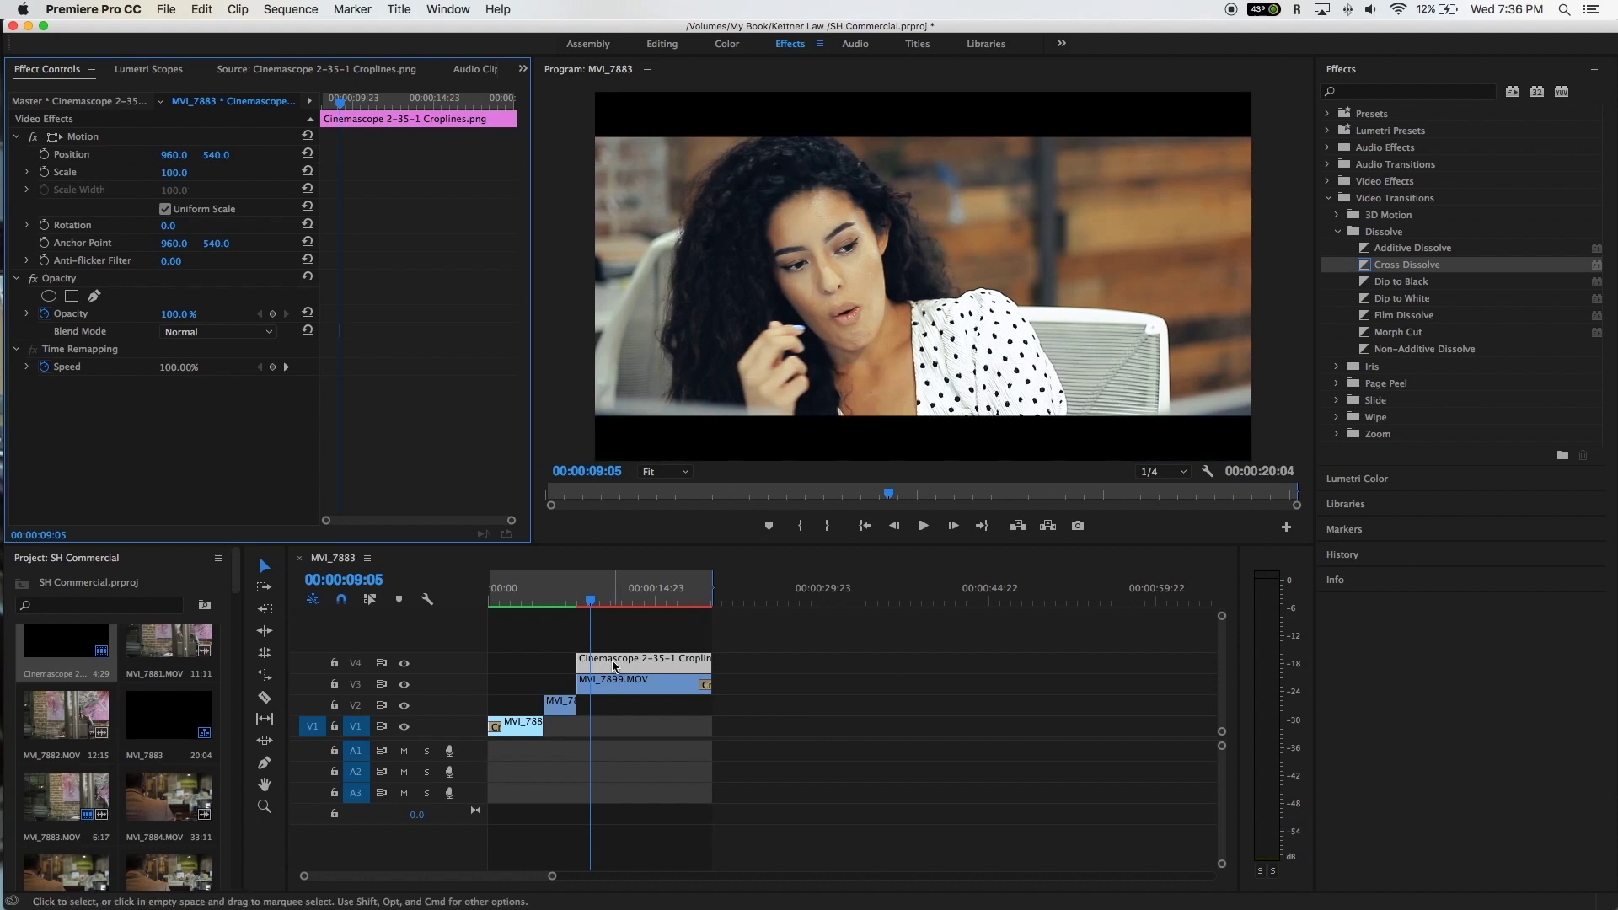
# Step: Preview the Cinemascope croplines stretched back to the start of the sequence and delete the overlay from V4
pyautogui.moveTo(578, 660); pyautogui.dragTo(490, 660)
pyautogui.press('Home')
pyautogui.press('space')
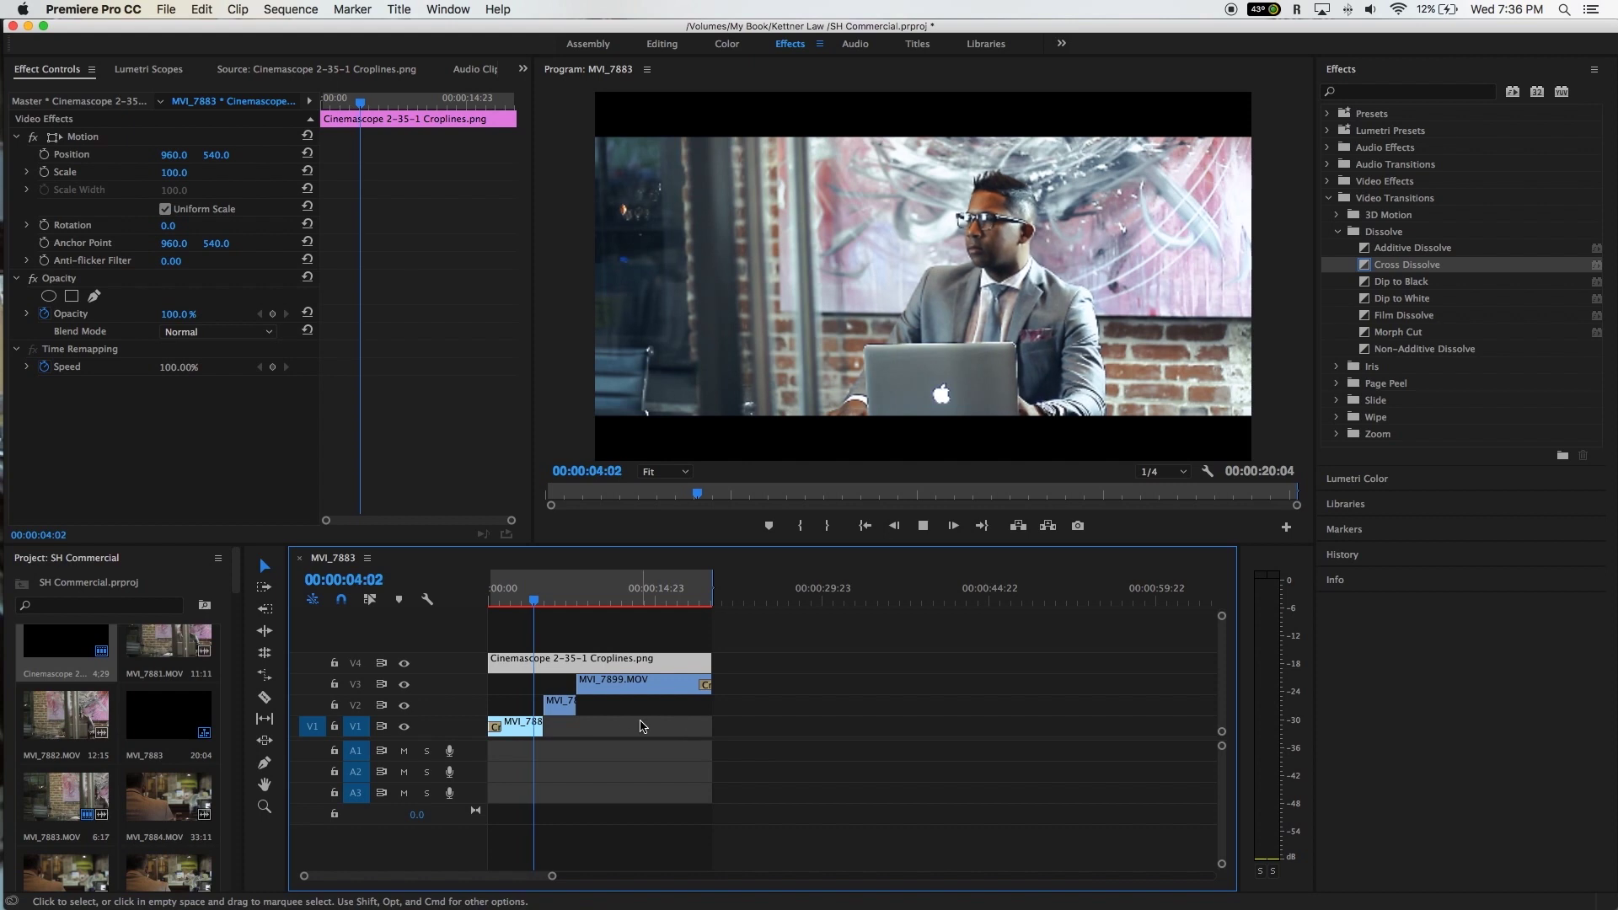
pyautogui.press('space')
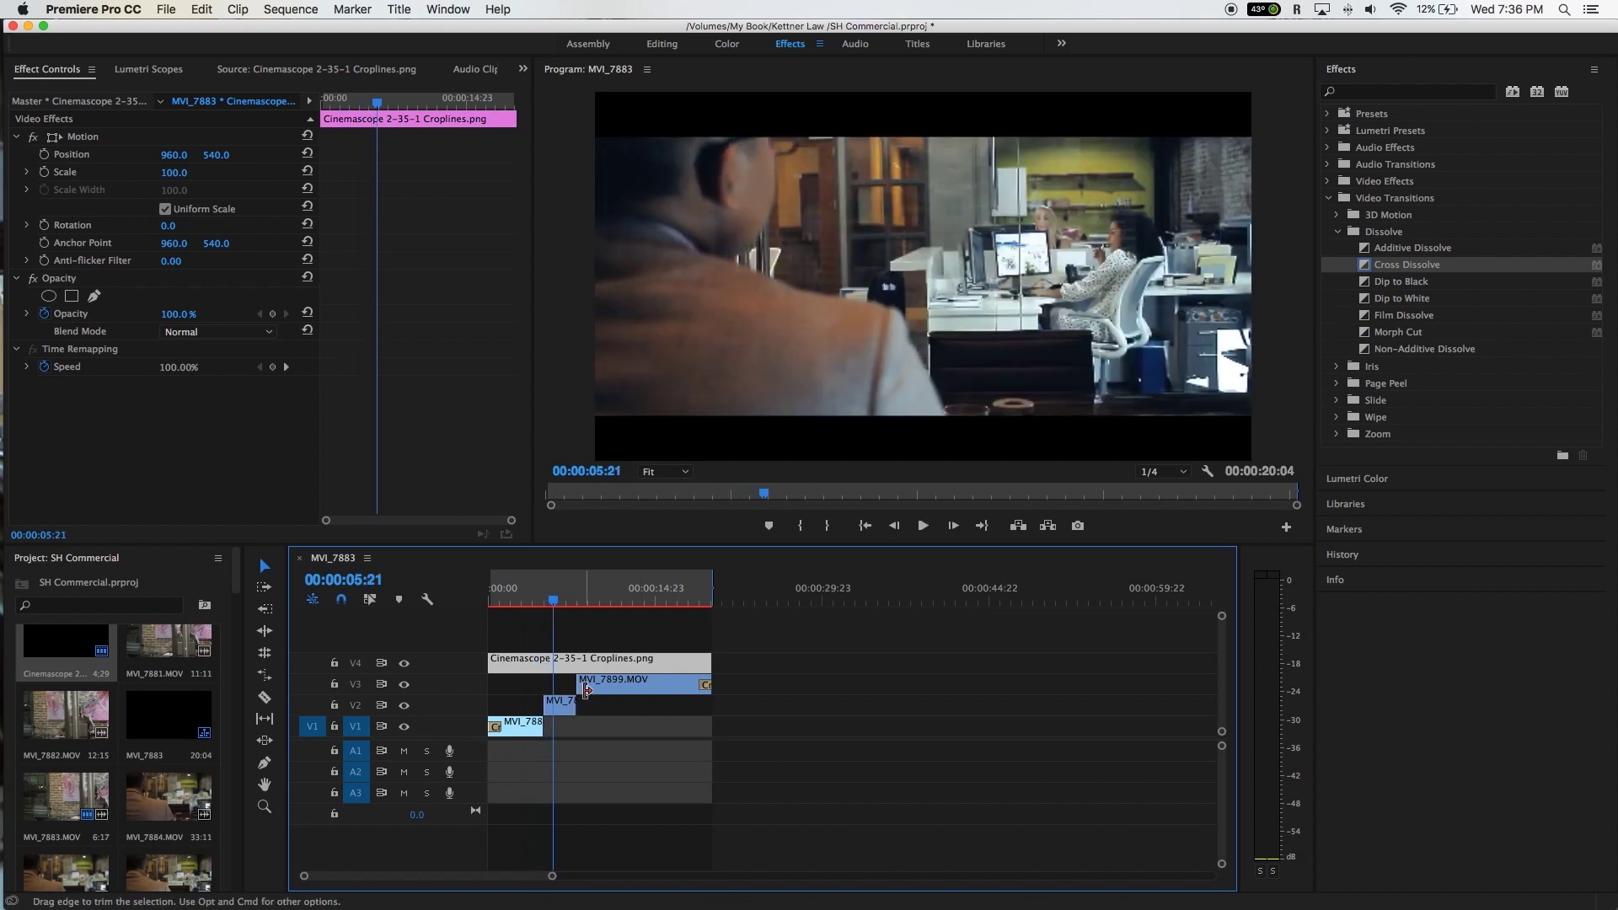
pyautogui.press('Delete')
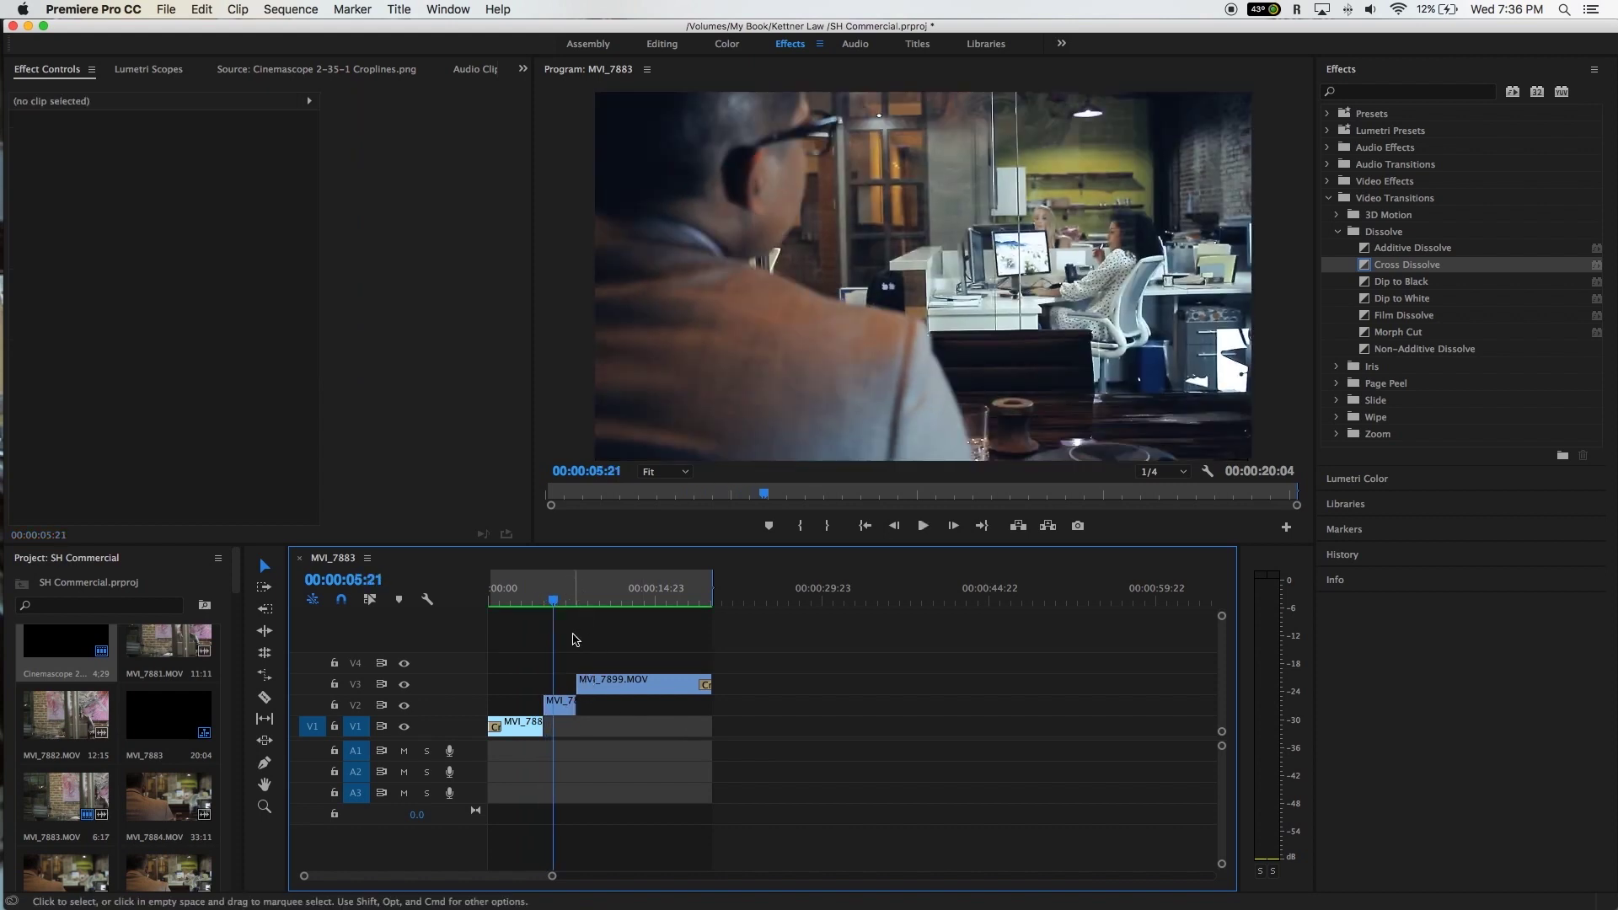
# Step: Open the media export settings for the sequence and set the QuickTime video codec to MPEG-4 Video
pyautogui.click(179, 6)
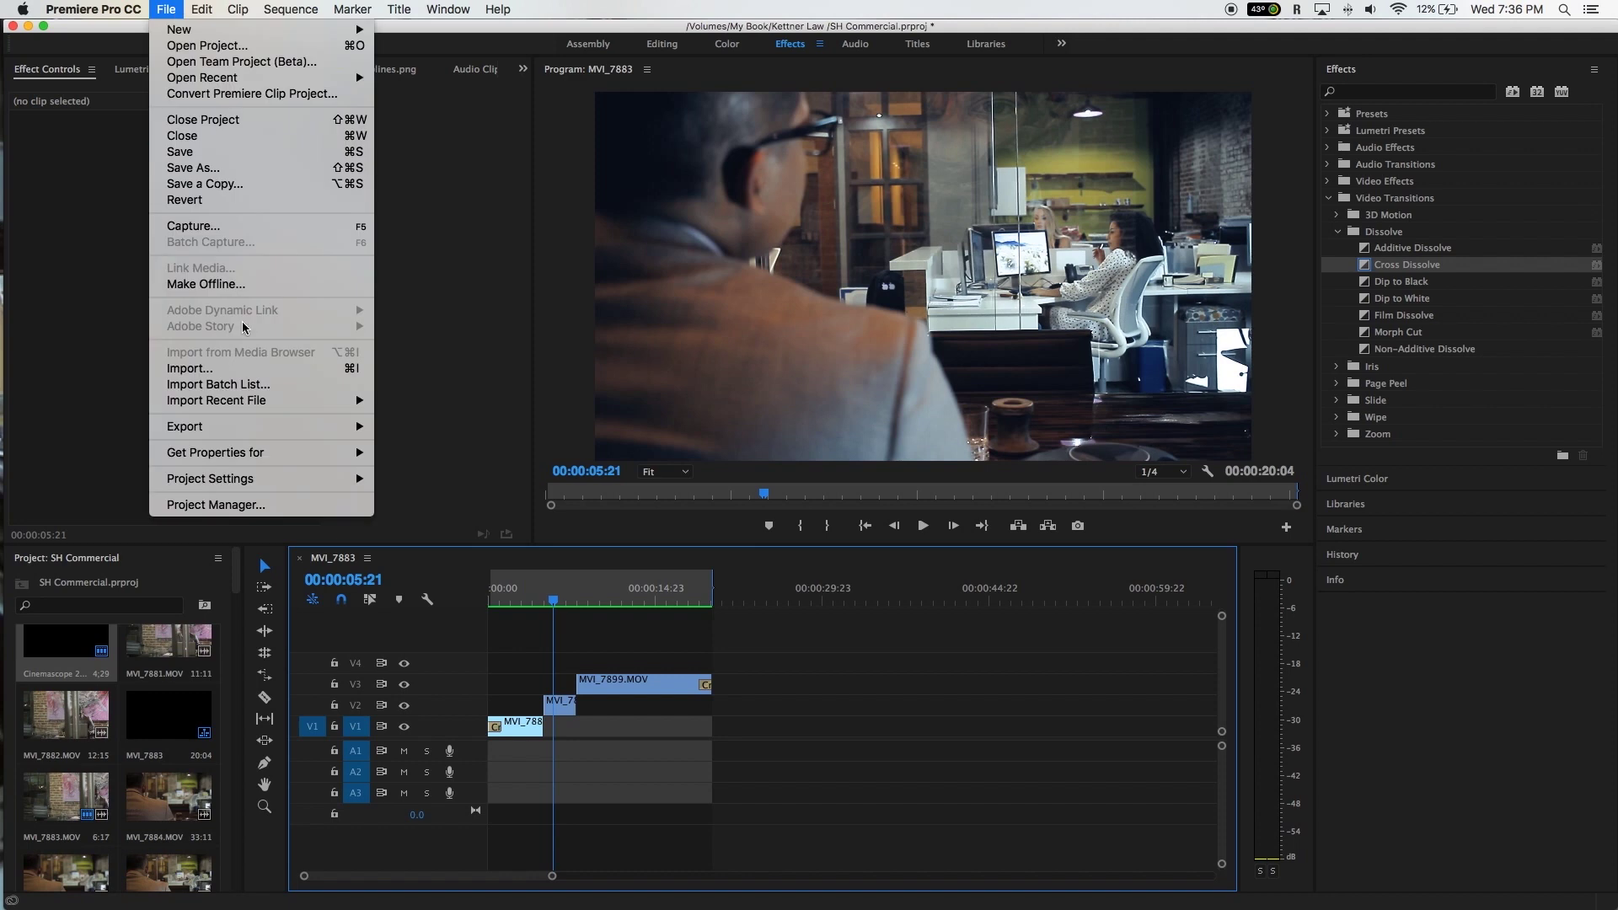
pyautogui.moveTo(224, 427)
pyautogui.click(405, 427)
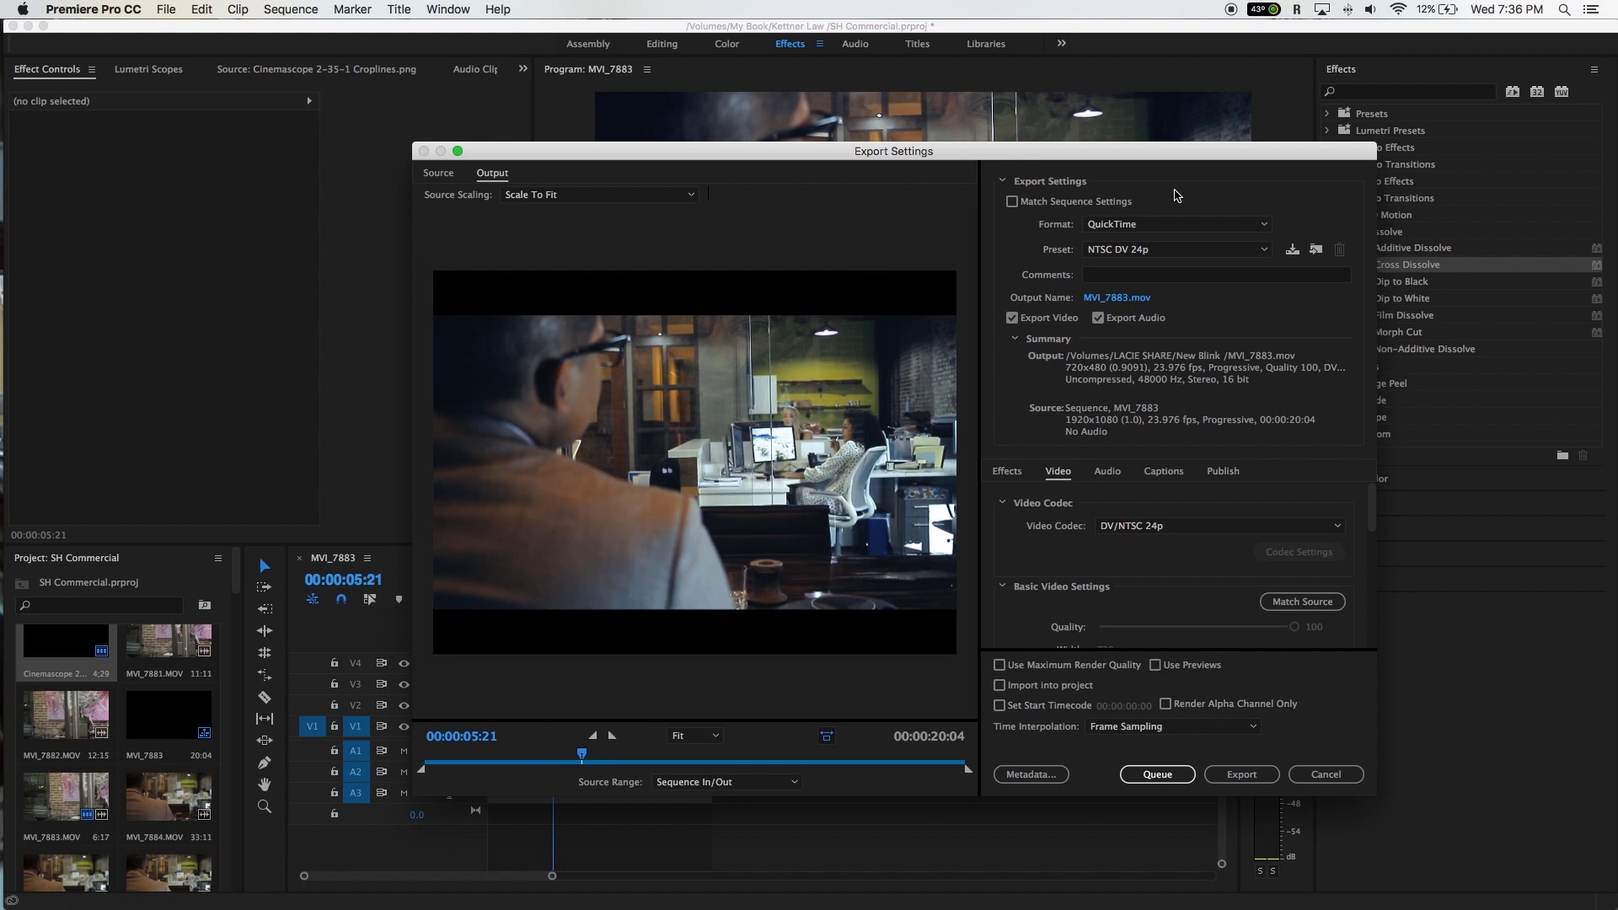
pyautogui.scroll(-1, 1084, 523)
pyautogui.click(1155, 511)
pyautogui.scroll(-5, 1201, 621)
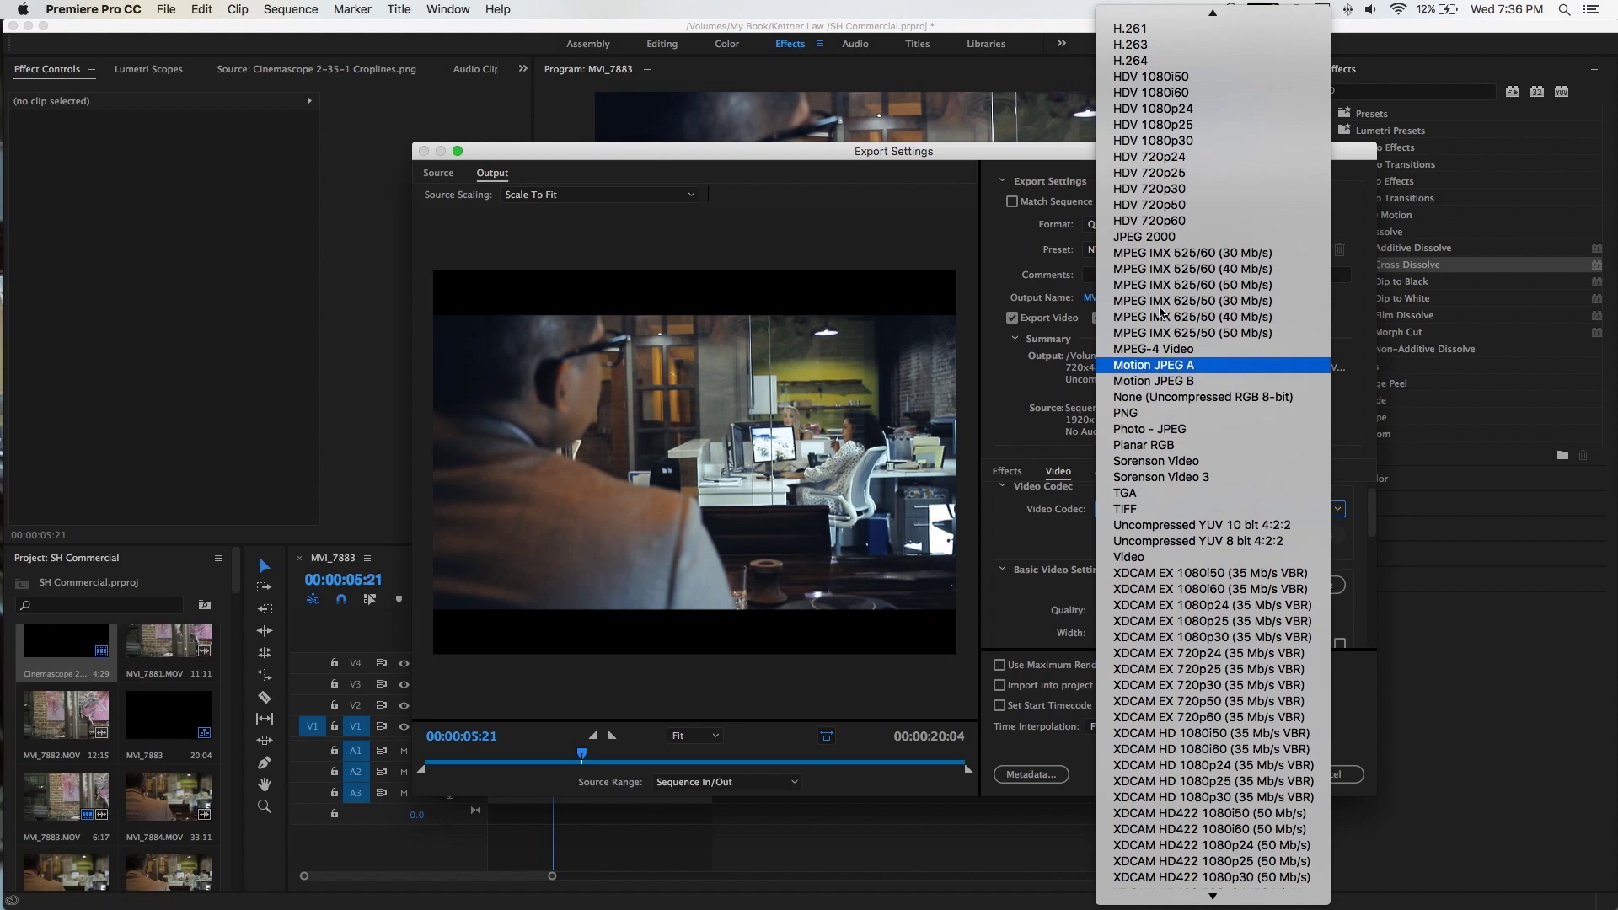
pyautogui.scroll(2, 1204, 368)
pyautogui.click(1230, 473)
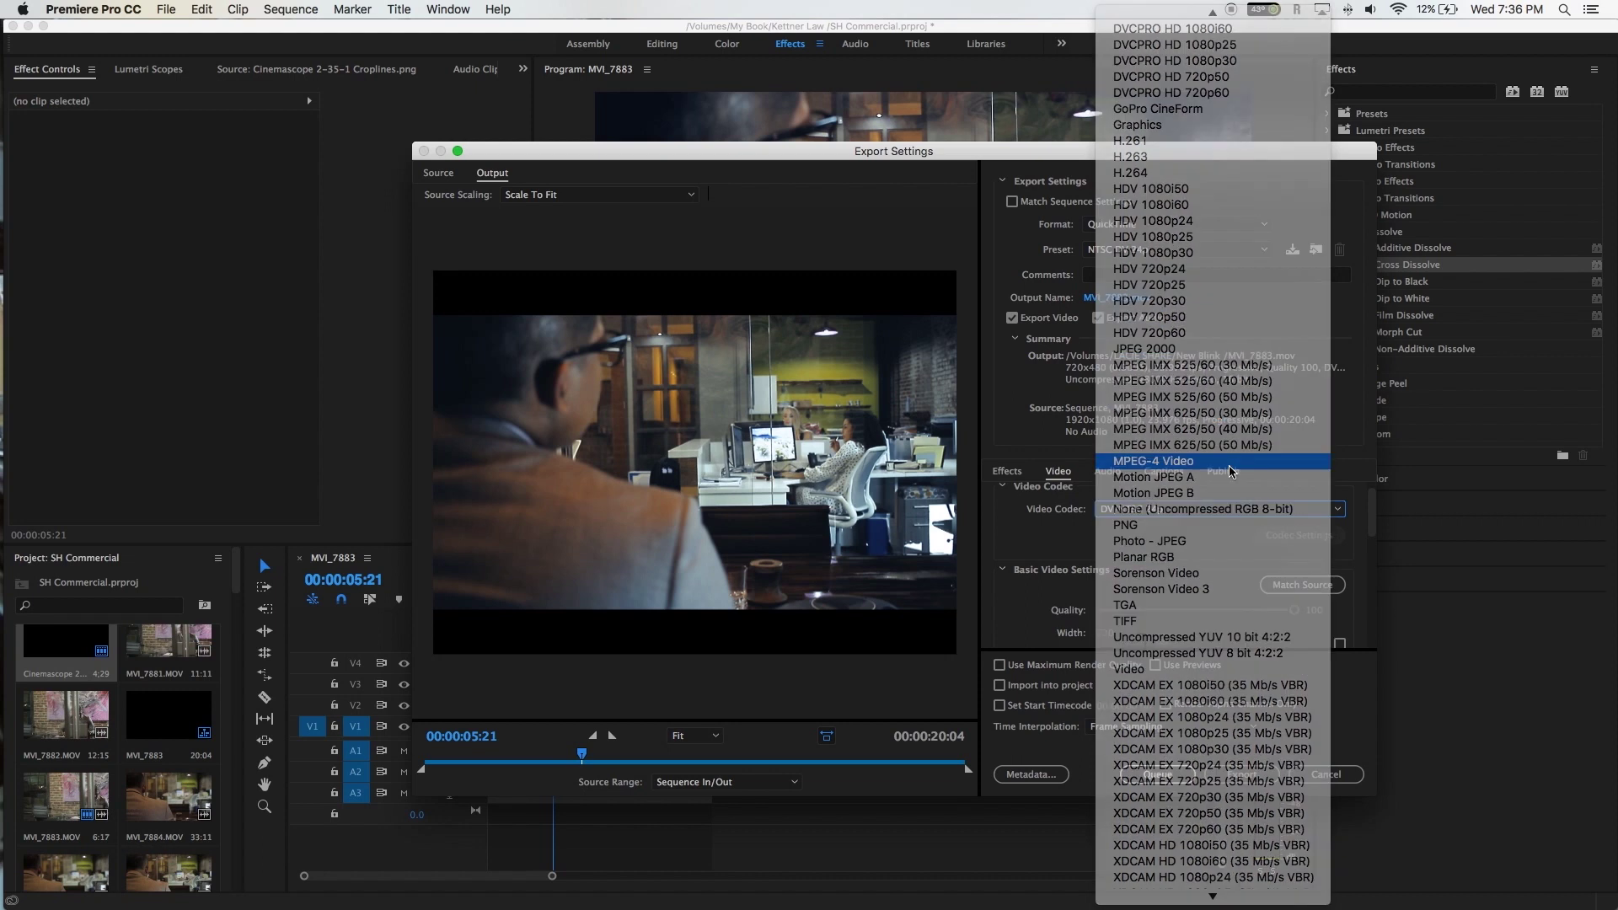
# Step: Match the export's basic video settings to the source sequence
pyautogui.scroll(-1, 1110, 560)
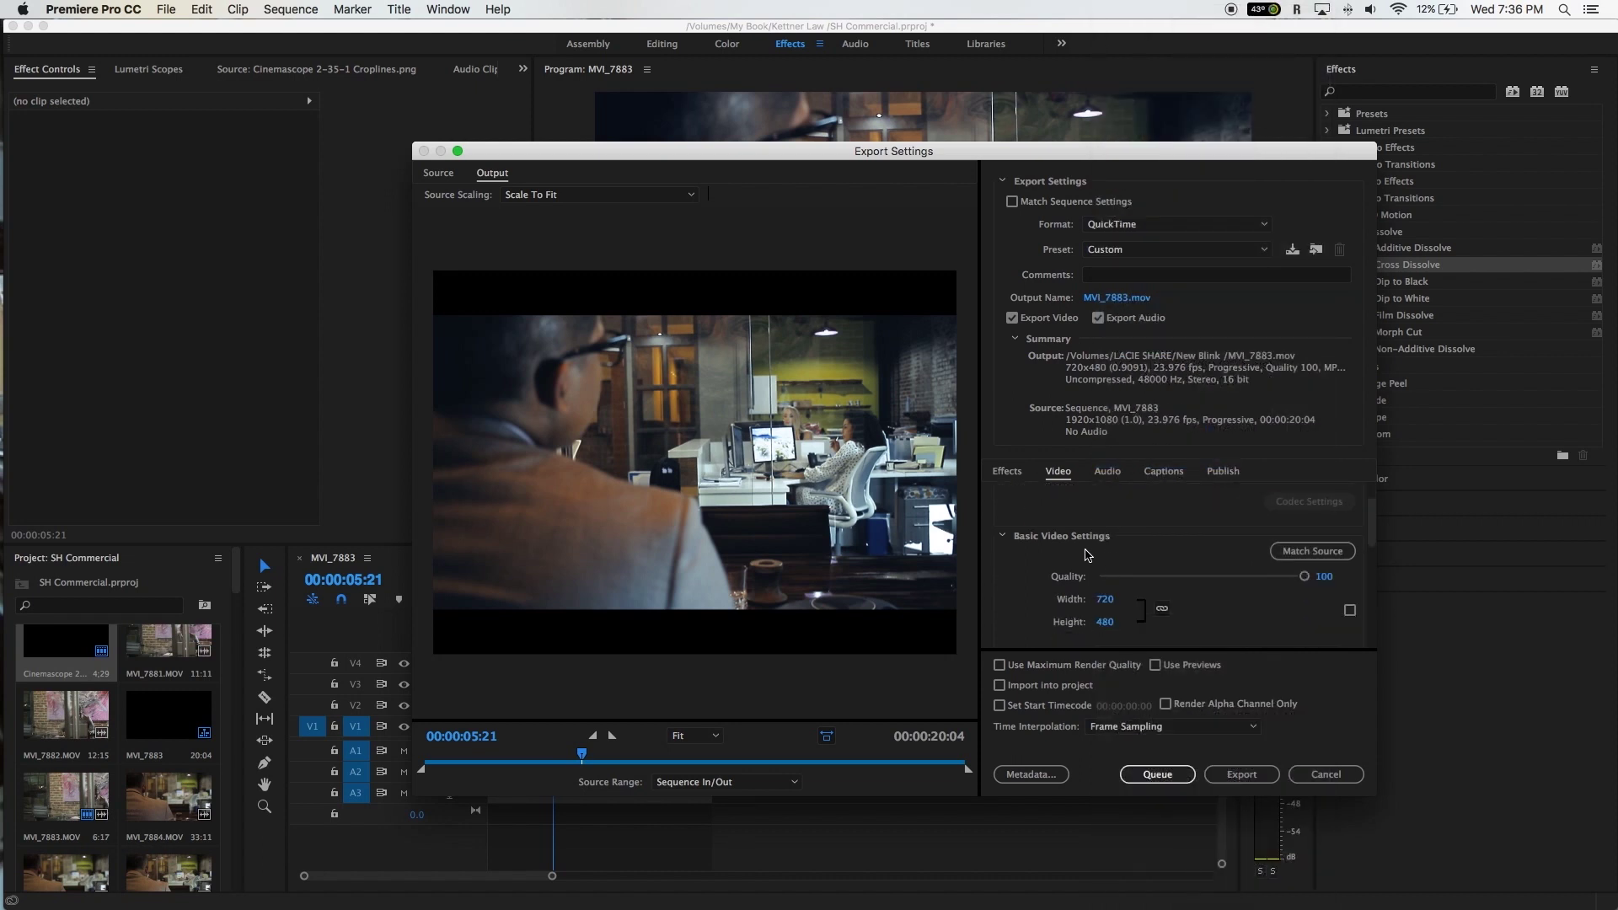
pyautogui.click(1314, 567)
pyautogui.scroll(2, 1321, 560)
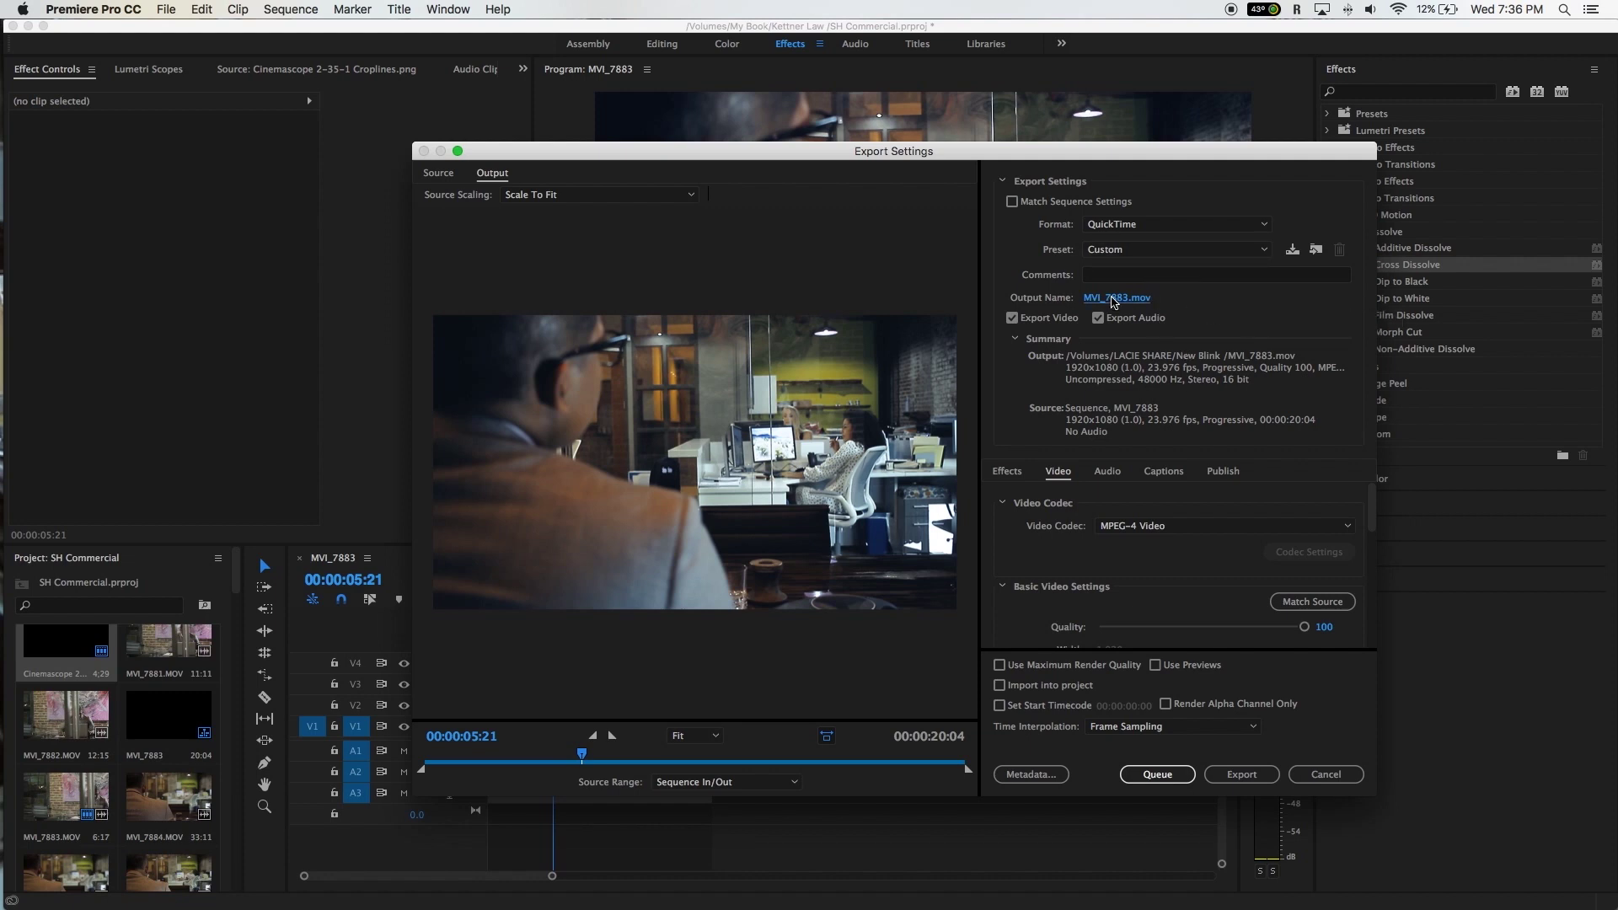
# Step: Name the export file Commercial Kettner Law and save it to the Kettner Law folder on the My Book drive
pyautogui.click(1113, 298)
pyautogui.write('Commercial f')
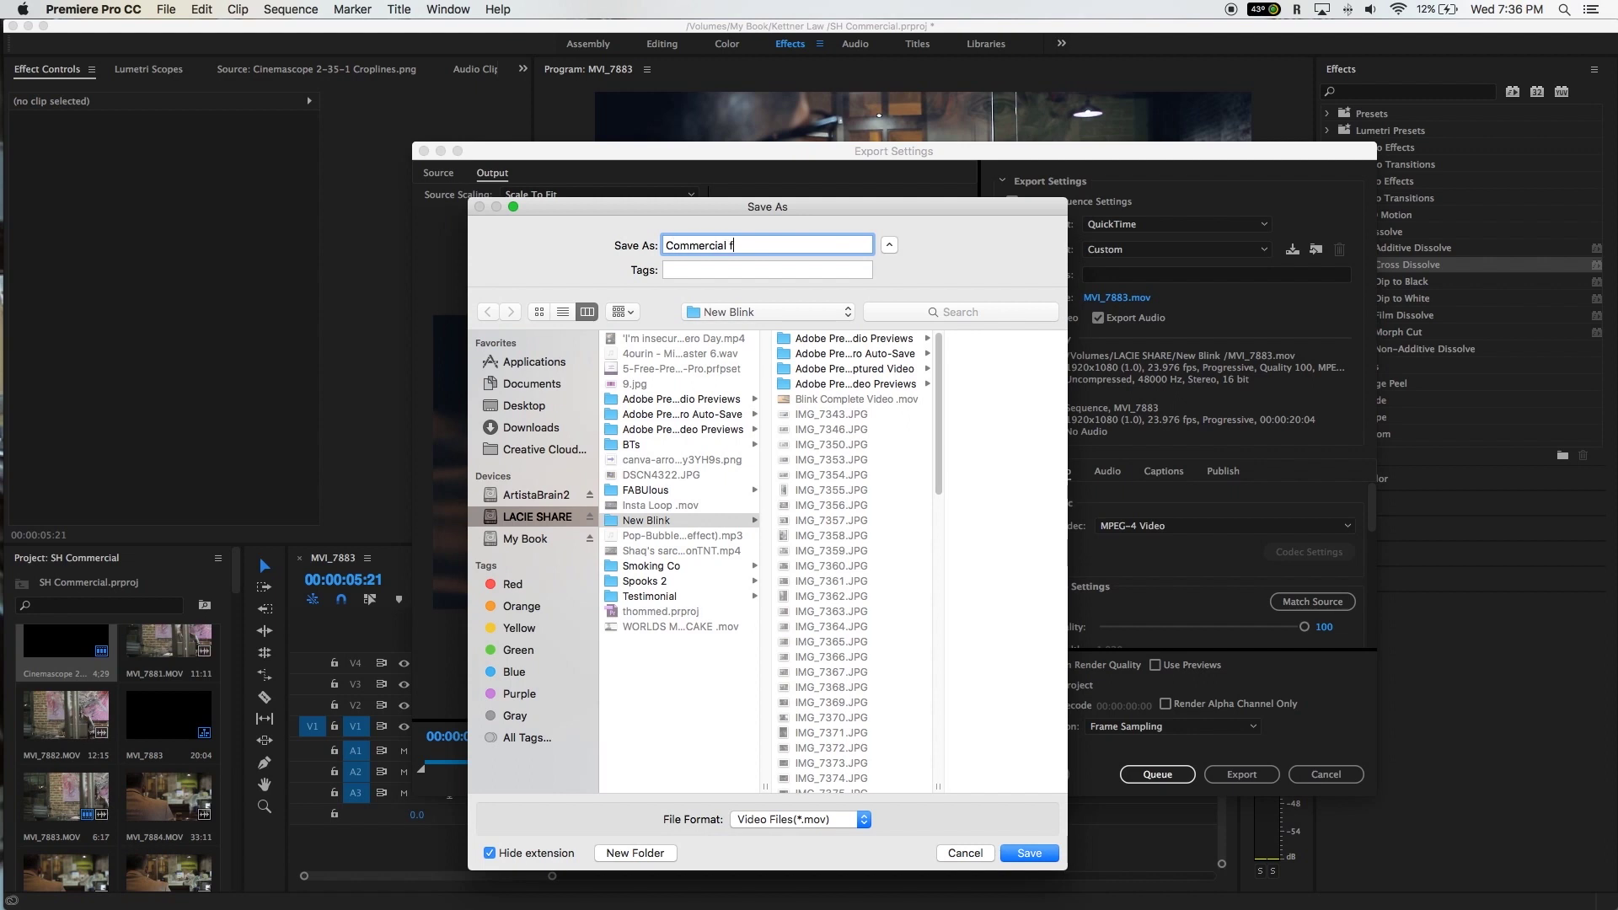
pyautogui.press('BackSpace')
pyautogui.write('Kettner Law')
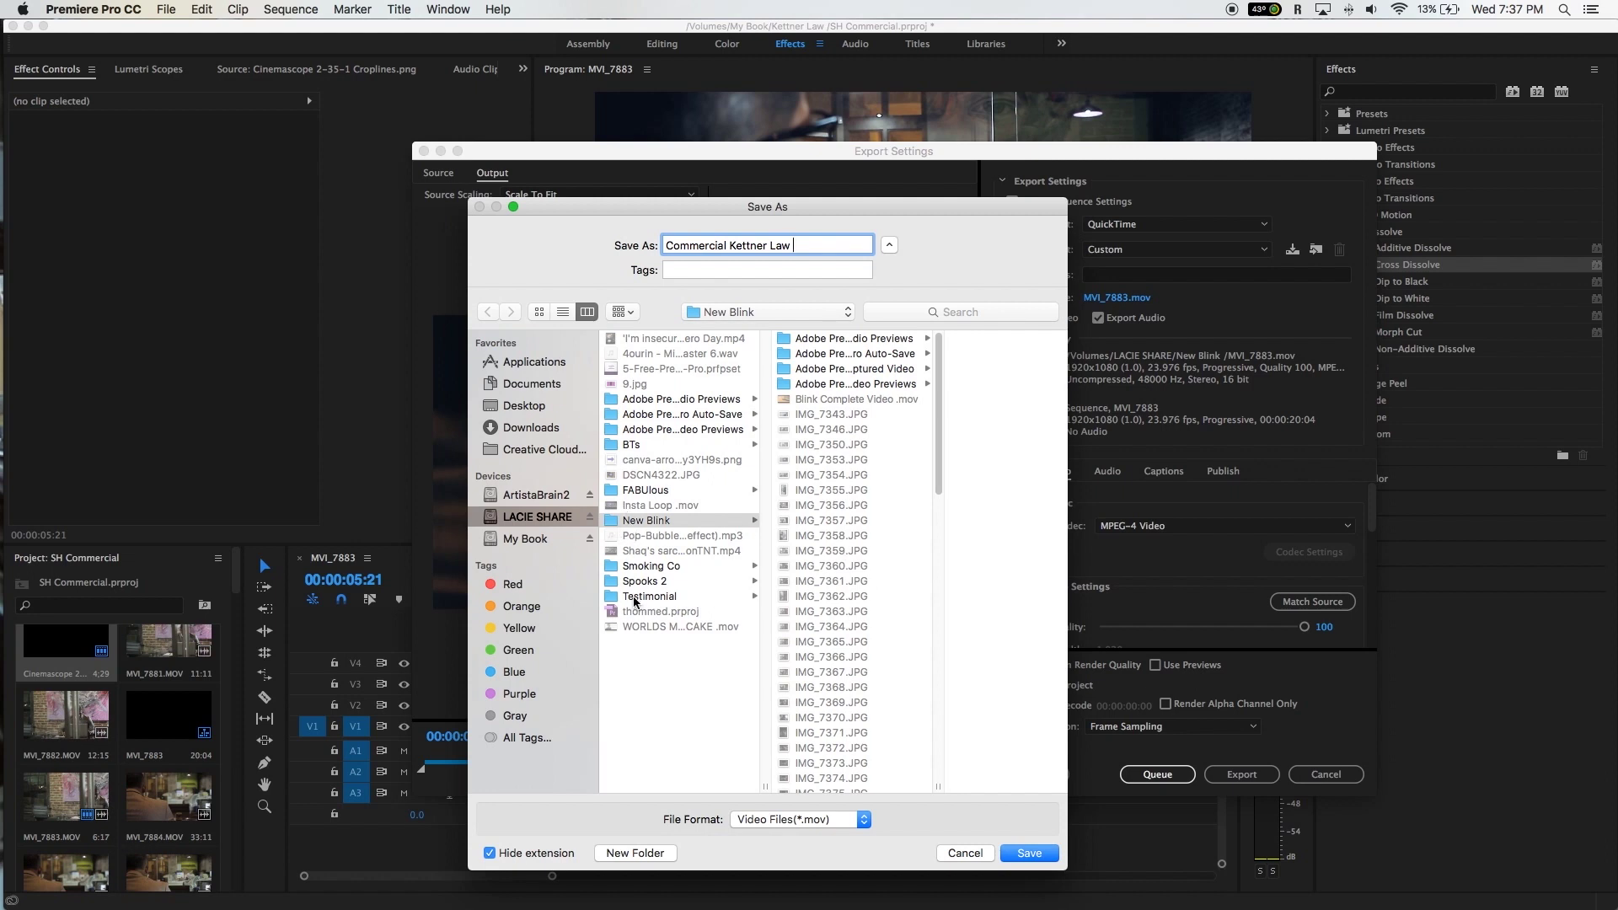
pyautogui.click(535, 540)
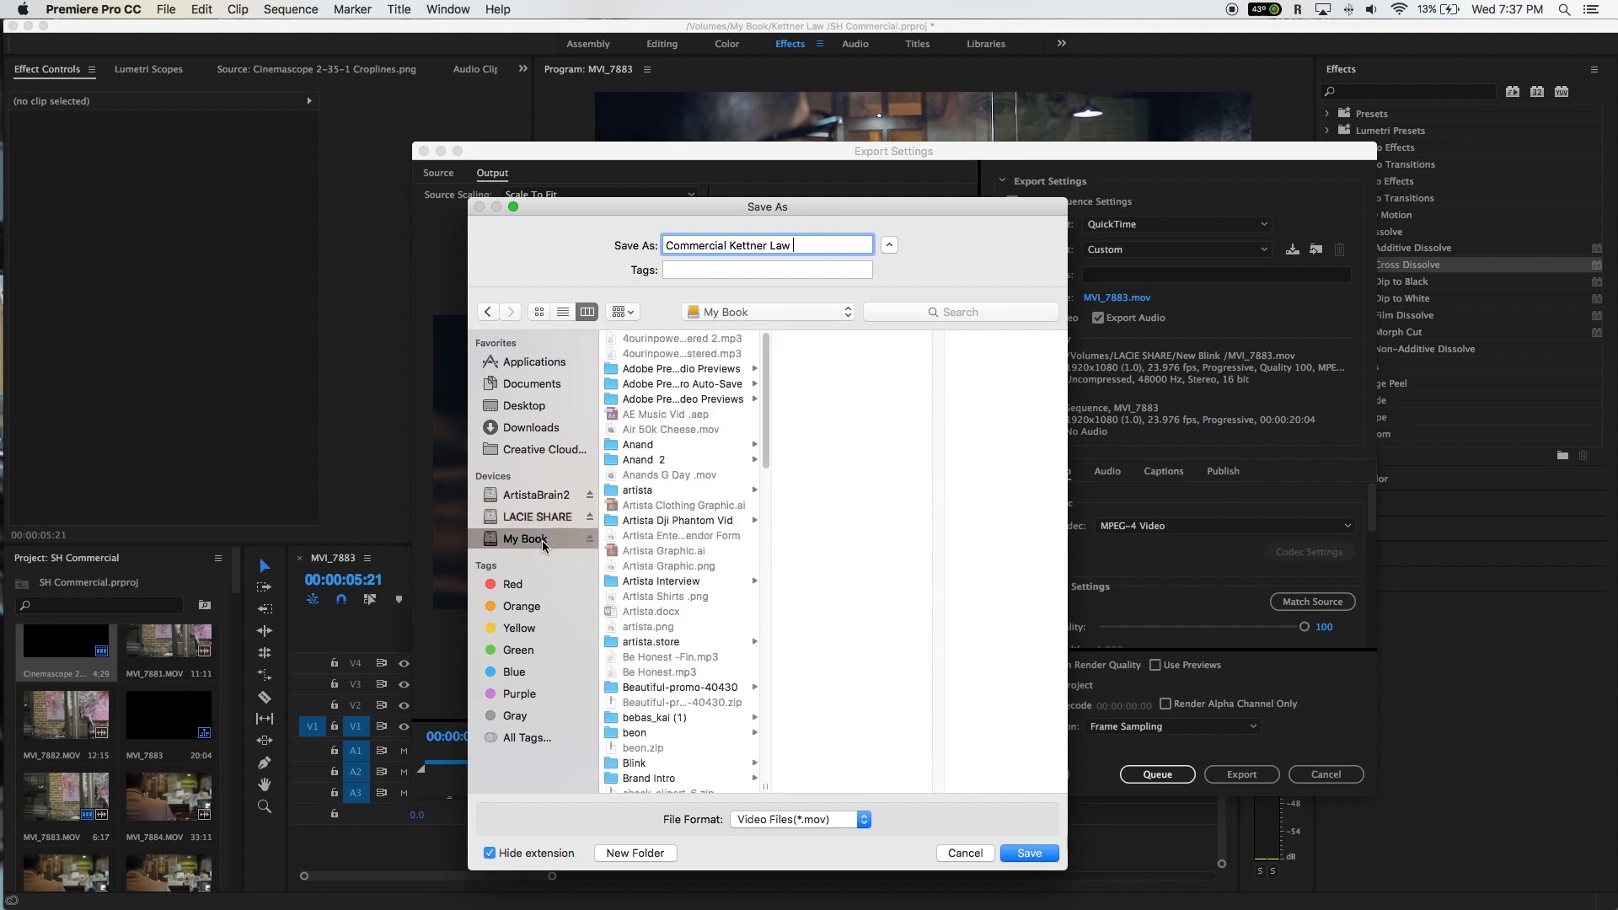
pyautogui.scroll(-15, 645, 476)
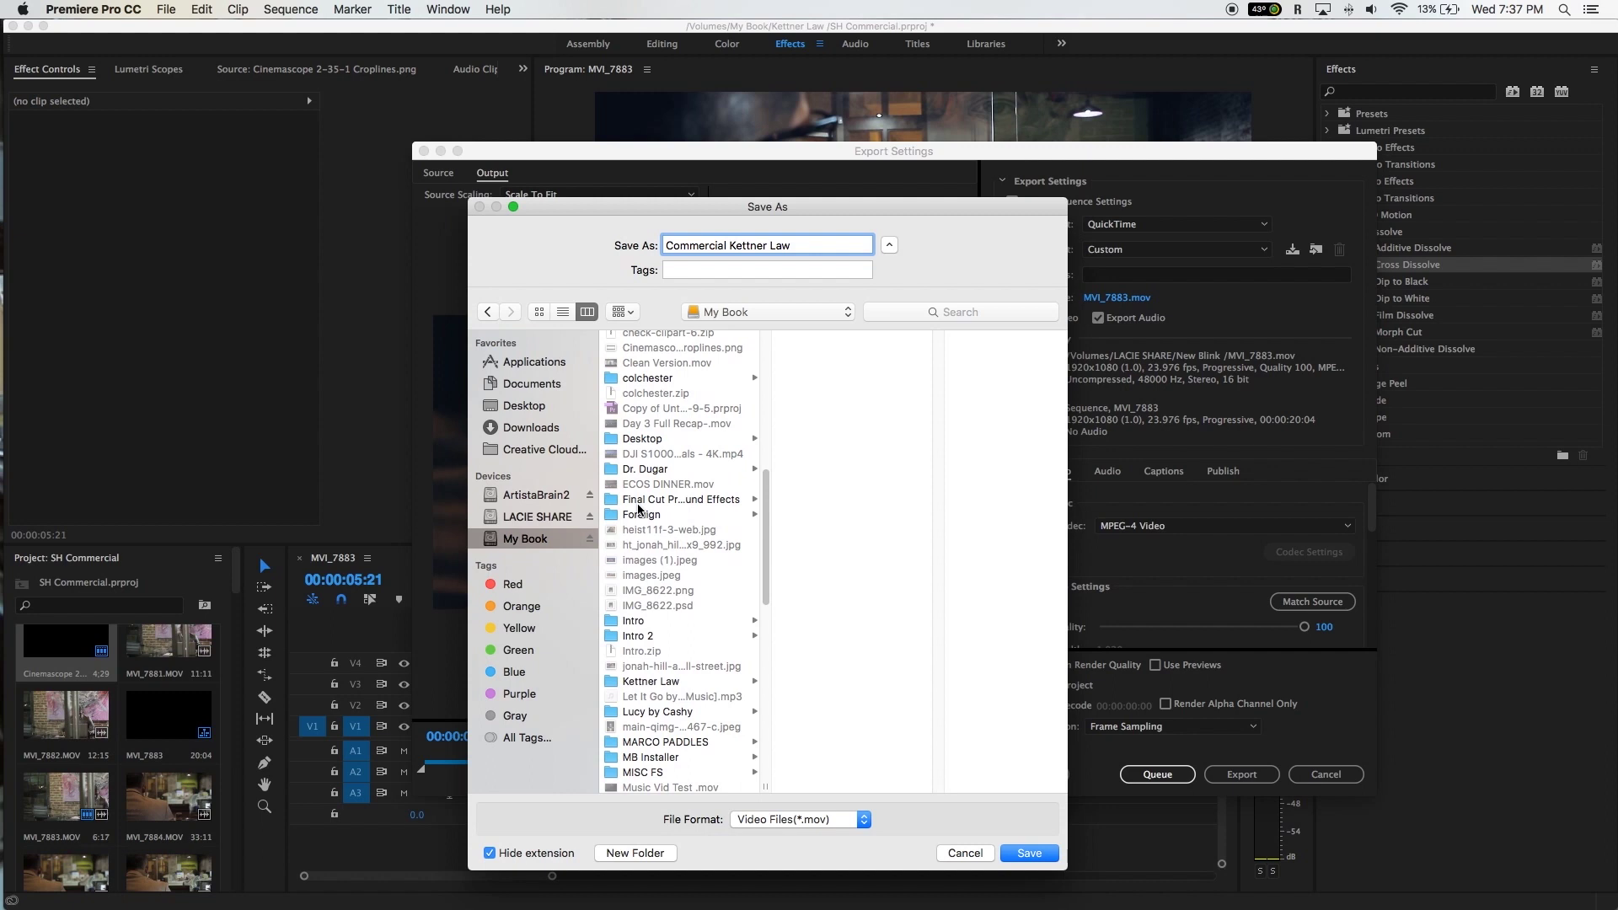
pyautogui.click(651, 454)
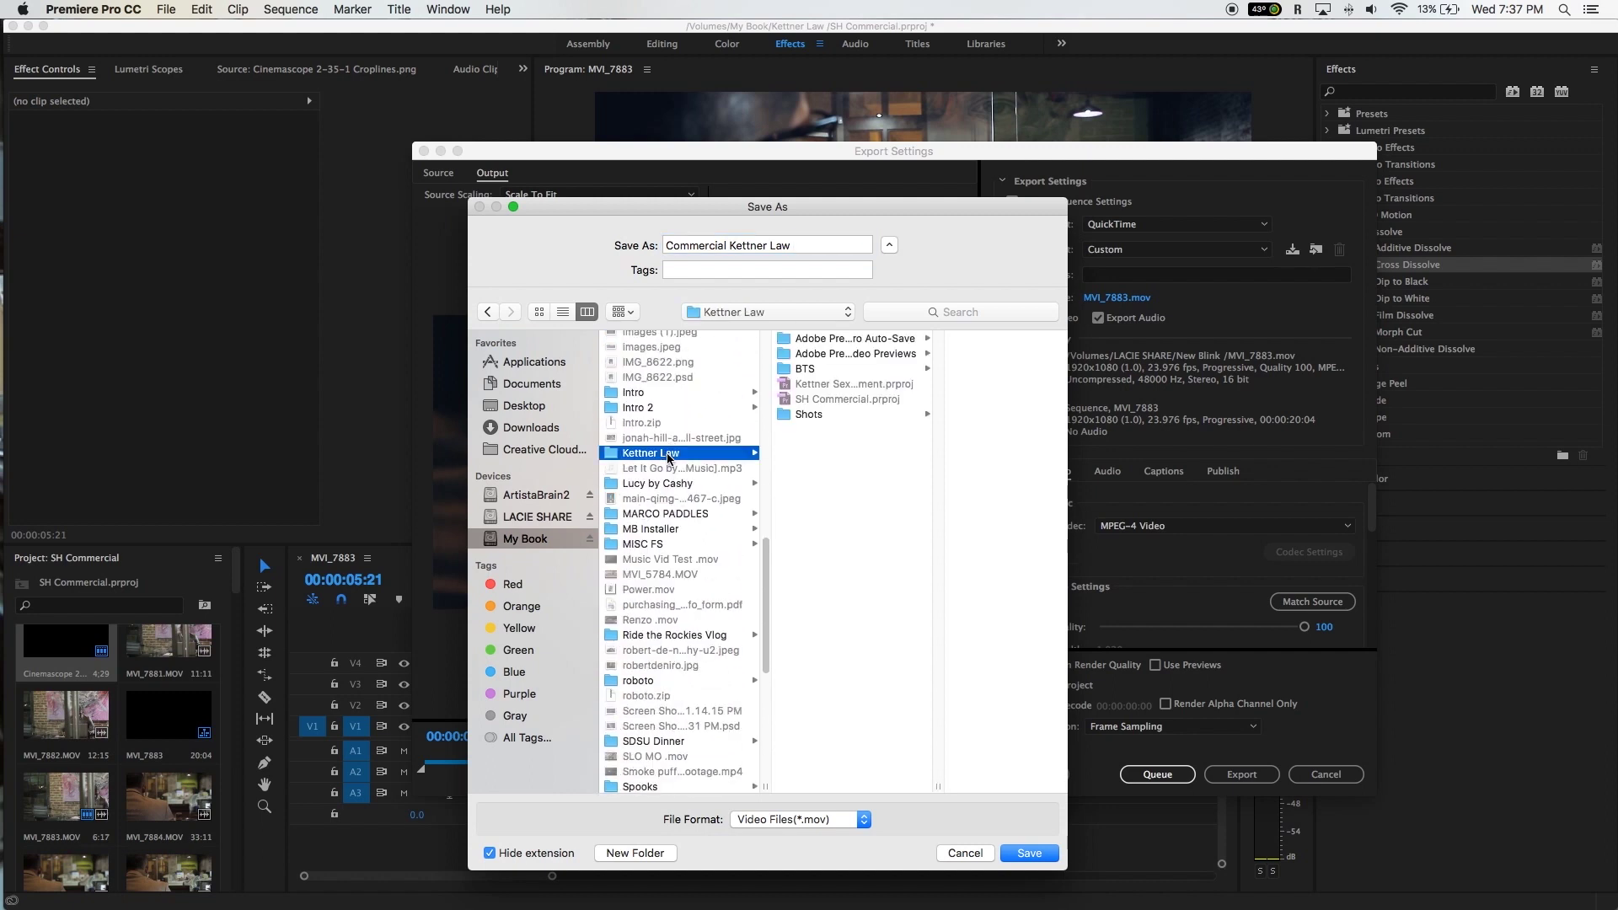
pyautogui.click(1021, 852)
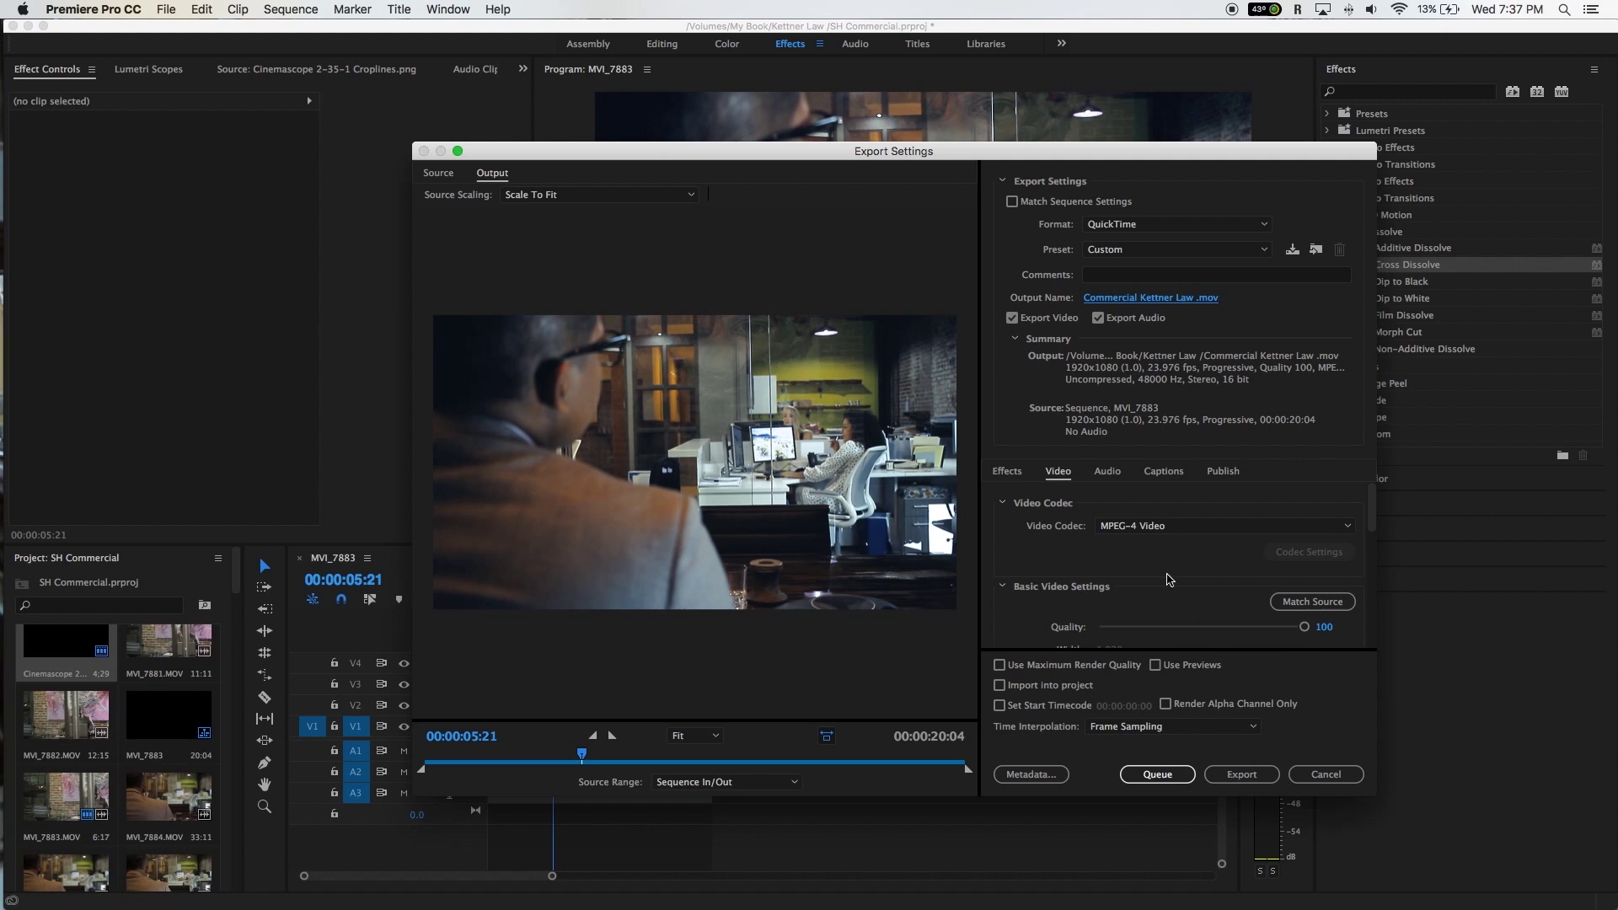
# Step: Enable maximum render quality and start exporting the sequence
pyautogui.scroll(-2, 1169, 579)
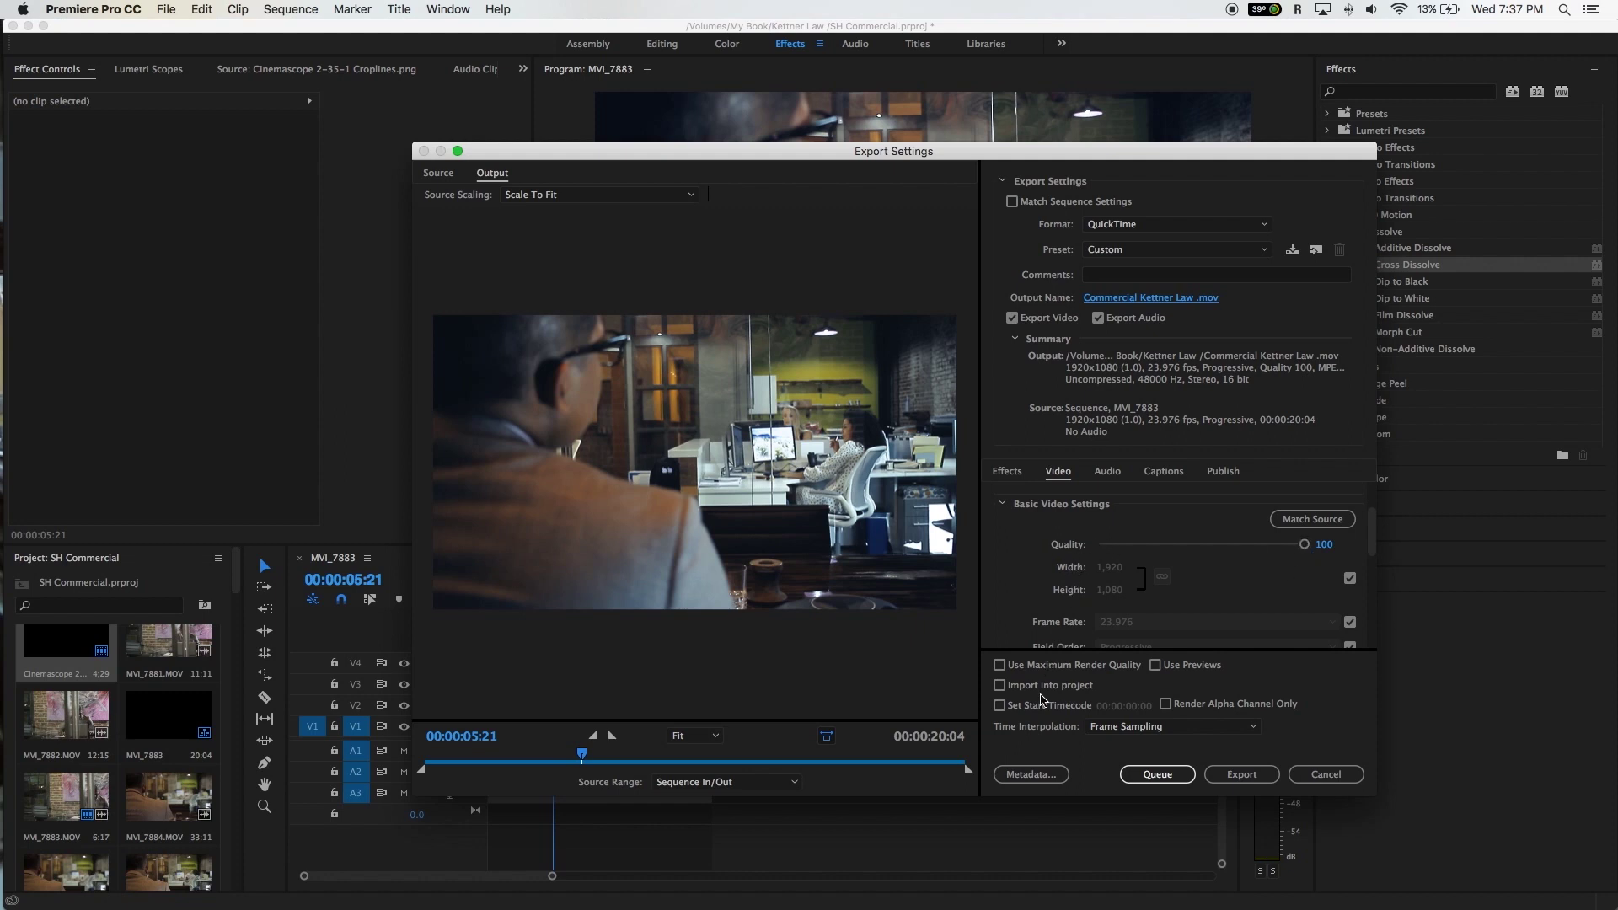
pyautogui.click(999, 665)
pyautogui.click(1244, 779)
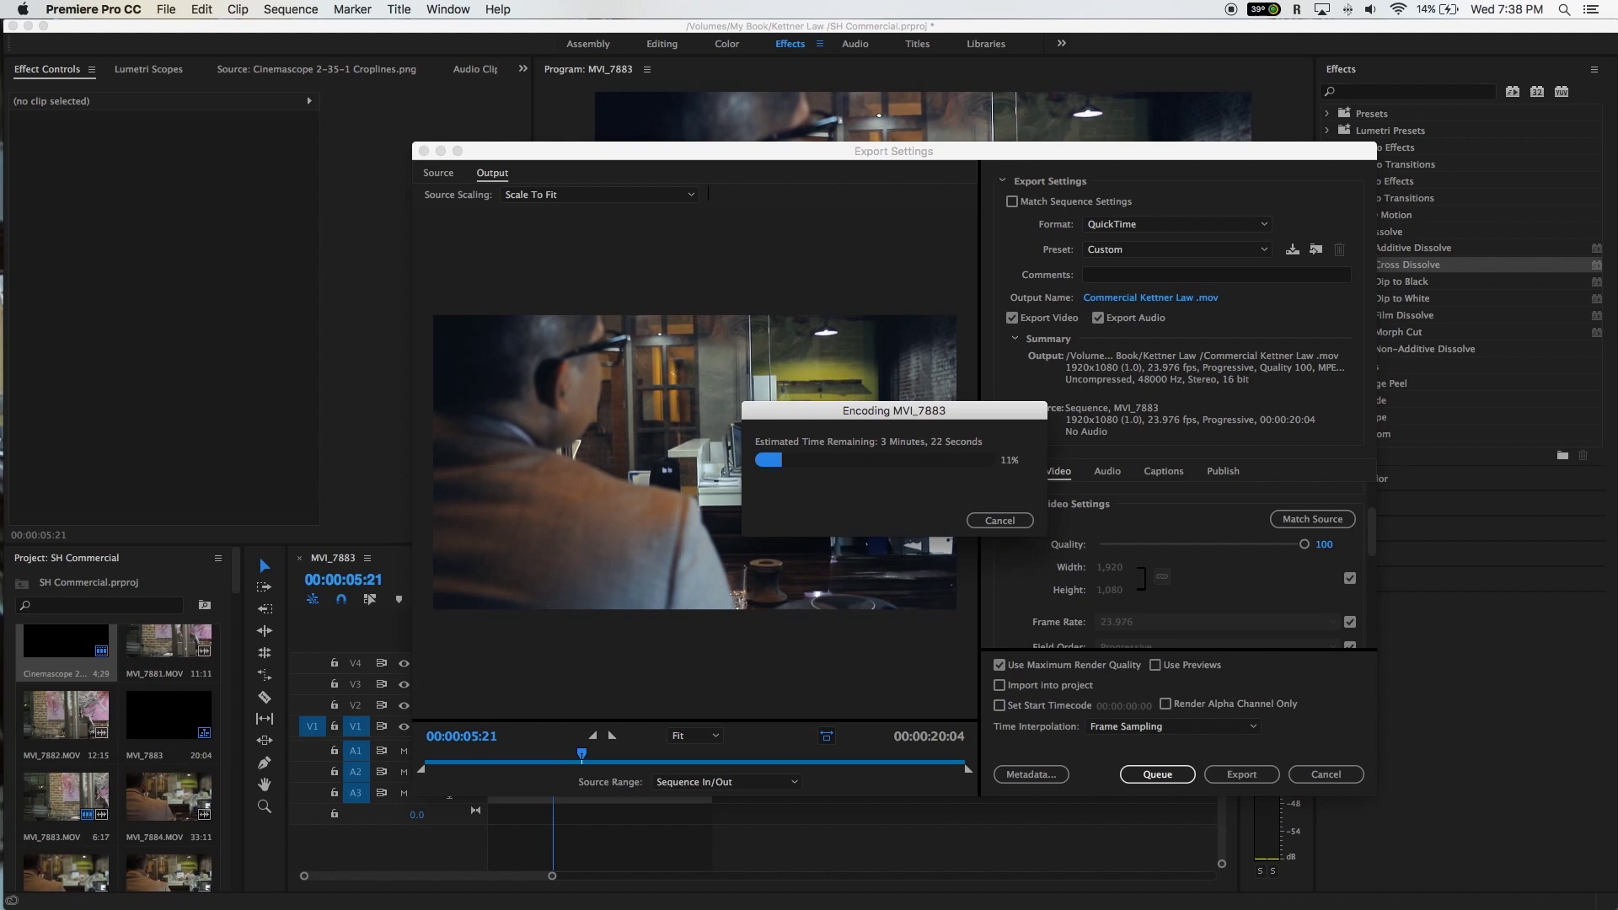
# Step: Switch to Finder and open the Kettner Law folder on the My Book drive in a new window
pyautogui.press('super+Tab')
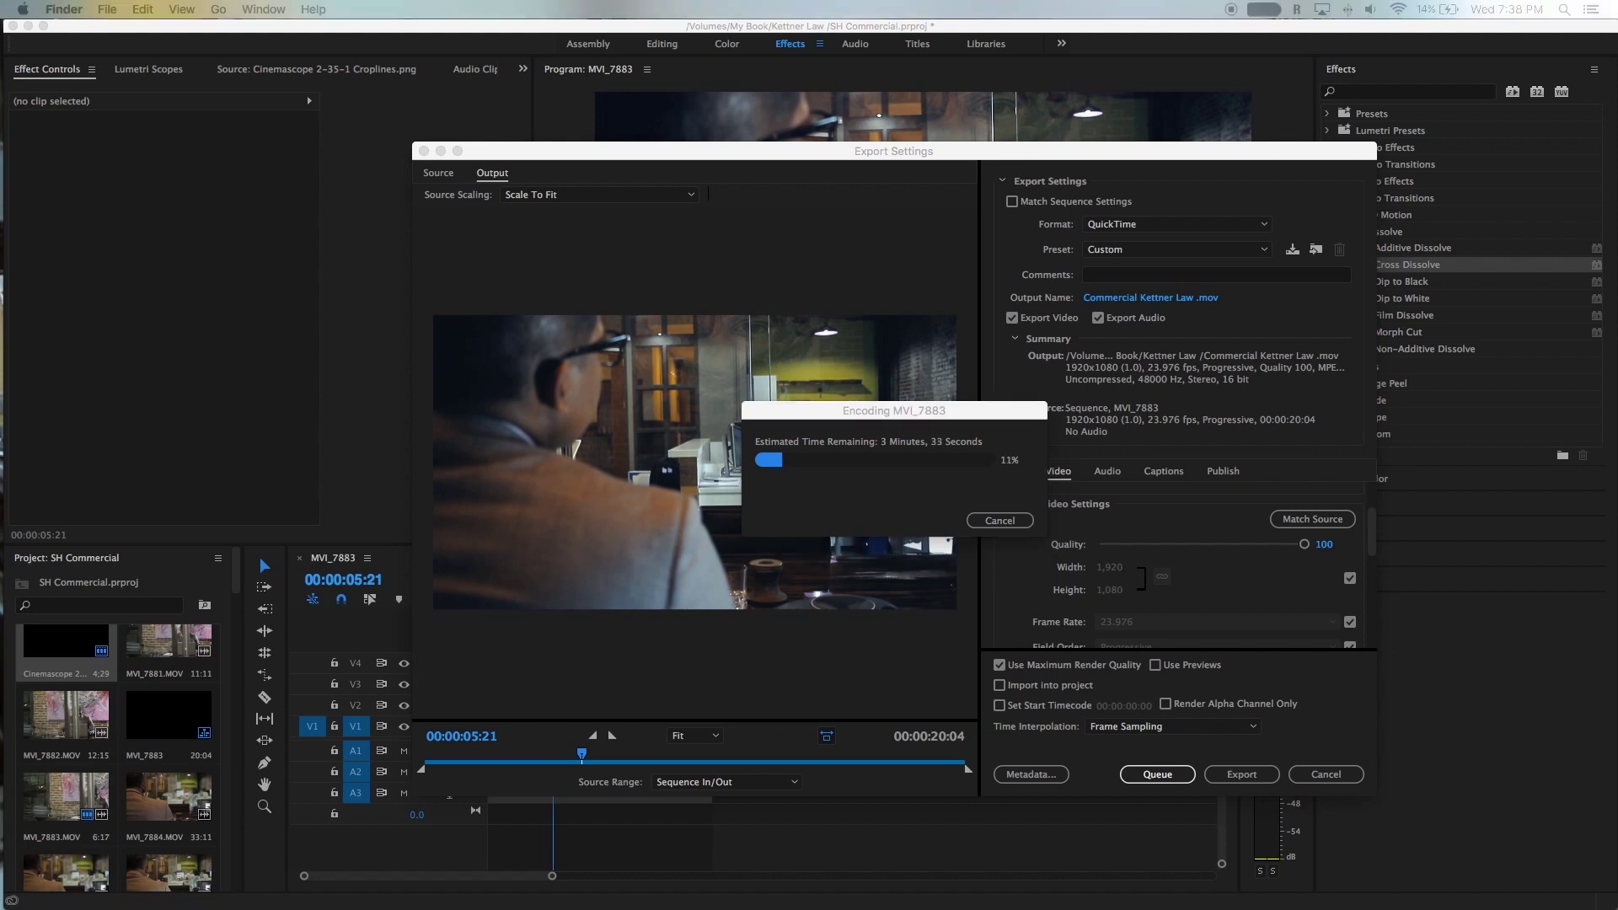
pyautogui.press('super+n')
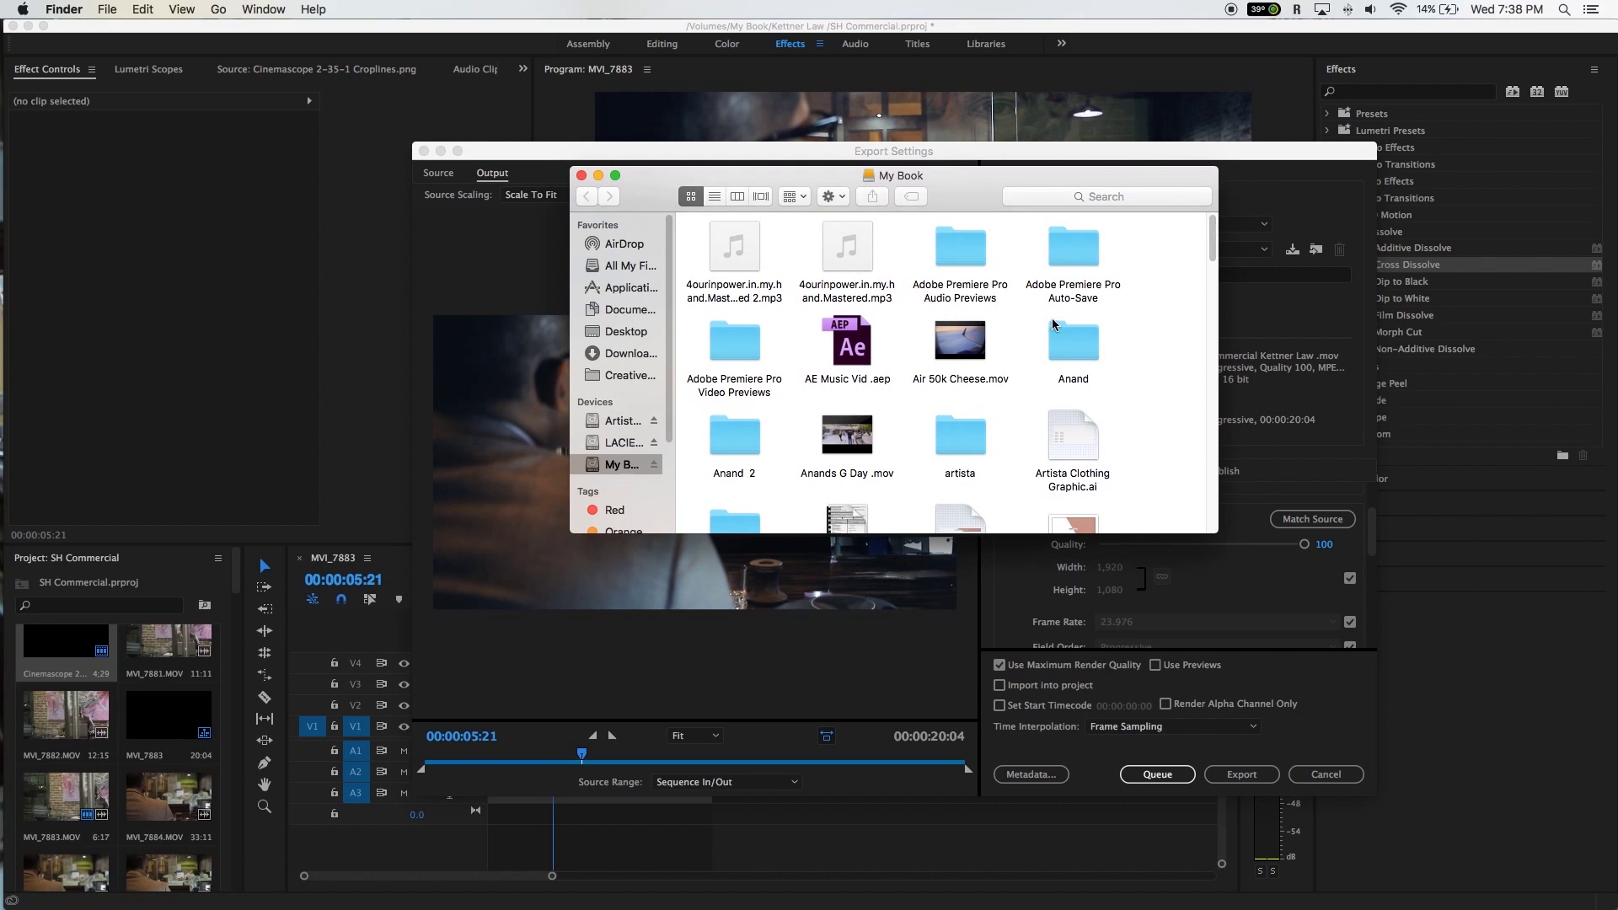
pyautogui.scroll(-10, 1095, 316)
pyautogui.scroll(-10, 1104, 317)
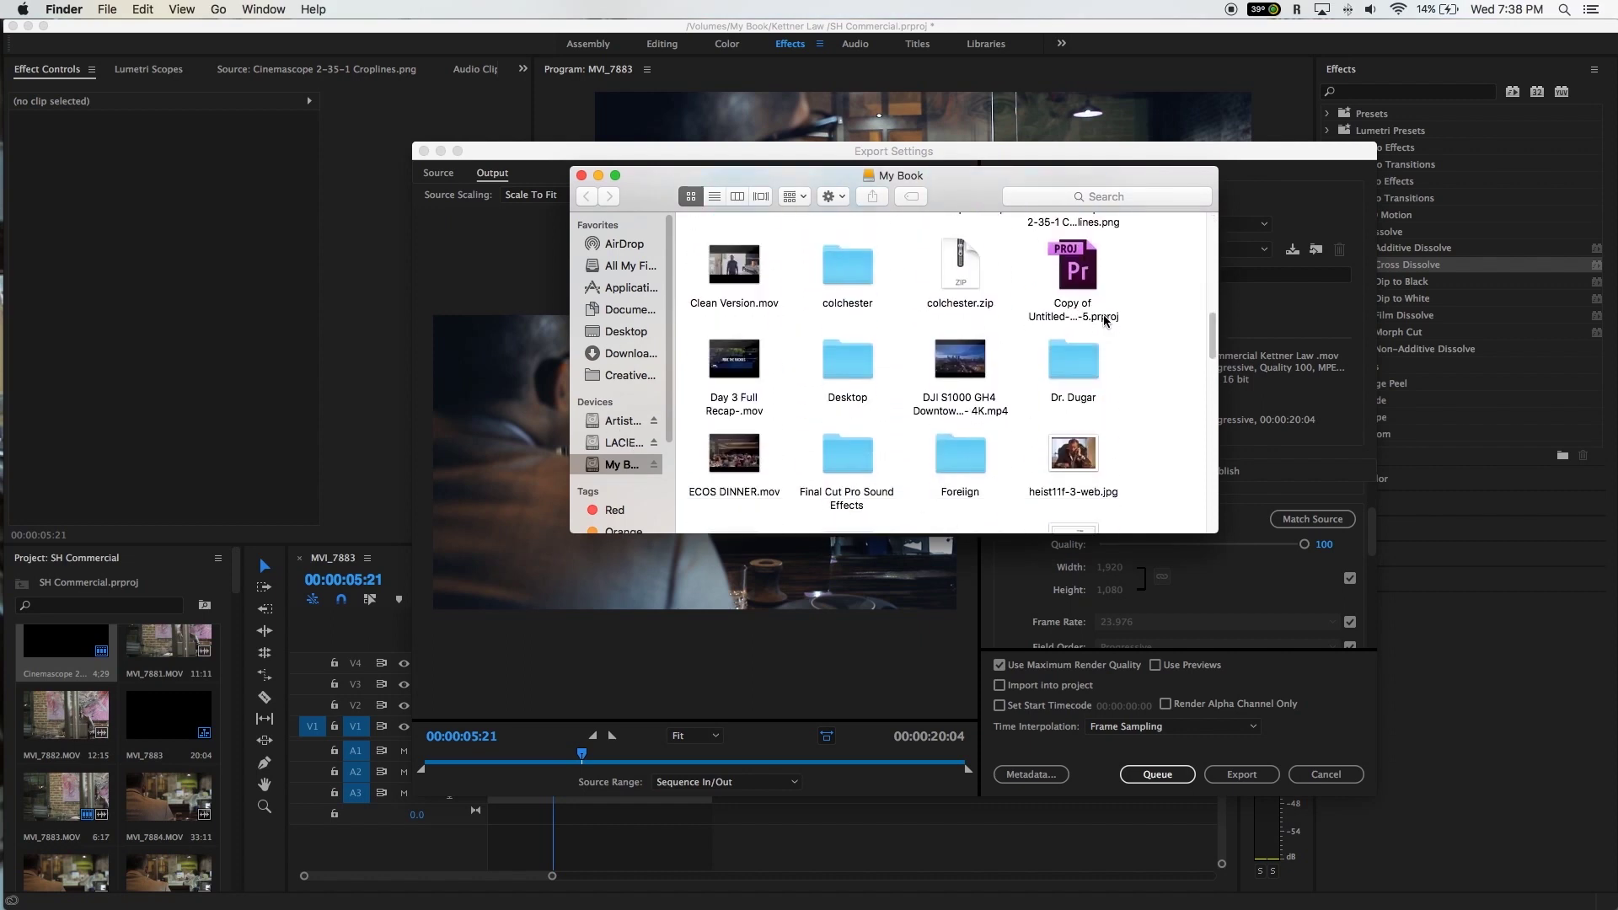
pyautogui.scroll(-10, 1104, 320)
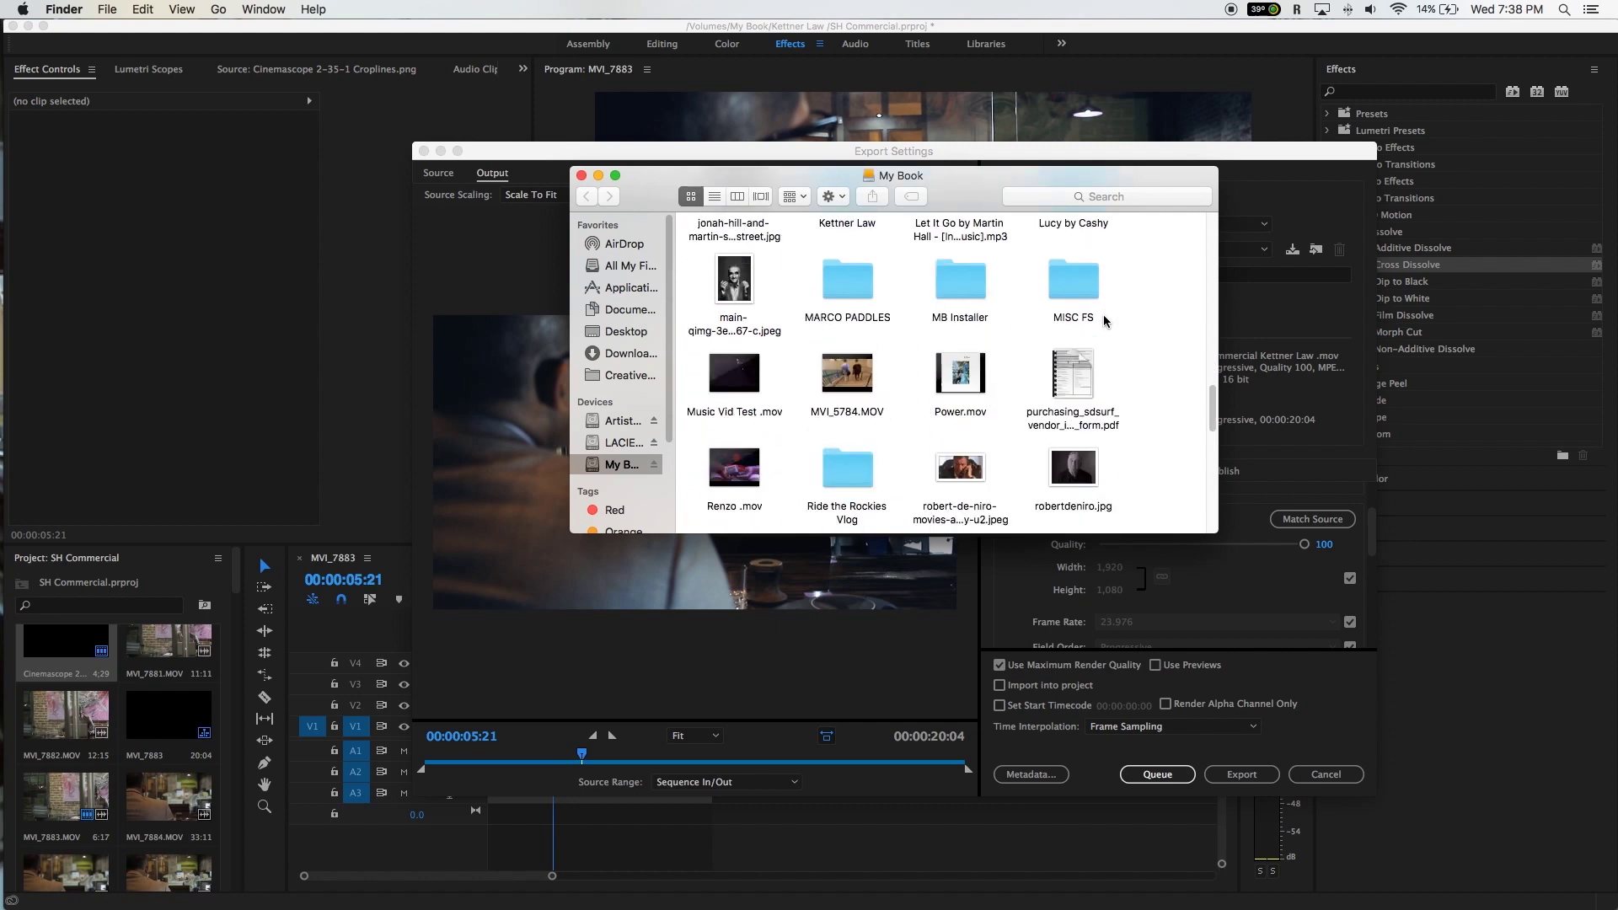
pyautogui.scroll(-10, 1104, 322)
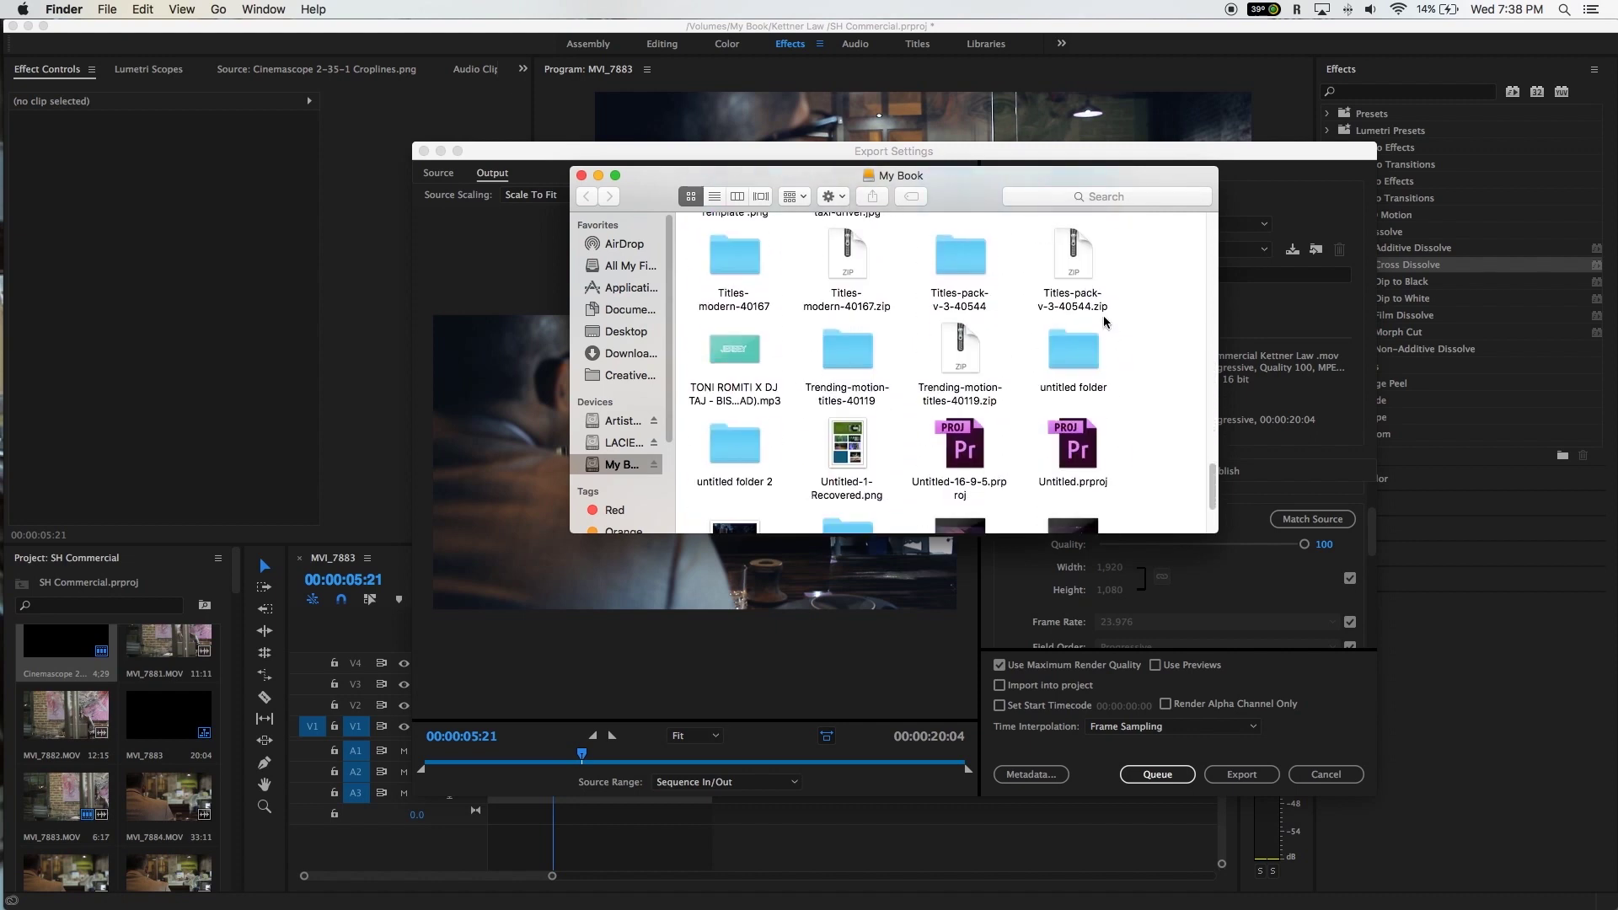
pyautogui.scroll(10, 1104, 324)
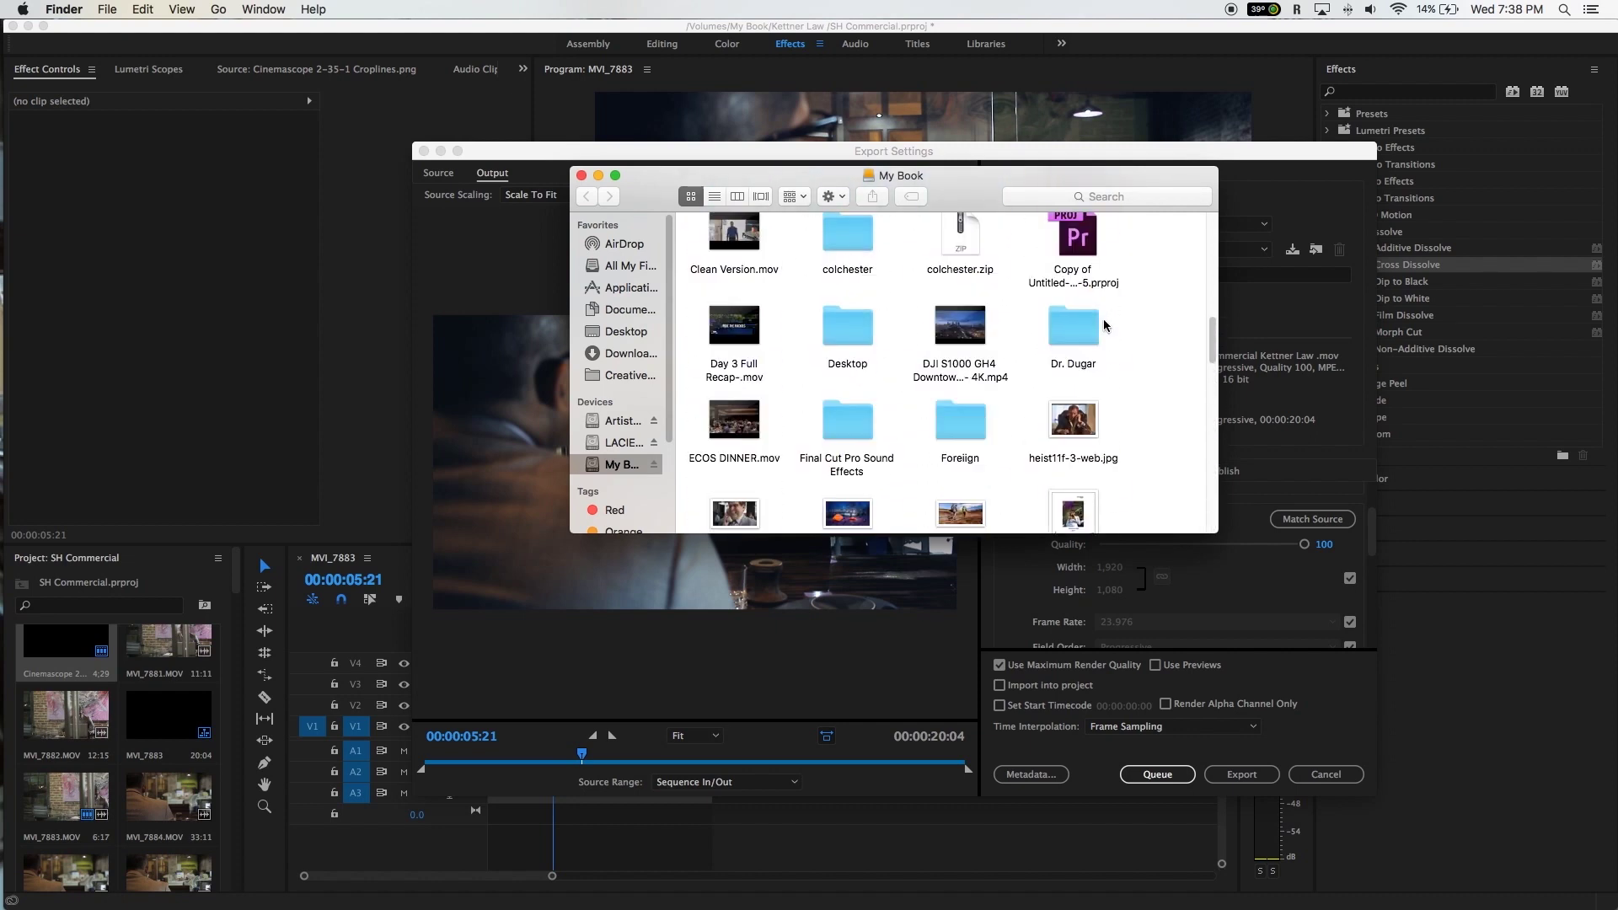
pyautogui.scroll(5, 1104, 324)
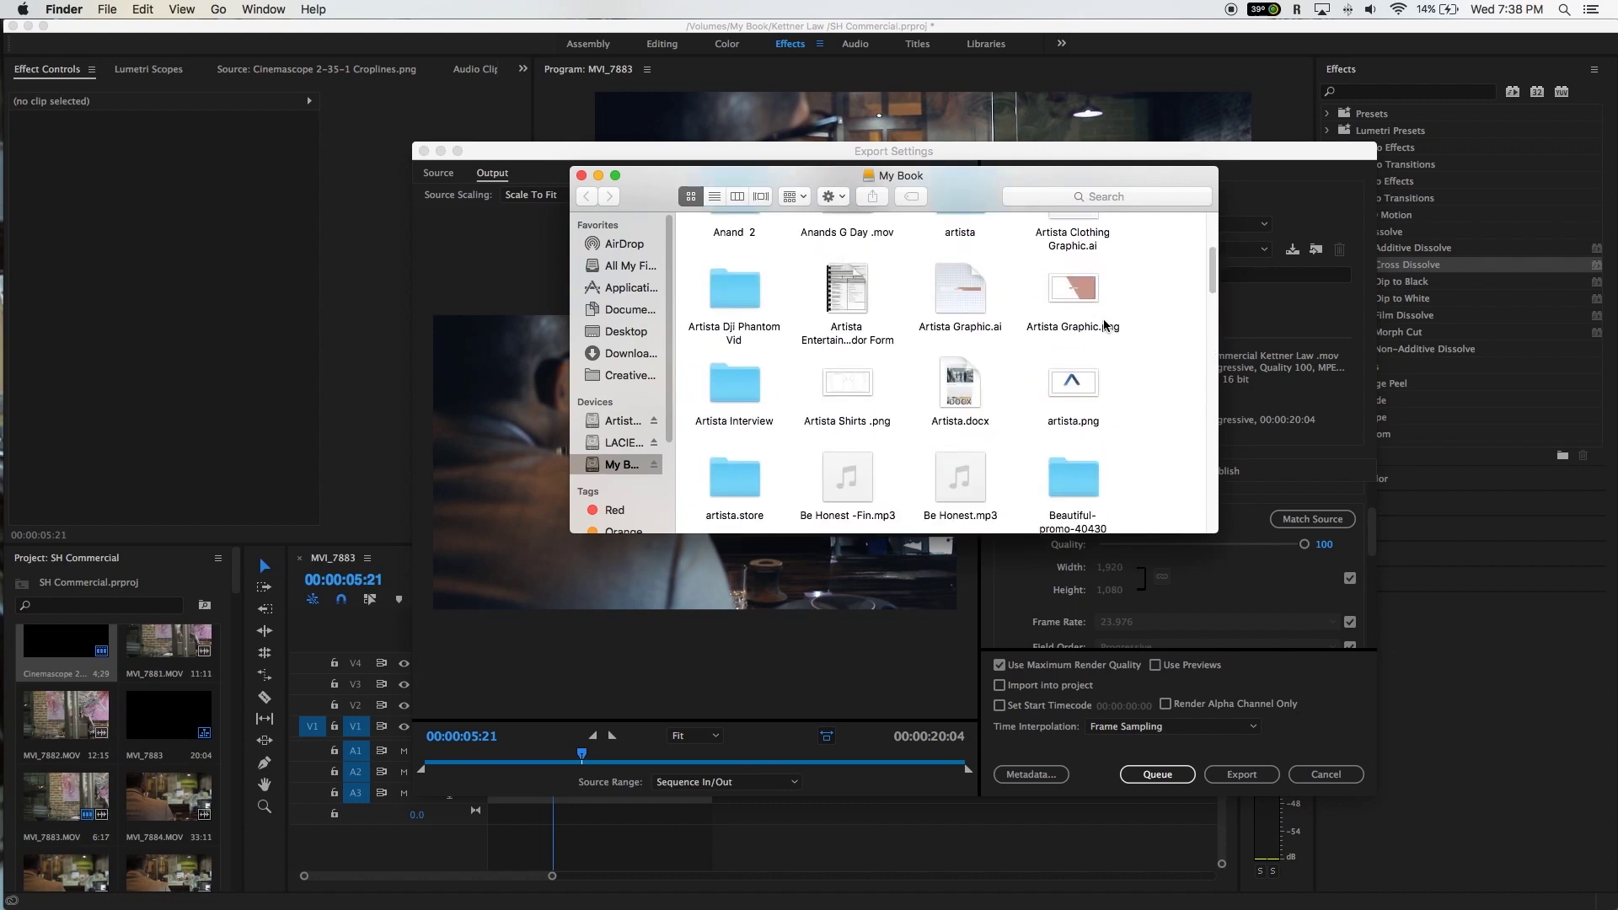
pyautogui.scroll(2, 1103, 324)
pyautogui.scroll(-8, 1103, 324)
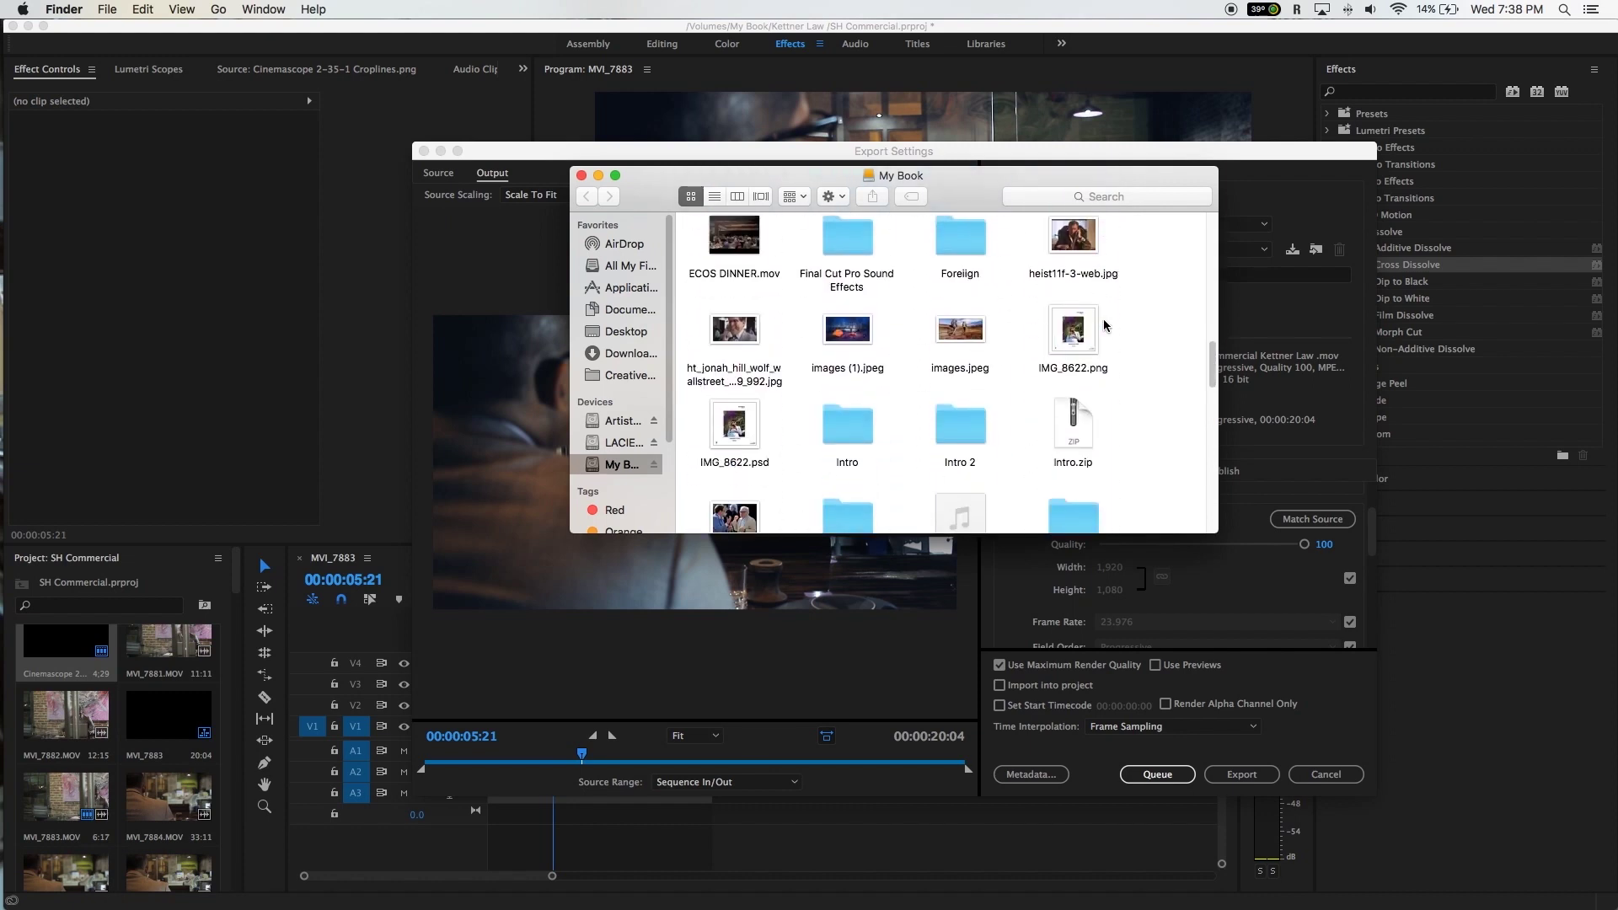
pyautogui.scroll(-5, 1104, 325)
pyautogui.doubleClick(830, 242)
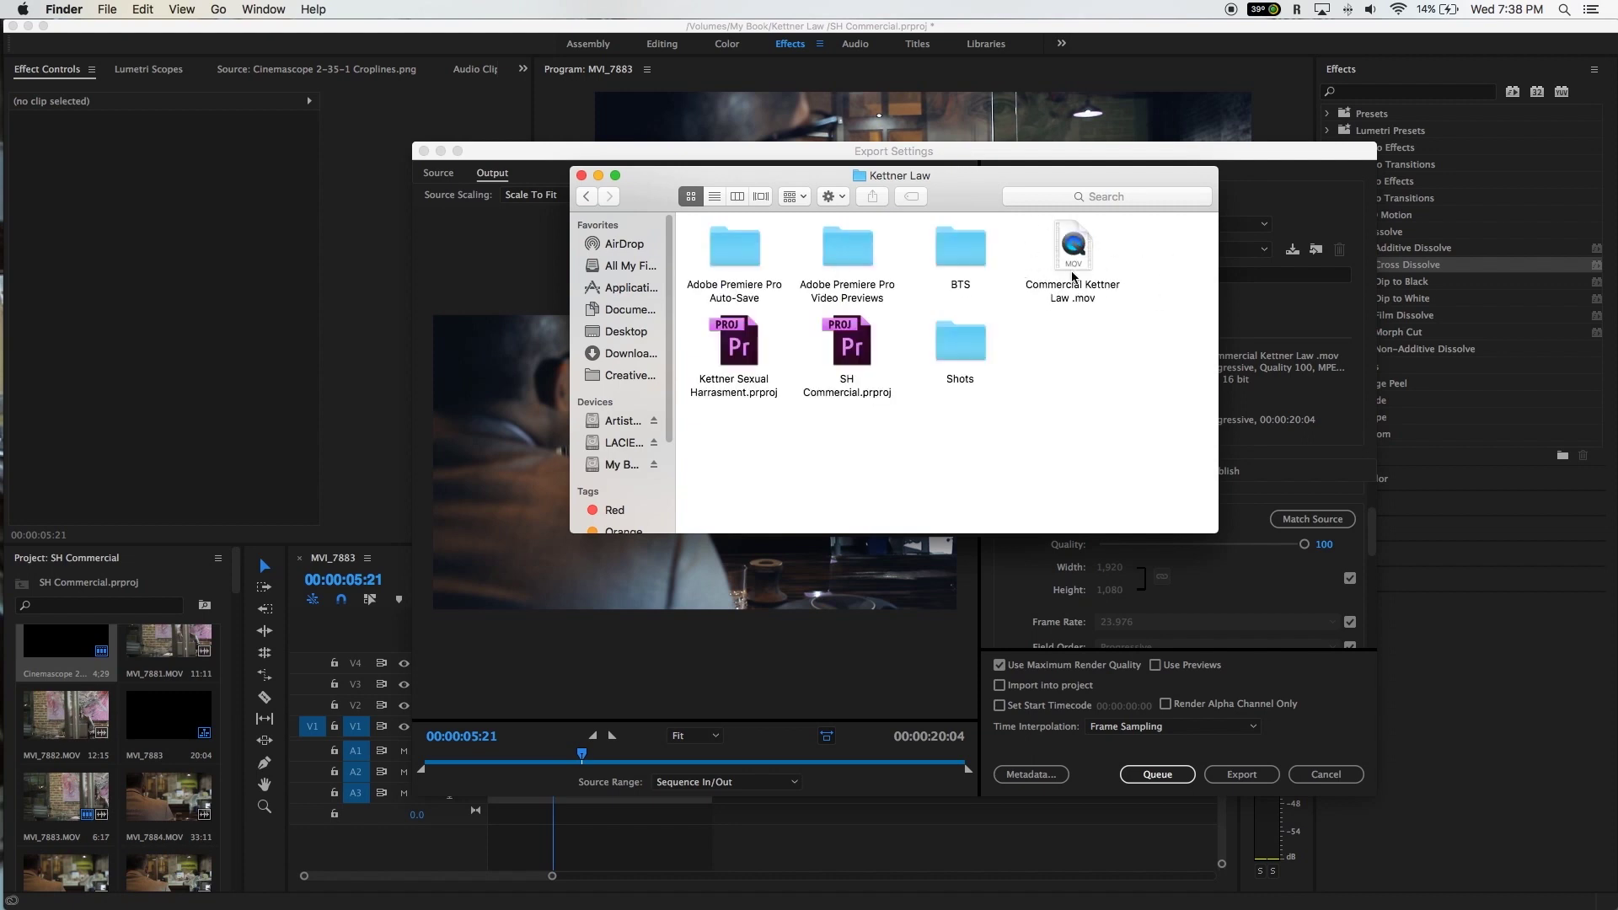
# Step: Look inside the Shots folder within Kettner Law and close the Finder window
pyautogui.doubleClick(963, 345)
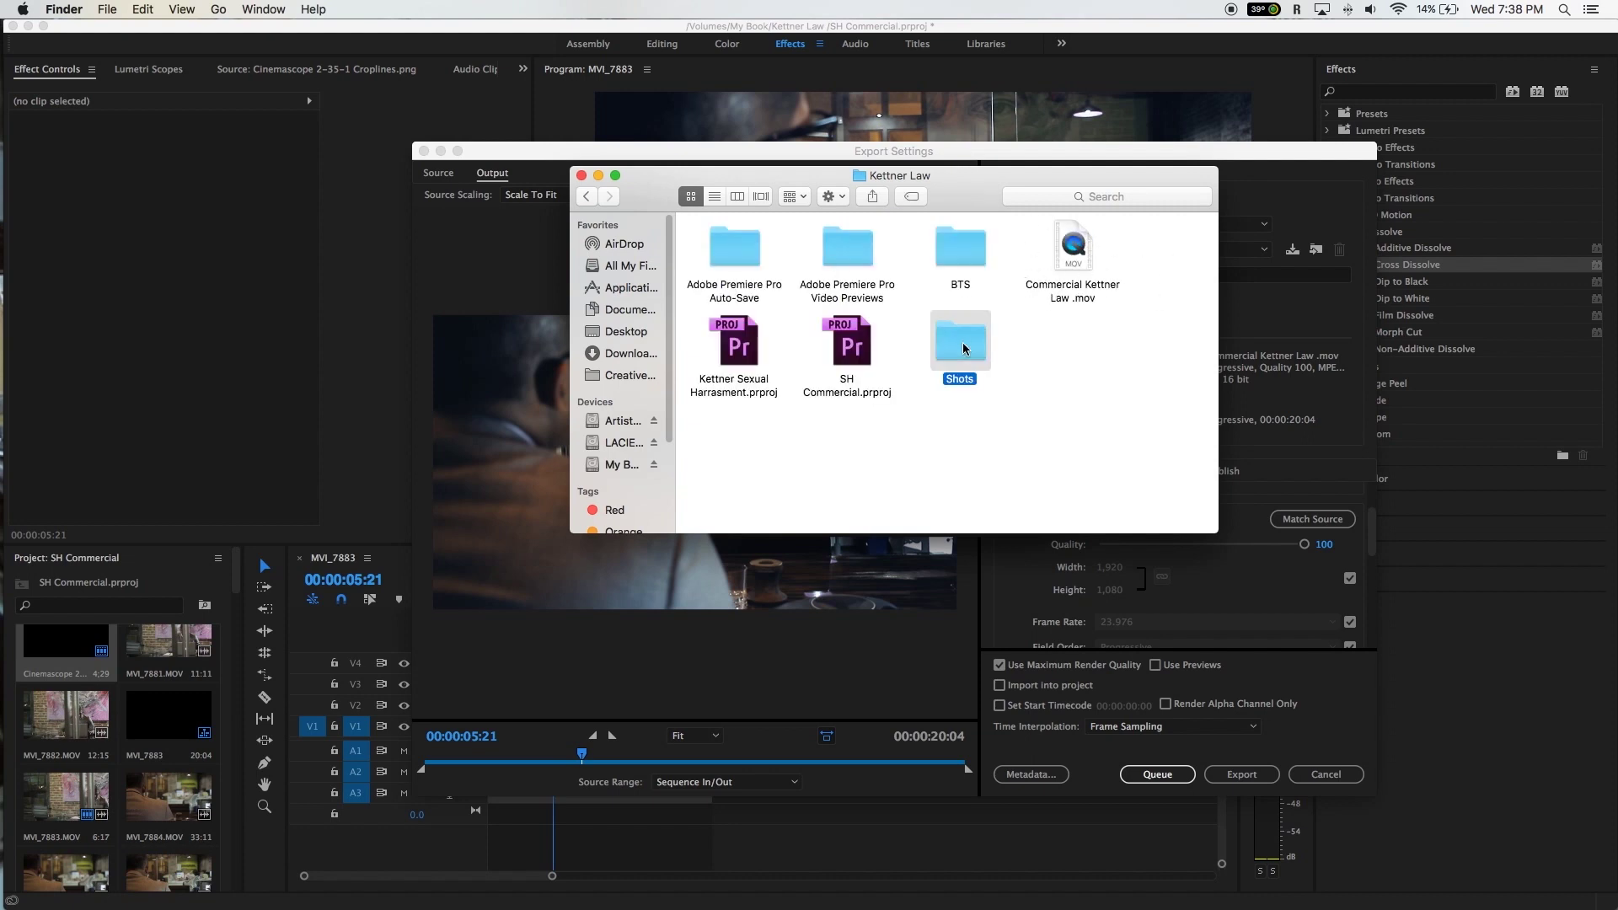
pyautogui.click(586, 196)
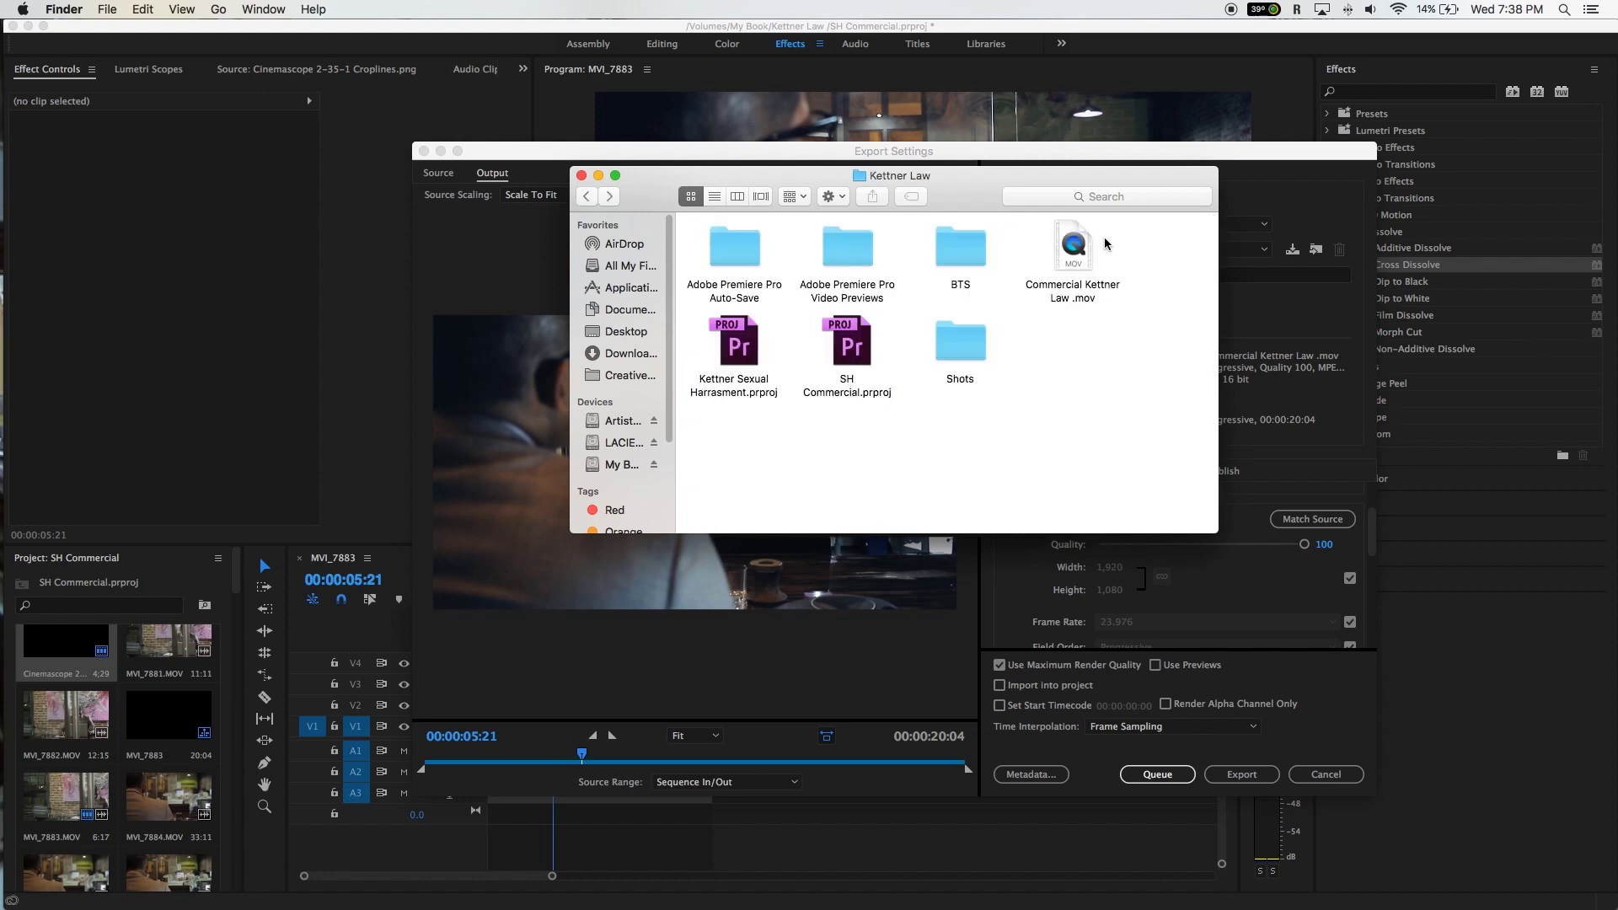
pyautogui.click(582, 175)
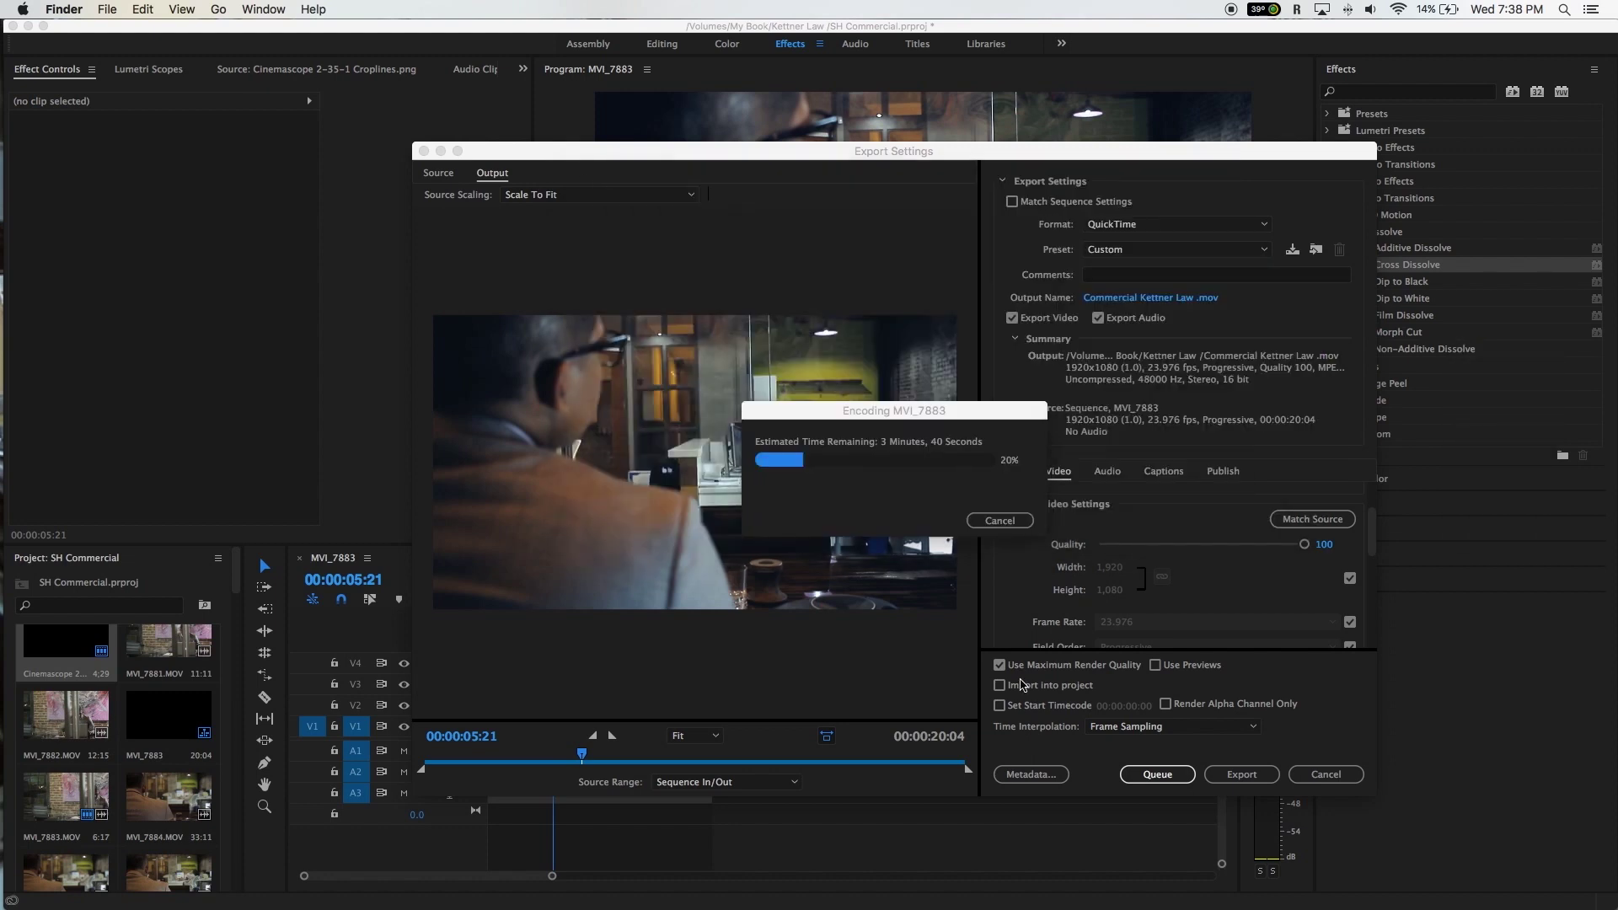